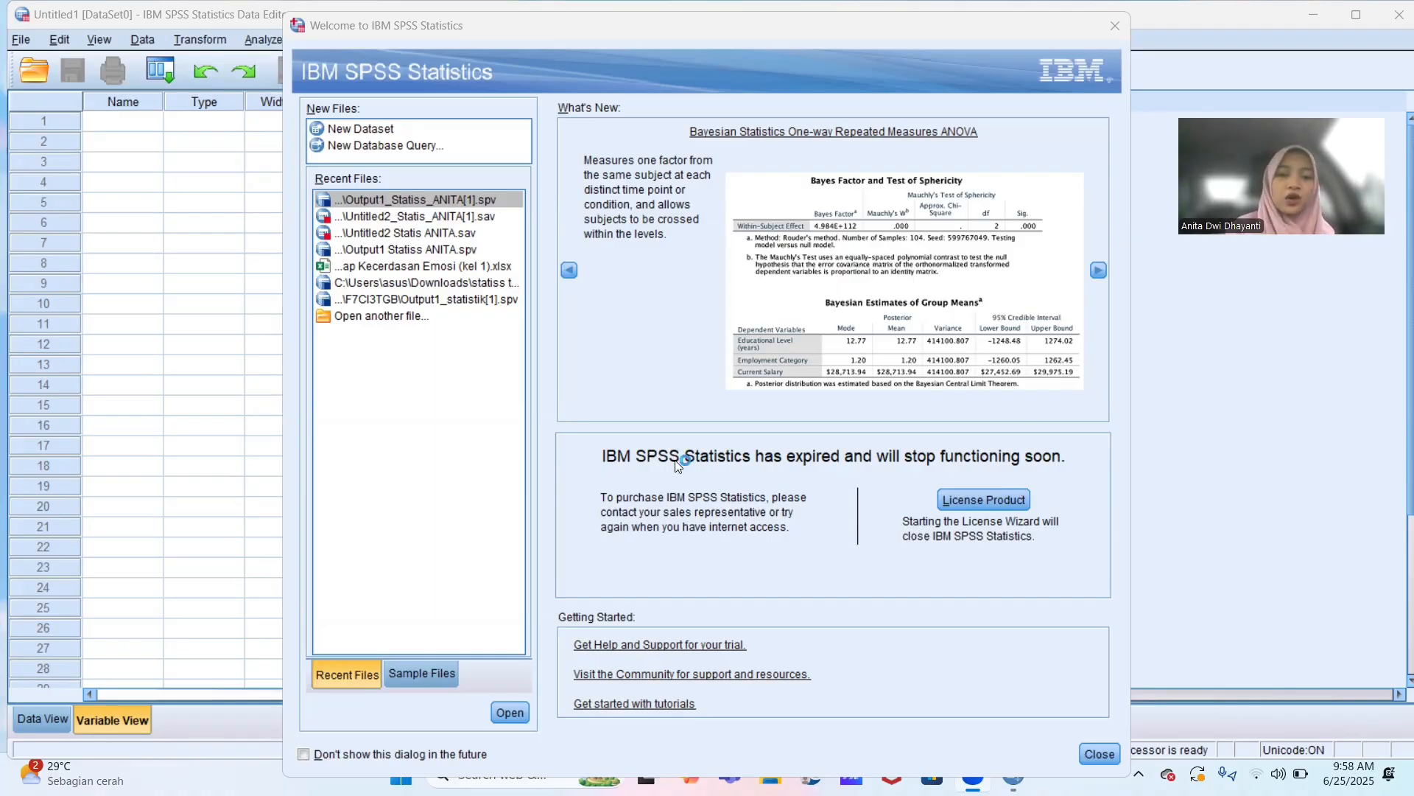
# - Browse the Downloads folder for an existing file, with the file type limited to Excel Data
pyautogui.click(433, 321)
pyautogui.doubleClick(433, 320)
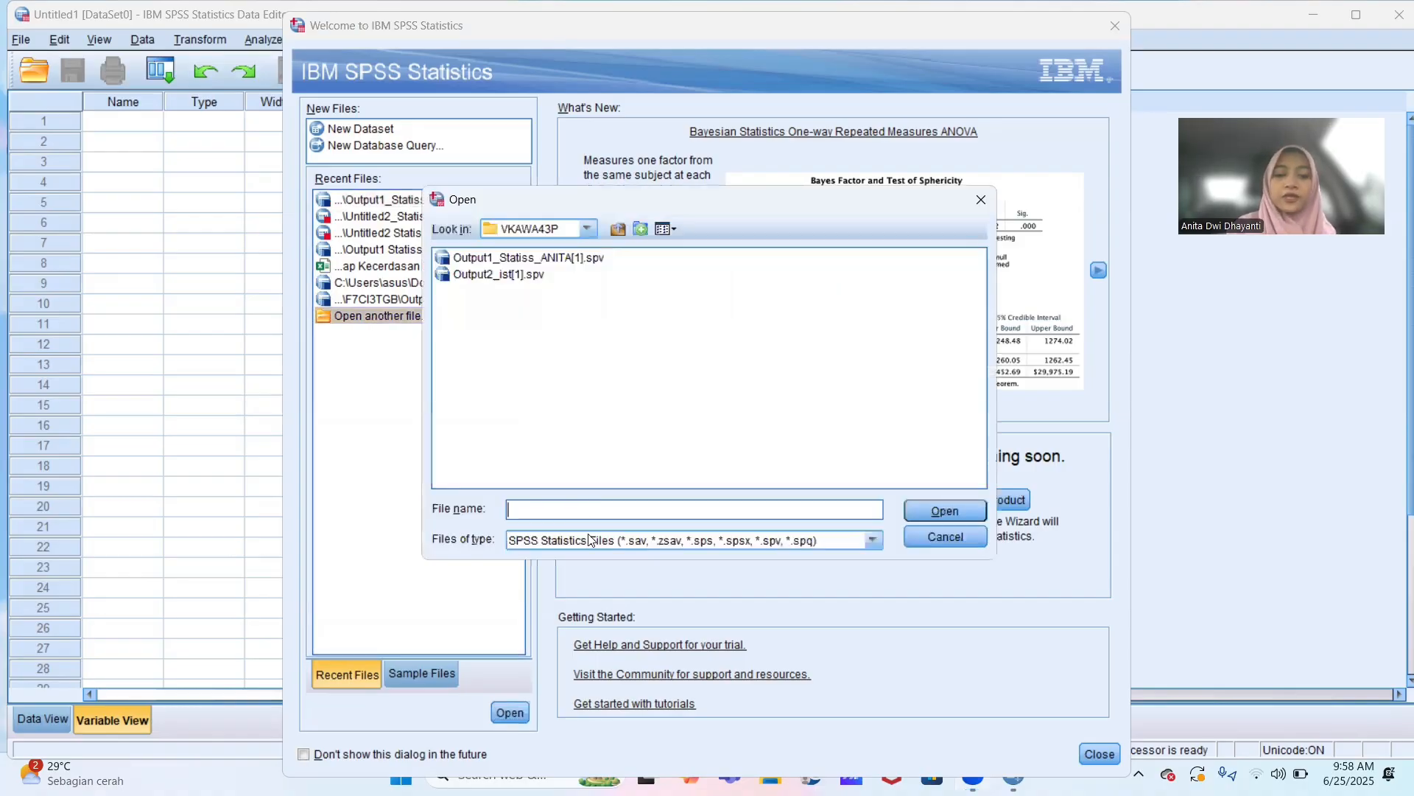
pyautogui.click(589, 540)
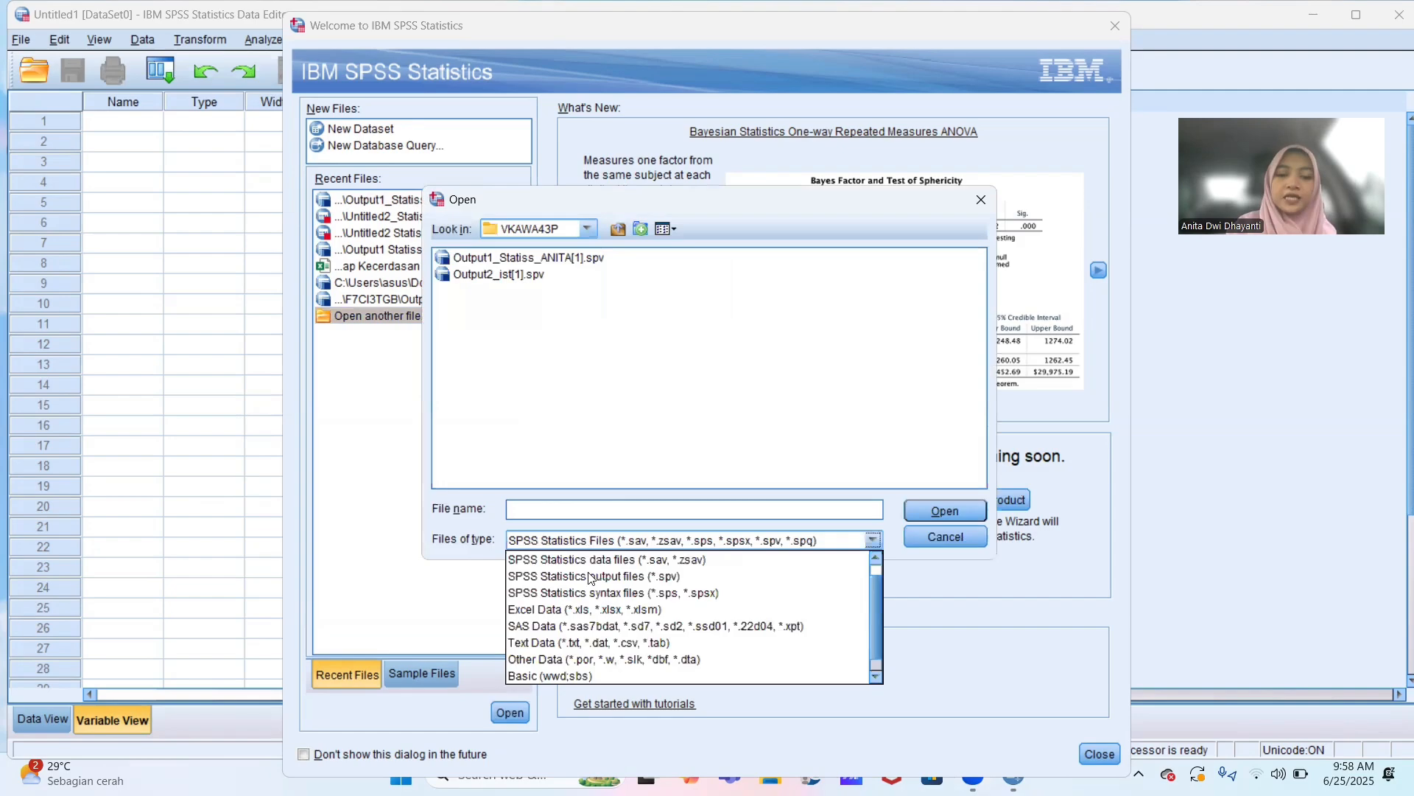
pyautogui.click(588, 610)
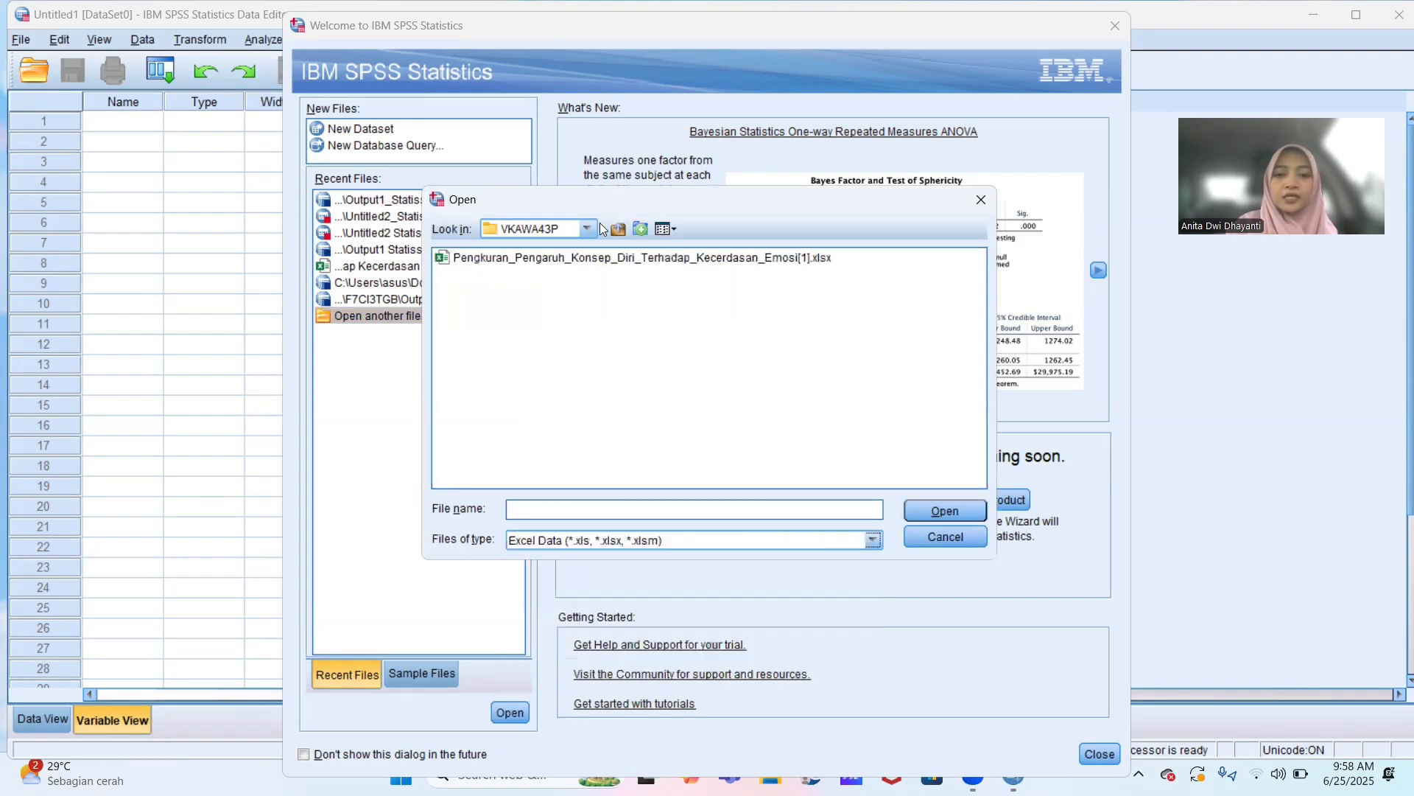
pyautogui.click(594, 231)
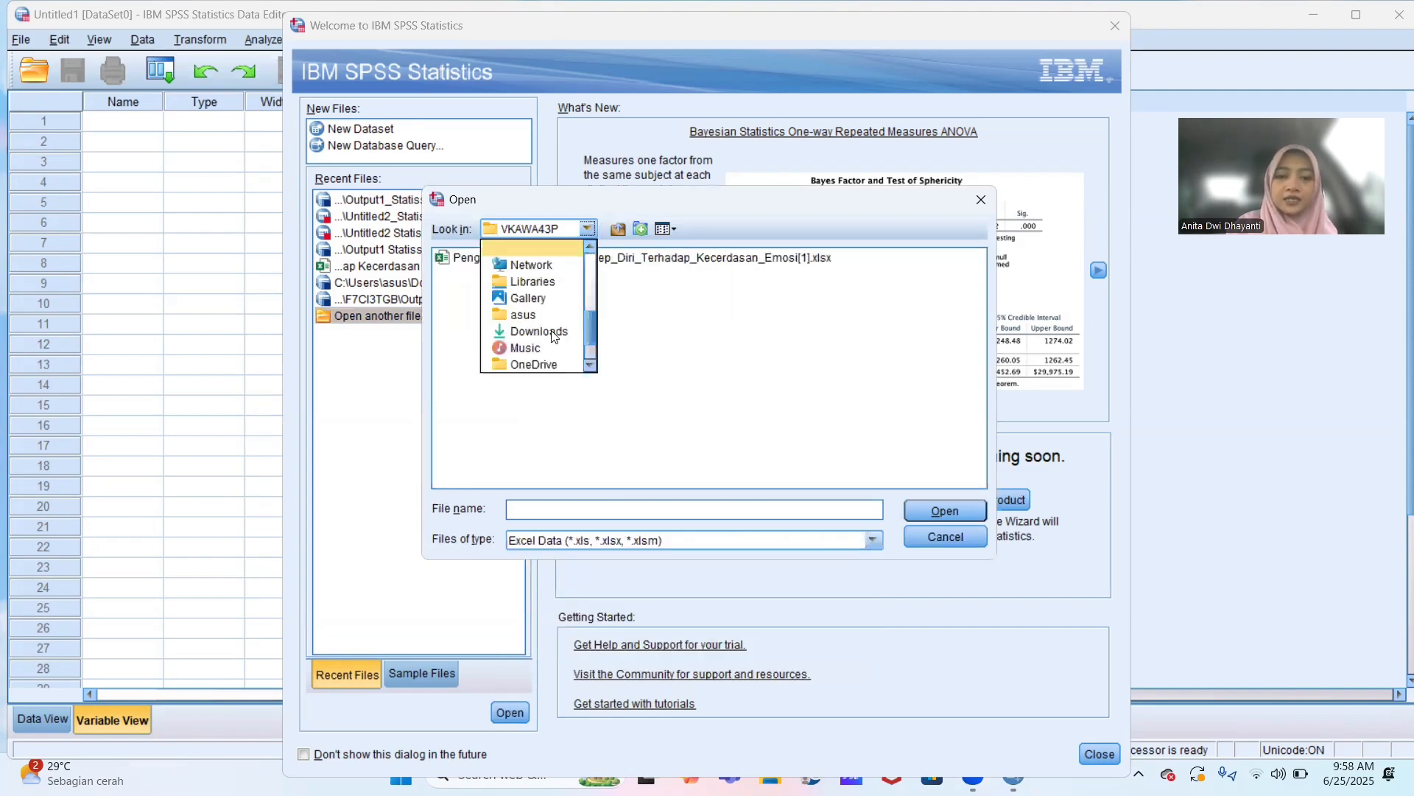
pyautogui.press('Return')
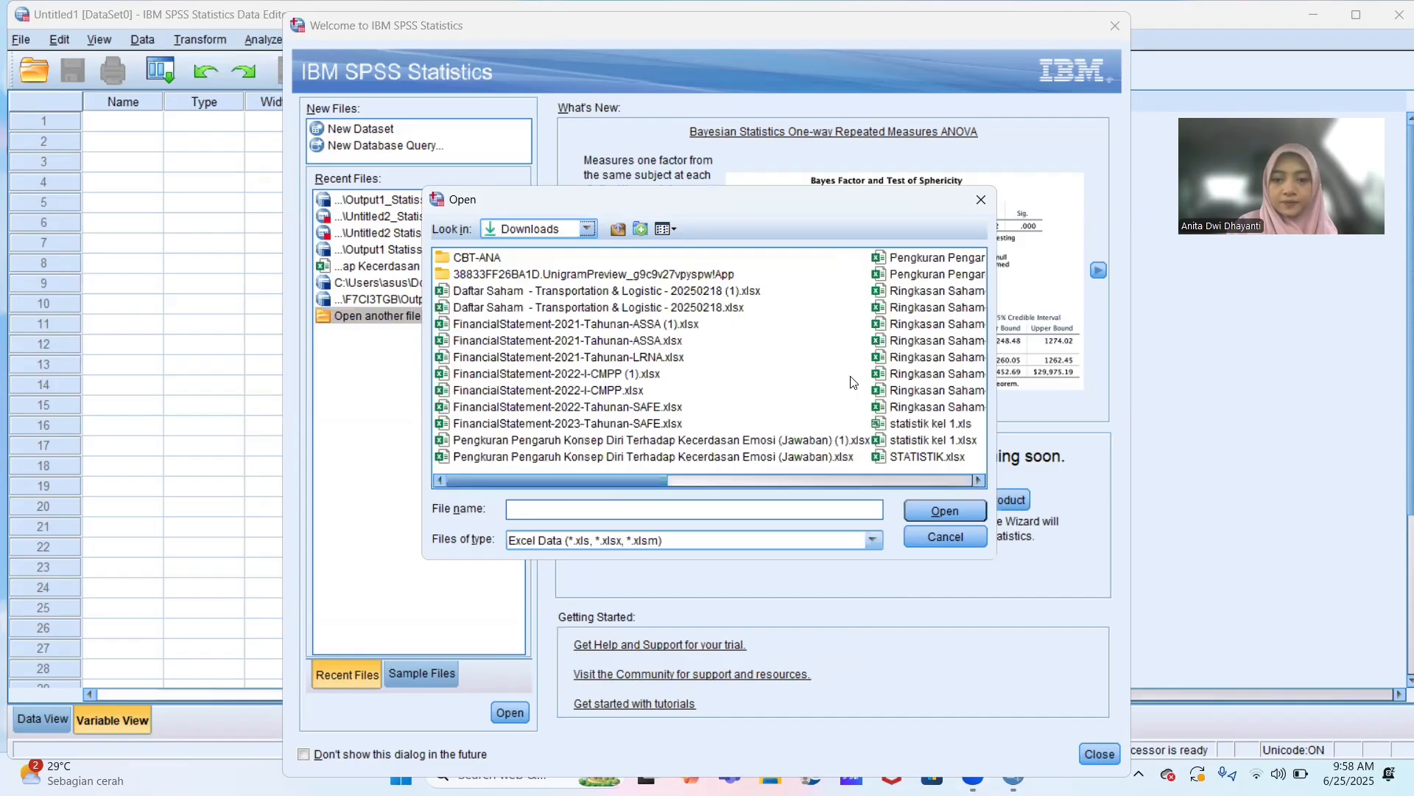
# - Import the workbook "Pengkuran Pengaruh Konsep Diri Terhadap Kecerdasan Emosi (kel 1).xlsx" from worksheet Form Responses 1, taking variable names from the first row
pyautogui.click(873, 480)
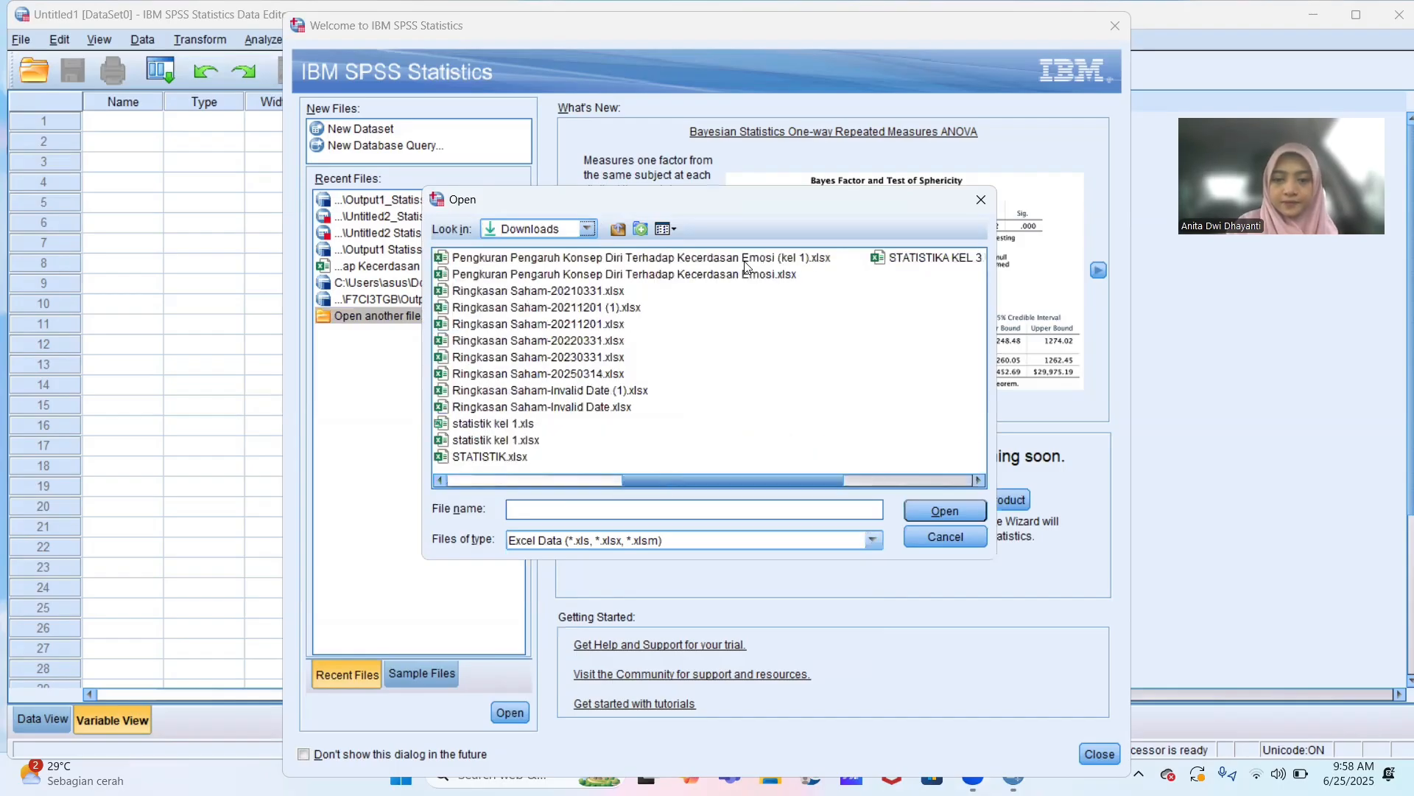
pyautogui.click(745, 261)
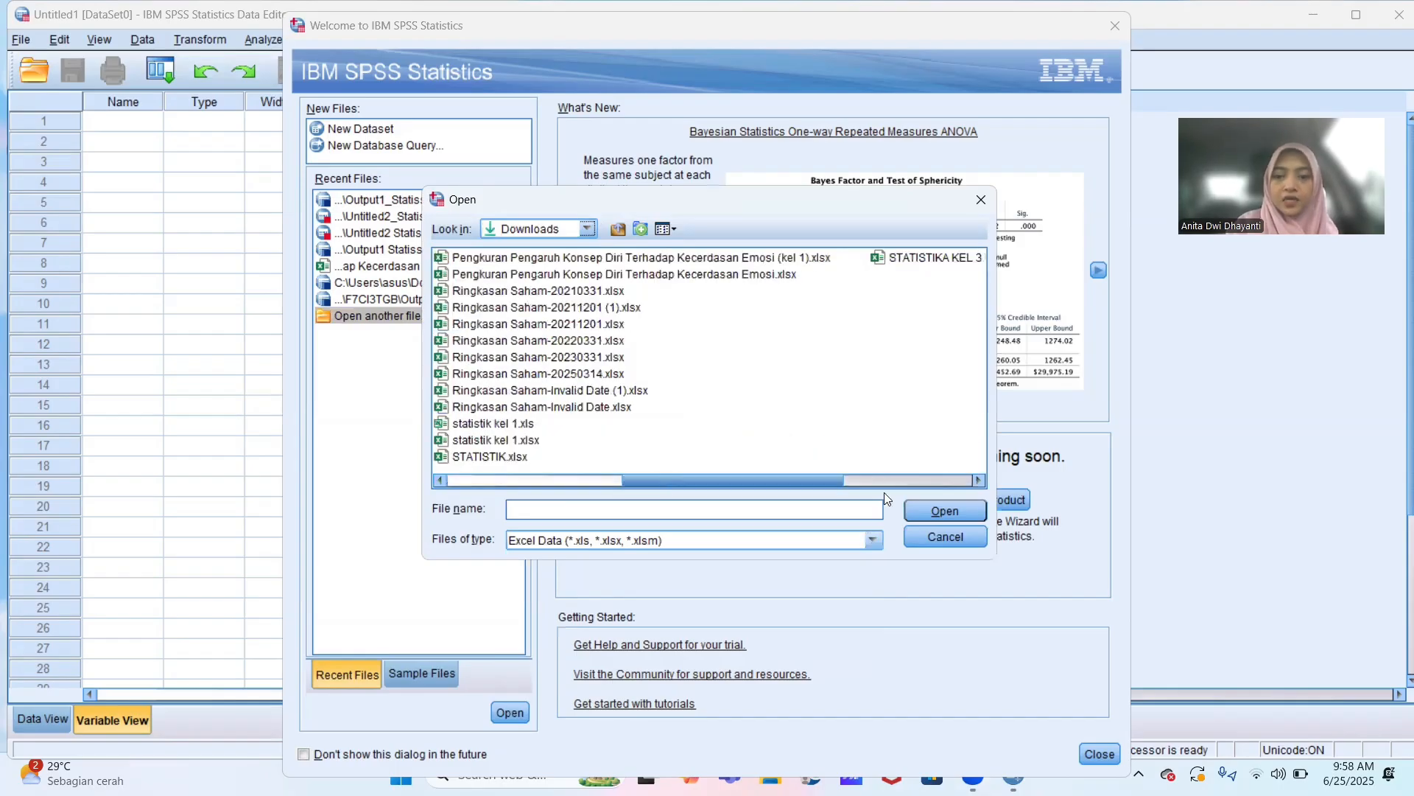
pyautogui.click(918, 514)
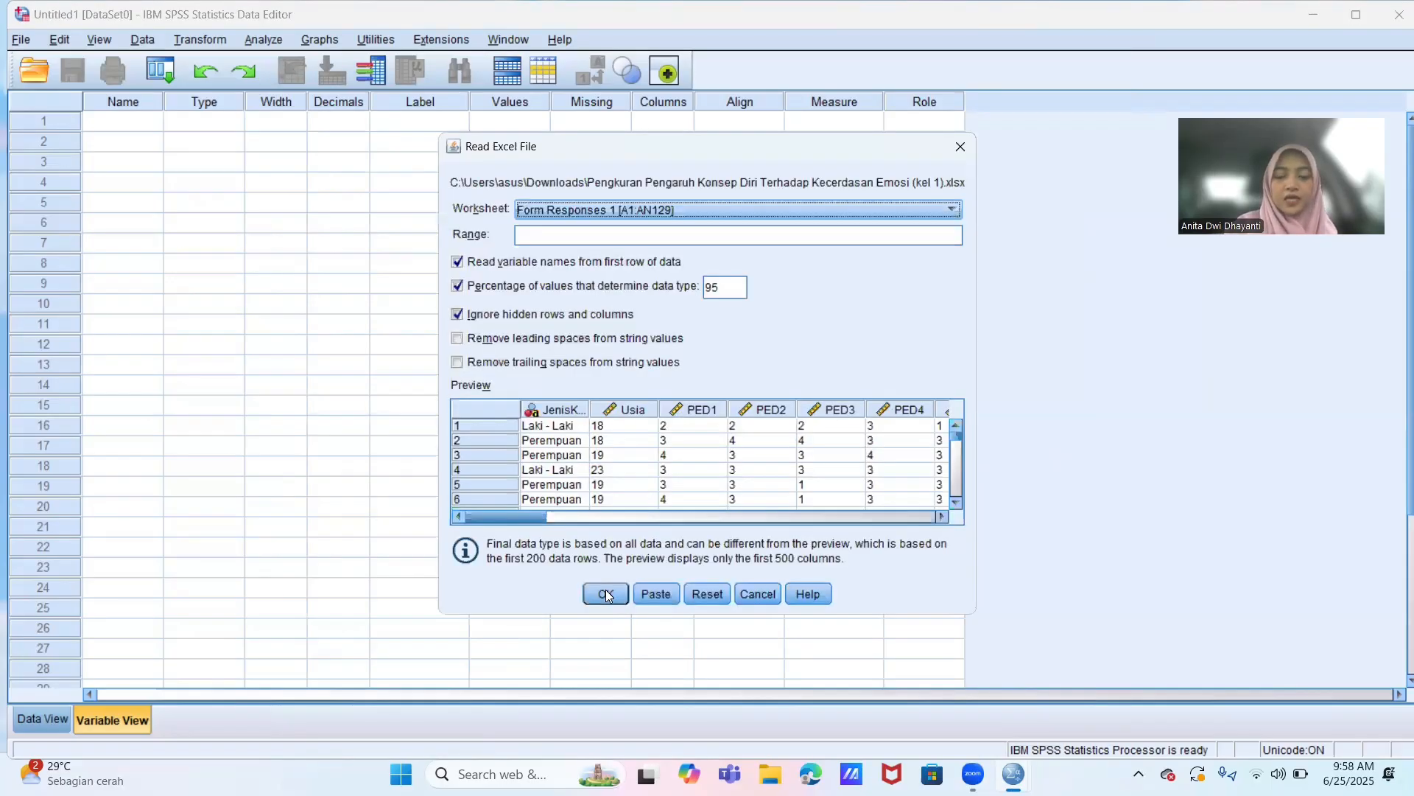
pyautogui.click(606, 594)
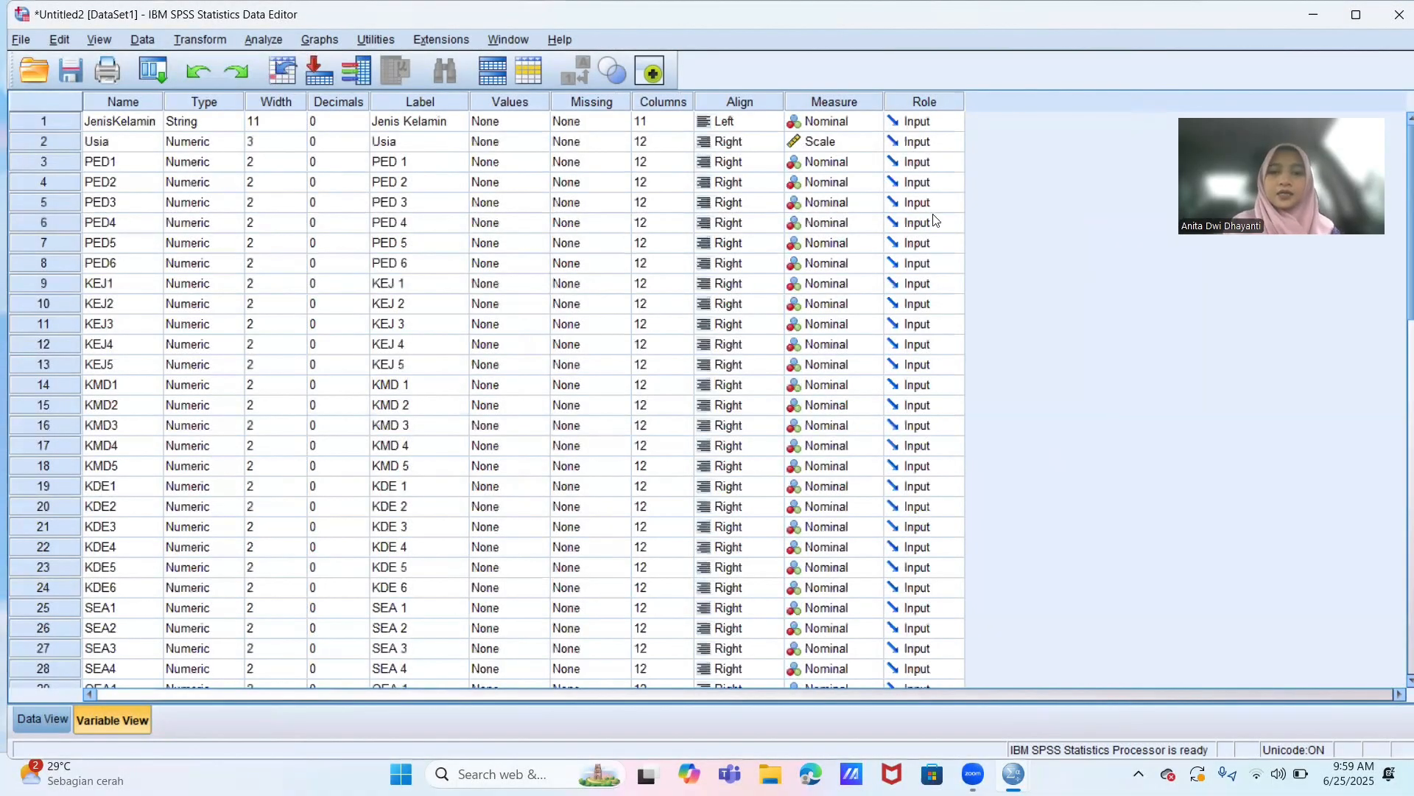
# - Set the measurement level of Usia to Nominal and that of PED1 to Scale
pyautogui.click(856, 146)
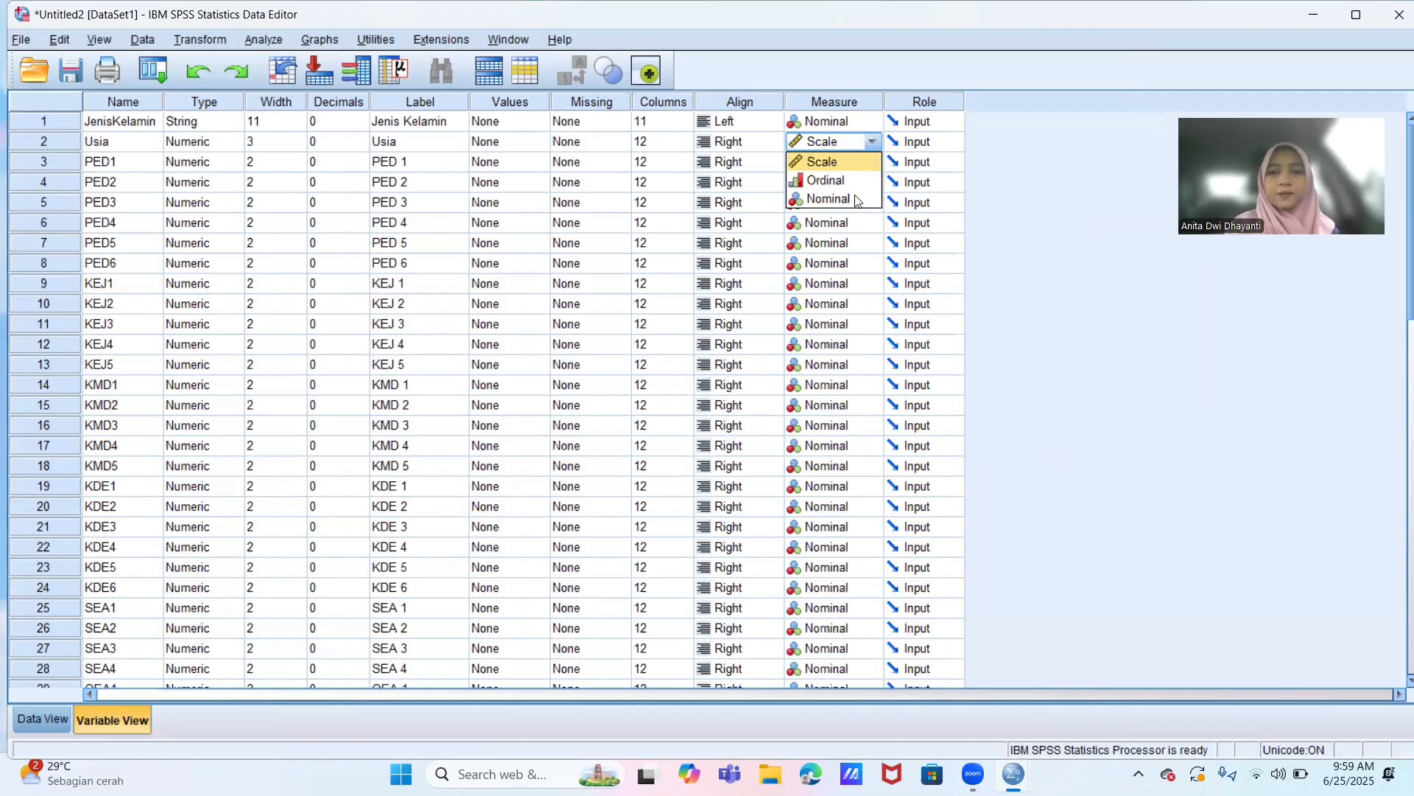
pyautogui.click(857, 200)
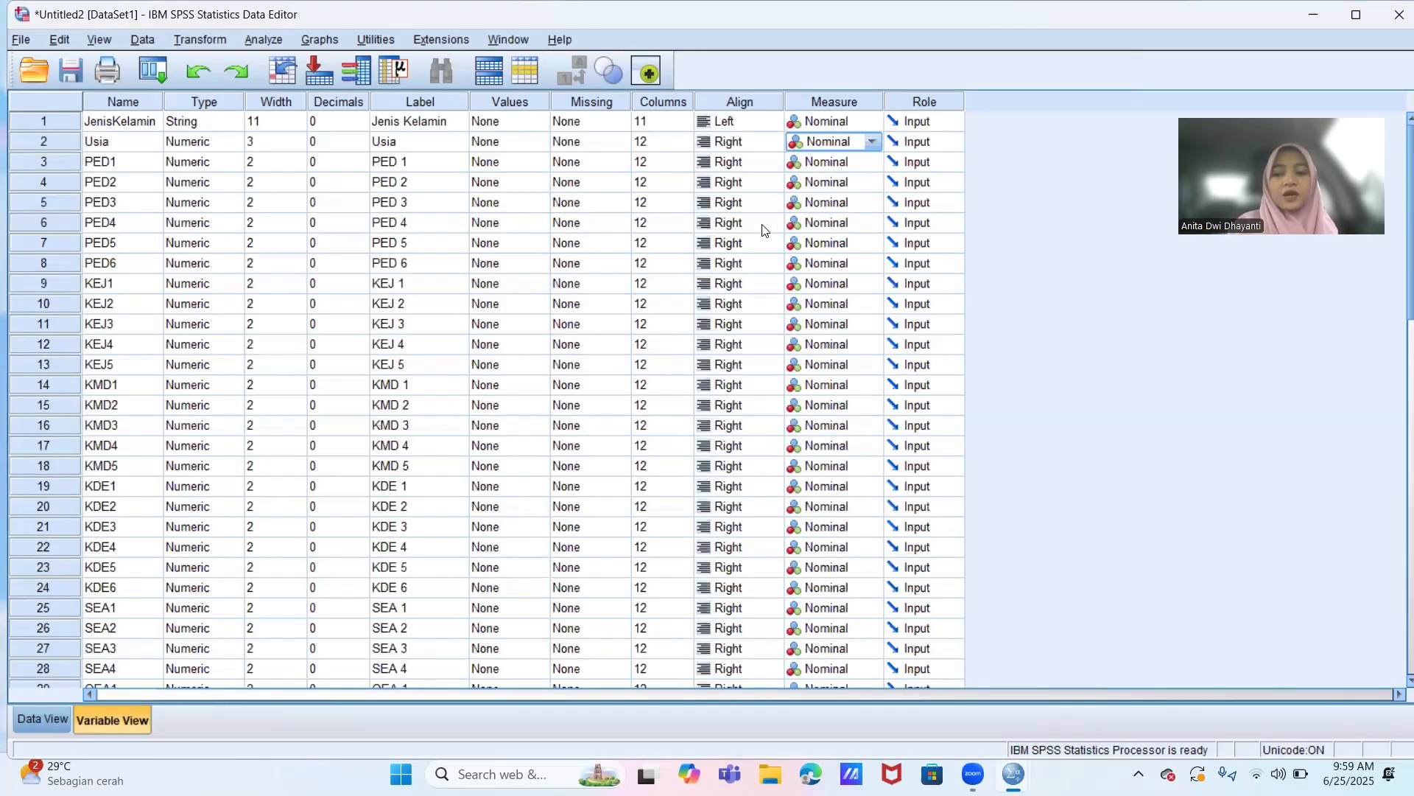
pyautogui.click(828, 162)
pyautogui.click(830, 180)
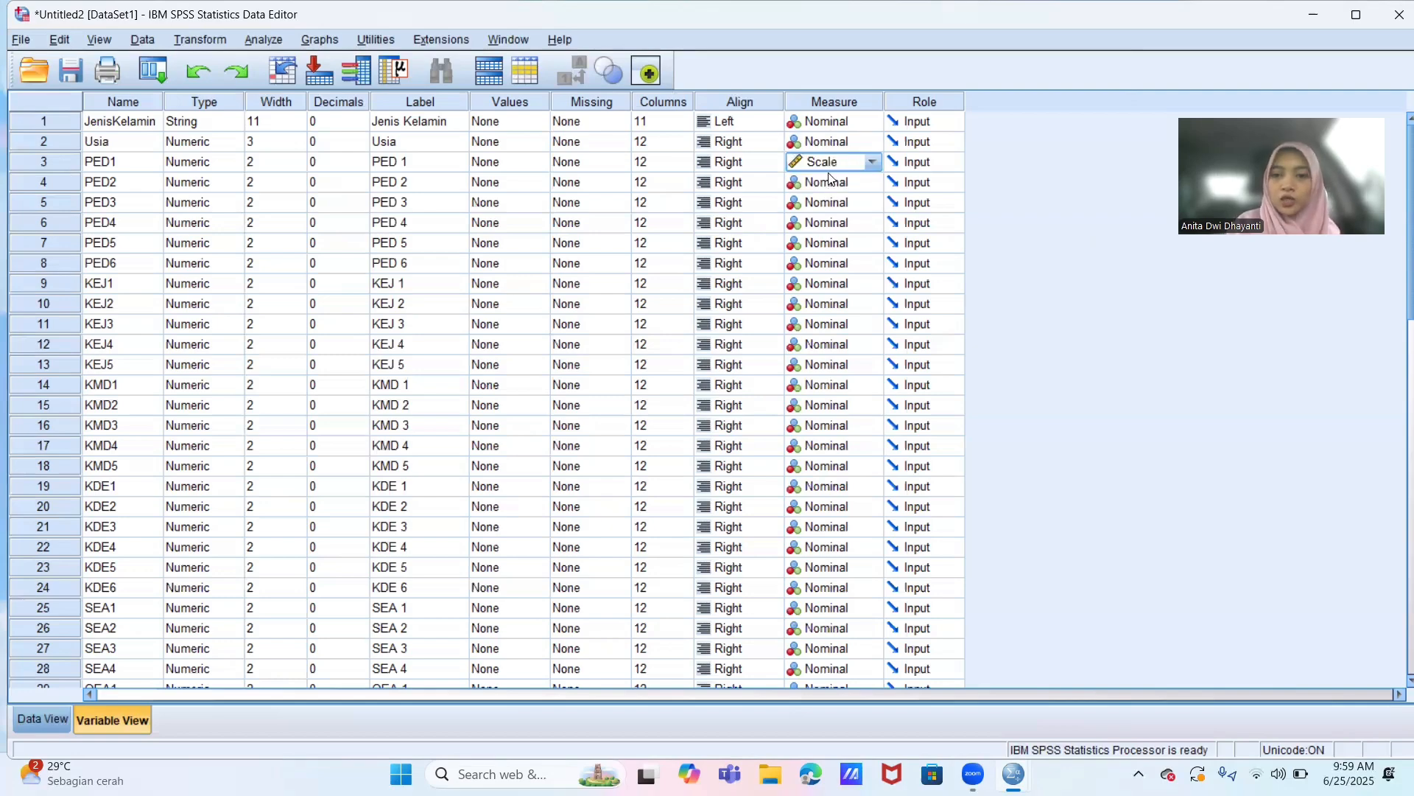
pyautogui.click(829, 176)
# - Copy the Scale measurement level of PED1 to all variables from PED2 through ROE4
pyautogui.click(827, 162)
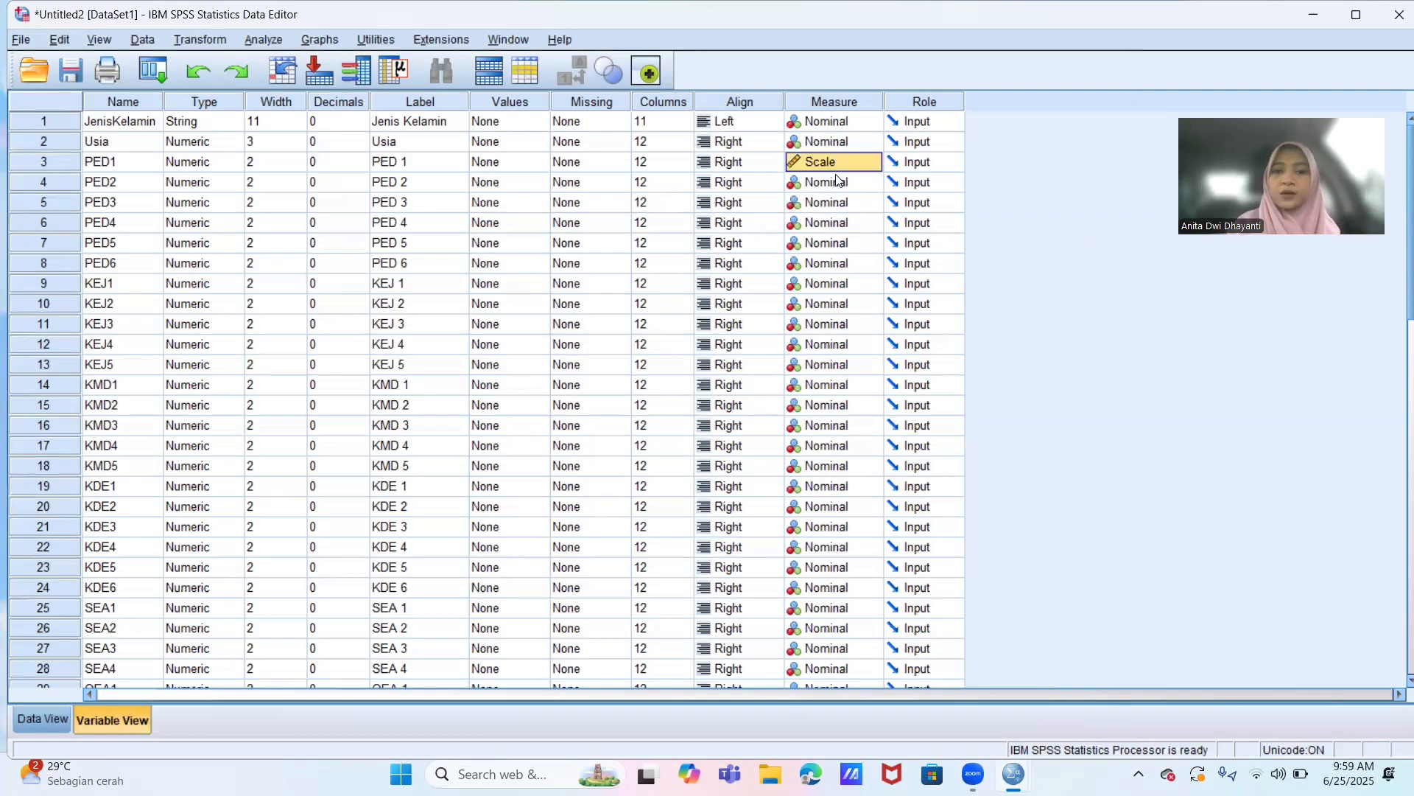
pyautogui.rightClick(836, 179)
pyautogui.press('Escape')
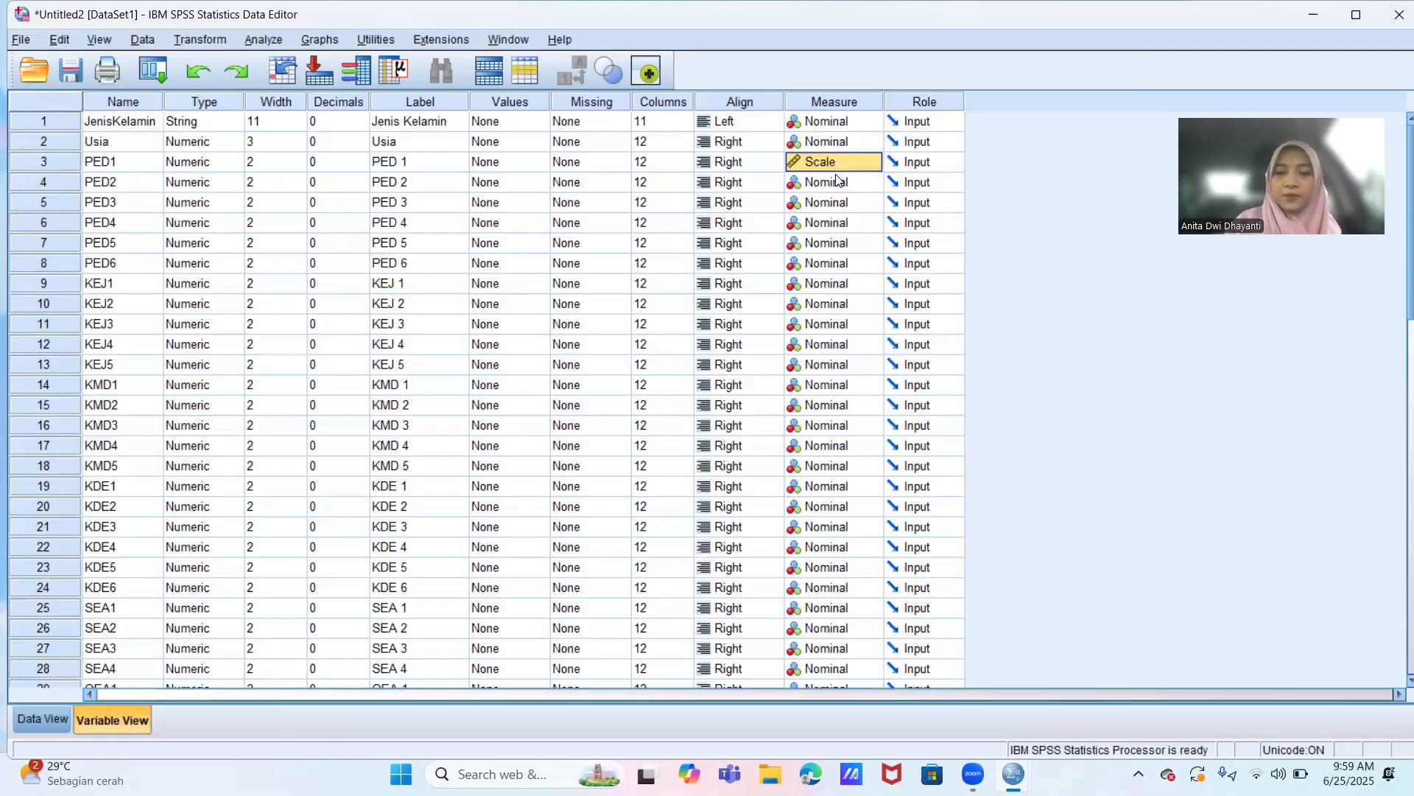
pyautogui.keyDown('shift'); pyautogui.click(837, 179); pyautogui.keyUp('shift')
pyautogui.hotkey('ctrl', 'shift', 'Down')
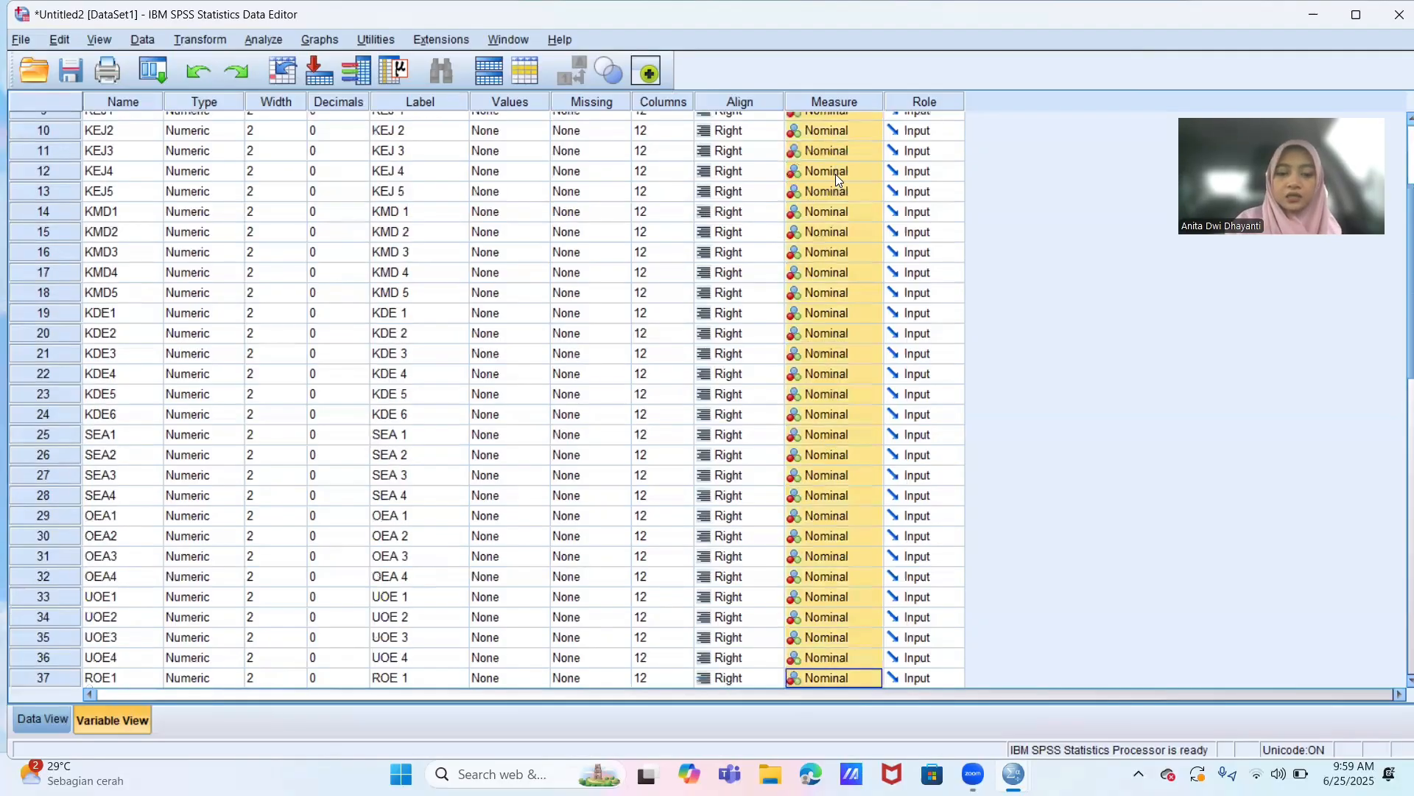
pyautogui.hotkey('shift', 'Down')
pyautogui.hotkey('shift', 'Down')
pyautogui.hotkey('shift', 'Down')
pyautogui.hotkey('shift', 'Down')
pyautogui.hotkey('shift', 'Up')
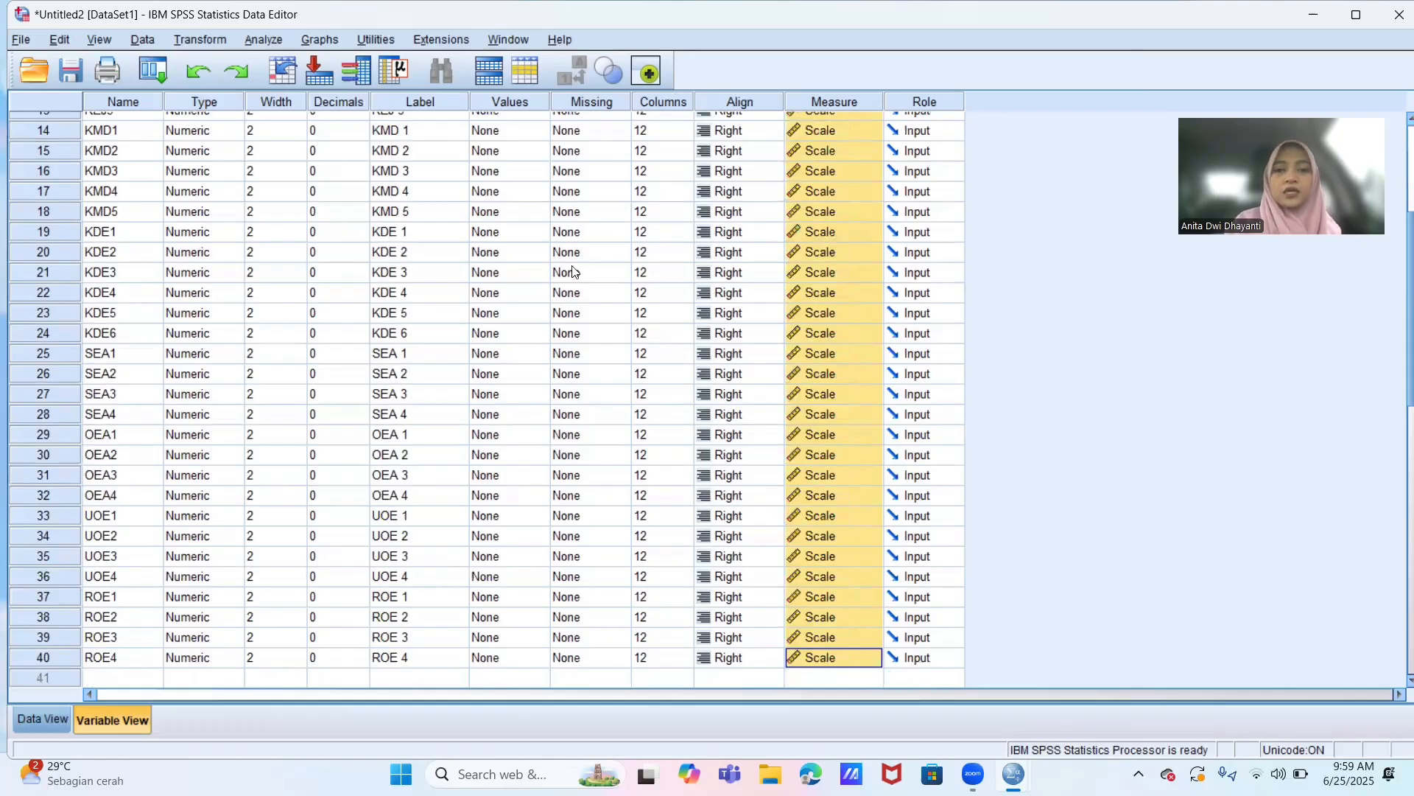
# - Remove the empty case in row 128 at the end of the data
pyautogui.scroll(4, 574, 271)
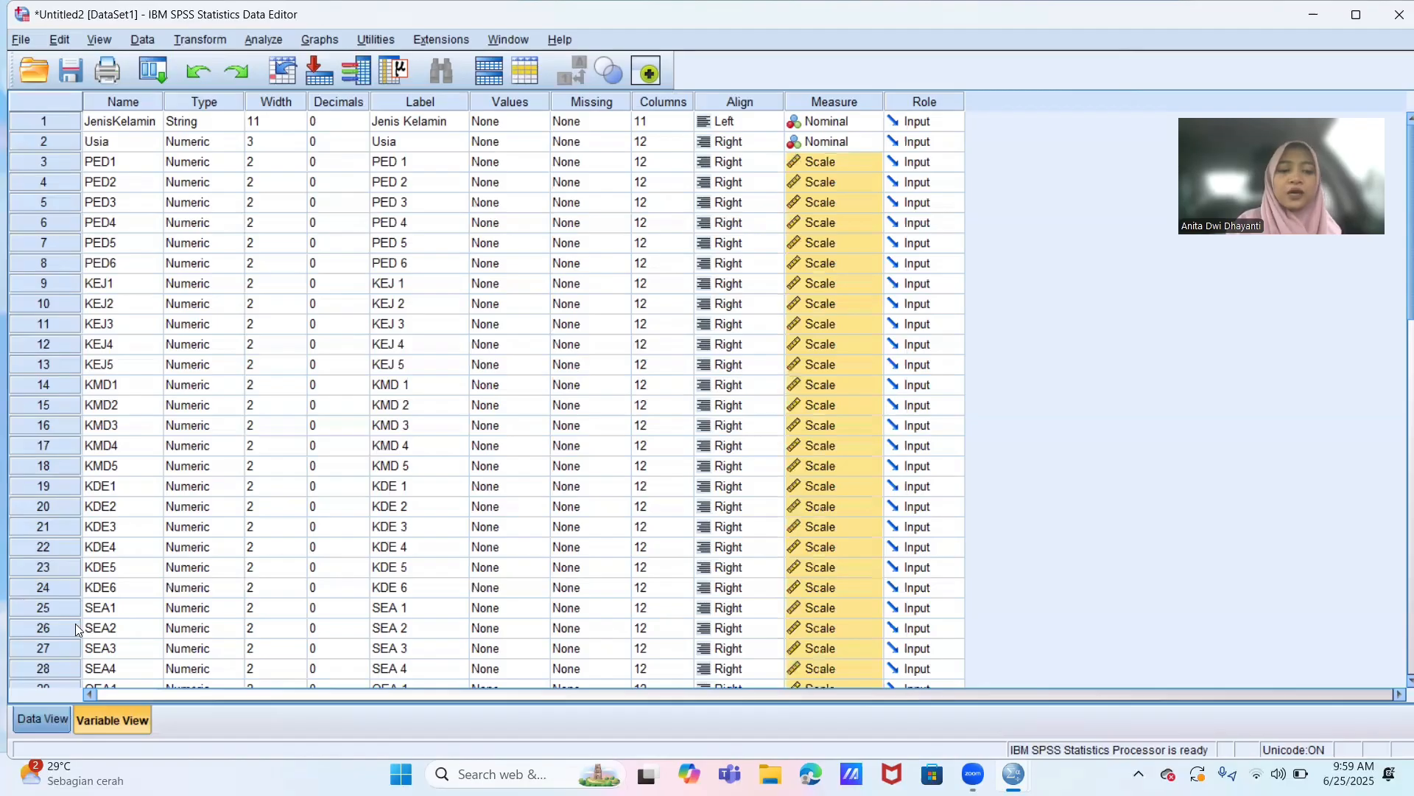
pyautogui.hotkey('ctrl', 't')
pyautogui.scroll(-20, 75, 623)
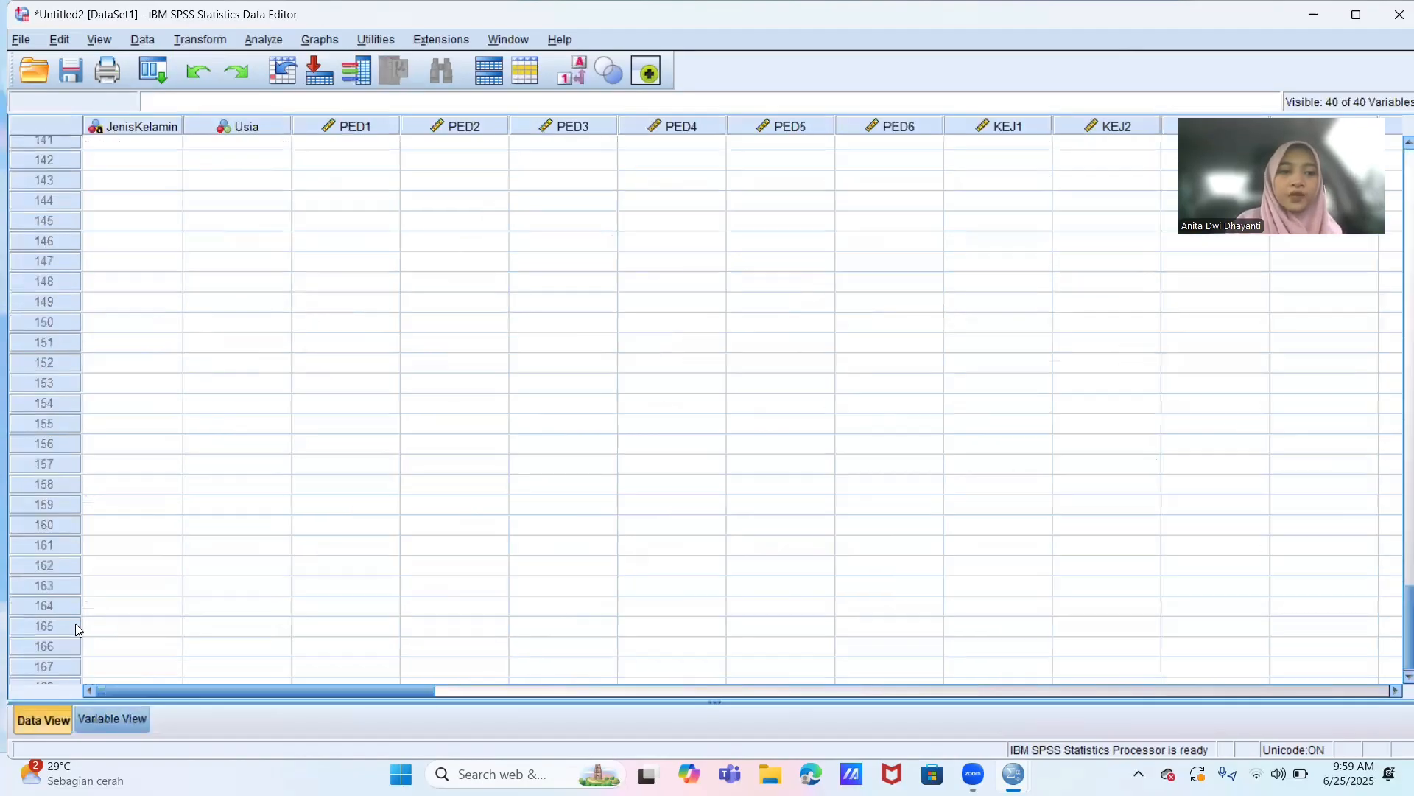
pyautogui.scroll(8, 75, 623)
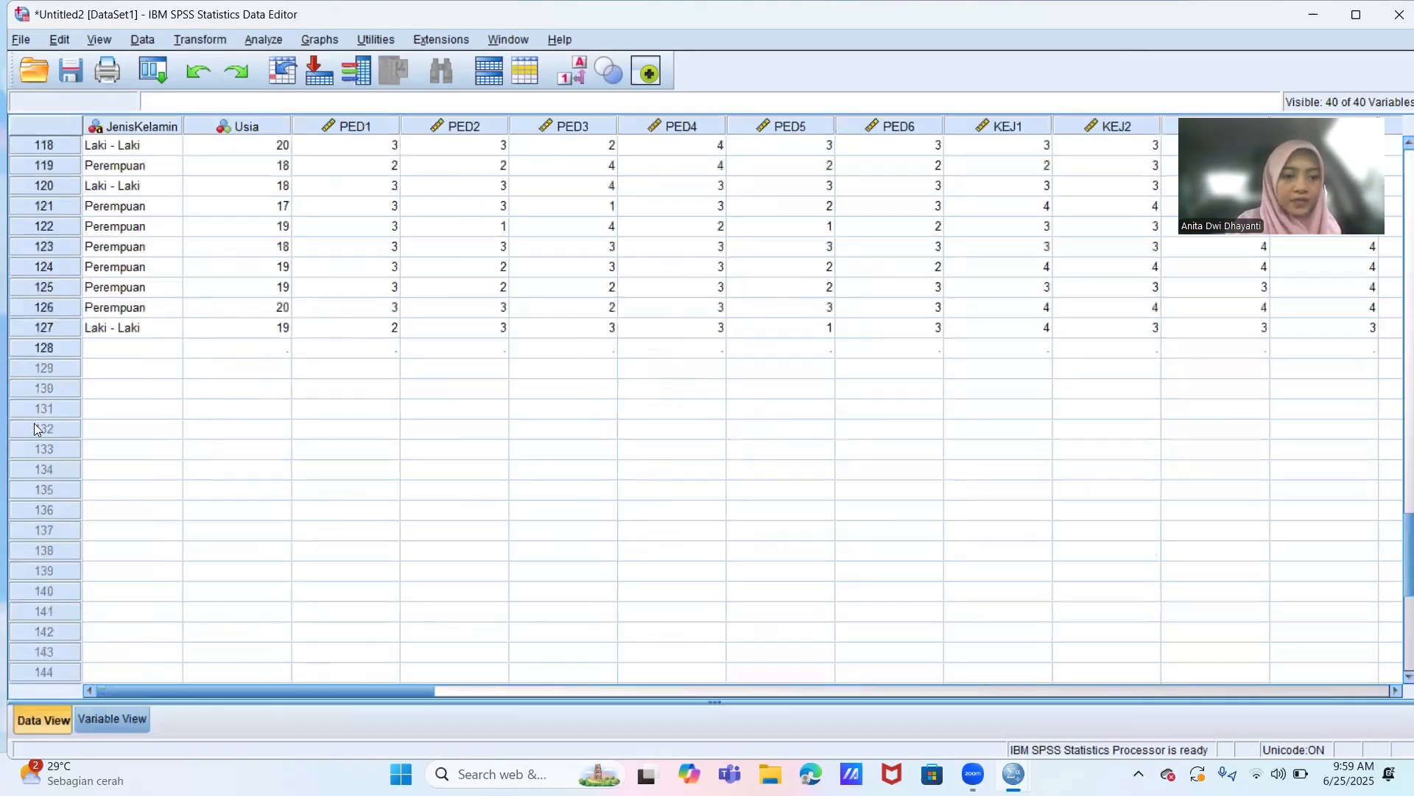
pyautogui.rightClick(53, 349)
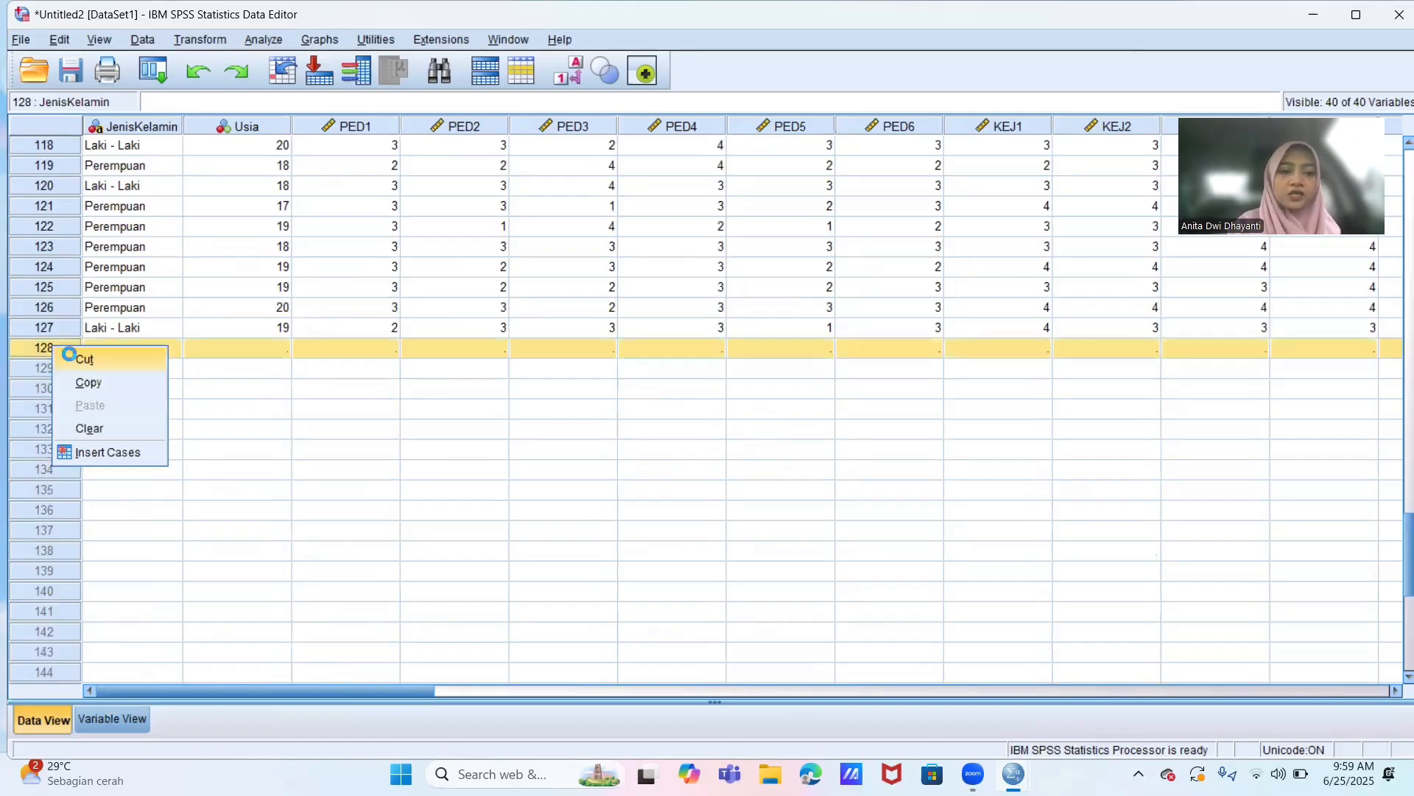
# - Insert a new variable above JenisKelamin in the variable list and name it JK
pyautogui.click(112, 719)
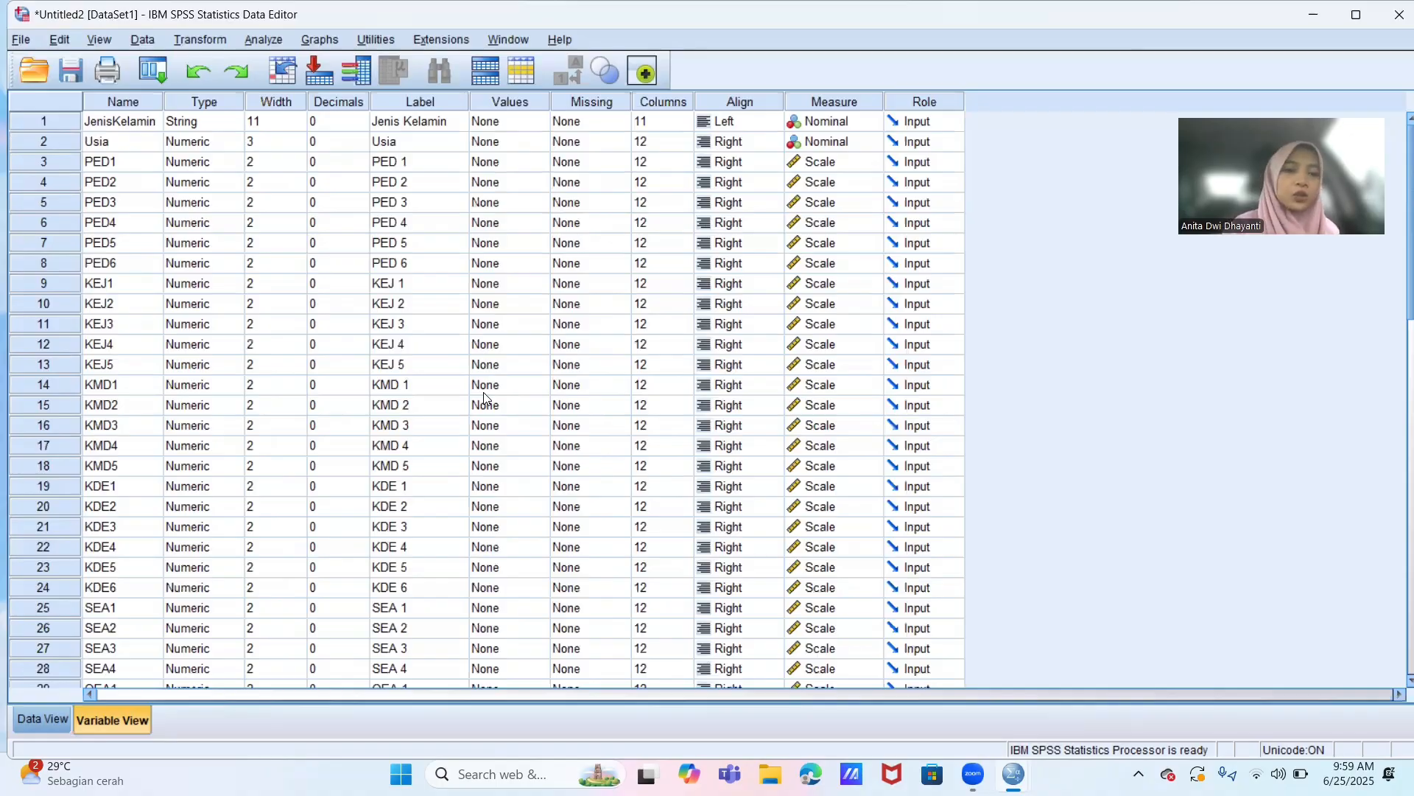
pyautogui.rightClick(49, 122)
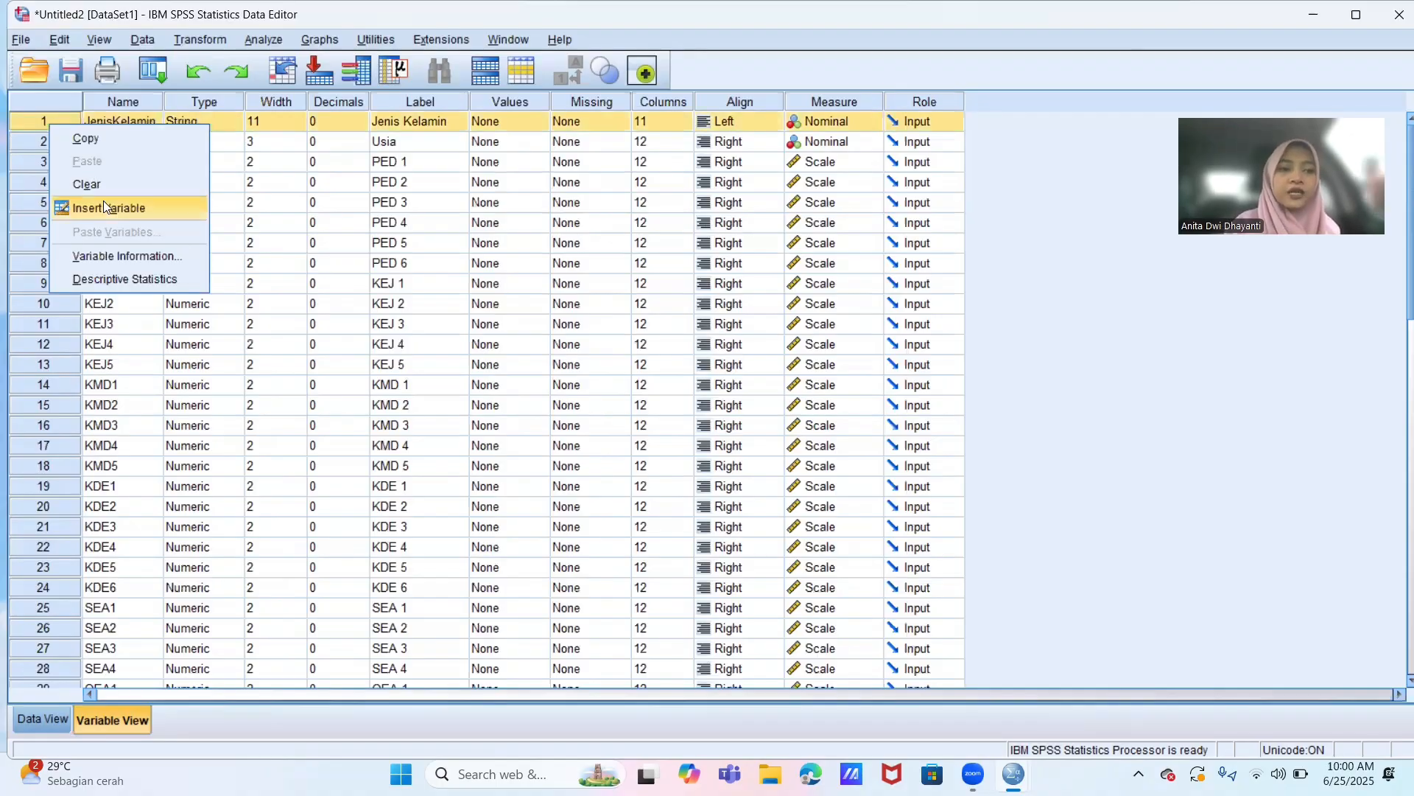
pyautogui.click(106, 207)
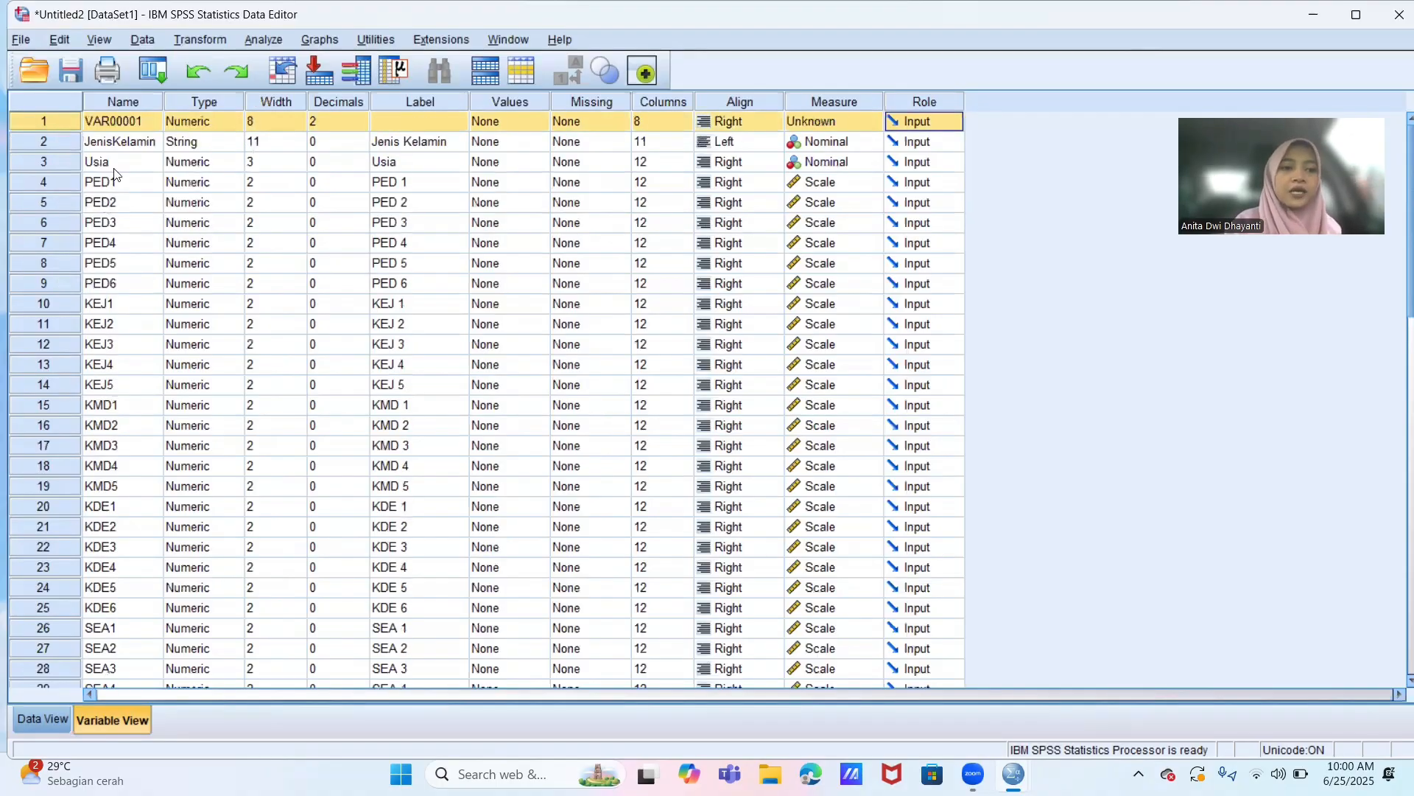
pyautogui.click(125, 123)
pyautogui.click(126, 122)
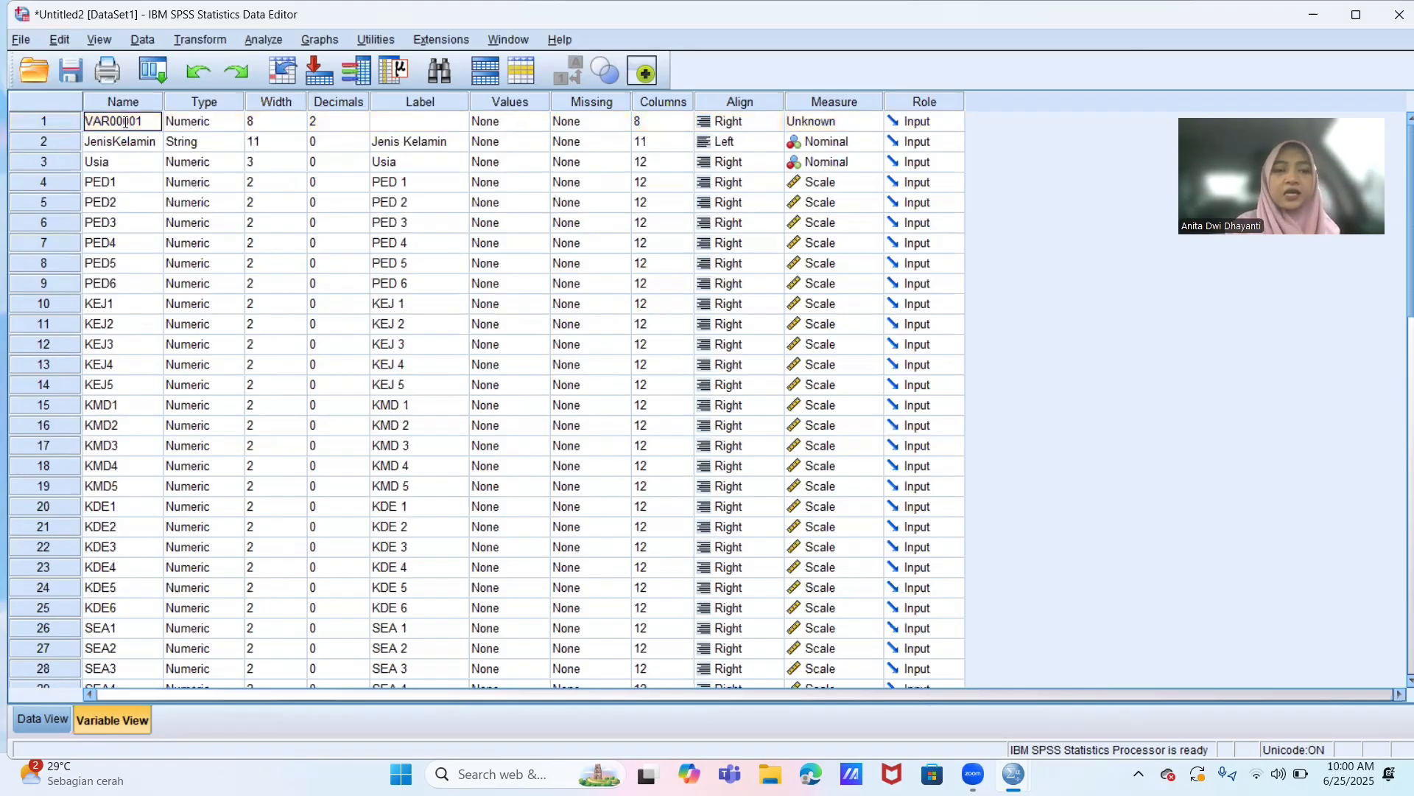
pyautogui.write('JK')
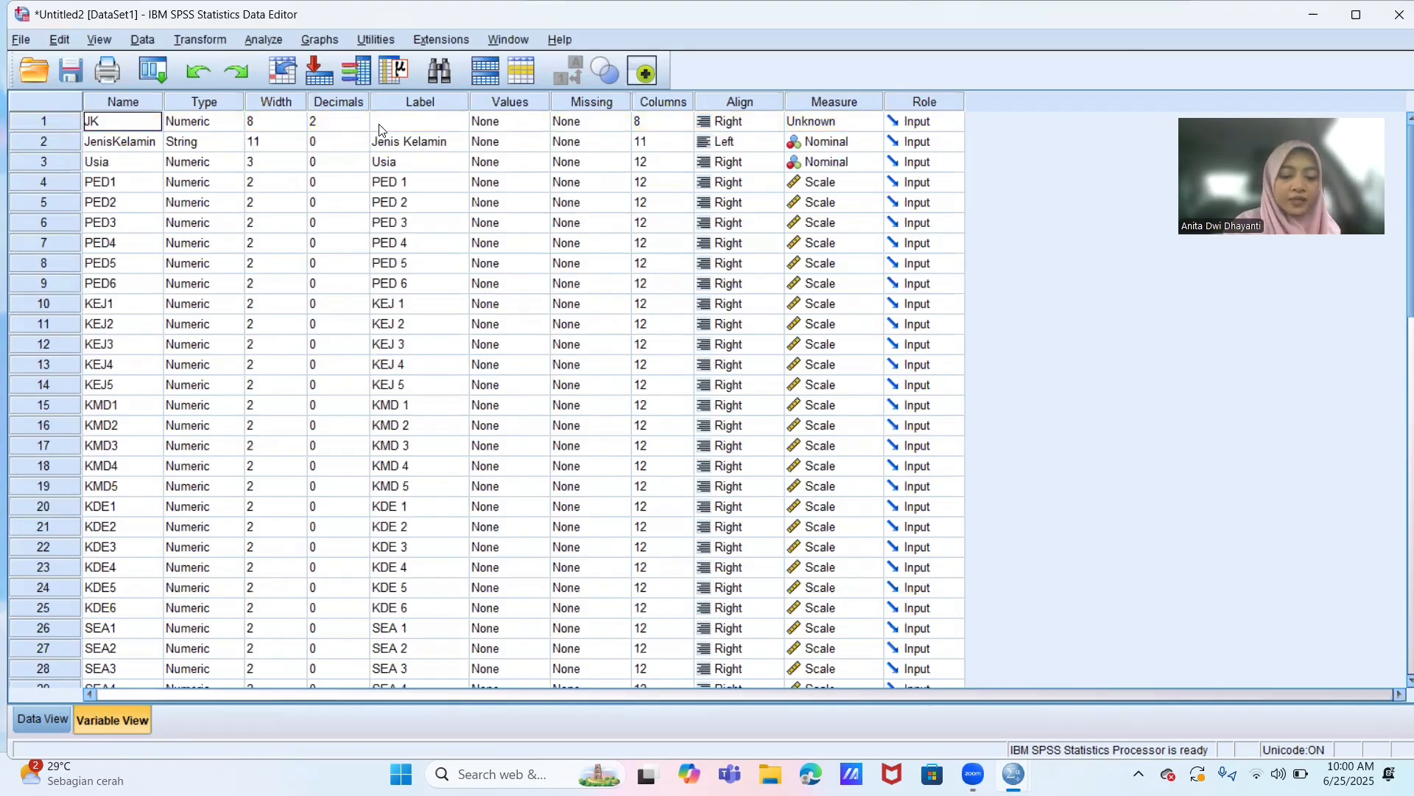
# - Label the JK variable "Jenis Kelamin (1=Laki-laki, 2=Perempuan)"
pyautogui.click(381, 125)
pyautogui.write('Jeni')
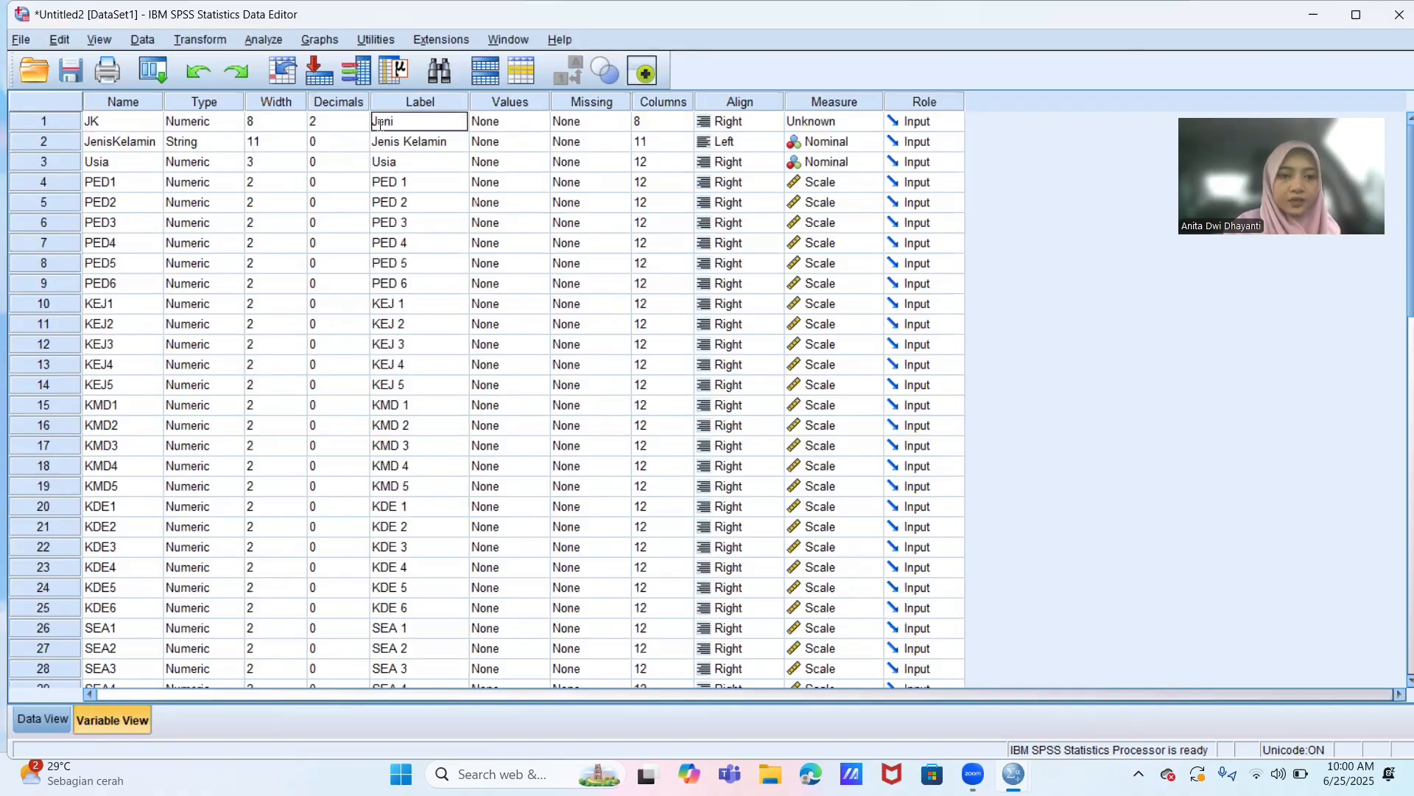
pyautogui.write('s K')
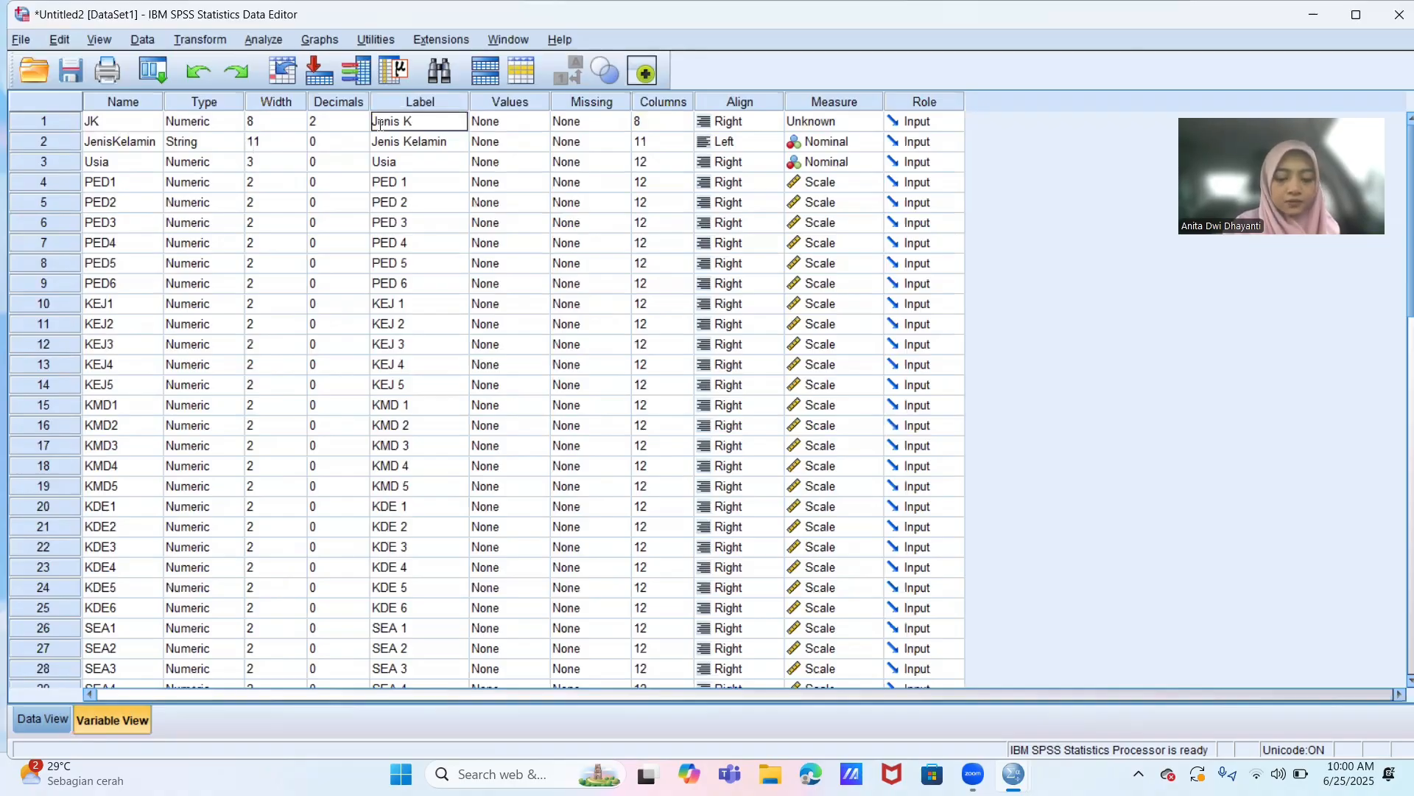
pyautogui.write('elamin')
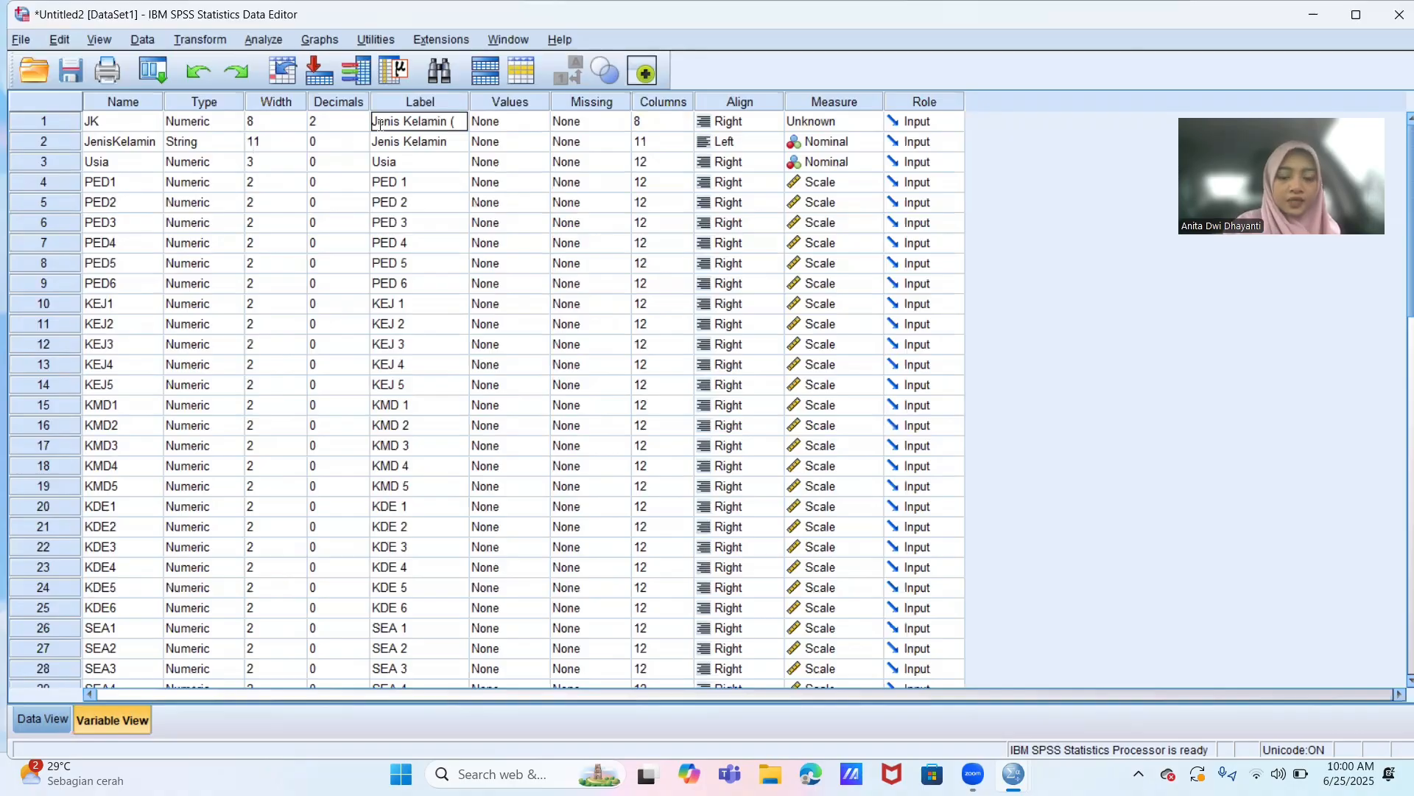
pyautogui.write(' (=')
pyautogui.press('BackSpace')
pyautogui.write('1-')
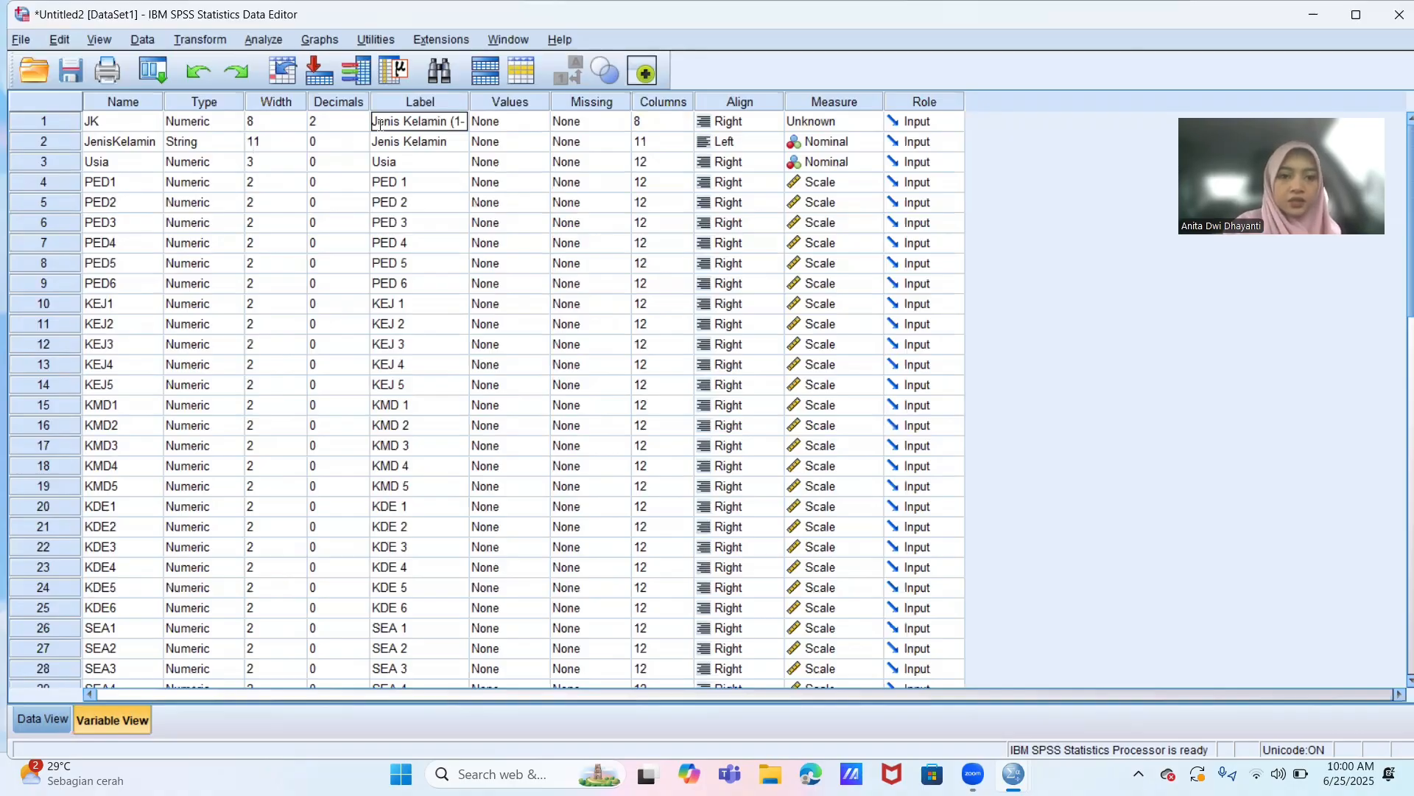
pyautogui.press('BackSpace')
pyautogui.write('=')
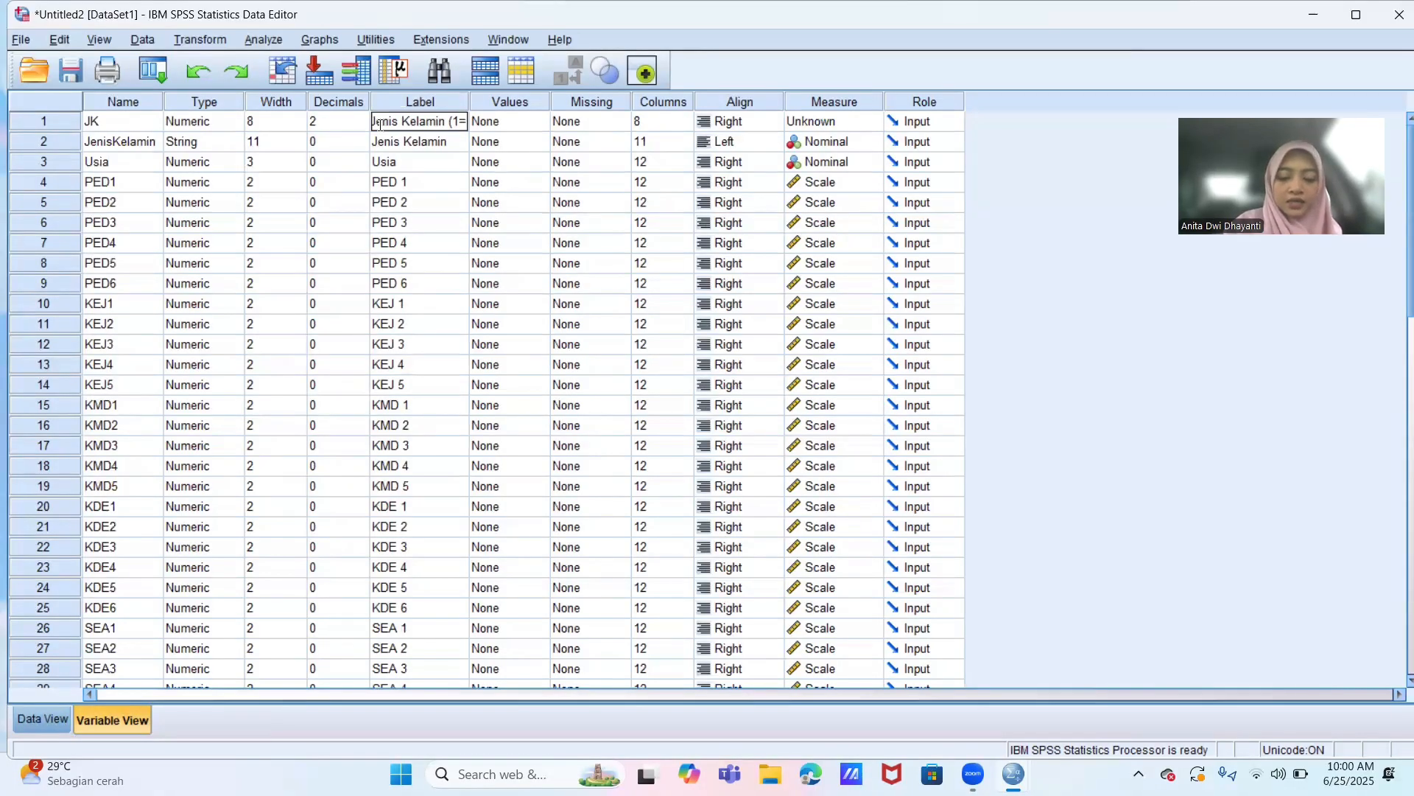
pyautogui.write('Laki-laki,')
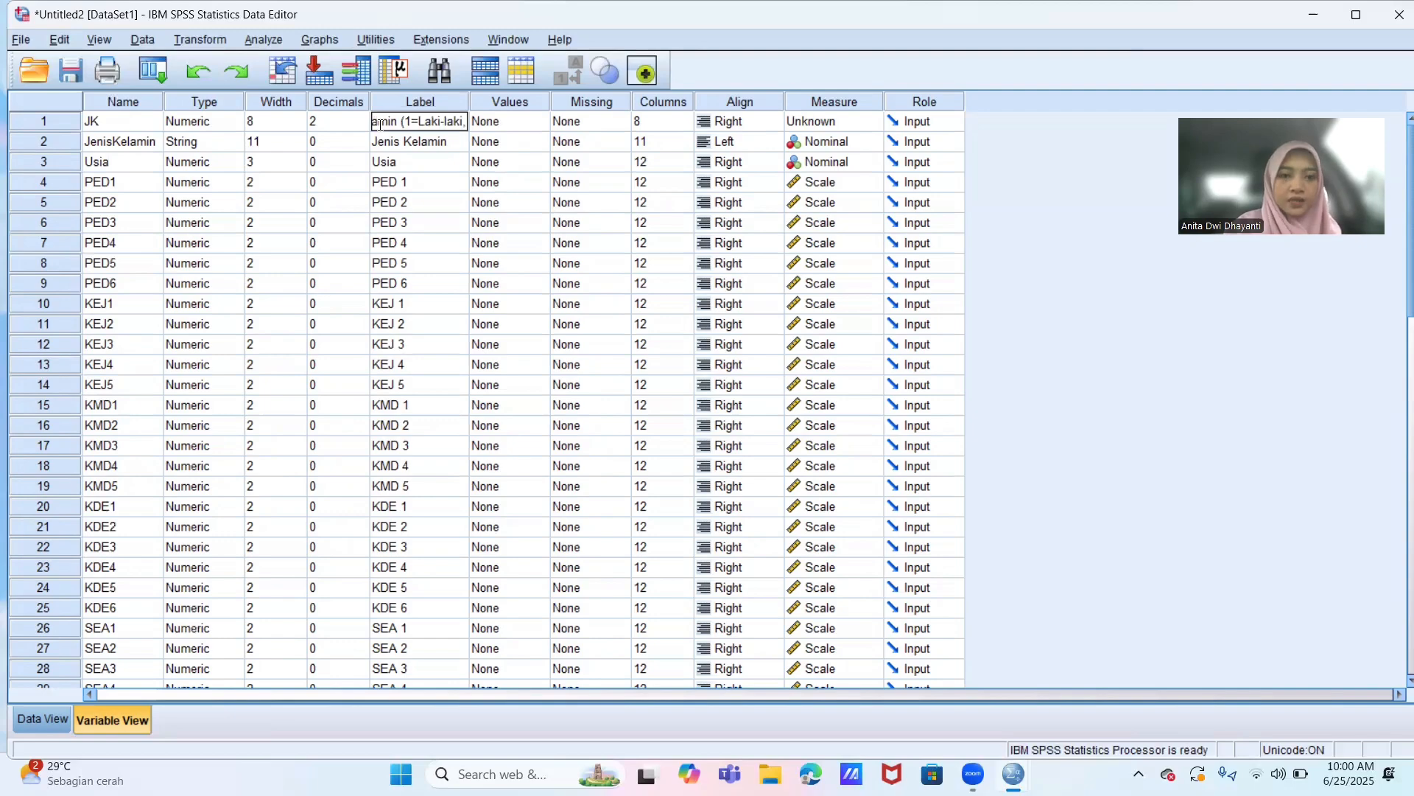
pyautogui.write(' 2=Pe')
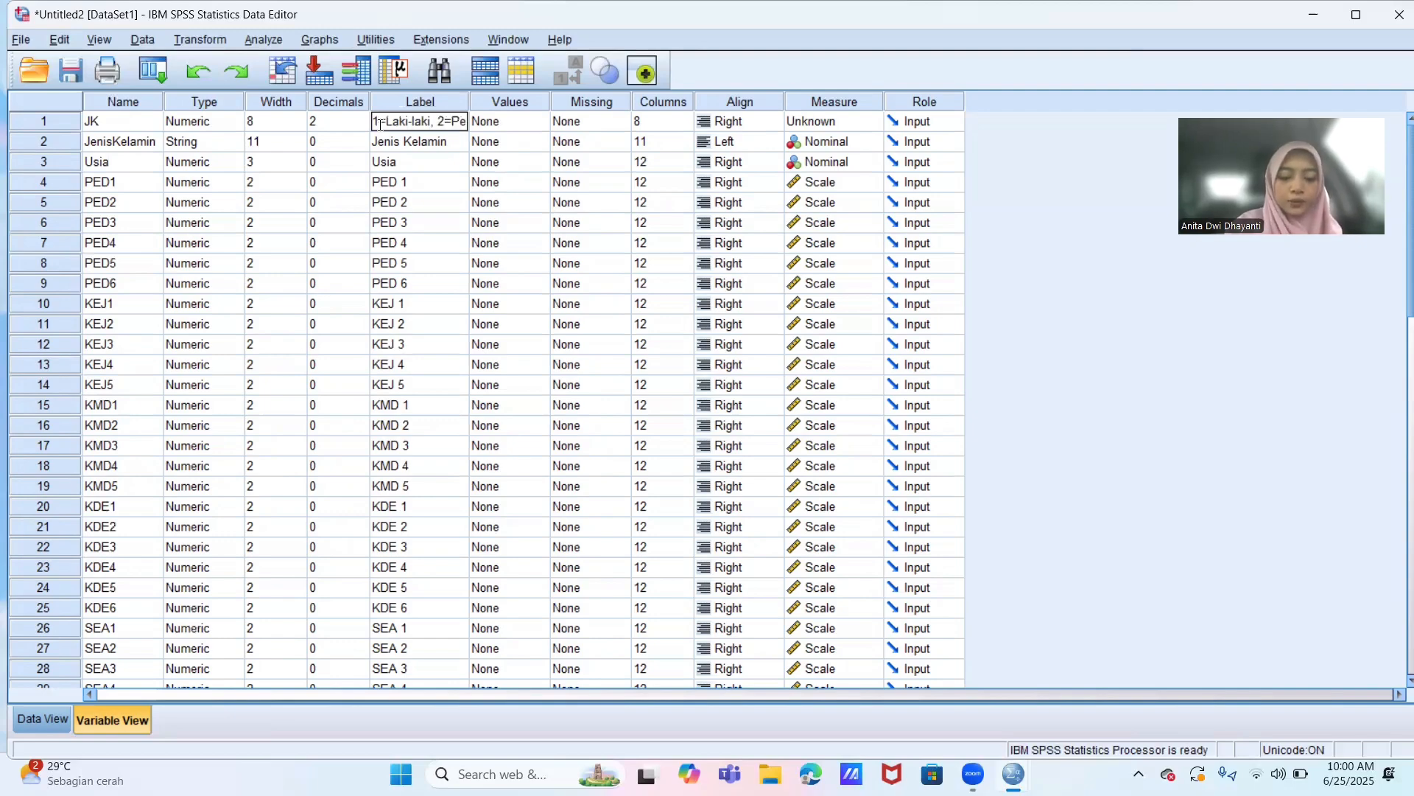
pyautogui.write('rempuan')
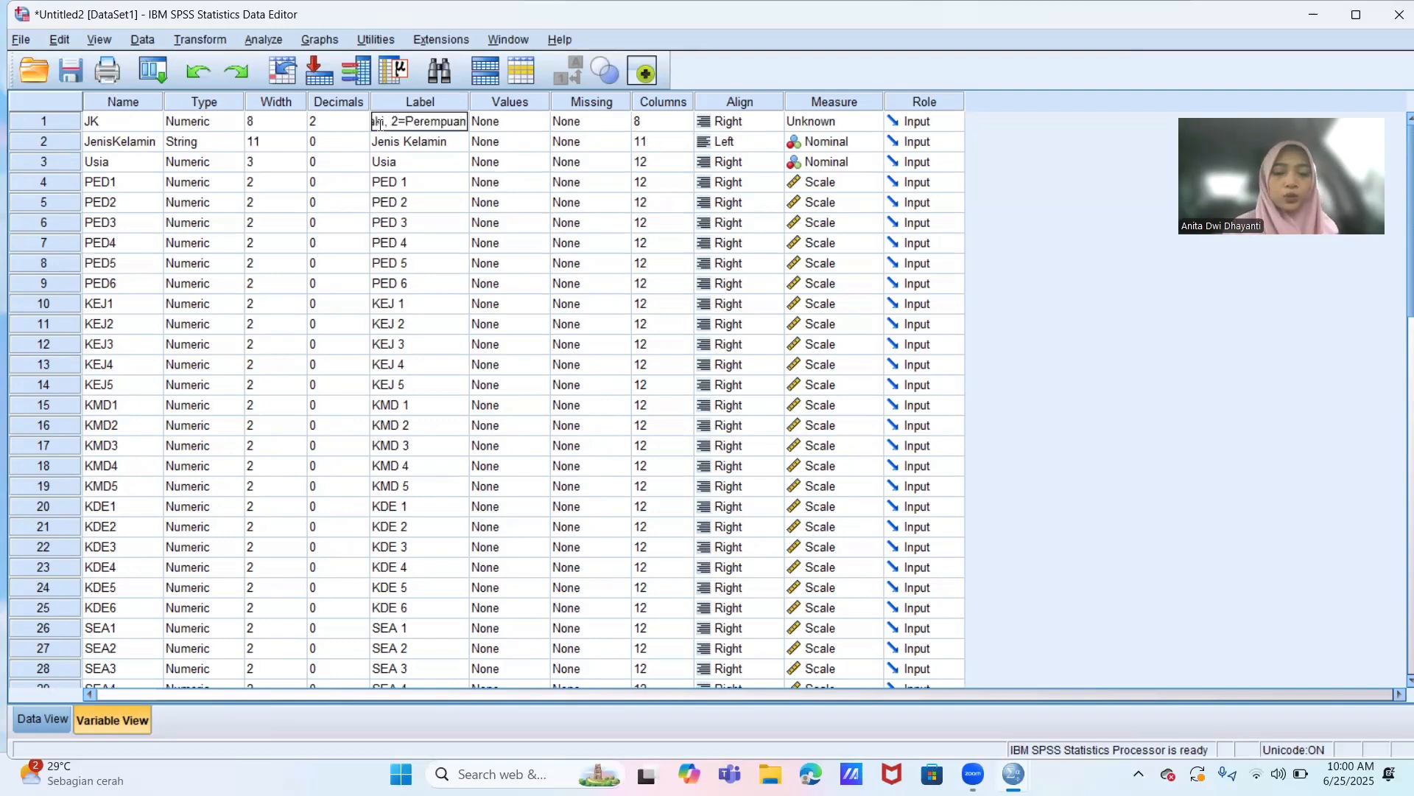
pyautogui.write(')')
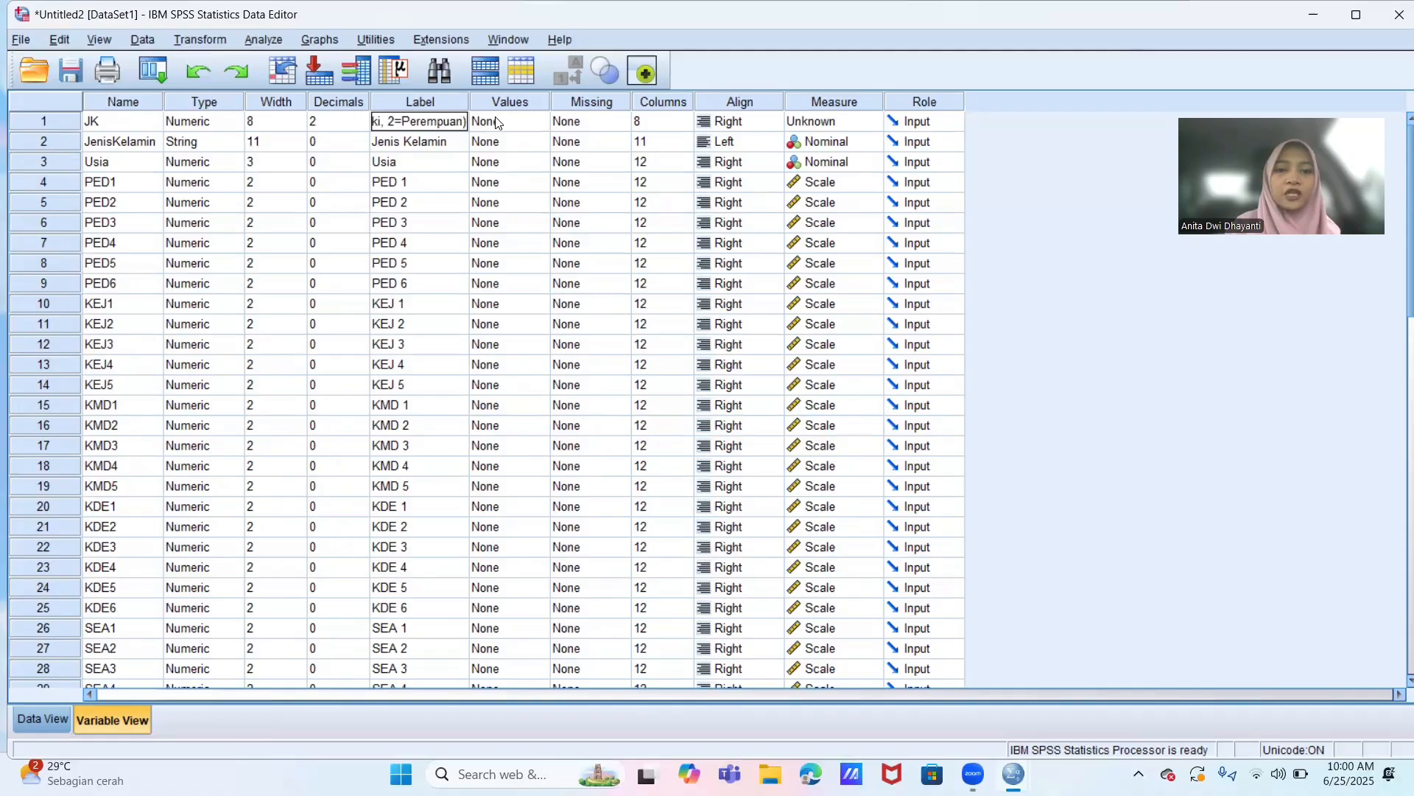
# - Define the value label 1 = "Laki-laki" for the JK variable
pyautogui.click(534, 124)
pyautogui.click(535, 124)
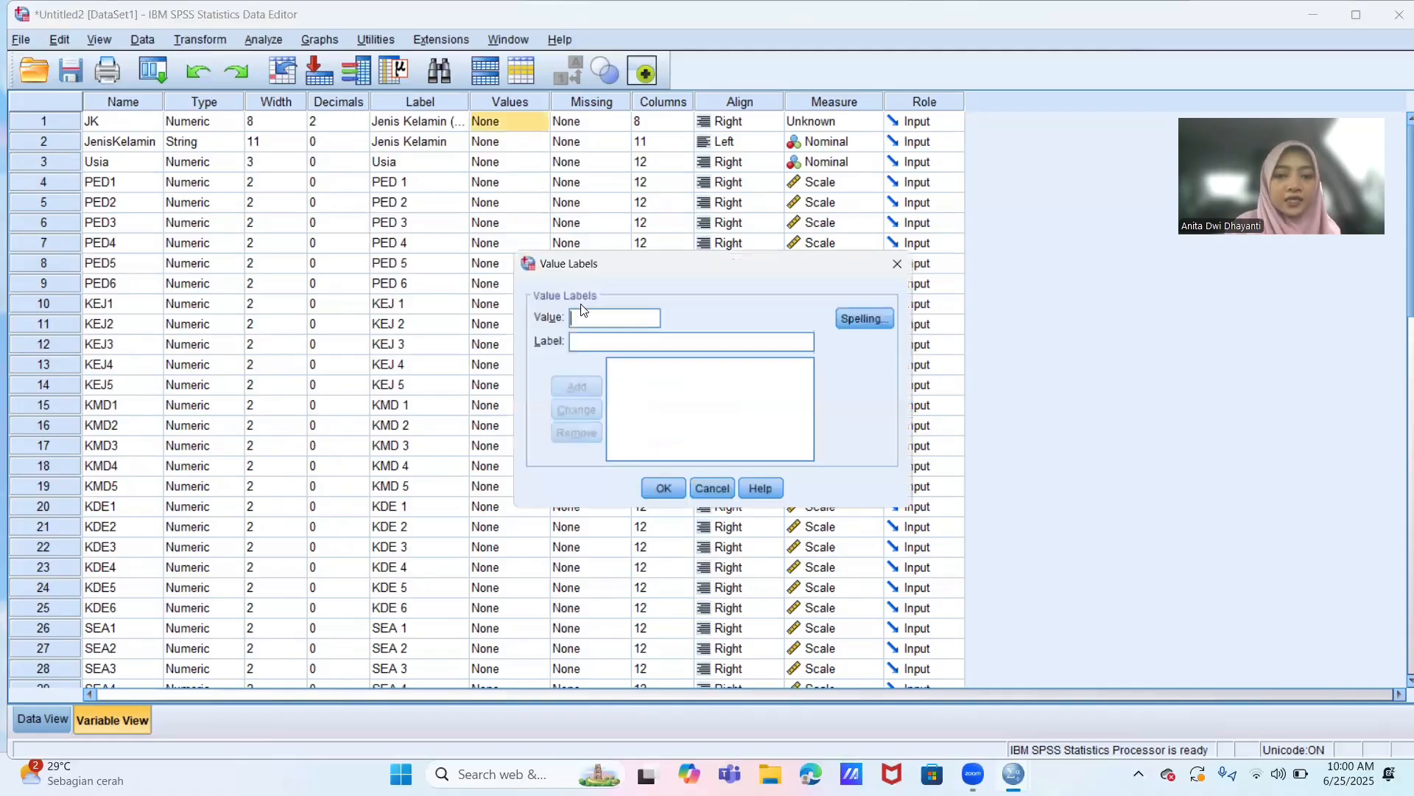
pyautogui.write('1')
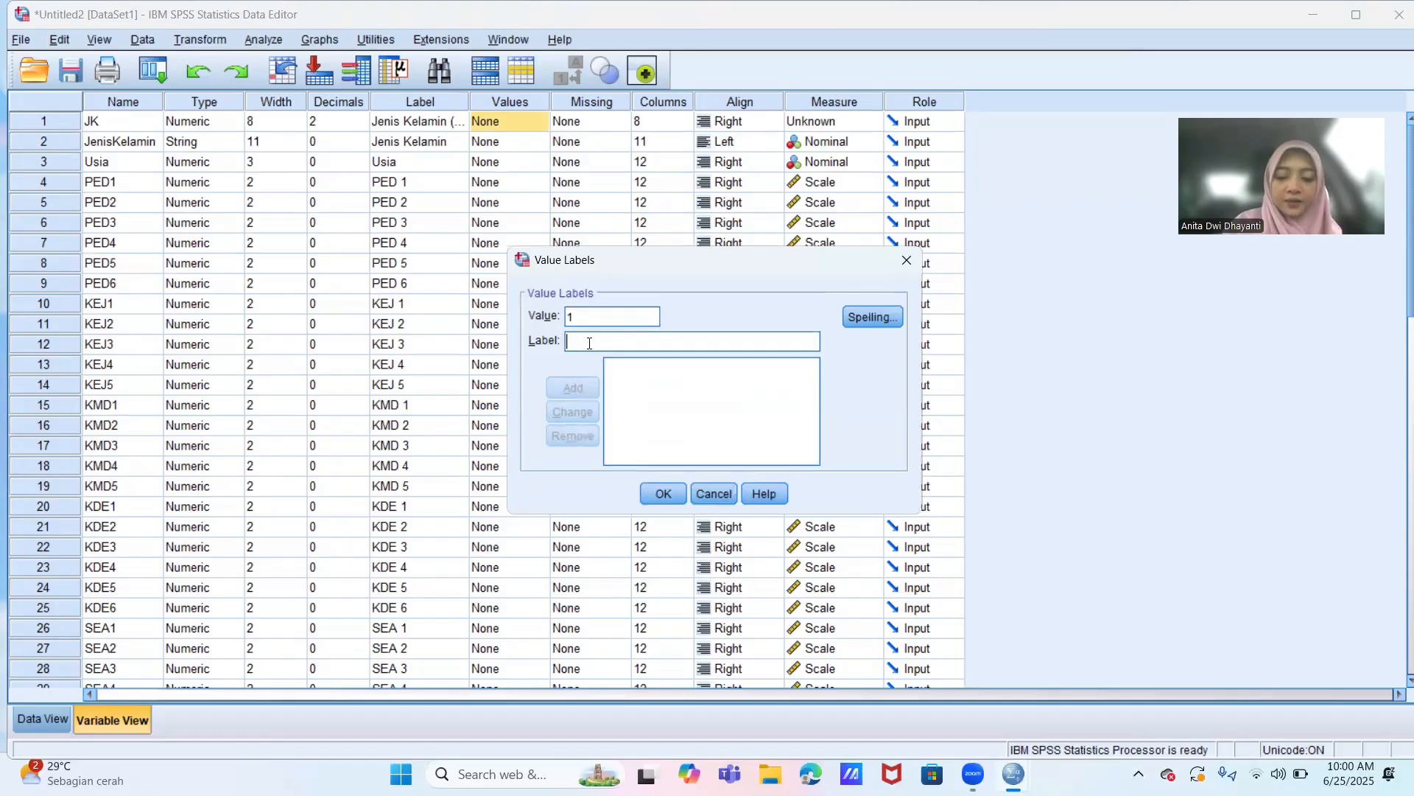
pyautogui.write('Laki-laki')
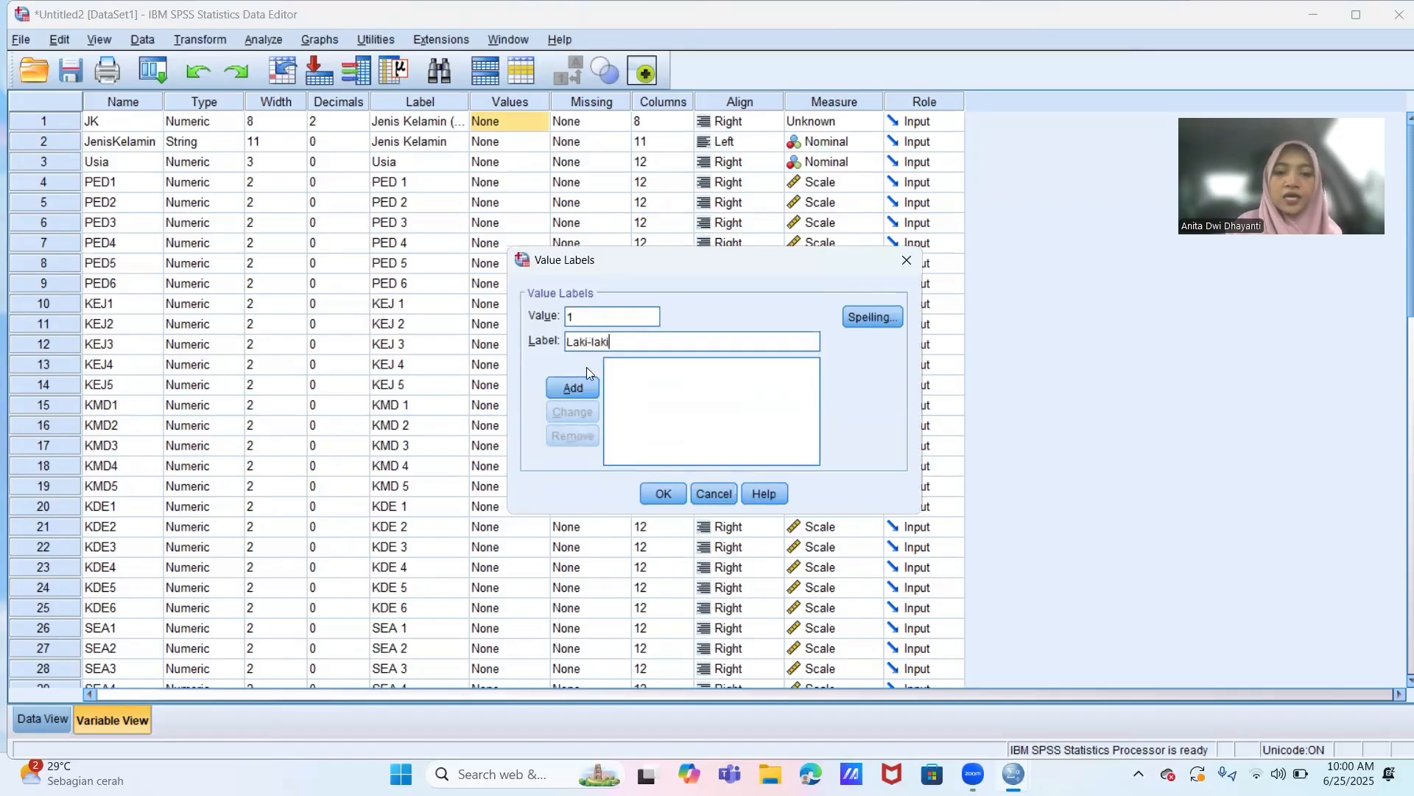
pyautogui.click(574, 387)
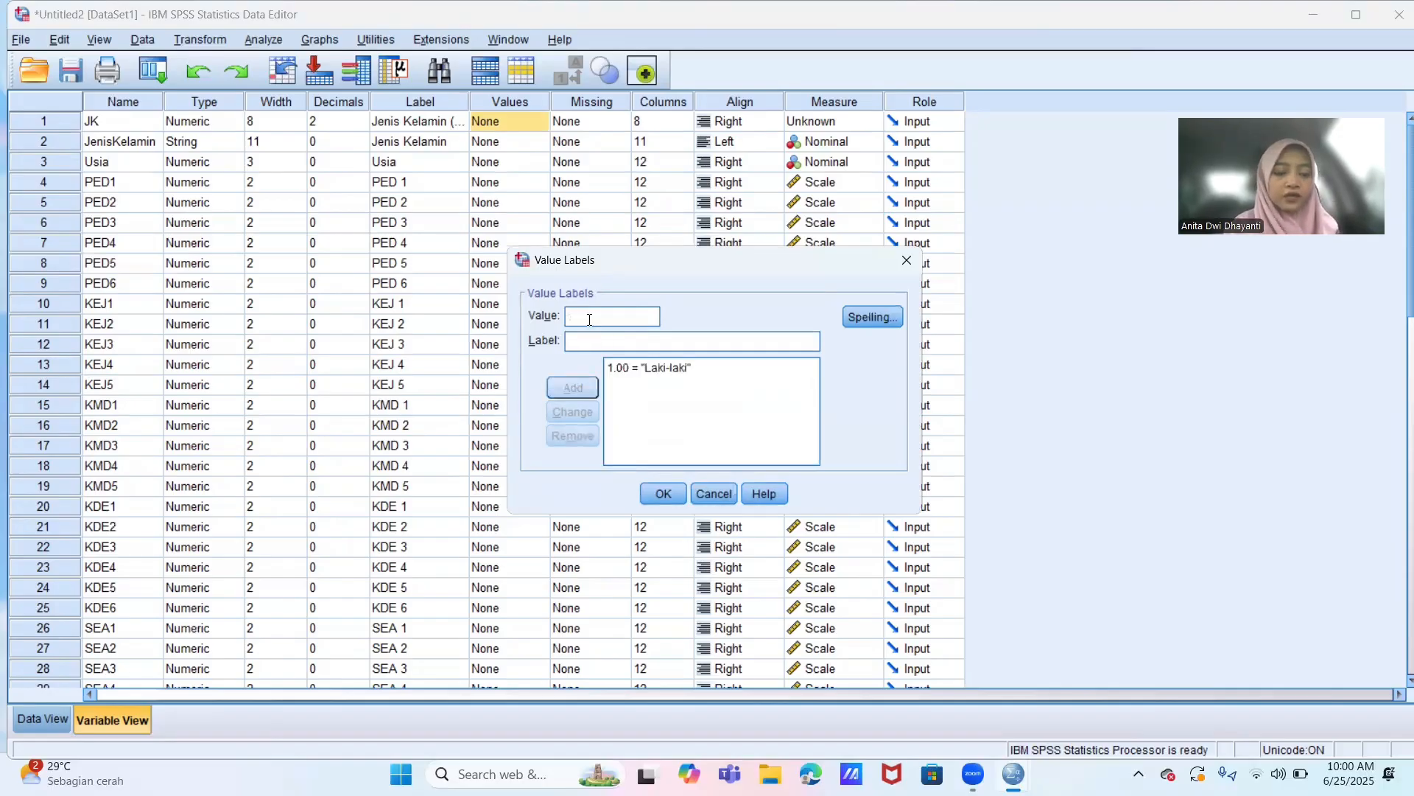
# - Add the value label 2 = "Perempuan" to JK and set its measurement level to Nominal
pyautogui.write('2')
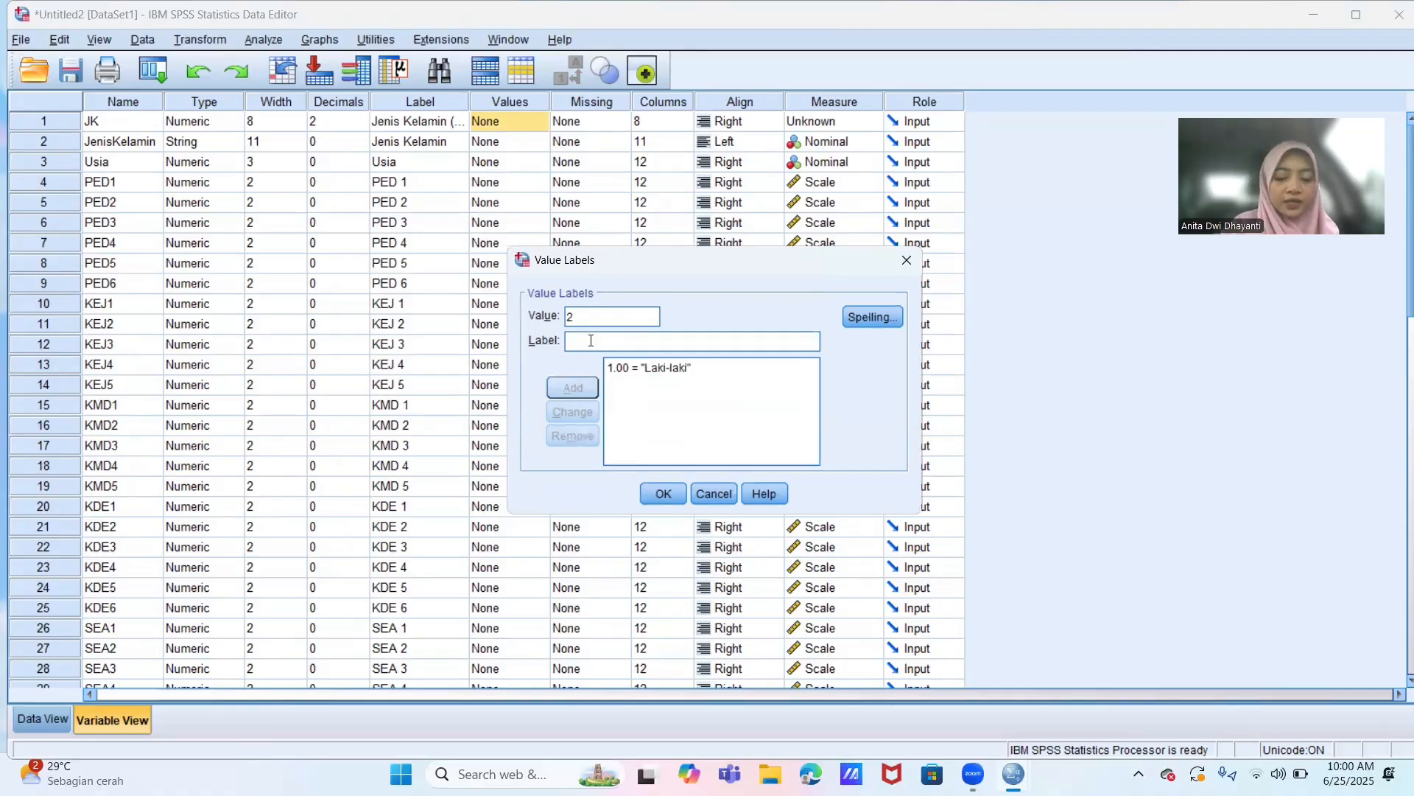
pyautogui.click(590, 340)
pyautogui.write('Pere')
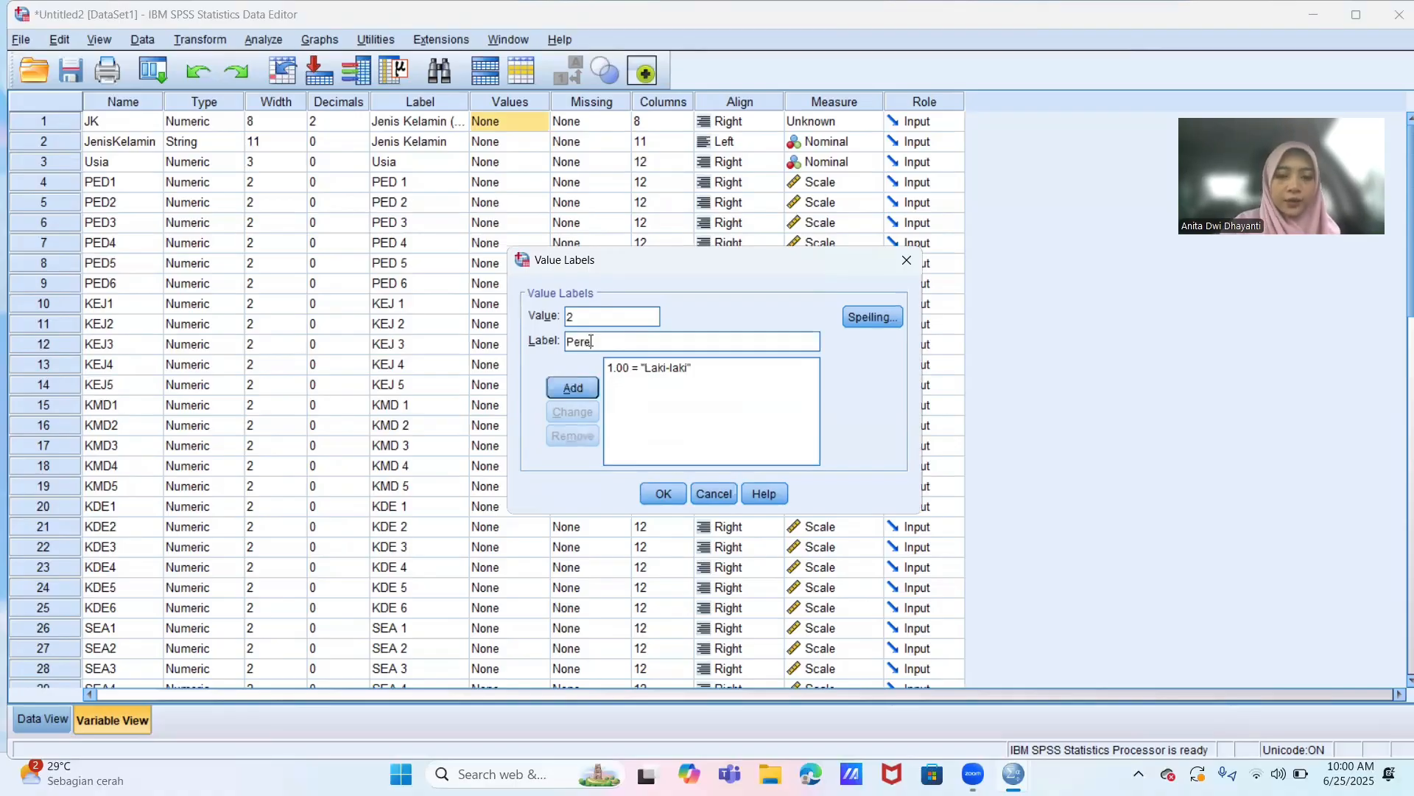
pyautogui.write('mpuan')
pyautogui.click(573, 388)
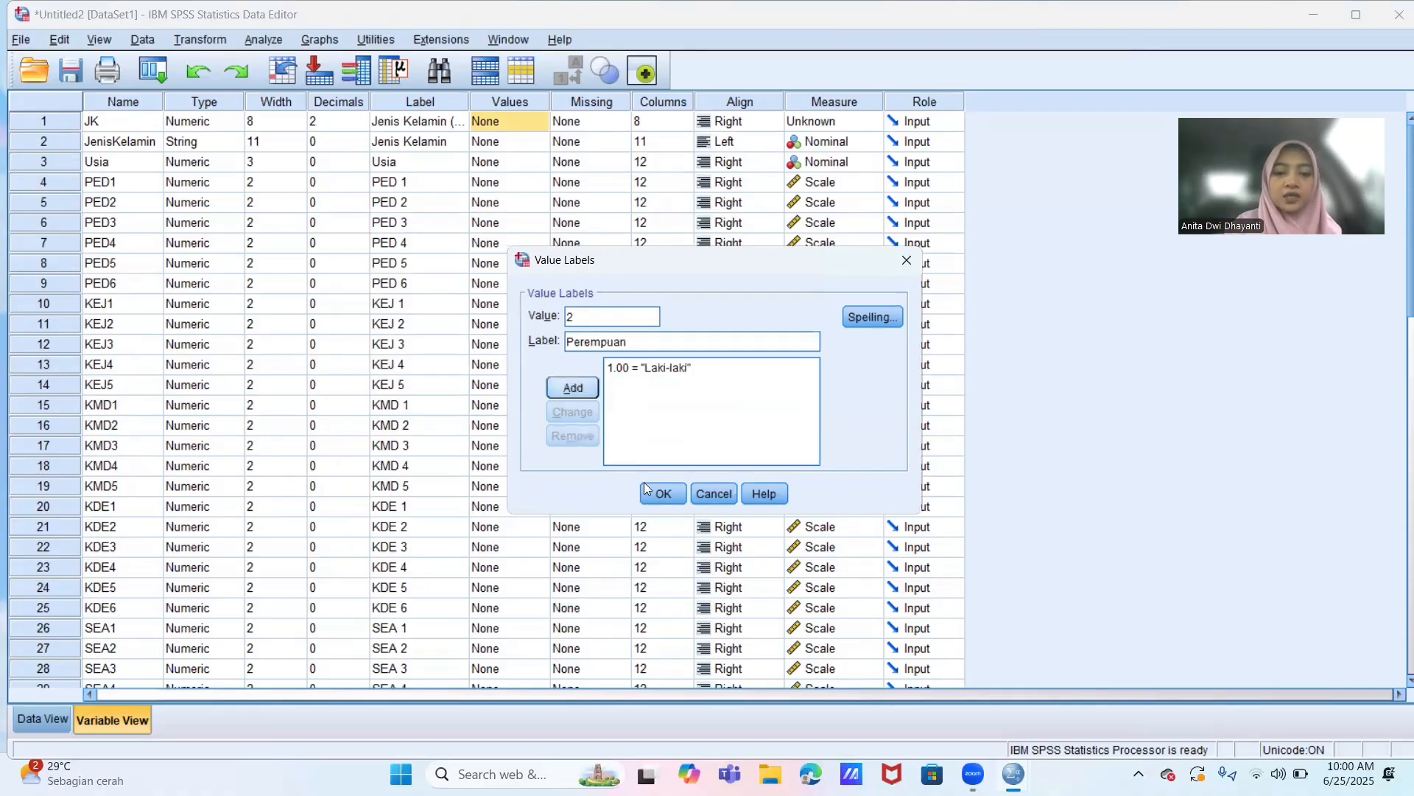
pyautogui.click(651, 496)
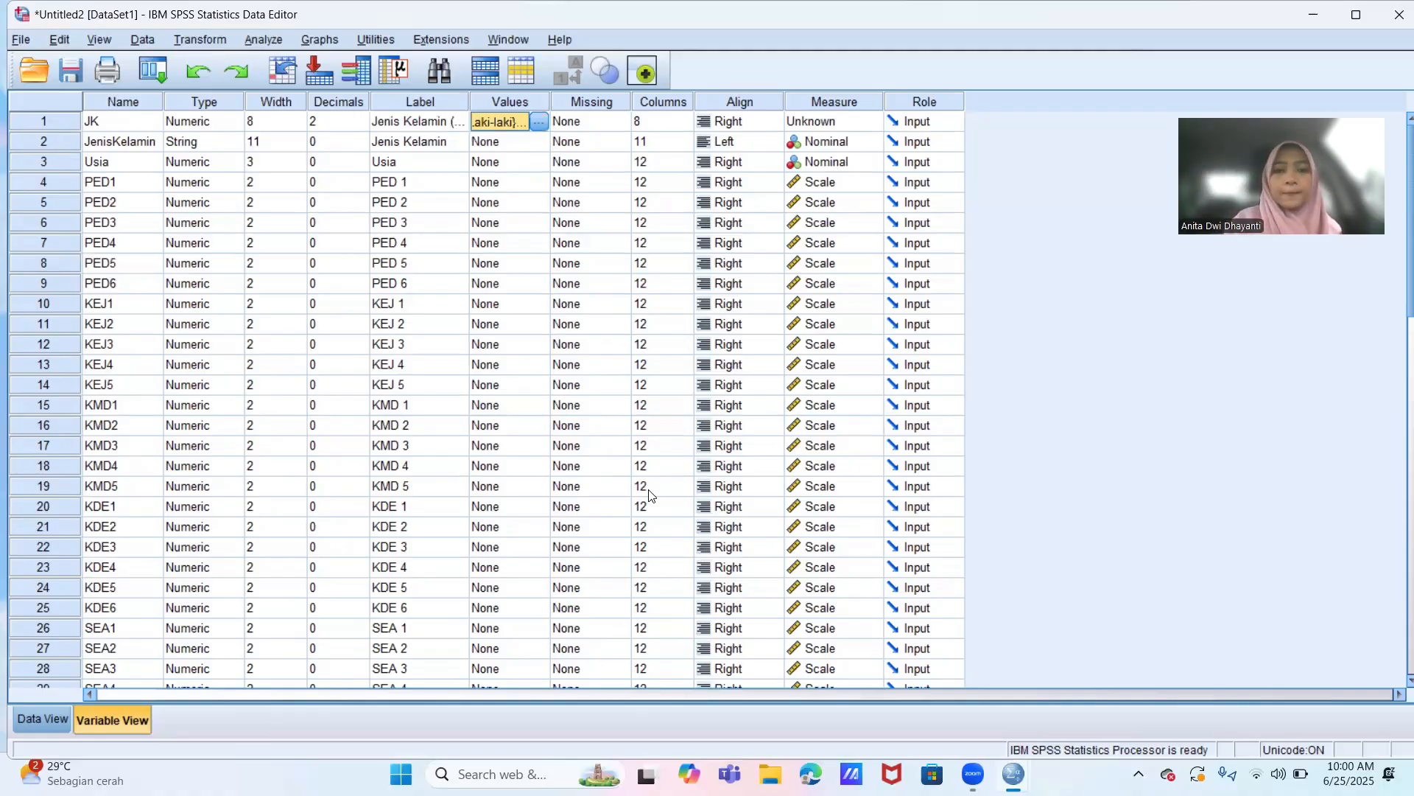
pyautogui.click(846, 129)
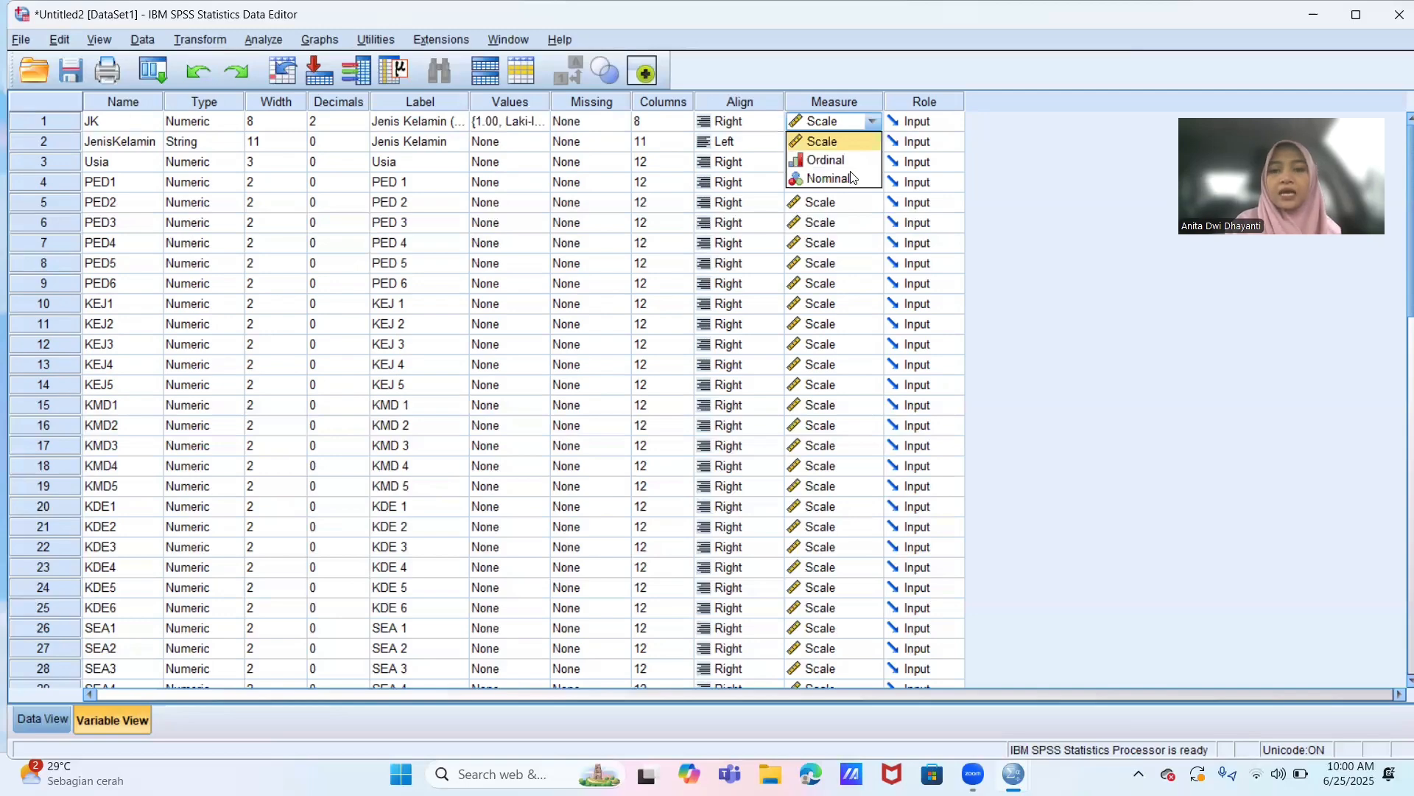
pyautogui.click(852, 177)
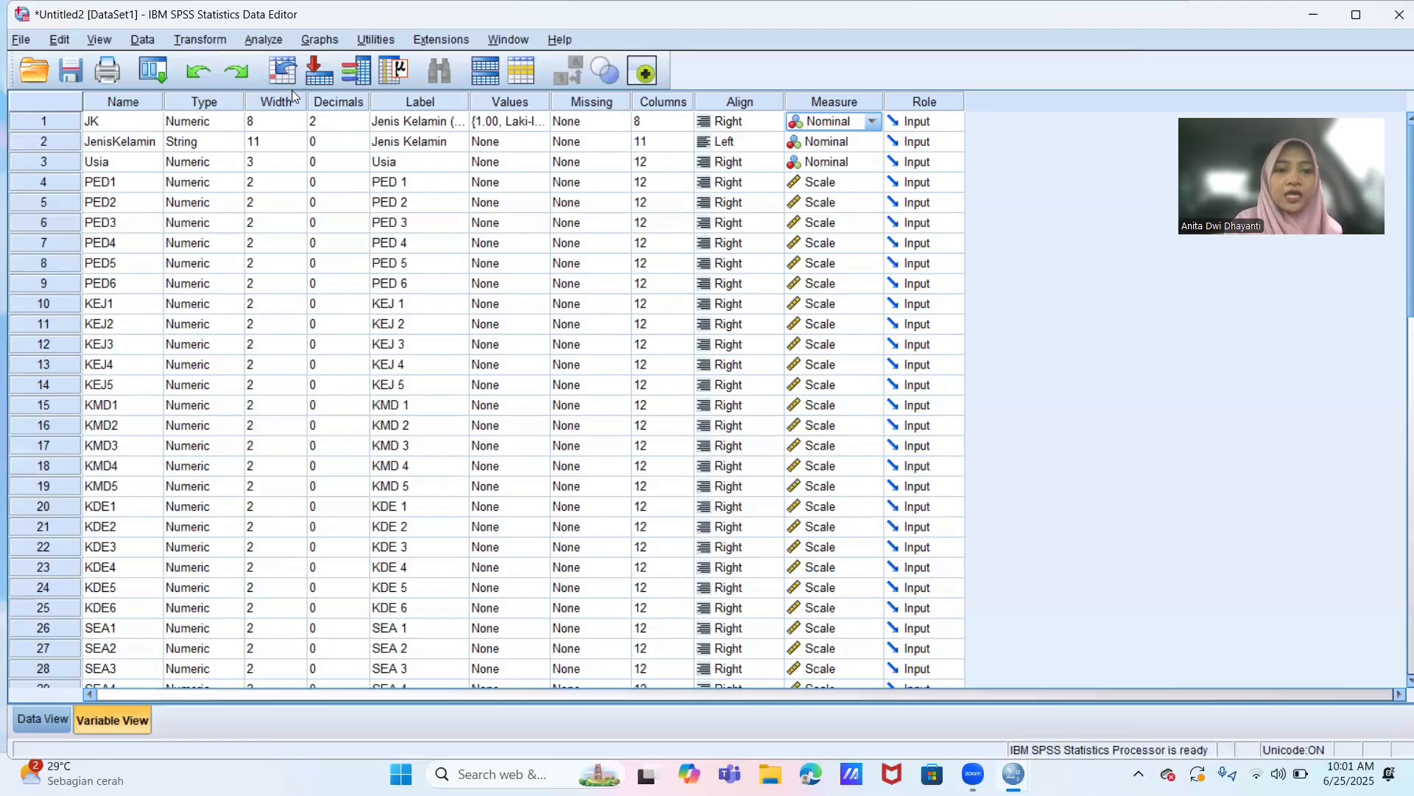
# - Run a Missing Value Analysis with all items from PED1 through ROE4 as quantitative variables
pyautogui.click(263, 40)
pyautogui.click(363, 464)
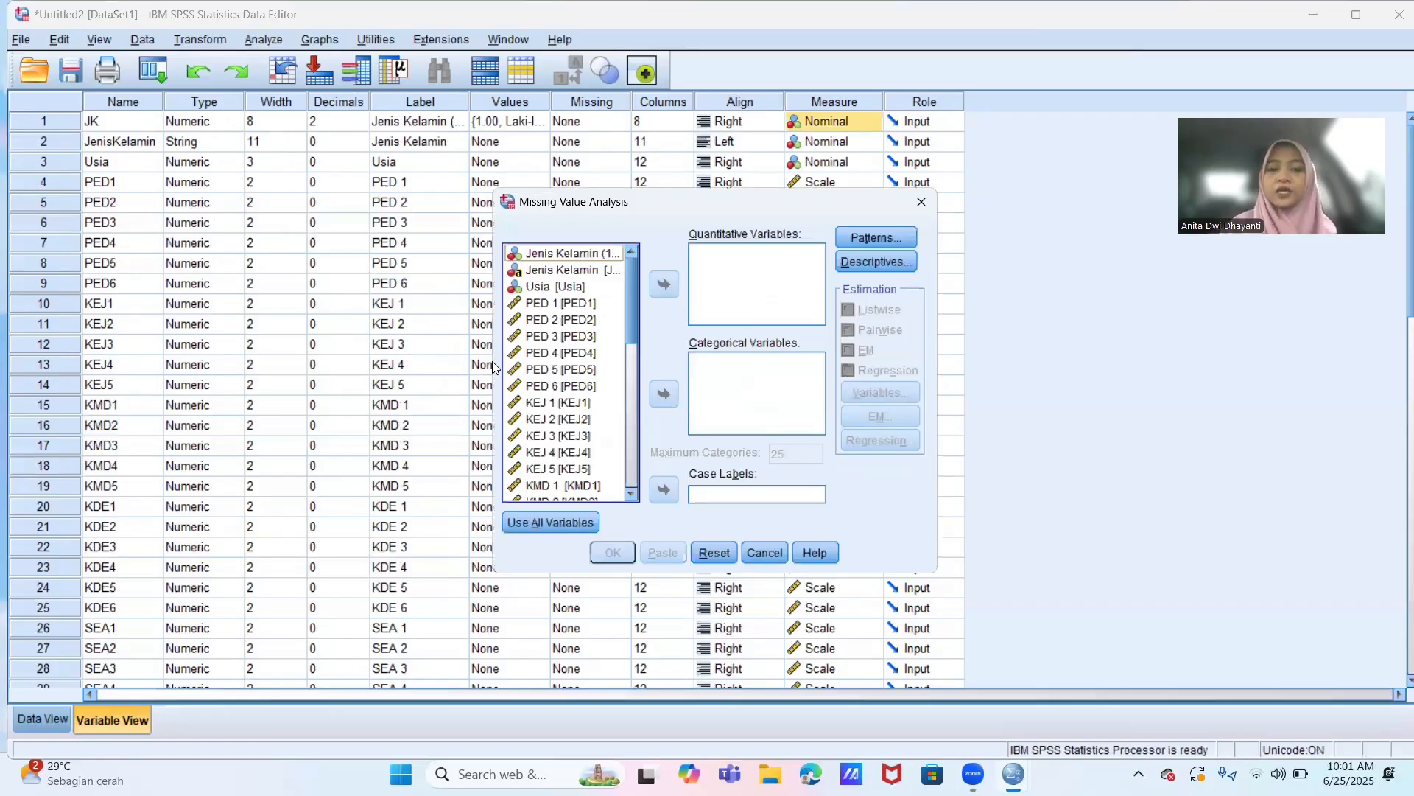
pyautogui.click(523, 305)
pyautogui.hotkey('shift', 'Down')
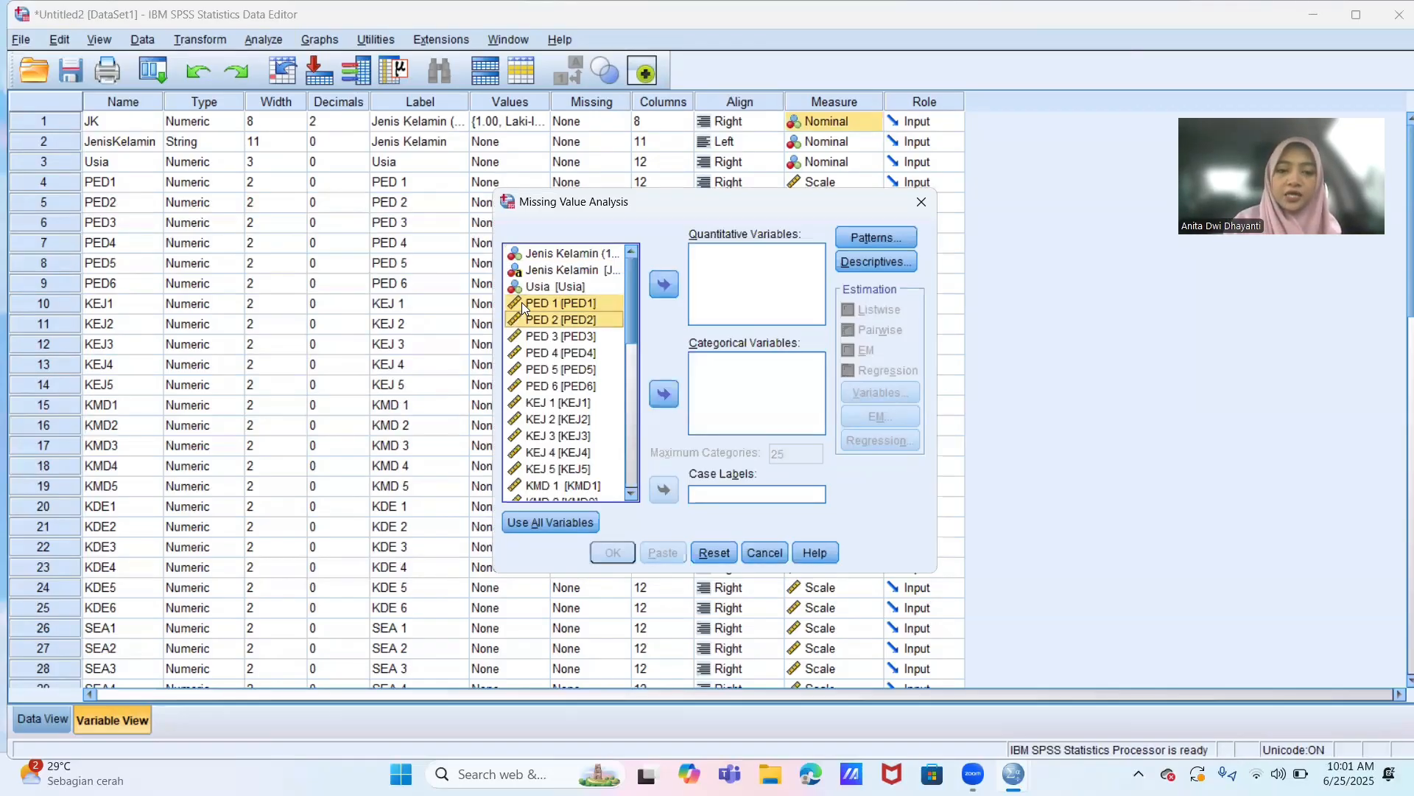
pyautogui.hotkey('shift', 'Down')
pyautogui.hotkey('shift', 'Down')
pyautogui.hotkey('shift', 'Down')
pyautogui.hotkey('shift', 'Down')
pyautogui.hotkey('shift', 'Down')
pyautogui.hotkey('shift', 'Down')
pyautogui.hotkey('shift', 'Down')
pyautogui.hotkey('shift', 'Down')
pyautogui.hotkey('shift', 'Down')
pyautogui.hotkey('shift', 'Down')
pyautogui.hotkey('shift', 'Down')
pyautogui.hotkey('shift', 'Down')
pyautogui.hotkey('shift', 'Down')
pyautogui.hotkey('shift', 'Down')
pyautogui.hotkey('shift', 'Down')
pyautogui.hotkey('shift', 'Down')
pyautogui.hotkey('shift', 'Down')
pyautogui.hotkey('shift', 'Down')
pyautogui.hotkey('shift', 'Down')
pyautogui.hotkey('shift', 'Down')
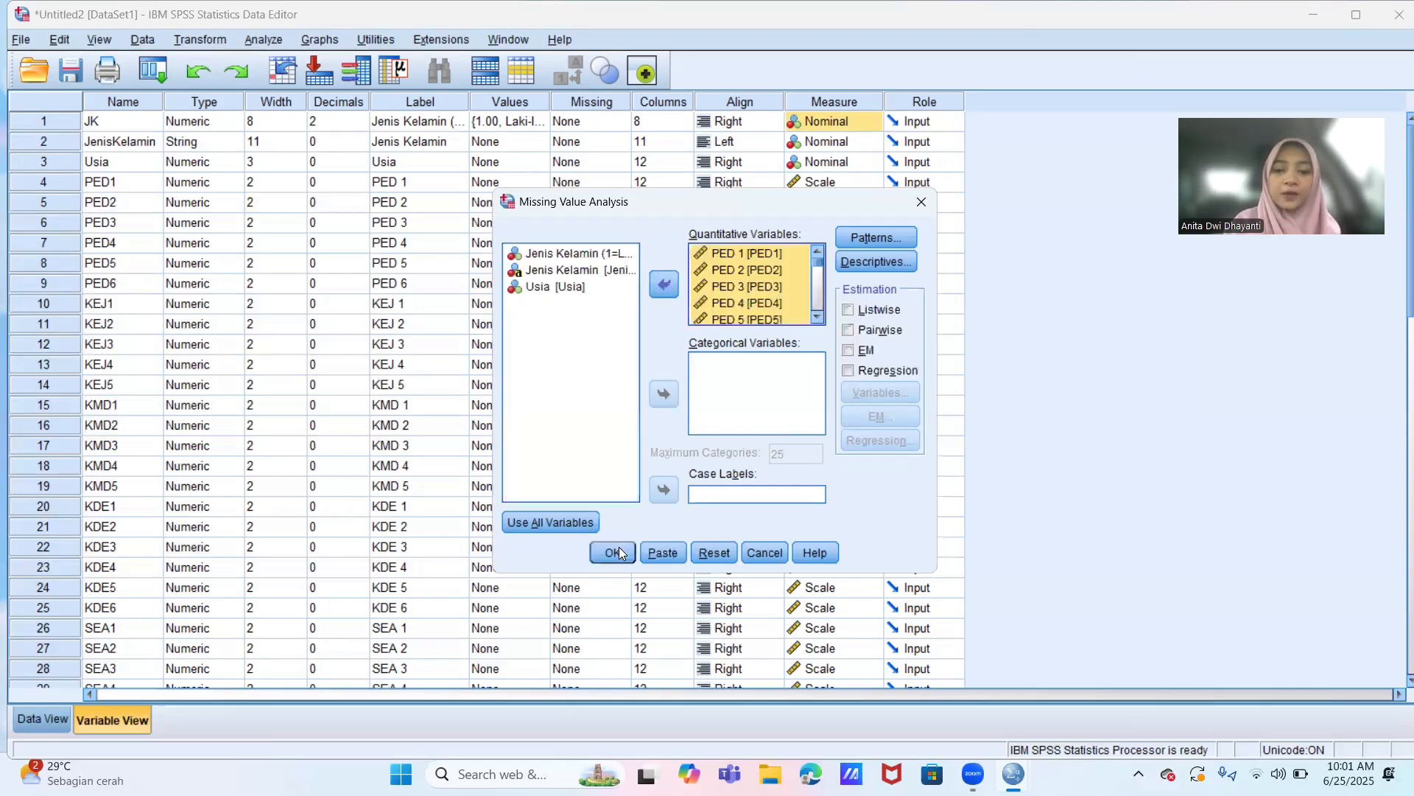
pyautogui.click(613, 553)
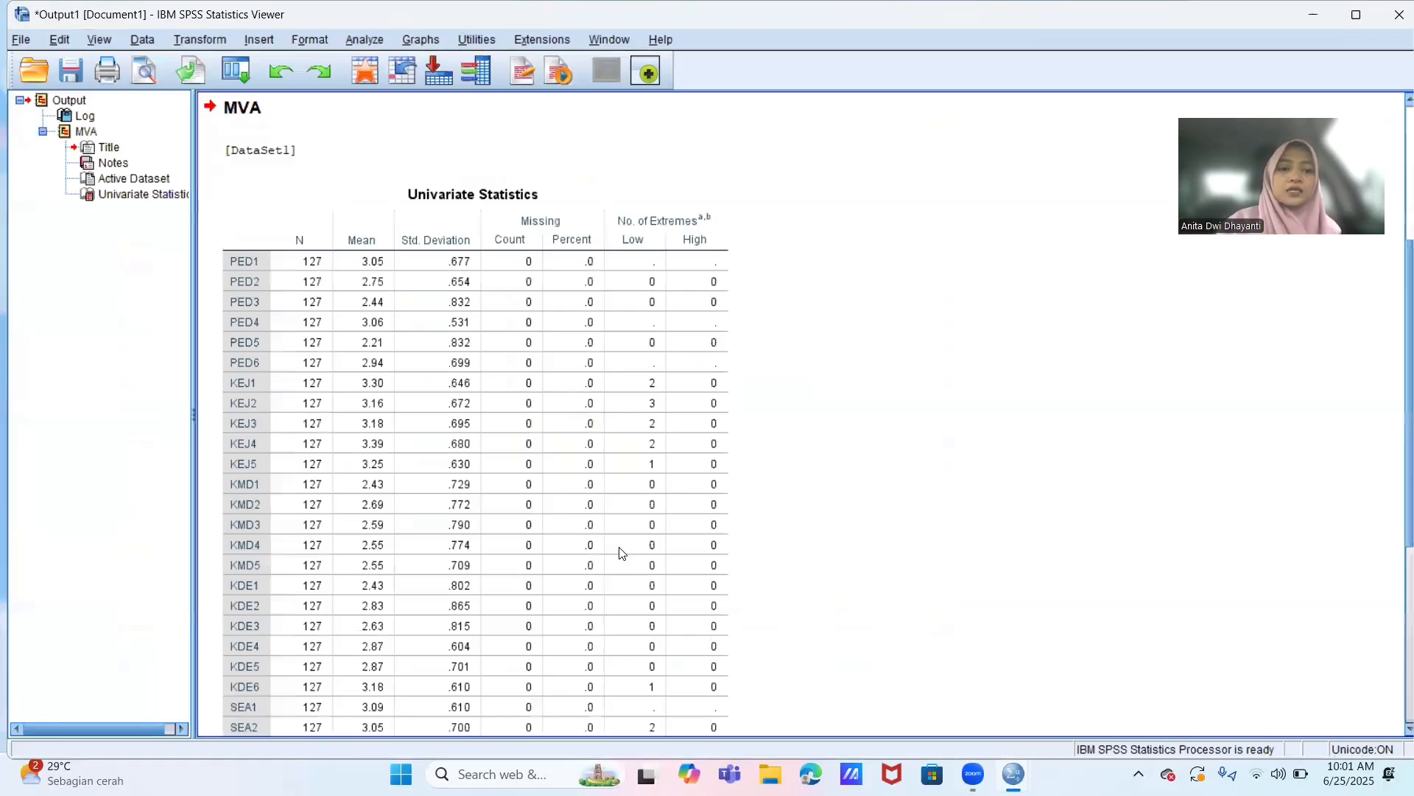
# - Examine the missing counts and percentages of all items in the Univariate Statistics table, and return to the data editor
pyautogui.scroll(-5, 622, 552)
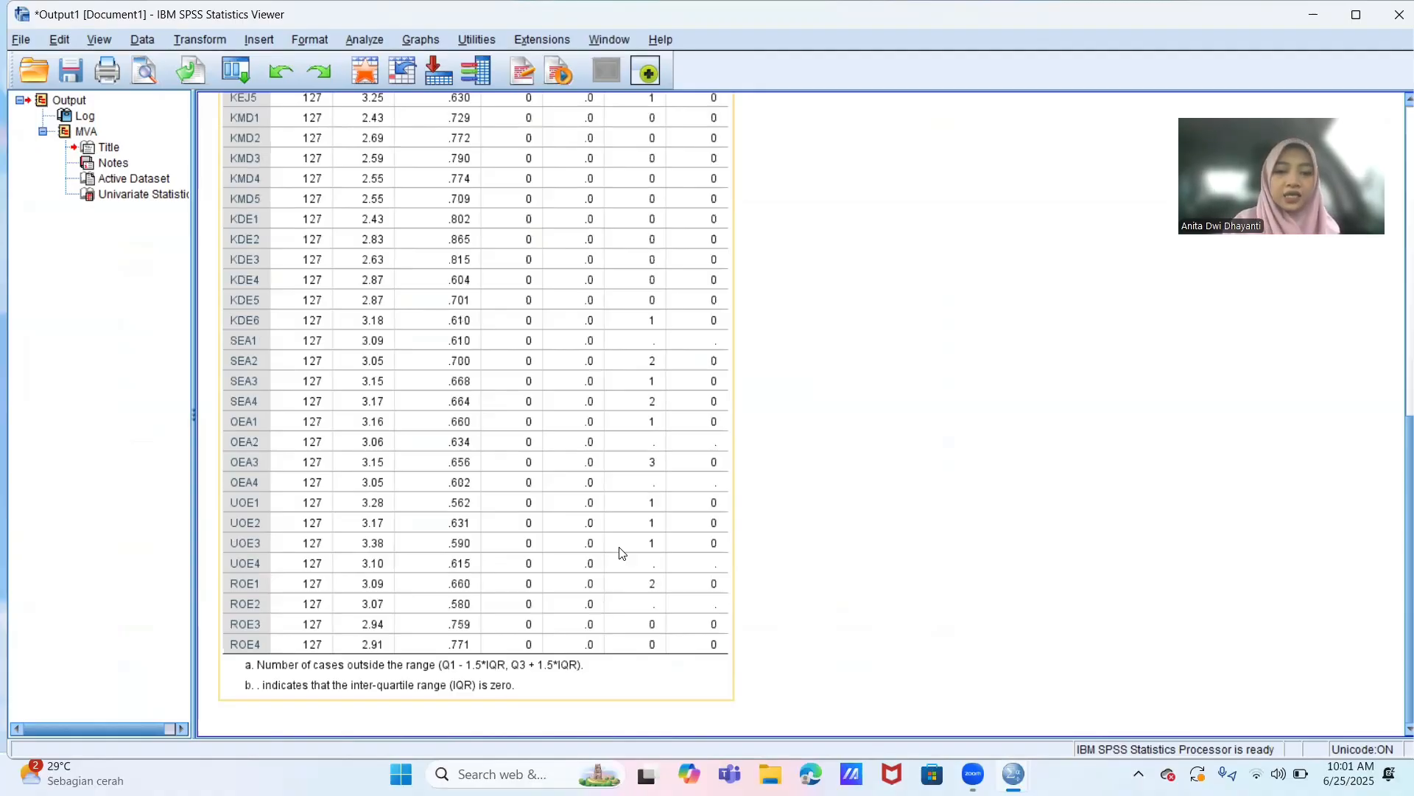
pyautogui.scroll(10, 621, 553)
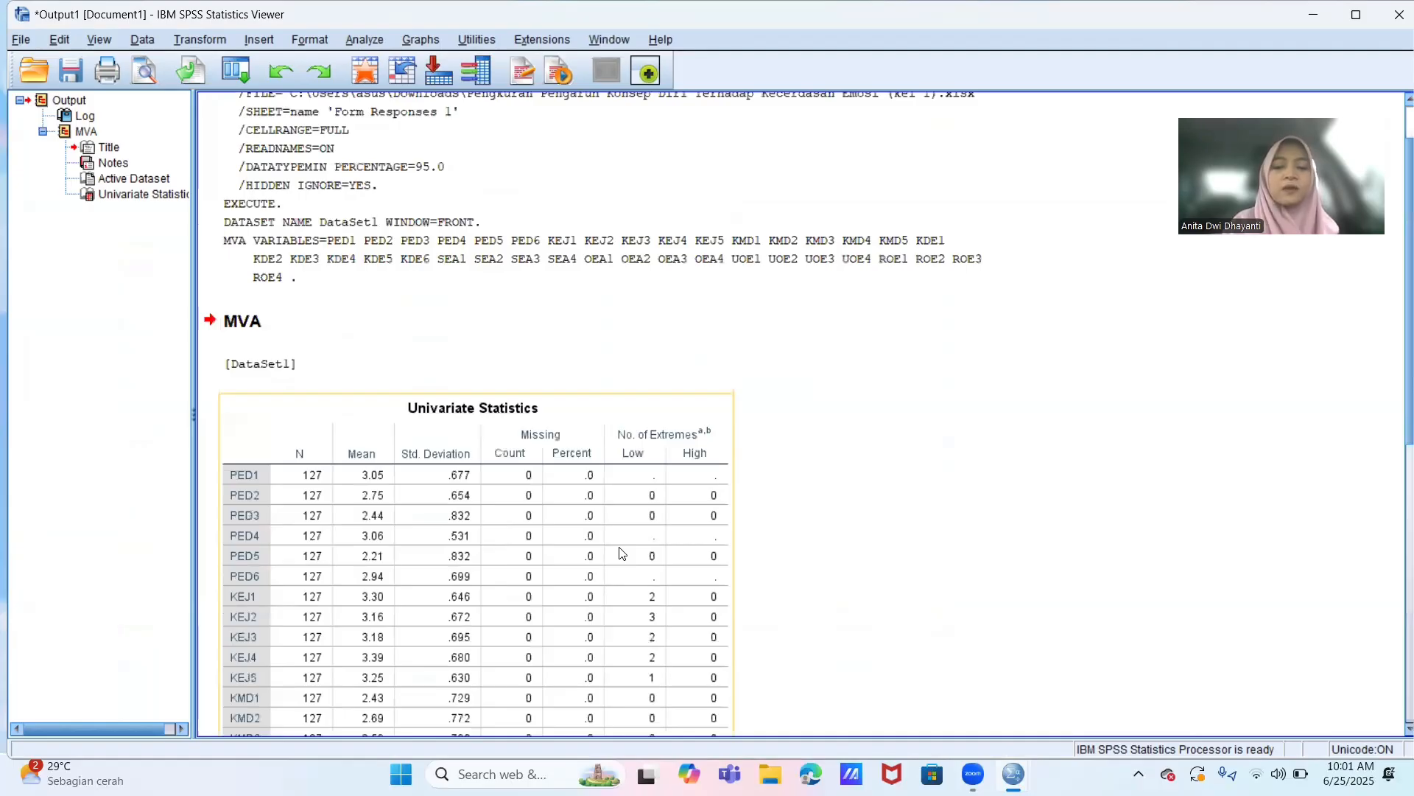
pyautogui.scroll(-4, 621, 553)
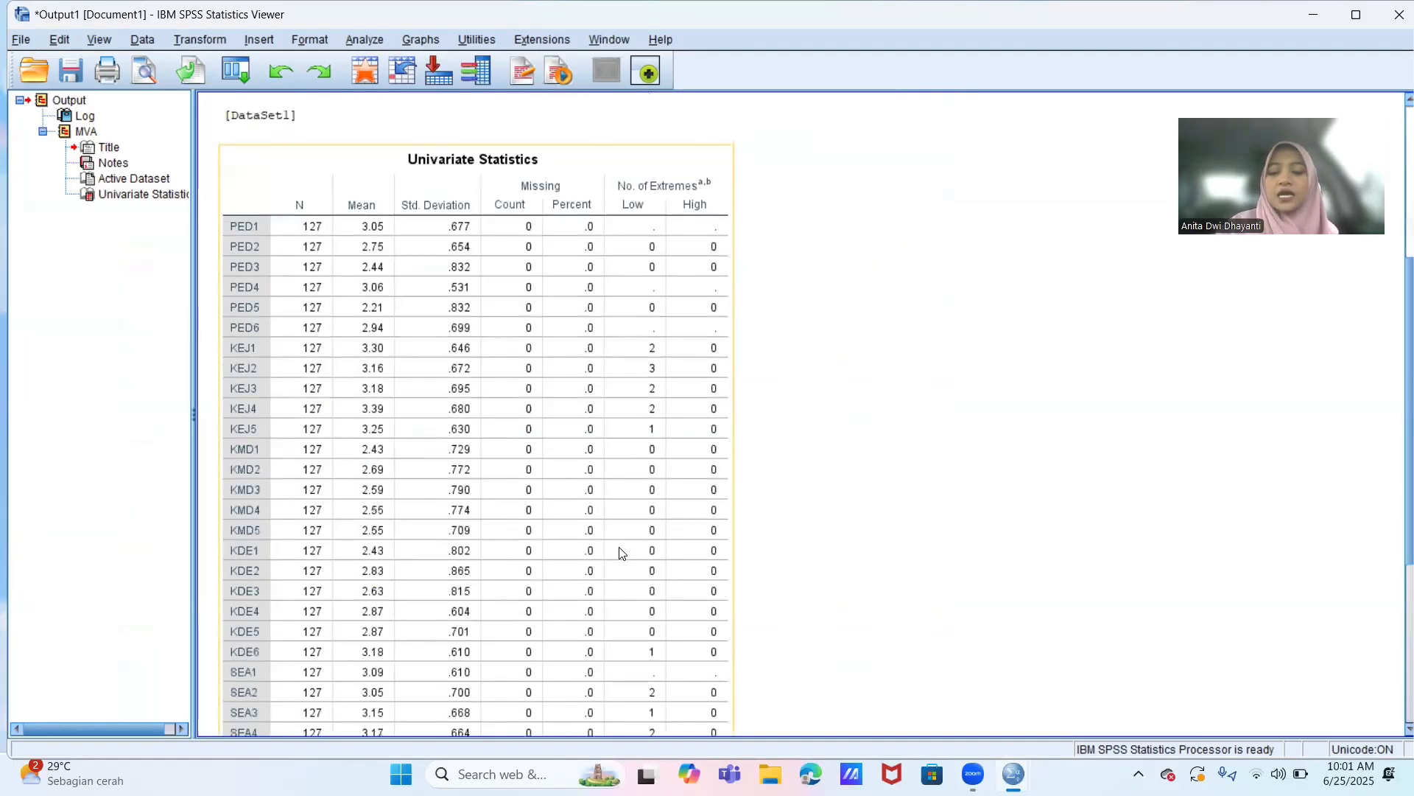
pyautogui.scroll(-4, 621, 552)
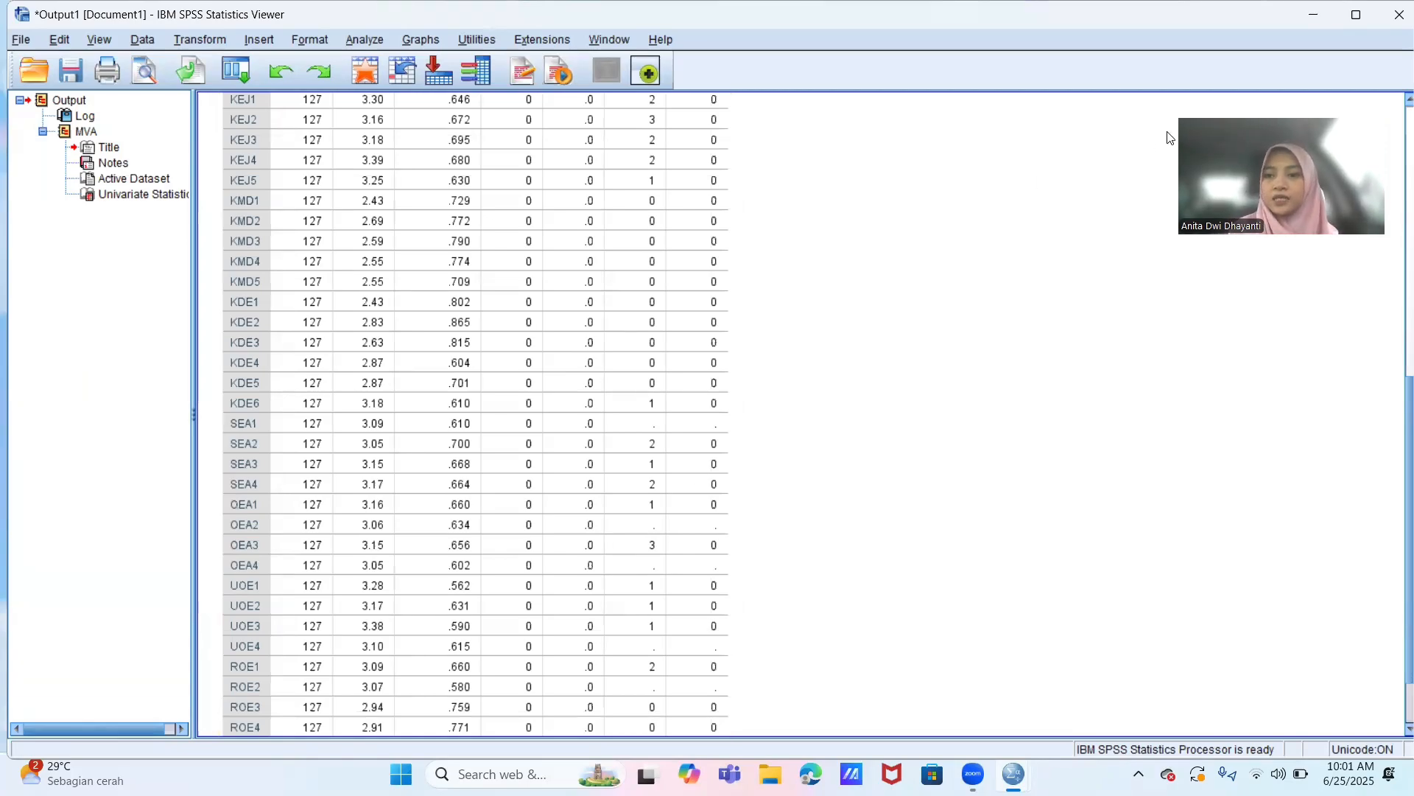
pyautogui.click(1314, 17)
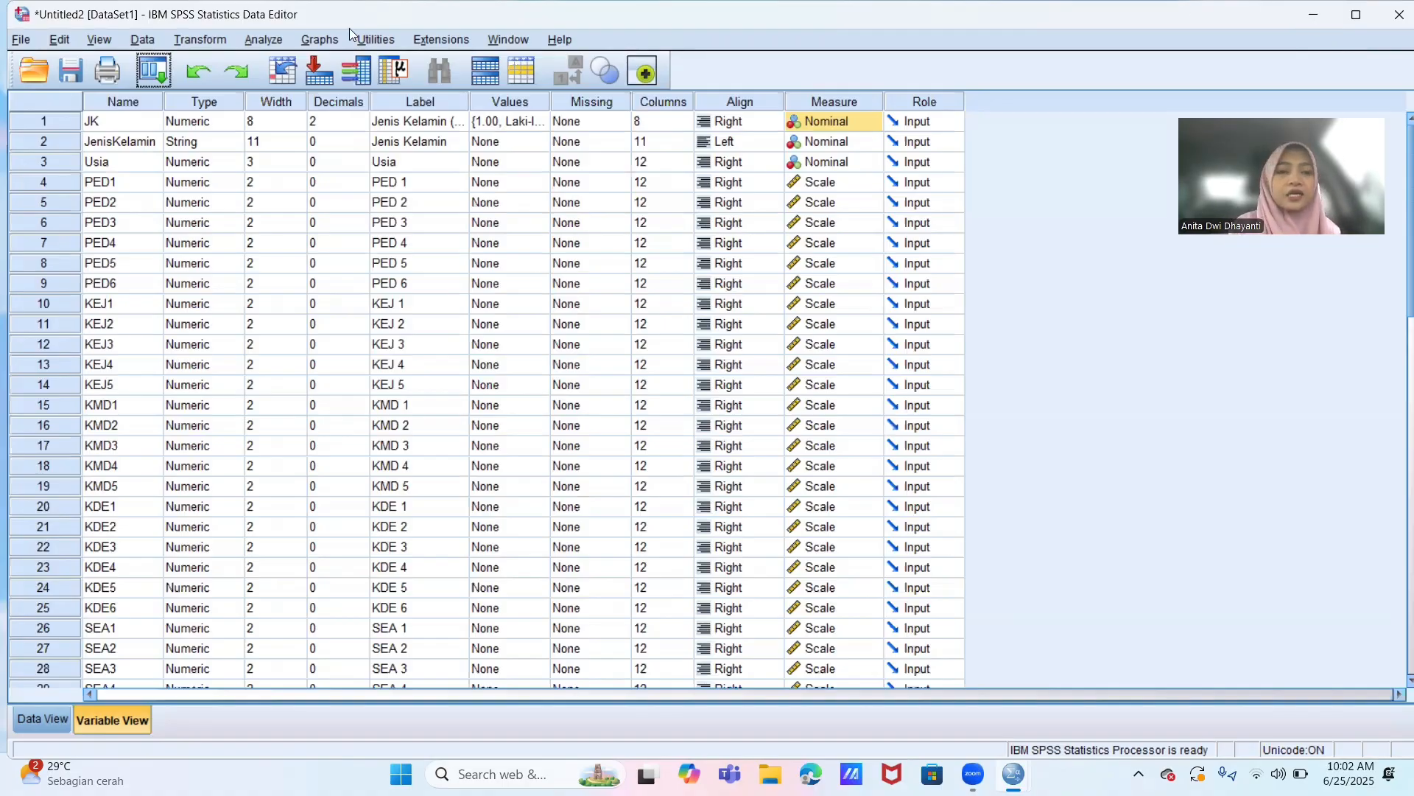
# - Start Recode into Different Variables with PED3 and PED5 as input variables
pyautogui.click(224, 34)
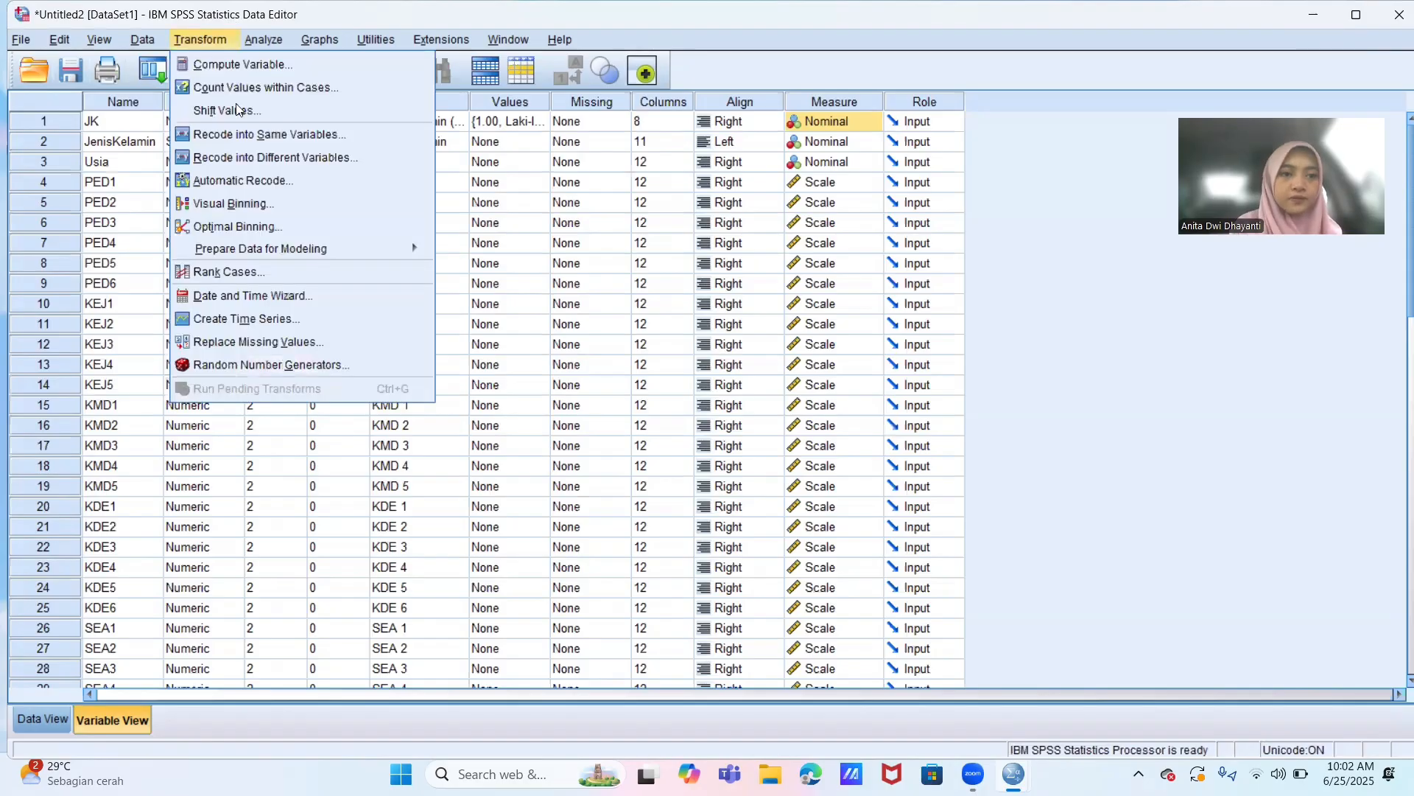
pyautogui.click(251, 157)
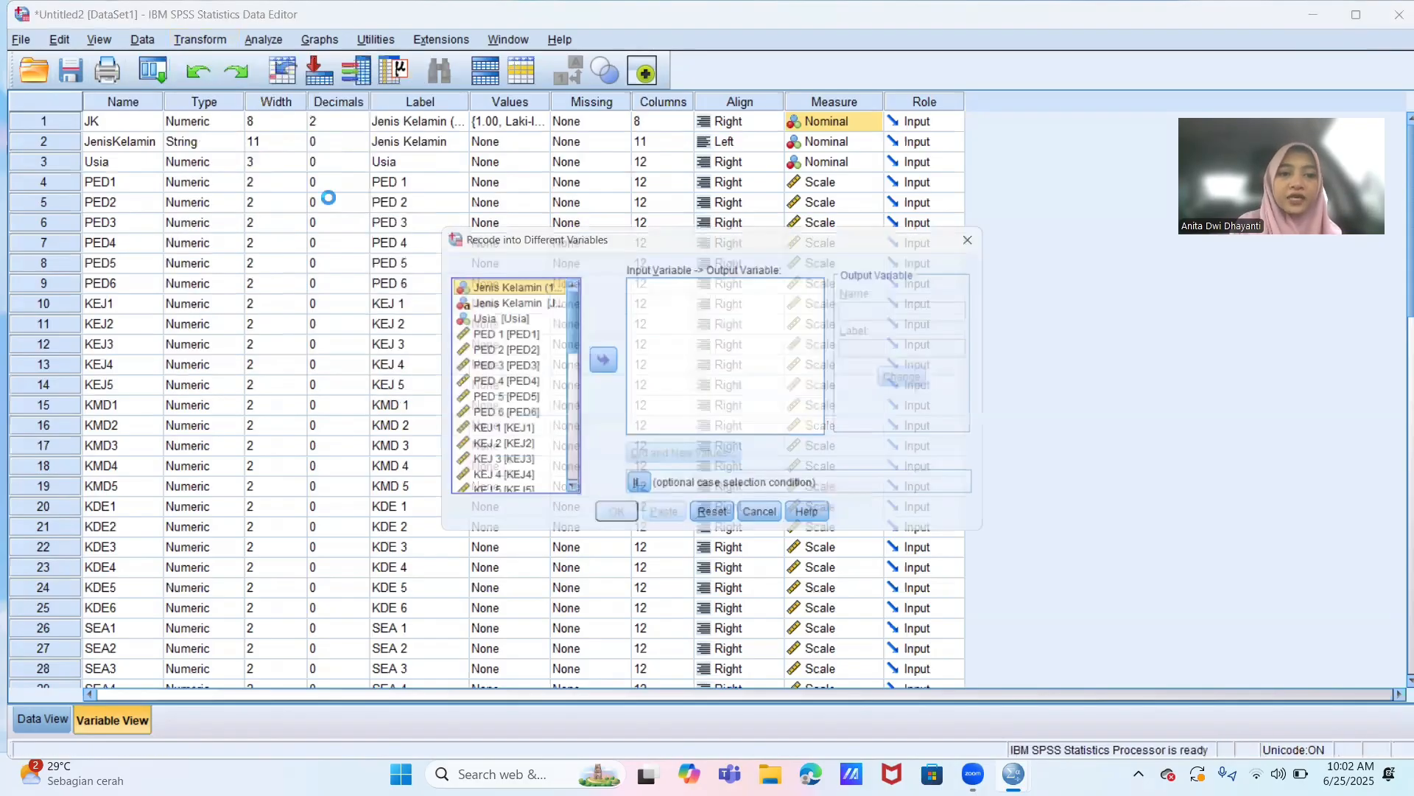
pyautogui.doubleClick(498, 367)
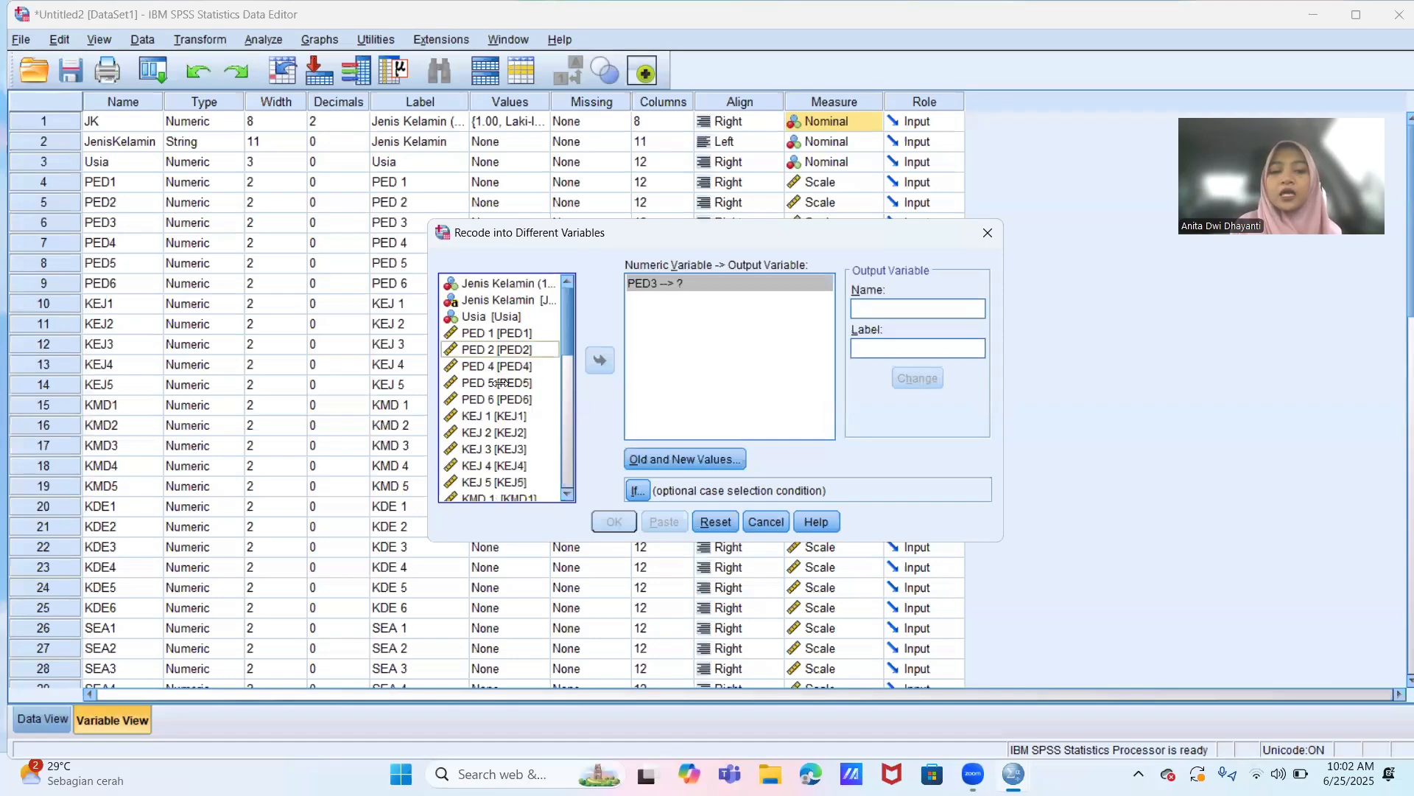
pyautogui.doubleClick(501, 383)
# - Add KMD1 through KMD5, KDE1 through KDE3, and KDE5 to the variables being recoded
pyautogui.scroll(-1, 501, 383)
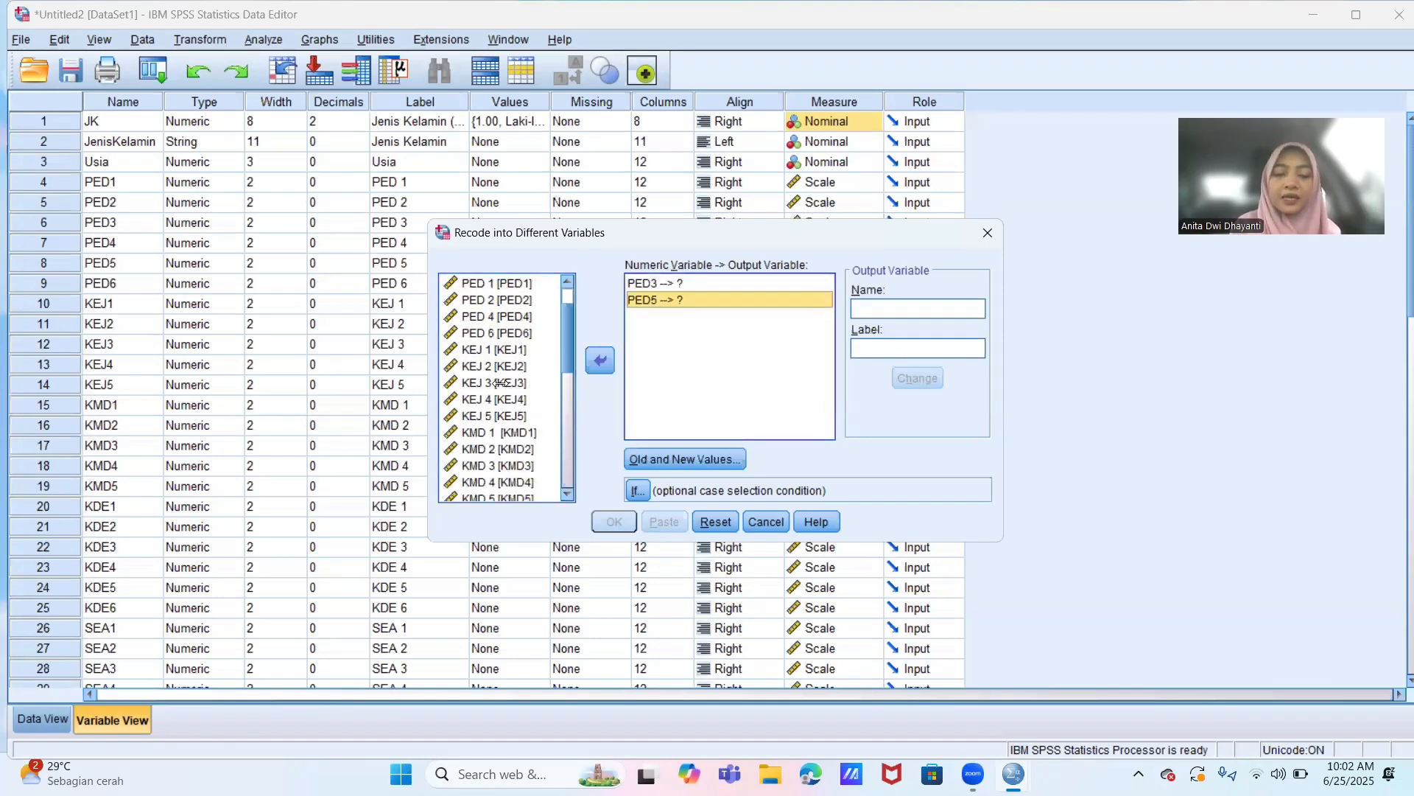
pyautogui.scroll(-1, 501, 383)
pyautogui.click(501, 383)
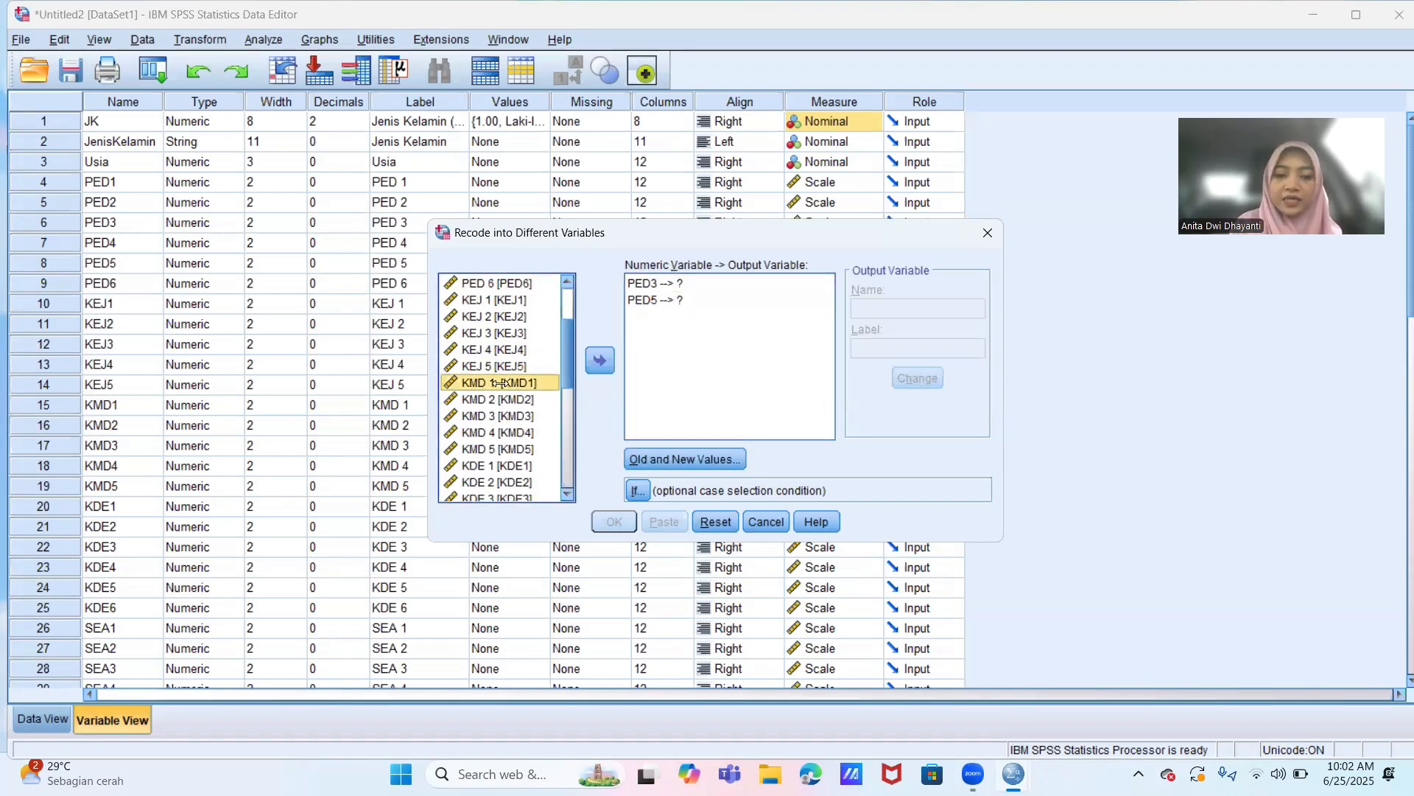
pyautogui.hotkey('shift', 'Down')
pyautogui.hotkey('shift', 'Down')
pyautogui.hotkey('shift', 'Down')
pyautogui.hotkey('shift', 'Down')
pyautogui.hotkey('shift', 'Down')
pyautogui.hotkey('shift', 'Down')
pyautogui.hotkey('shift', 'Down')
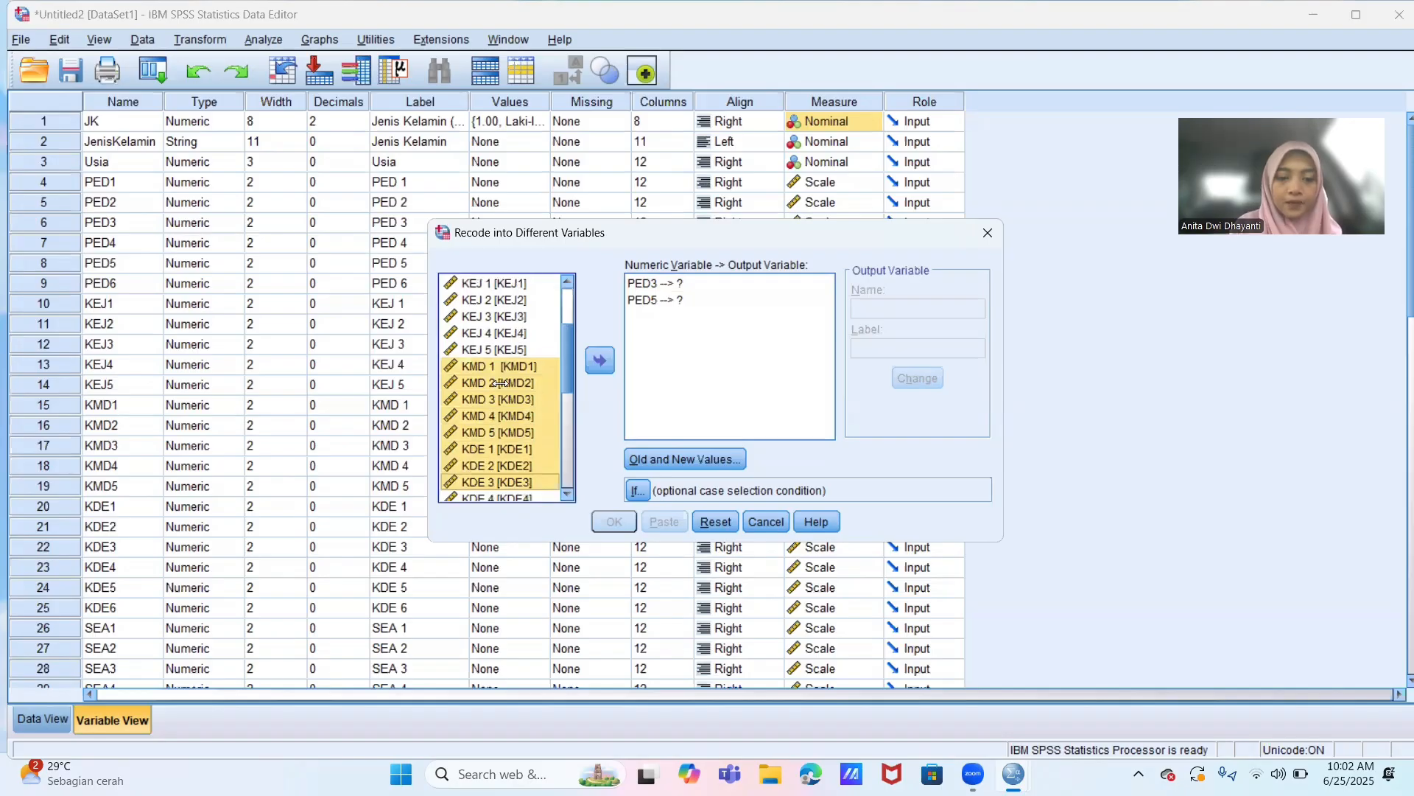
pyautogui.click(600, 360)
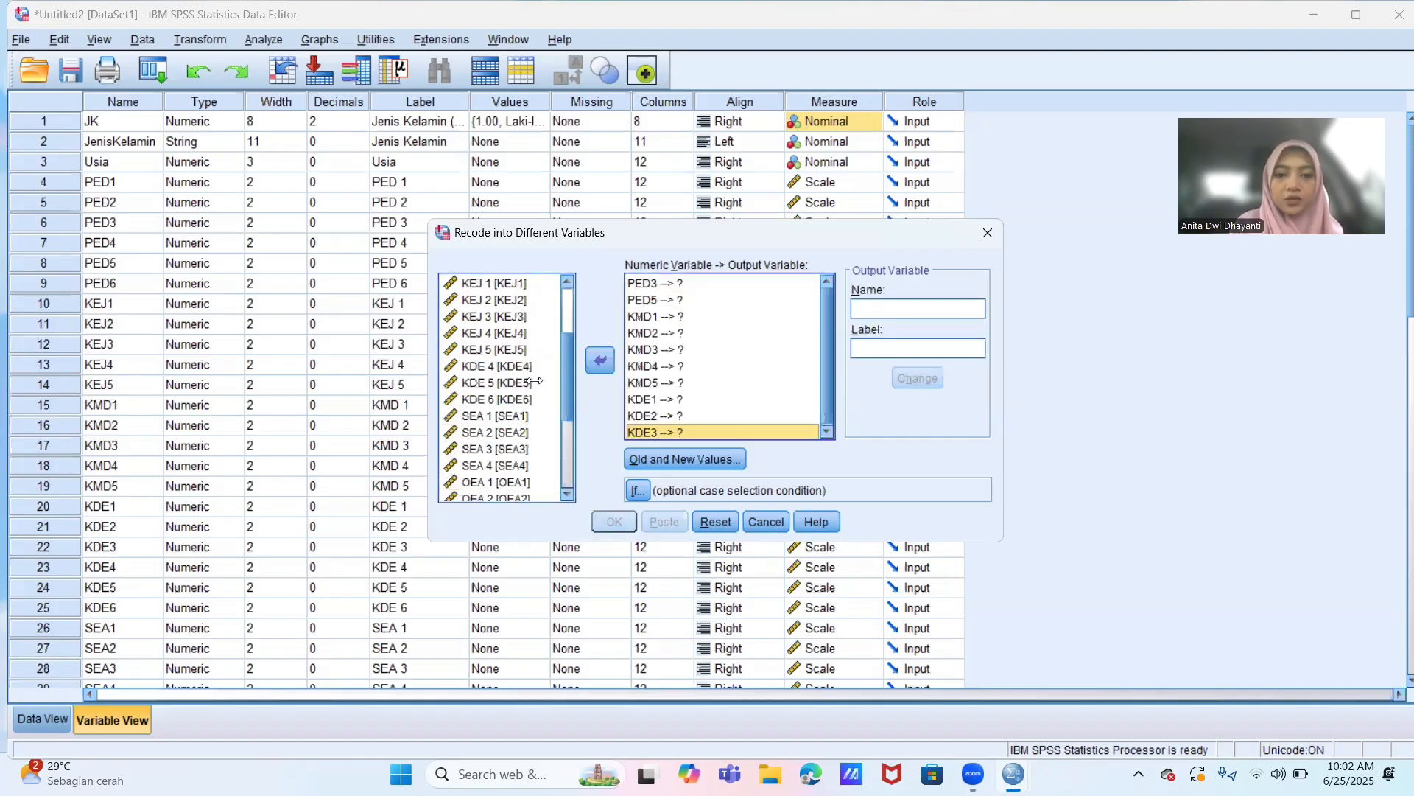
pyautogui.doubleClick(518, 382)
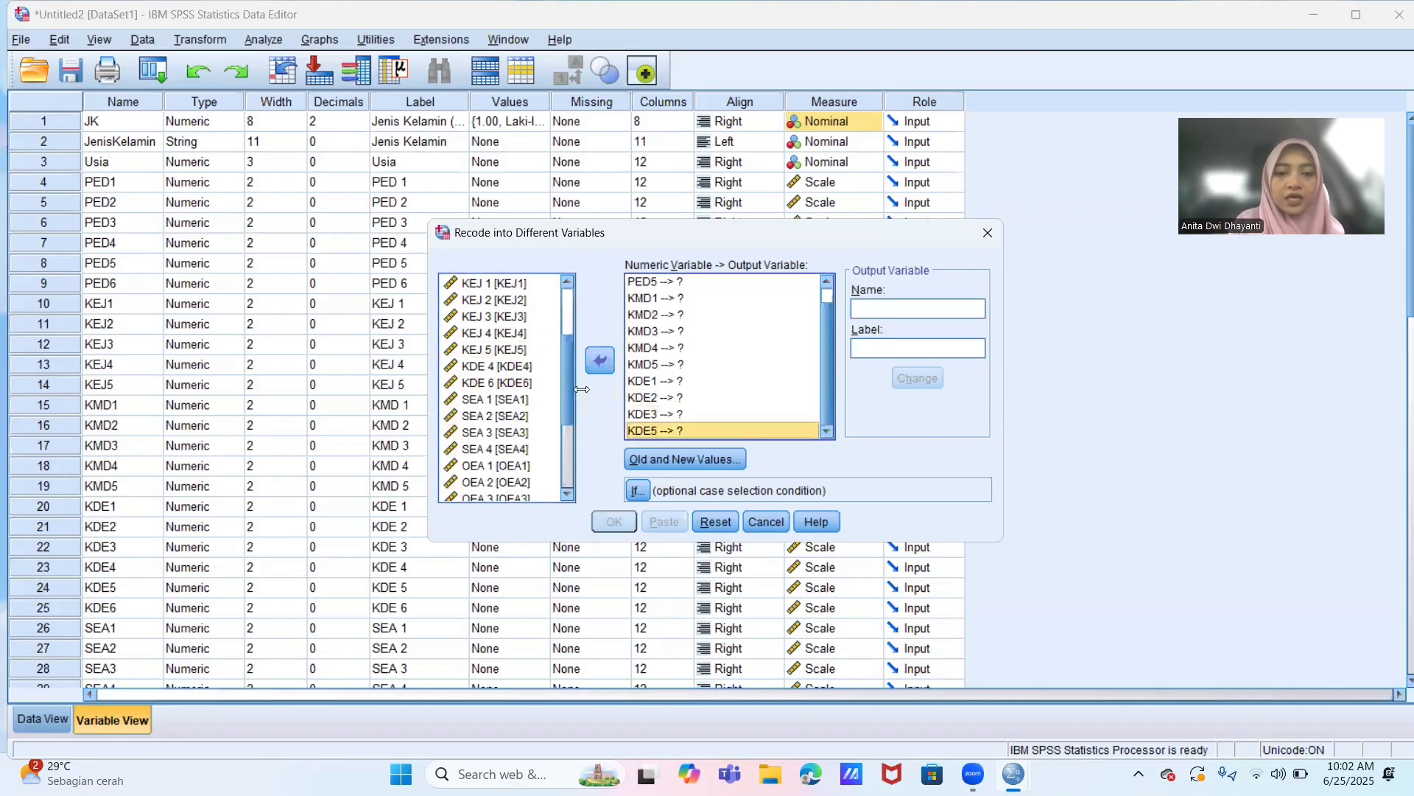
# - Assign the output variable name RPED3 to PED3 in the recode list
pyautogui.scroll(1, 719, 382)
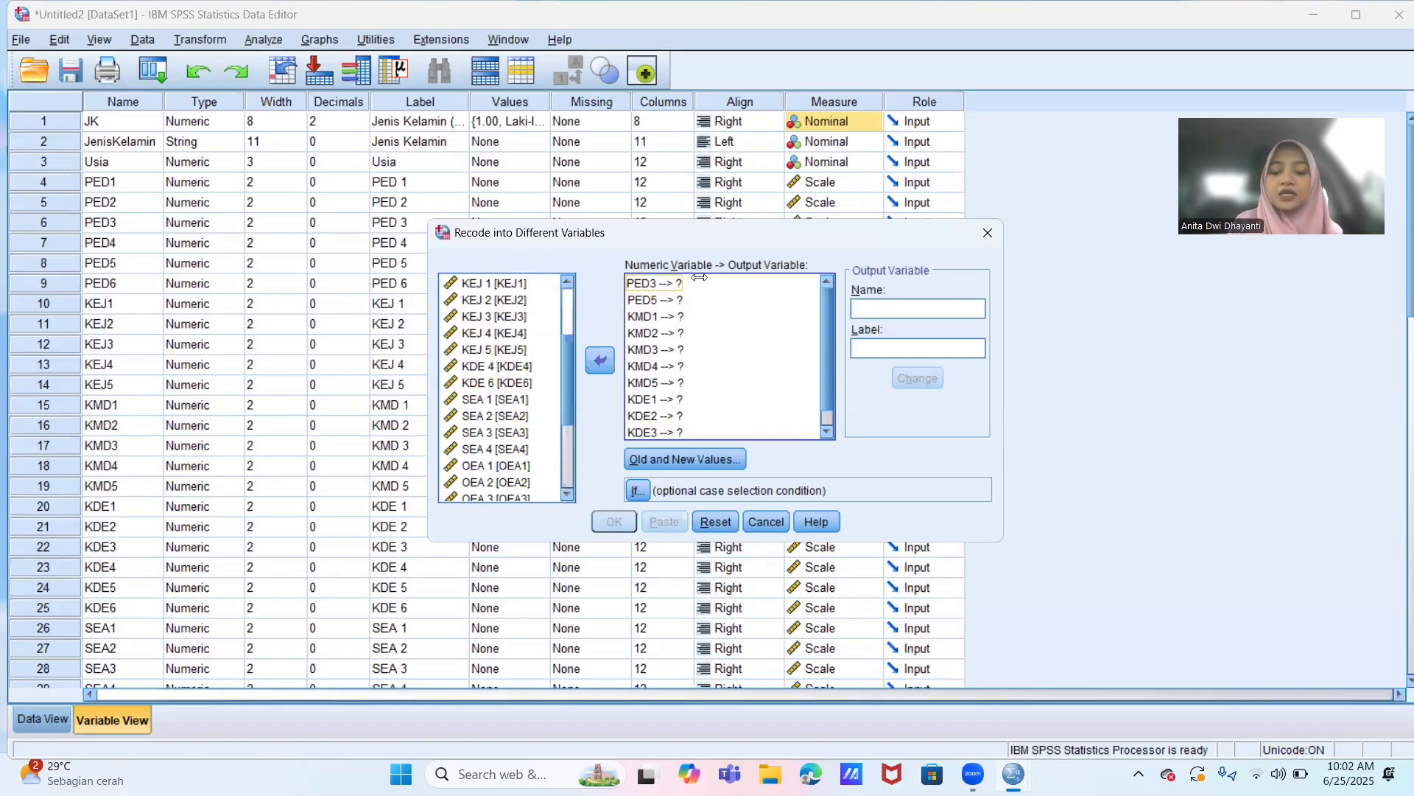
pyautogui.click(699, 277)
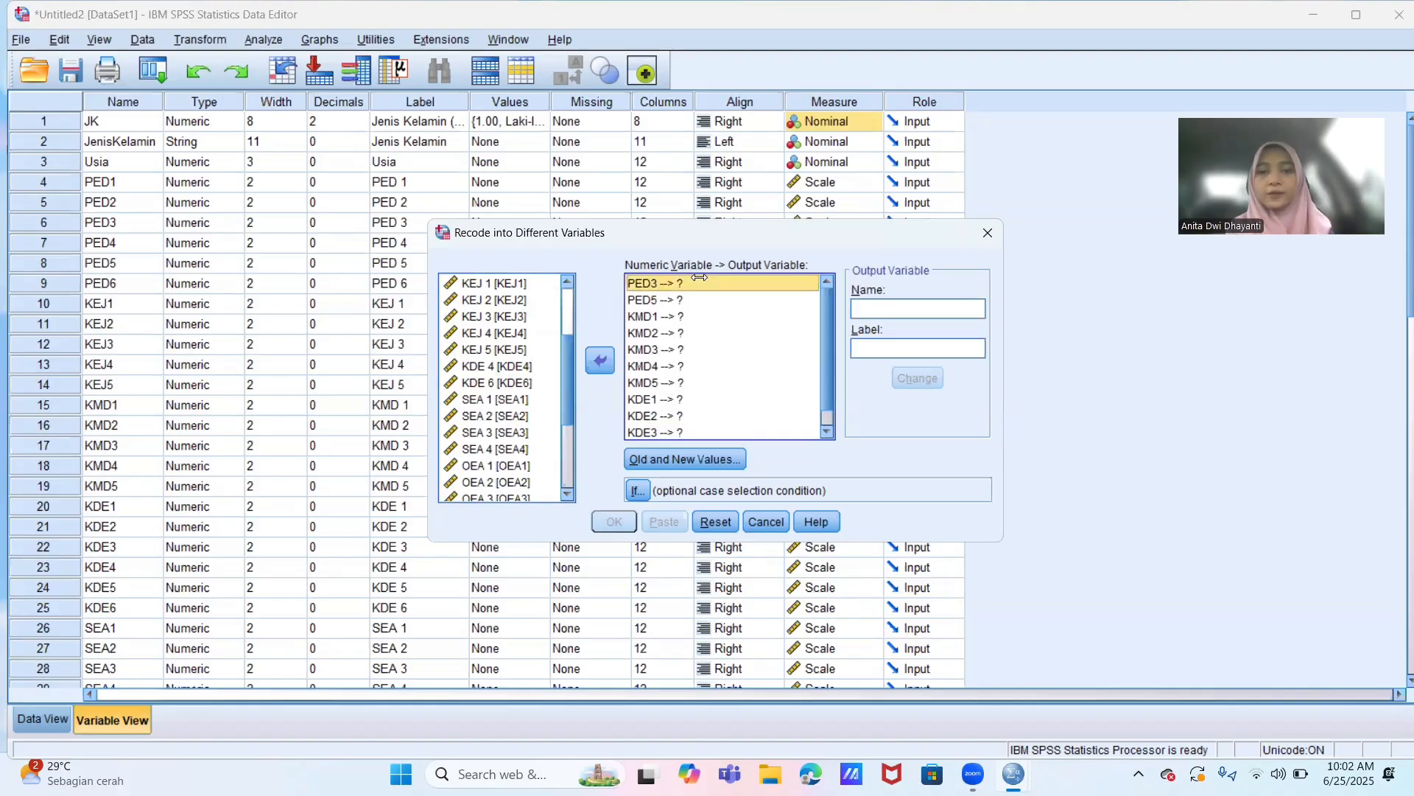
pyautogui.click(862, 308)
pyautogui.write('R')
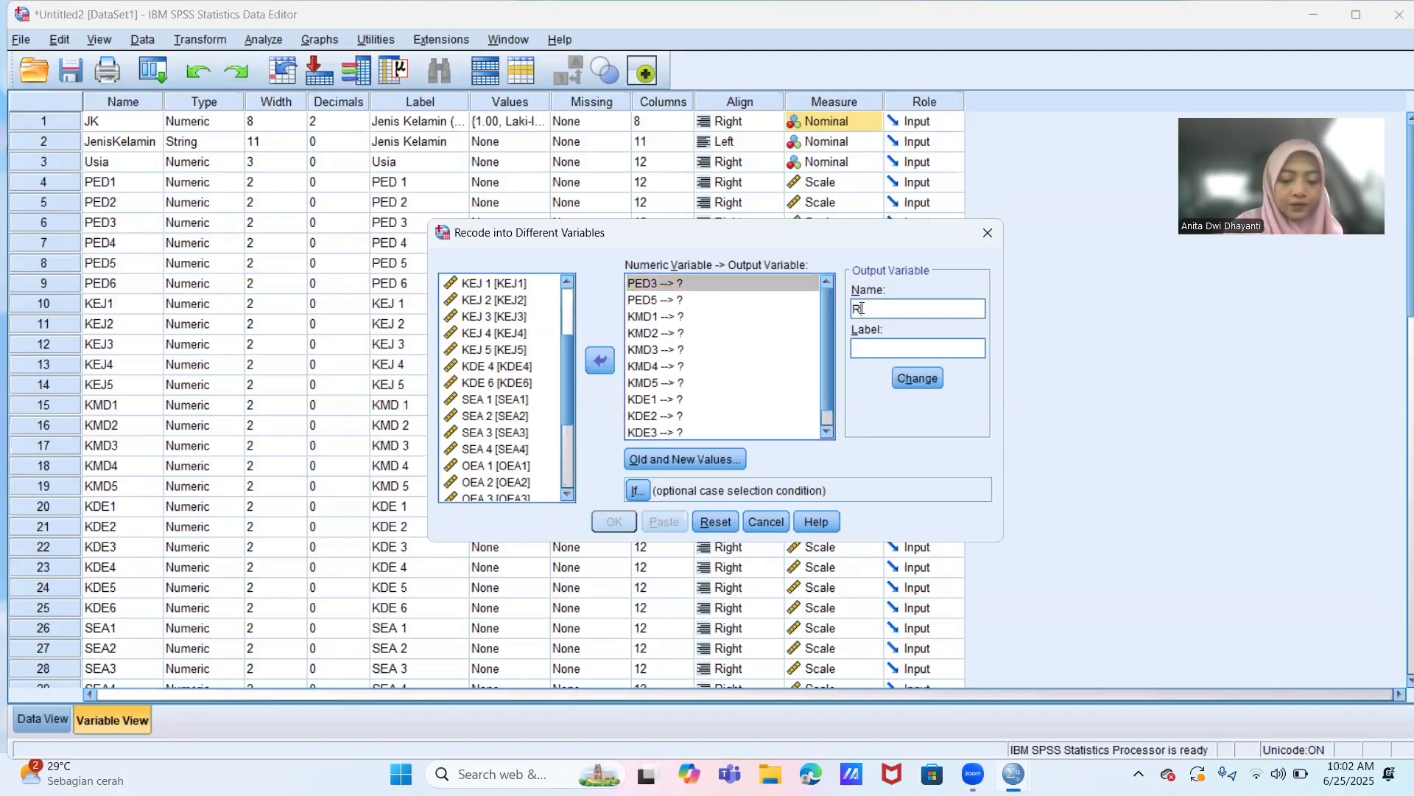
pyautogui.write('PED3')
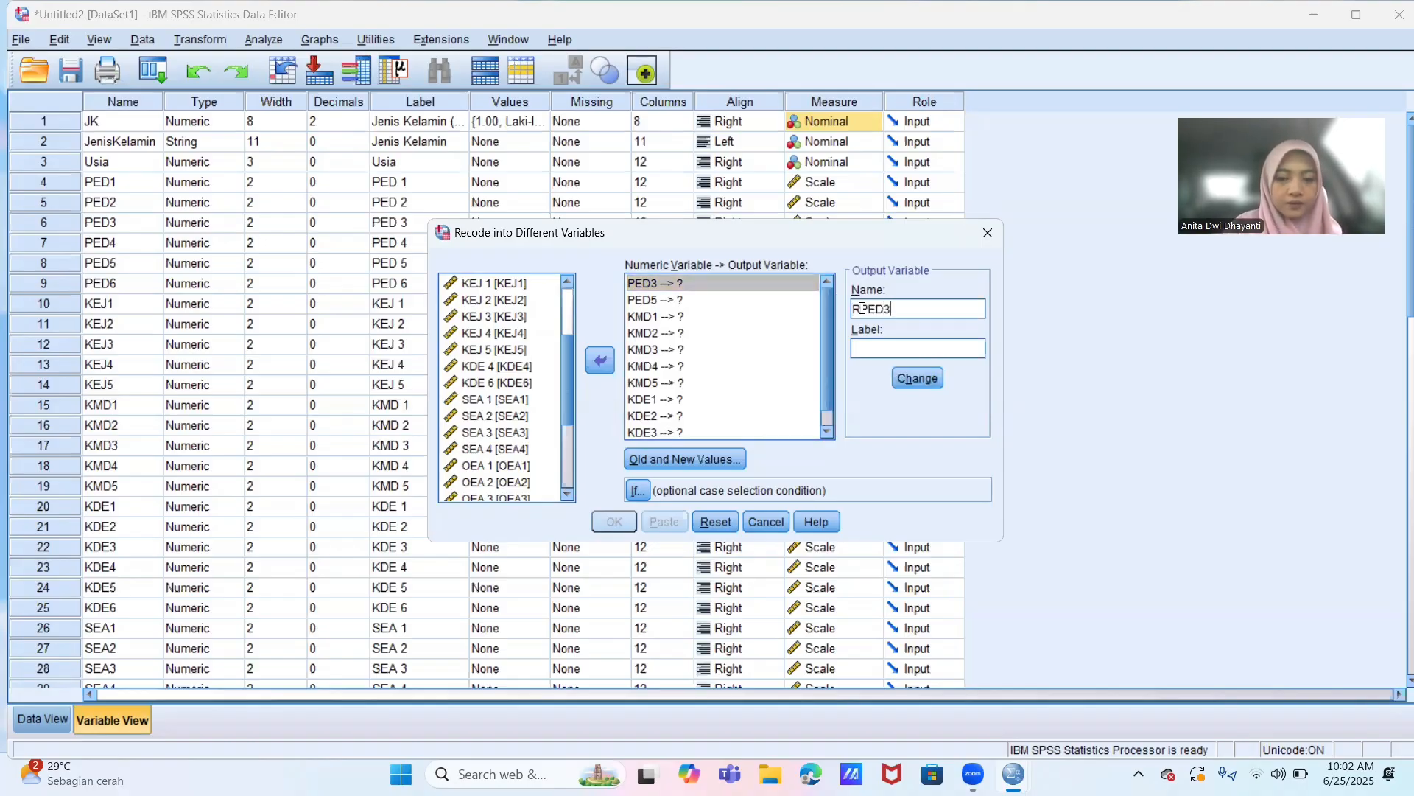
pyautogui.click(905, 379)
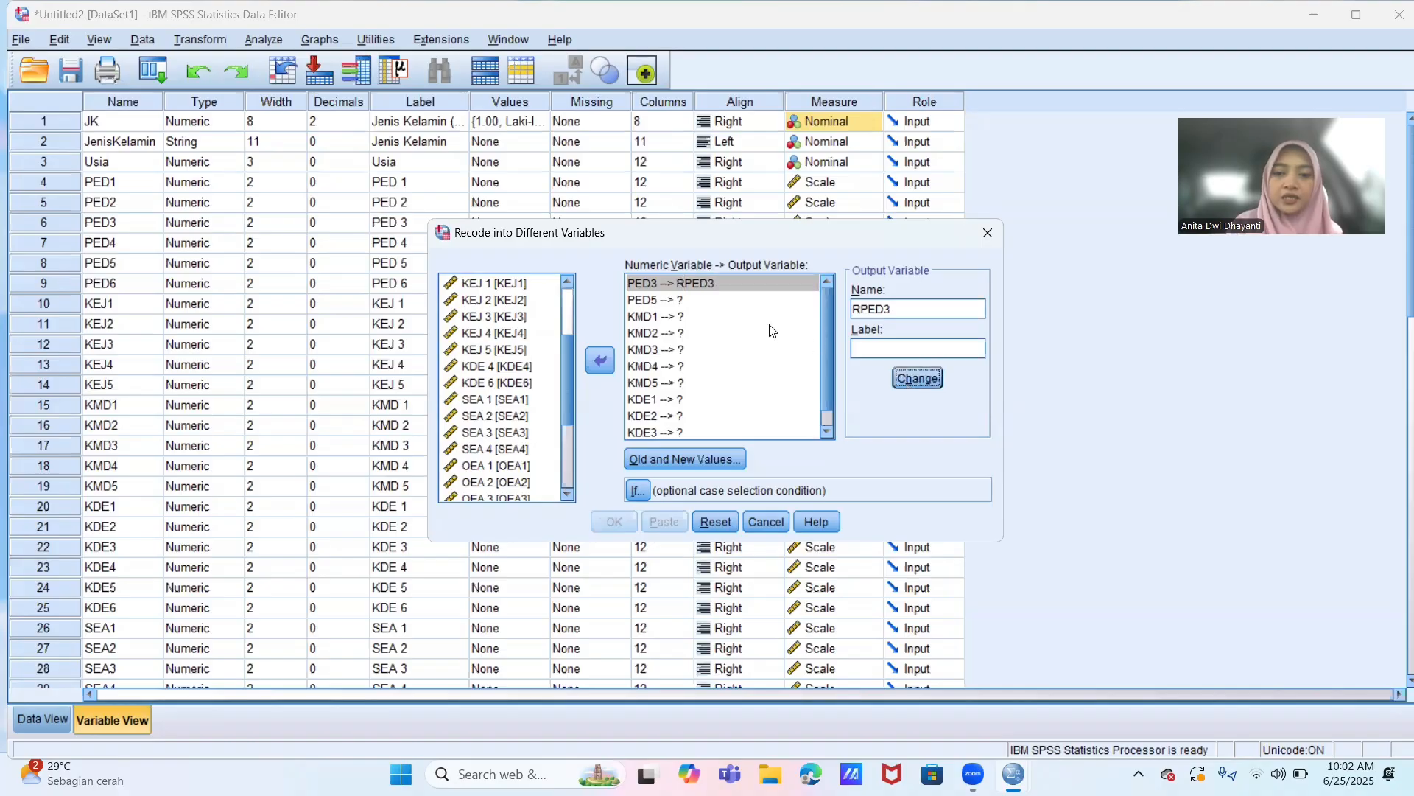
# - Assign the output variable name RPED5 to PED5 in the recode list
pyautogui.click(759, 299)
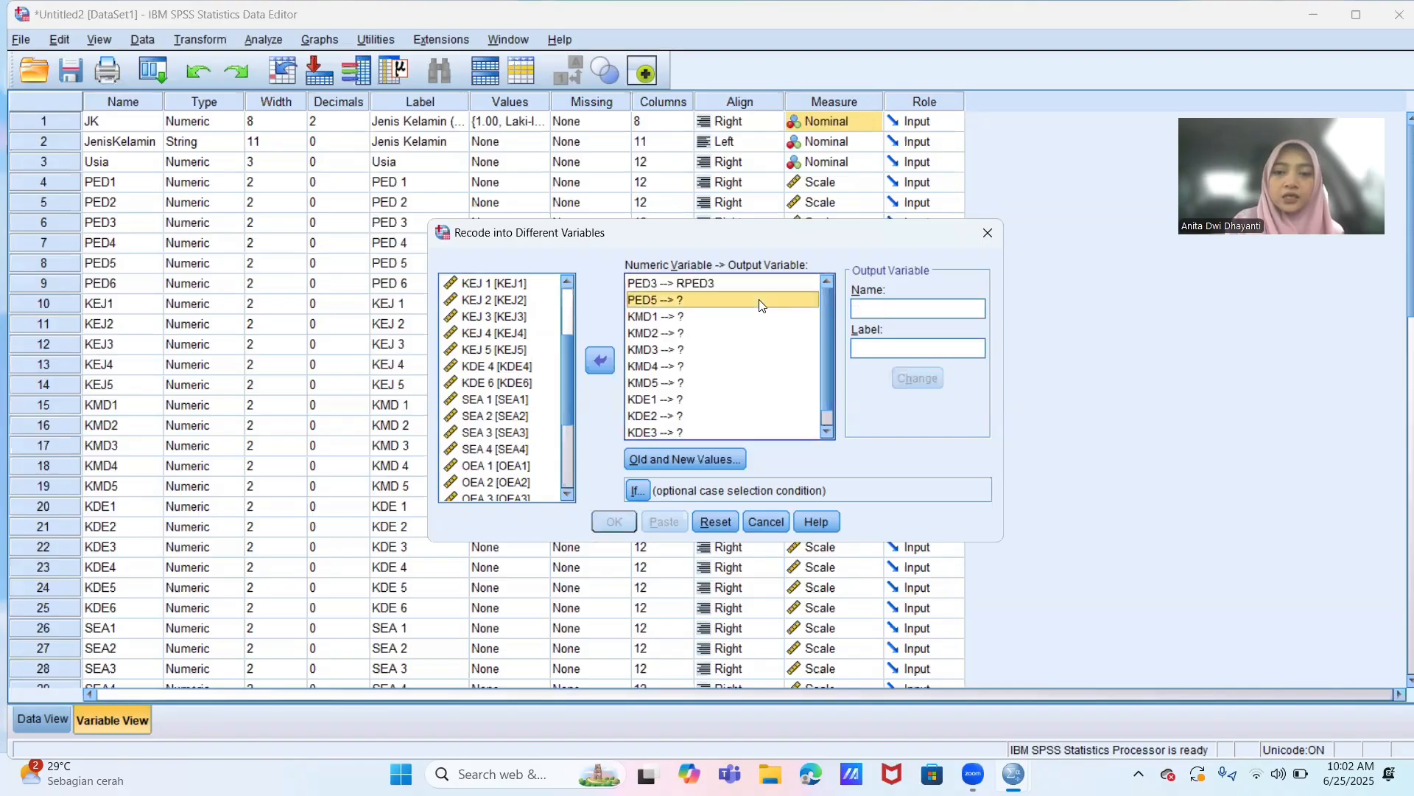
pyautogui.click(854, 308)
pyautogui.write('R')
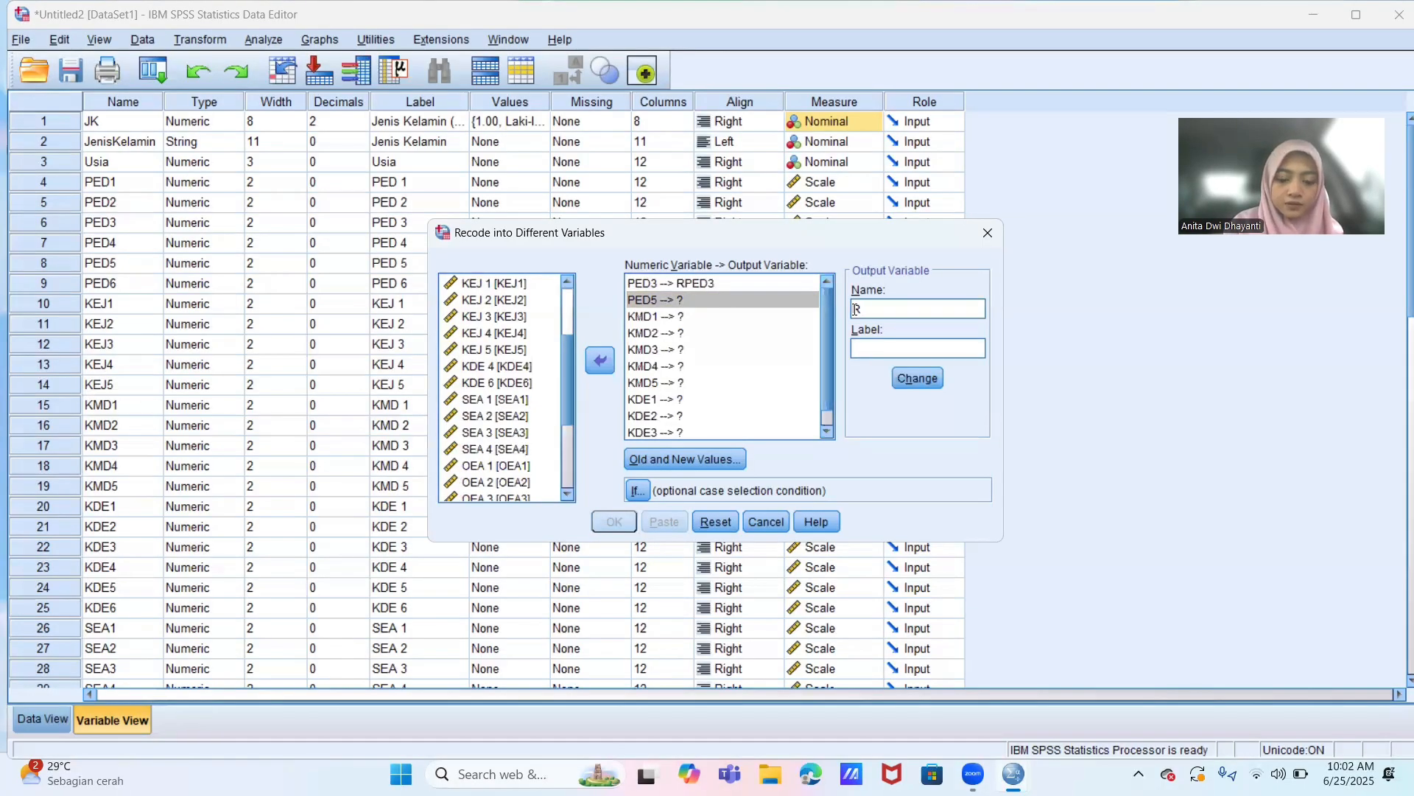
pyautogui.write('PED5')
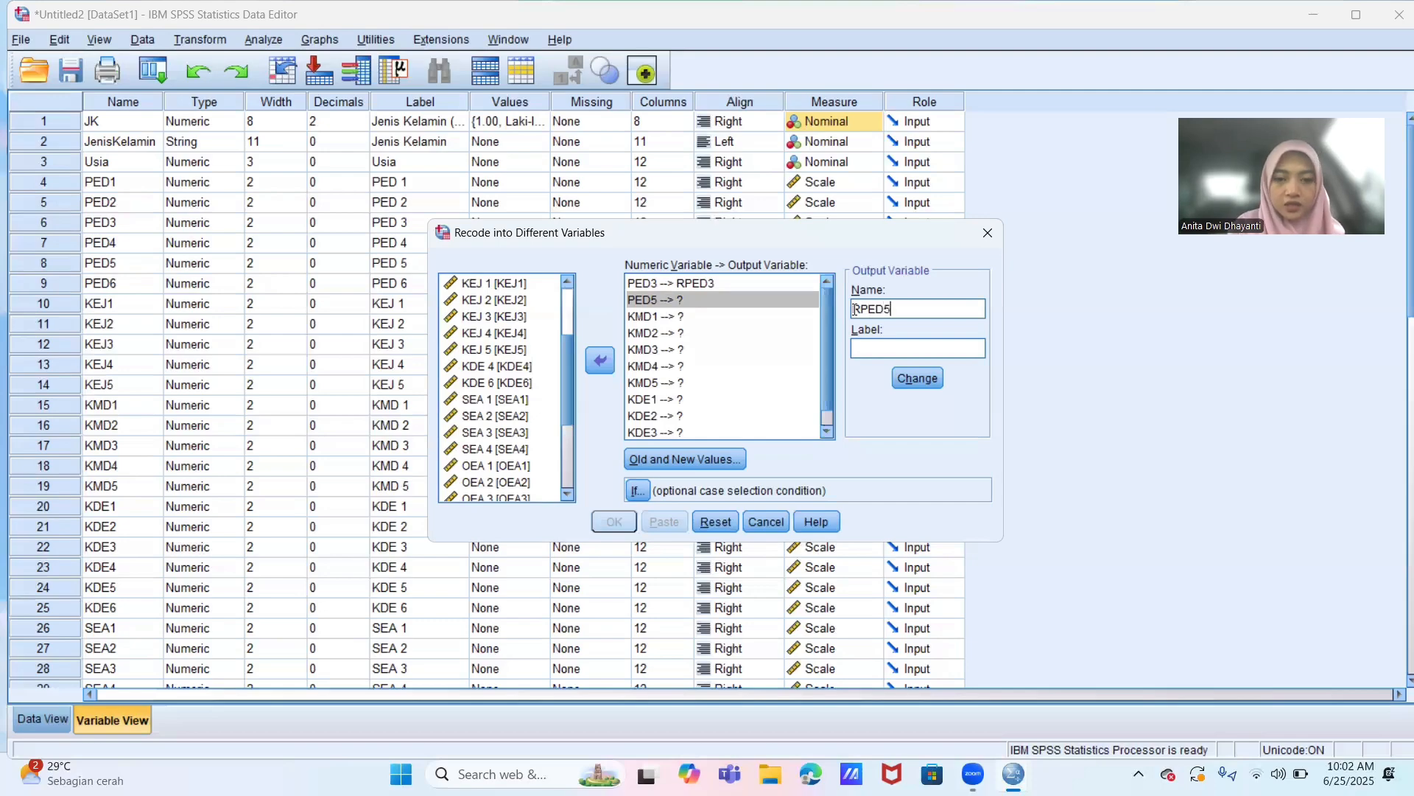
pyautogui.click(907, 378)
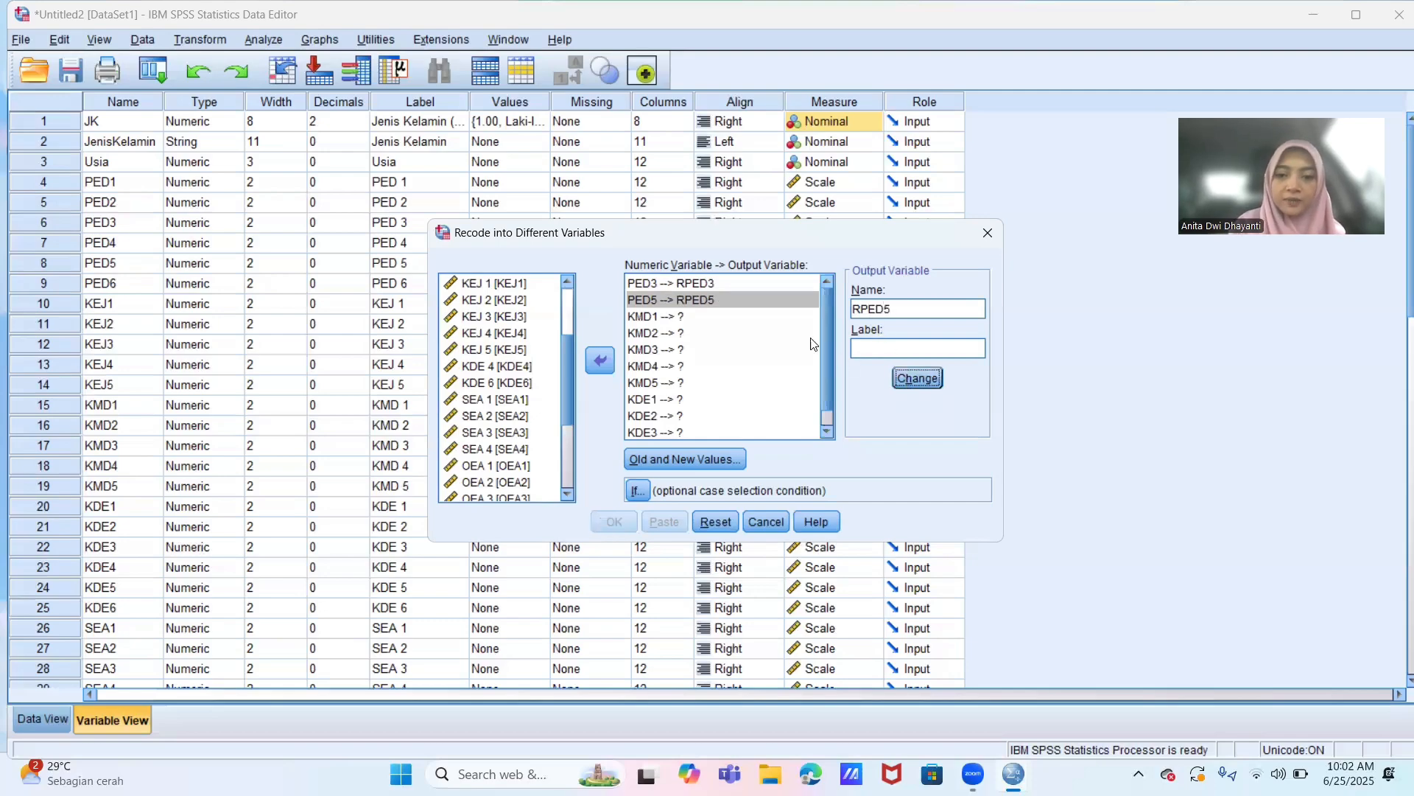
# - Assign the output variable names RKMD1 to KMD1 and RKMD2 to KMD2
pyautogui.click(788, 315)
pyautogui.click(866, 306)
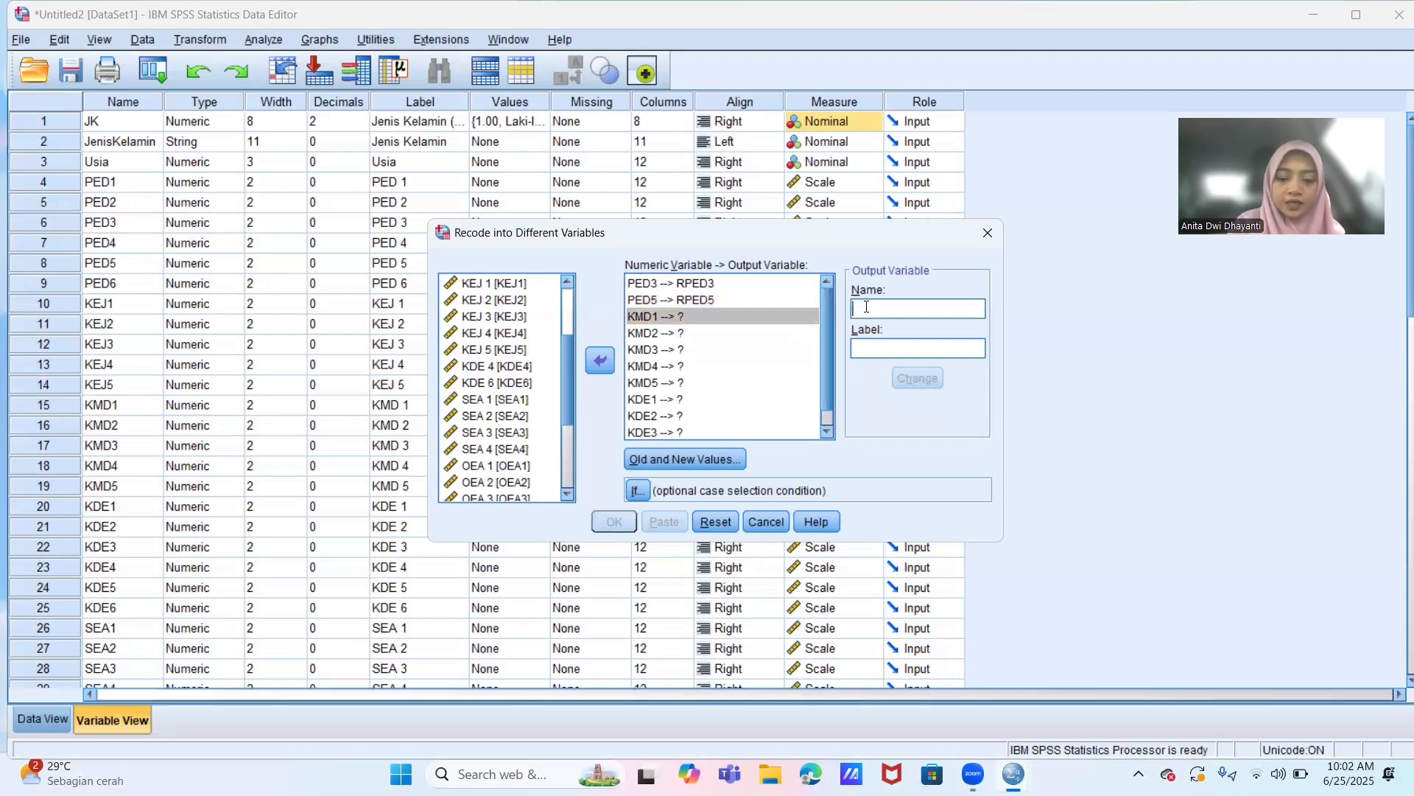
pyautogui.write('RKMD1')
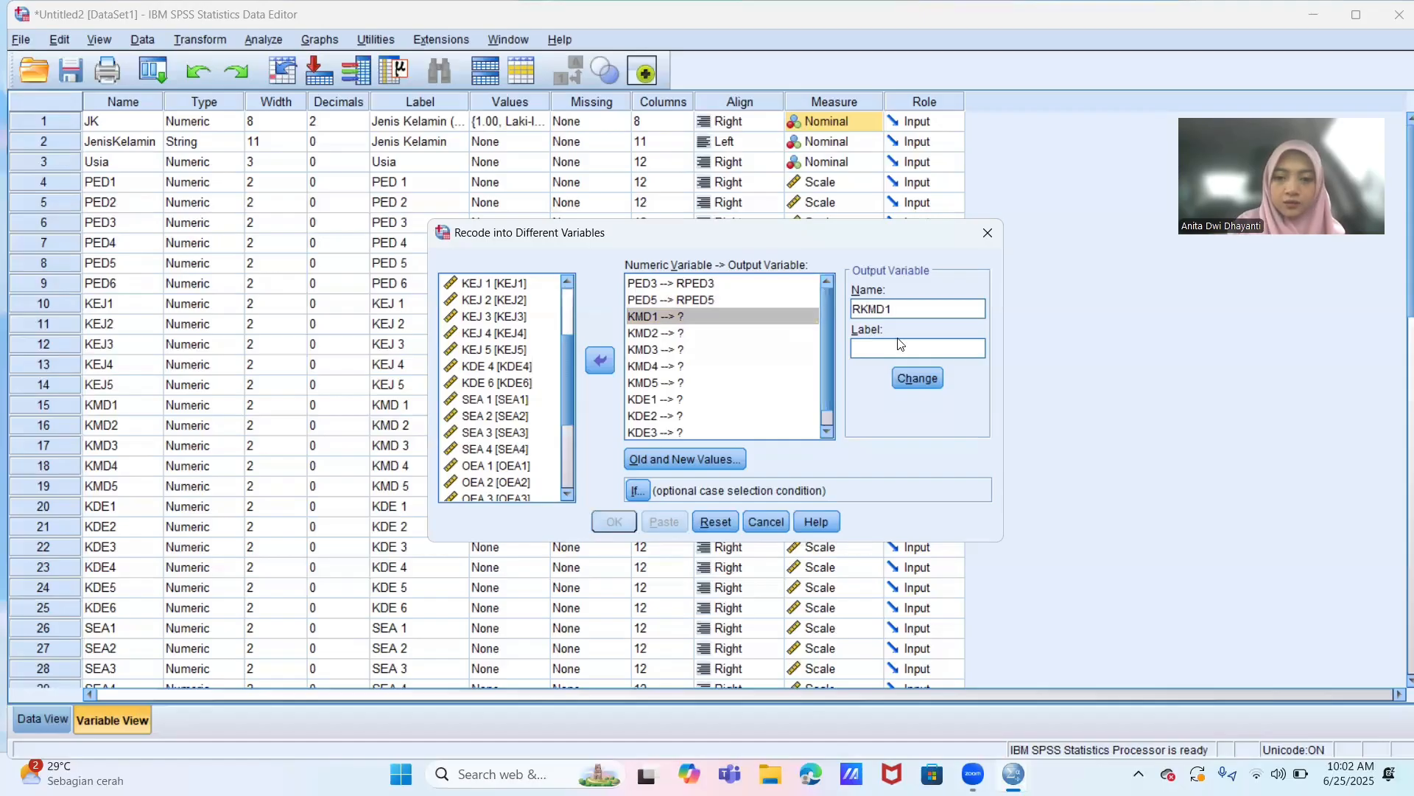
pyautogui.click(922, 386)
pyautogui.click(784, 333)
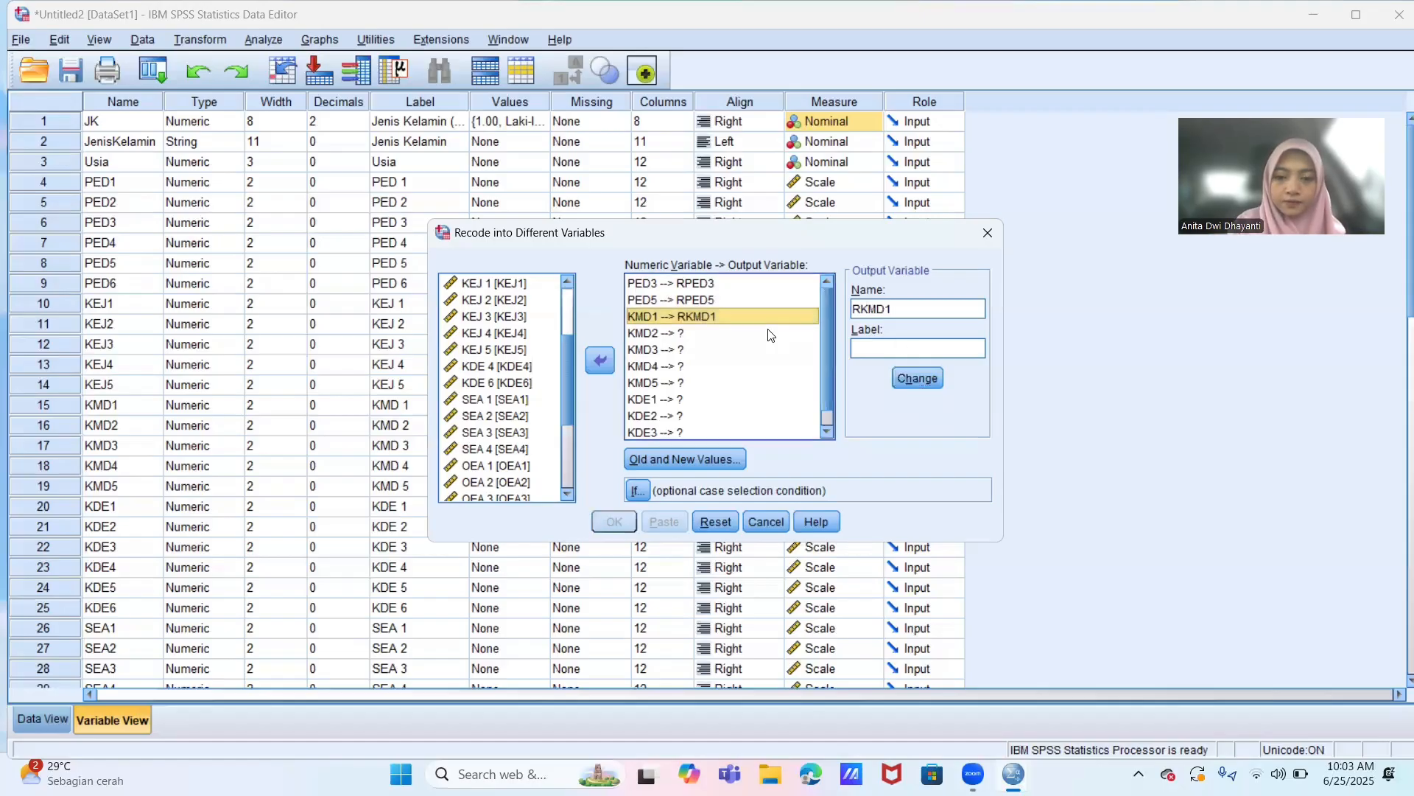
pyautogui.click(883, 310)
pyautogui.write('RKMD2')
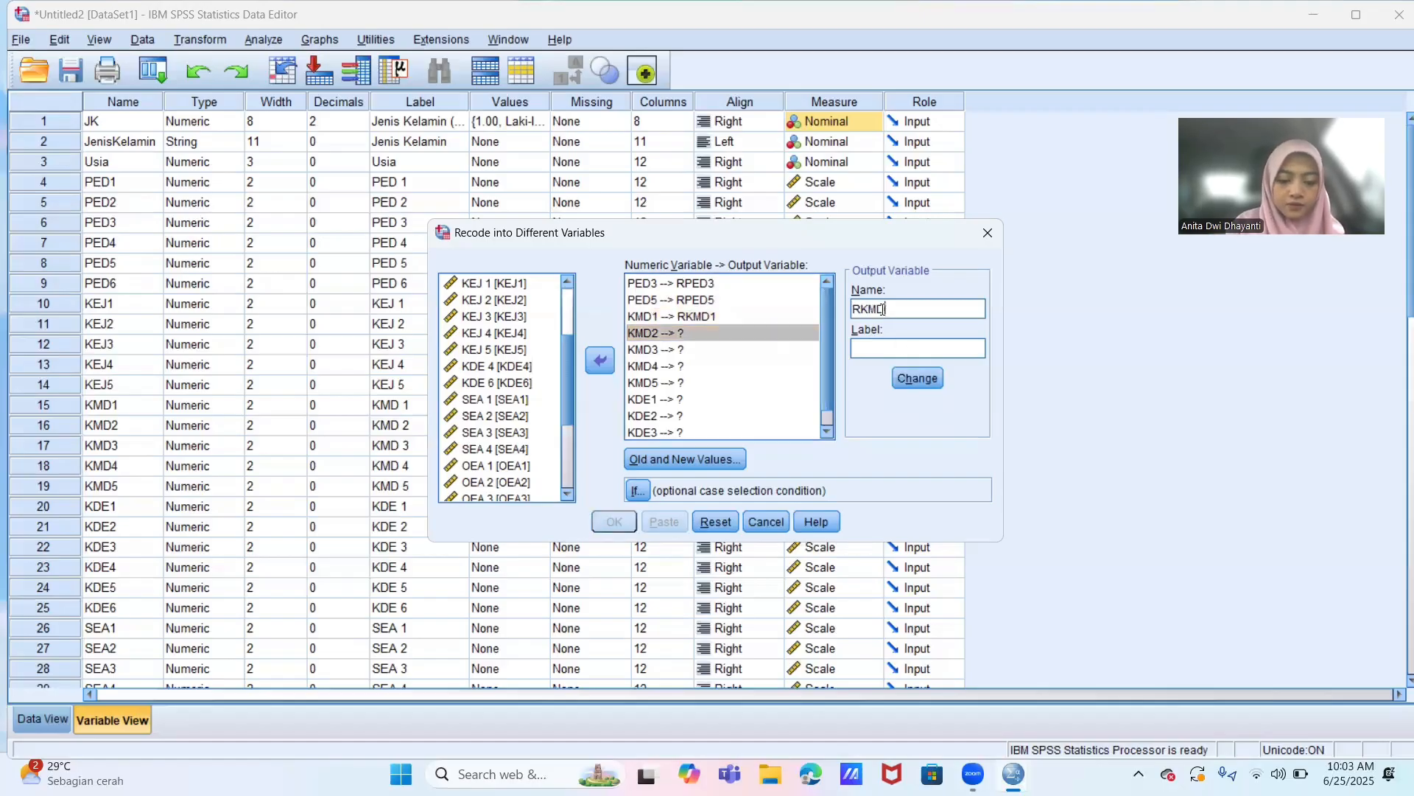
pyautogui.click(918, 374)
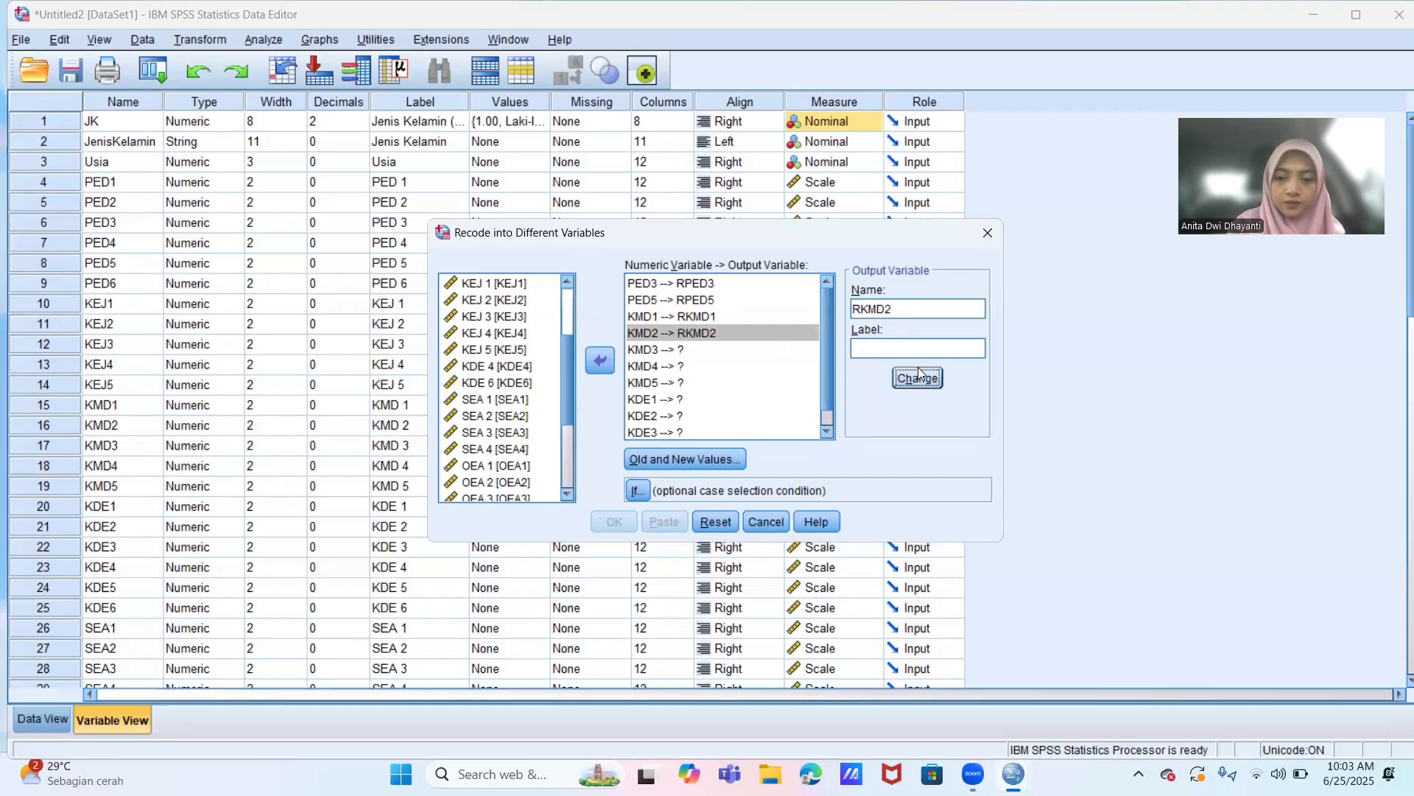
# - Assign the output variable names RKMD3 to KMD3 and RKMD4 to KMD4
pyautogui.click(803, 350)
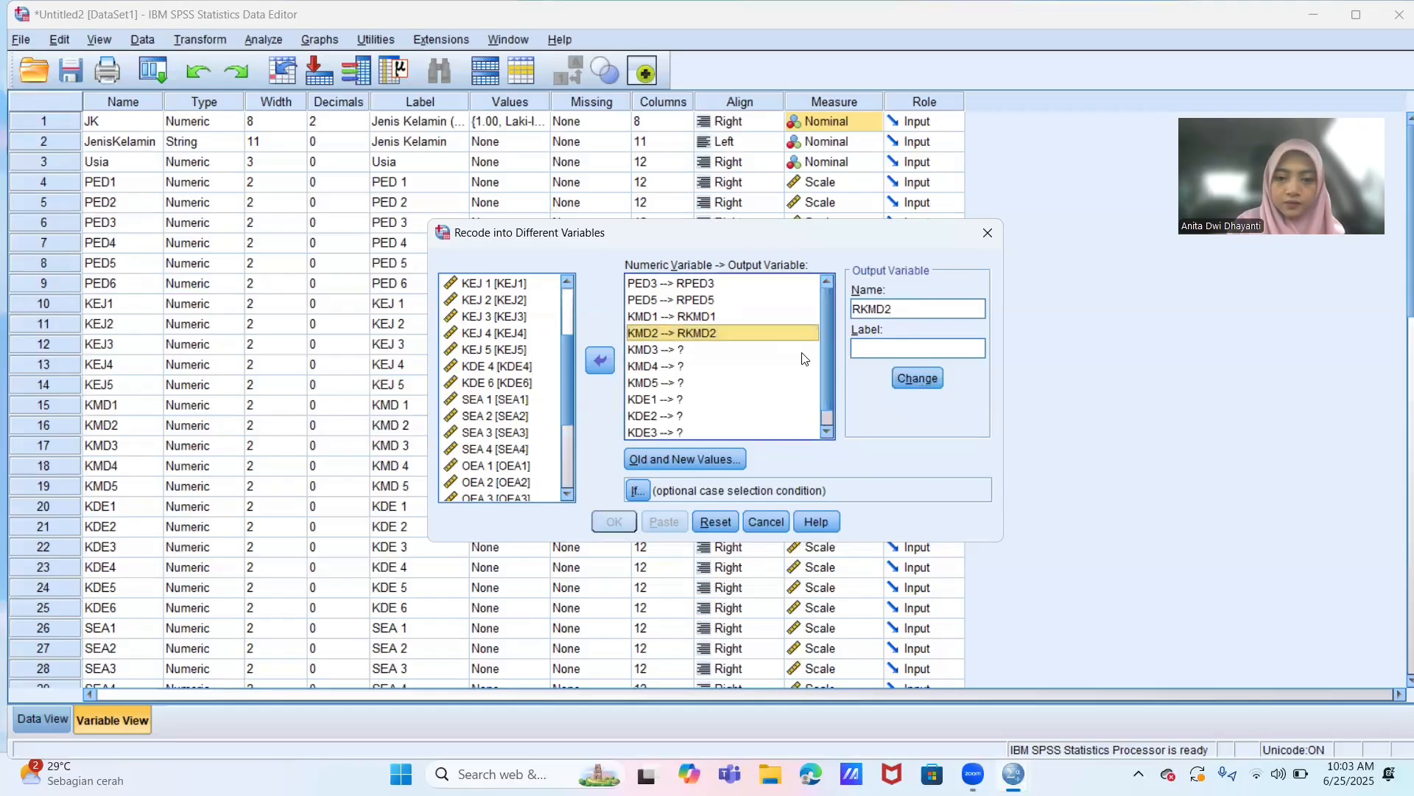
pyautogui.click(875, 309)
pyautogui.write('RKMD3')
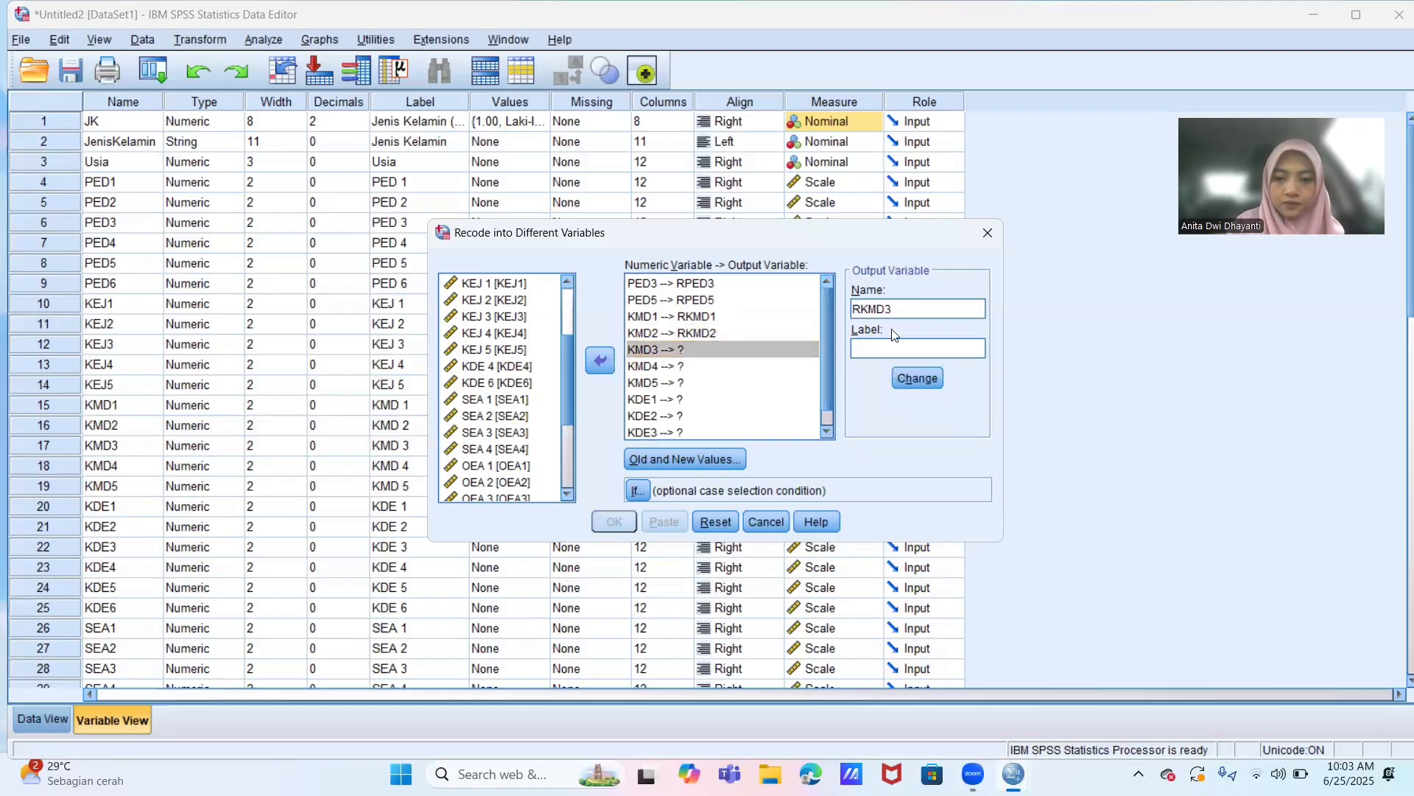
pyautogui.click(912, 378)
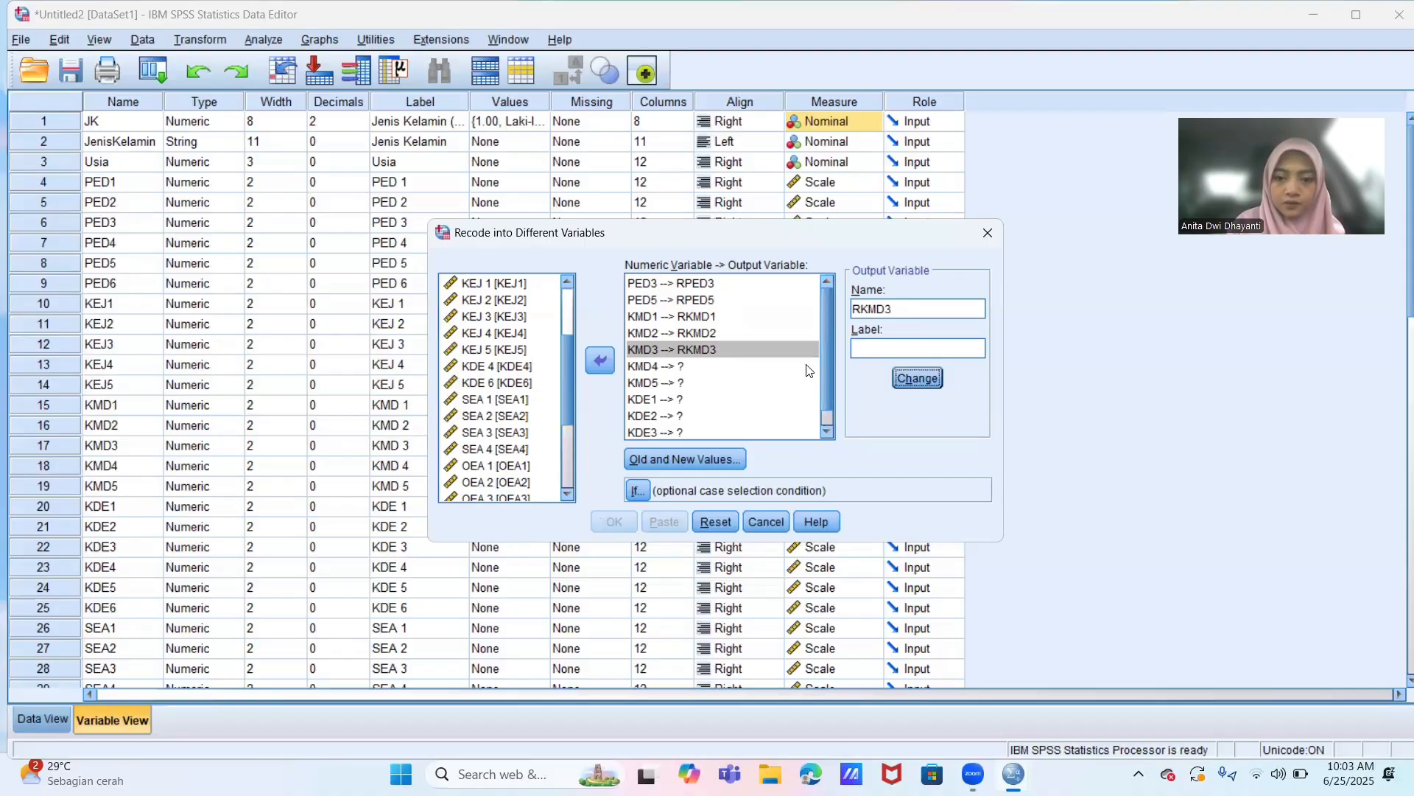
pyautogui.click(807, 366)
pyautogui.click(877, 310)
pyautogui.write('R')
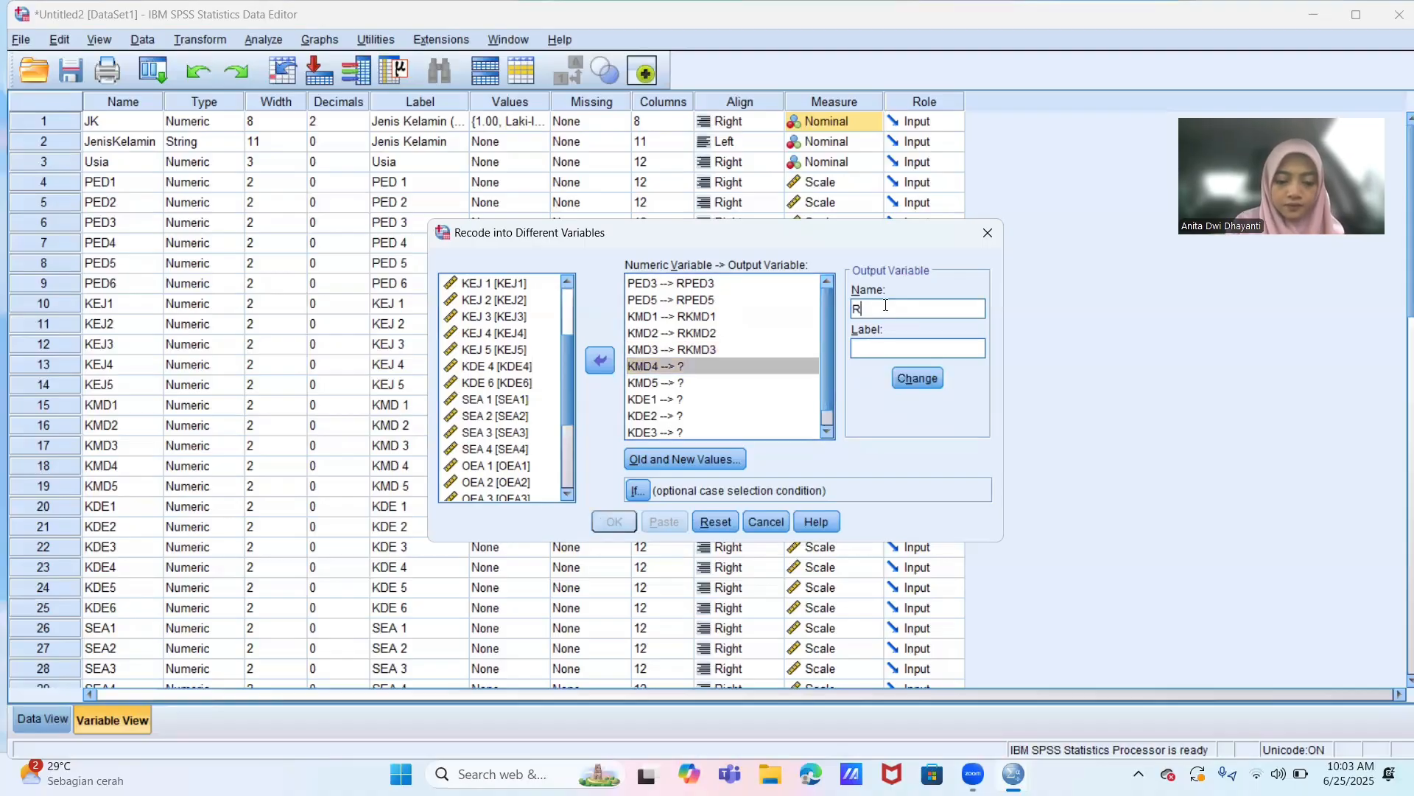
pyautogui.write('KMD4')
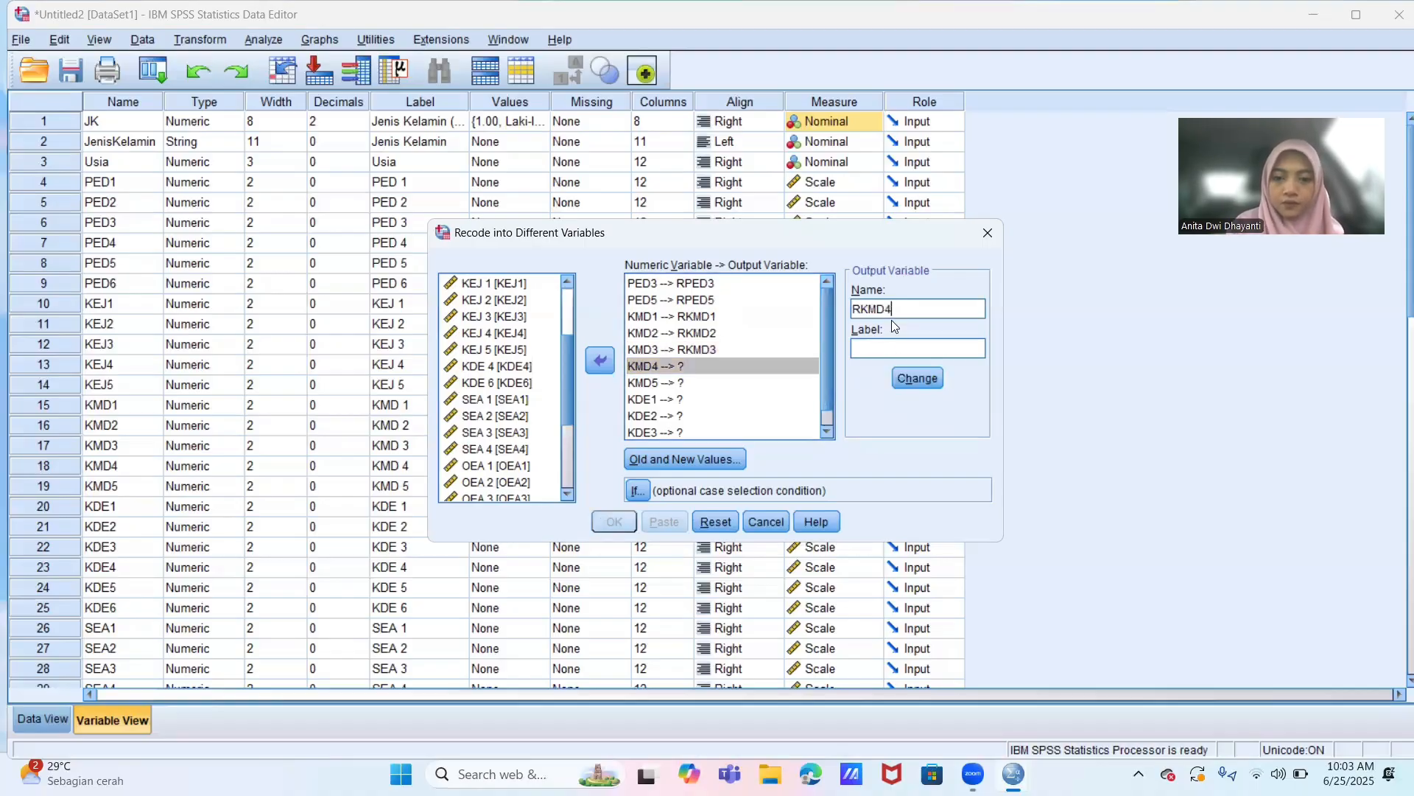
pyautogui.click(907, 378)
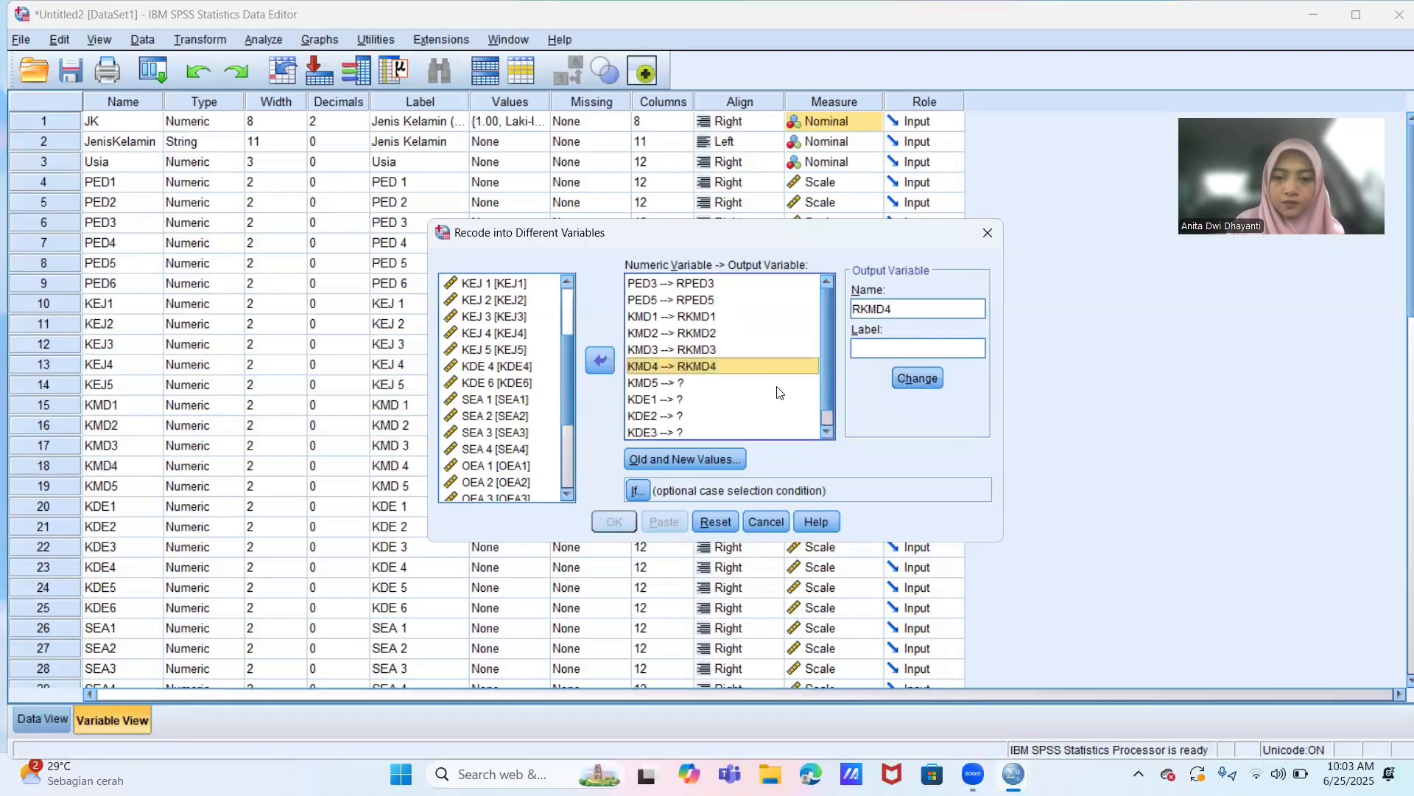
# - Assign the output variable name RKMD5 to KMD5 in the recode list
pyautogui.click(886, 311)
pyautogui.write('RK')
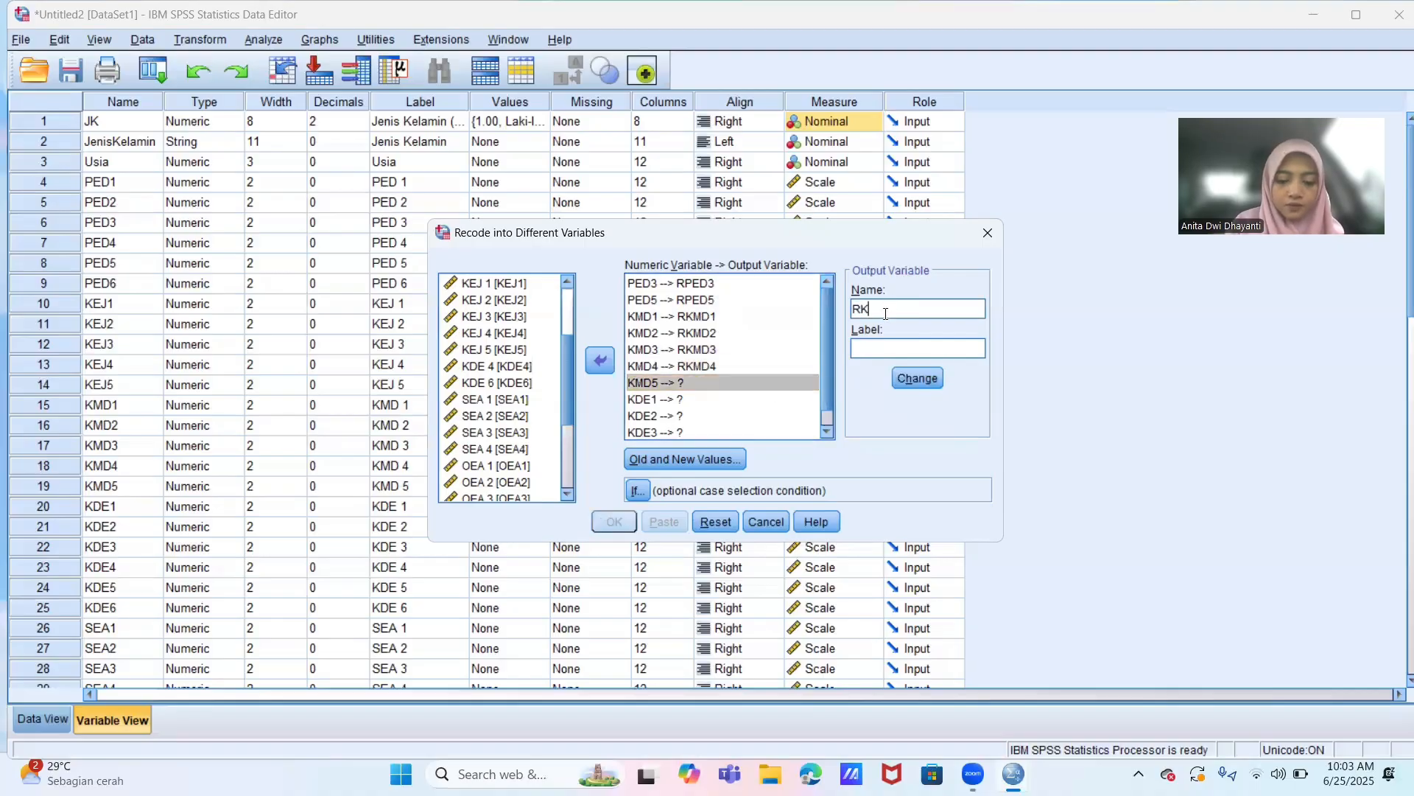
pyautogui.write('MD5')
pyautogui.click(917, 378)
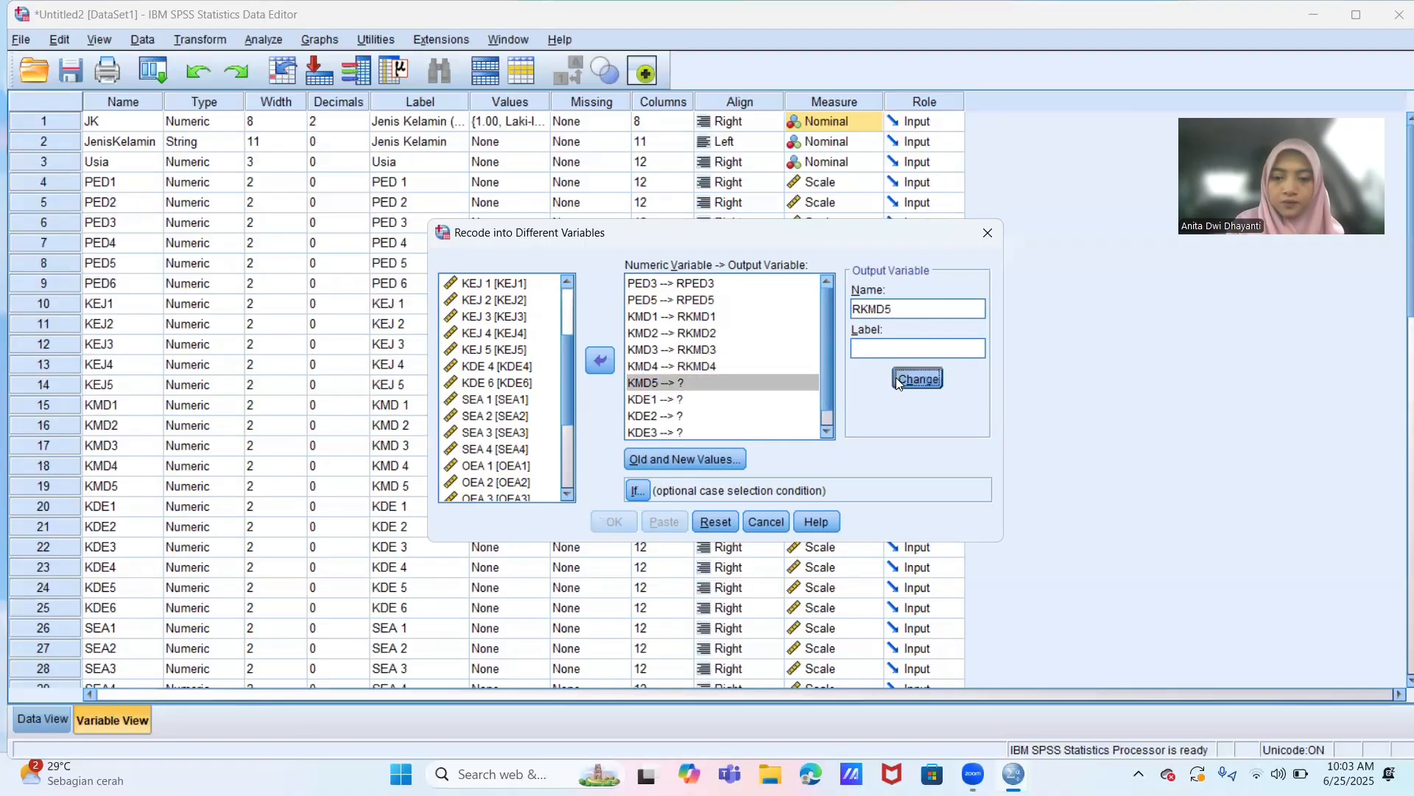
# - Assign the output variable name RKDE1 to KDE1 in the recode list
pyautogui.scroll(-2, 750, 377)
pyautogui.click(741, 371)
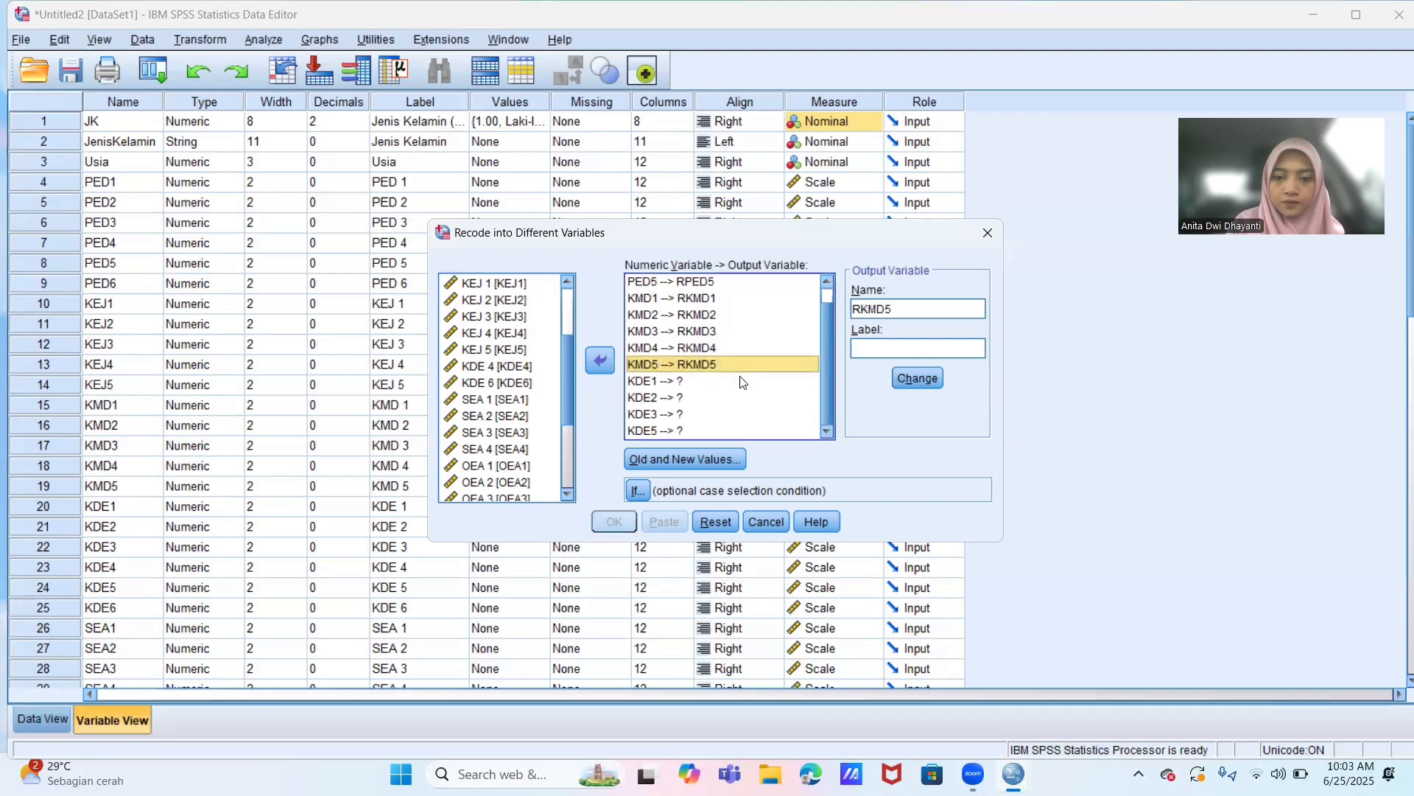
pyautogui.click(740, 377)
pyautogui.click(882, 310)
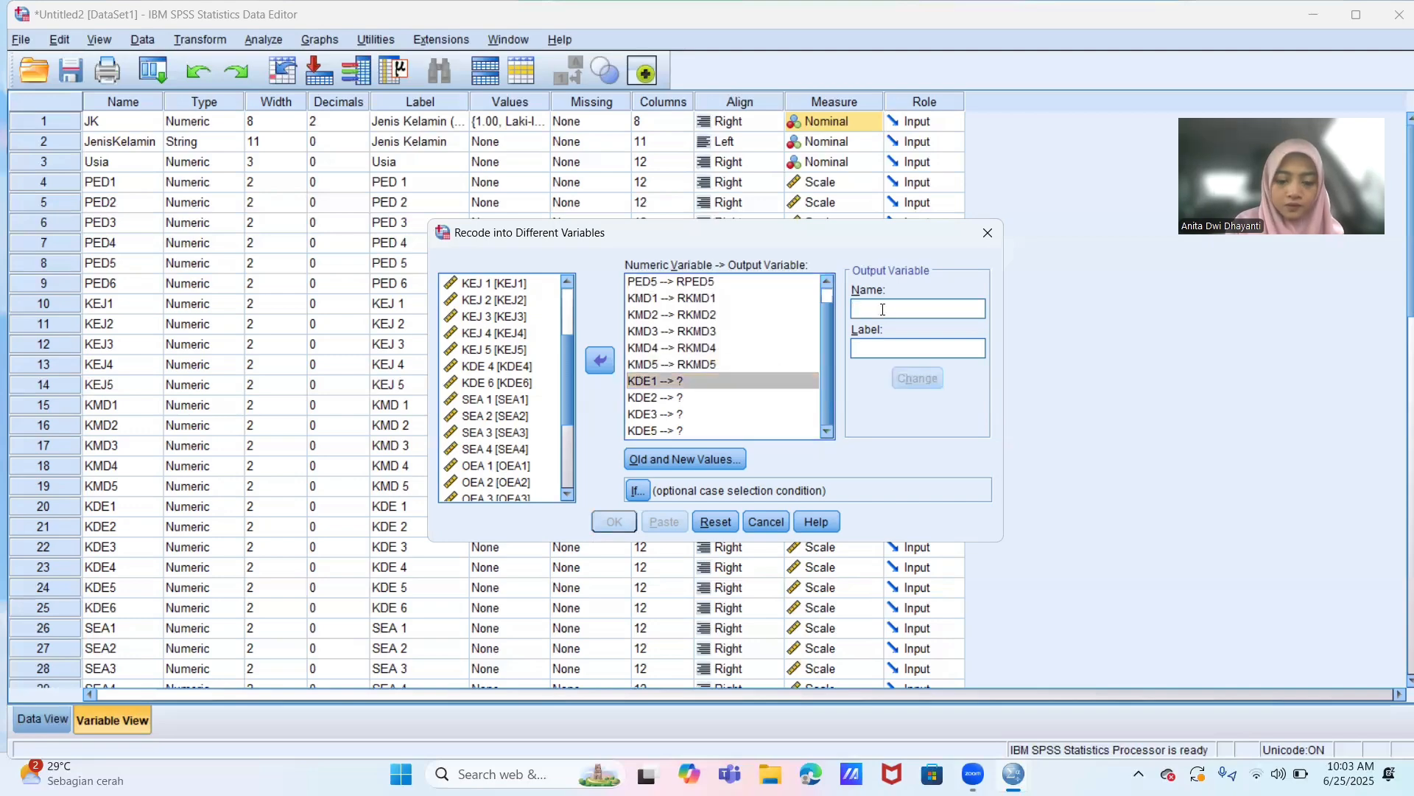
pyautogui.write('RKDE1')
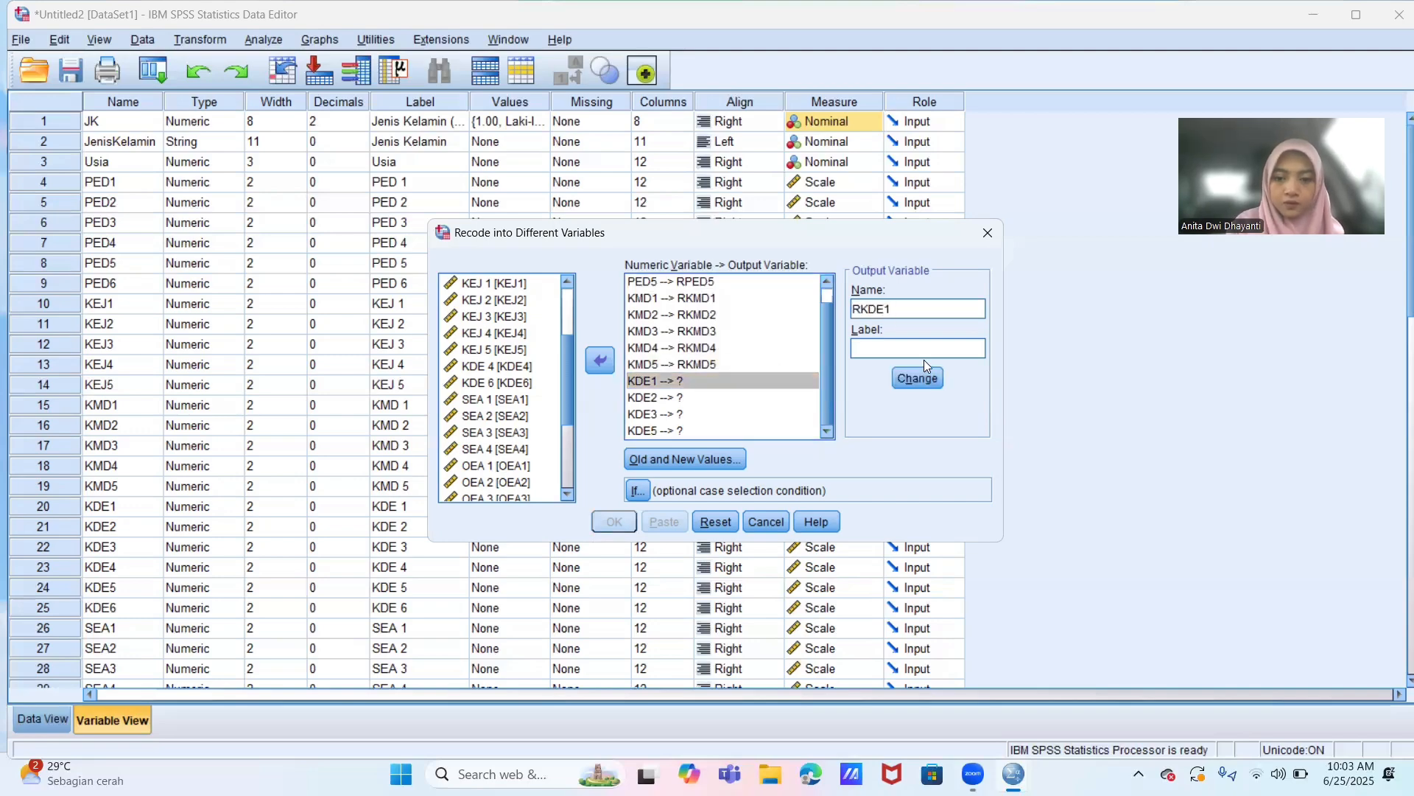
pyautogui.click(924, 381)
# - Assign the output variable names RKDE2 to KDE2 and RKDE3 to KDE3
pyautogui.click(803, 397)
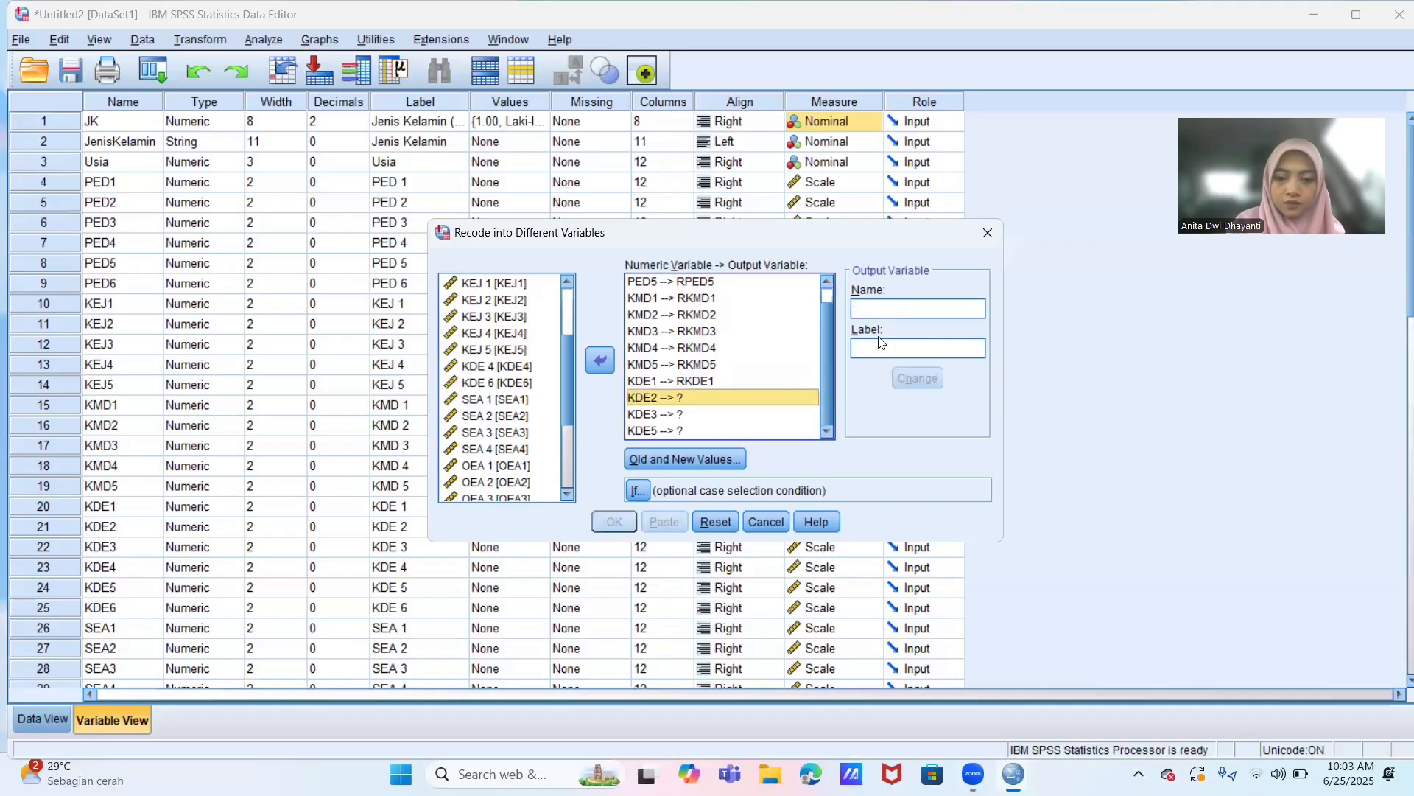
pyautogui.click(896, 311)
pyautogui.write('RKDE2')
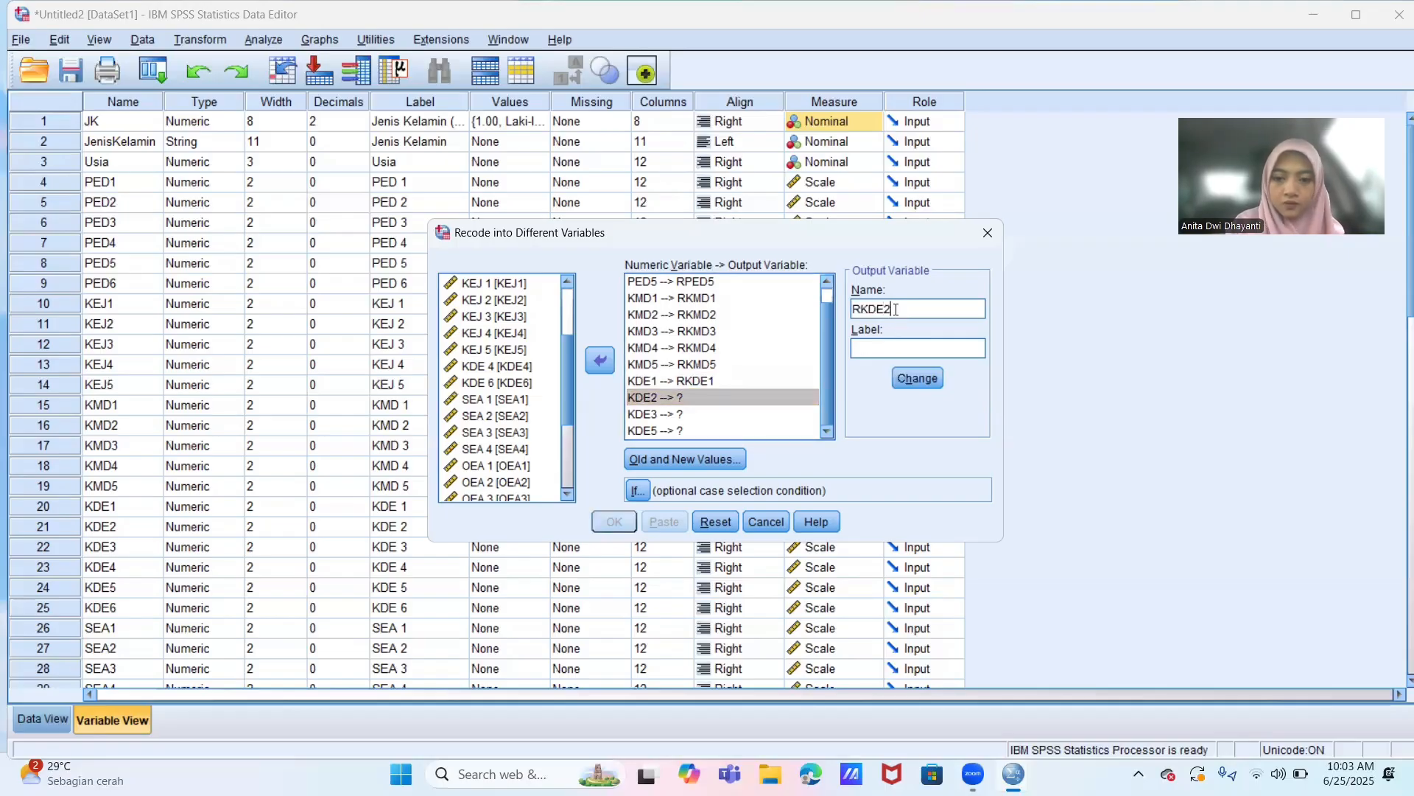
pyautogui.click(918, 377)
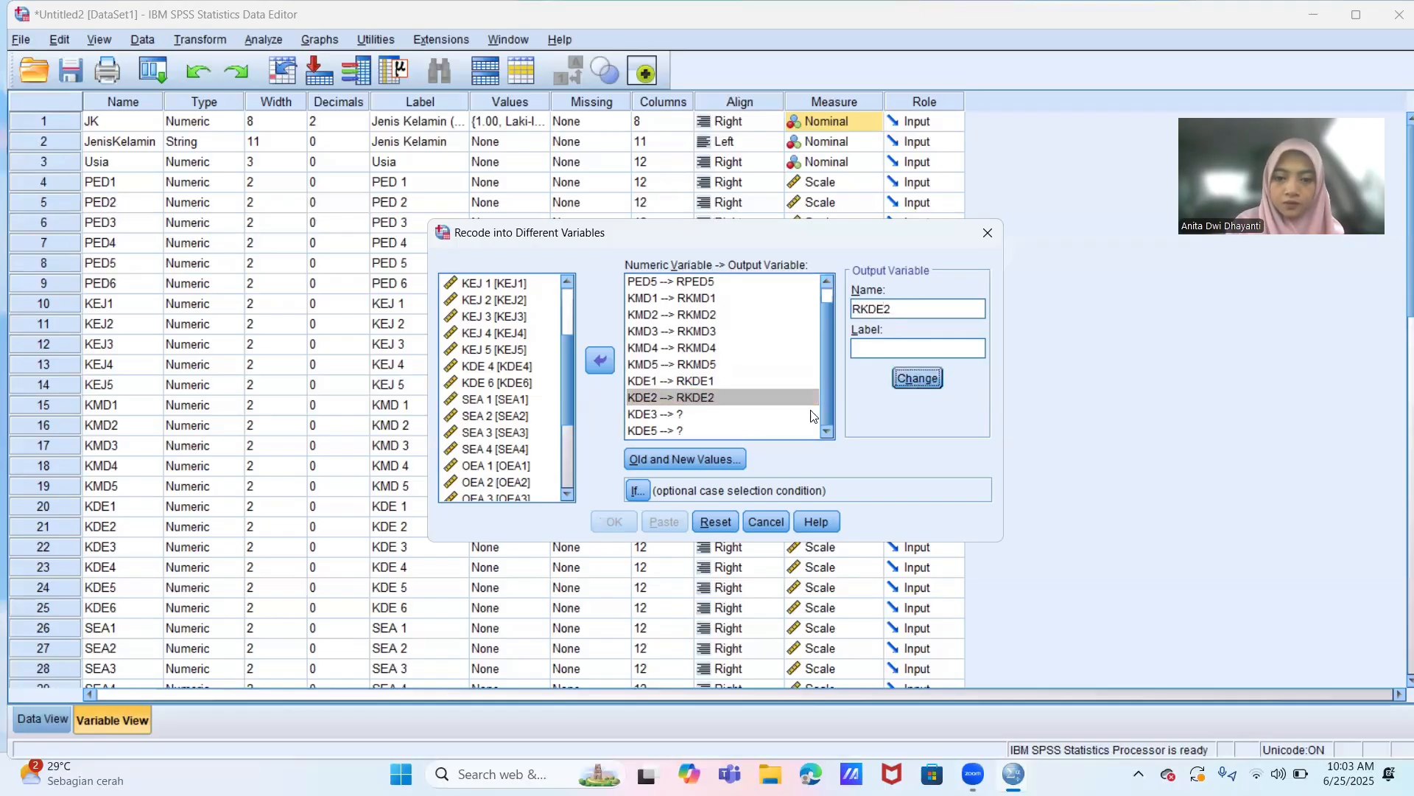
pyautogui.click(801, 415)
pyautogui.click(892, 305)
pyautogui.write('RKDE3')
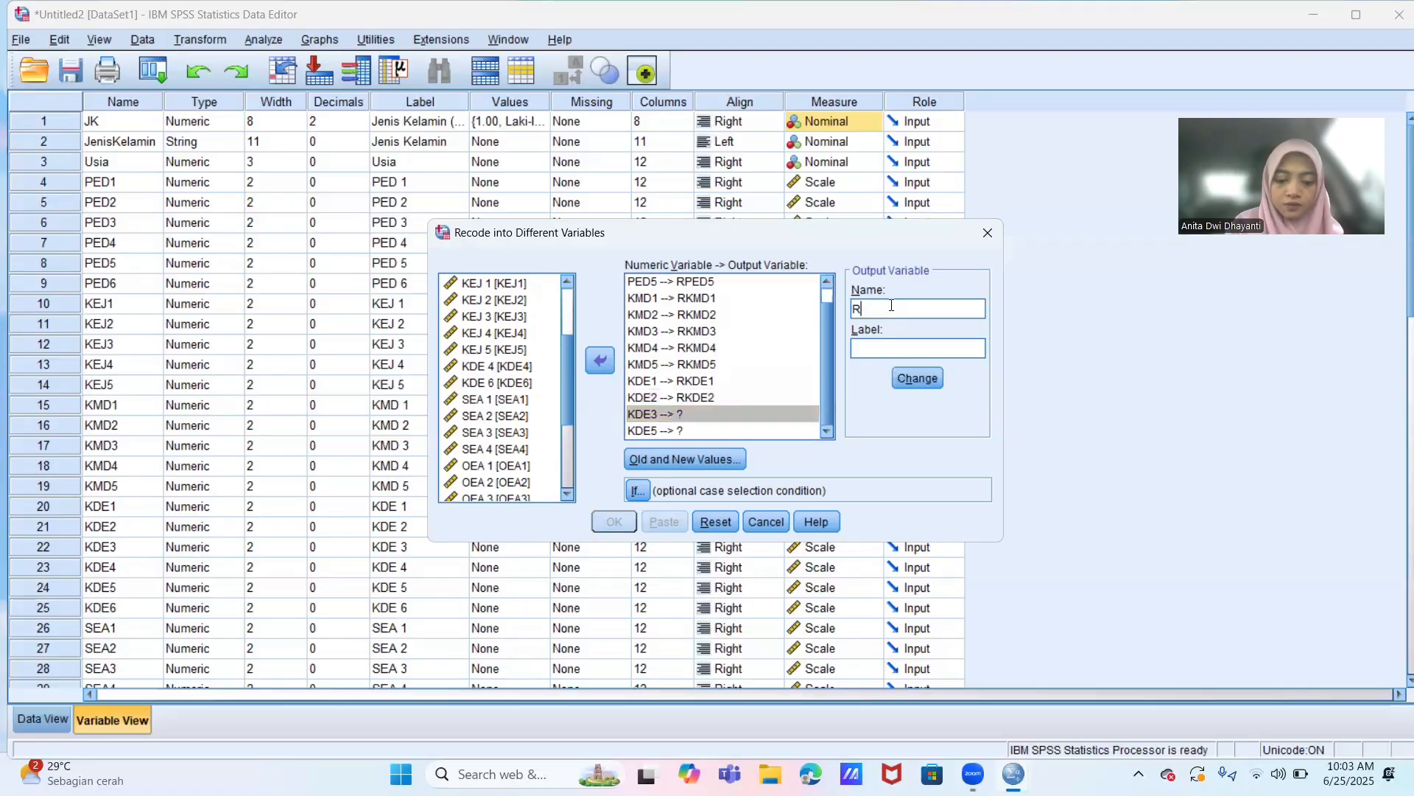
pyautogui.click(925, 375)
# - Assign the output variable name RKDE5 to KDE5 in the recode list
pyautogui.click(801, 429)
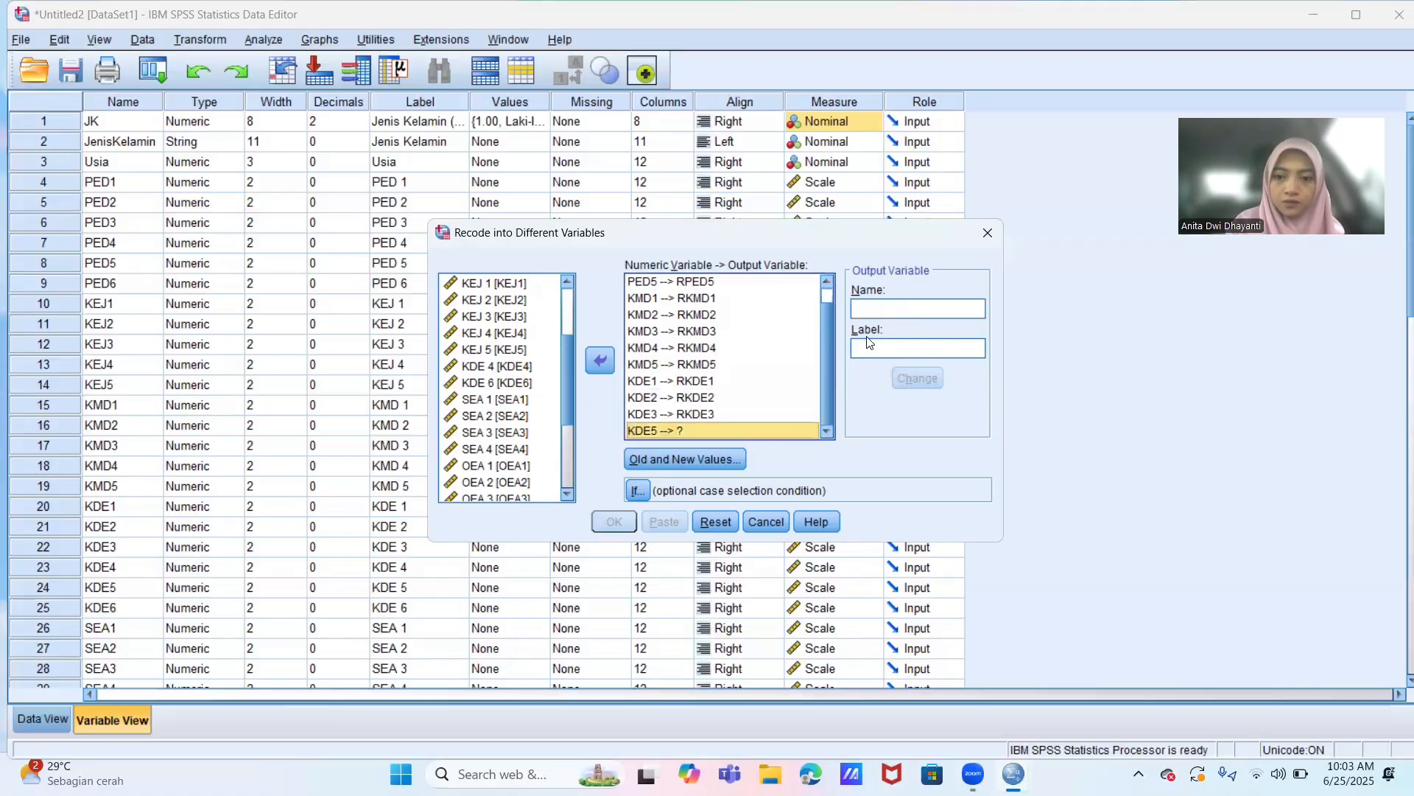
pyautogui.click(875, 311)
pyautogui.write('RKDE5')
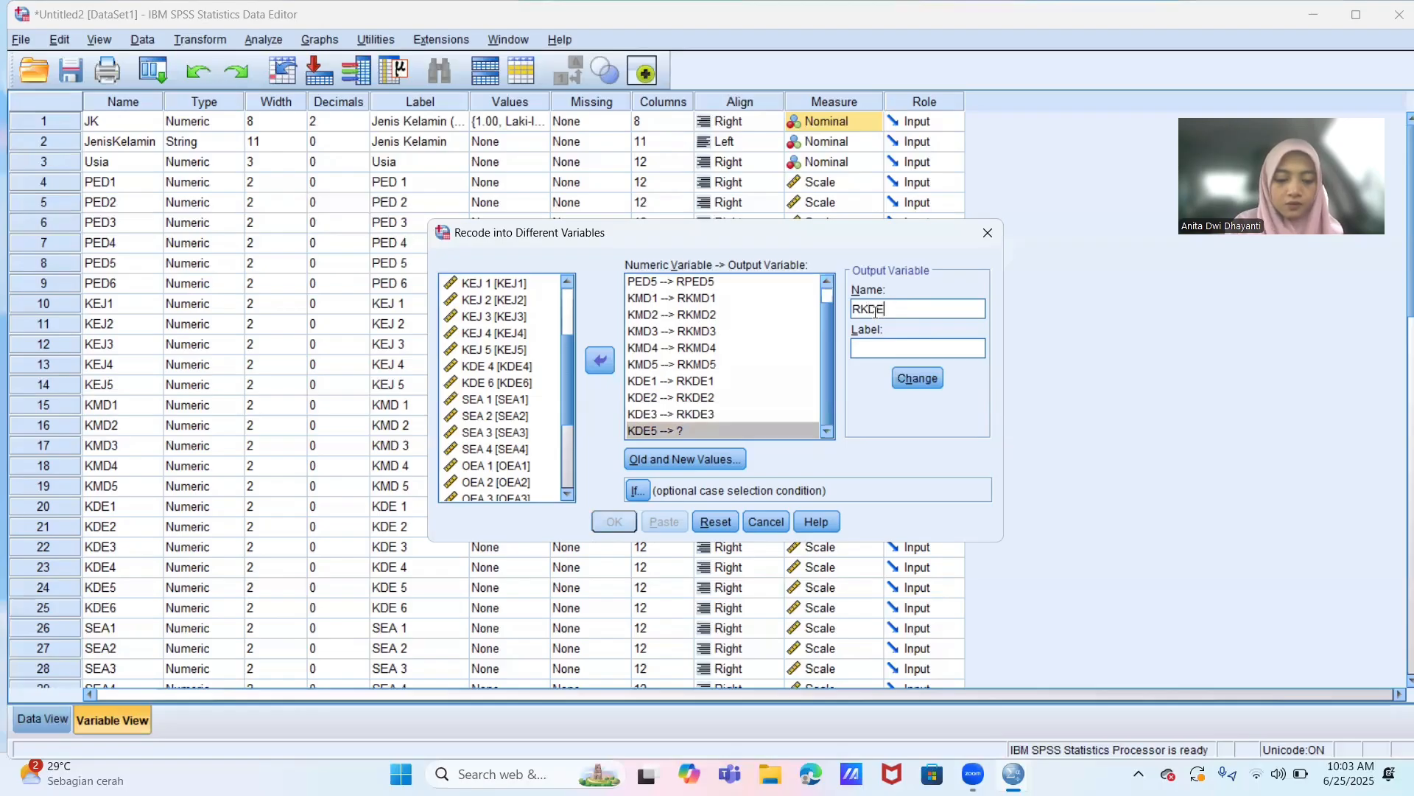
pyautogui.click(913, 378)
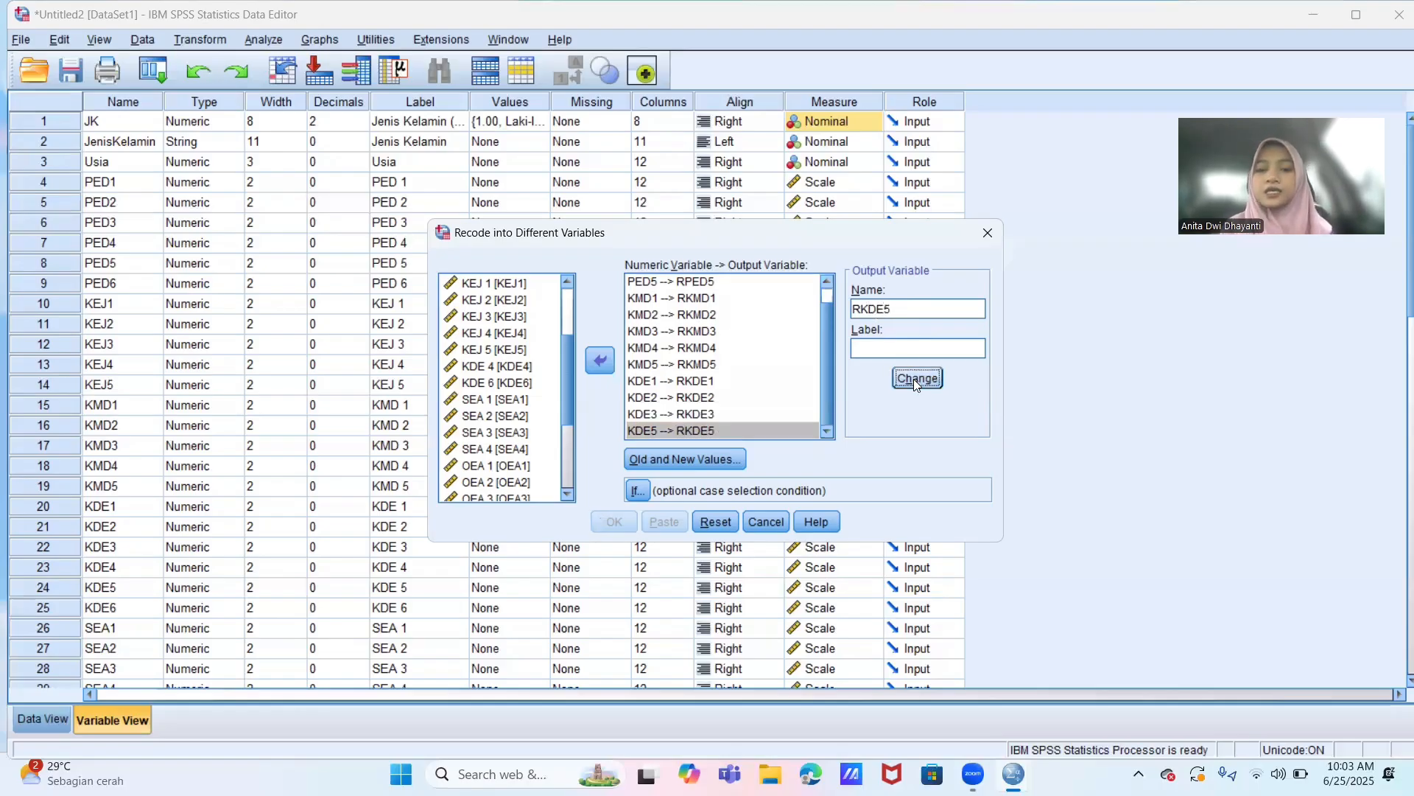
# - Open the old and new values definition and add a rule recoding old value 1 to new value 4
pyautogui.click(699, 462)
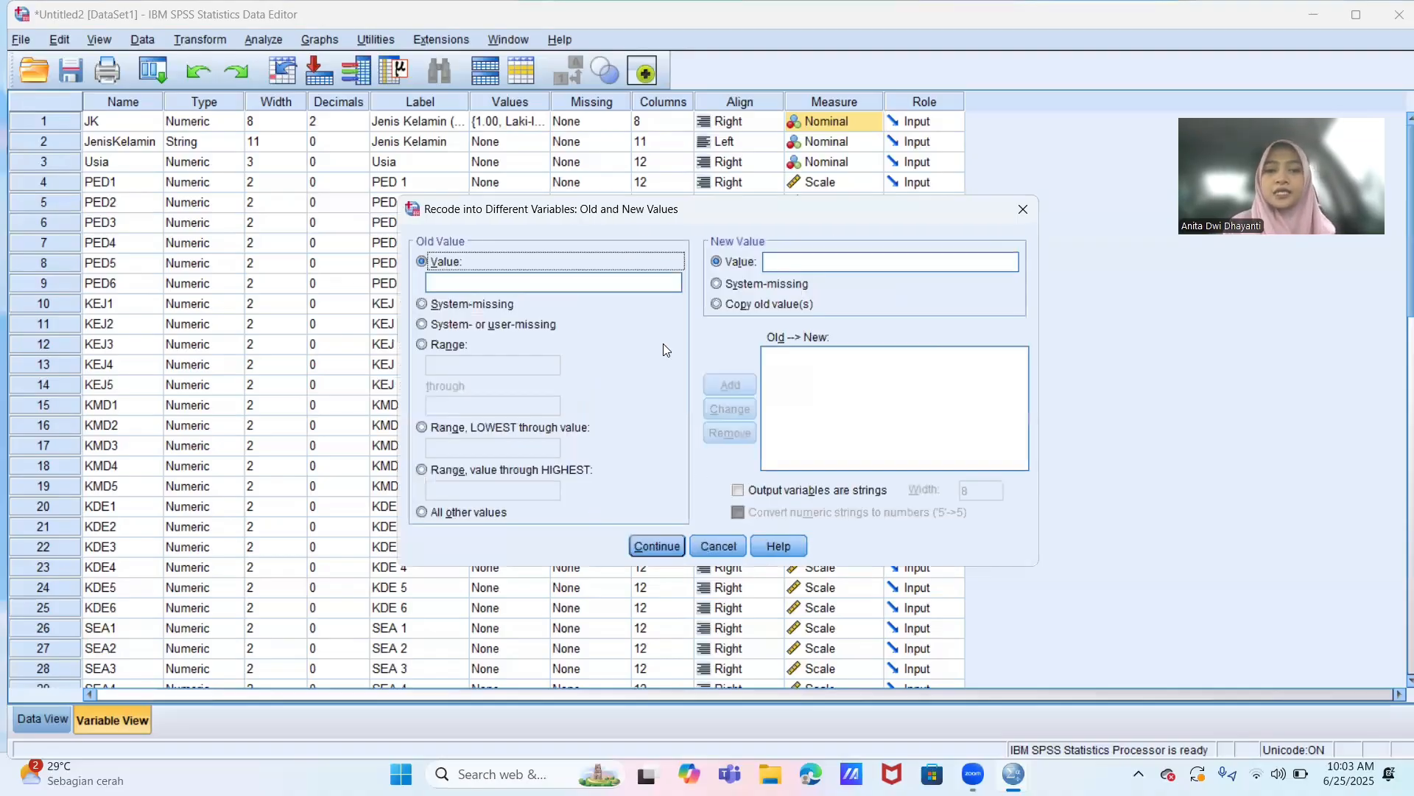
pyautogui.click(657, 286)
pyautogui.write('1')
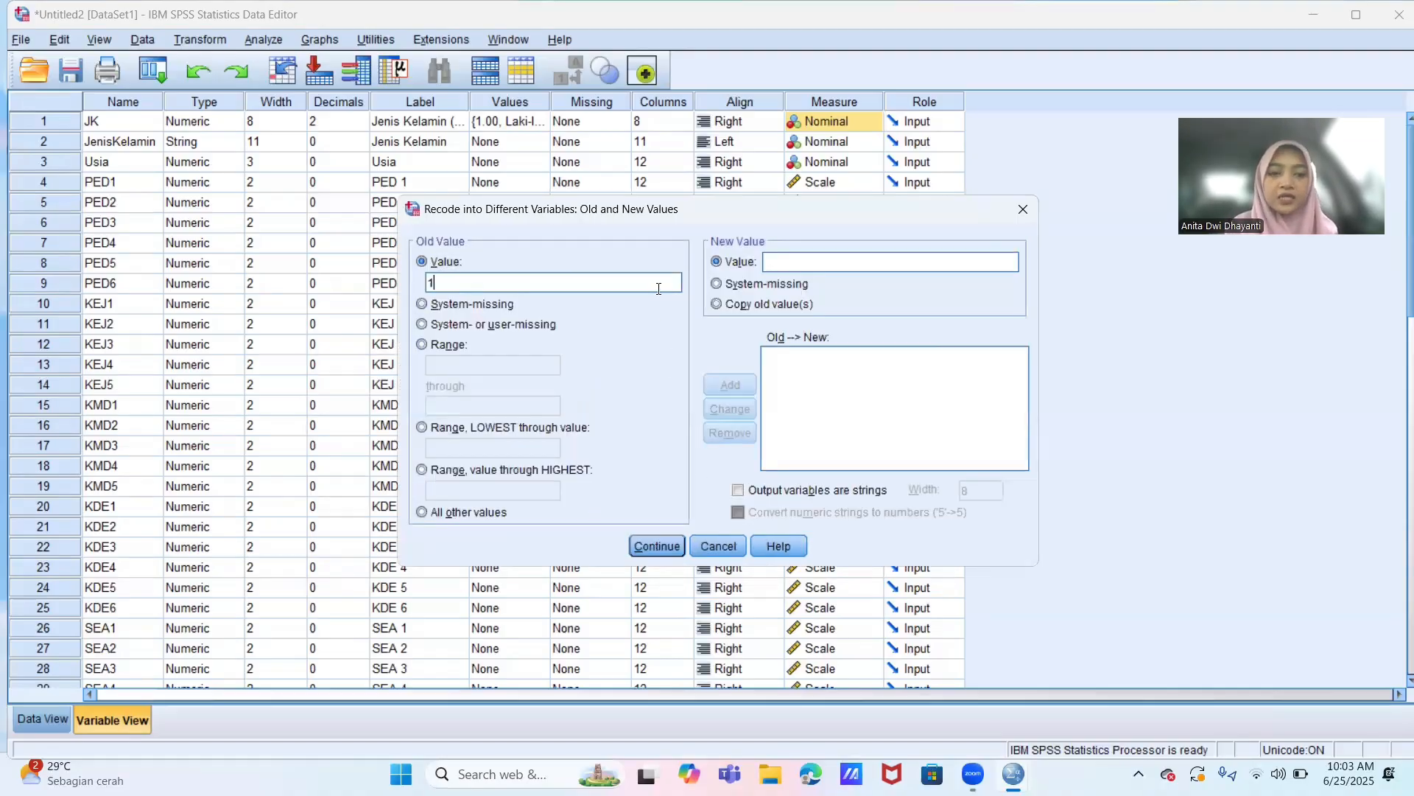
pyautogui.click(783, 263)
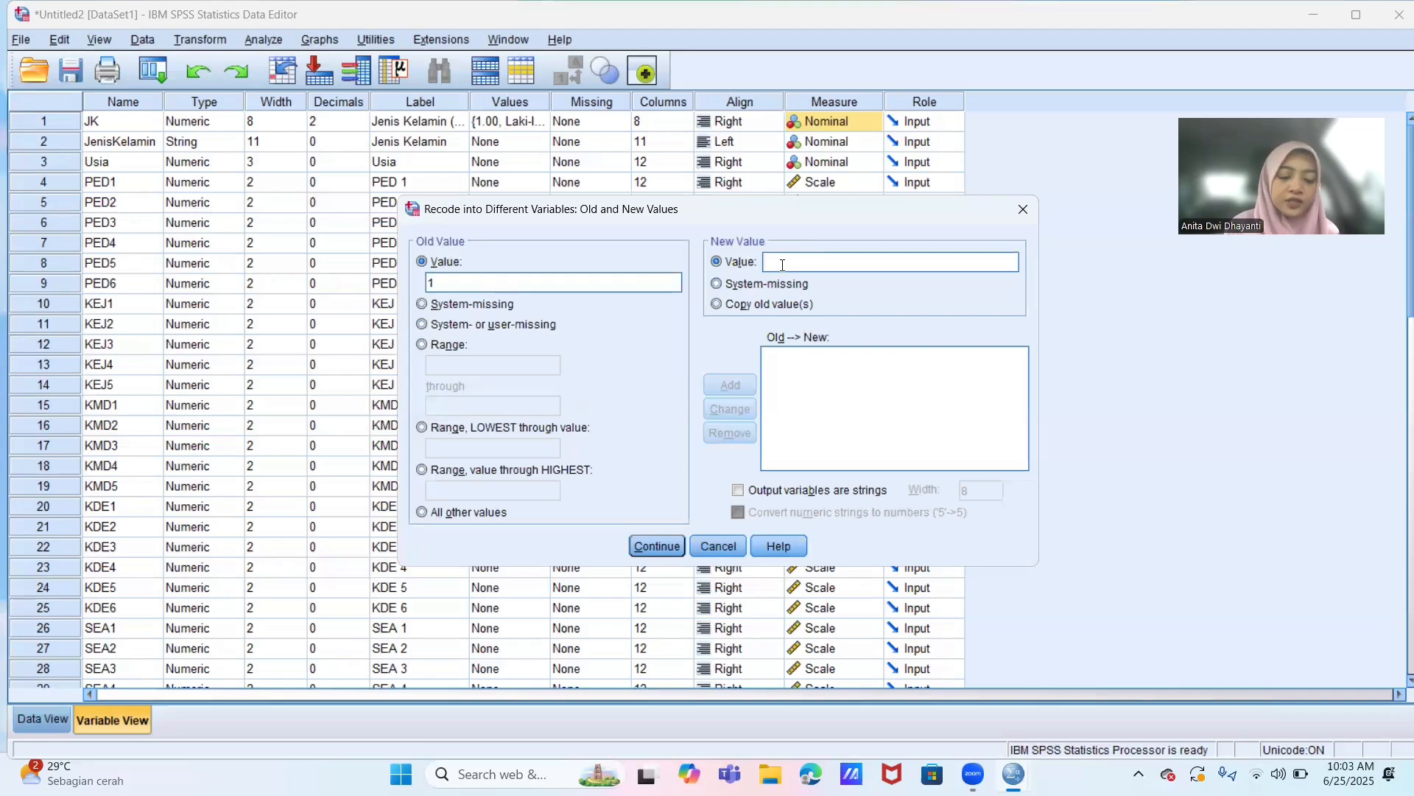
pyautogui.write('4')
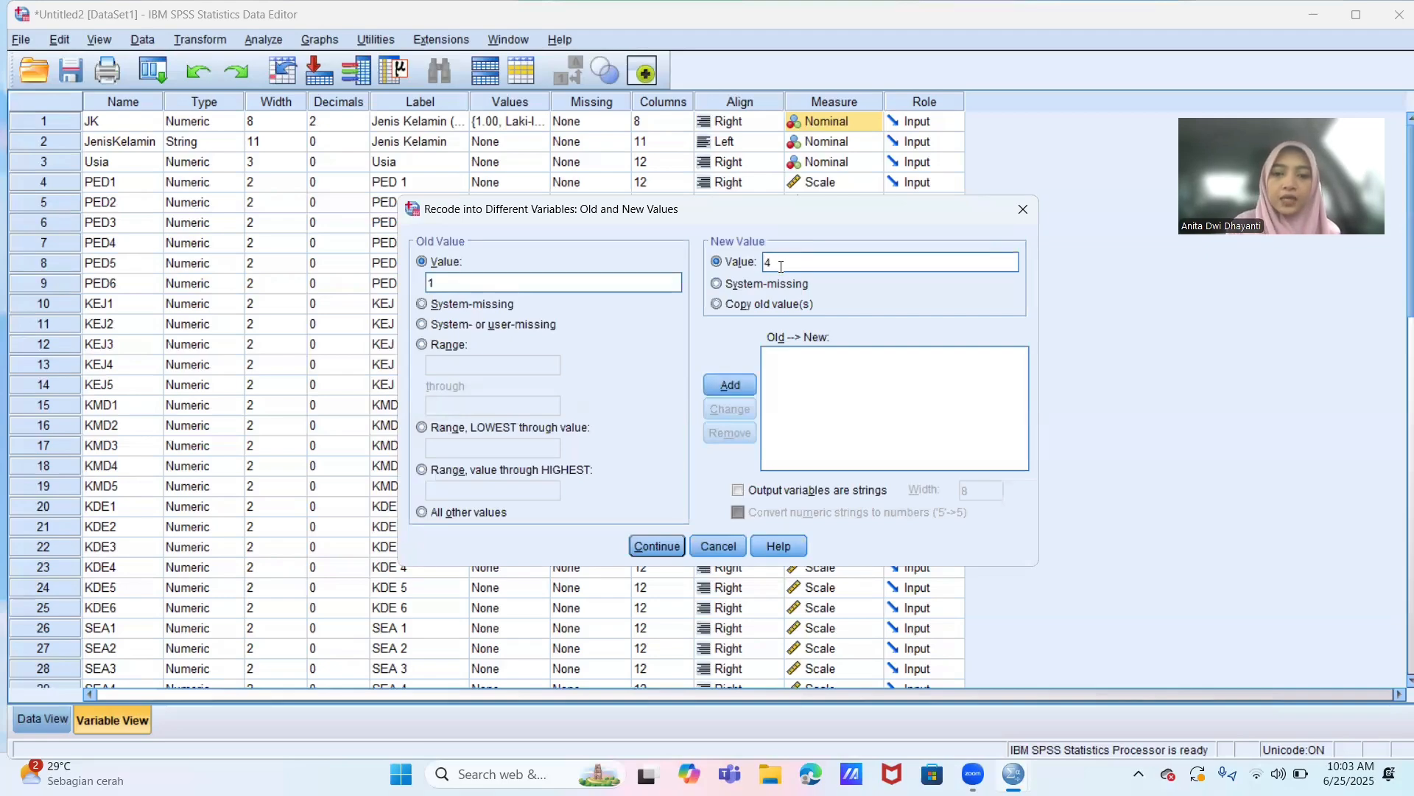
pyautogui.click(734, 381)
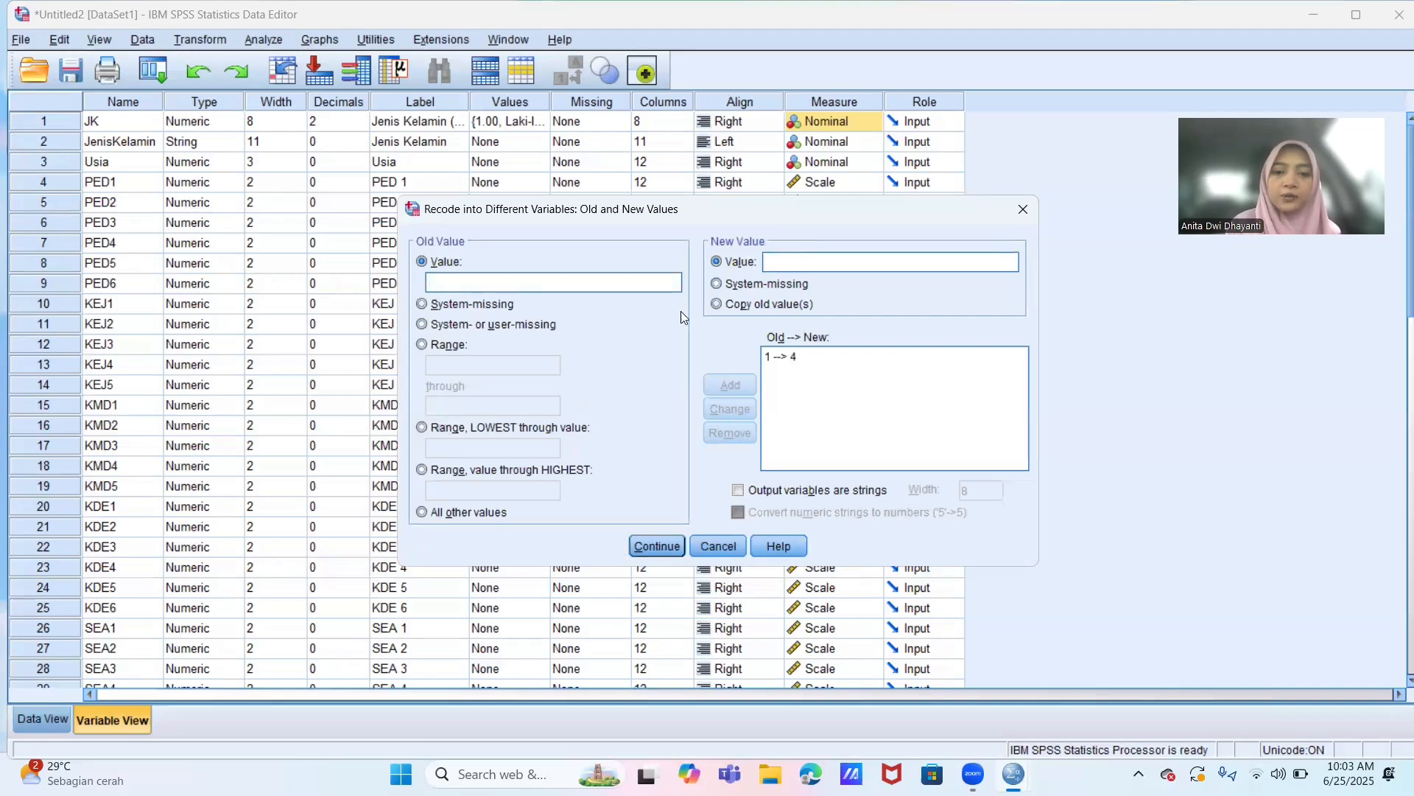
# - Add a rule recoding old value 2 to new value 3
pyautogui.click(659, 277)
pyautogui.write('2')
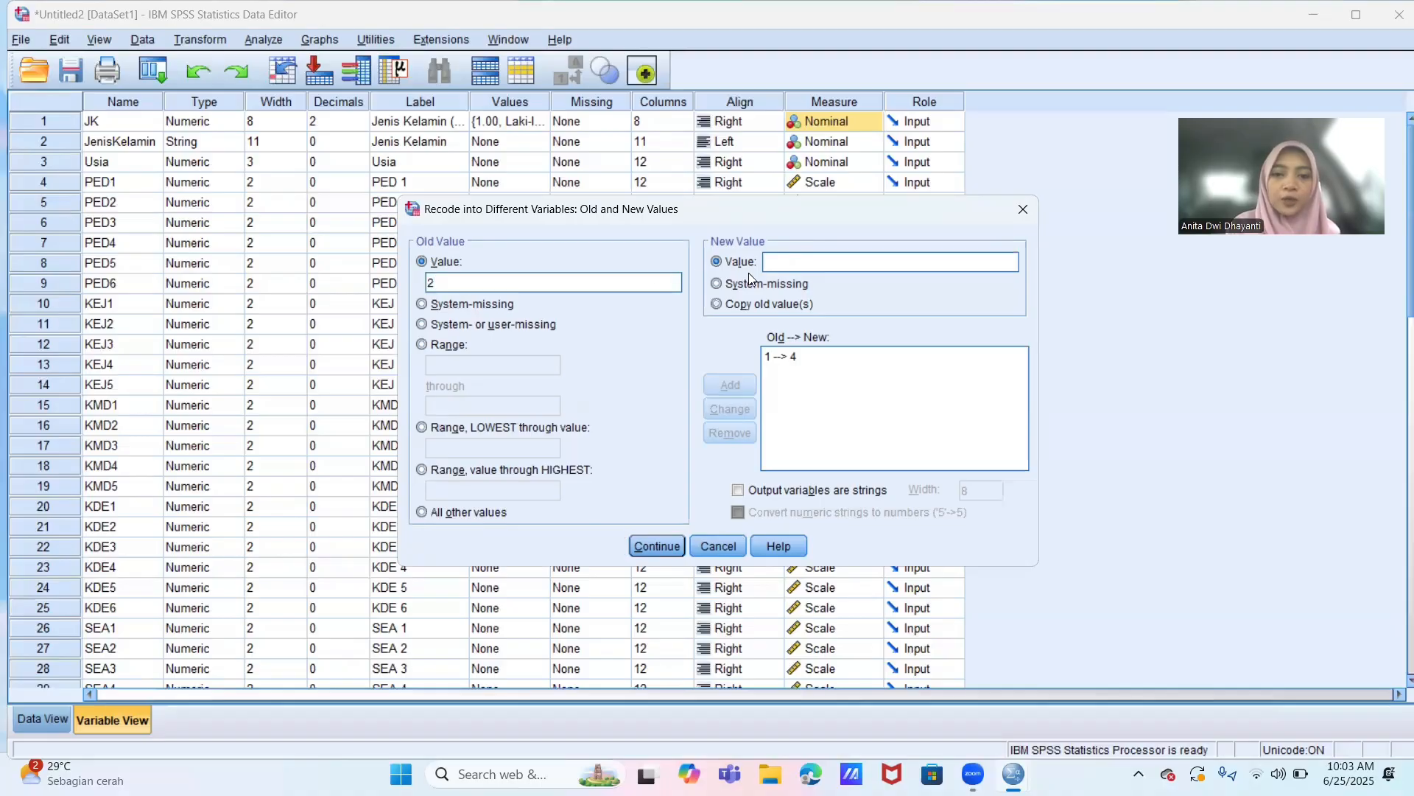
pyautogui.click(777, 269)
pyautogui.write('3')
pyautogui.click(720, 386)
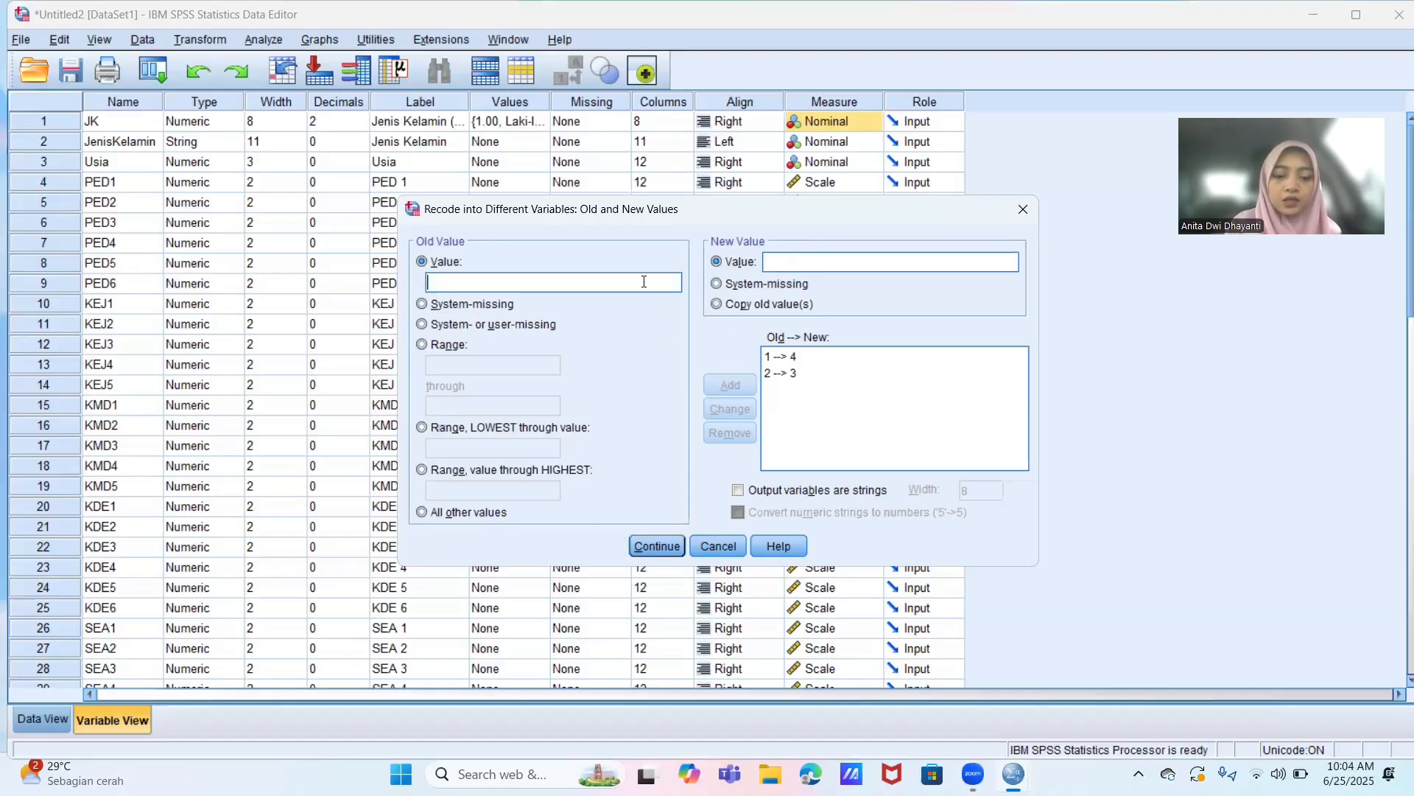
# - Add a rule recoding old value 3 to new value 2
pyautogui.write('3')
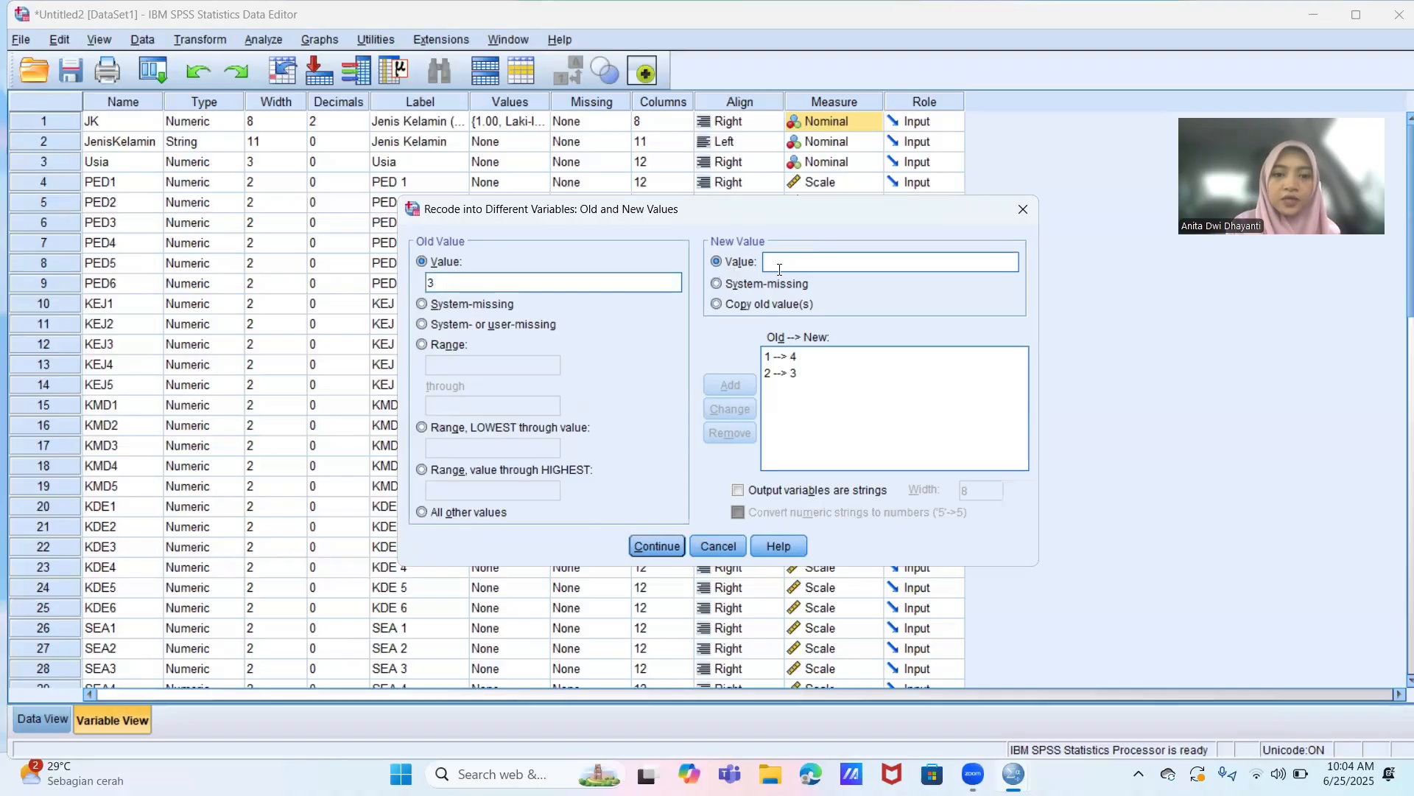
pyautogui.click(779, 269)
pyautogui.write('2')
pyautogui.click(737, 385)
# - Add a rule recoding old value 4 to new value 1
pyautogui.click(634, 286)
pyautogui.write('4')
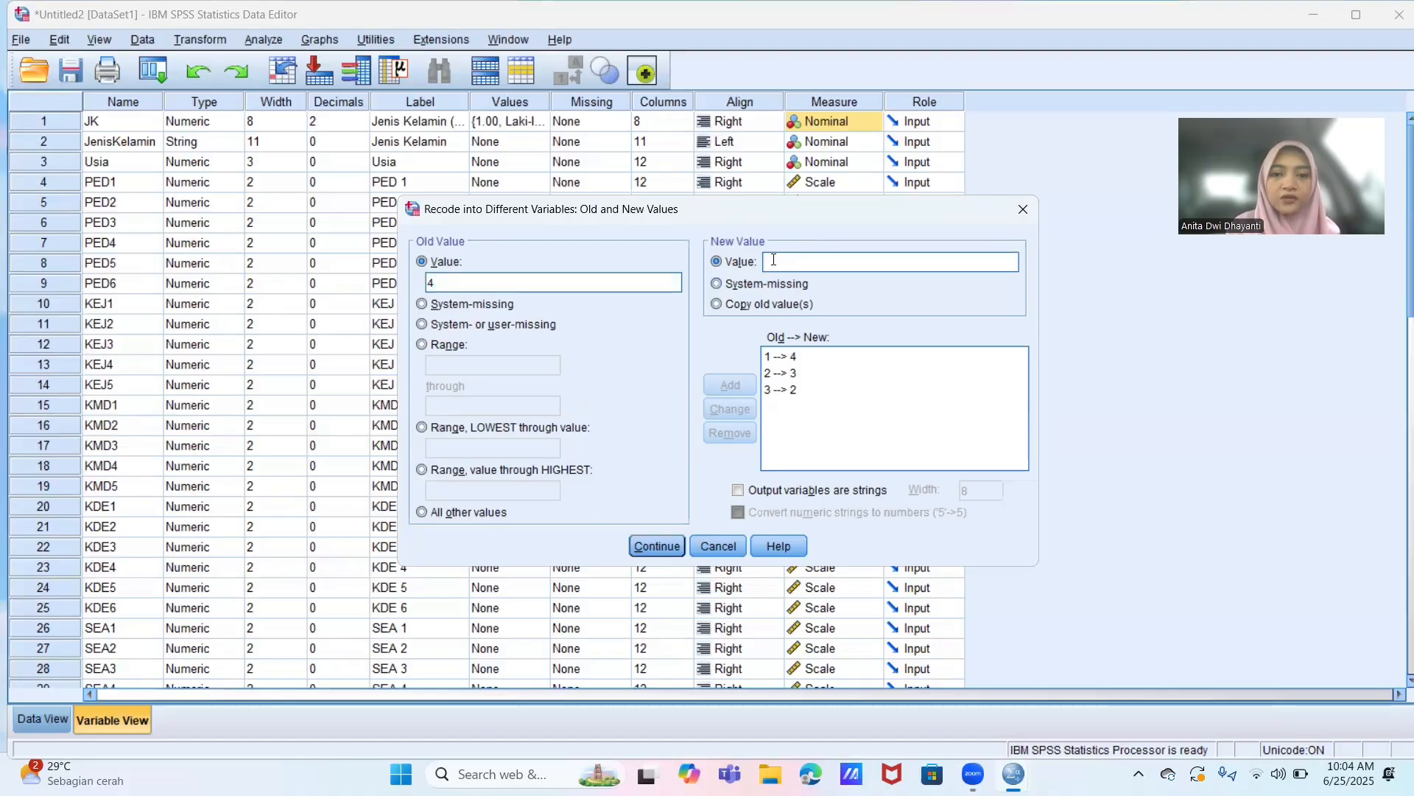
pyautogui.click(773, 261)
pyautogui.write('1')
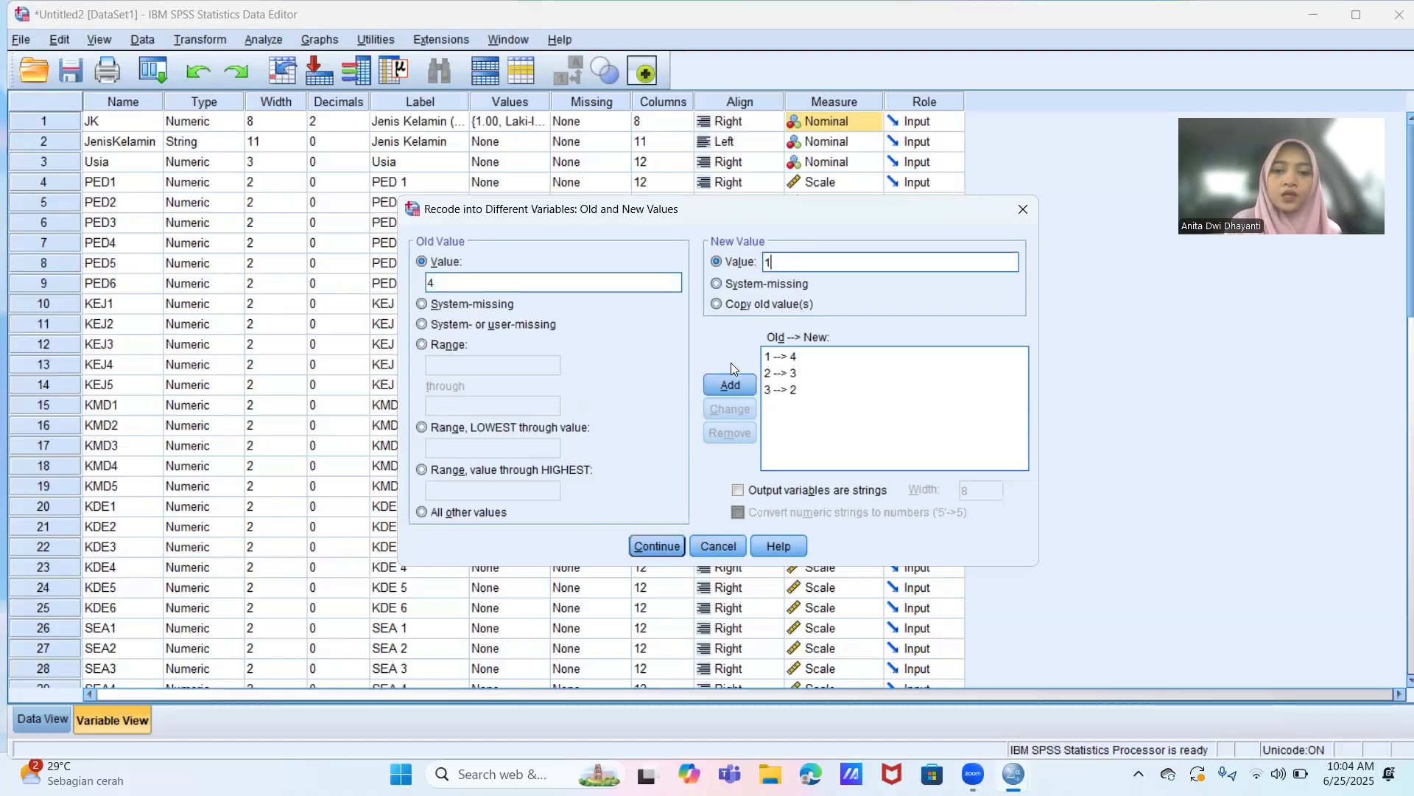
pyautogui.click(730, 384)
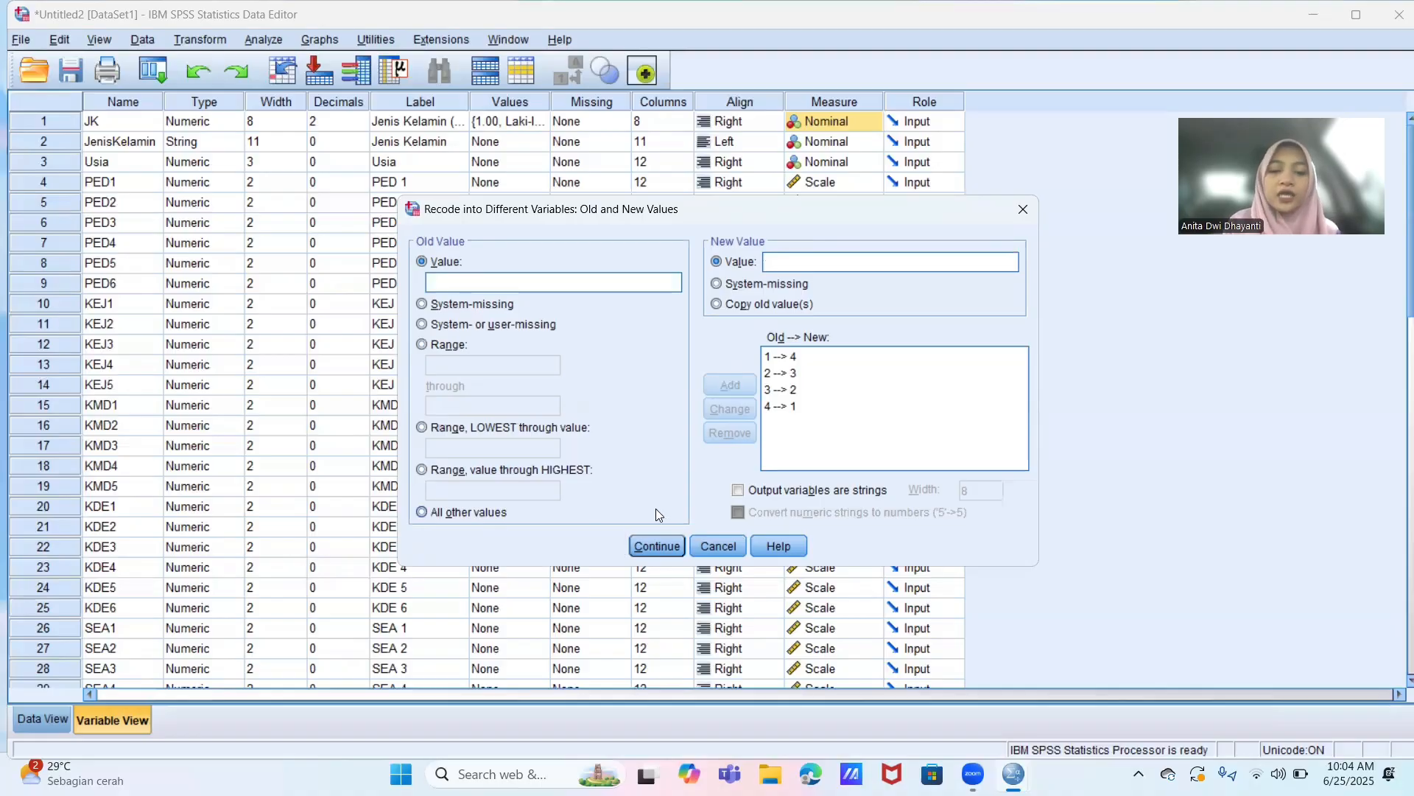
# - Accept the old and new value rules, run the recode, and minimize the output viewer to return to the data editor
pyautogui.click(645, 544)
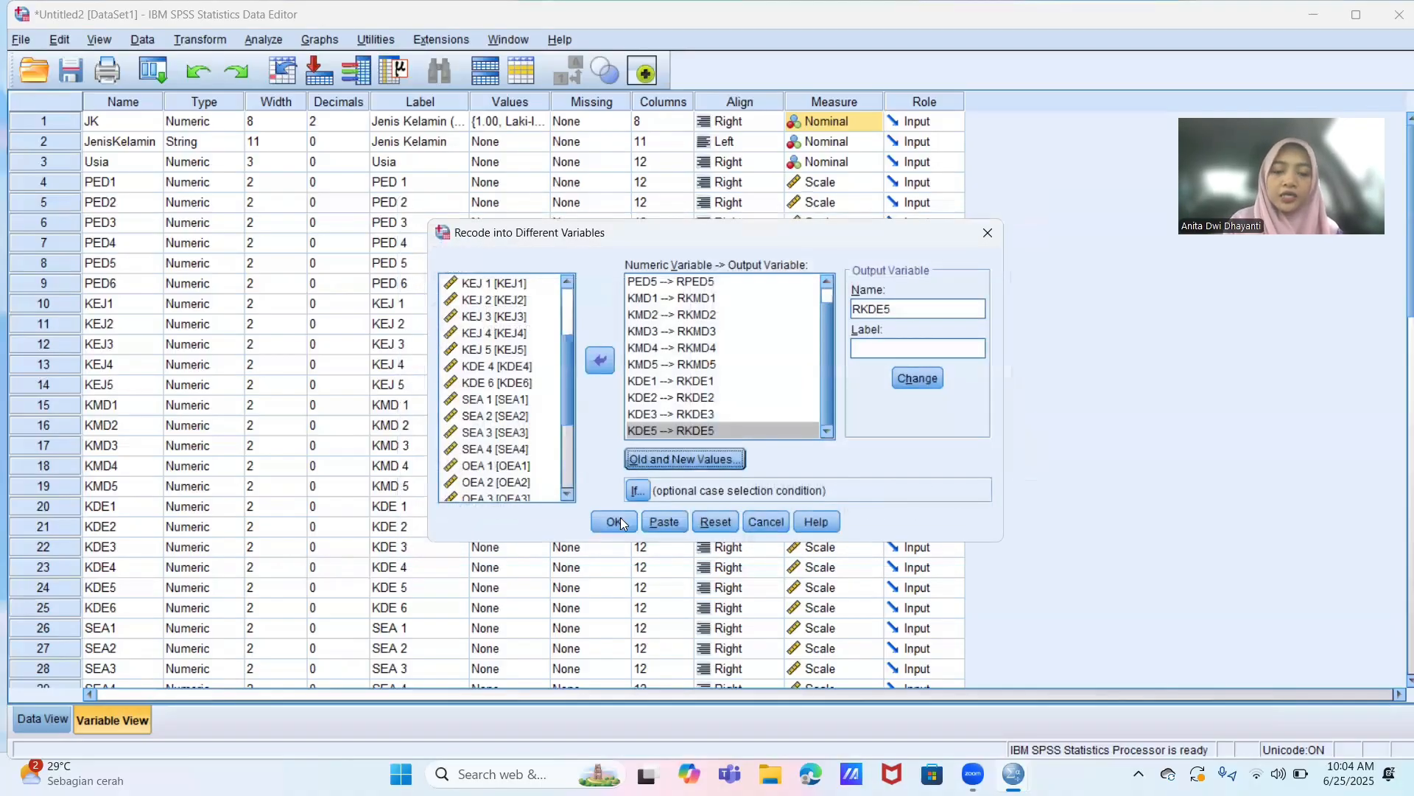
pyautogui.click(620, 517)
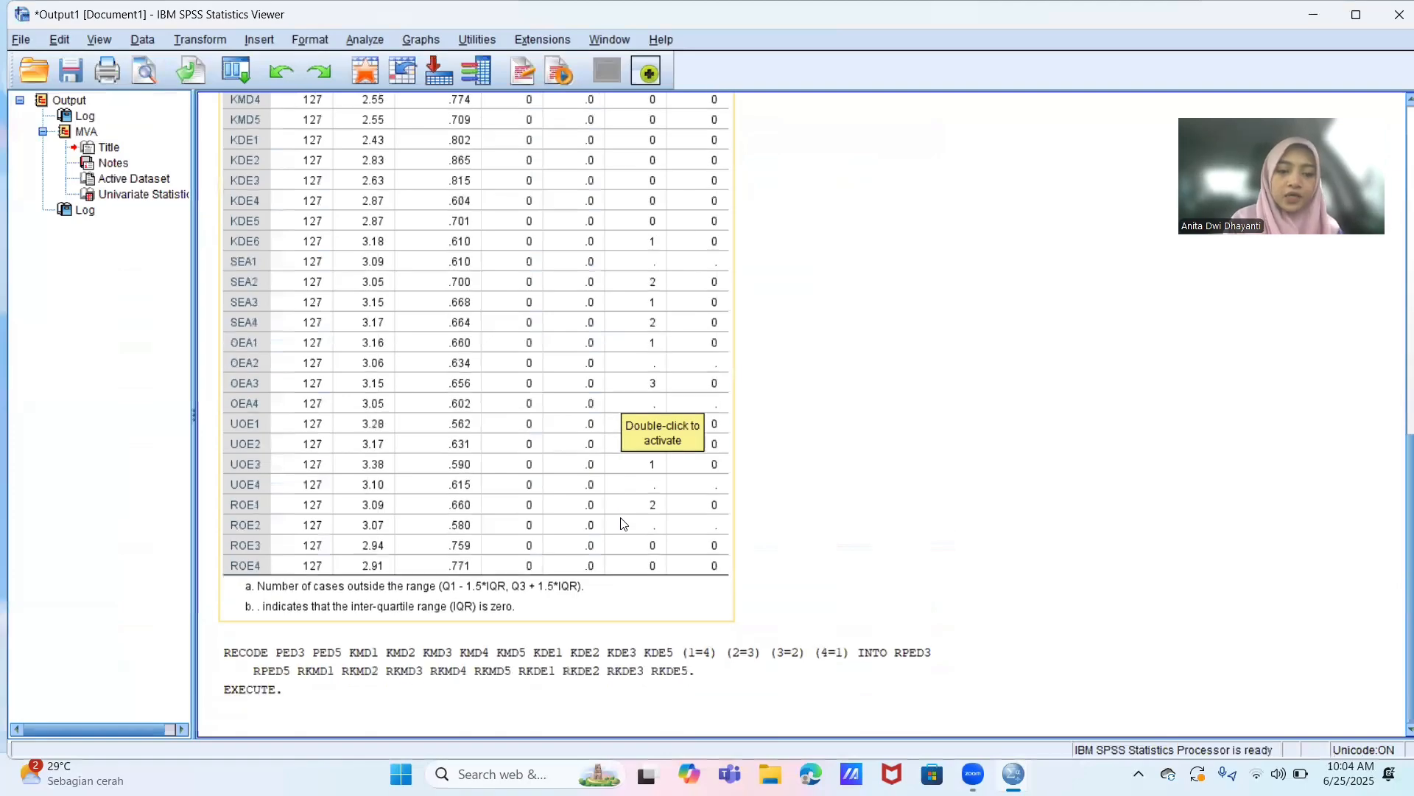
pyautogui.click(1317, 26)
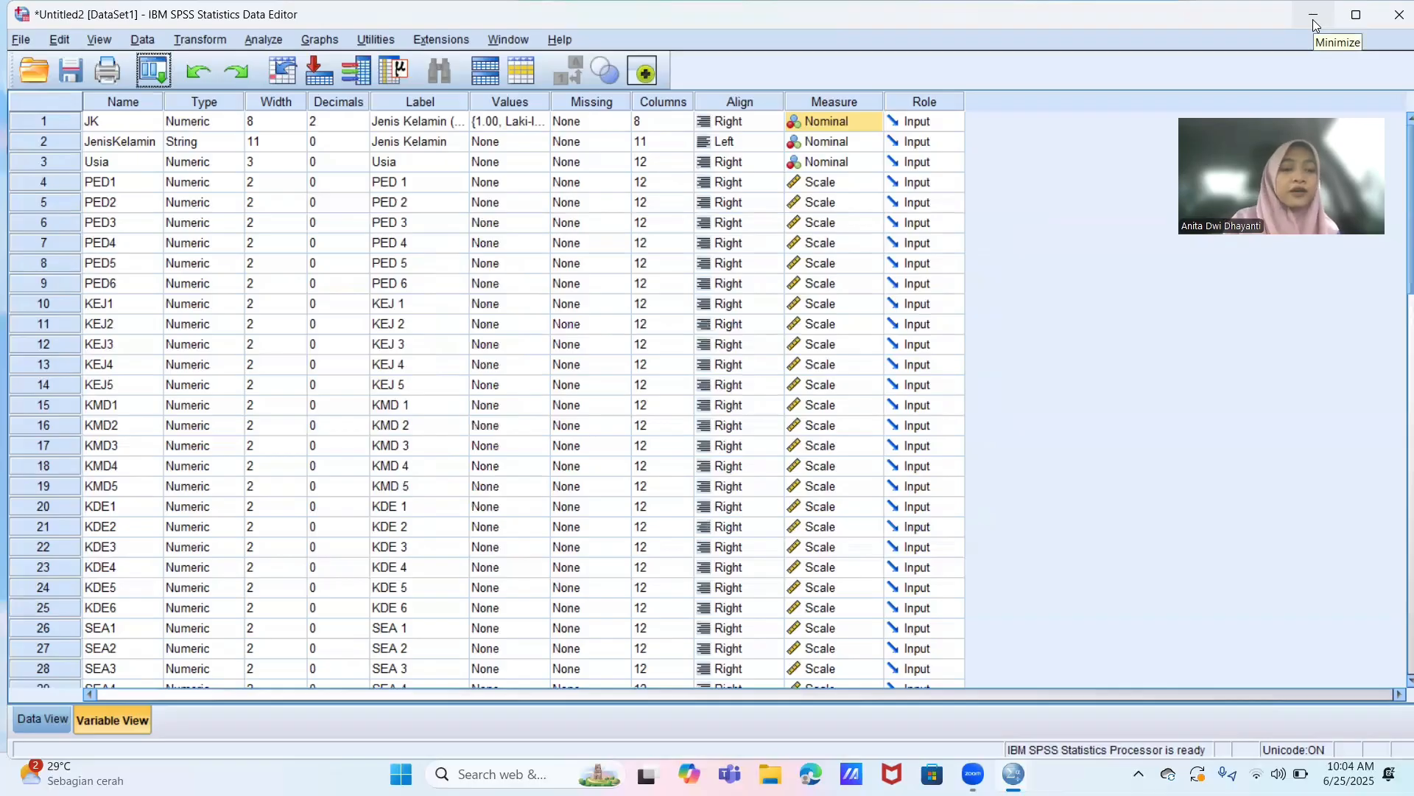
# - Start a Compute Variable operation with KD as the target variable
pyautogui.click(221, 46)
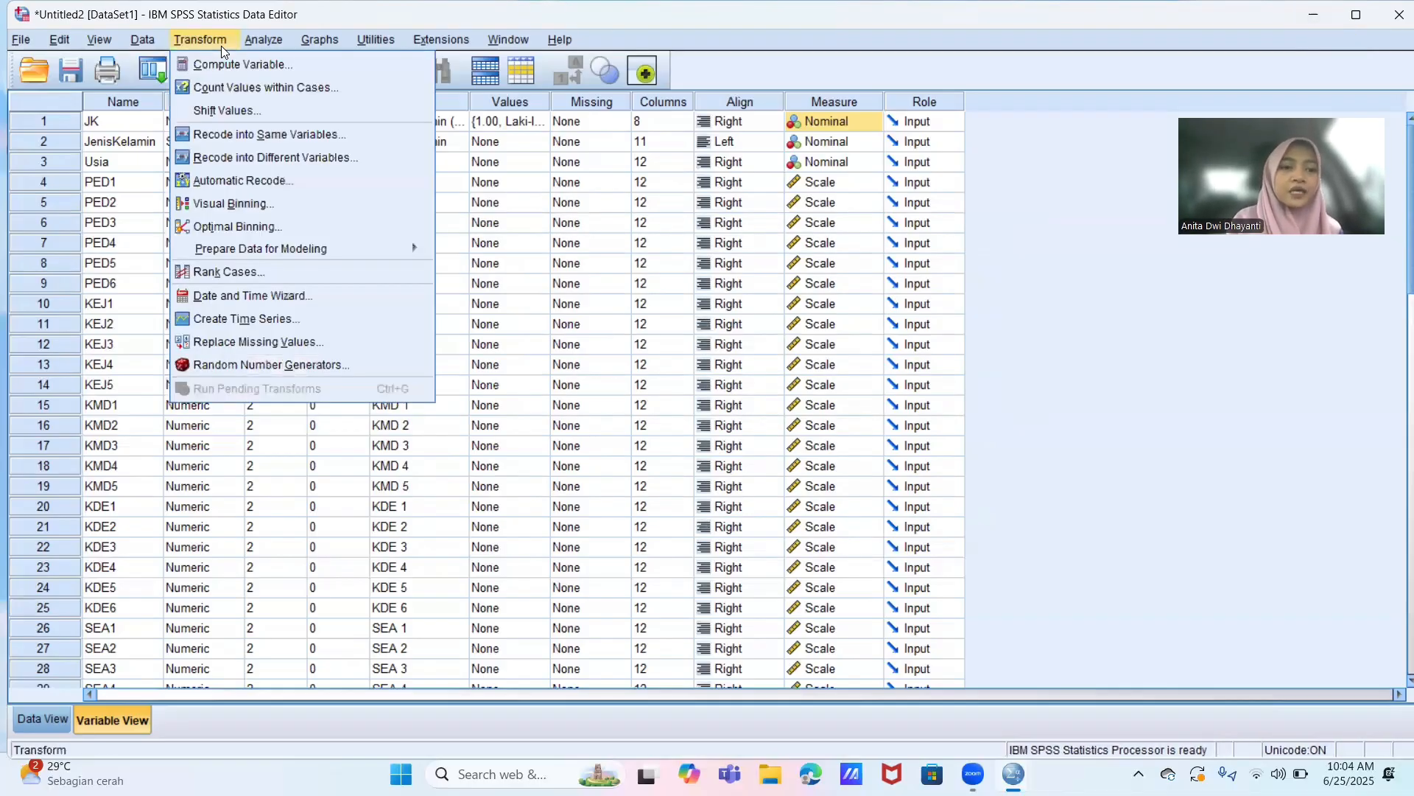
pyautogui.click(234, 64)
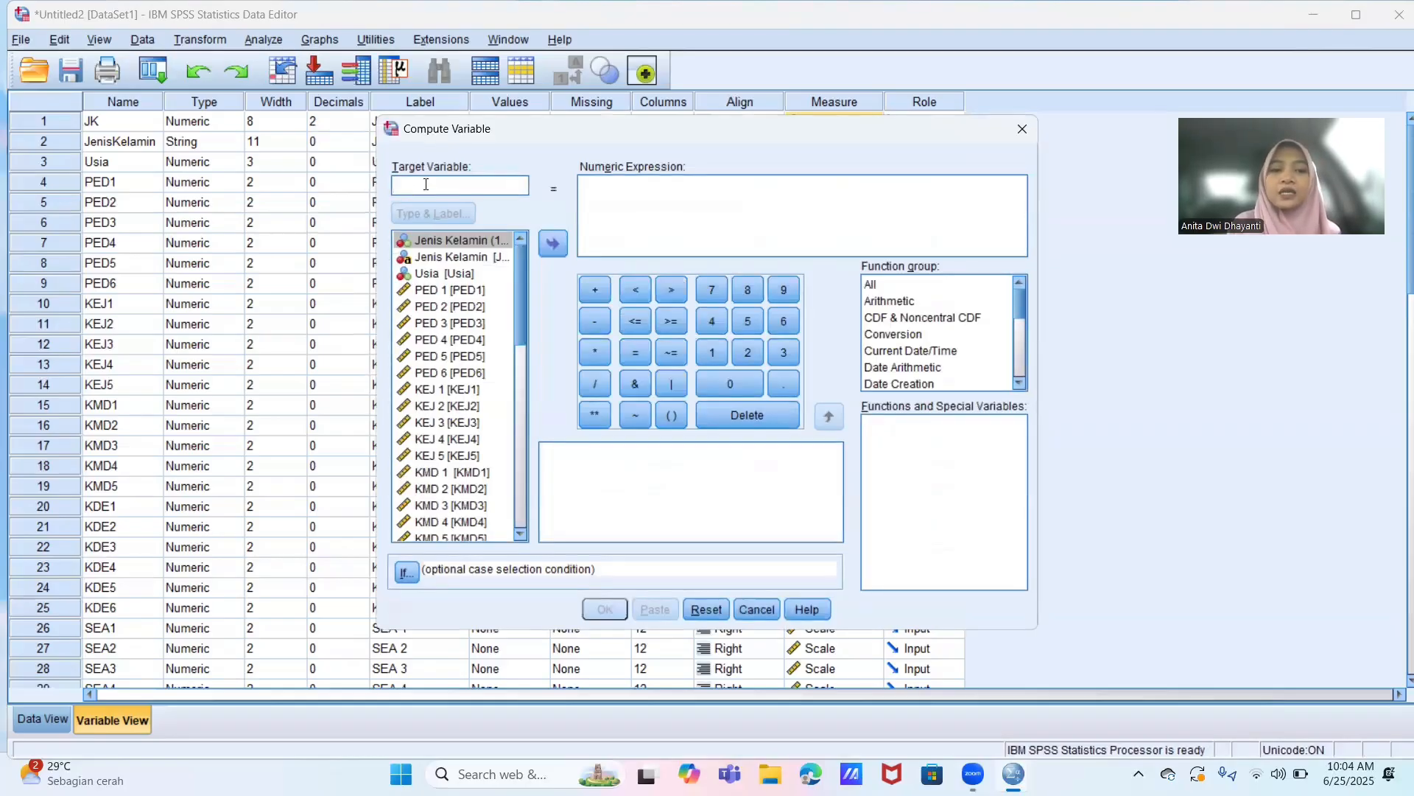
pyautogui.write('K')
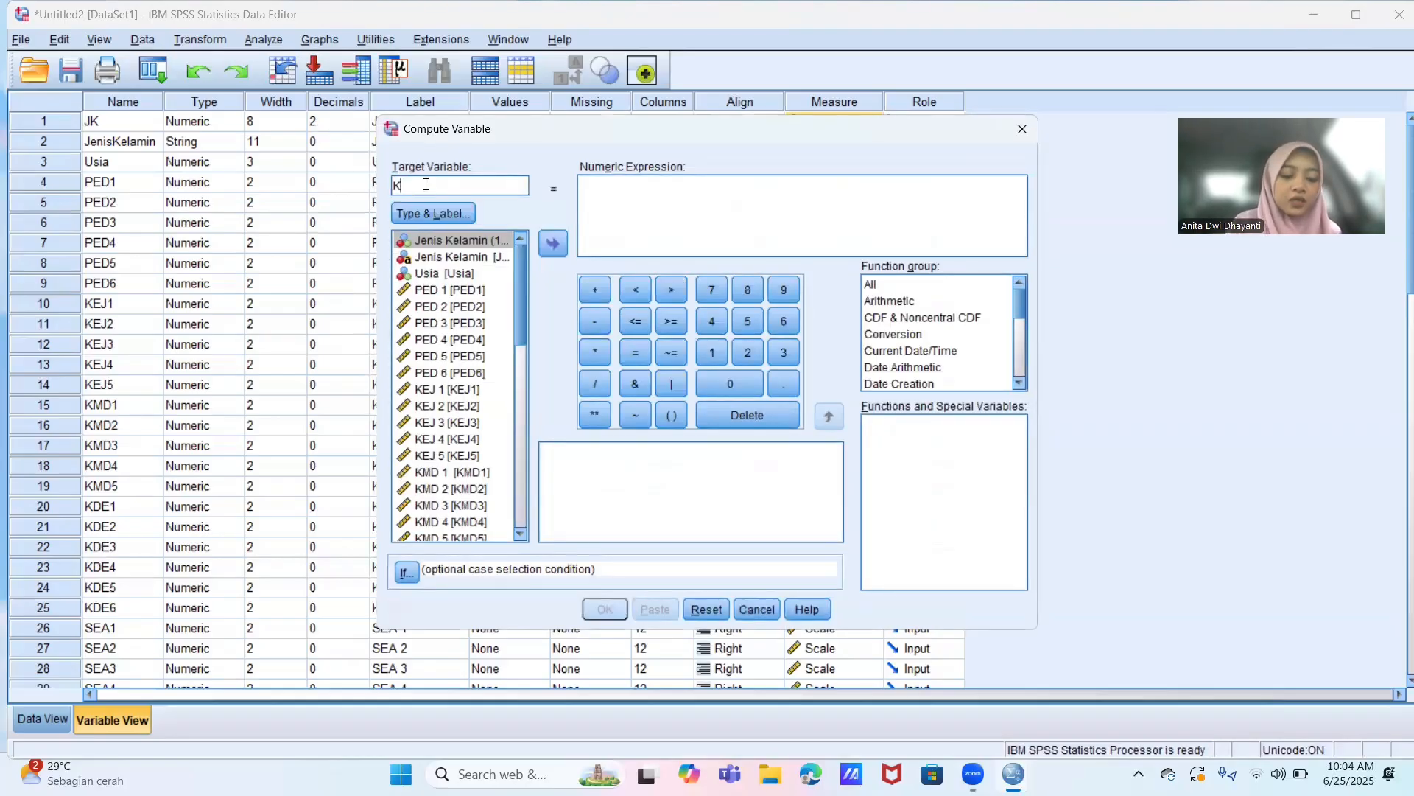
pyautogui.write('D')
# - Insert the statistical Mean function into the numeric expression and remove its placeholder arguments, leaving empty parentheses
pyautogui.scroll(-5, 905, 337)
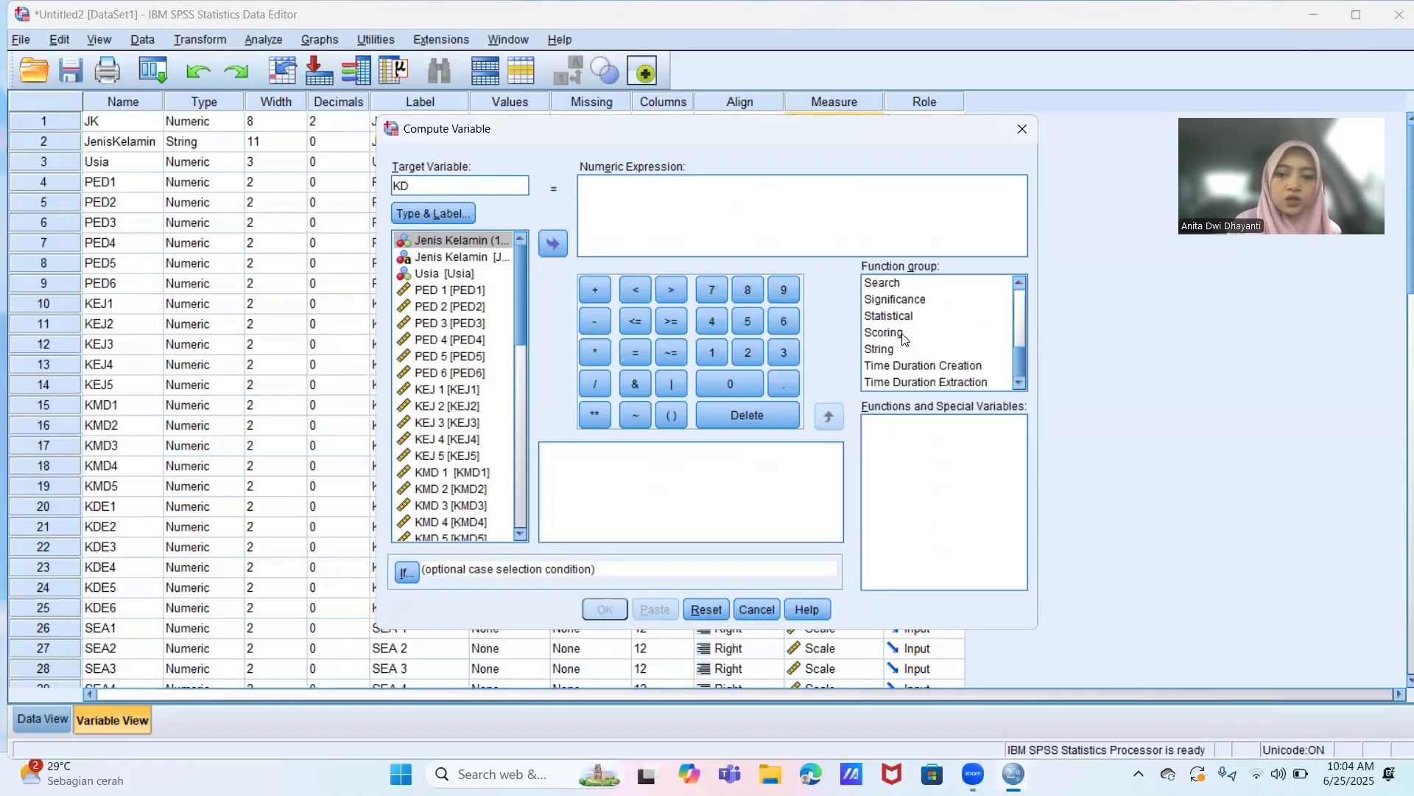
pyautogui.click(912, 319)
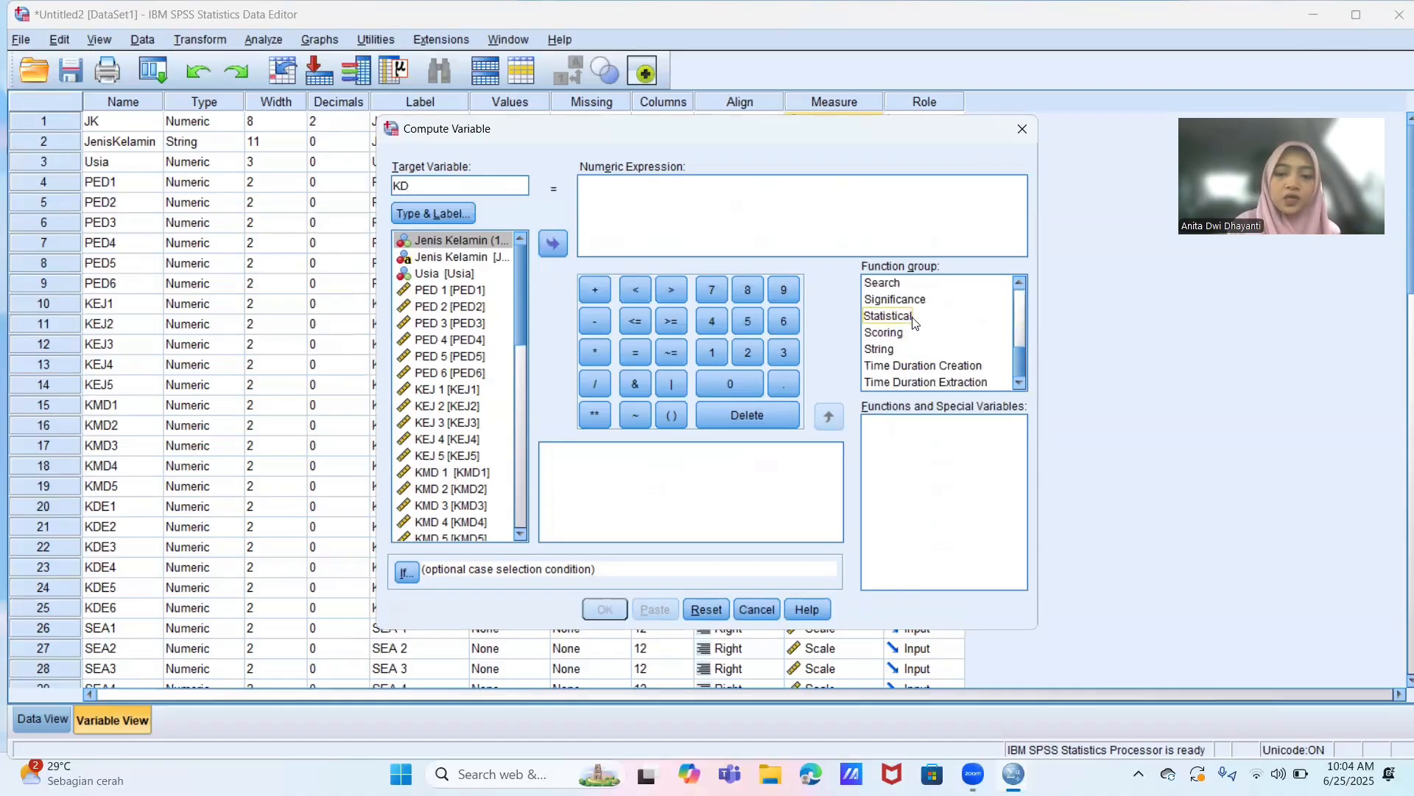
pyautogui.click(914, 322)
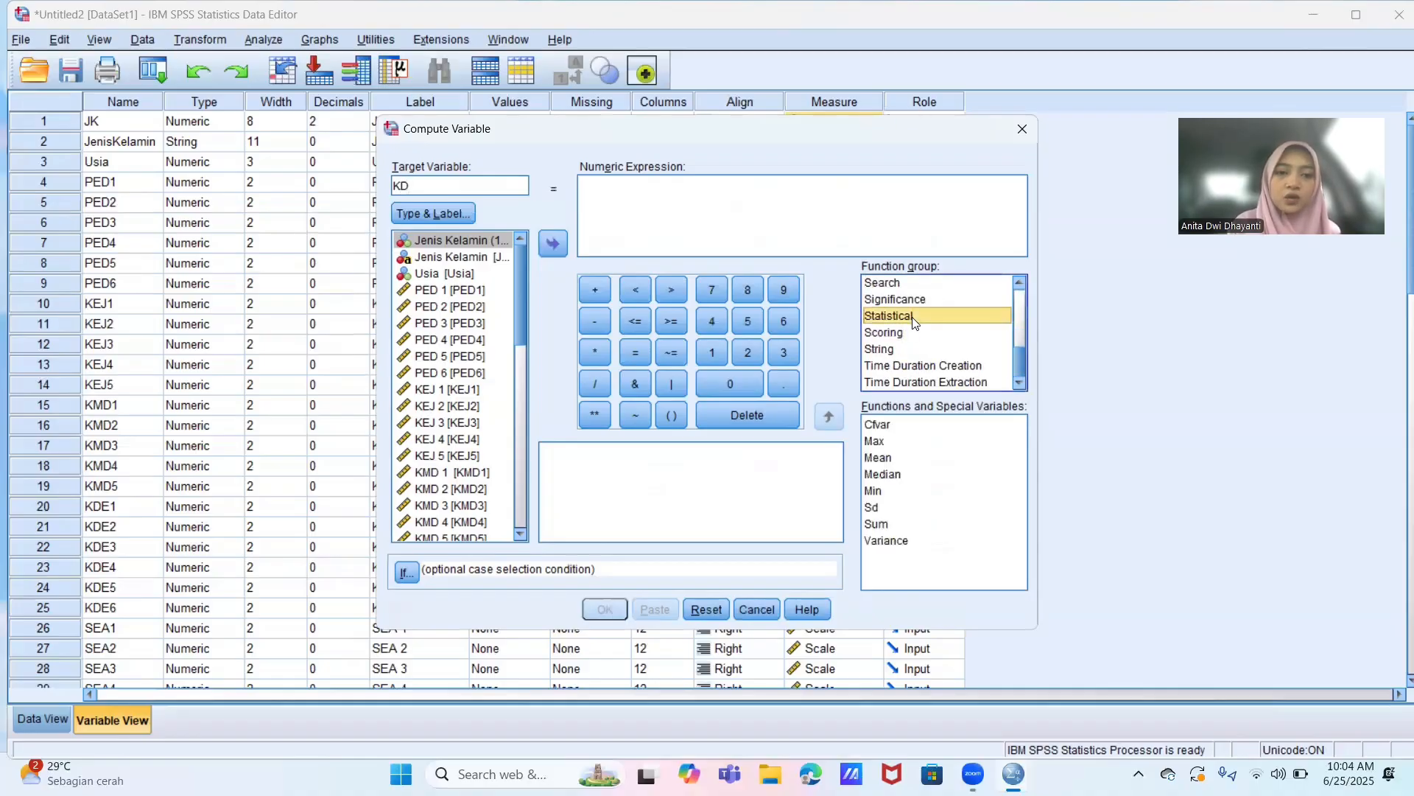
pyautogui.click(896, 460)
pyautogui.click(896, 461)
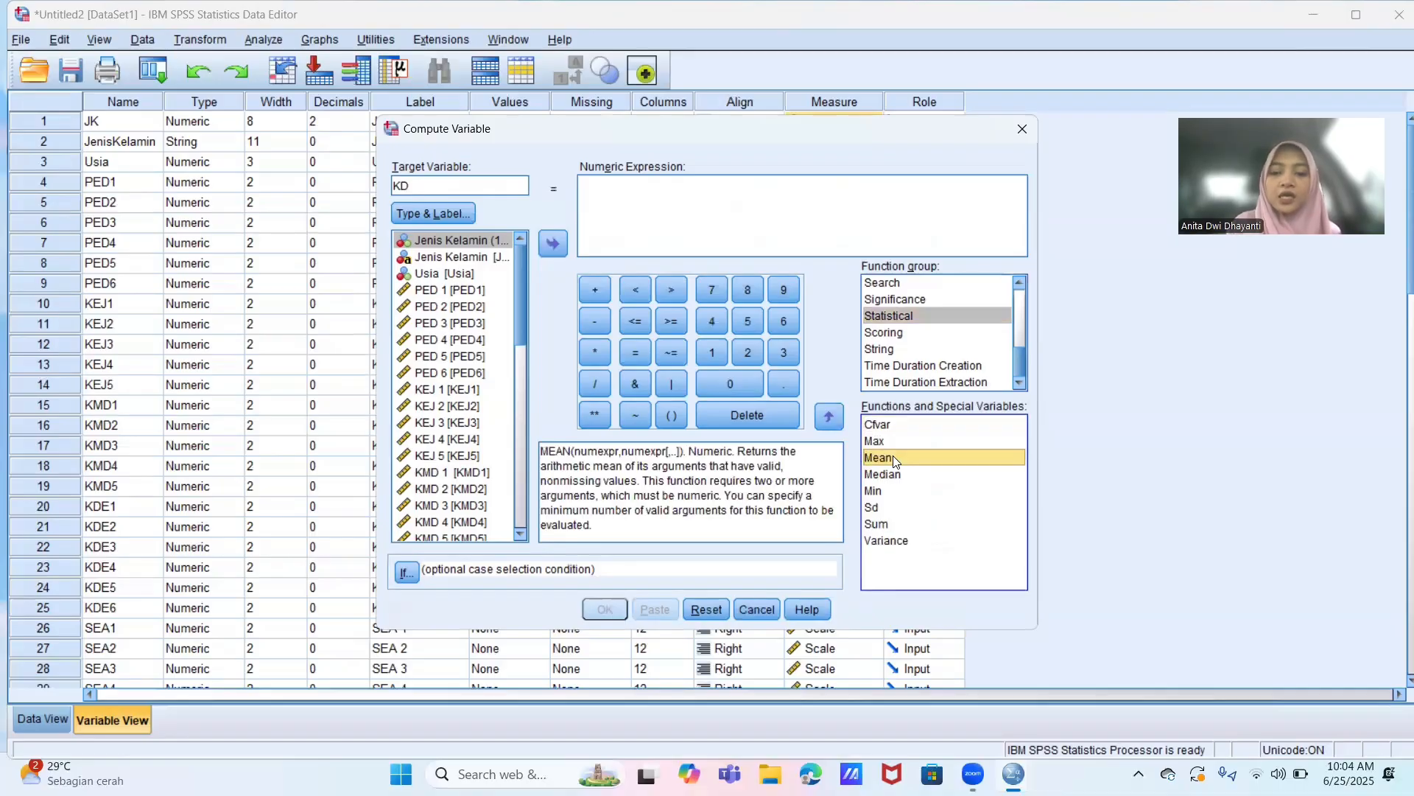
pyautogui.doubleClick(896, 460)
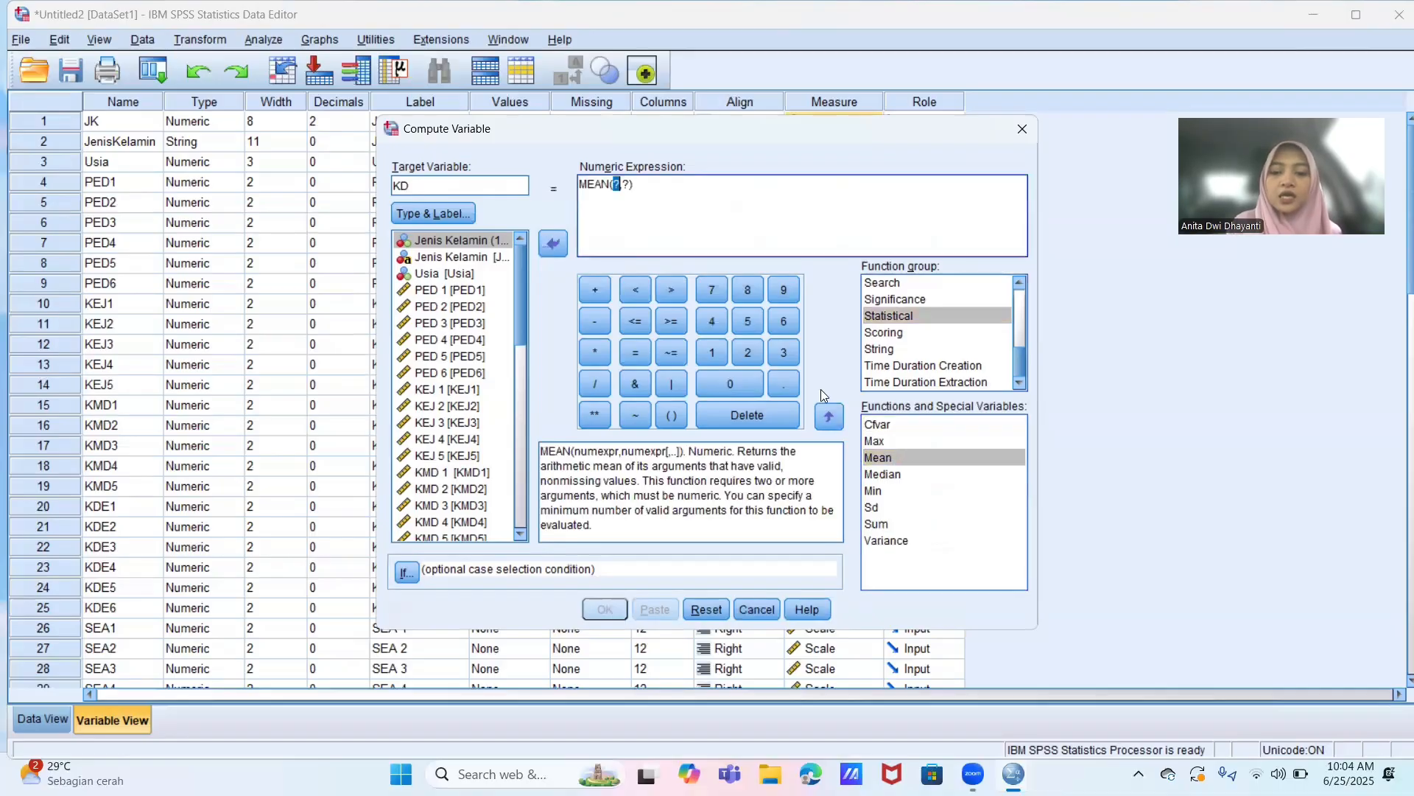
pyautogui.click(626, 186)
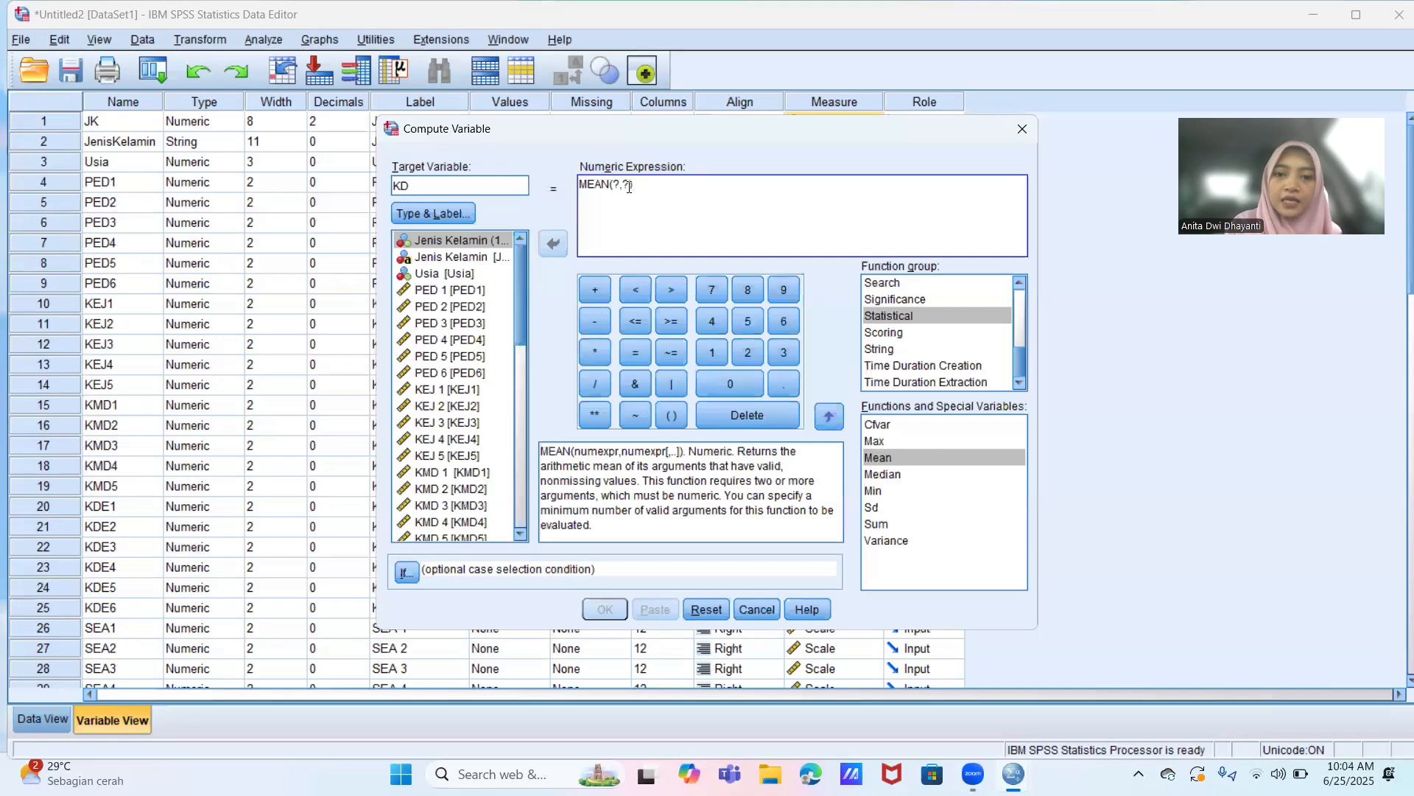
pyautogui.press('BackSpace')
pyautogui.press('BackSpace')
pyautogui.press('BackSpace')
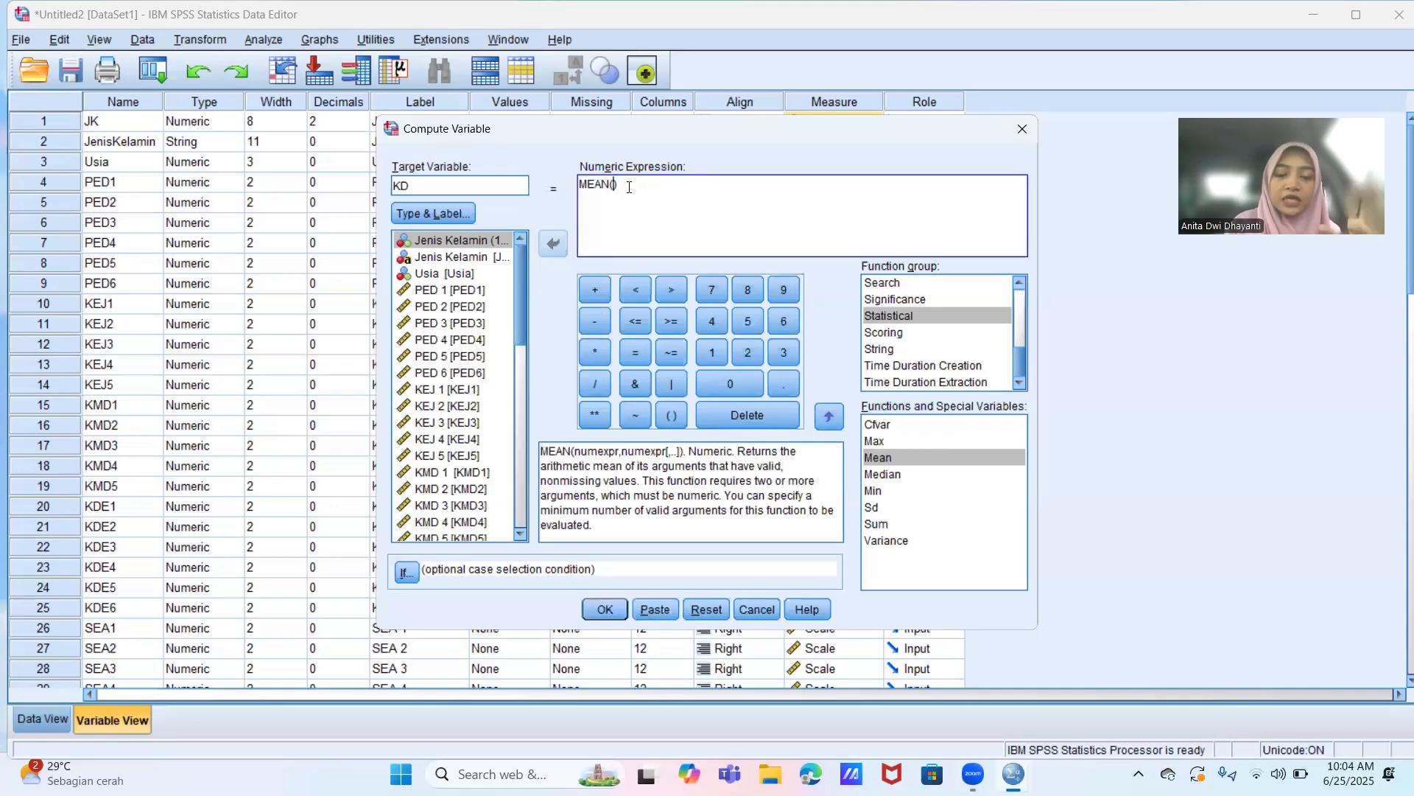
# - Add PED1, PED2 and the reverse-coded RPED3 as comma-separated arguments of the MEAN function
pyautogui.click(487, 295)
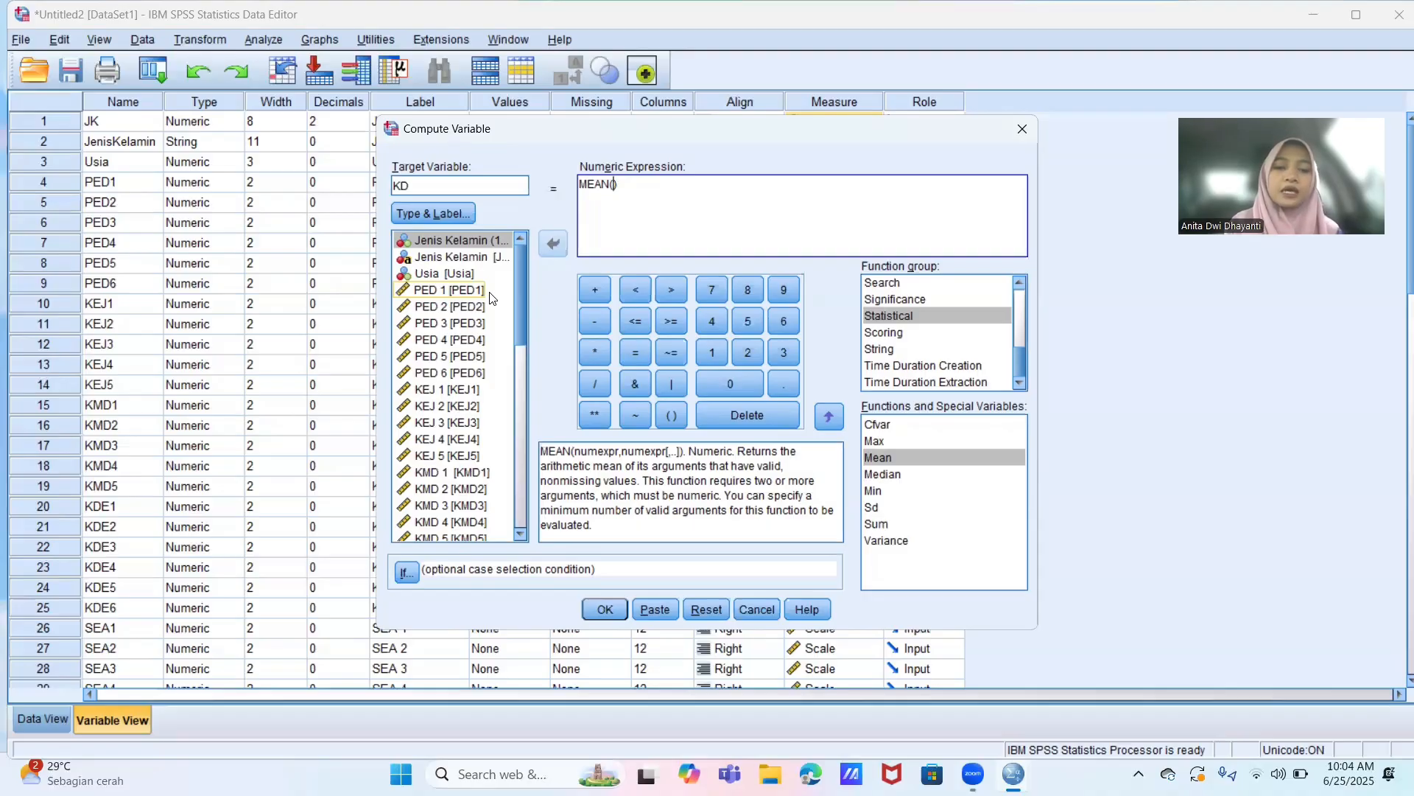
pyautogui.doubleClick(491, 297)
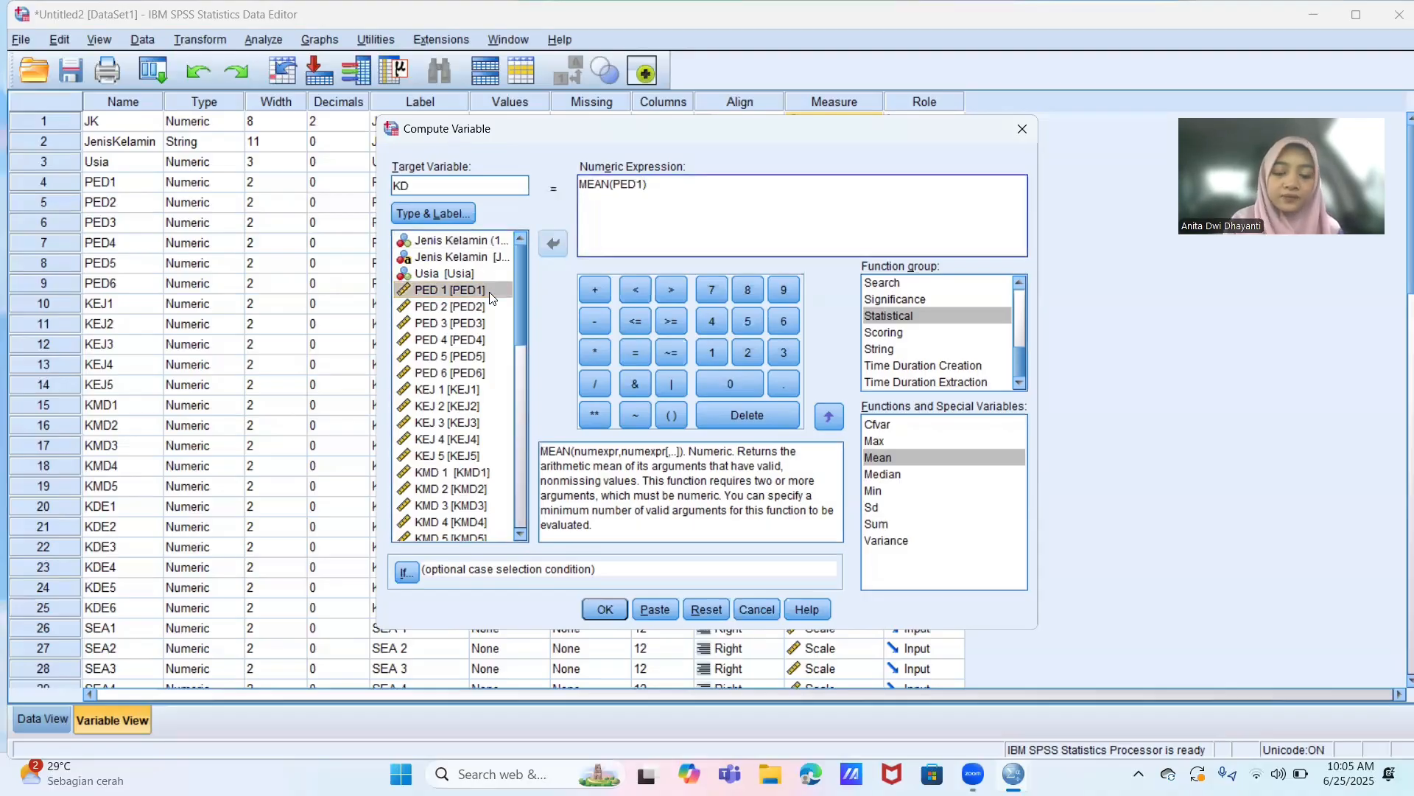
pyautogui.write(',')
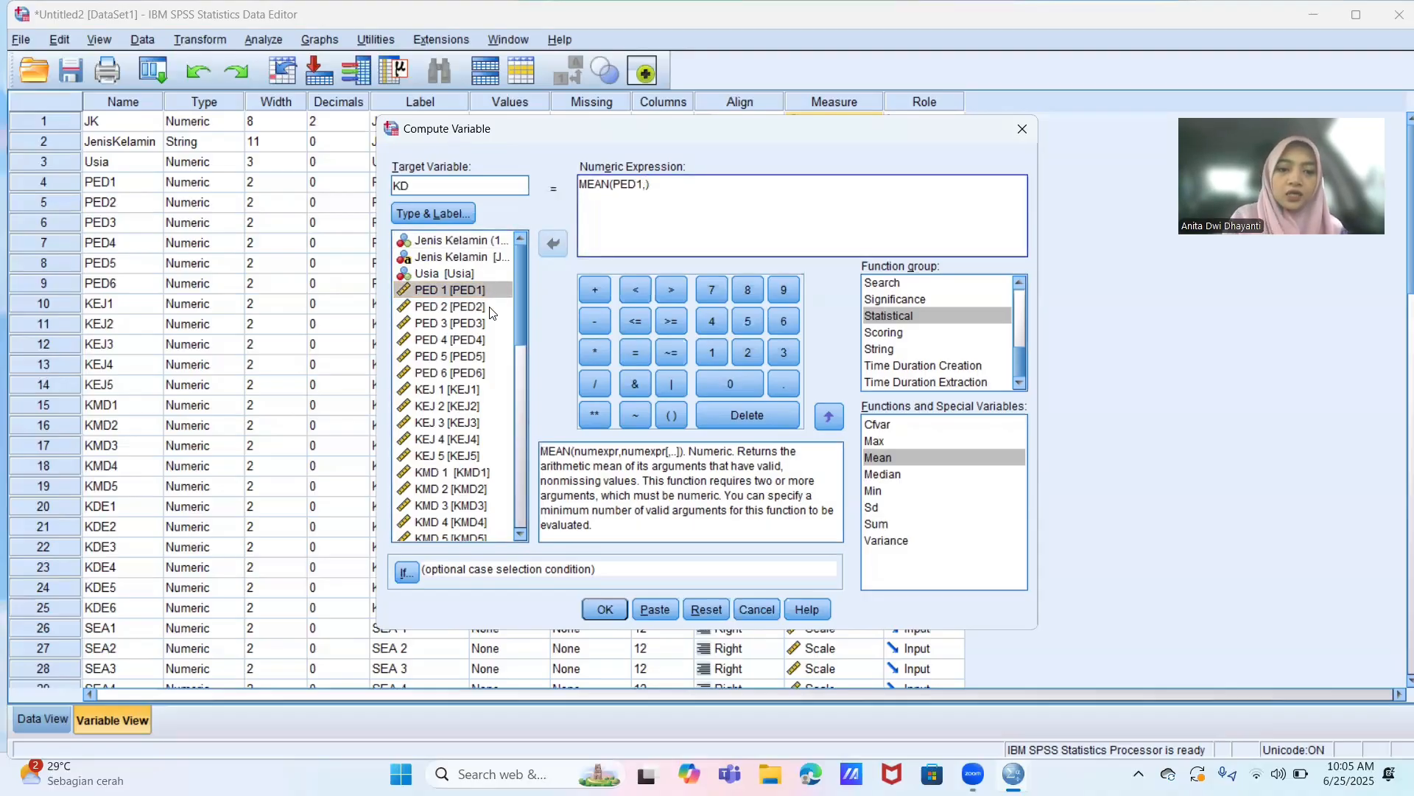
pyautogui.doubleClick(490, 309)
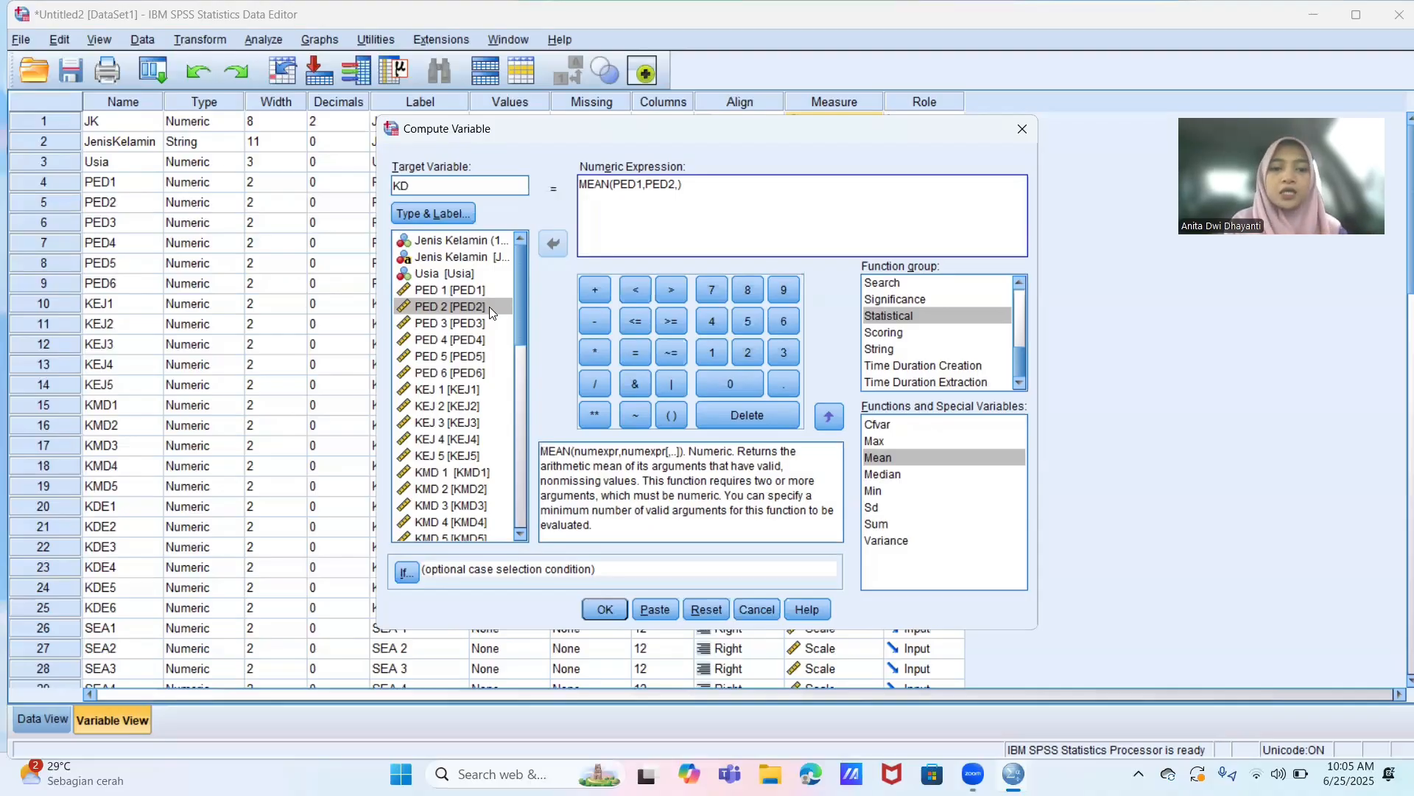
pyautogui.scroll(-10, 489, 306)
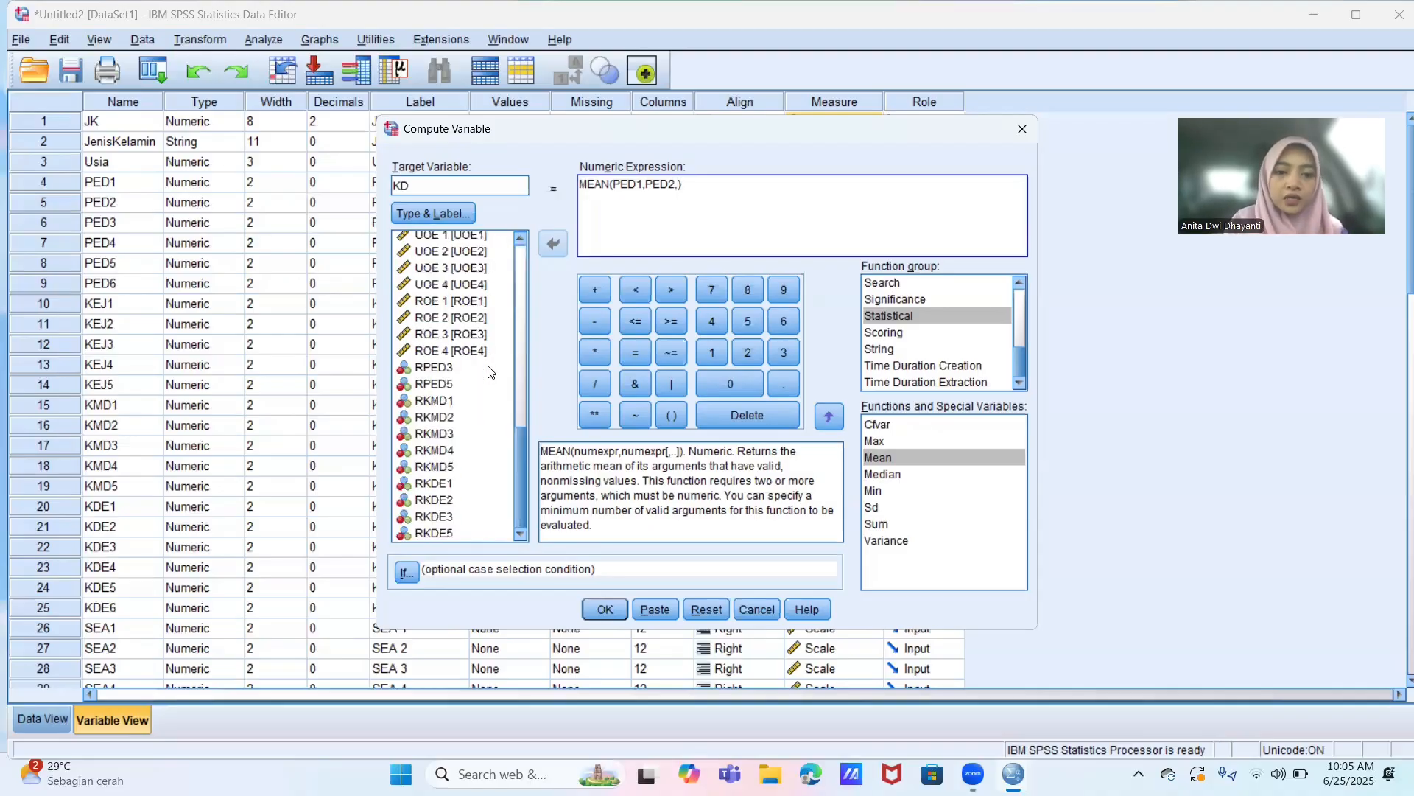
pyautogui.doubleClick(489, 369)
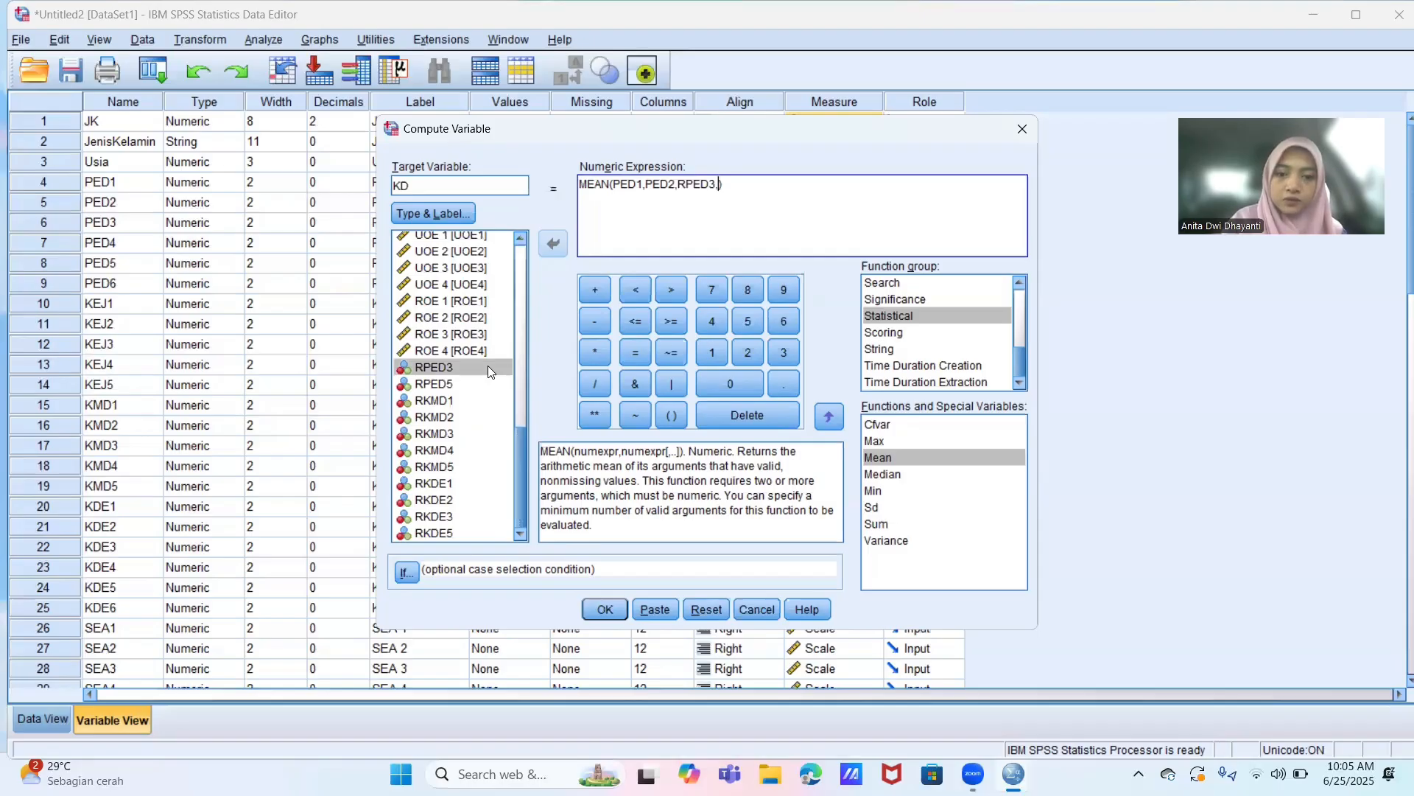
# - Extend the MEAN arguments with PED4, the reverse-coded RPED5 and PED6, separated by commas
pyautogui.scroll(8, 488, 365)
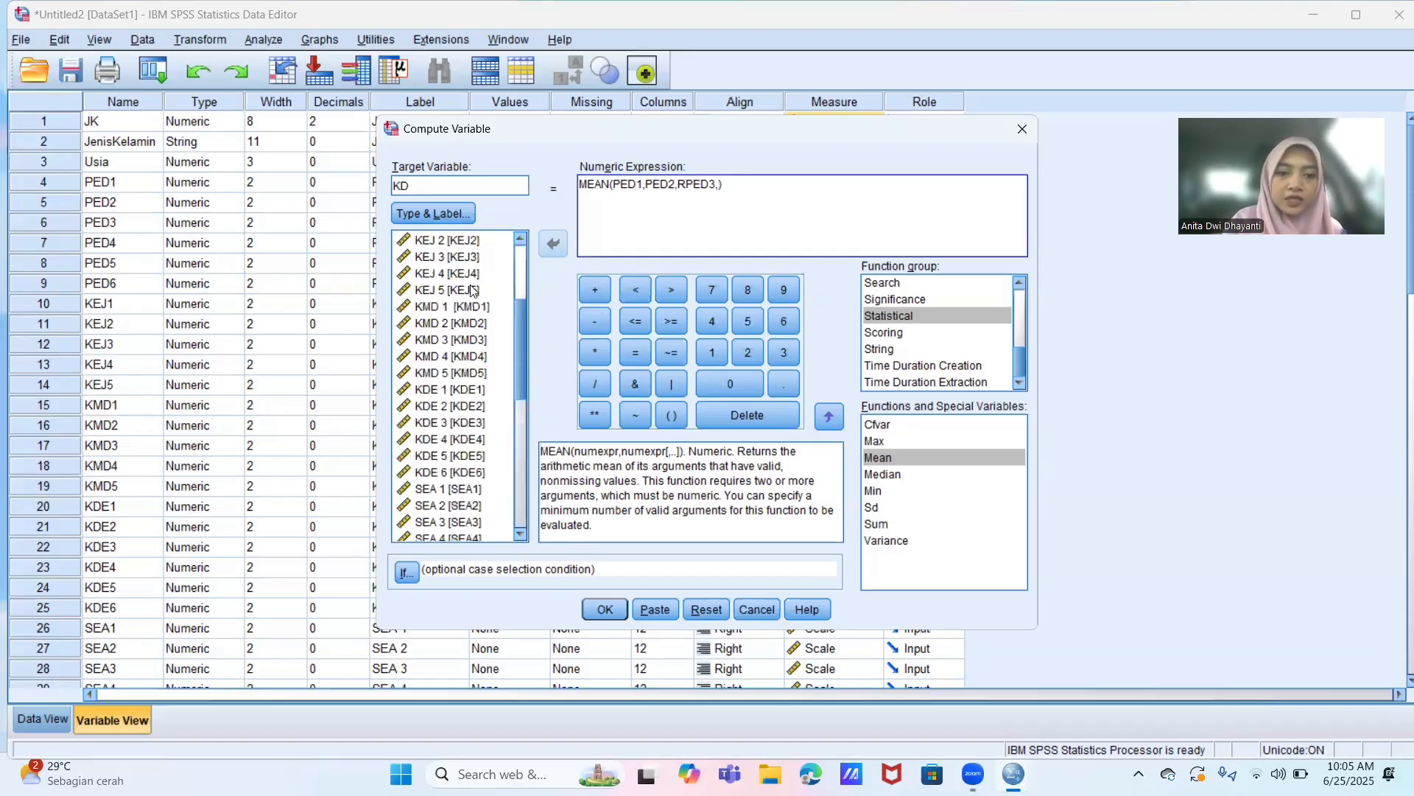
pyautogui.scroll(3, 472, 372)
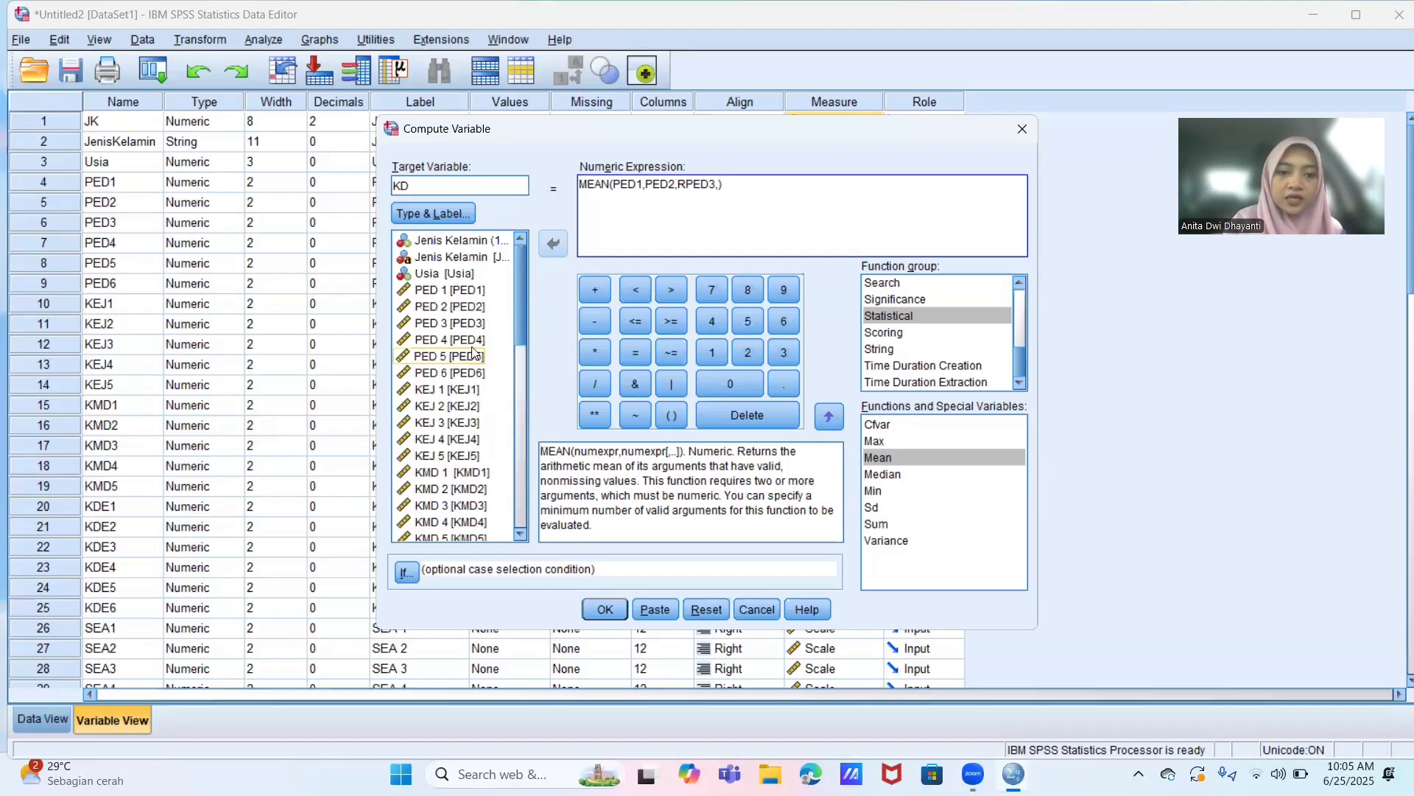
pyautogui.click(471, 344)
pyautogui.doubleClick(472, 341)
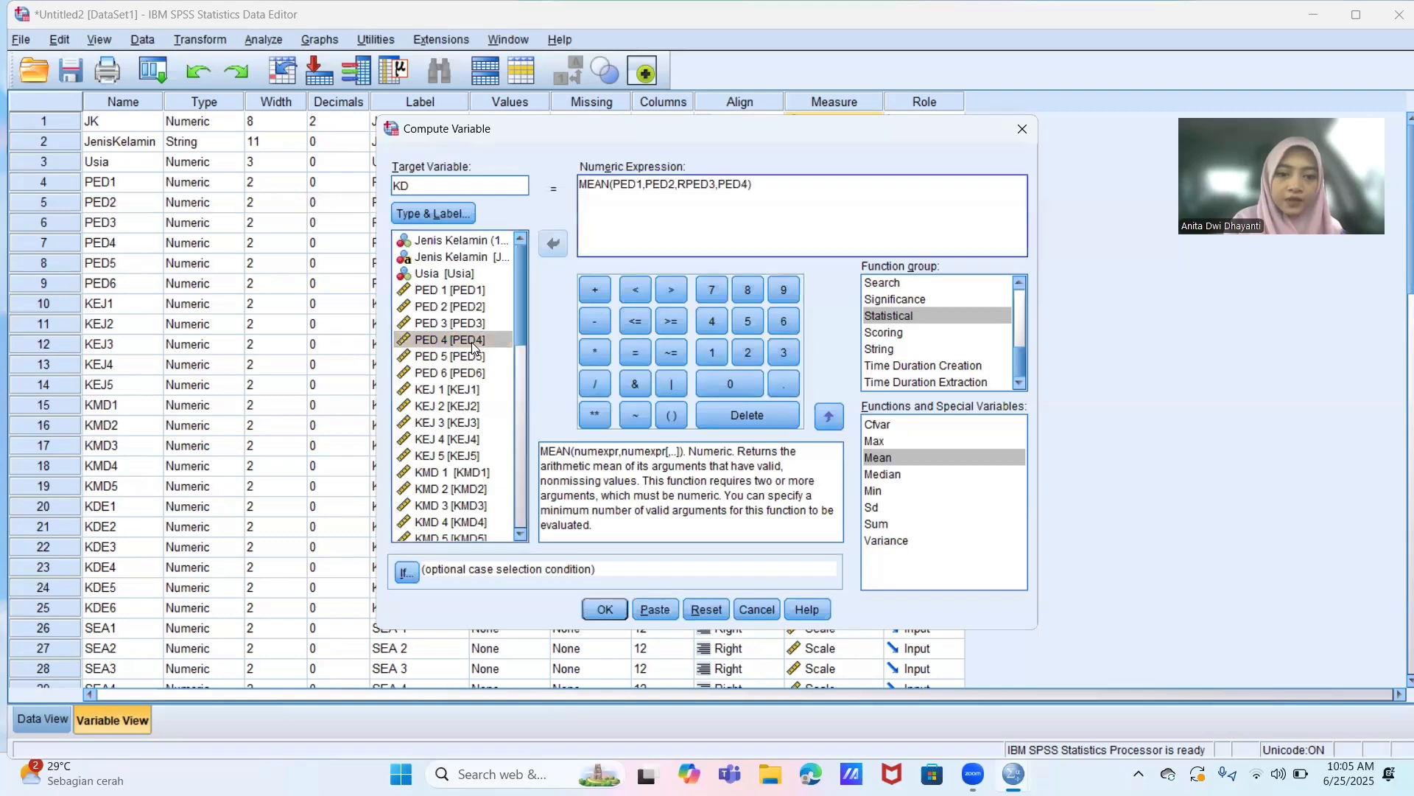
pyautogui.scroll(-10, 472, 394)
pyautogui.write(',')
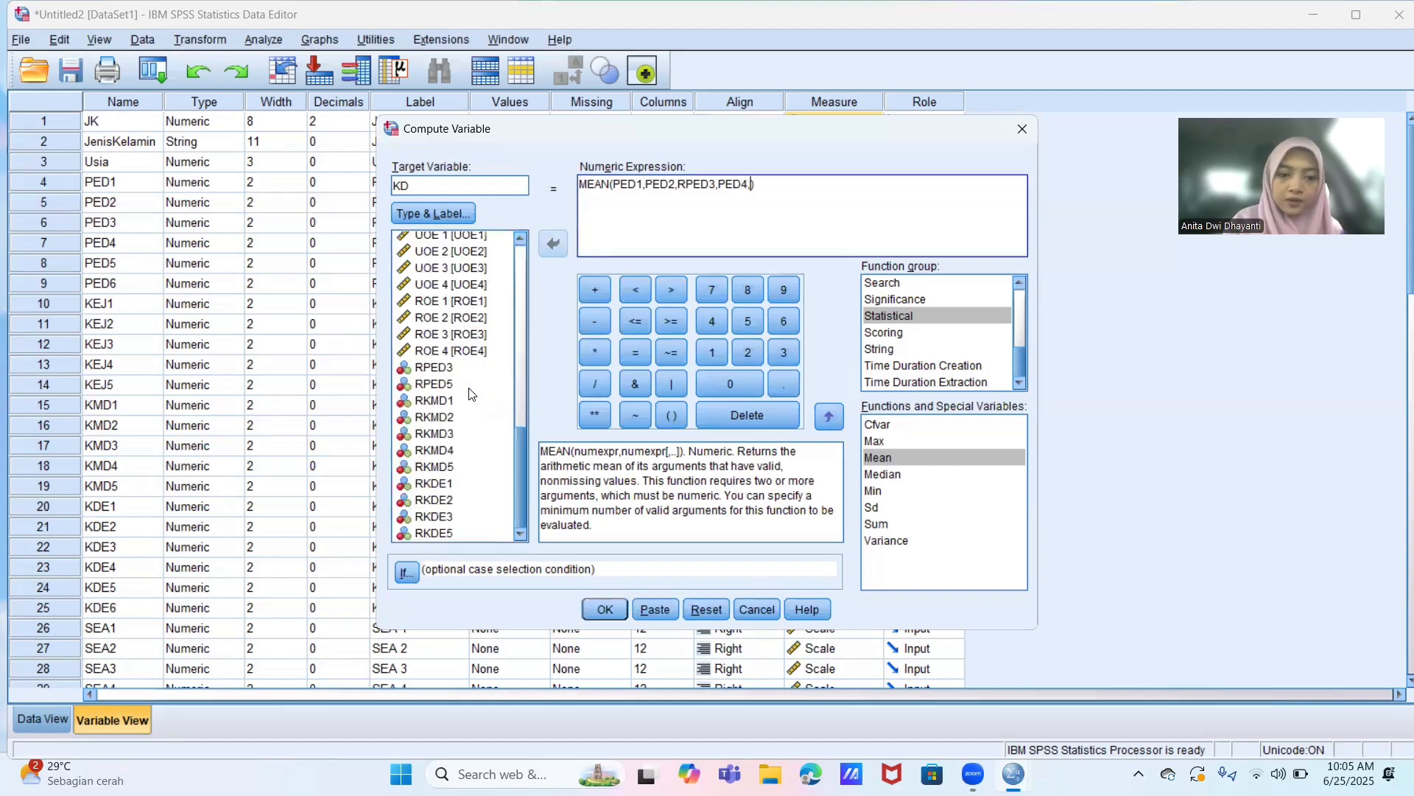
pyautogui.click(469, 389)
pyautogui.doubleClick(469, 388)
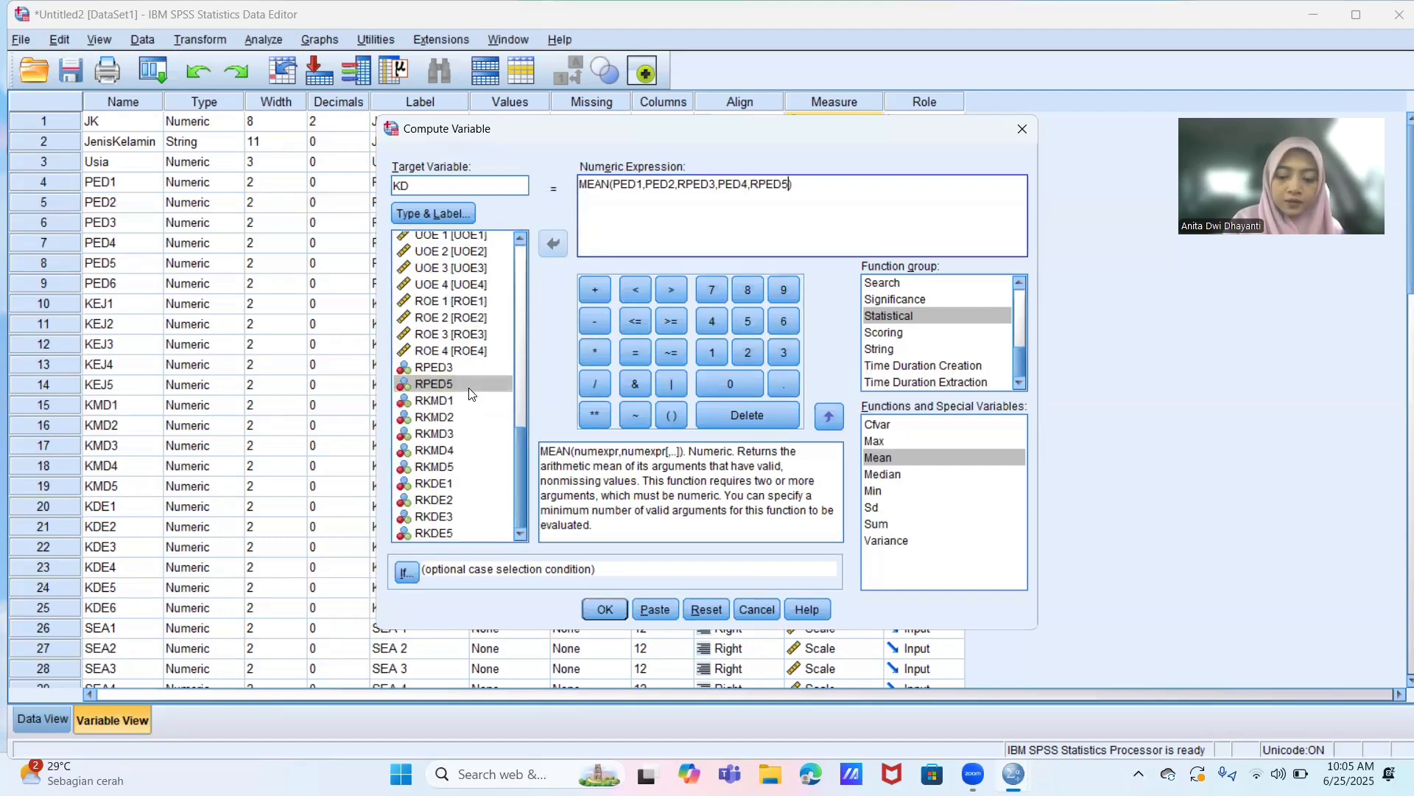
pyautogui.write(',')
pyautogui.scroll(10, 473, 372)
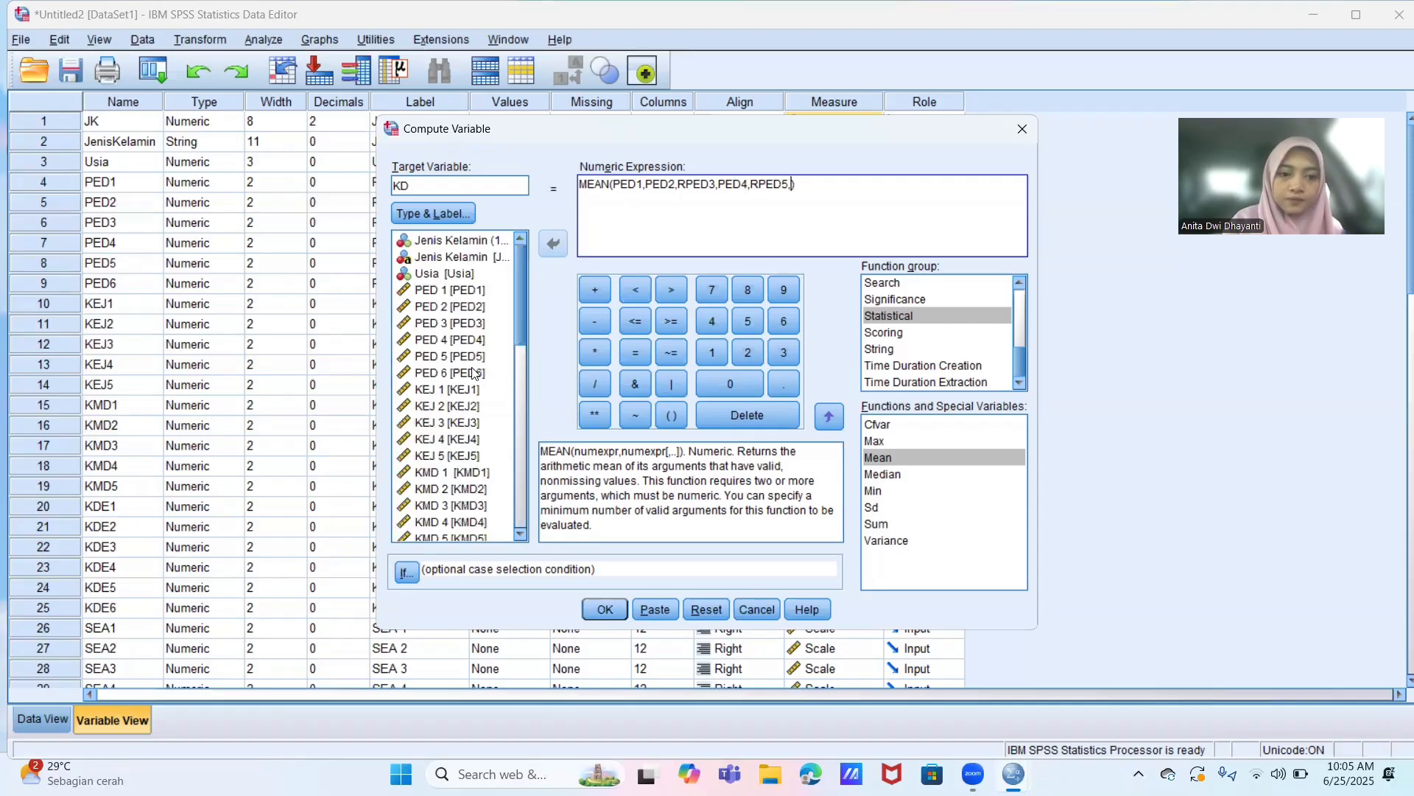
pyautogui.click(473, 372)
pyautogui.doubleClick(473, 372)
pyautogui.write(',')
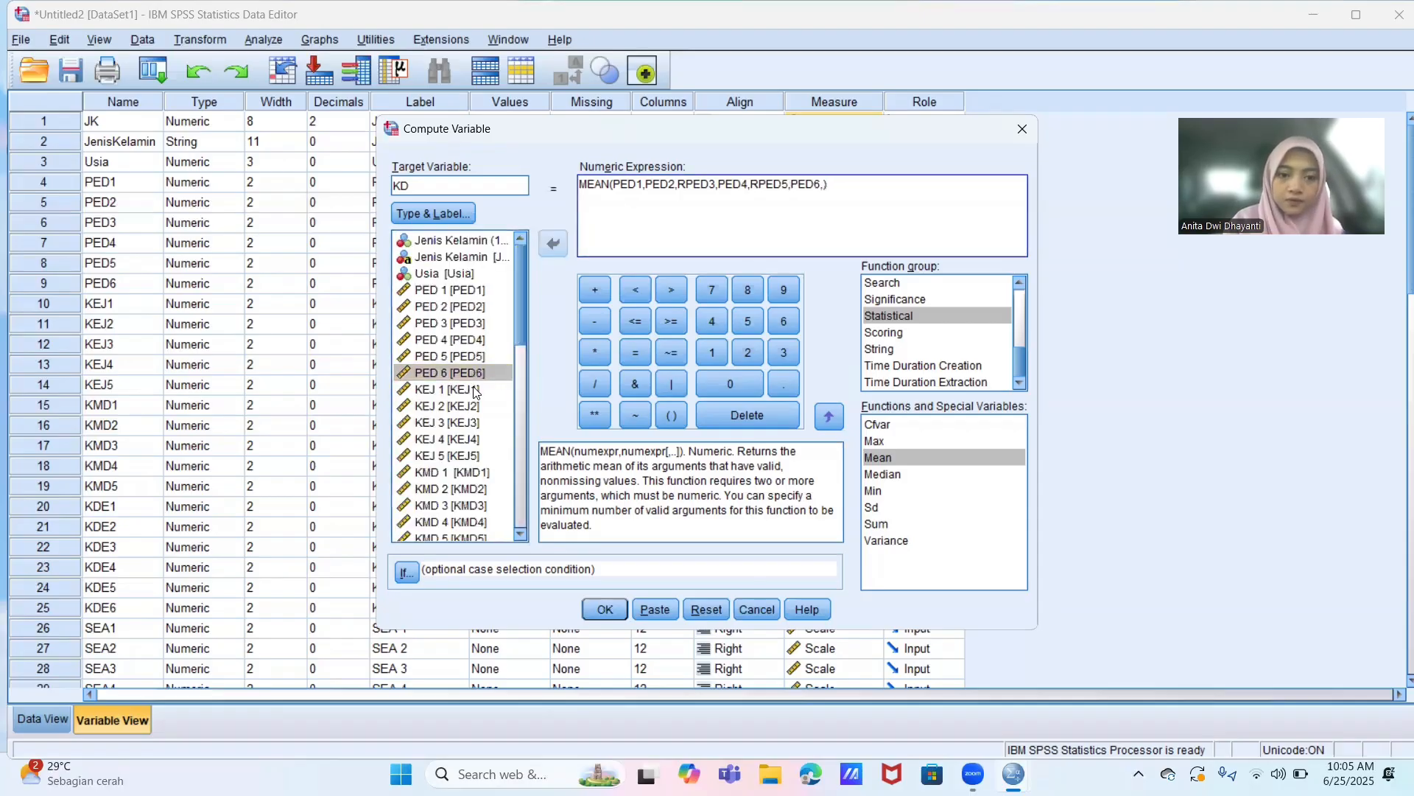
# - Append KEJ1, KEJ2, KEJ3, KEJ4 and KEJ5 to the MEAN arguments, each followed by a comma
pyautogui.doubleClick(473, 389)
pyautogui.write(',')
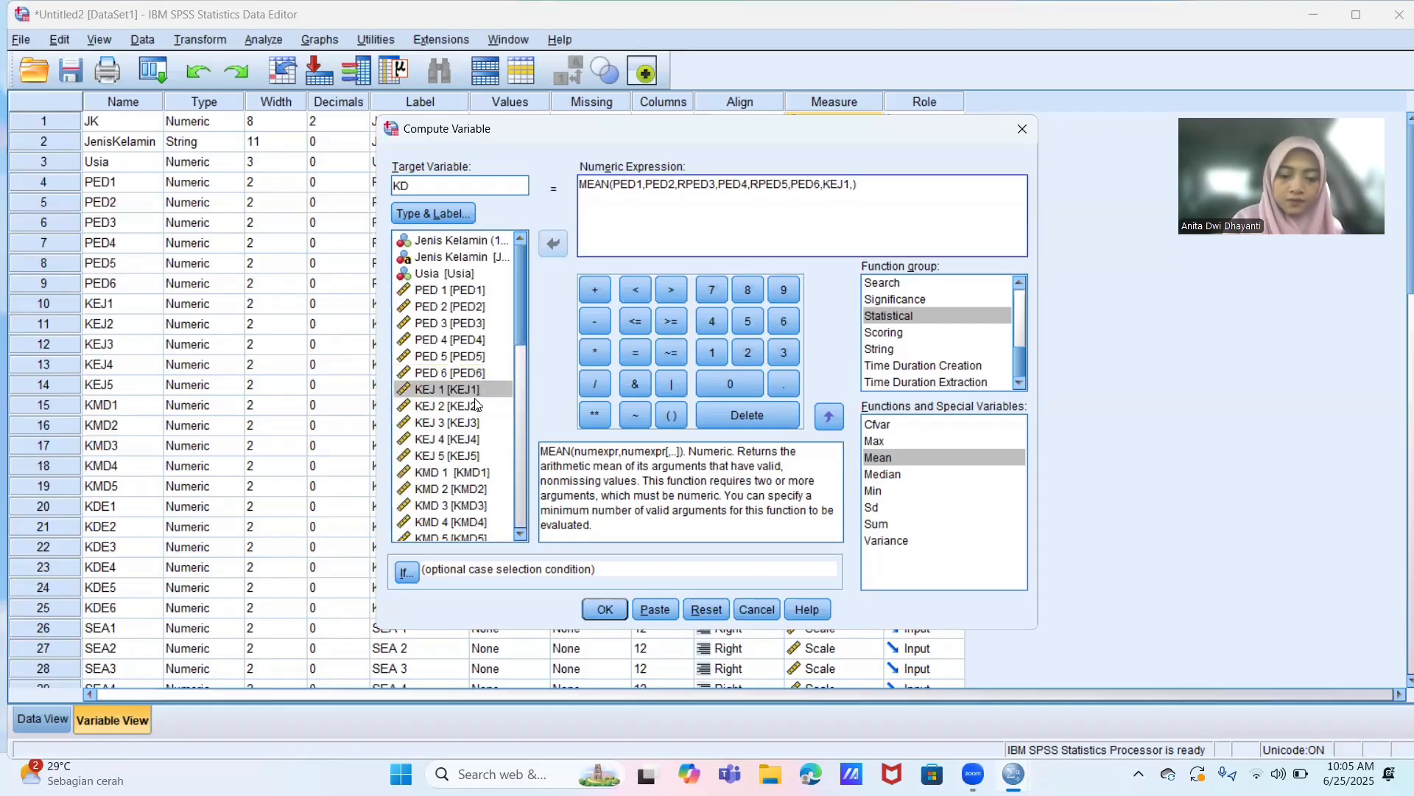
pyautogui.doubleClick(474, 404)
pyautogui.write(',')
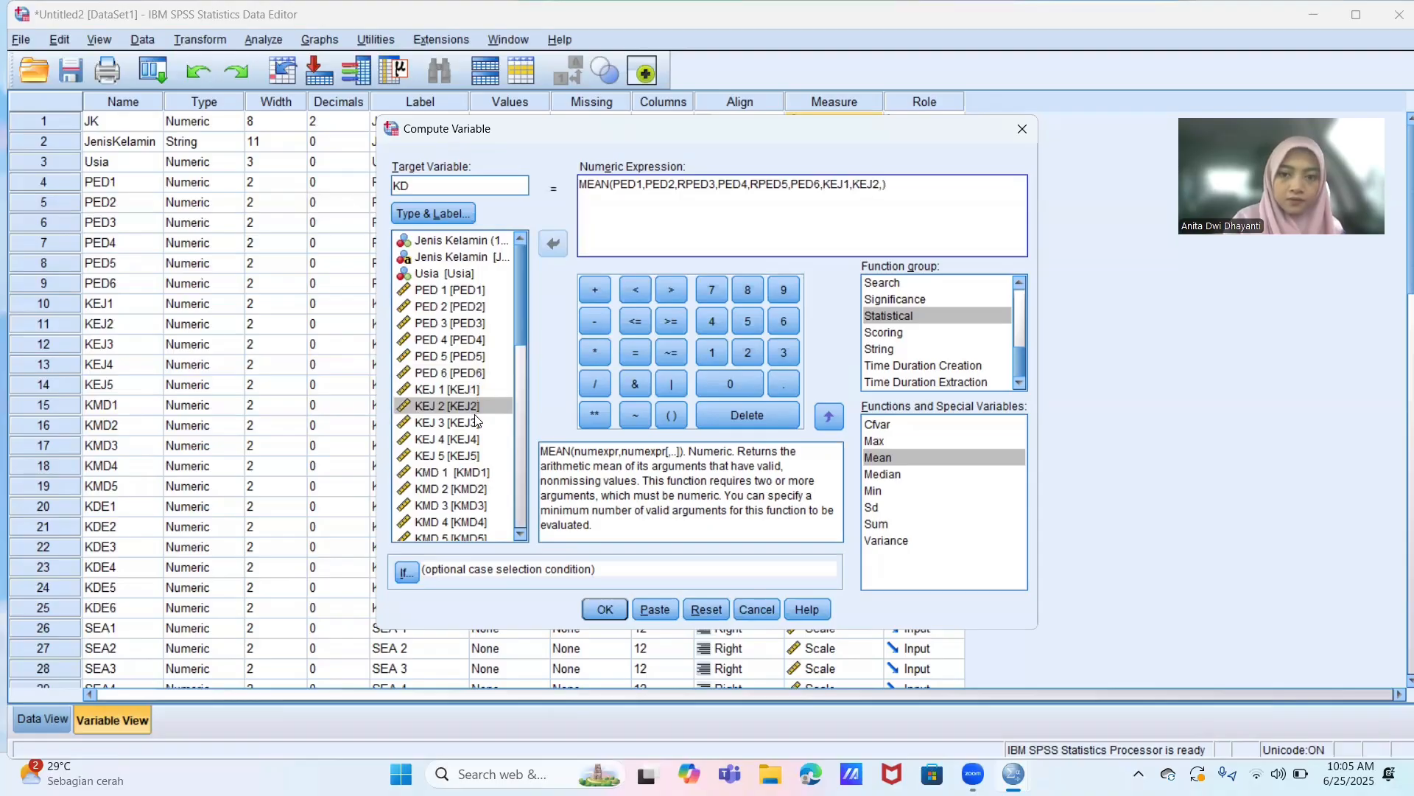
pyautogui.doubleClick(474, 422)
pyautogui.write(',')
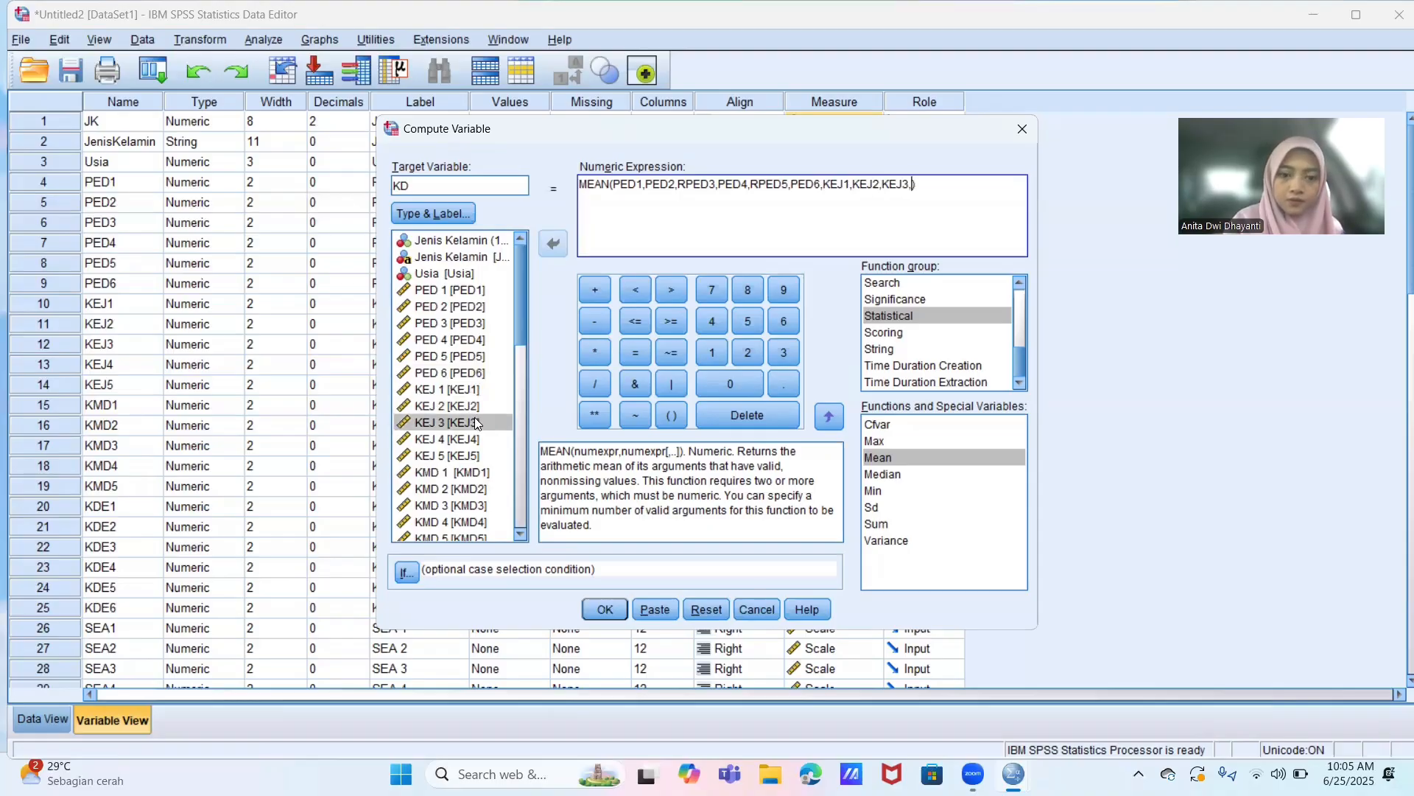
pyautogui.click(475, 438)
pyautogui.doubleClick(474, 438)
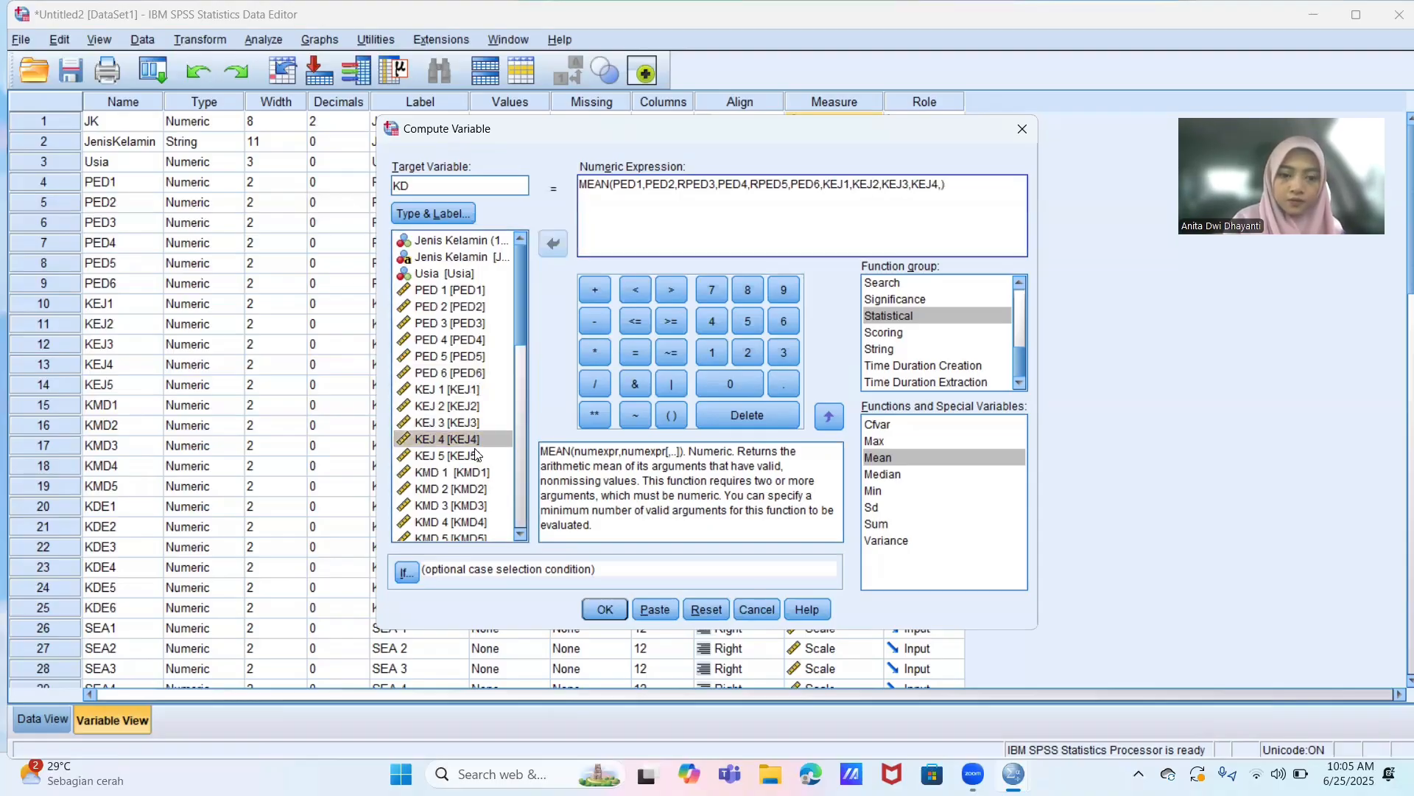
pyautogui.doubleClick(475, 456)
pyautogui.write(',')
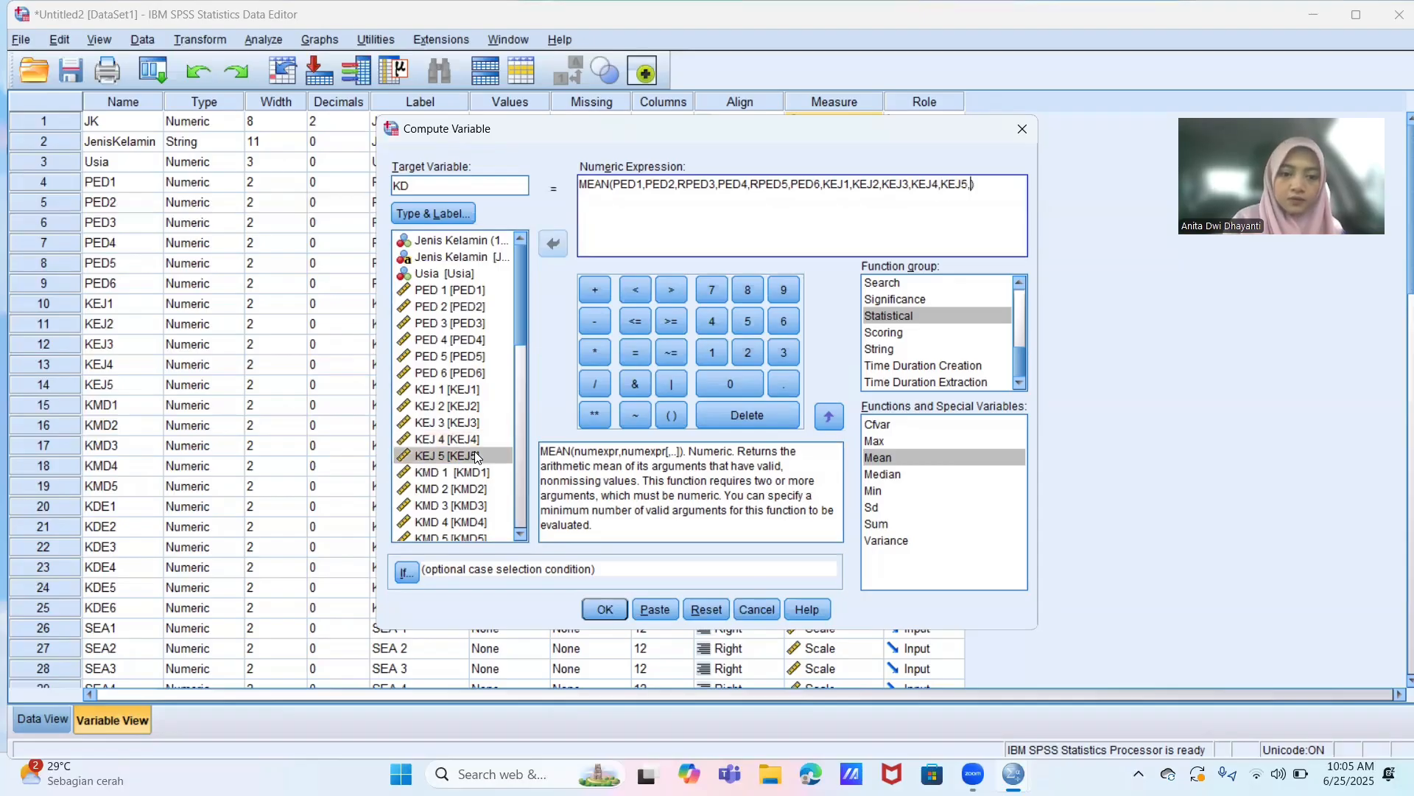
# - Append the reverse-coded items RKMD1, RKMD2 and RKMD3 to the MEAN arguments, each followed by a comma
pyautogui.scroll(-10, 464, 404)
pyautogui.doubleClick(464, 401)
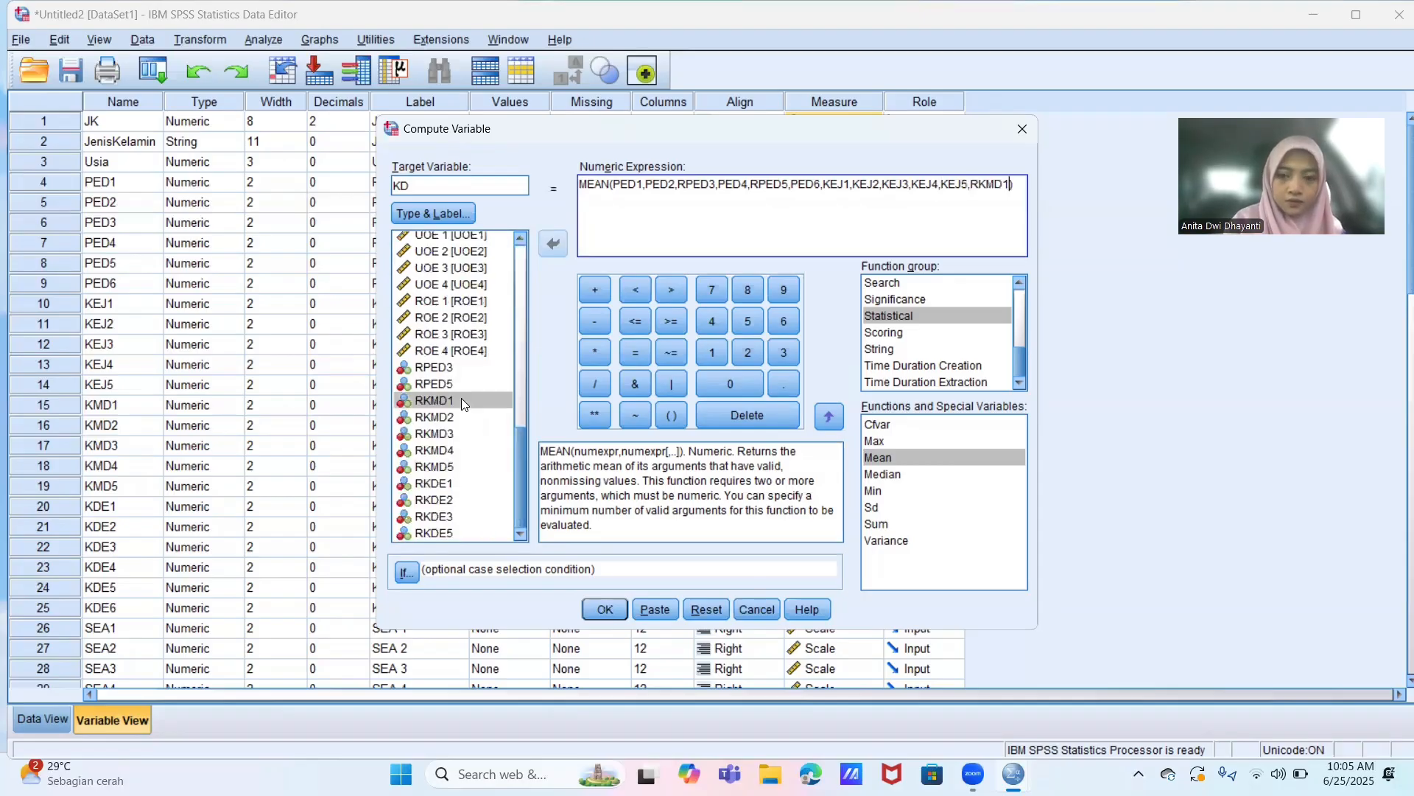
pyautogui.write(',')
pyautogui.doubleClick(461, 418)
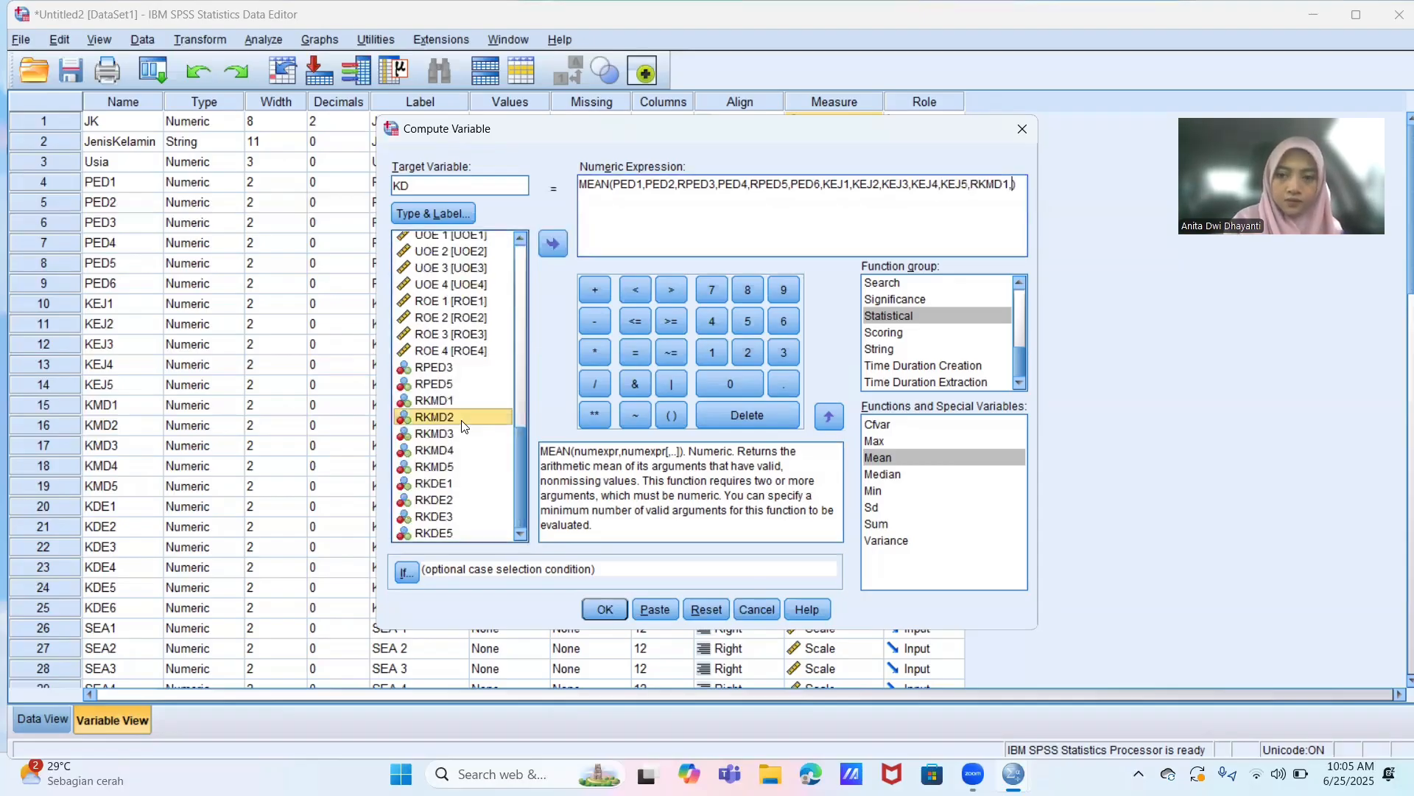
pyautogui.write(',')
pyautogui.doubleClick(460, 435)
pyautogui.write(',RKMD3,')
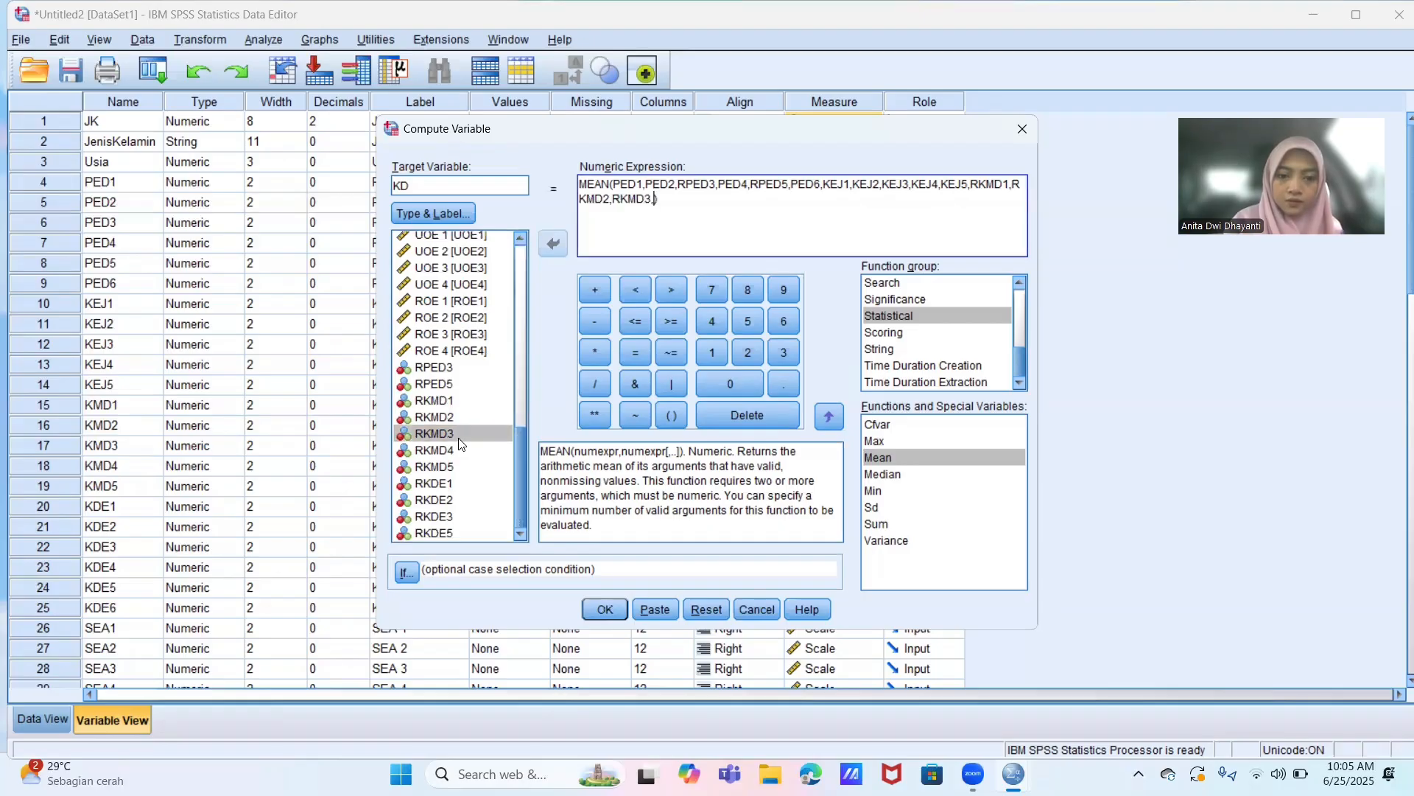
# - Append RKMD5 to the MEAN arguments and insert the skipped RKMD4 before it, each followed by a comma
pyautogui.doubleClick(456, 466)
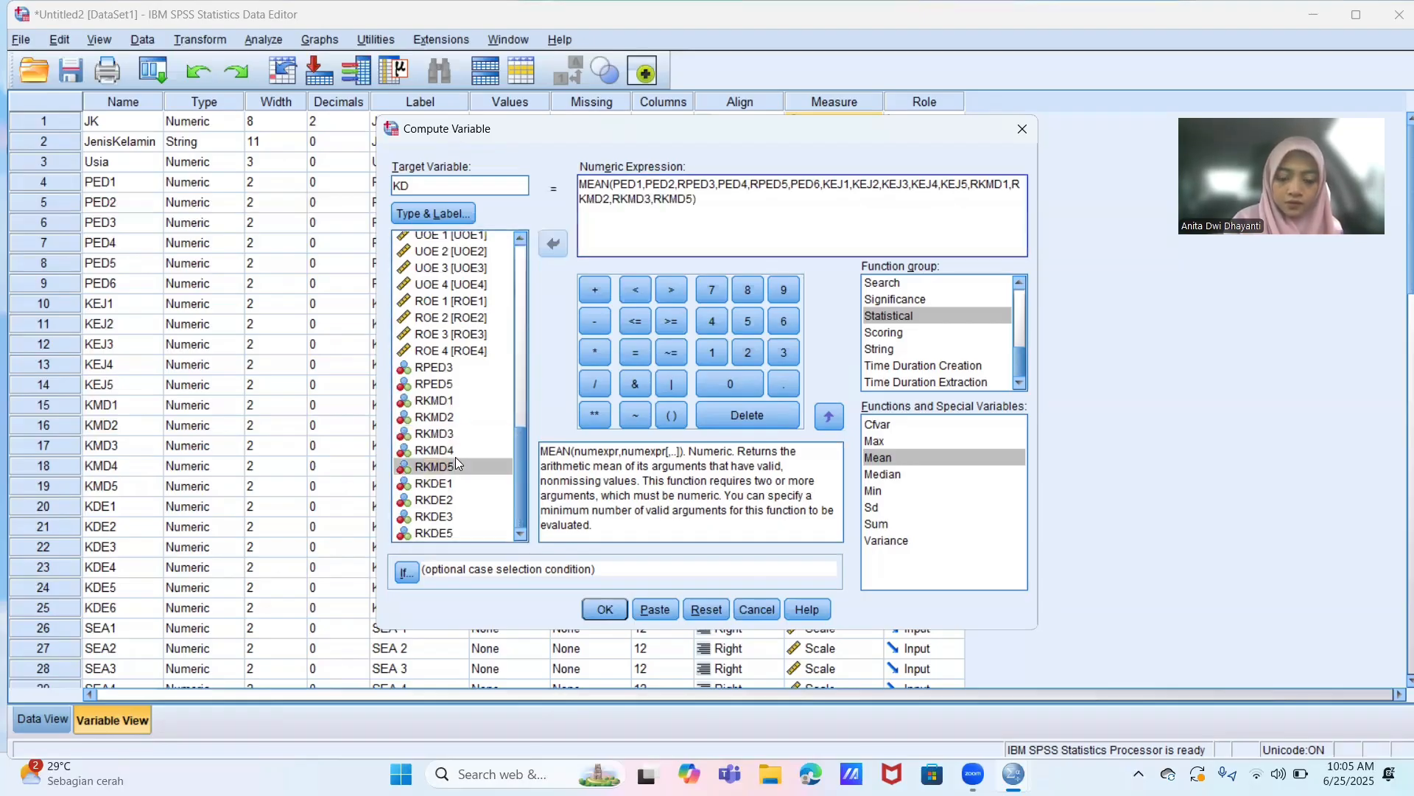
pyautogui.write(',')
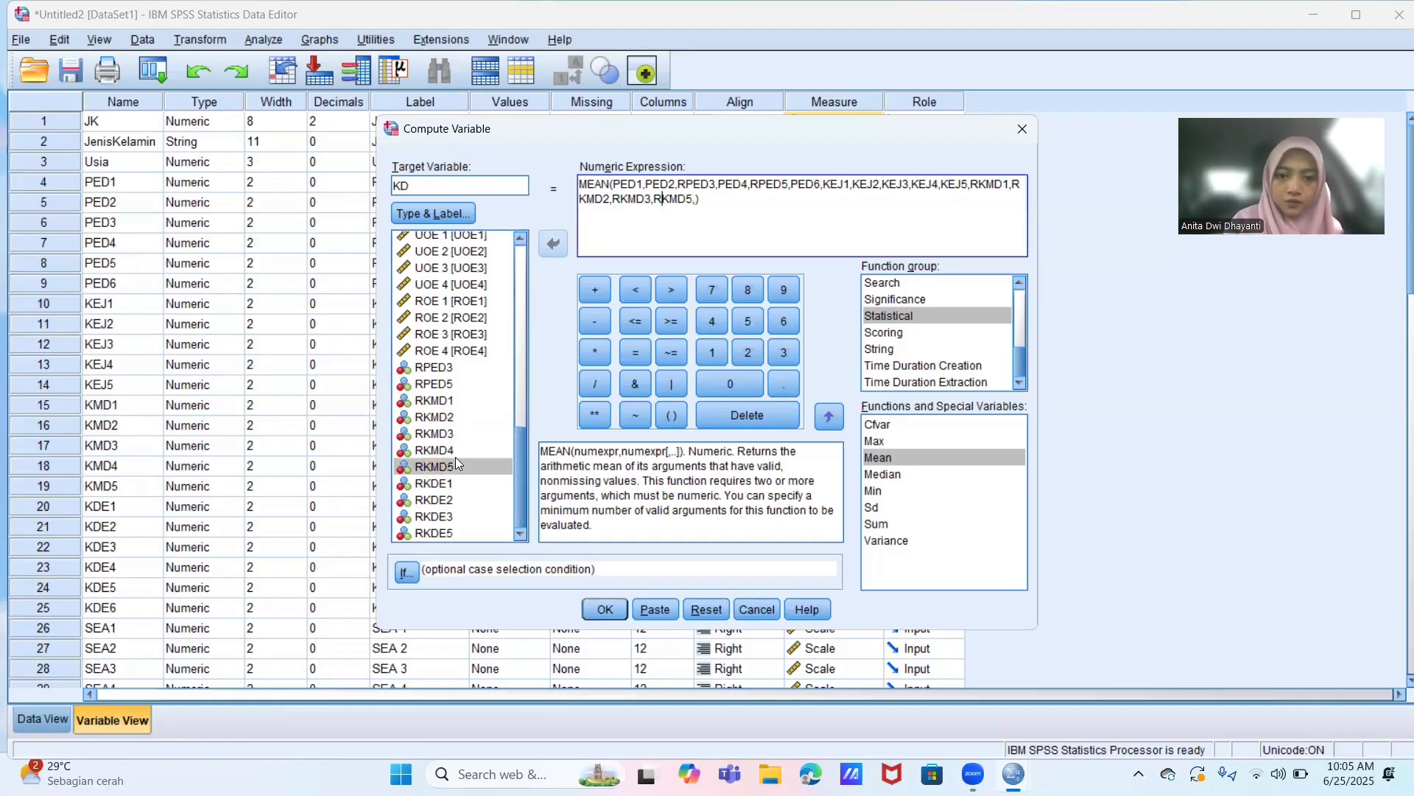
pyautogui.press('Left')
pyautogui.click(458, 449)
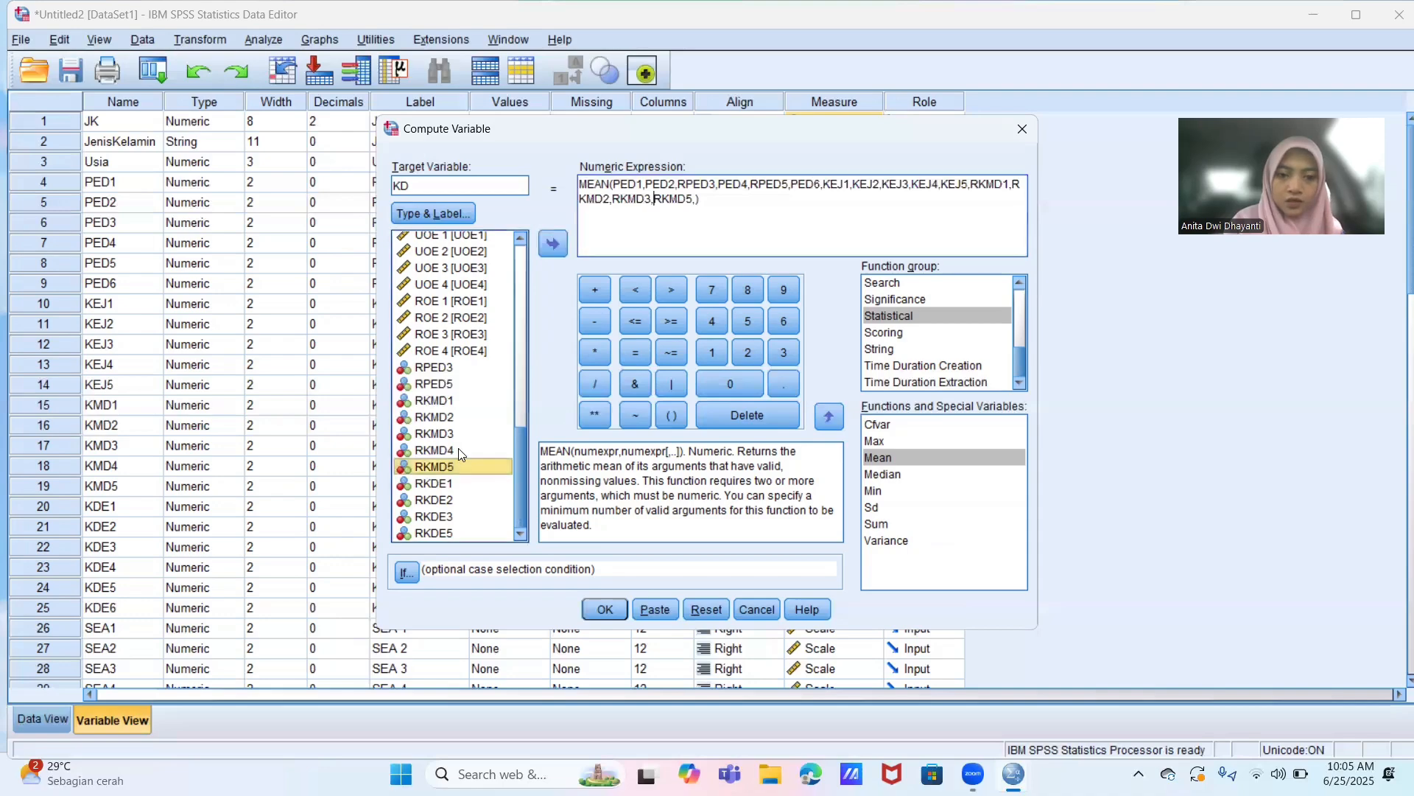
pyautogui.doubleClick(458, 450)
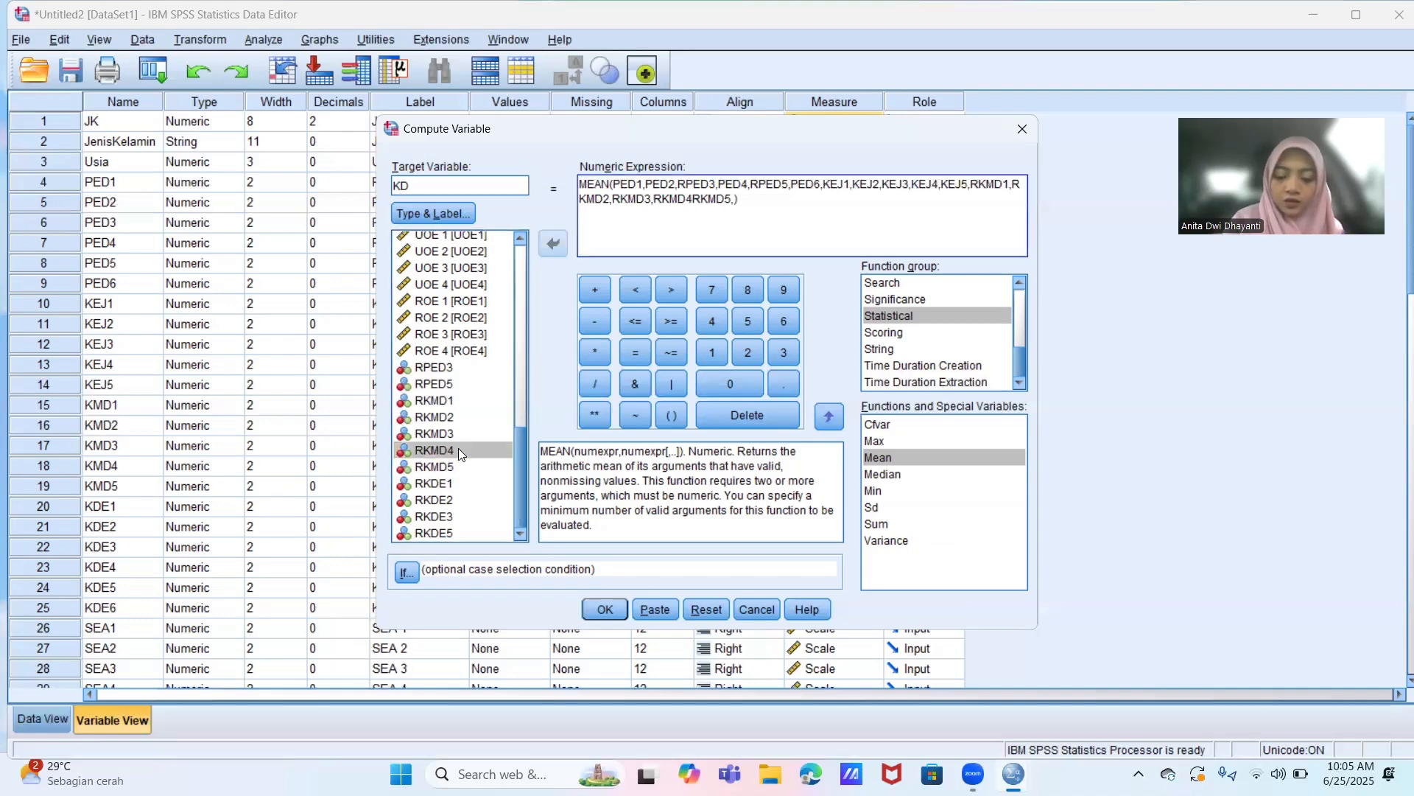
pyautogui.write(',')
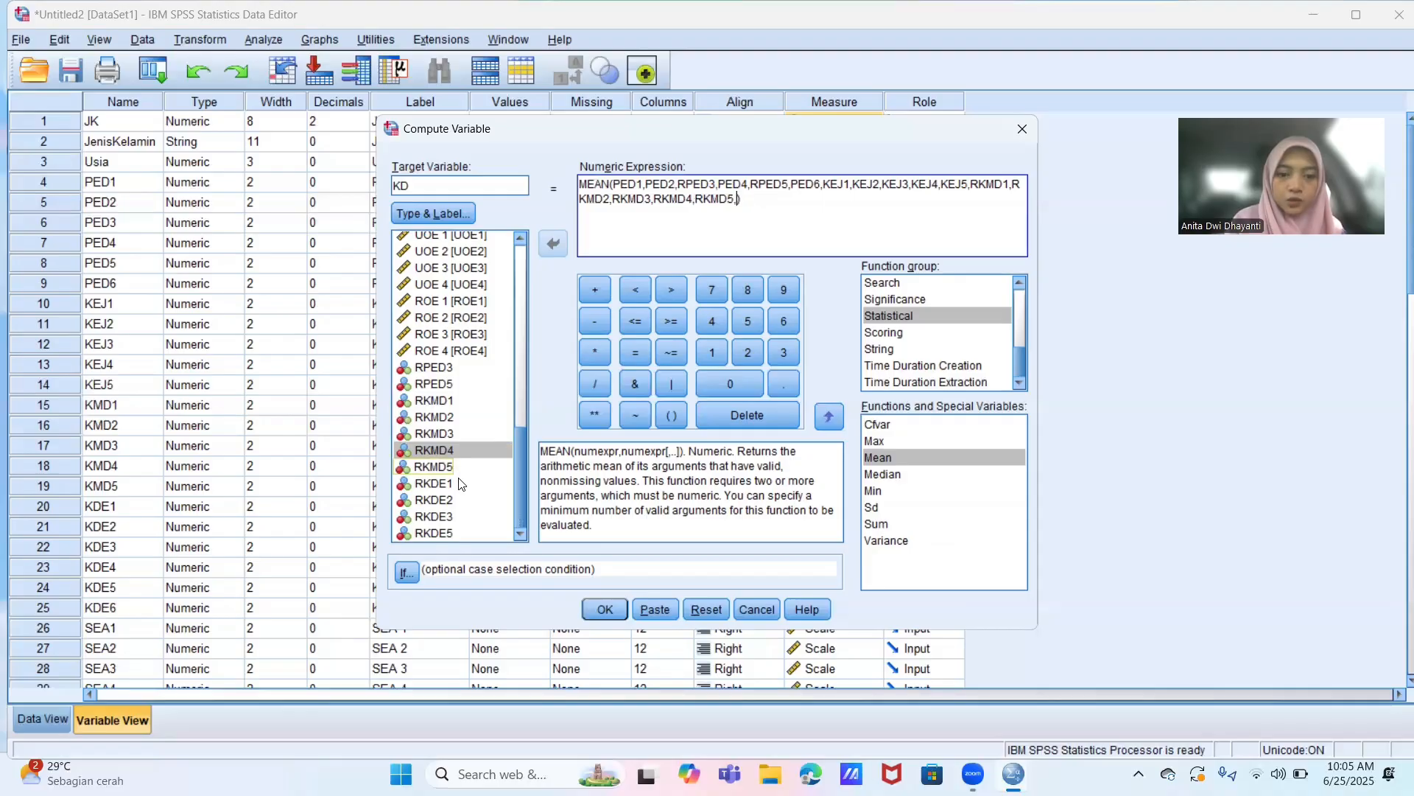
# - Extend the MEAN arguments with the reverse-coded items RKDE1, RKDE2 and RKDE3, each followed by a comma
pyautogui.click(435, 484)
pyautogui.doubleClick(459, 484)
pyautogui.write(',')
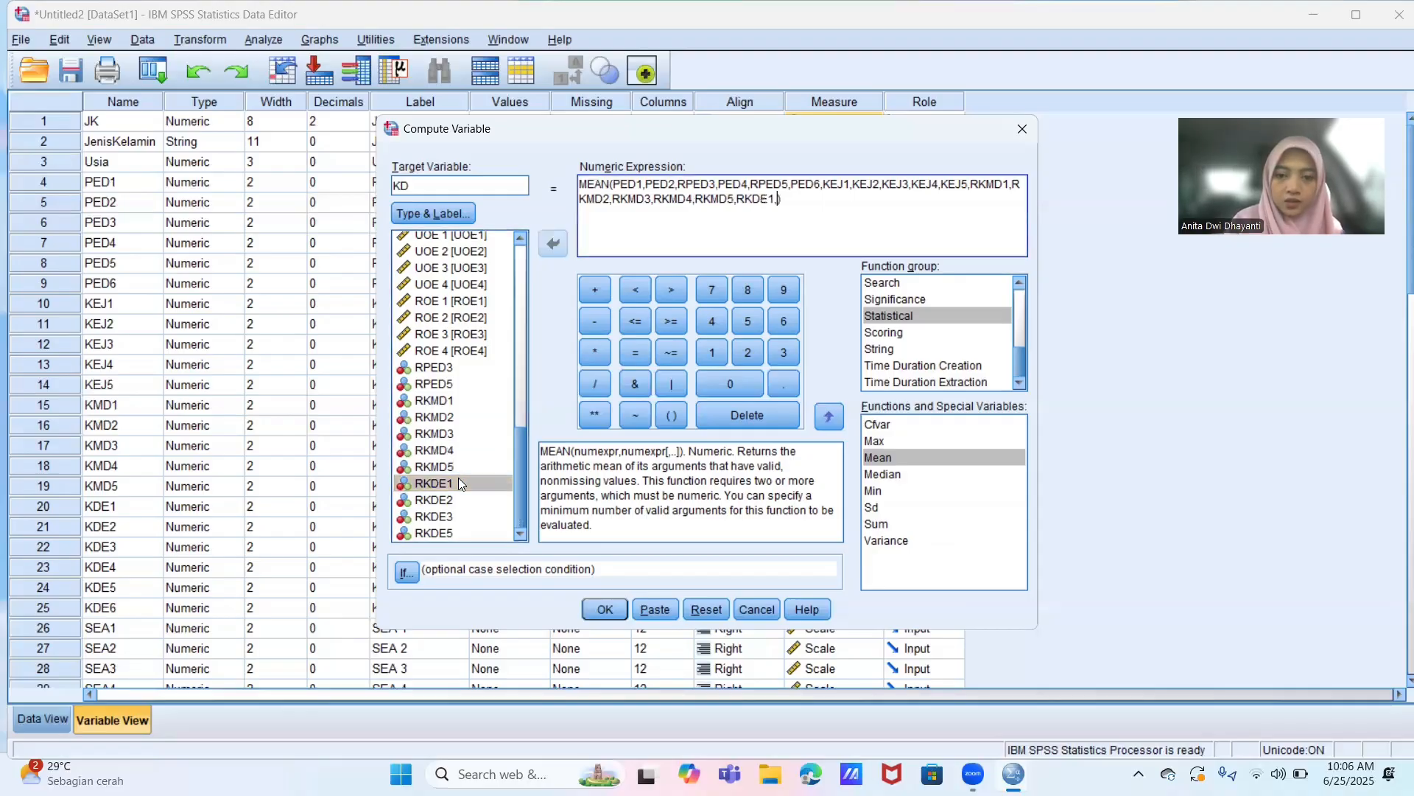
pyautogui.doubleClick(461, 500)
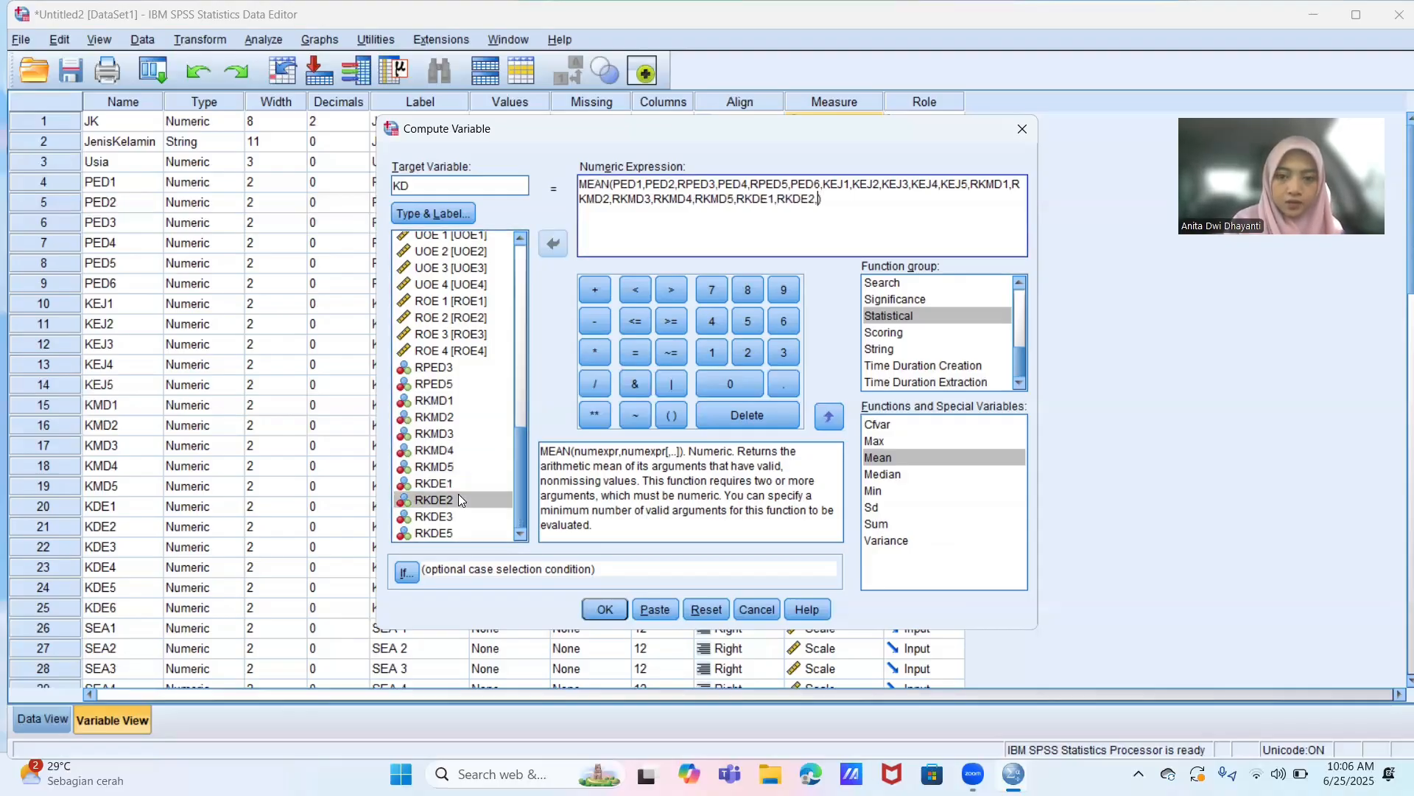
pyautogui.write(',')
pyautogui.doubleClick(463, 517)
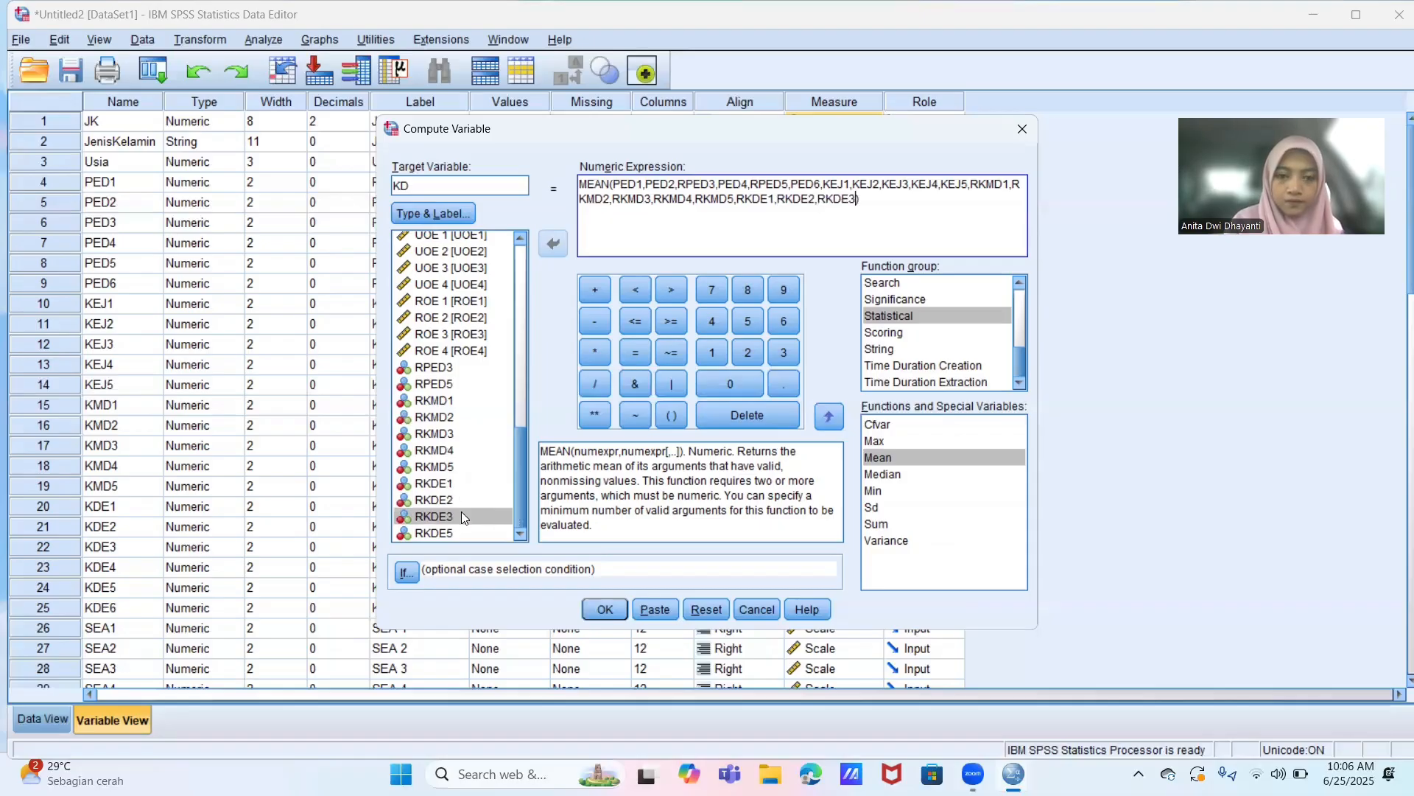
pyautogui.write(',')
# - Add the original item KDE4 and the reverse-coded RKDE5 to the MEAN arguments, each followed by a comma
pyautogui.scroll(5, 461, 516)
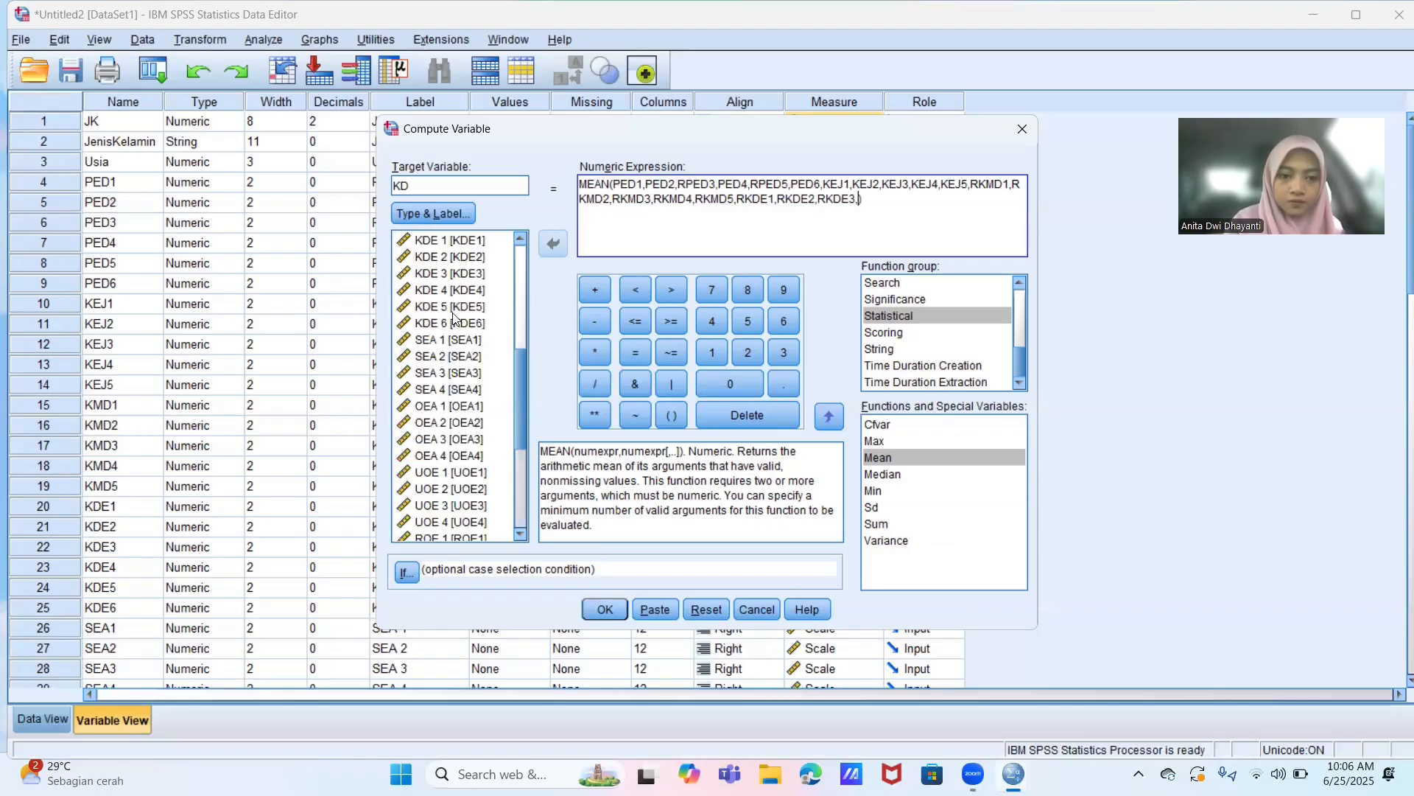
pyautogui.doubleClick(454, 291)
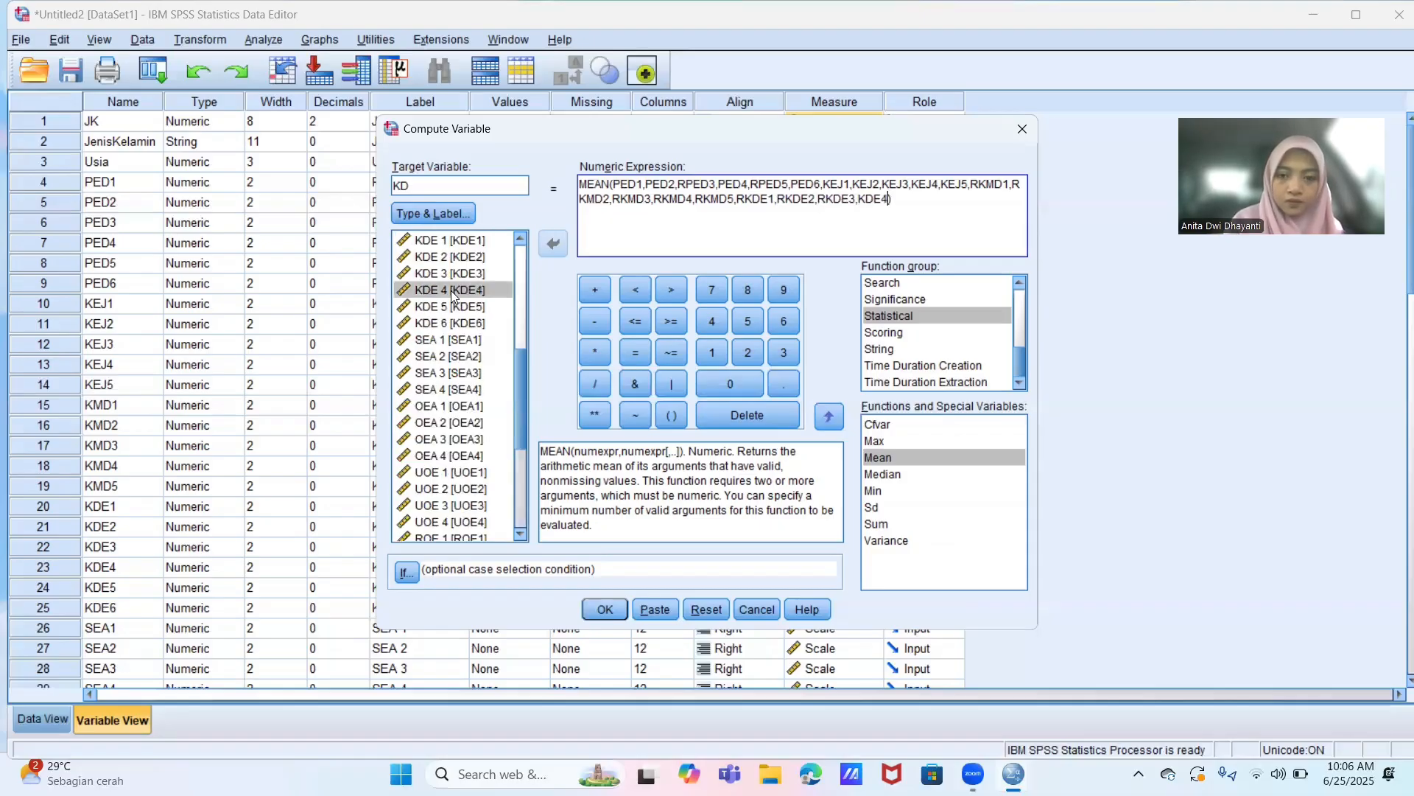
pyautogui.write(',')
pyautogui.scroll(-5, 454, 295)
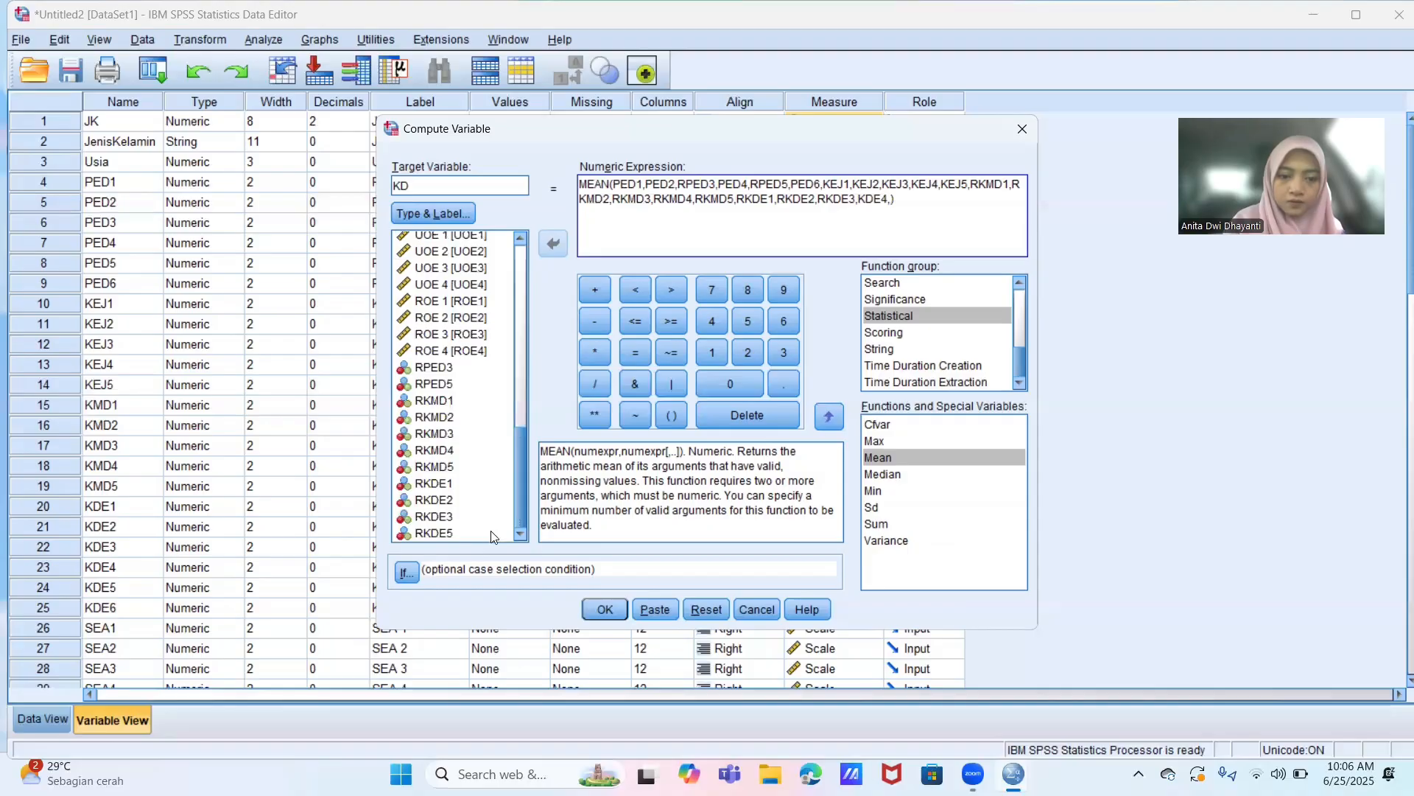
pyautogui.doubleClick(492, 534)
pyautogui.write(',')
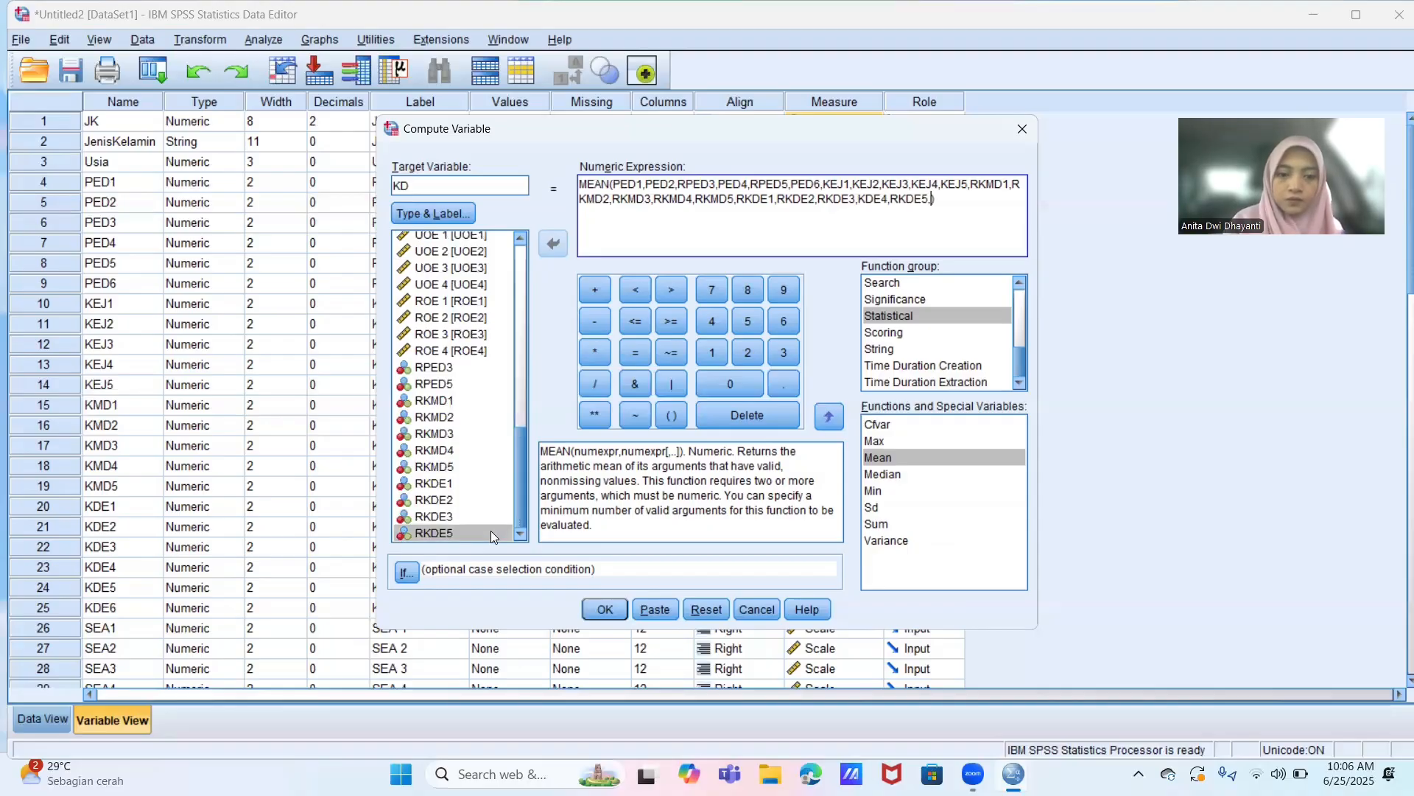
# - Add KDE6 as the final MEAN argument and run the computation of KD, then return to the data editor
pyautogui.scroll(5, 466, 314)
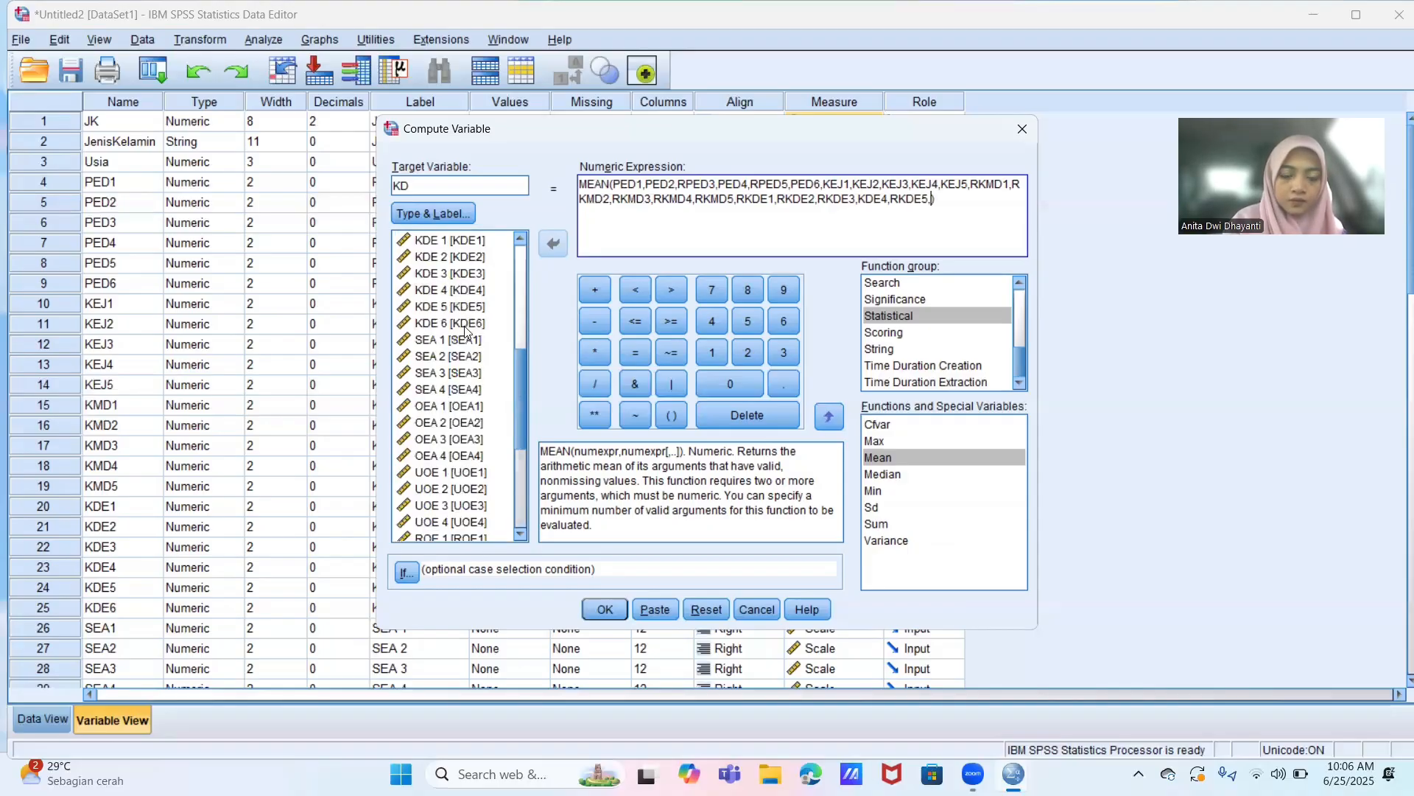
pyautogui.click(465, 326)
pyautogui.doubleClick(464, 326)
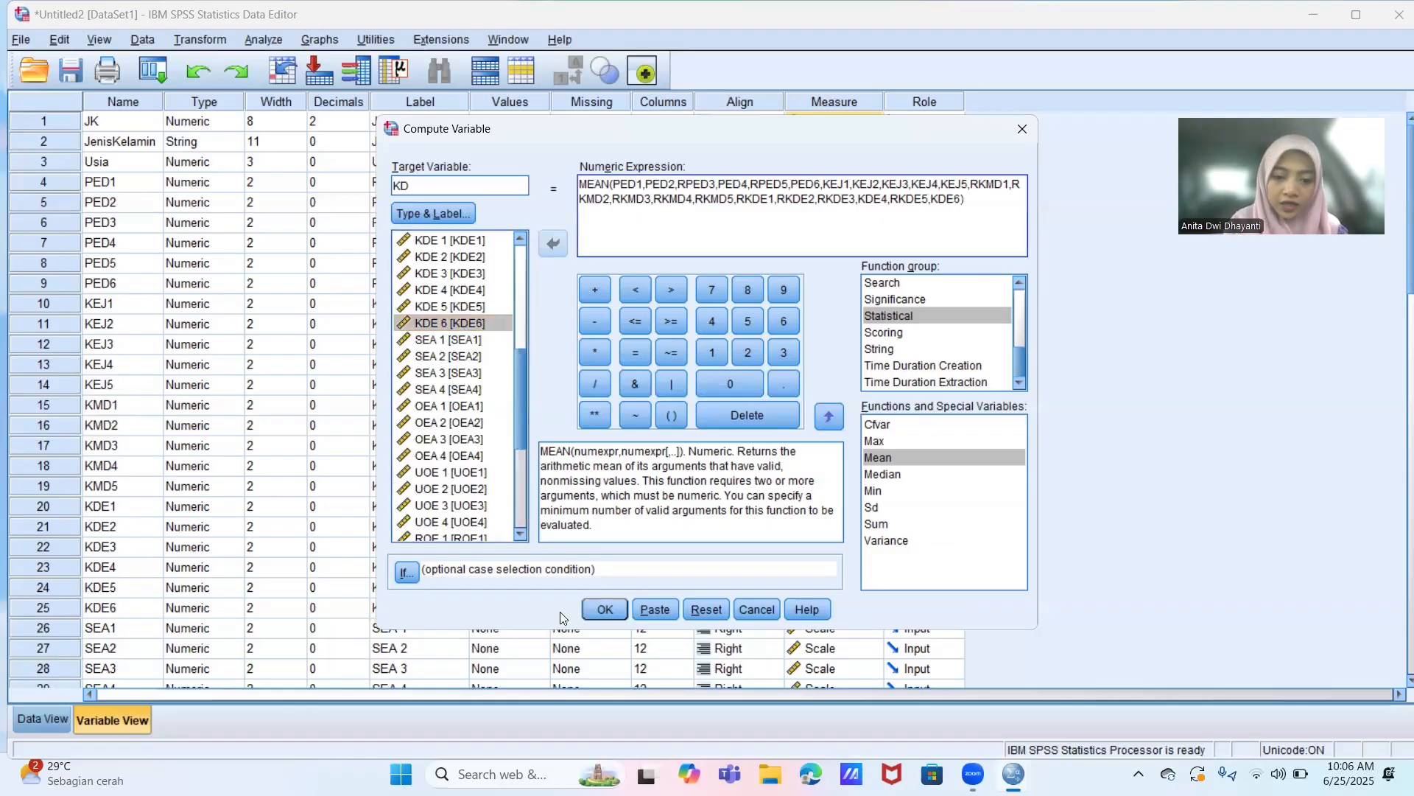
pyautogui.click(604, 609)
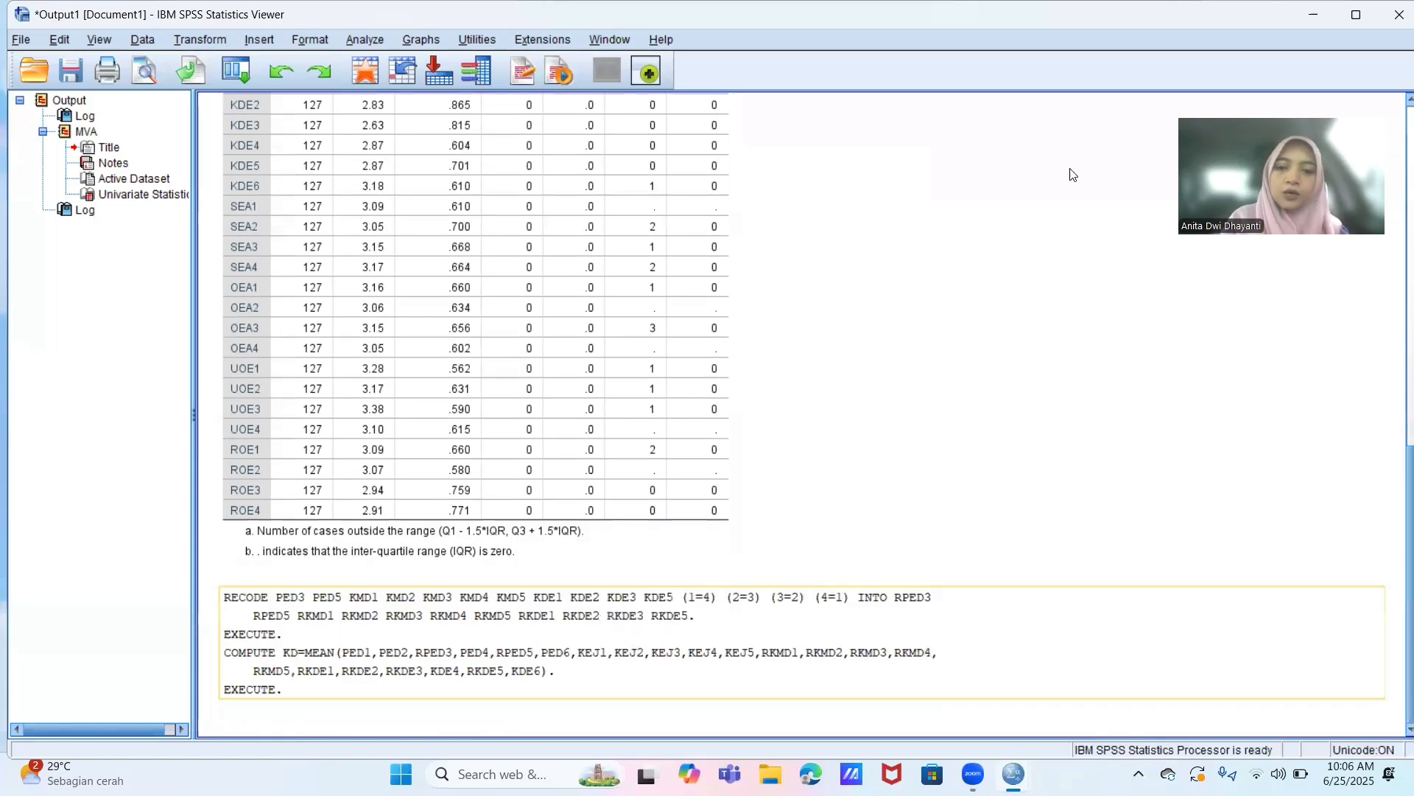
pyautogui.click(1305, 16)
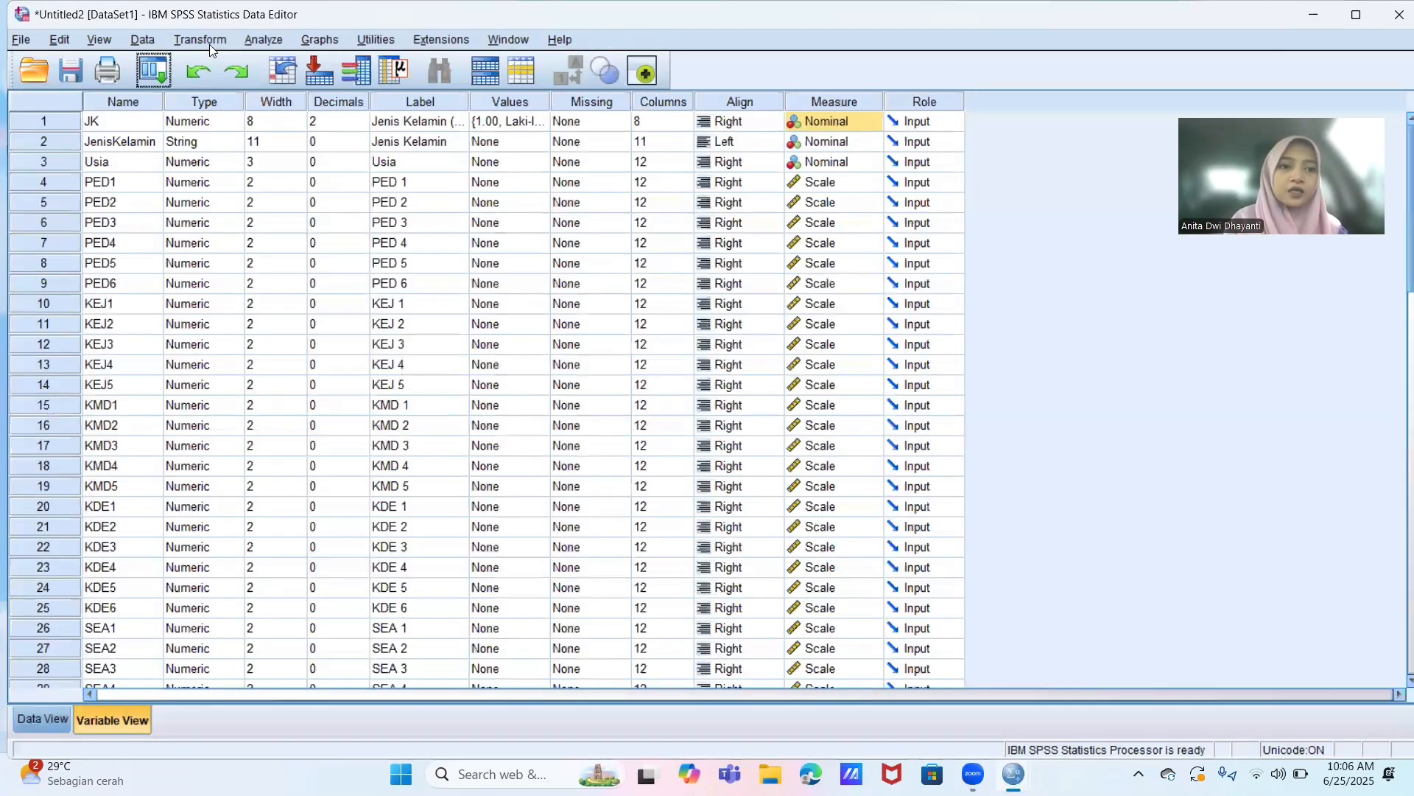
# - Start a new variable computation with the previous settings cleared and insert the statistical Mean function
pyautogui.click(217, 62)
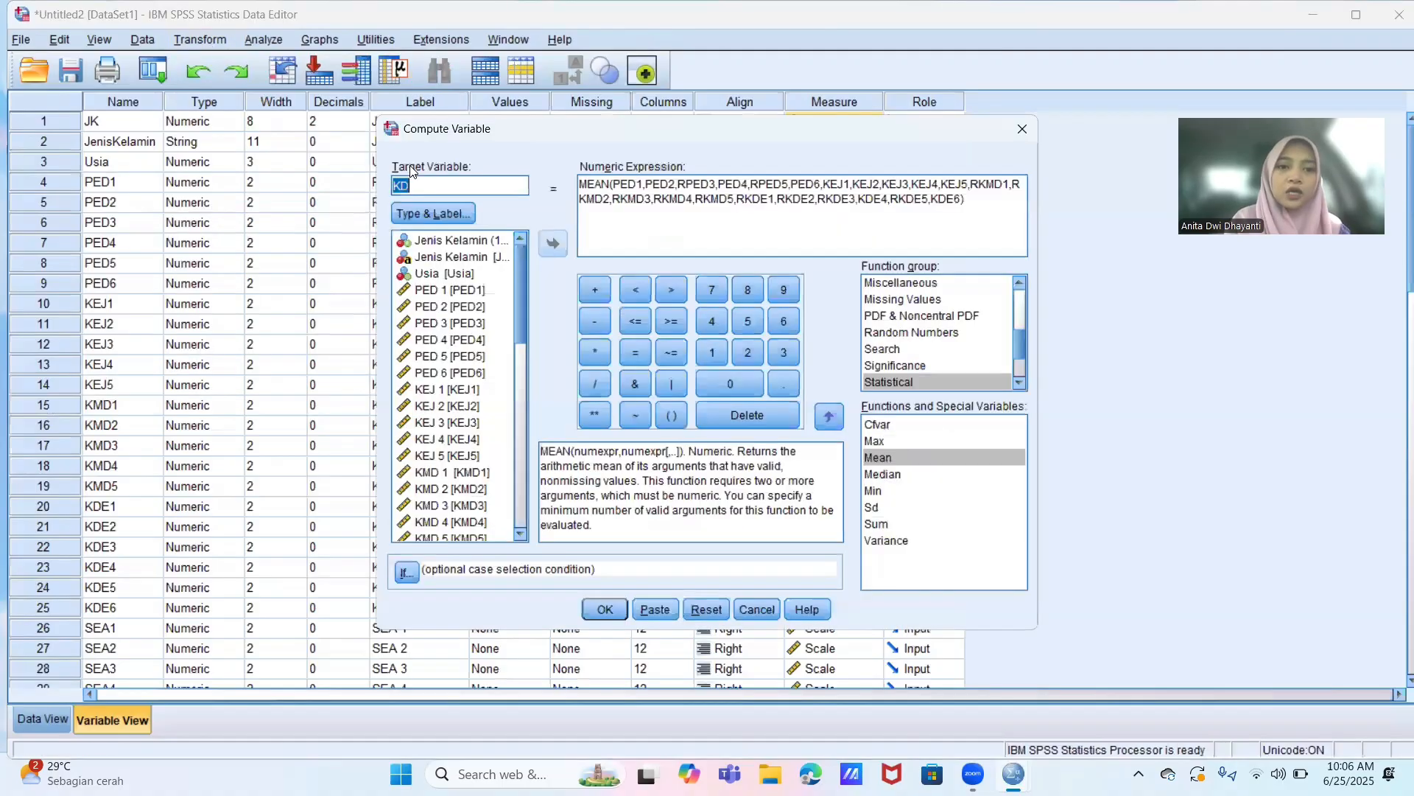
pyautogui.click(704, 608)
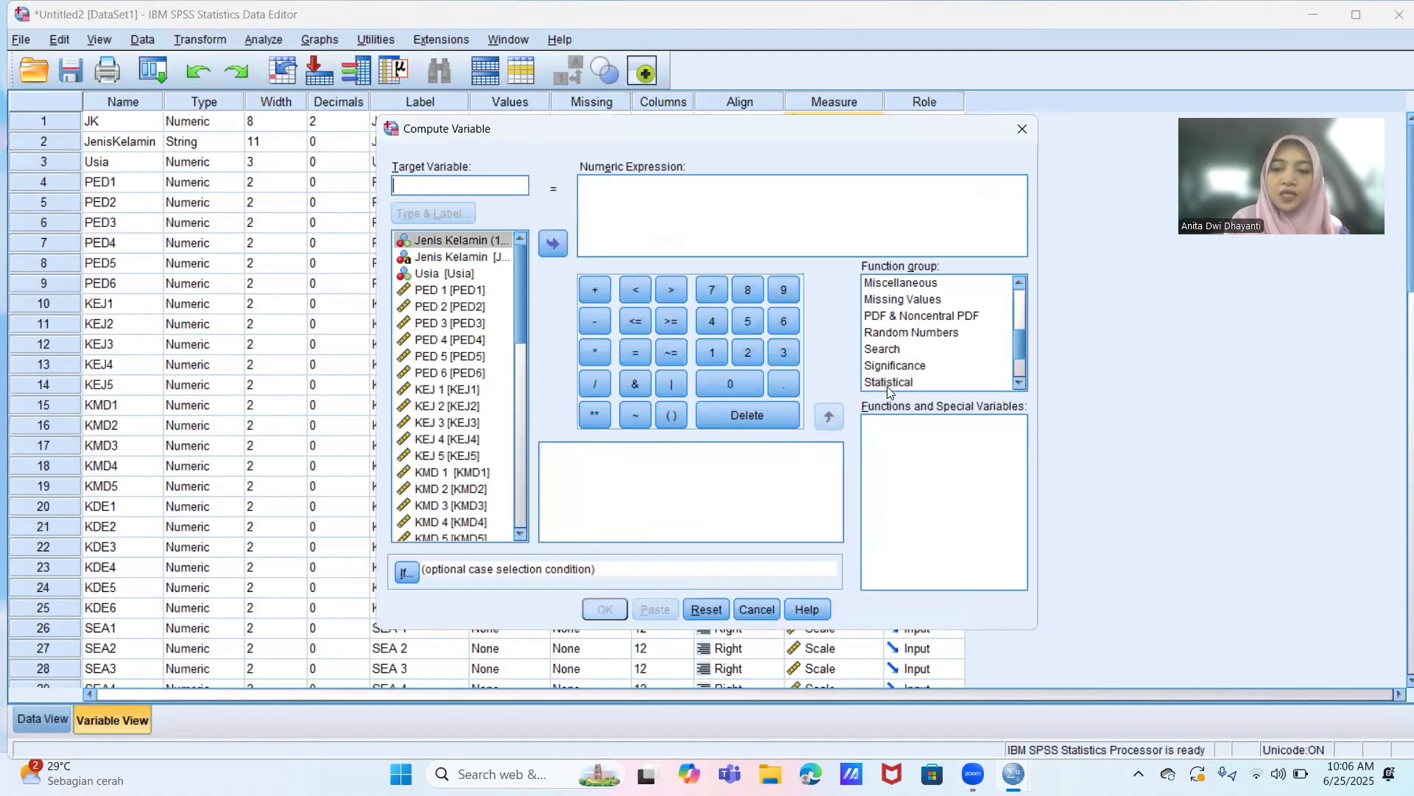
pyautogui.click(890, 383)
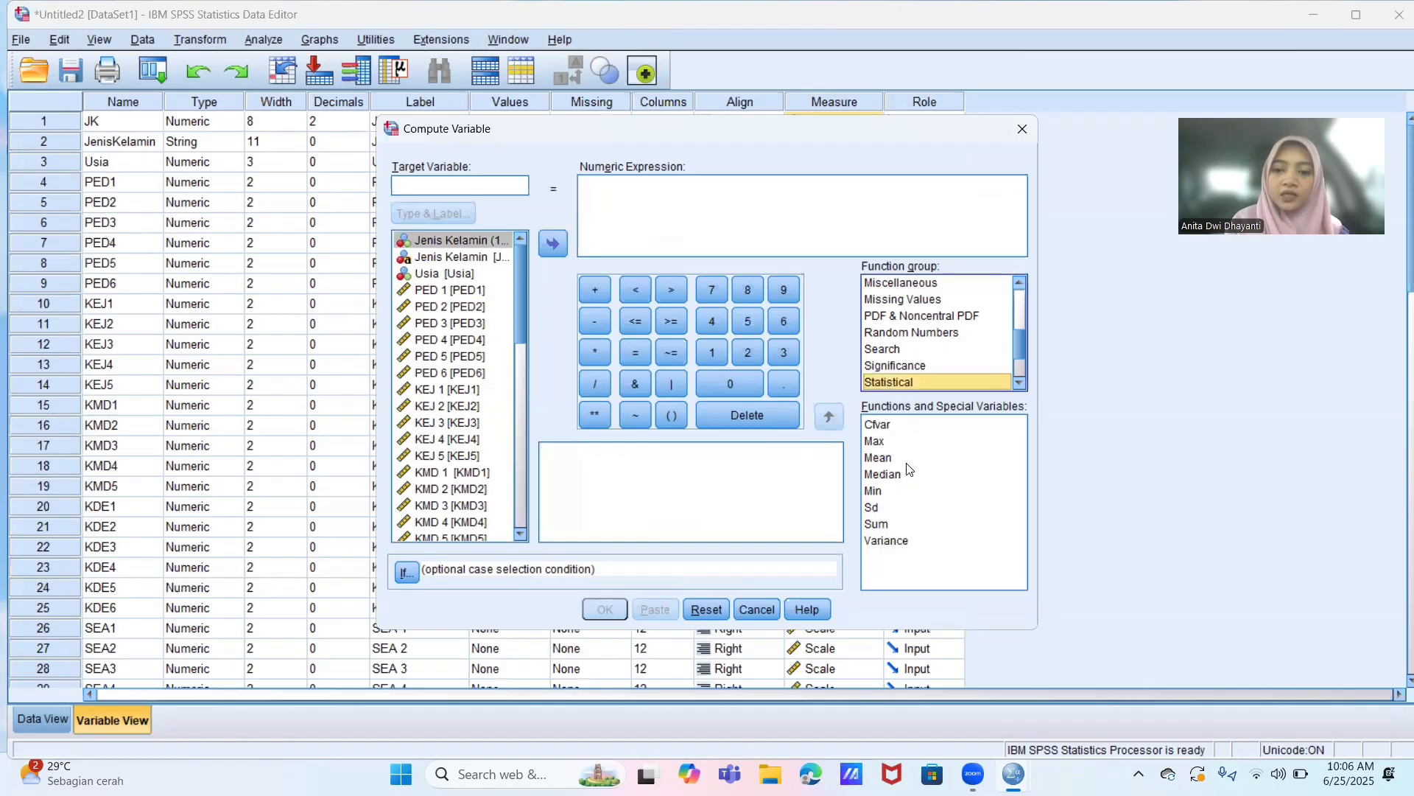
pyautogui.doubleClick(884, 458)
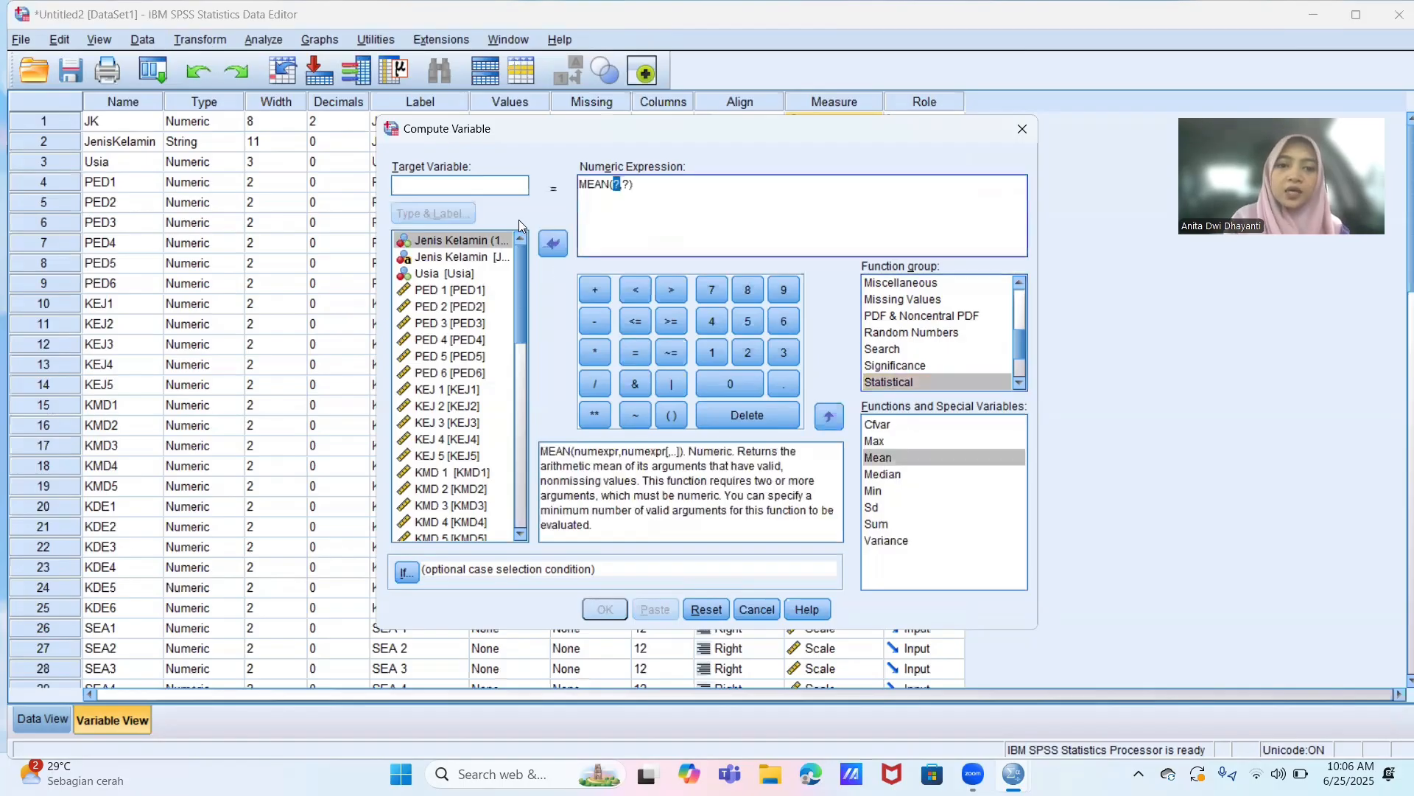
# - Name the target variable KE and remove the placeholder arguments from MEAN, leaving empty parentheses
pyautogui.click(504, 194)
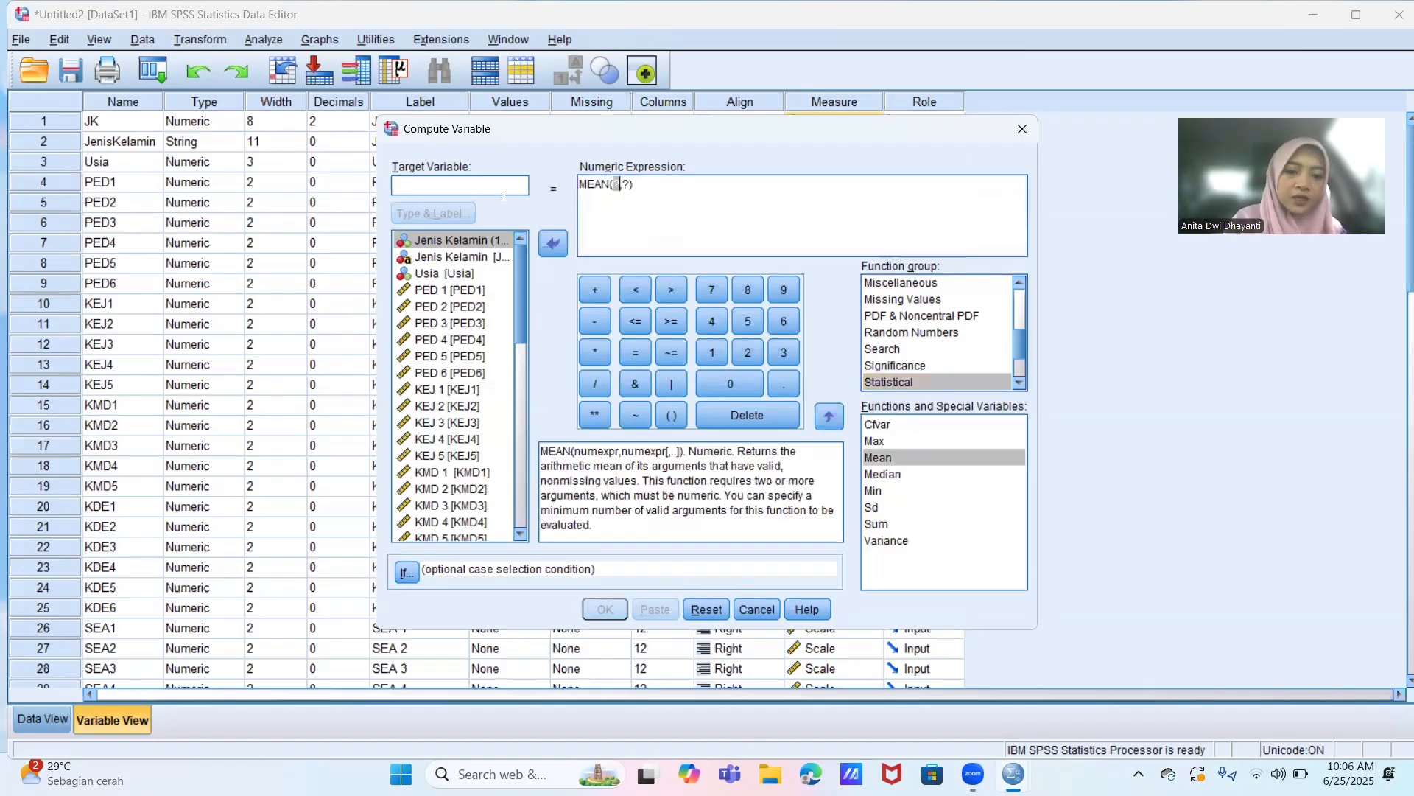
pyautogui.write('KE')
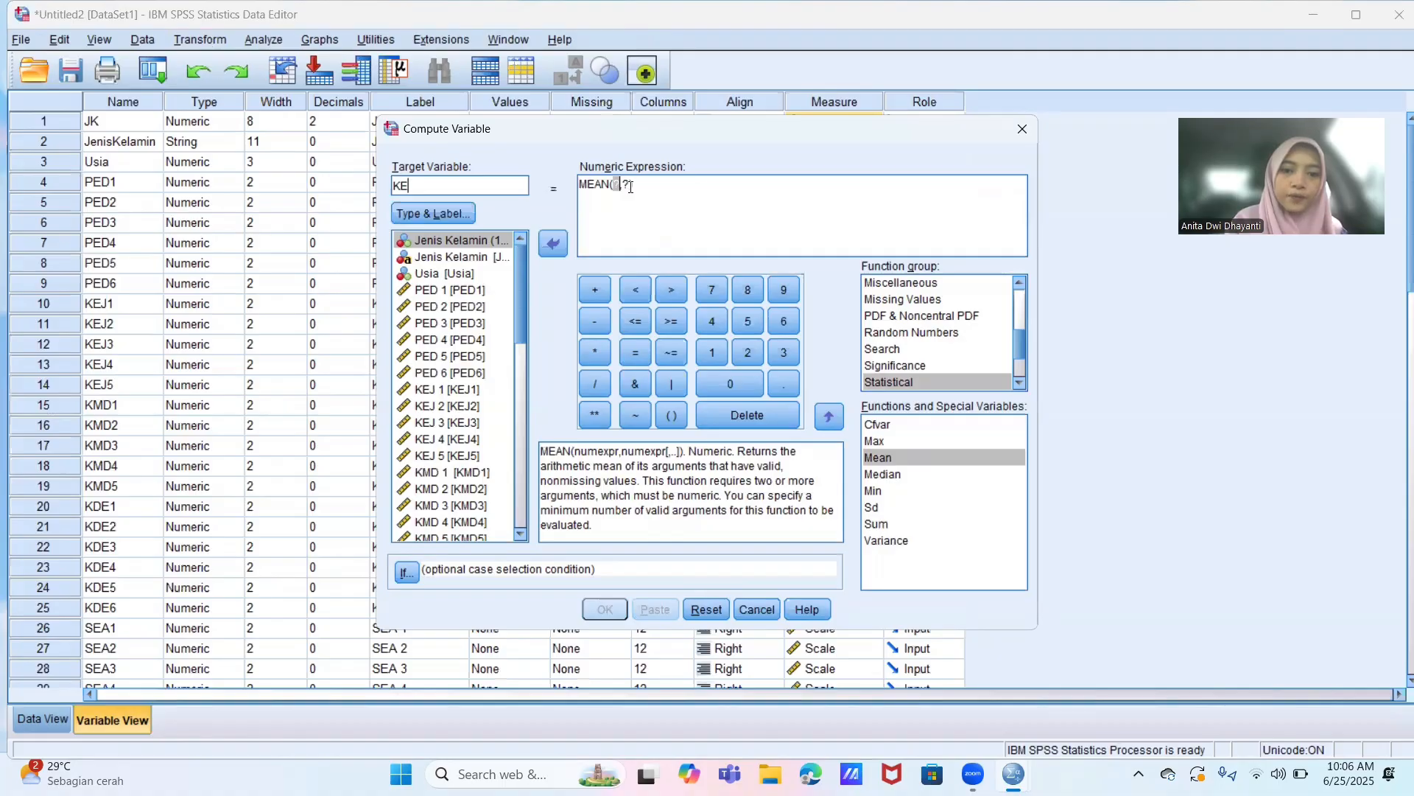
pyautogui.click(630, 187)
pyautogui.press('BackSpace')
pyautogui.press('BackSpace')
pyautogui.press('BackSpace')
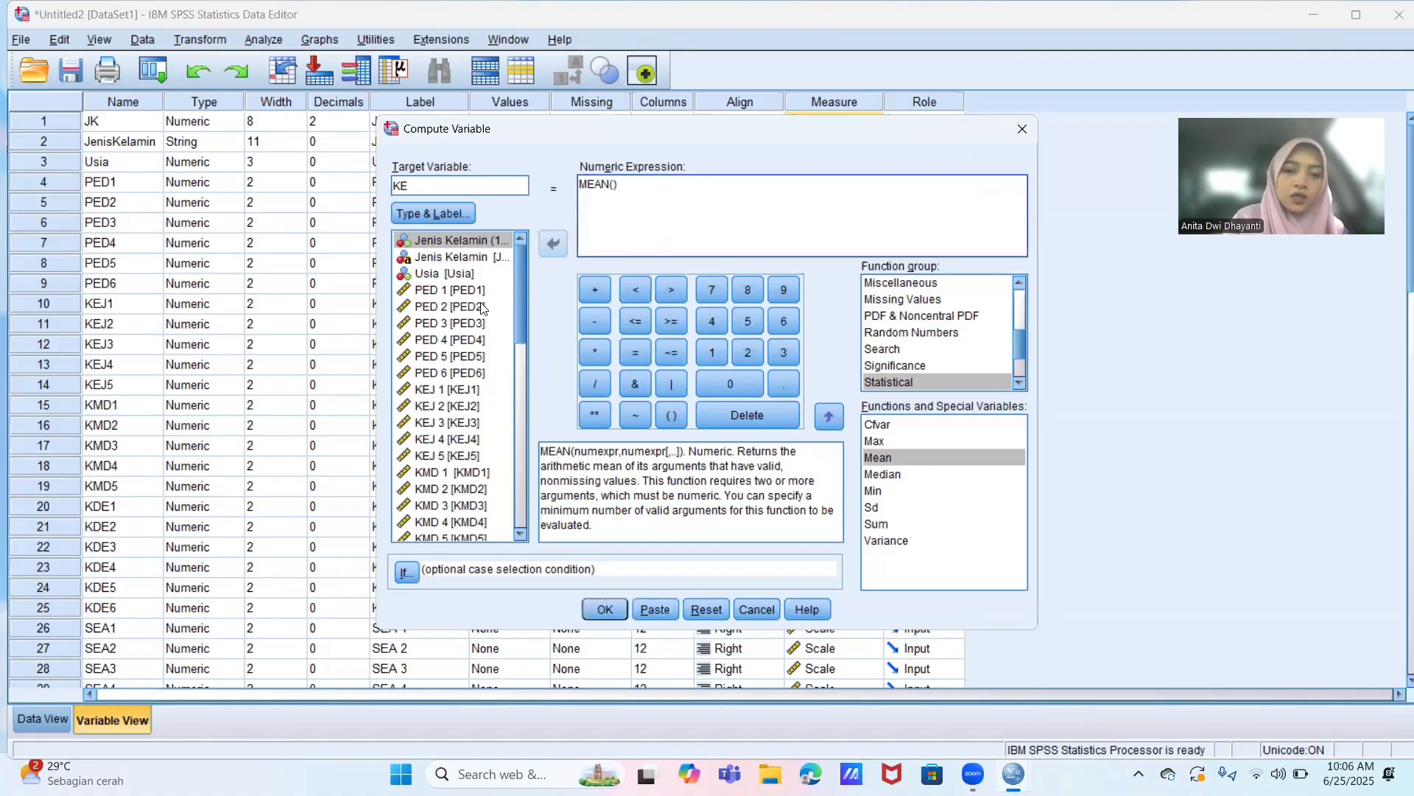
# - Add SEA1, SEA2, SEA3 and SEA4 as MEAN arguments for KE, each followed by a comma
pyautogui.scroll(-7, 424, 354)
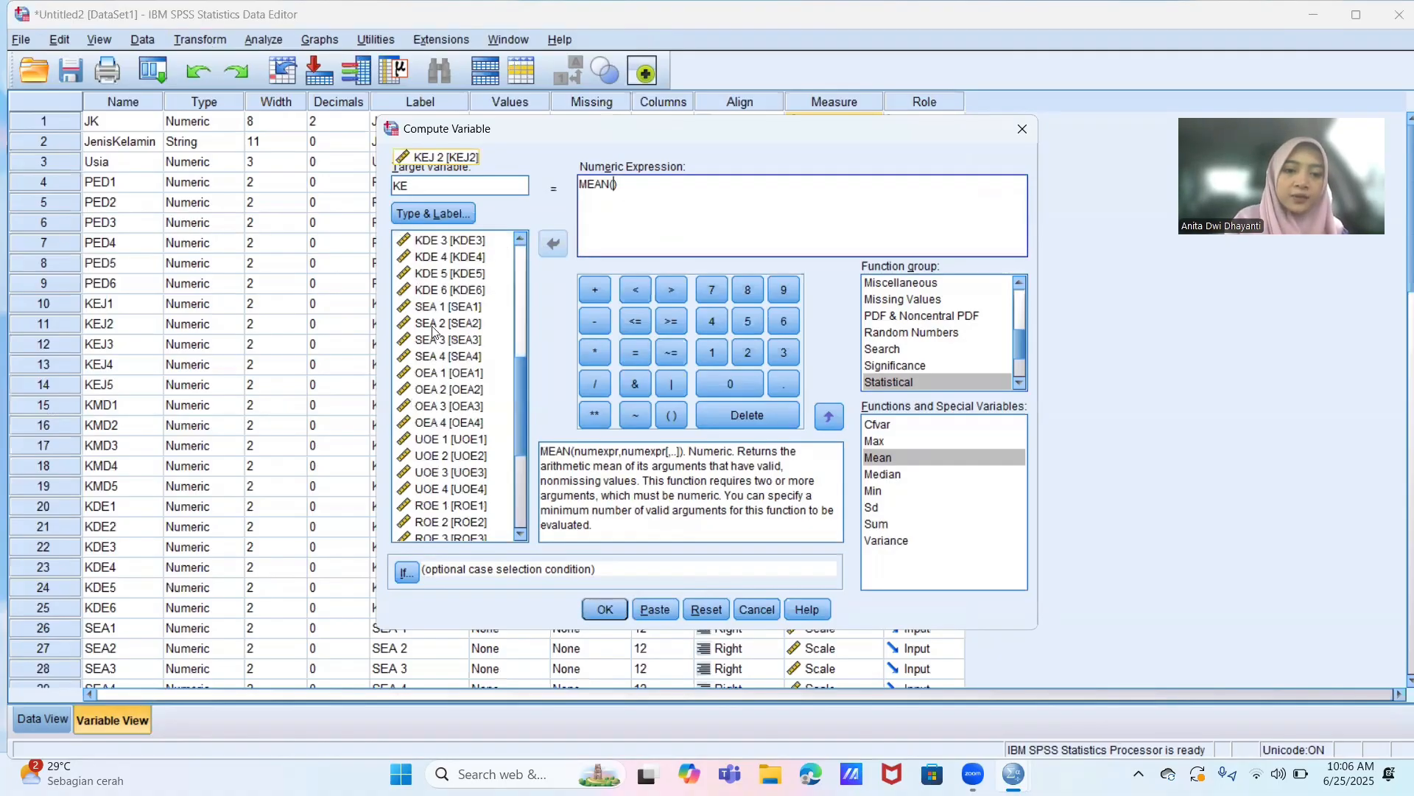
pyautogui.doubleClick(435, 307)
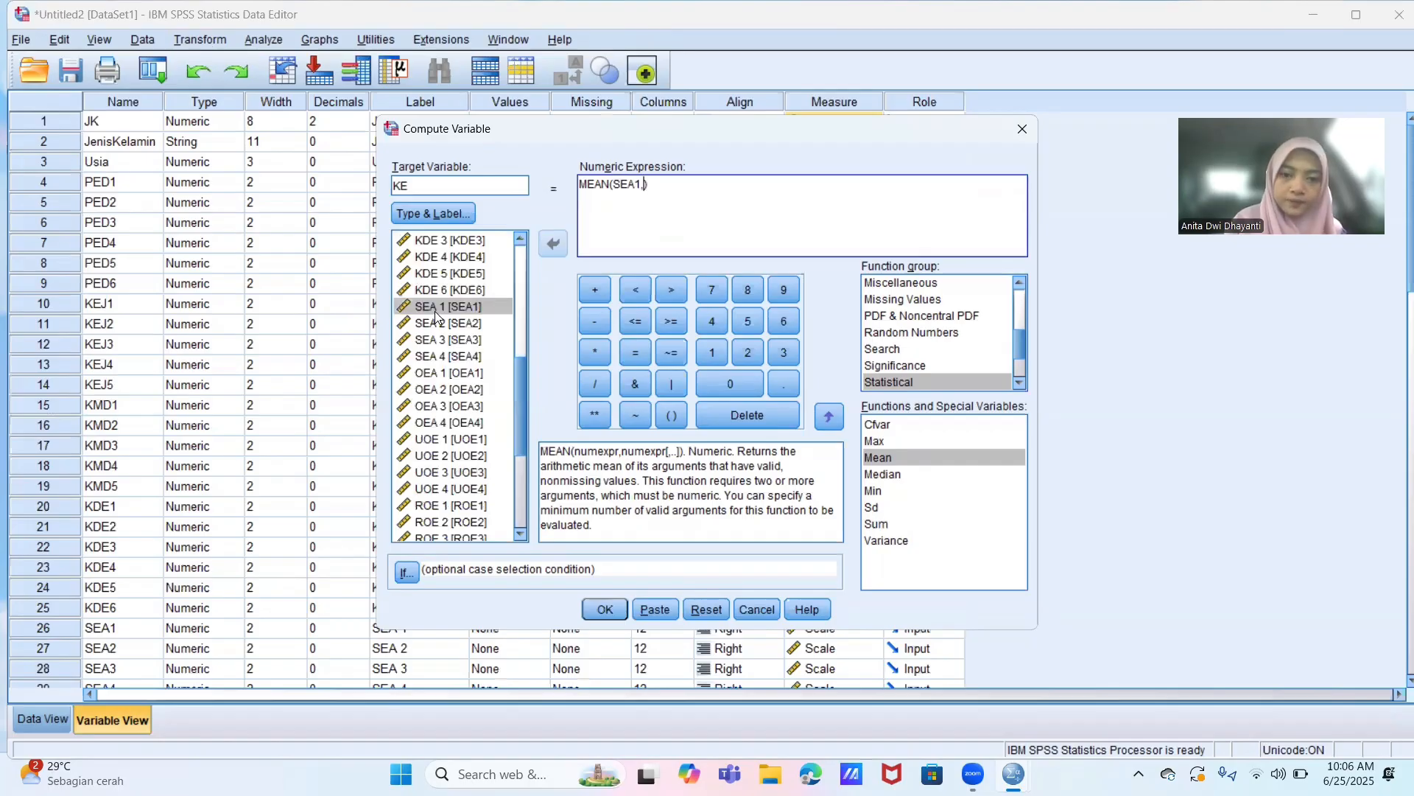
pyautogui.click(435, 327)
pyautogui.doubleClick(437, 324)
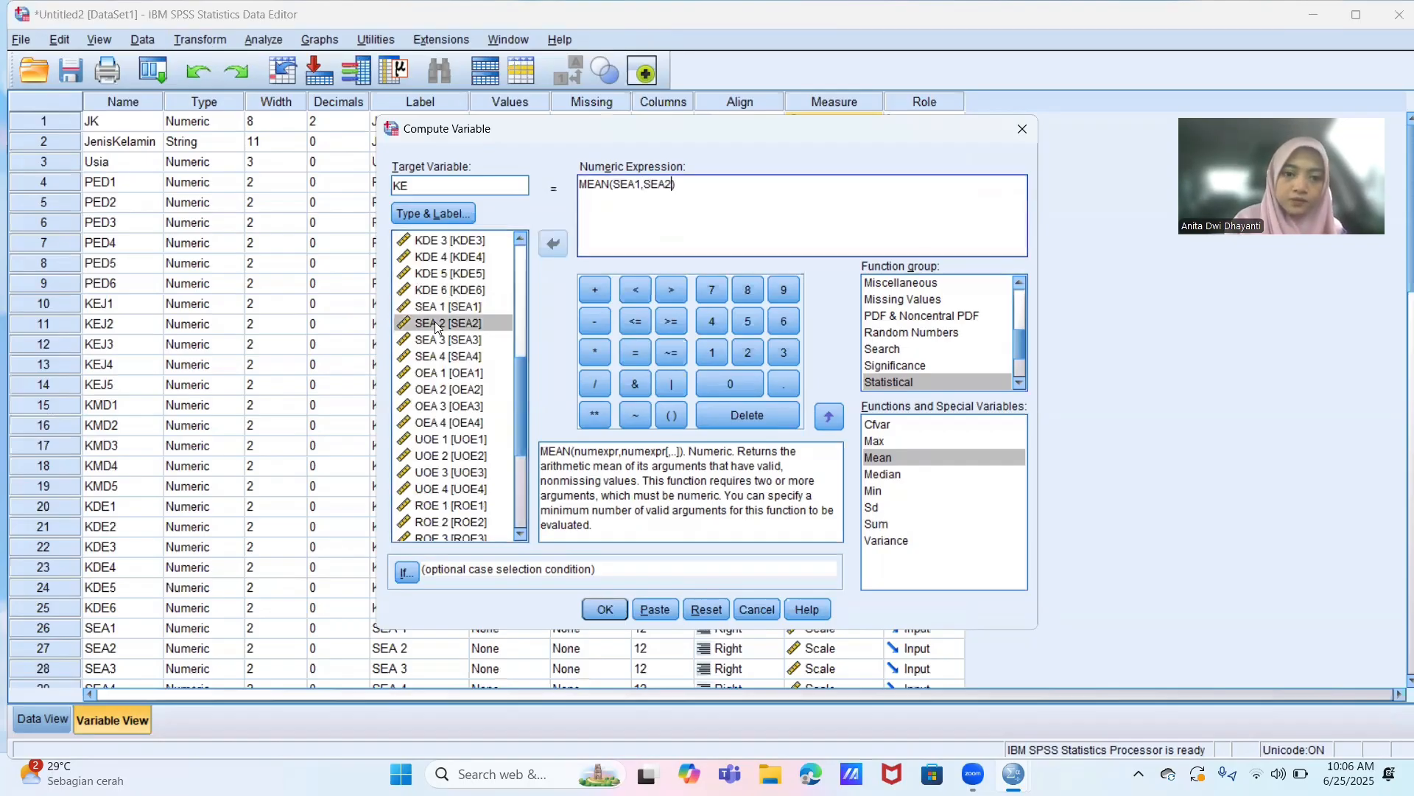
pyautogui.doubleClick(436, 339)
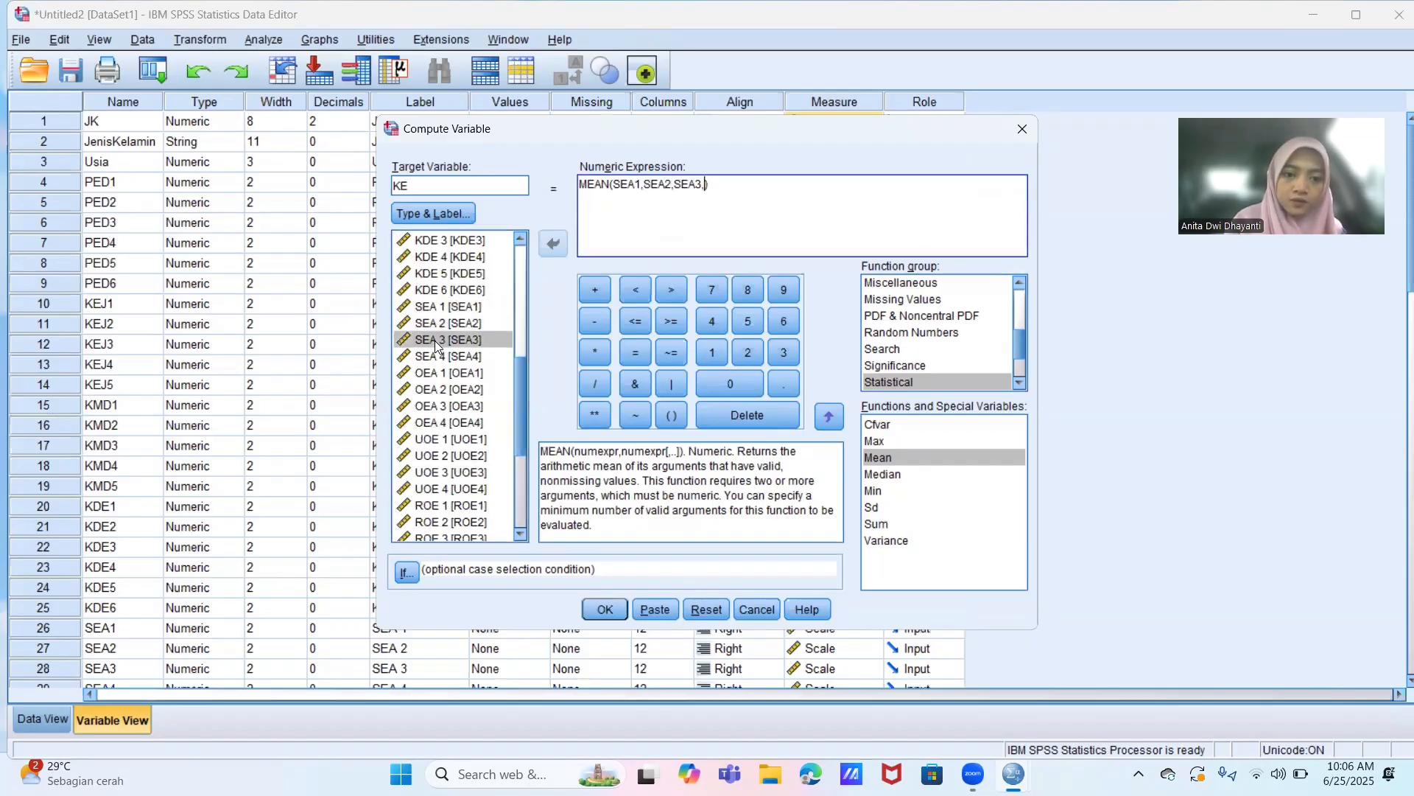
pyautogui.doubleClick(437, 356)
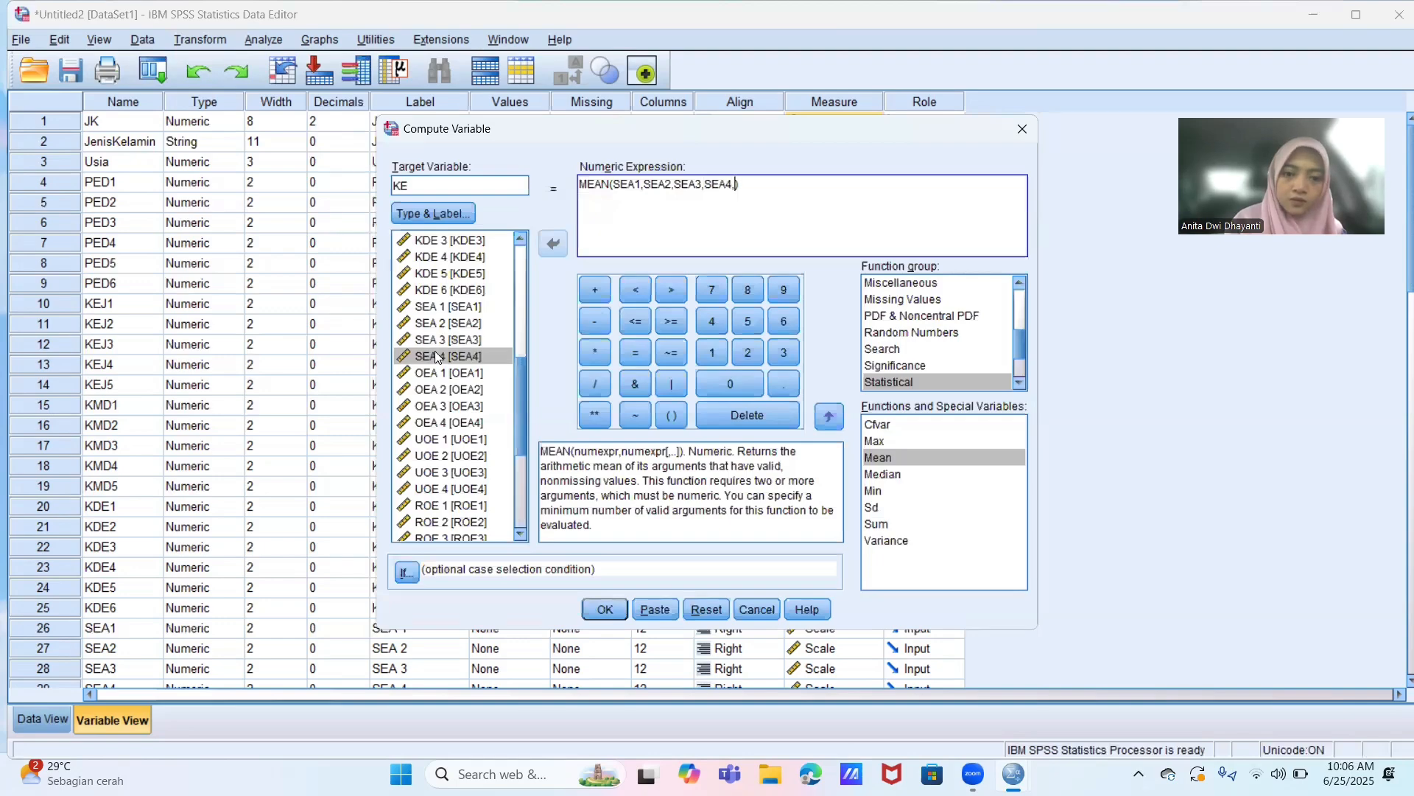
# - Append OEA1, OEA2, OEA3 and OEA4 to the MEAN arguments for KE, each followed by a comma
pyautogui.click(437, 374)
pyautogui.doubleClick(437, 374)
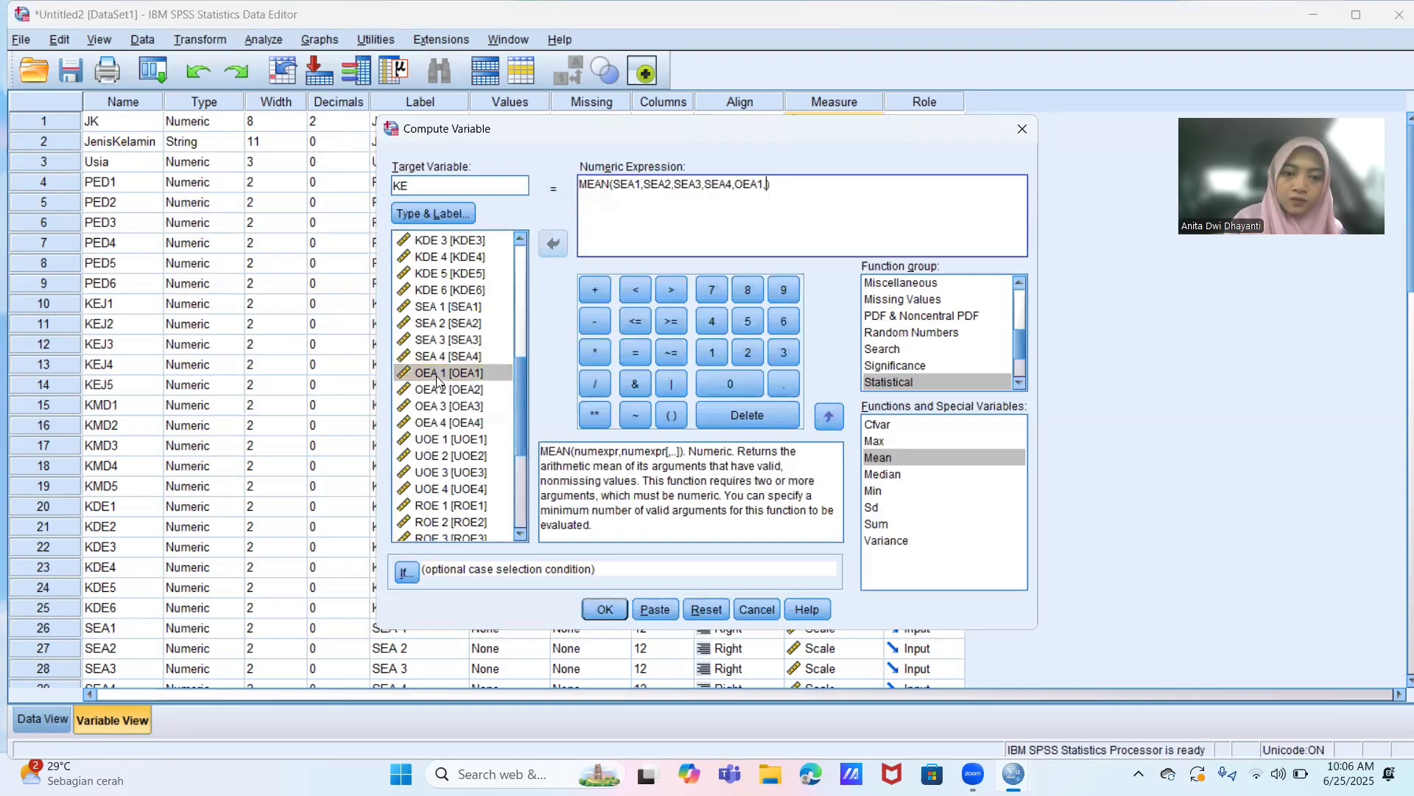
pyautogui.doubleClick(437, 390)
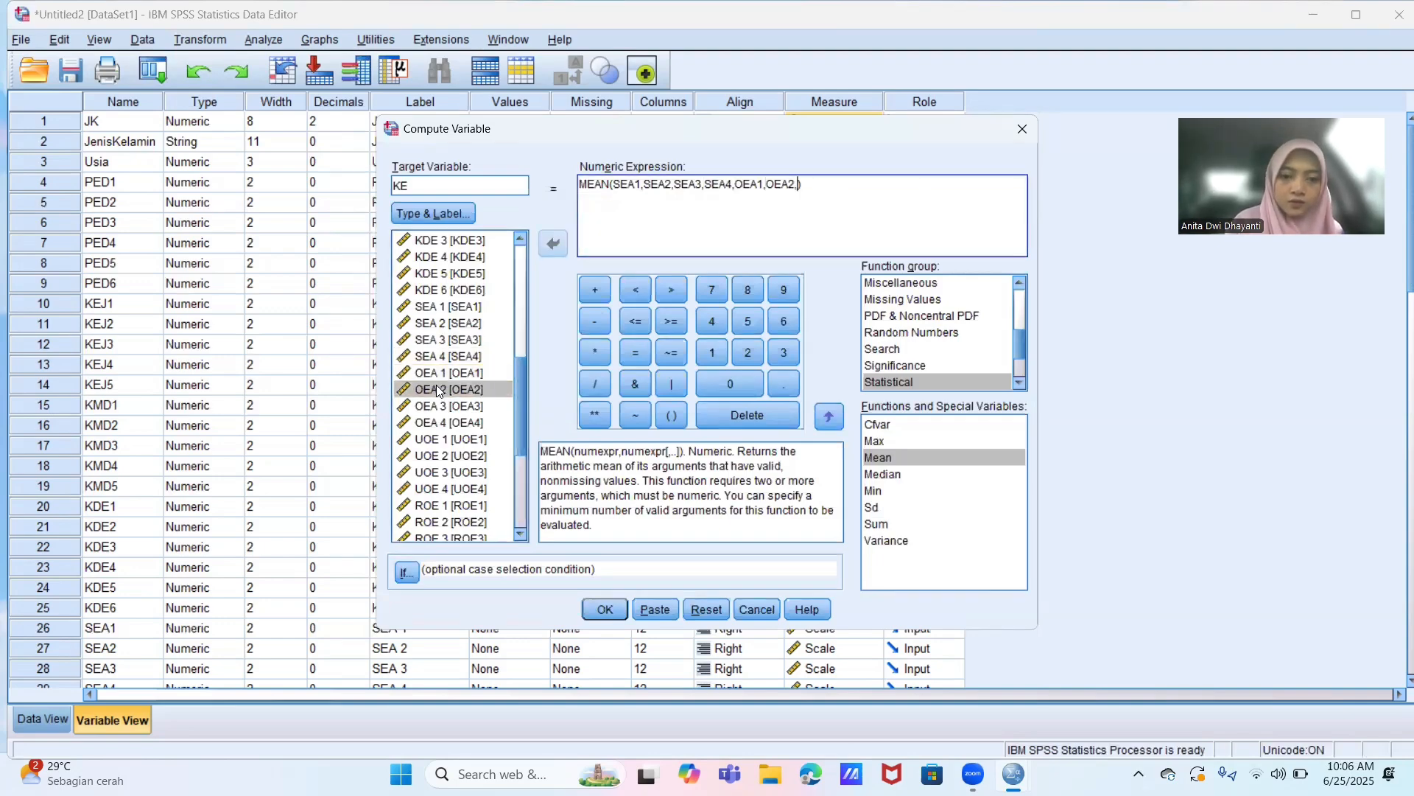
pyautogui.click(443, 413)
pyautogui.doubleClick(442, 409)
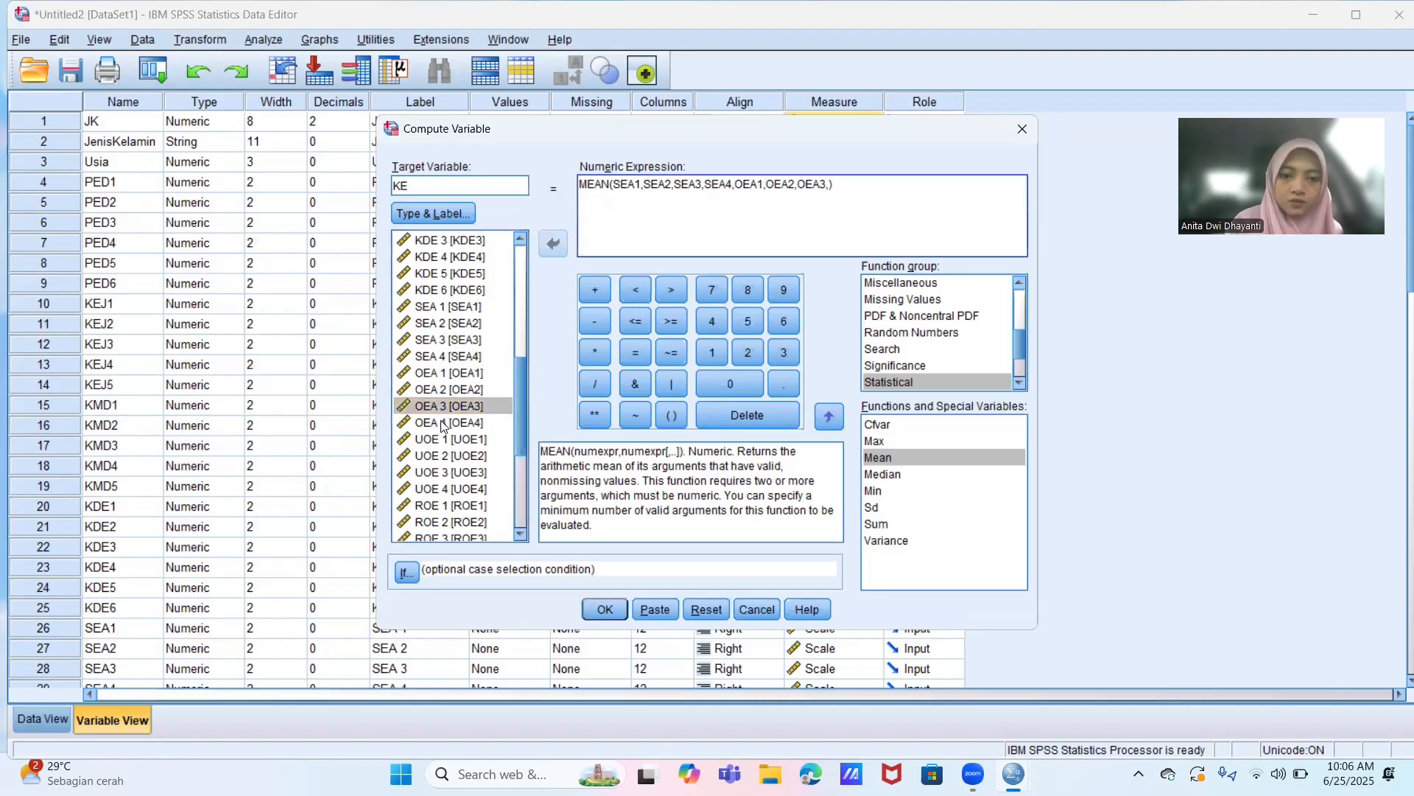
pyautogui.doubleClick(443, 423)
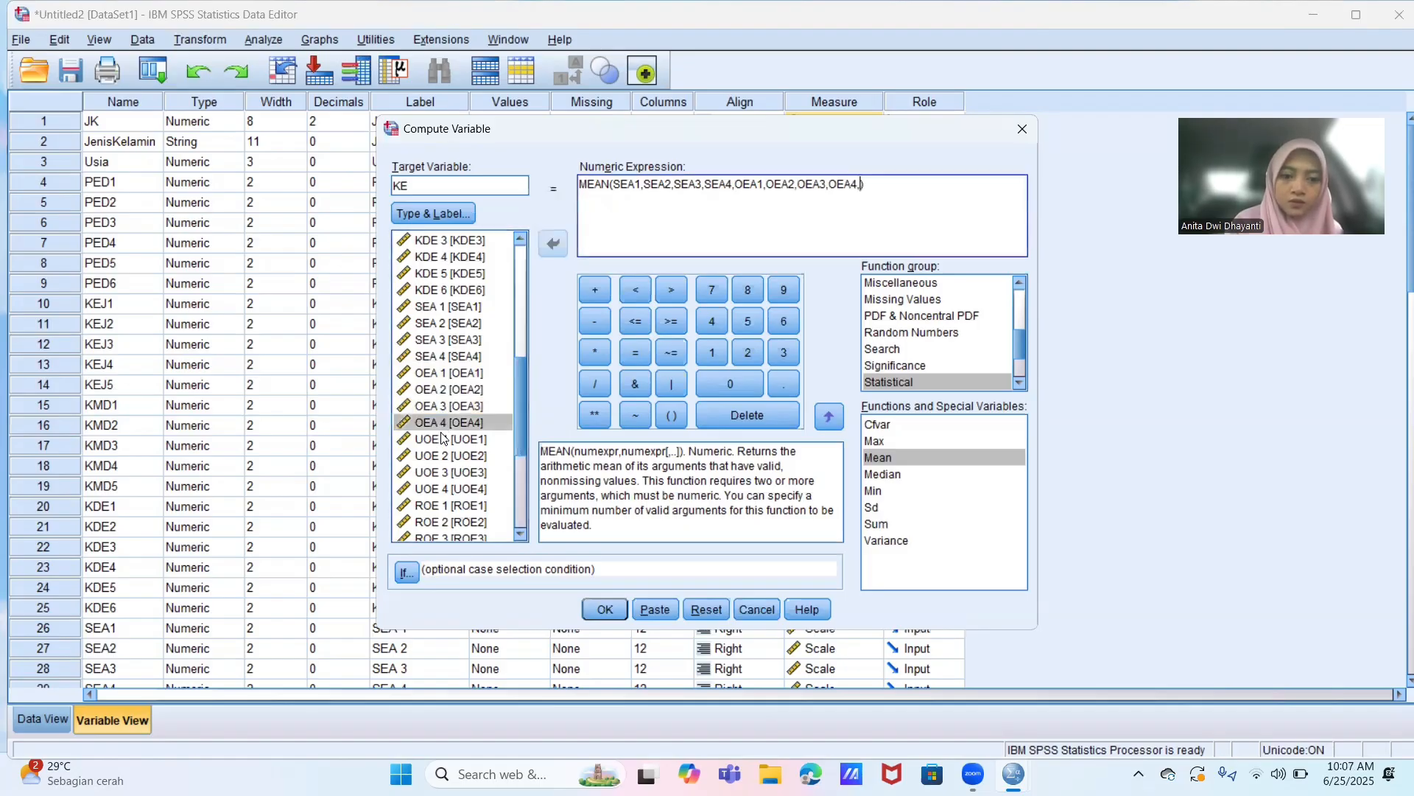
# - Append UOE1, UOE2, UOE3 and UOE4 to the MEAN arguments for KE, each followed by a comma
pyautogui.click(441, 445)
pyautogui.doubleClick(440, 445)
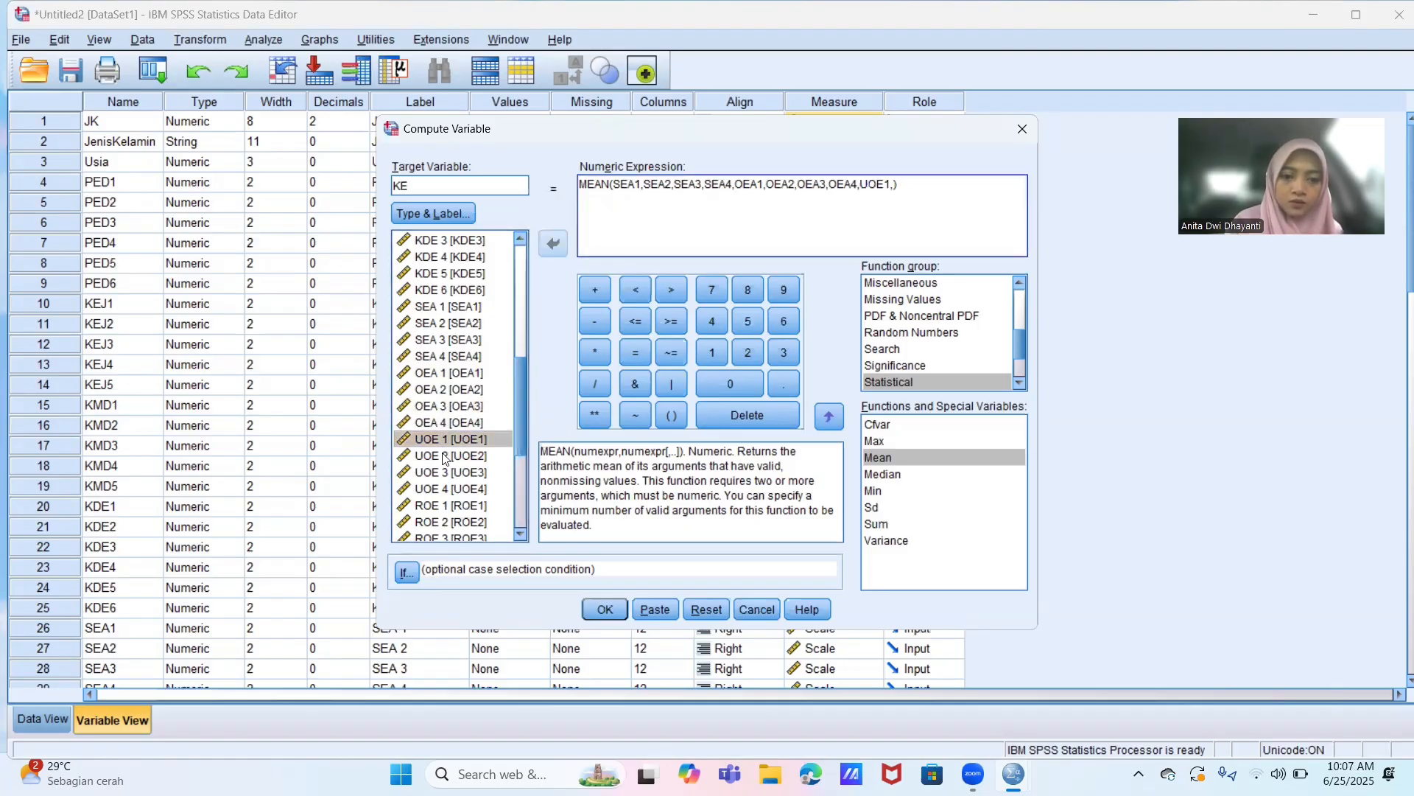
pyautogui.click(444, 457)
pyautogui.doubleClick(445, 456)
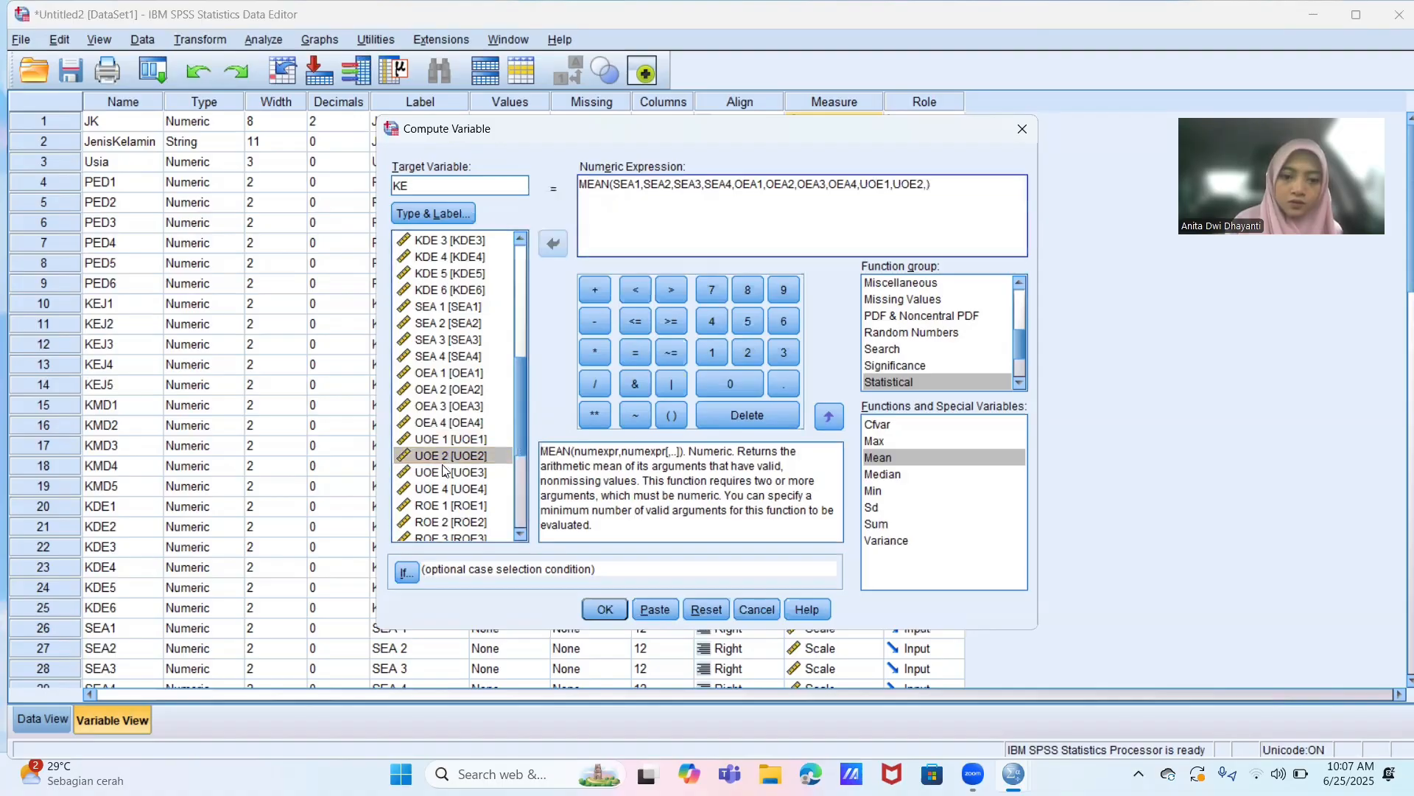
pyautogui.doubleClick(446, 473)
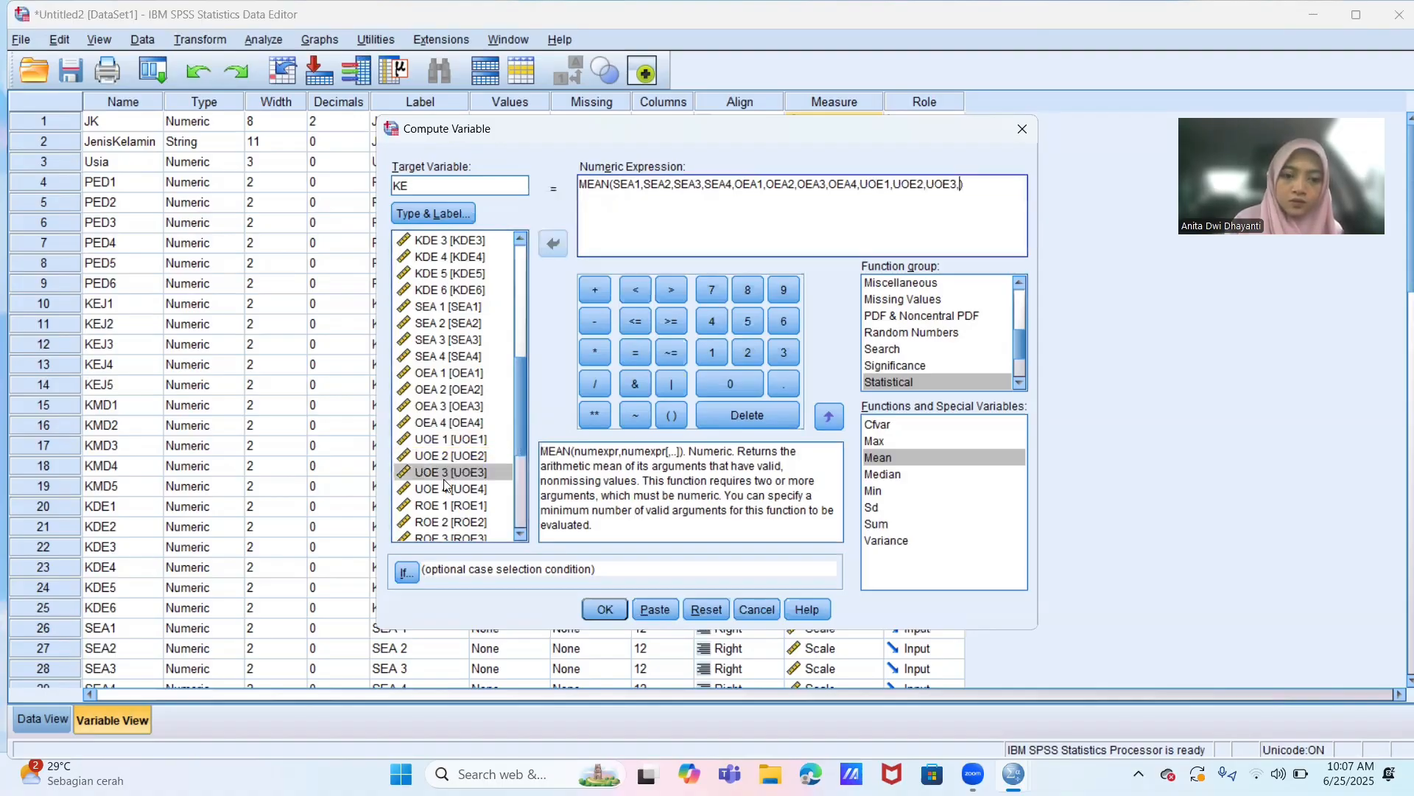
pyautogui.doubleClick(446, 490)
pyautogui.write(',')
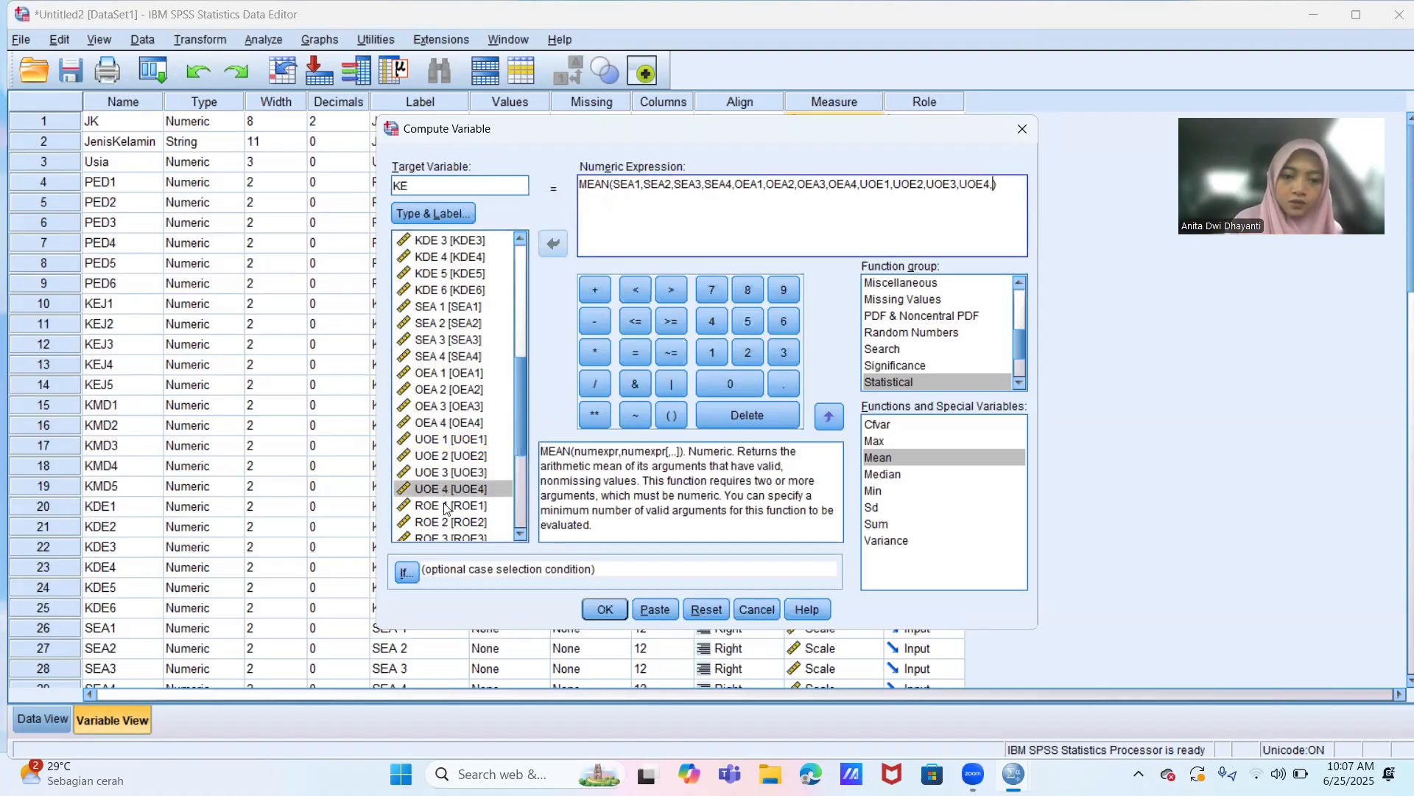
# - Complete the MEAN arguments for KE with ROE1, ROE2, ROE3 and ROE4, separated by commas with none after ROE4
pyautogui.click(445, 506)
pyautogui.doubleClick(444, 506)
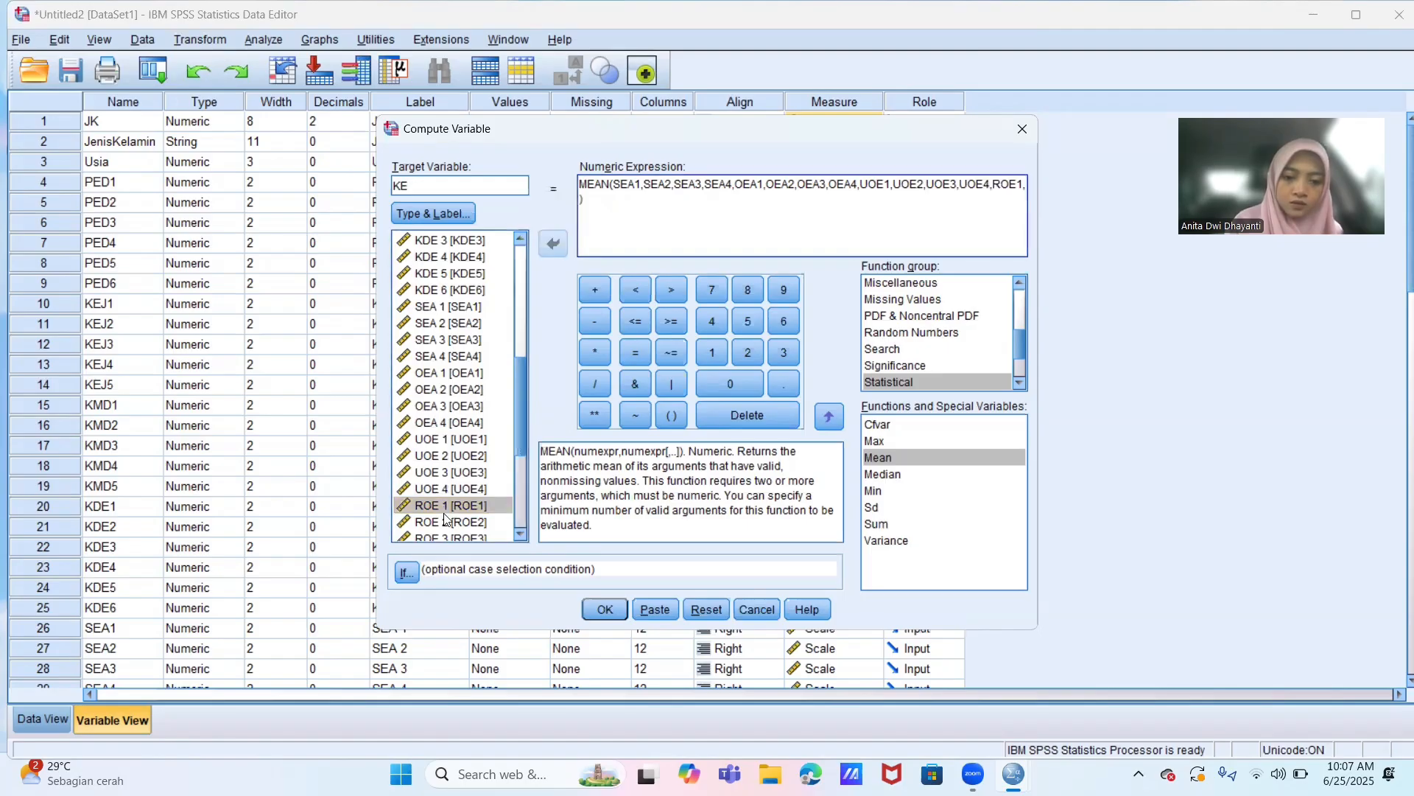
pyautogui.doubleClick(445, 521)
pyautogui.scroll(-1, 443, 512)
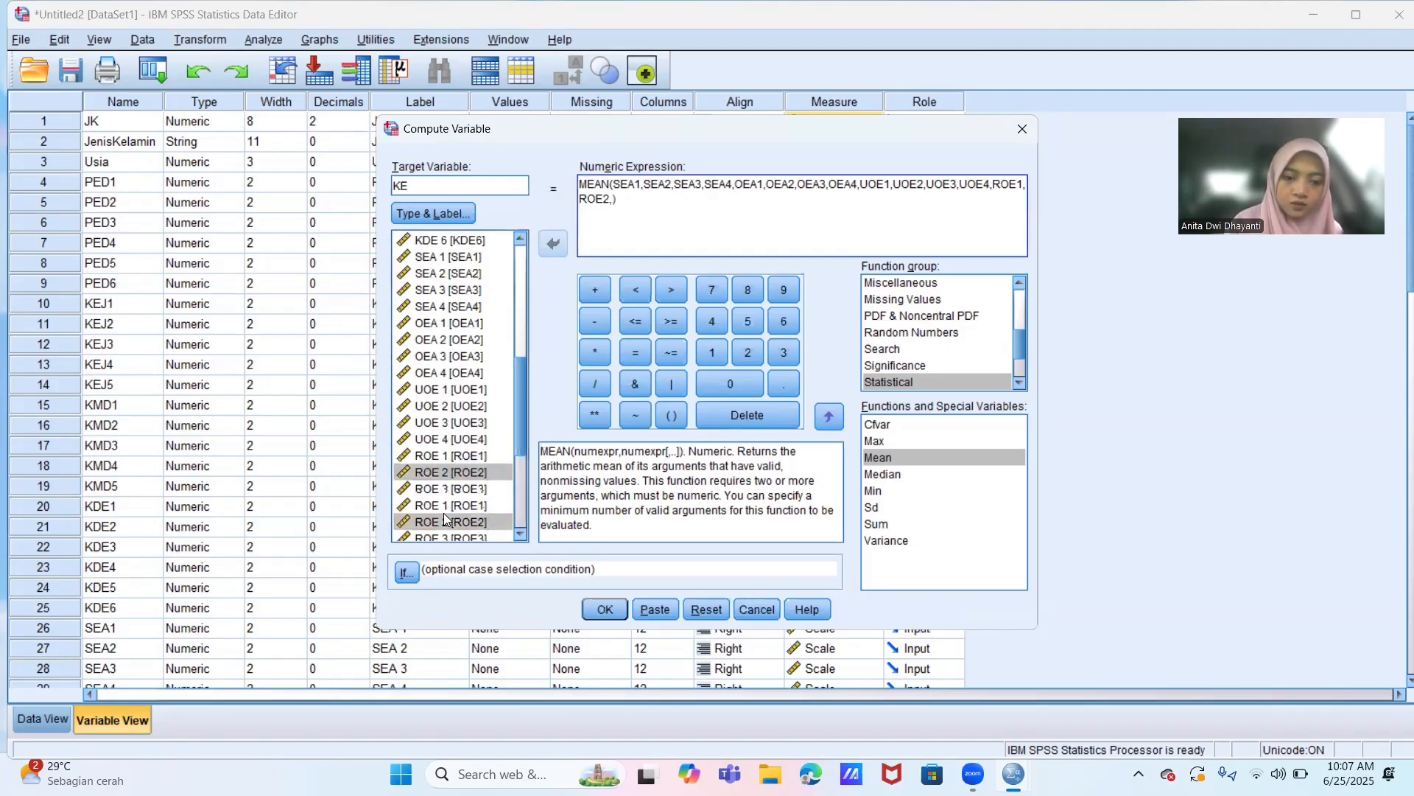
pyautogui.write(',')
pyautogui.doubleClick(449, 489)
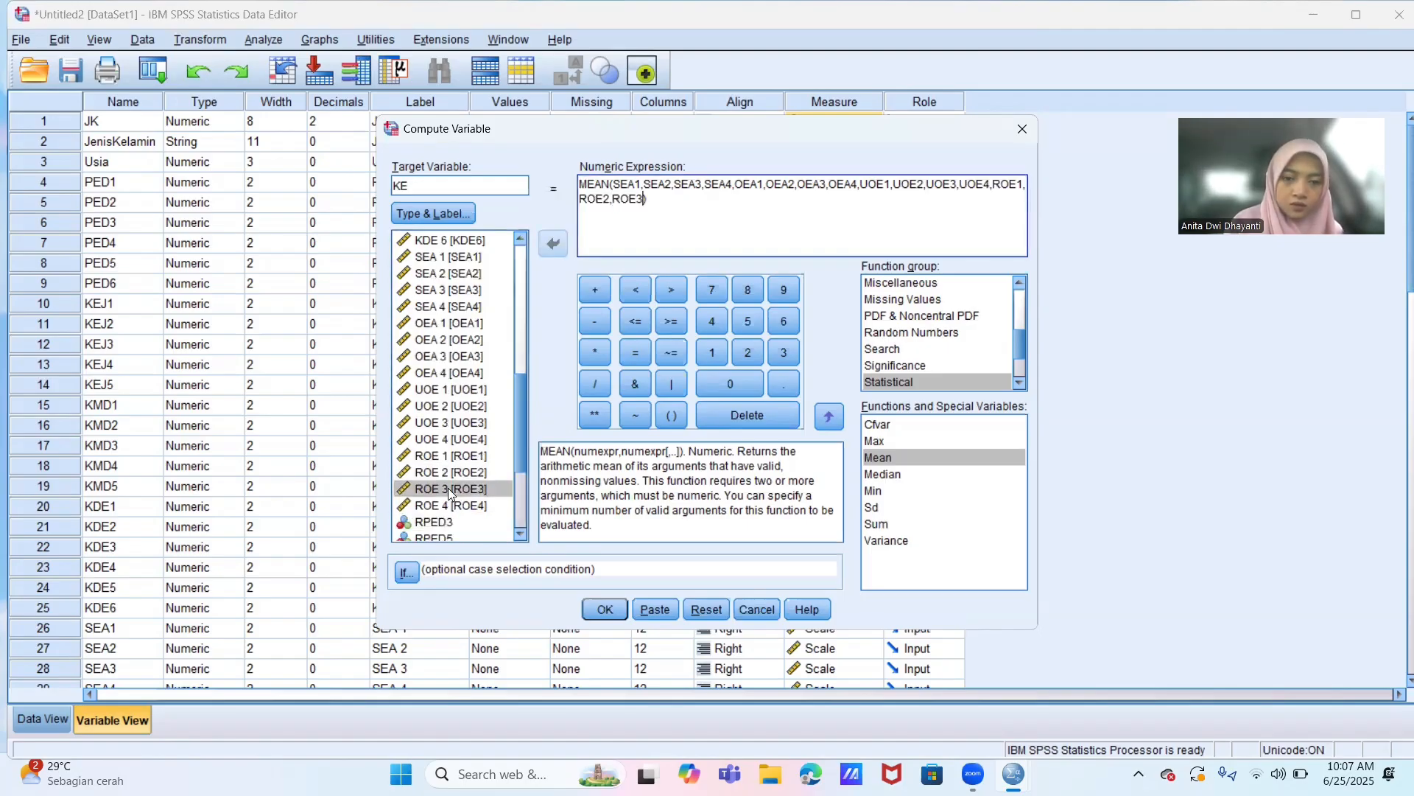
pyautogui.write(',')
pyautogui.click(451, 506)
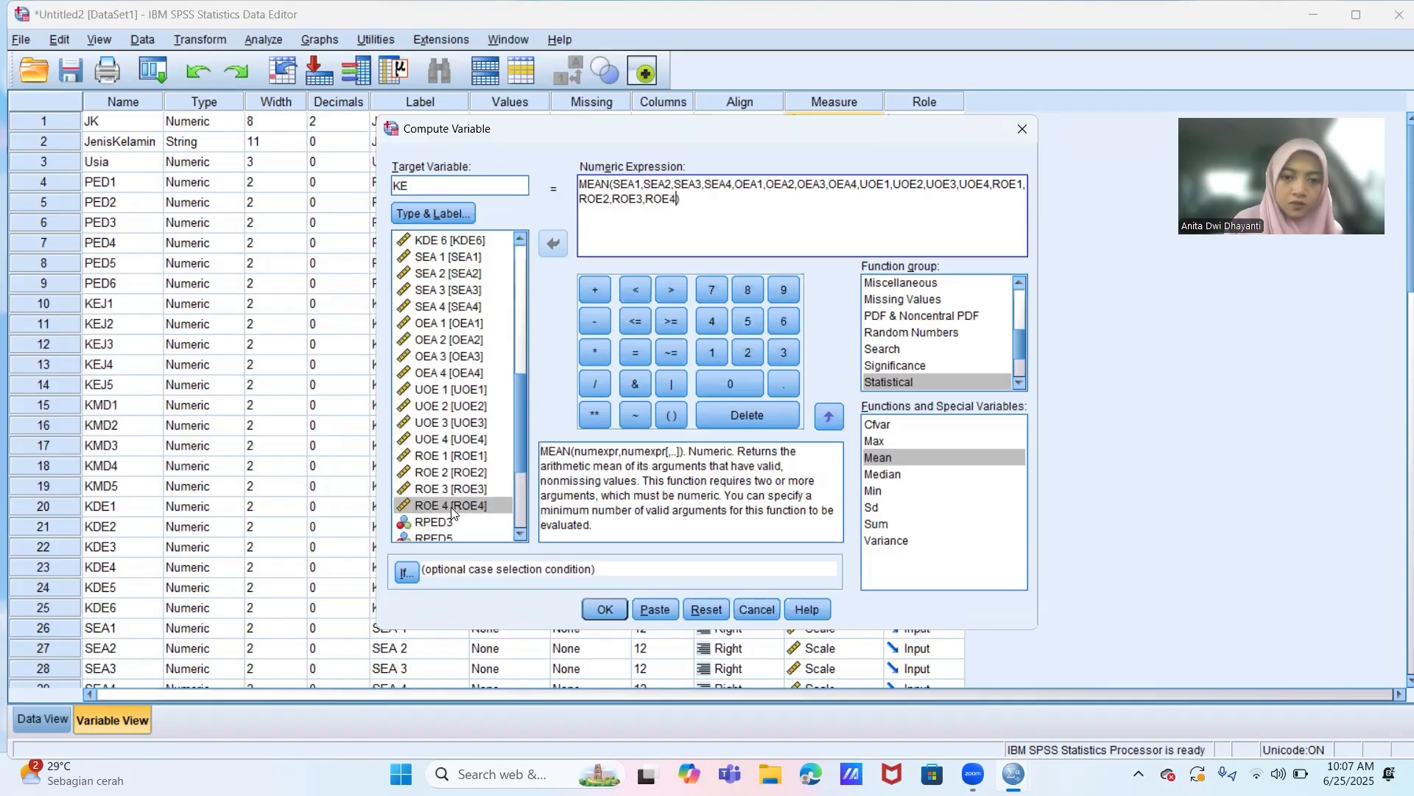
pyautogui.doubleClick(451, 507)
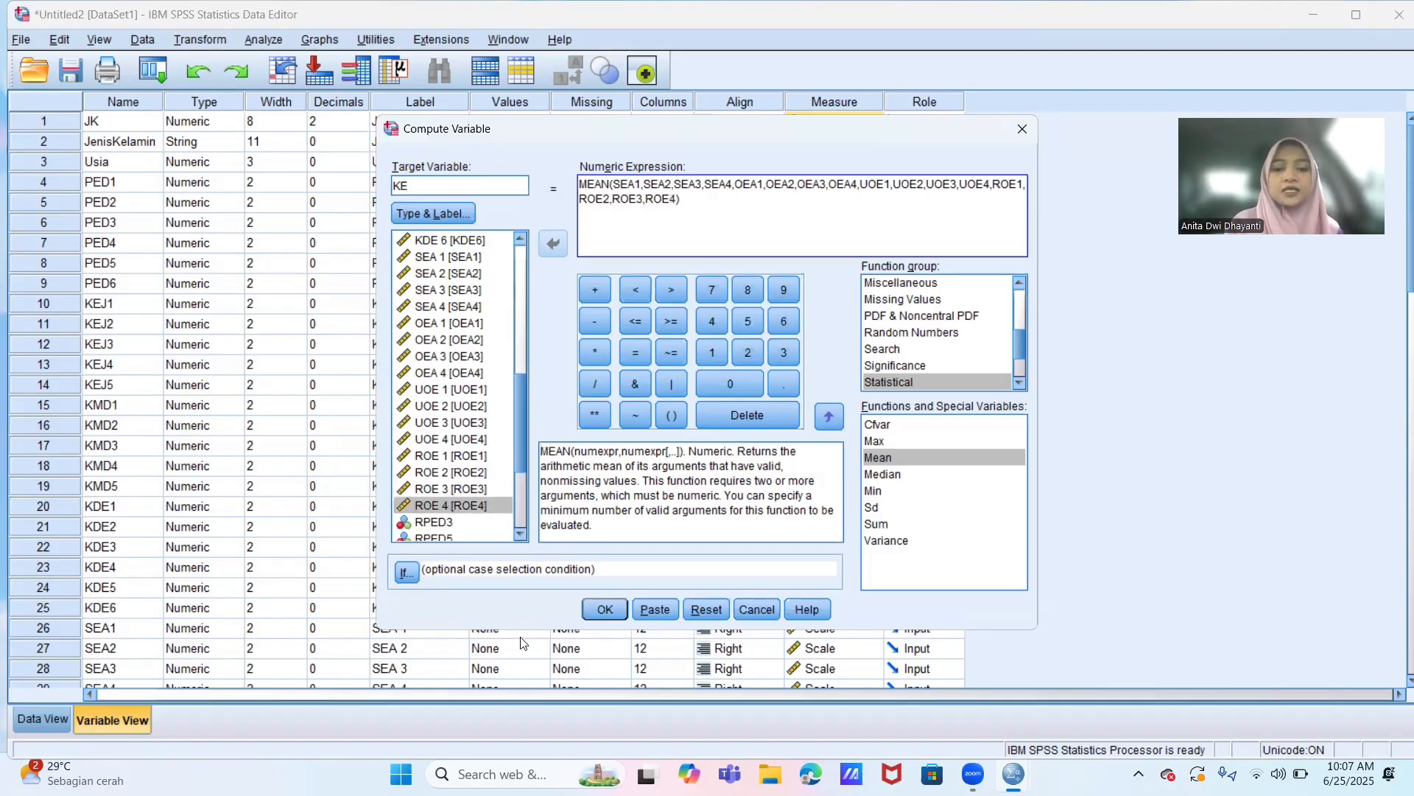
# - Run the KE computation and return from the output viewer to the data editor
pyautogui.click(604, 610)
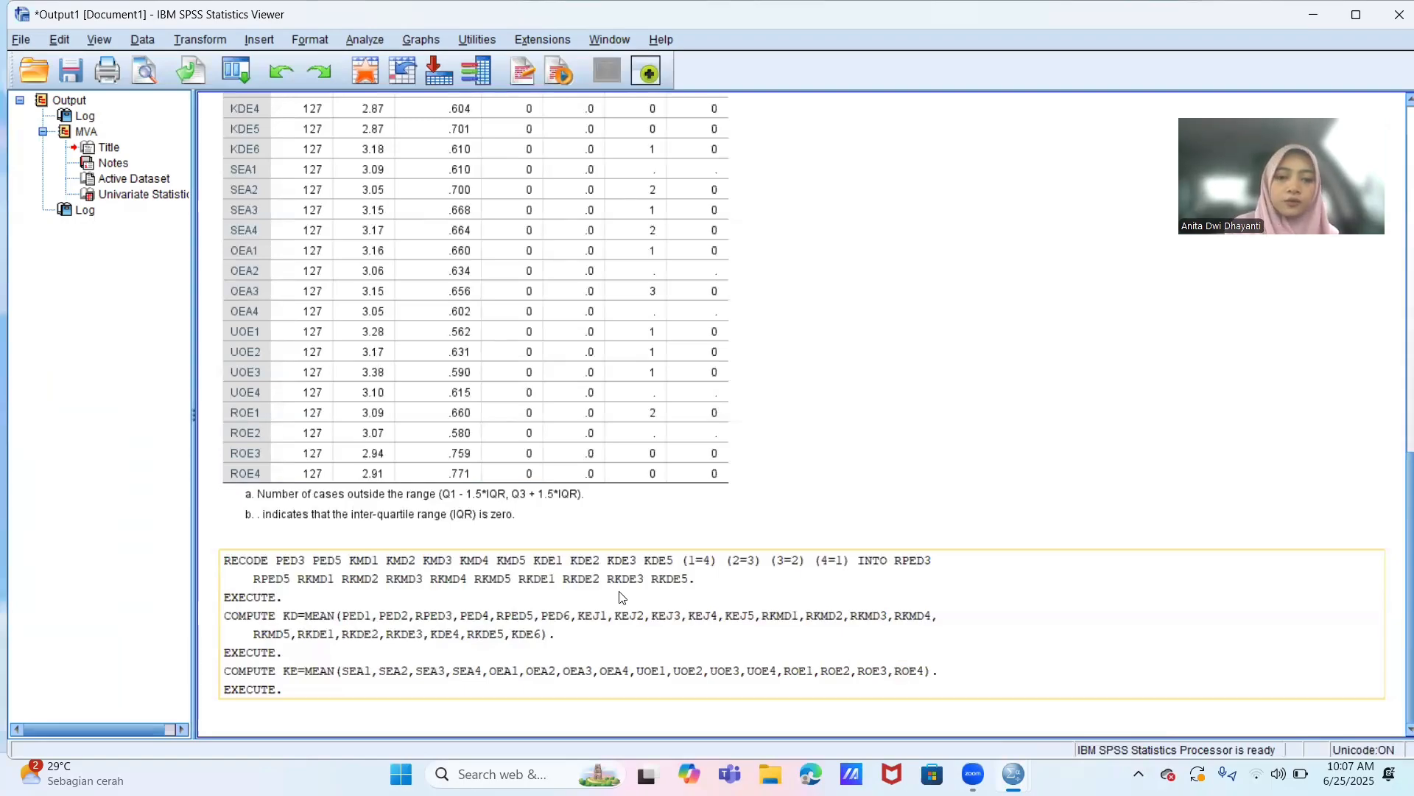
pyautogui.click(937, 333)
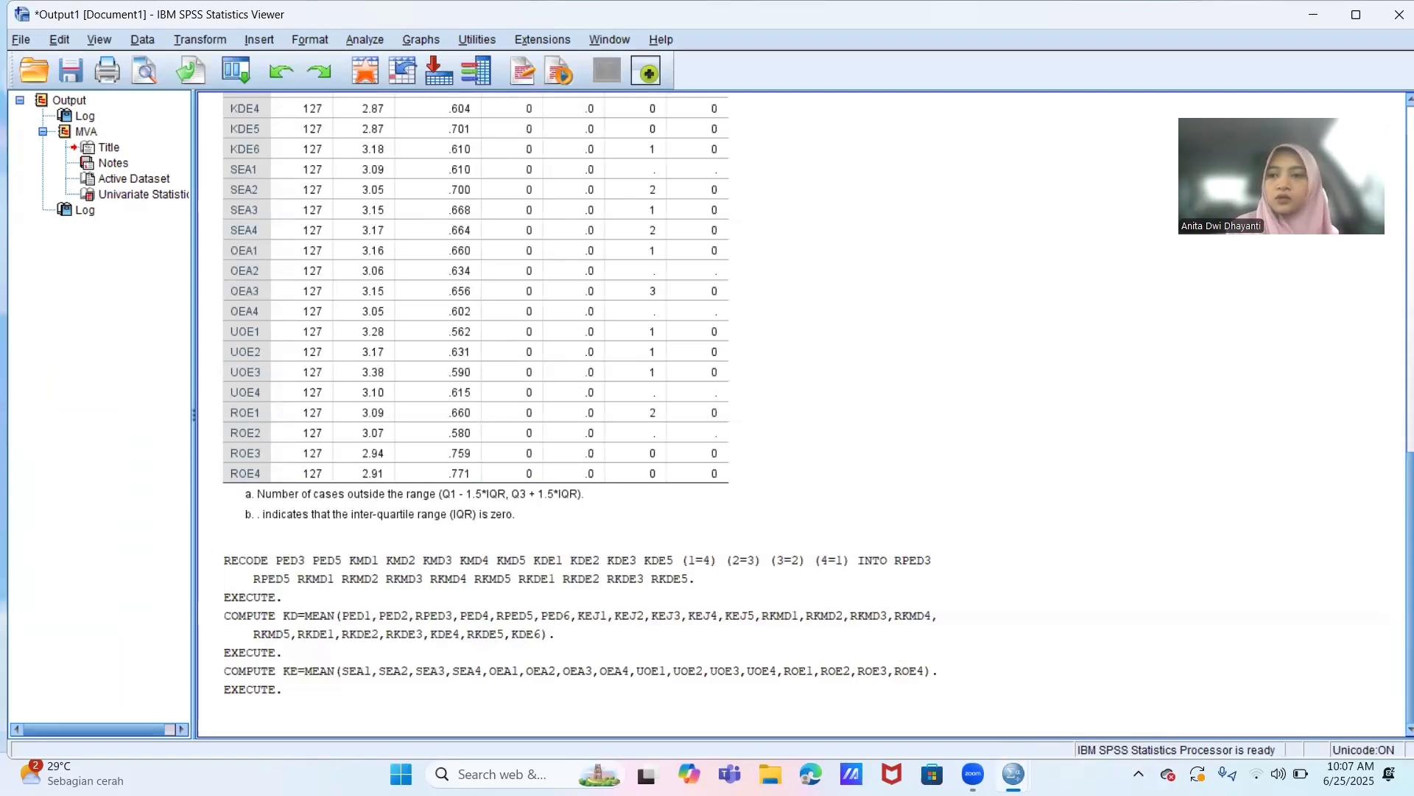
pyautogui.click(1305, 21)
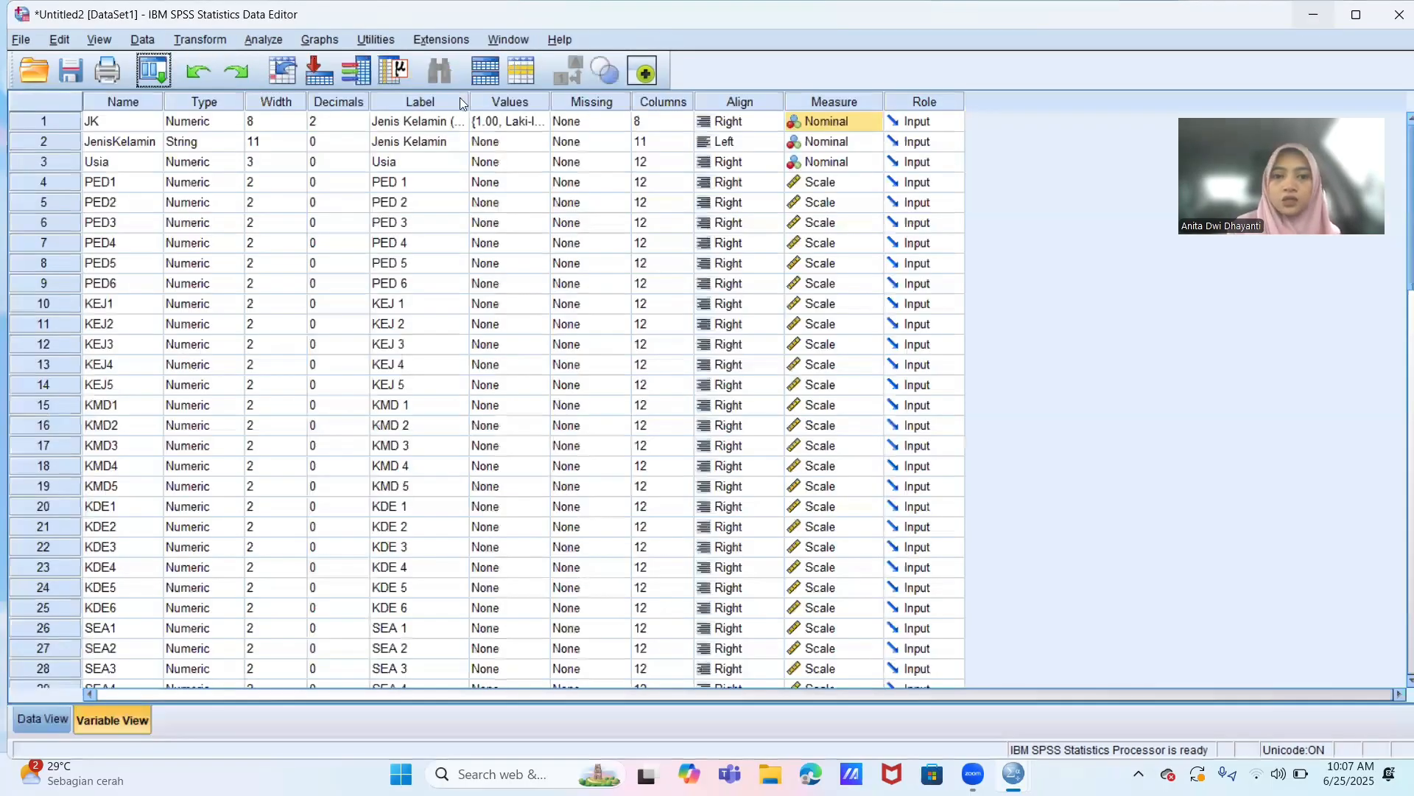
# - Start a Frequencies analysis and add KE as the variable to analyse
pyautogui.click(263, 42)
pyautogui.moveTo(328, 87)
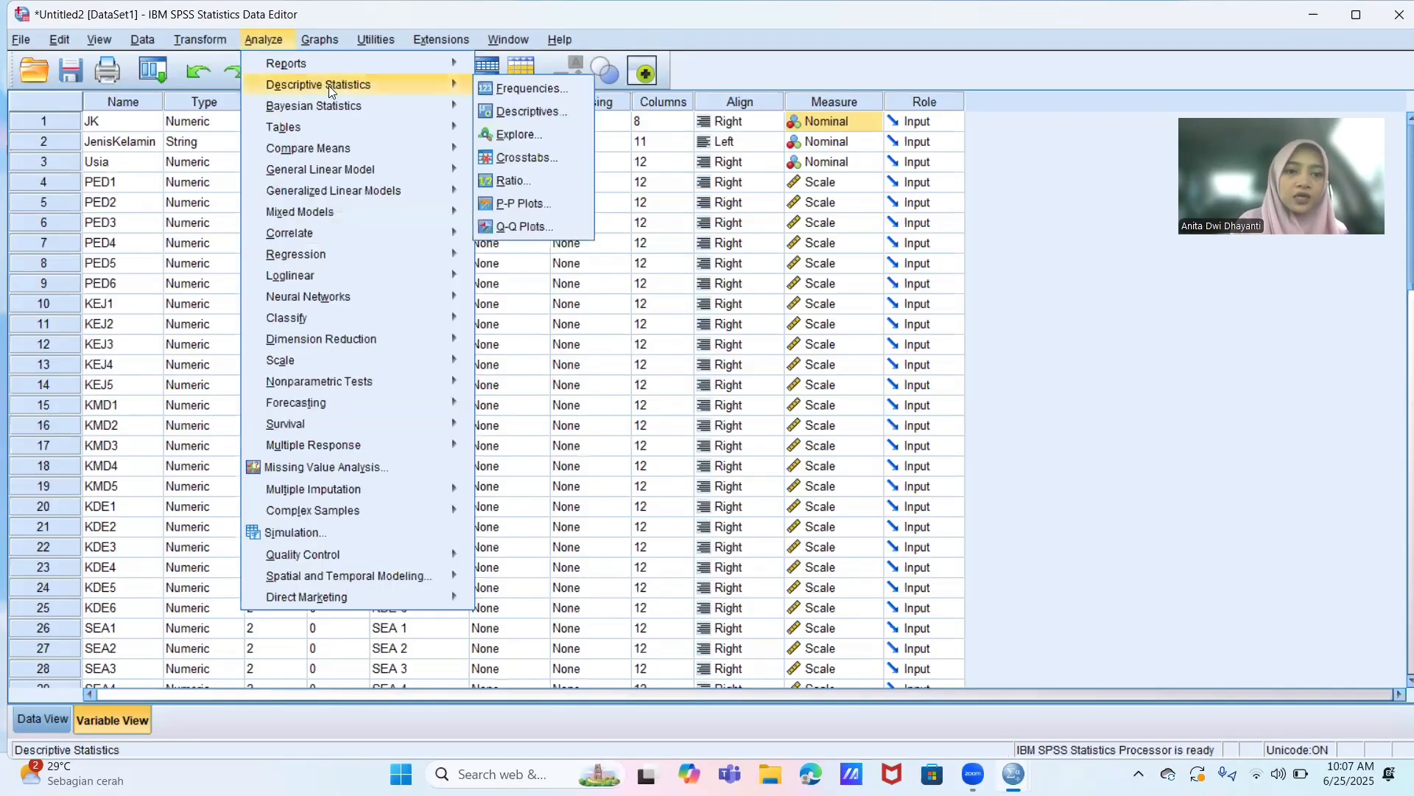
pyautogui.click(497, 90)
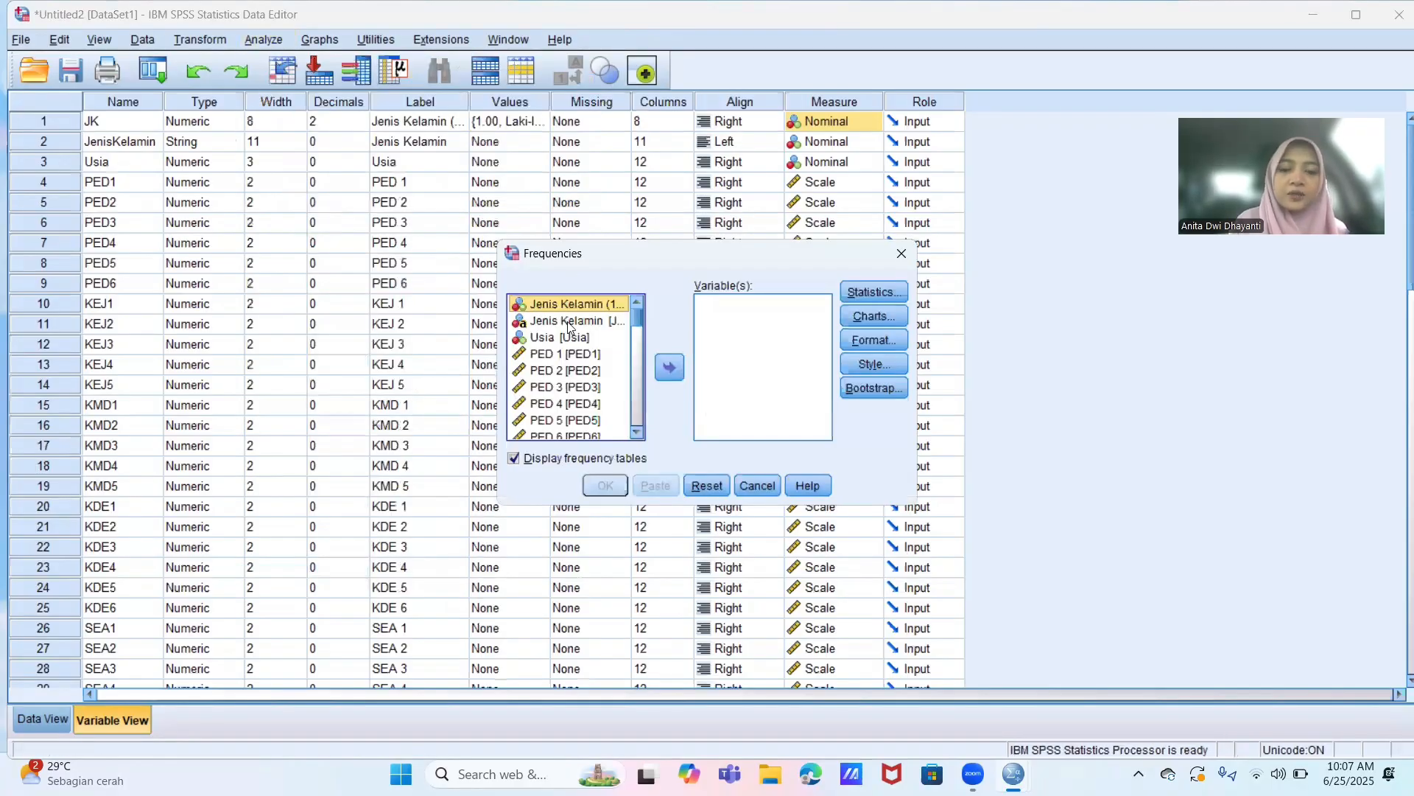
pyautogui.press('End')
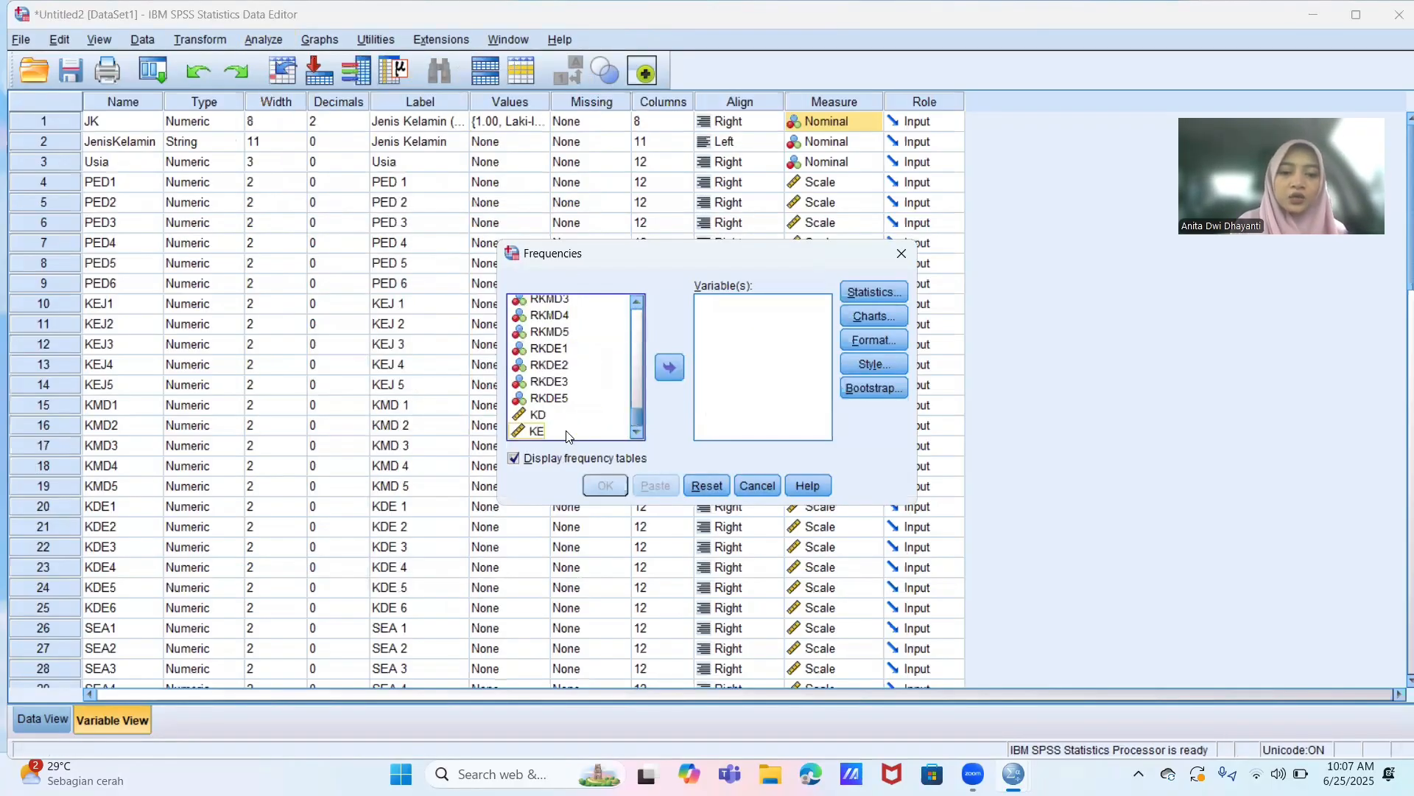
pyautogui.click(671, 369)
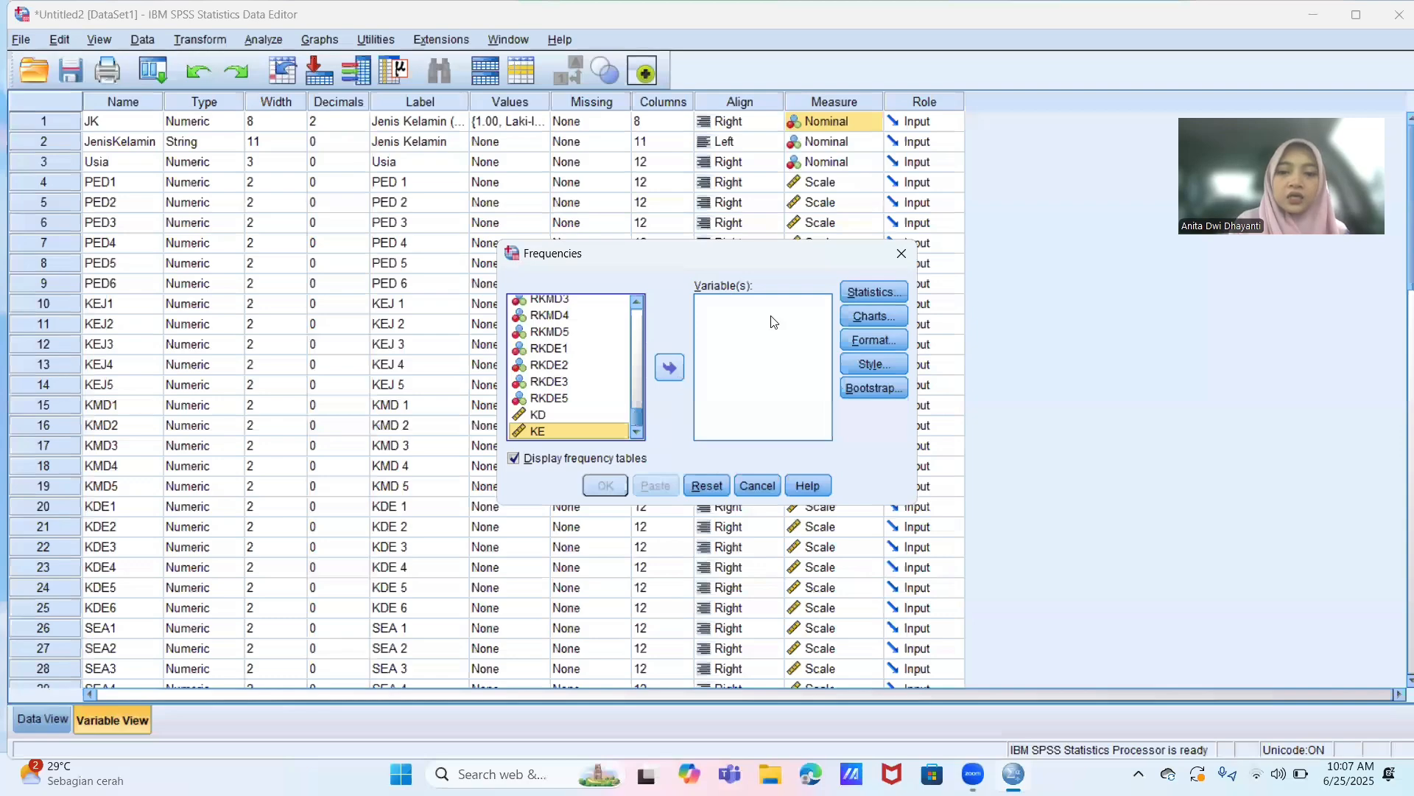
# - Request mean, median, standard deviation, range, minimum and maximum for KE, then run the frequencies and return to the data editor
pyautogui.click(873, 294)
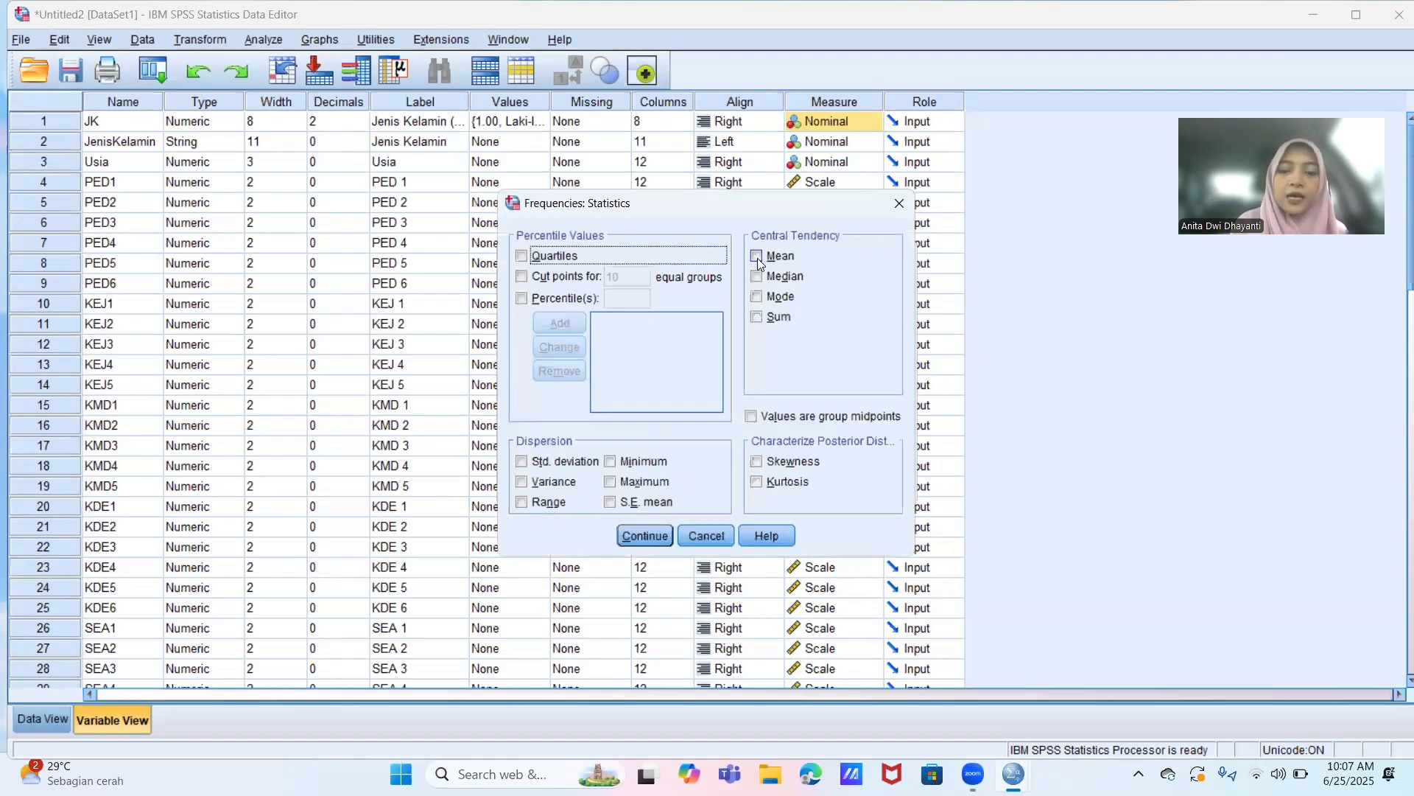
pyautogui.click(757, 258)
pyautogui.click(757, 277)
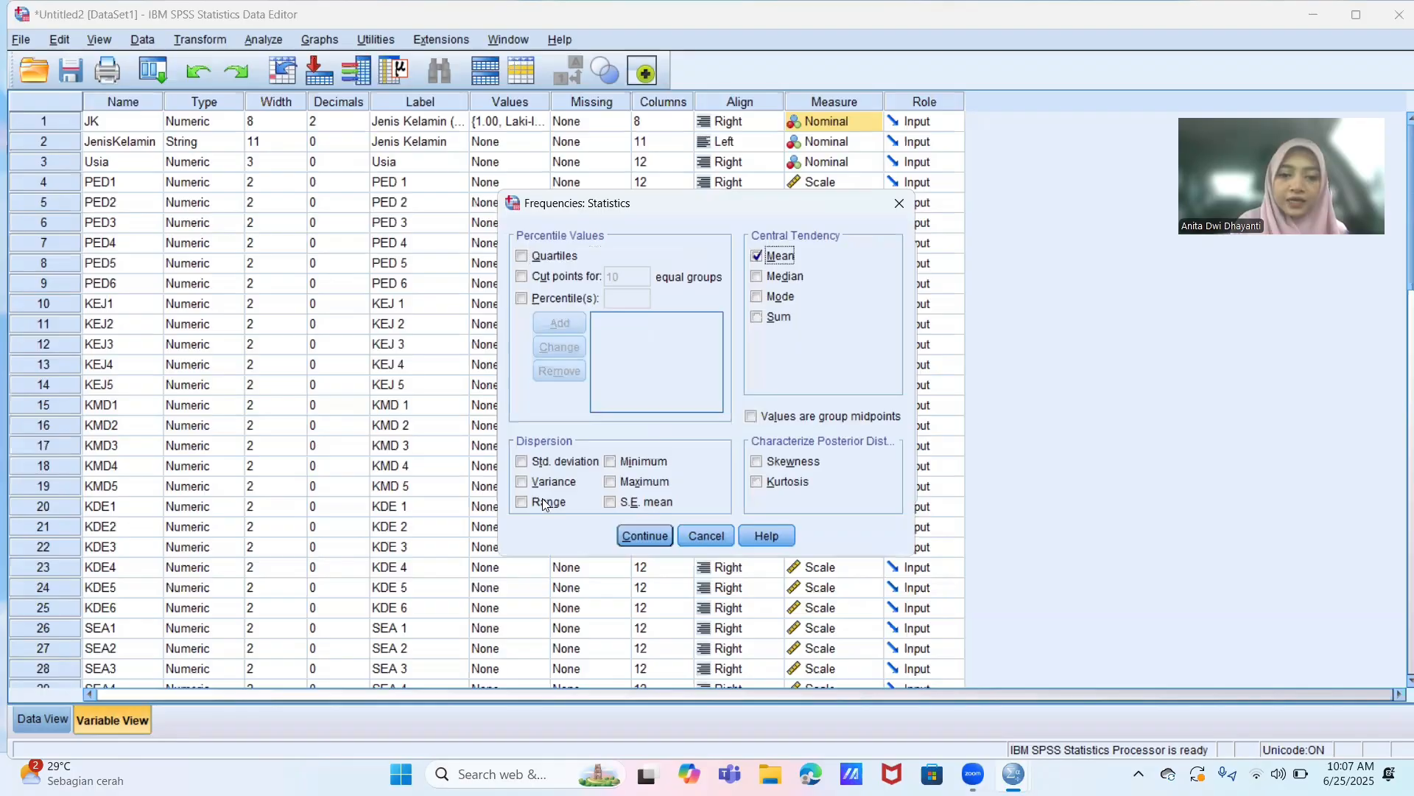
pyautogui.click(522, 462)
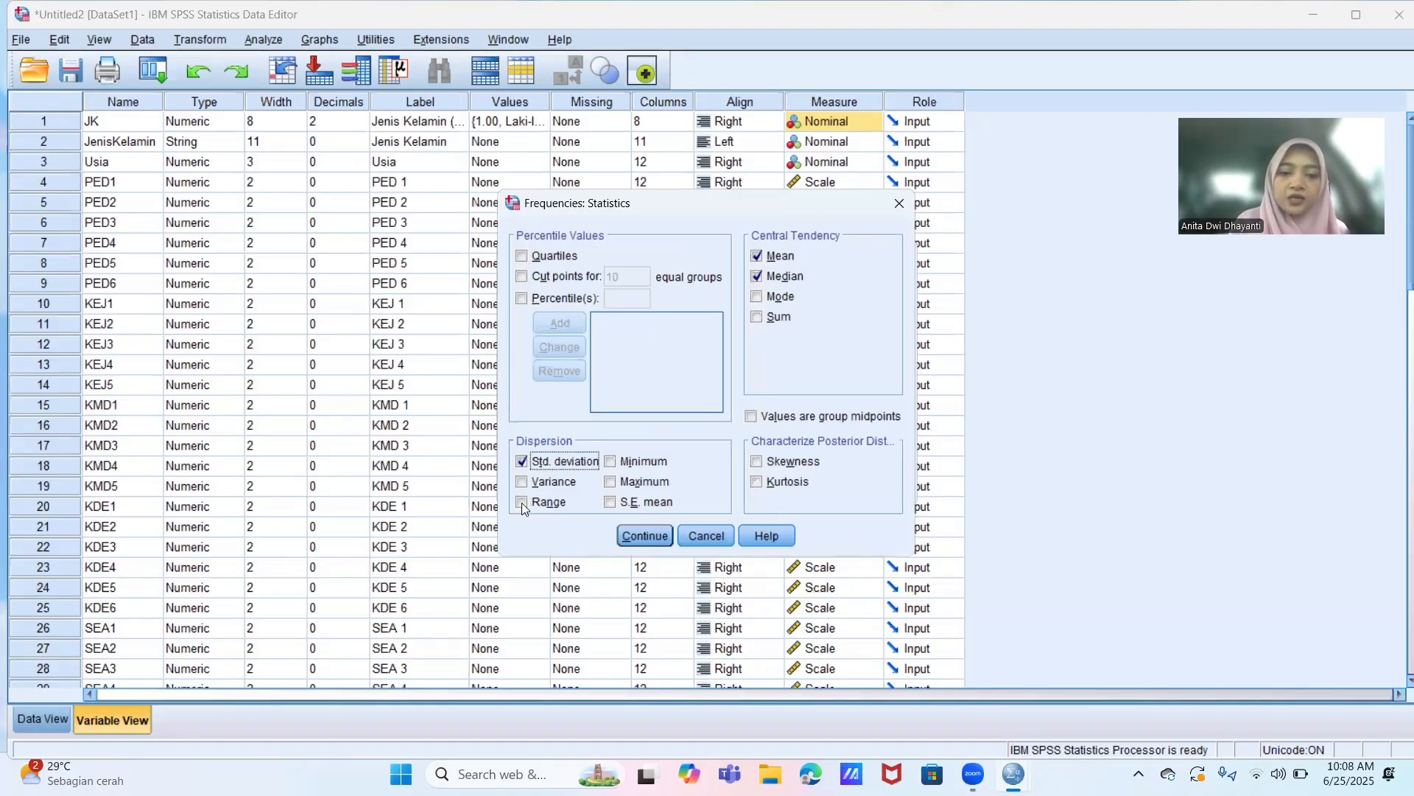
pyautogui.click(522, 502)
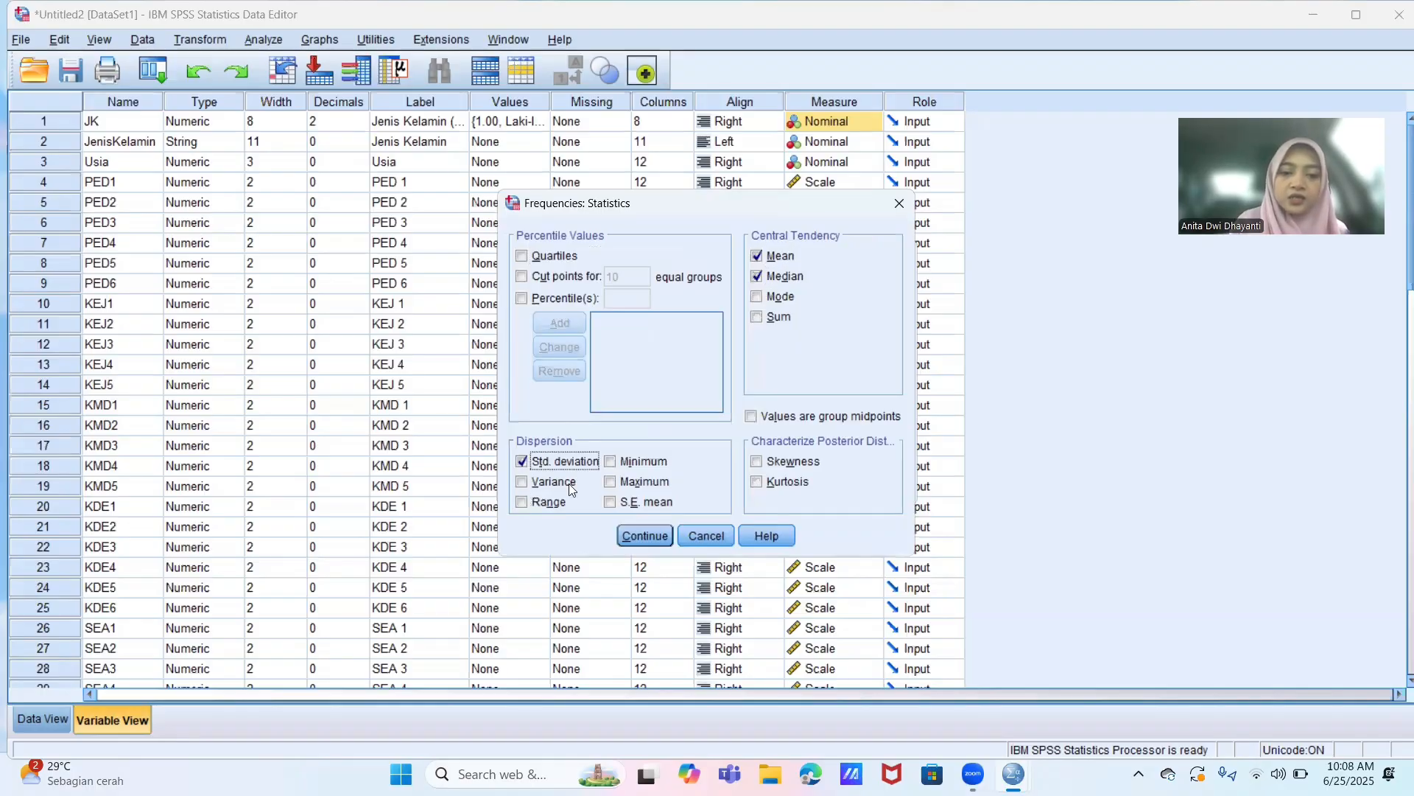
pyautogui.click(610, 482)
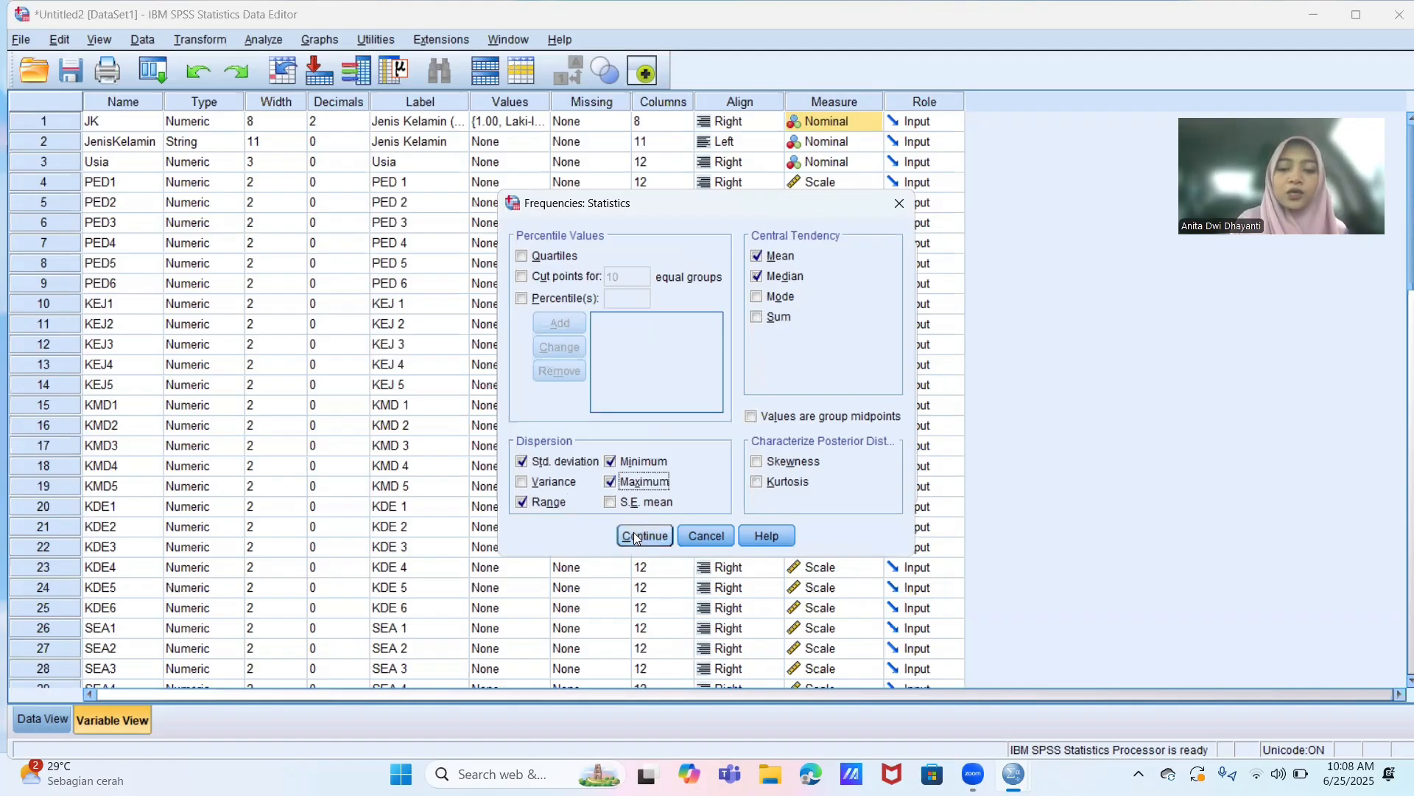
pyautogui.click(634, 532)
pyautogui.click(604, 486)
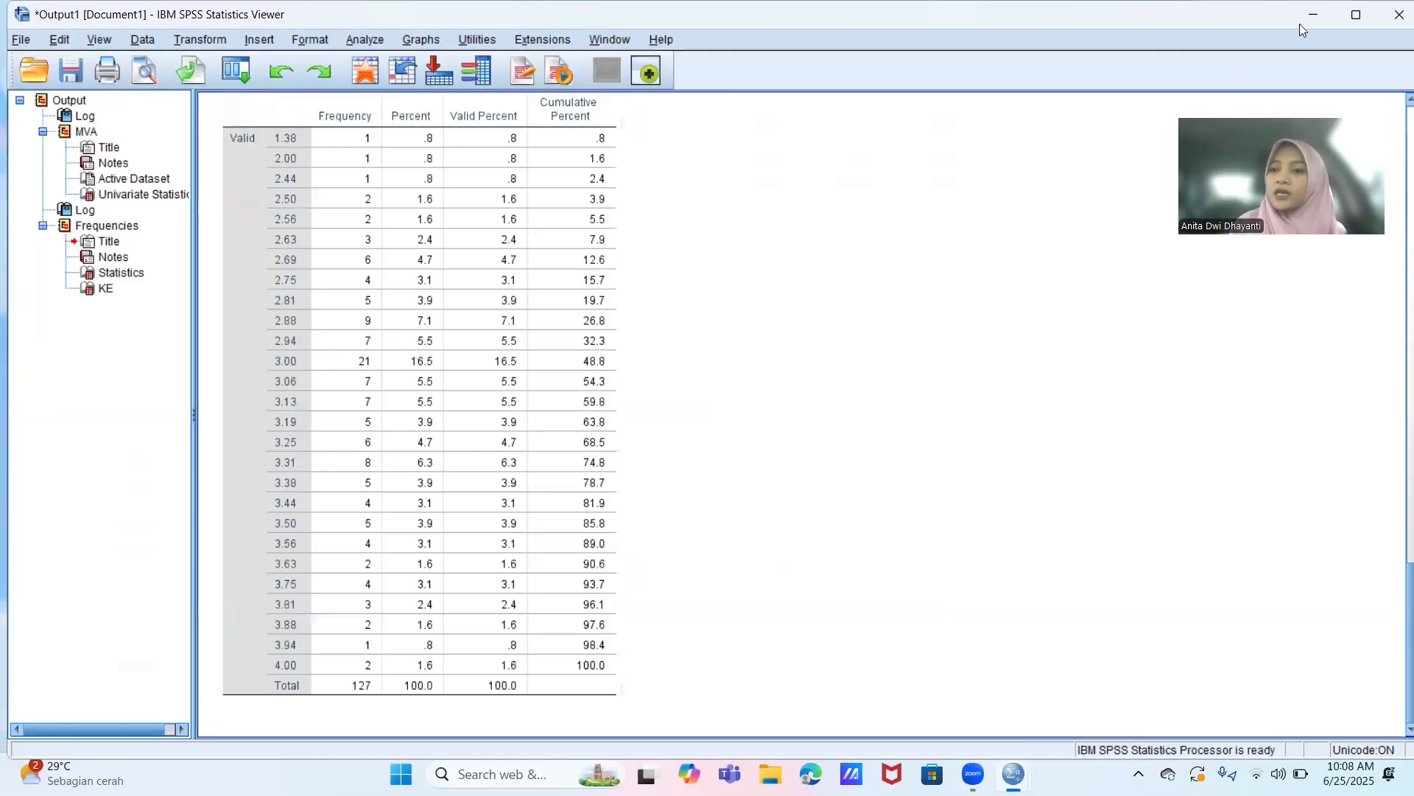
pyautogui.hotkey('alt', 'Tab')
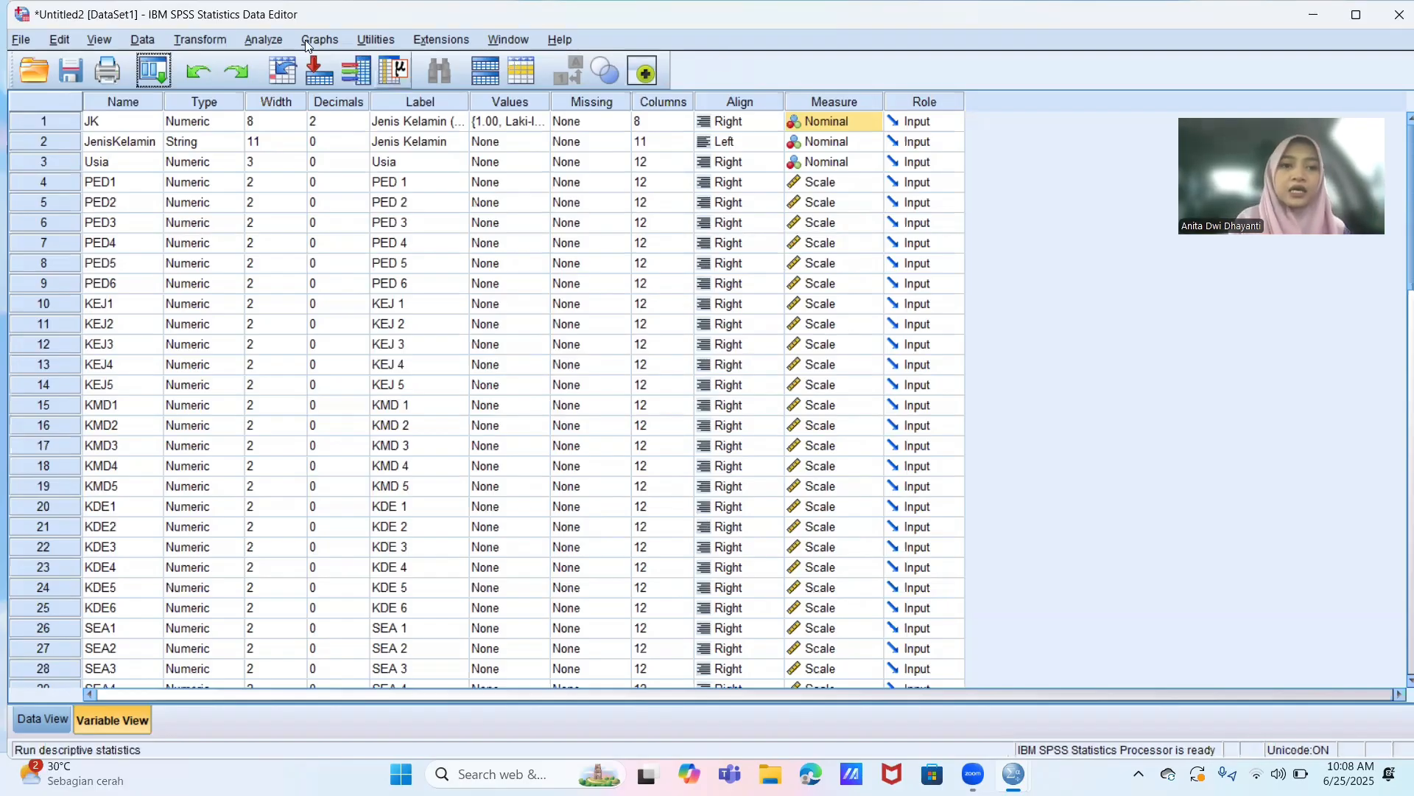
# - Start an Explore analysis with KD and KE as the dependent variables
pyautogui.hotkey('alt', 'a')
pyautogui.moveTo(311, 88)
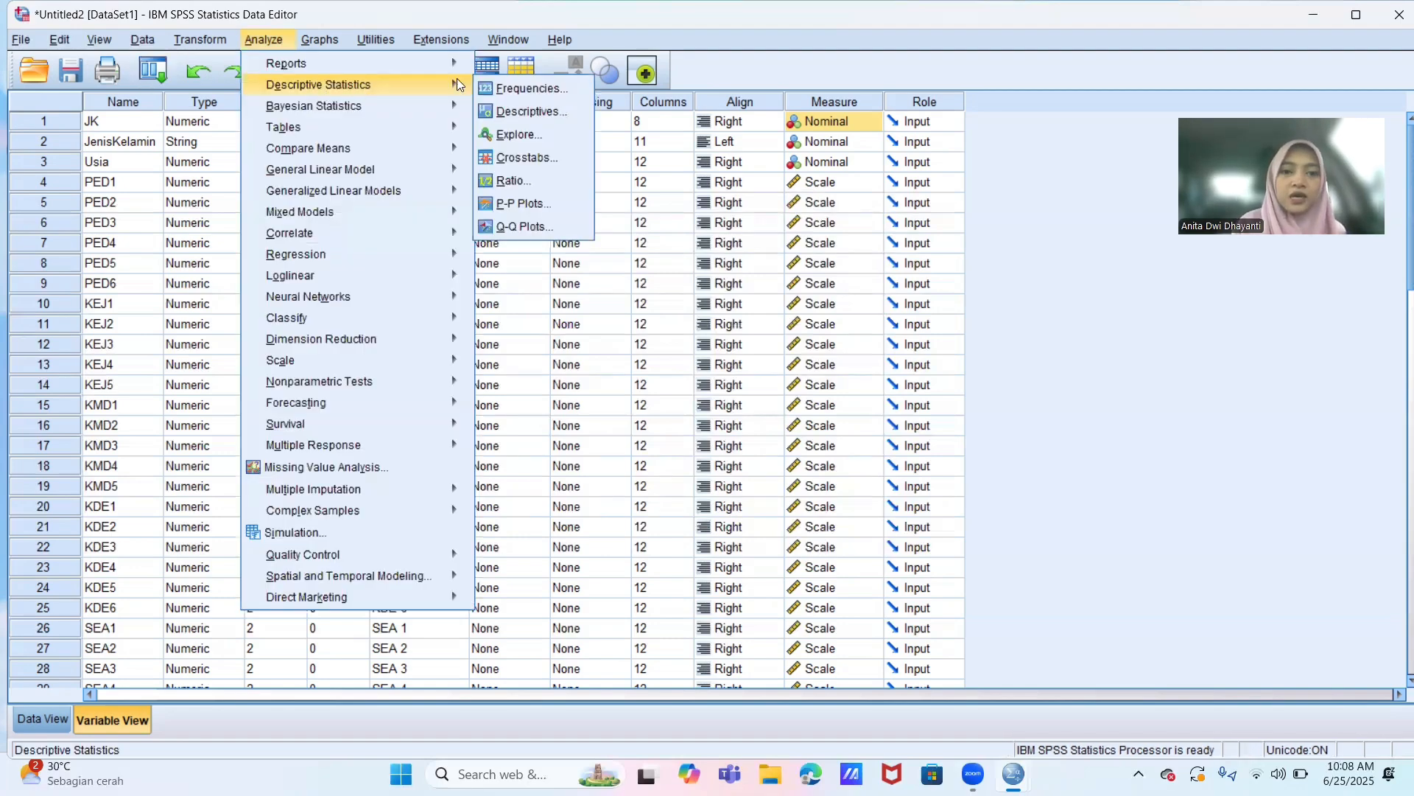
pyautogui.click(516, 135)
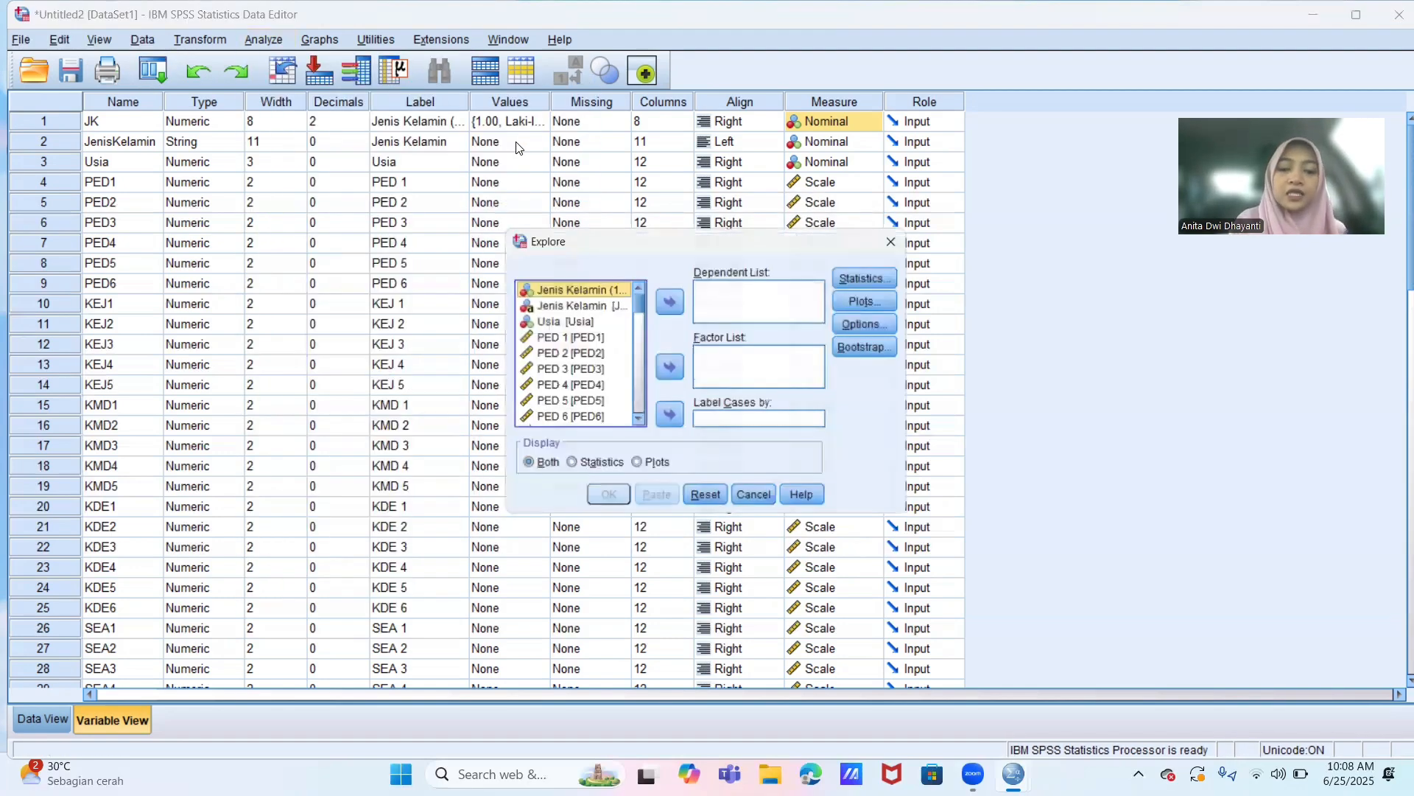
pyautogui.scroll(-10, 580, 374)
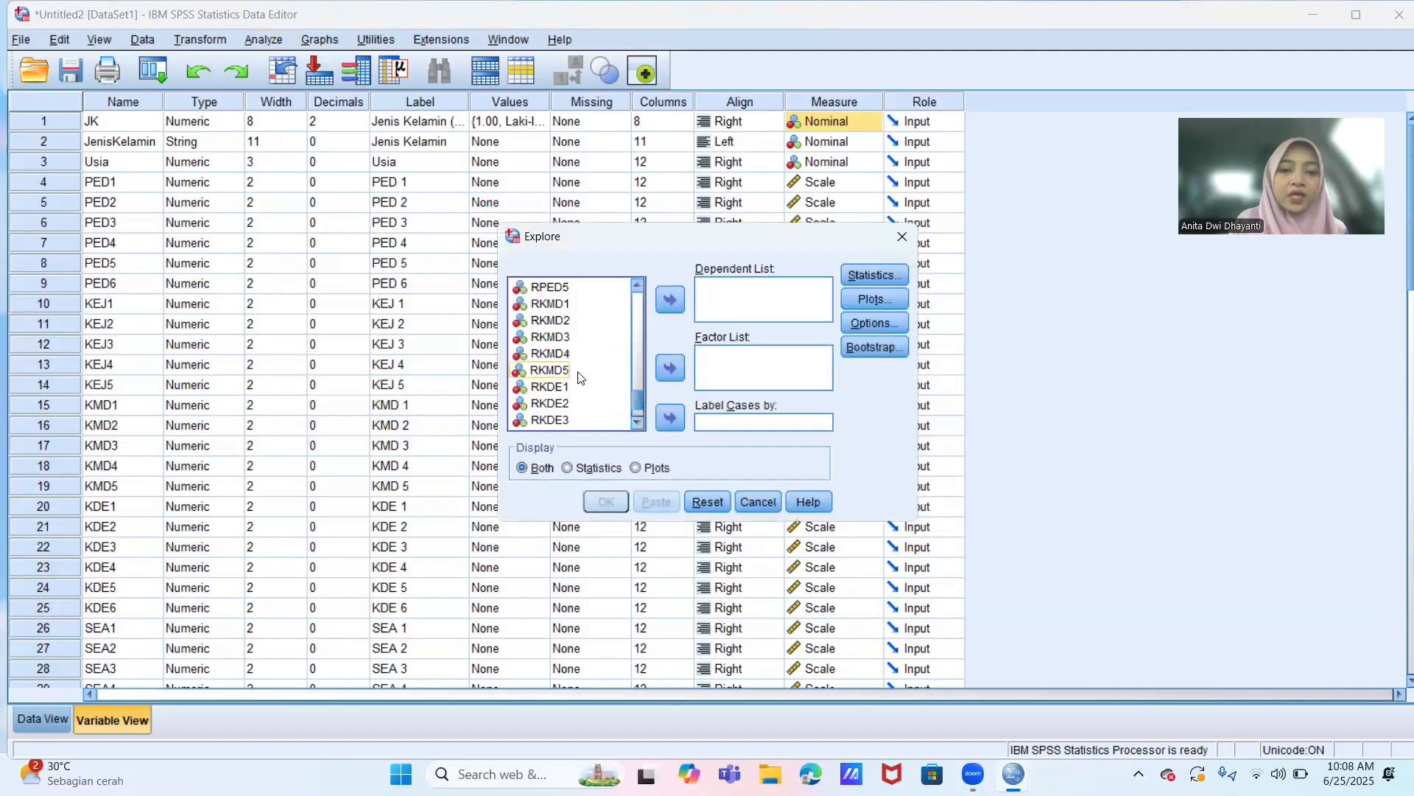
pyautogui.click(579, 404)
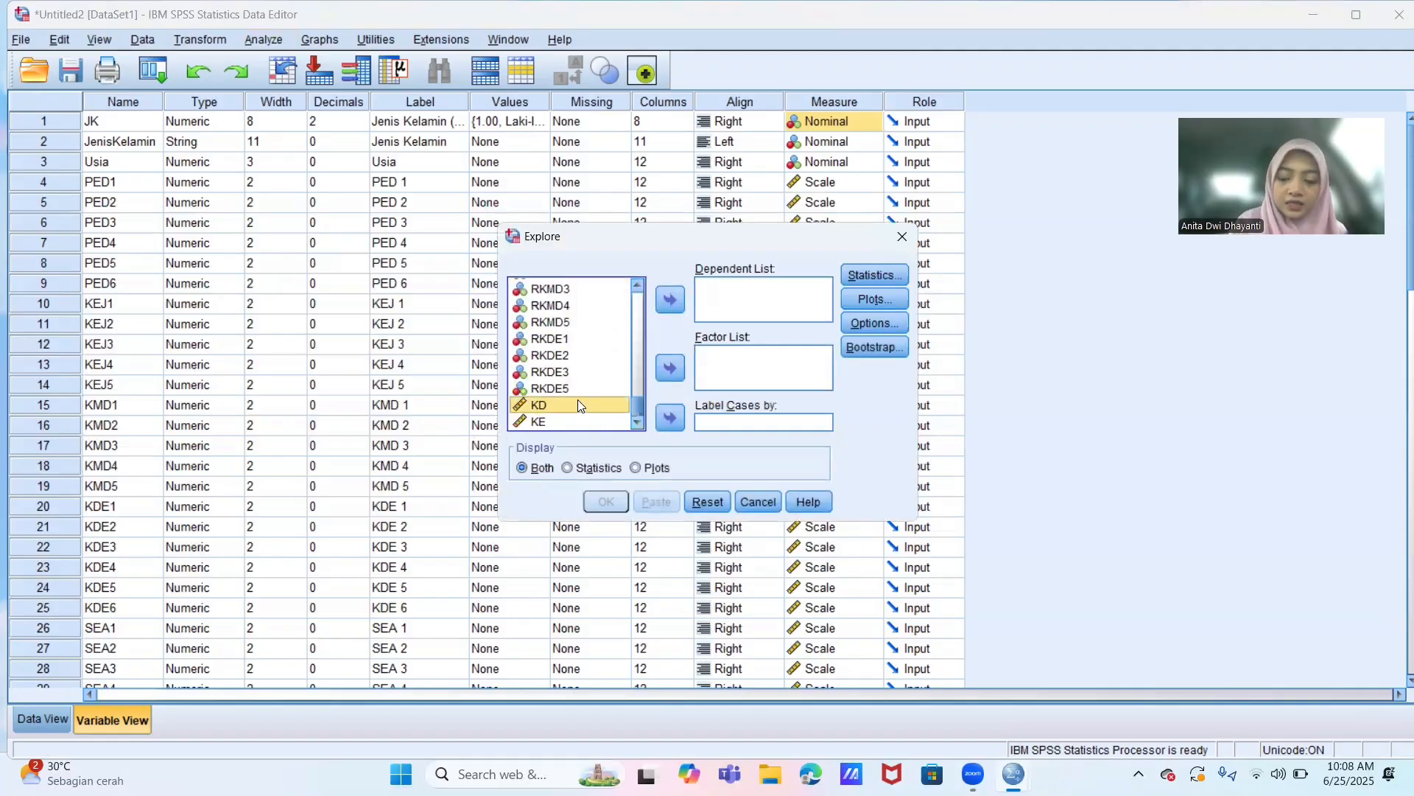
pyautogui.hotkey('shift', 'Down')
pyautogui.click(670, 300)
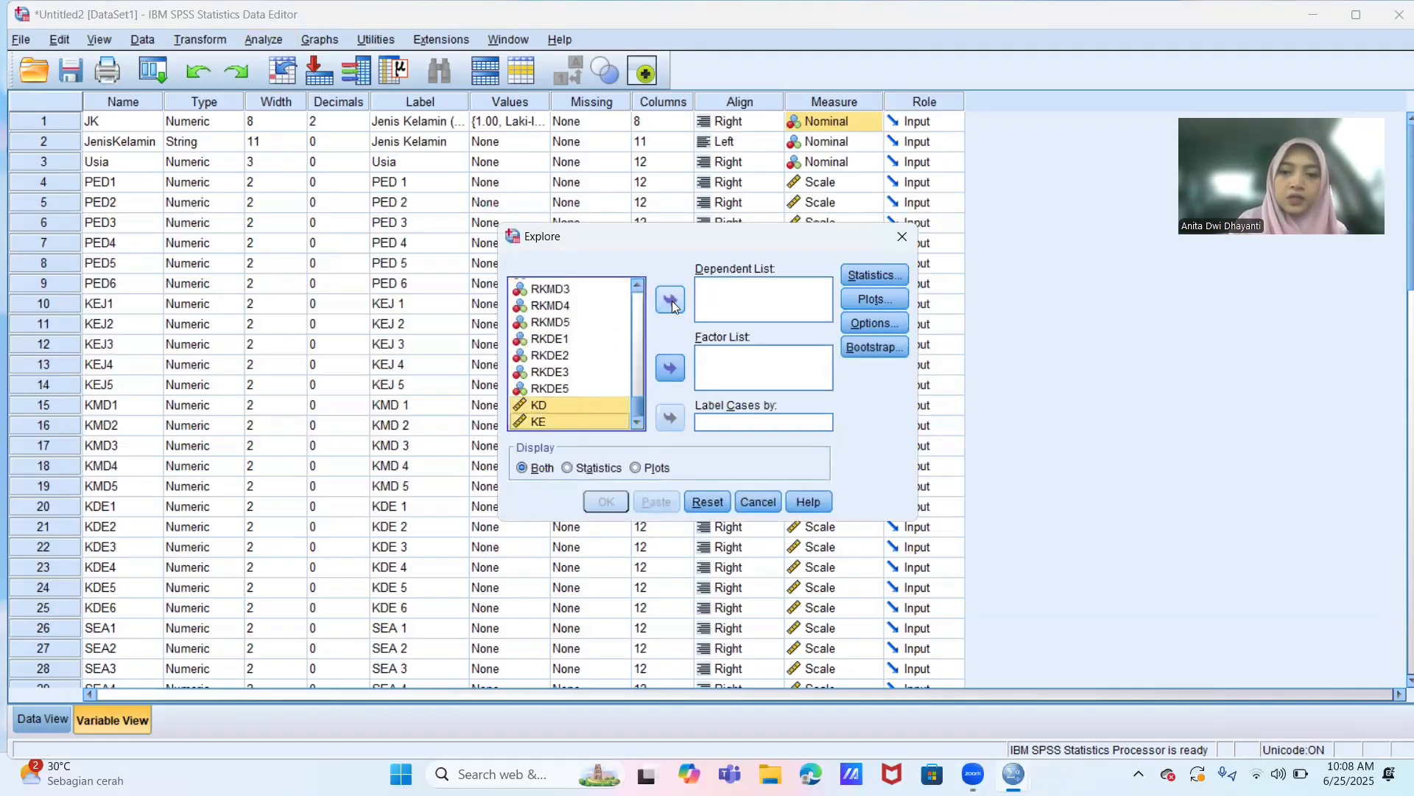
# - Add histograms and normality plots with tests to the Explore analysis, run it, and return to the data editor after viewing the output
pyautogui.click(852, 296)
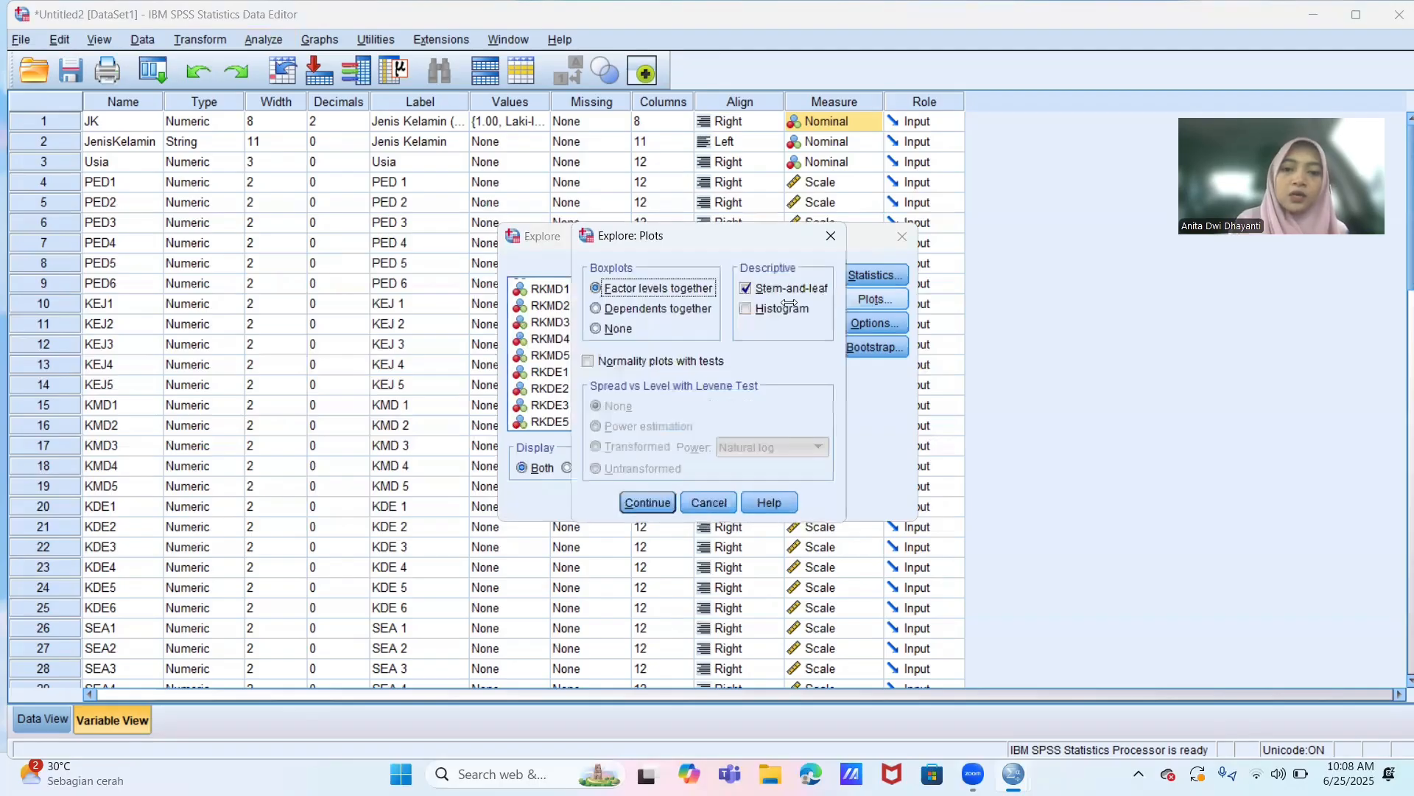
pyautogui.click(742, 312)
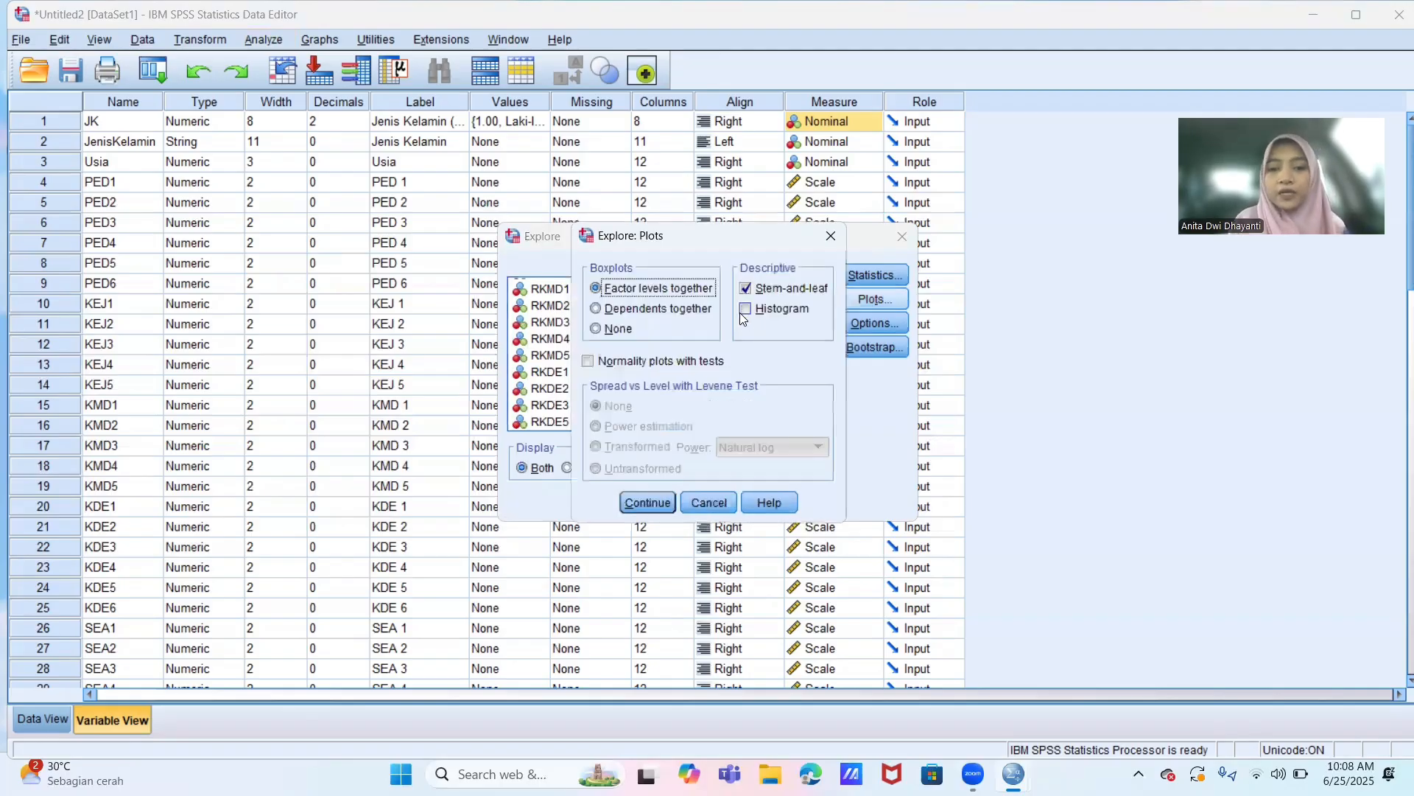
pyautogui.click(589, 362)
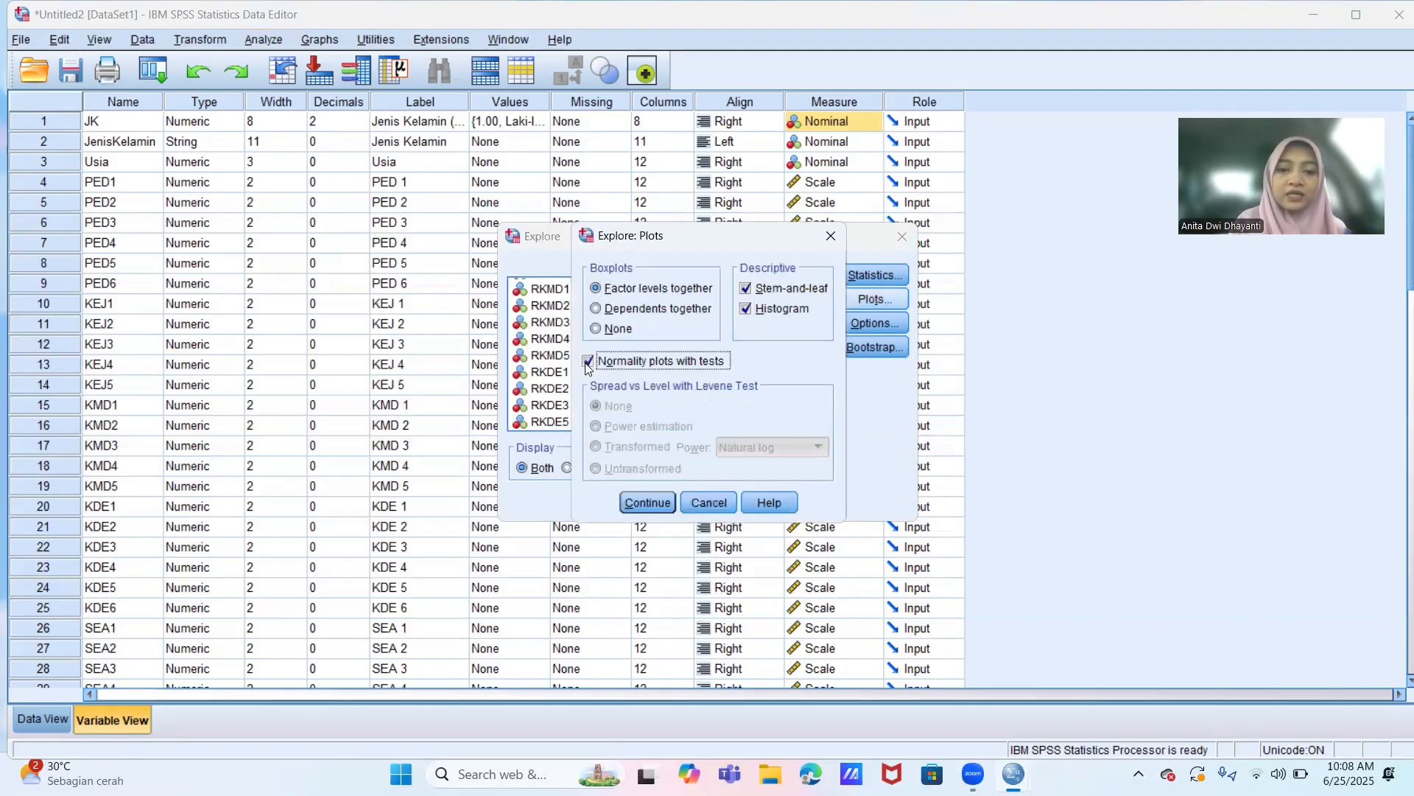
pyautogui.click(646, 504)
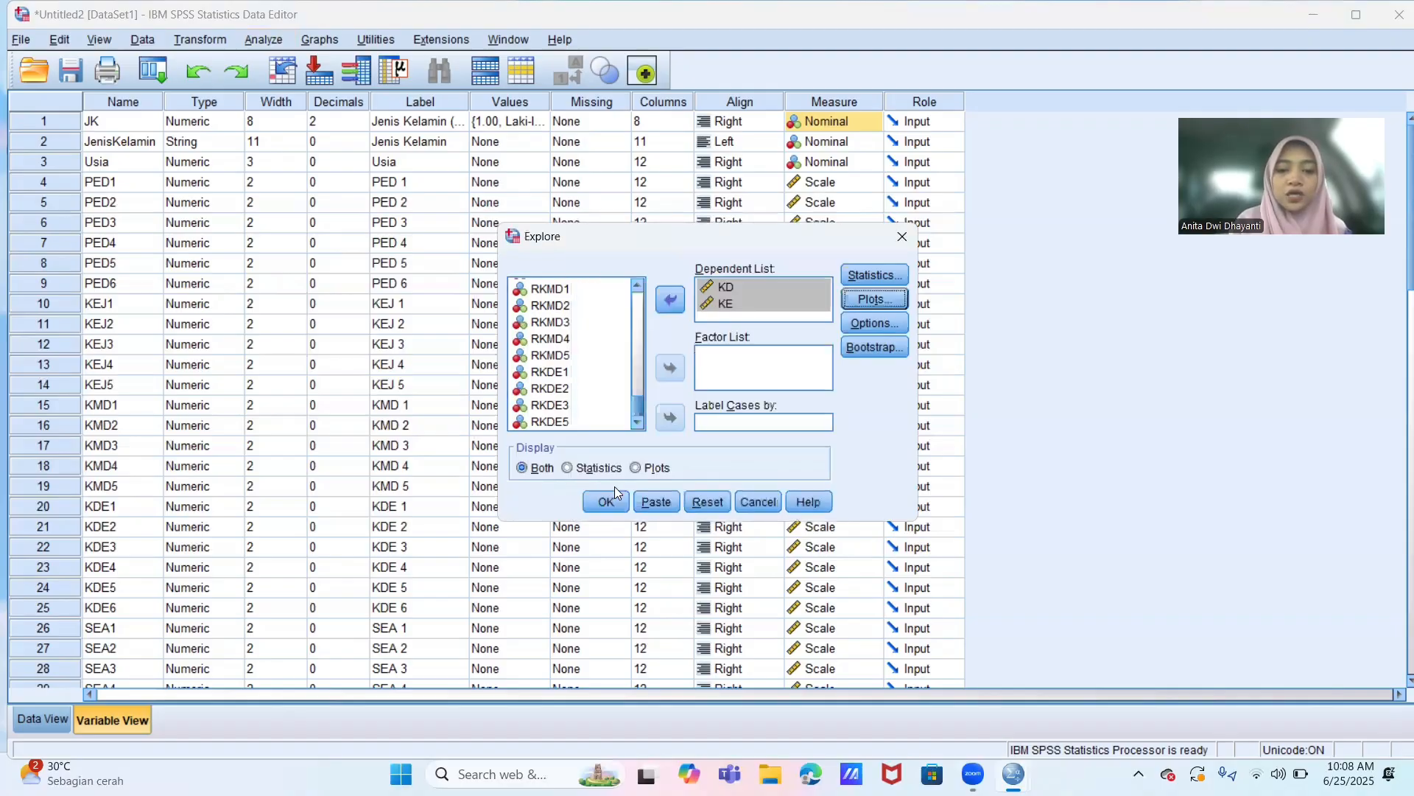
pyautogui.click(608, 500)
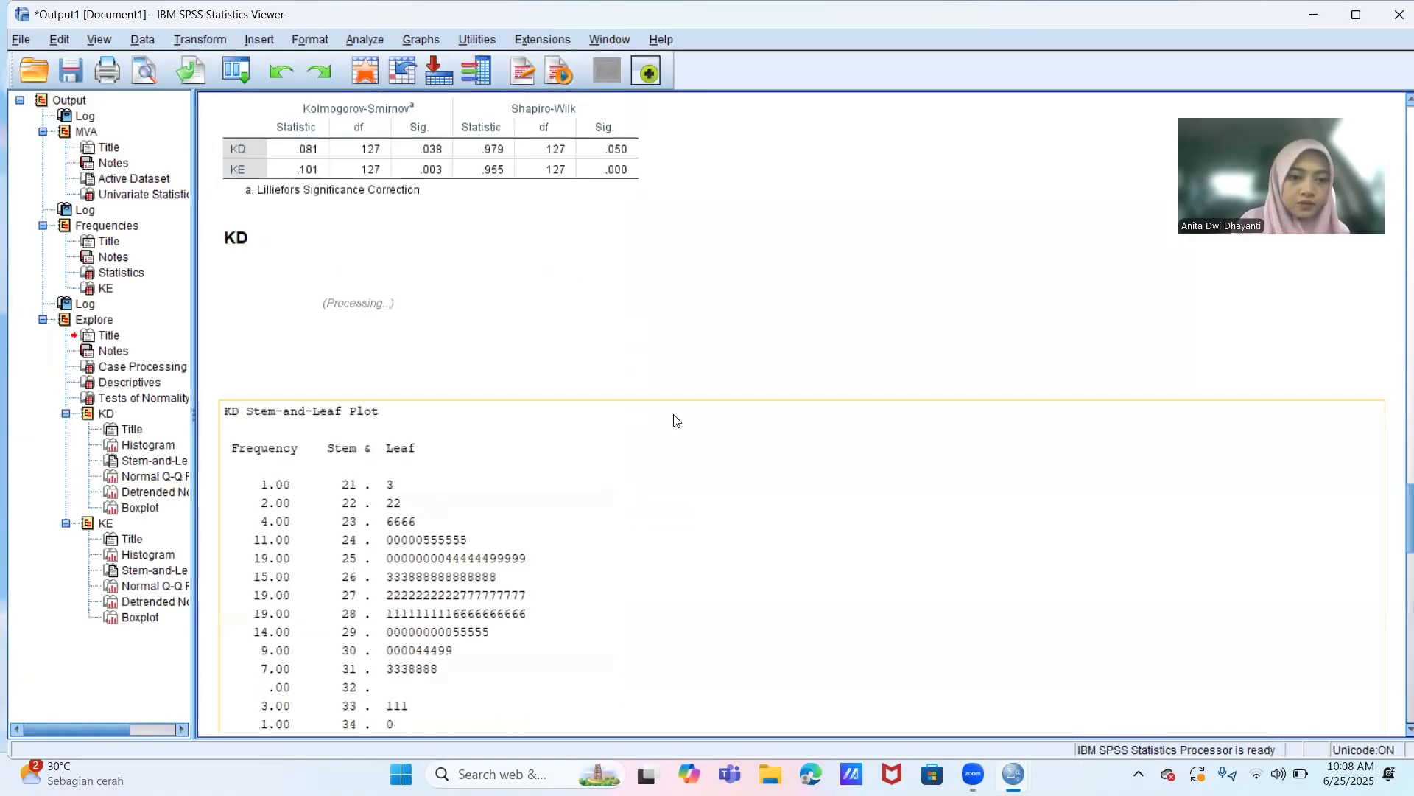
pyautogui.scroll(3, 677, 420)
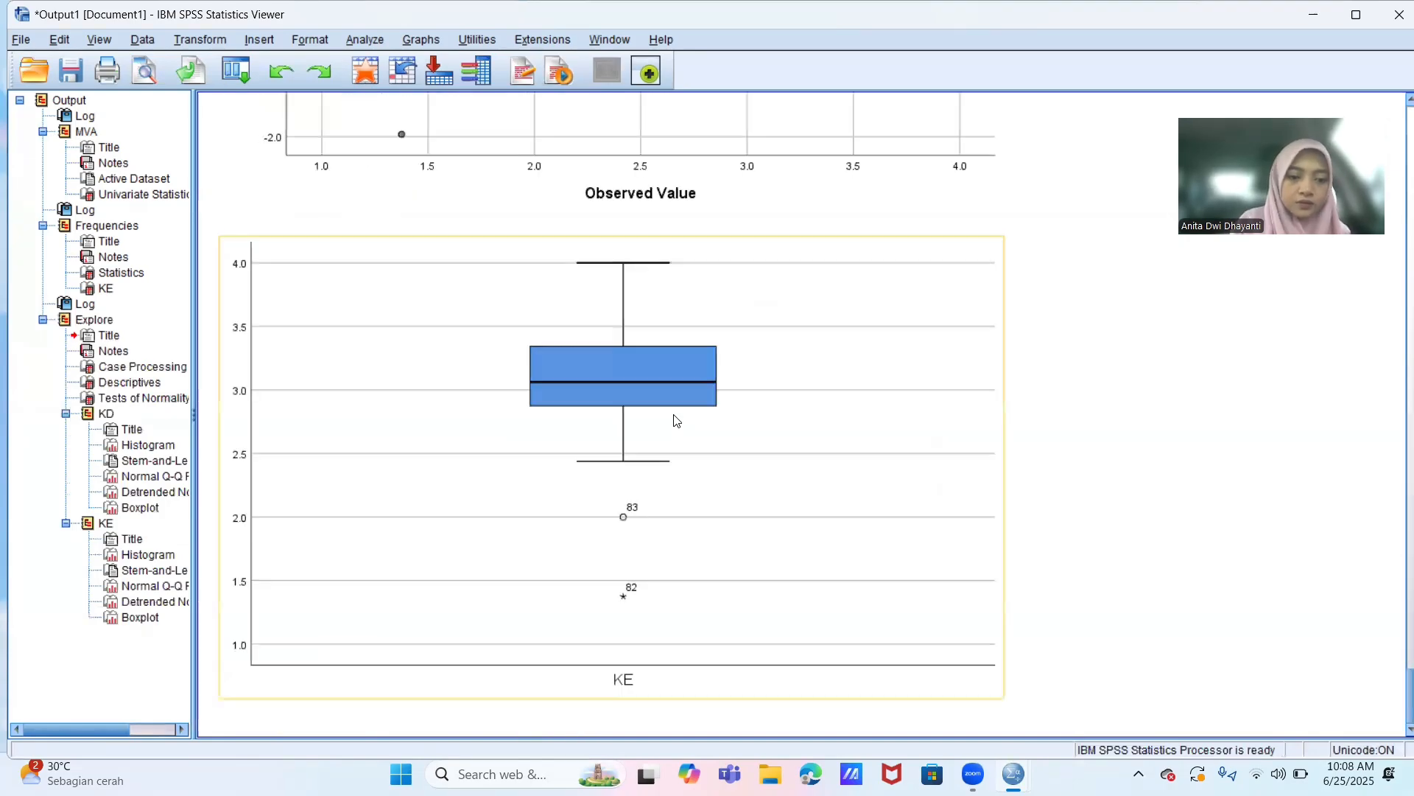
pyautogui.click(1332, 16)
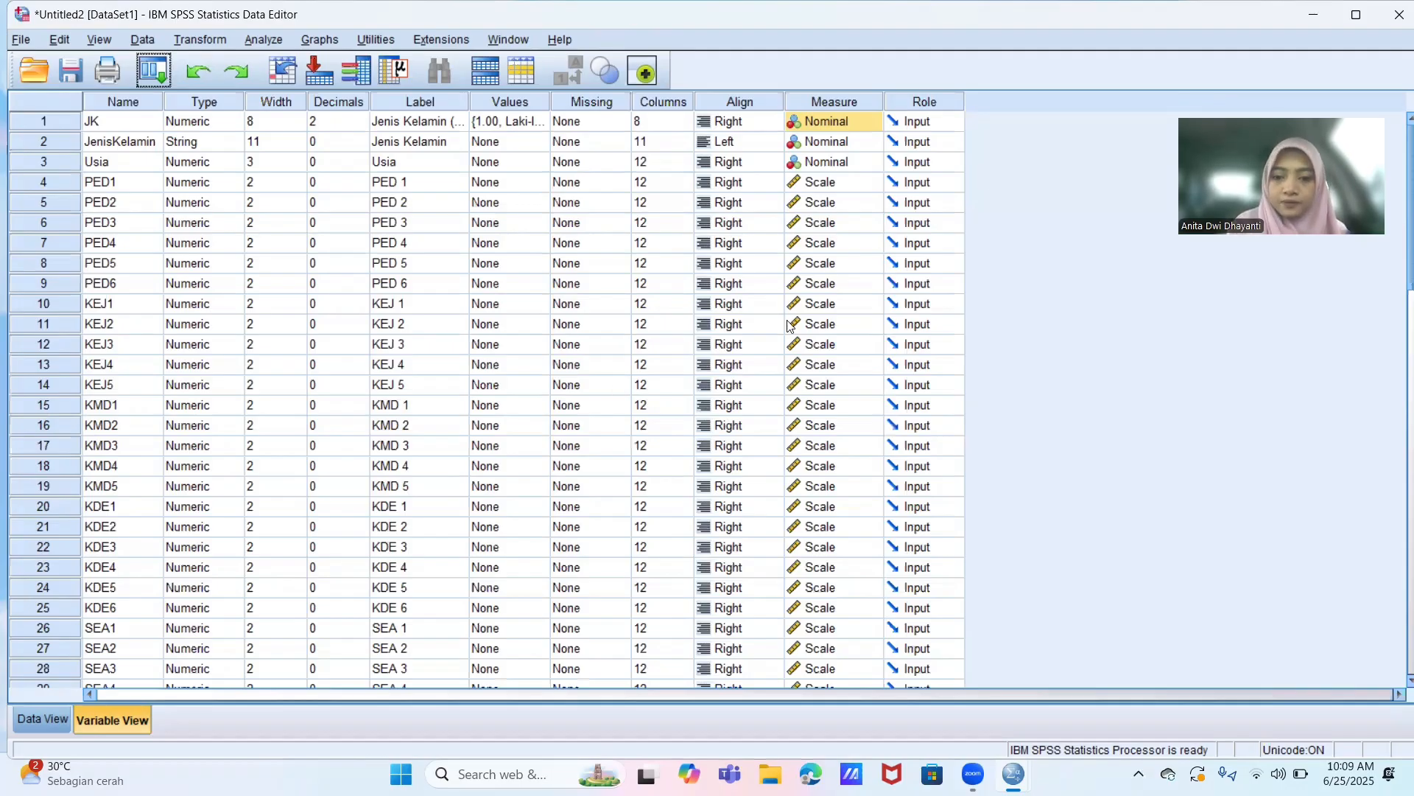
pyautogui.scroll(-8, 789, 324)
pyautogui.scroll(-1, 789, 324)
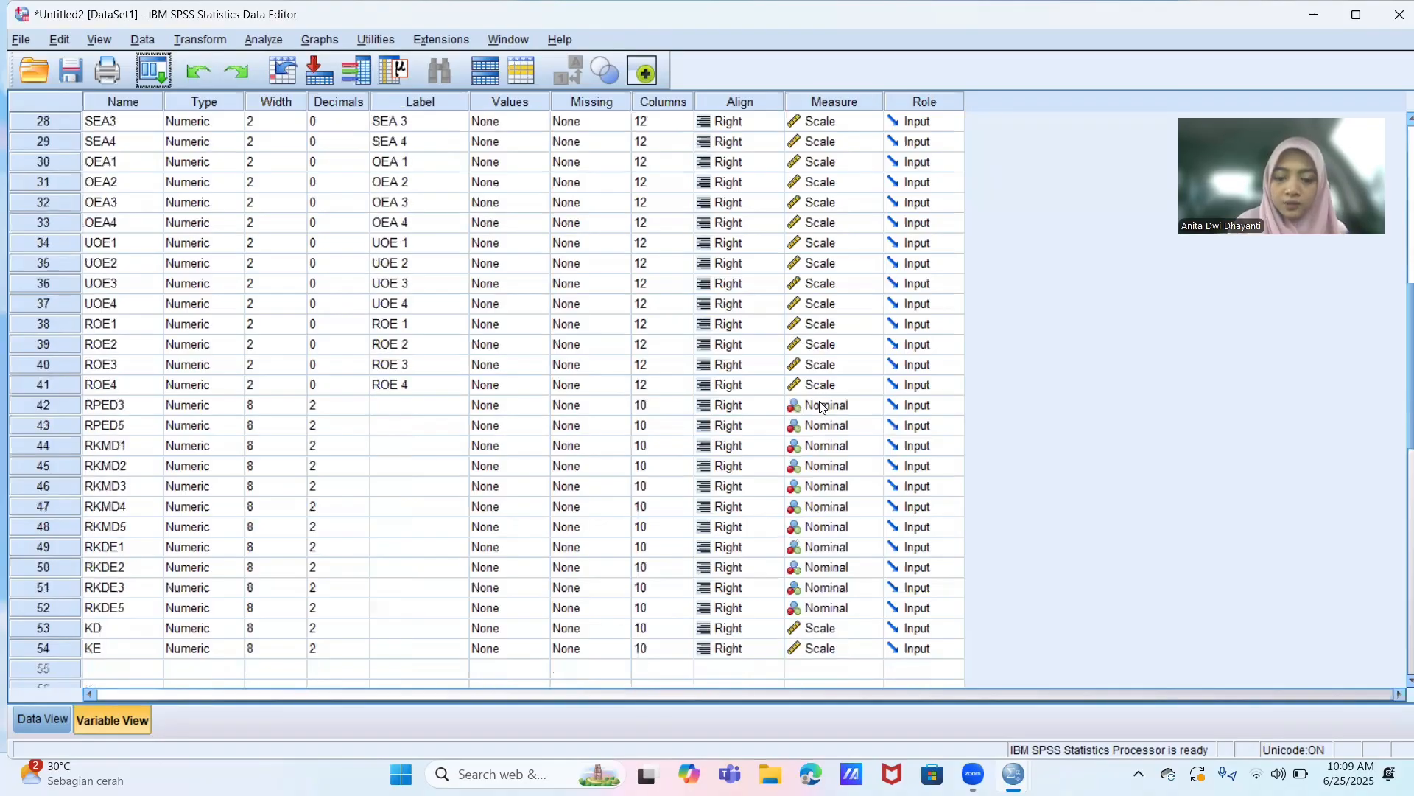
pyautogui.click(823, 406)
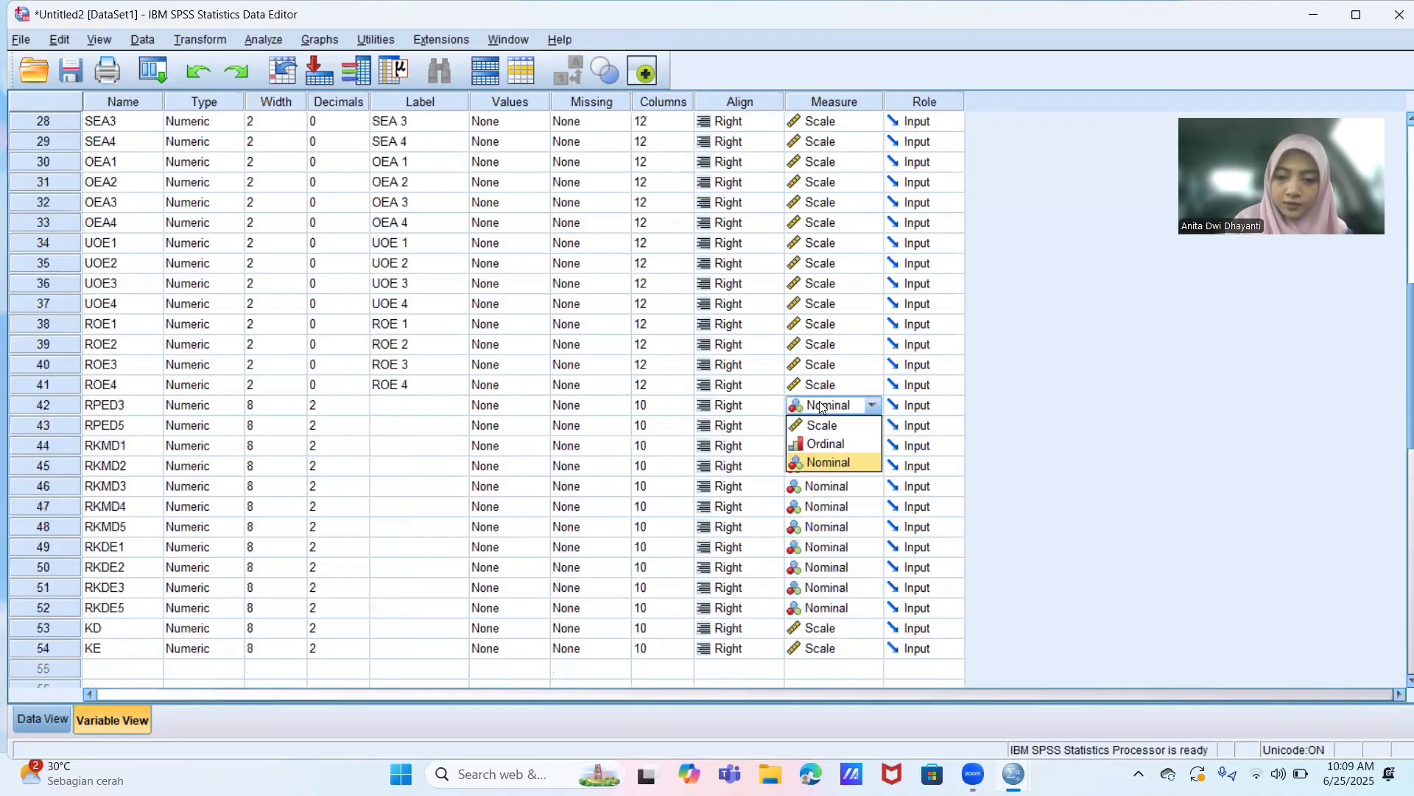
pyautogui.hotkey('shift', 'Down')
pyautogui.hotkey('shift', 'Down')
pyautogui.hotkey('shift', 'Down')
pyautogui.hotkey('shift', 'Down')
pyautogui.hotkey('shift', 'Down')
pyautogui.hotkey('shift', 'Down')
pyautogui.hotkey('shift', 'Down')
pyautogui.hotkey('shift', 'Down')
pyautogui.hotkey('shift', 'Down')
pyautogui.hotkey('shift', 'Down')
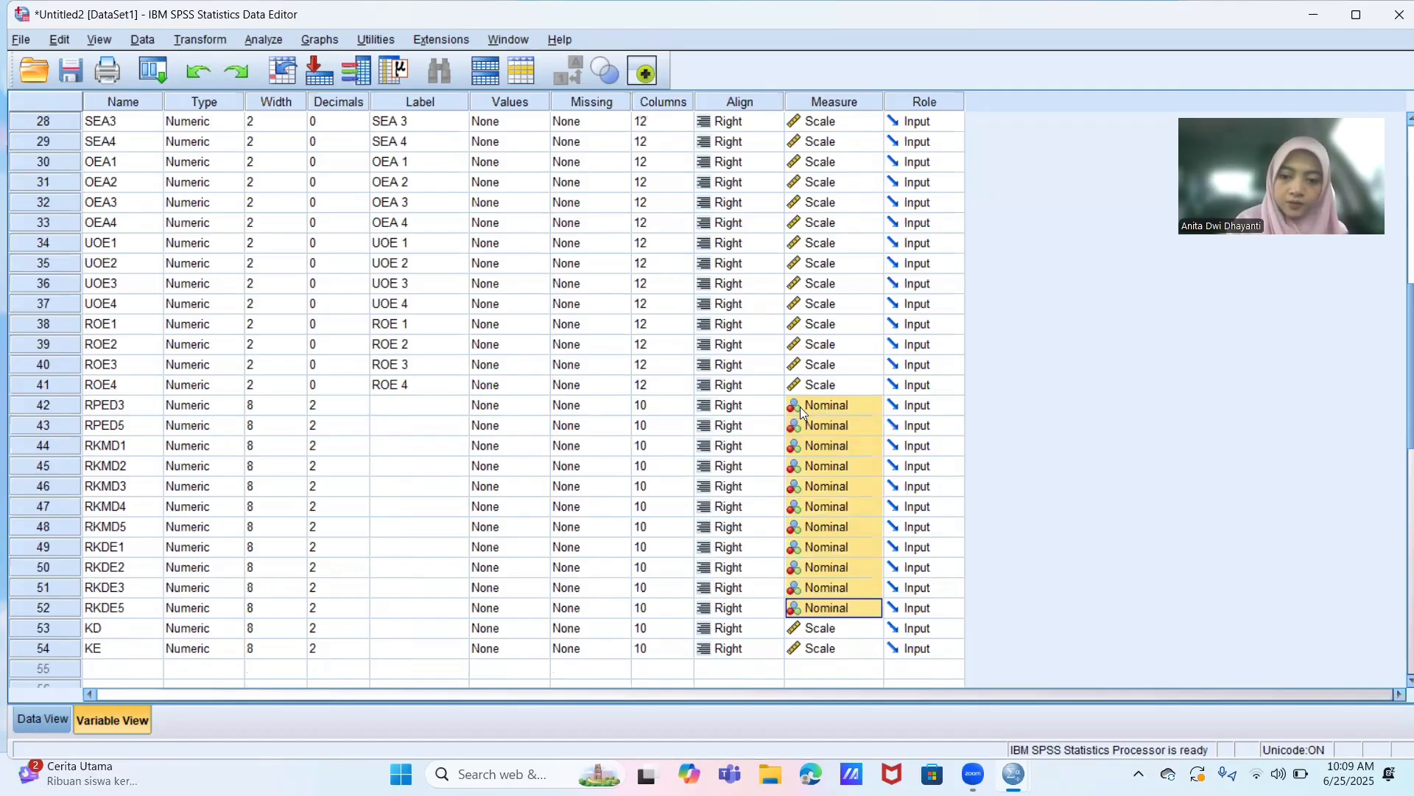
# - Copy the Scale measurement level from ROE4 and apply it to the variables RPED3 through KD
pyautogui.click(801, 396)
pyautogui.rightClick(822, 402)
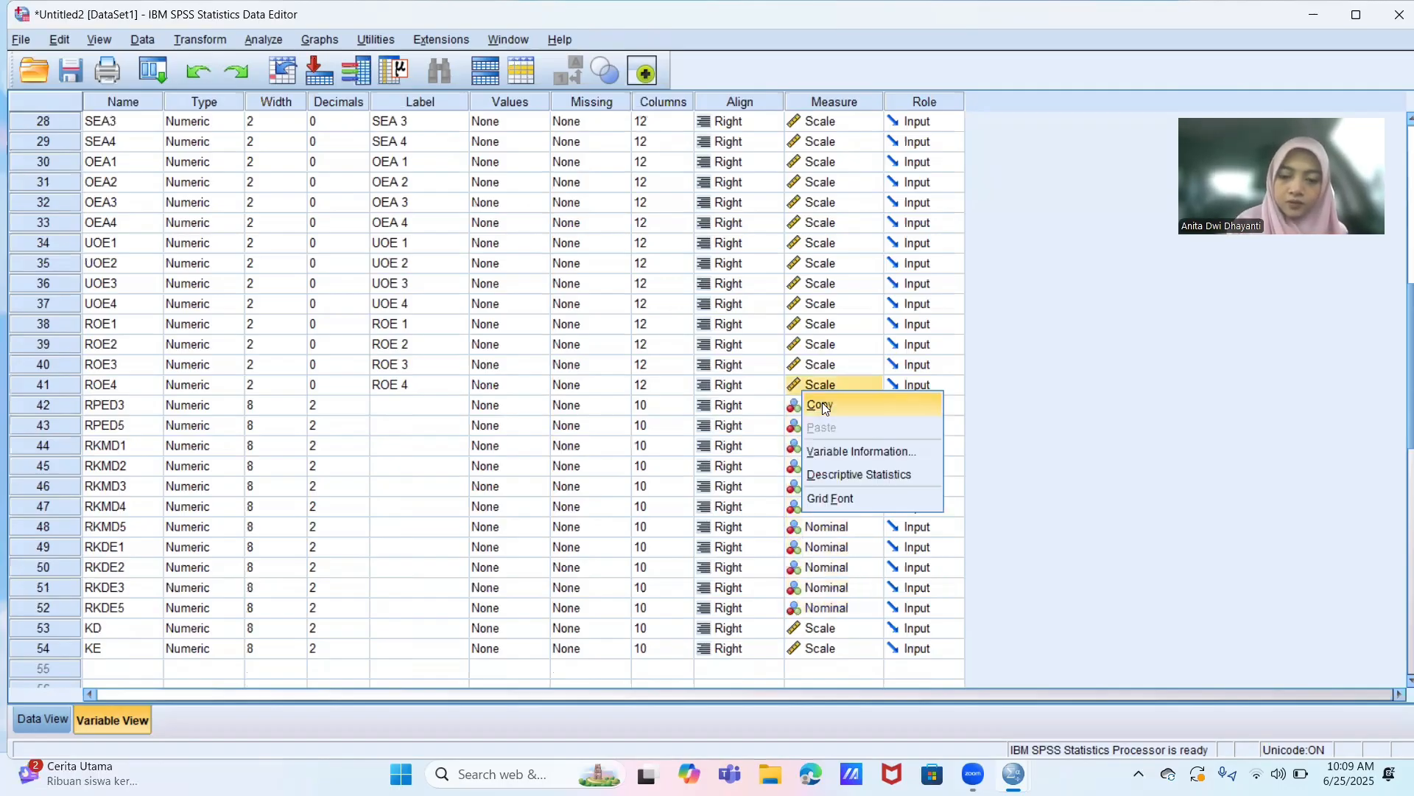
pyautogui.press('Escape')
pyautogui.hotkey('shift', 'Down')
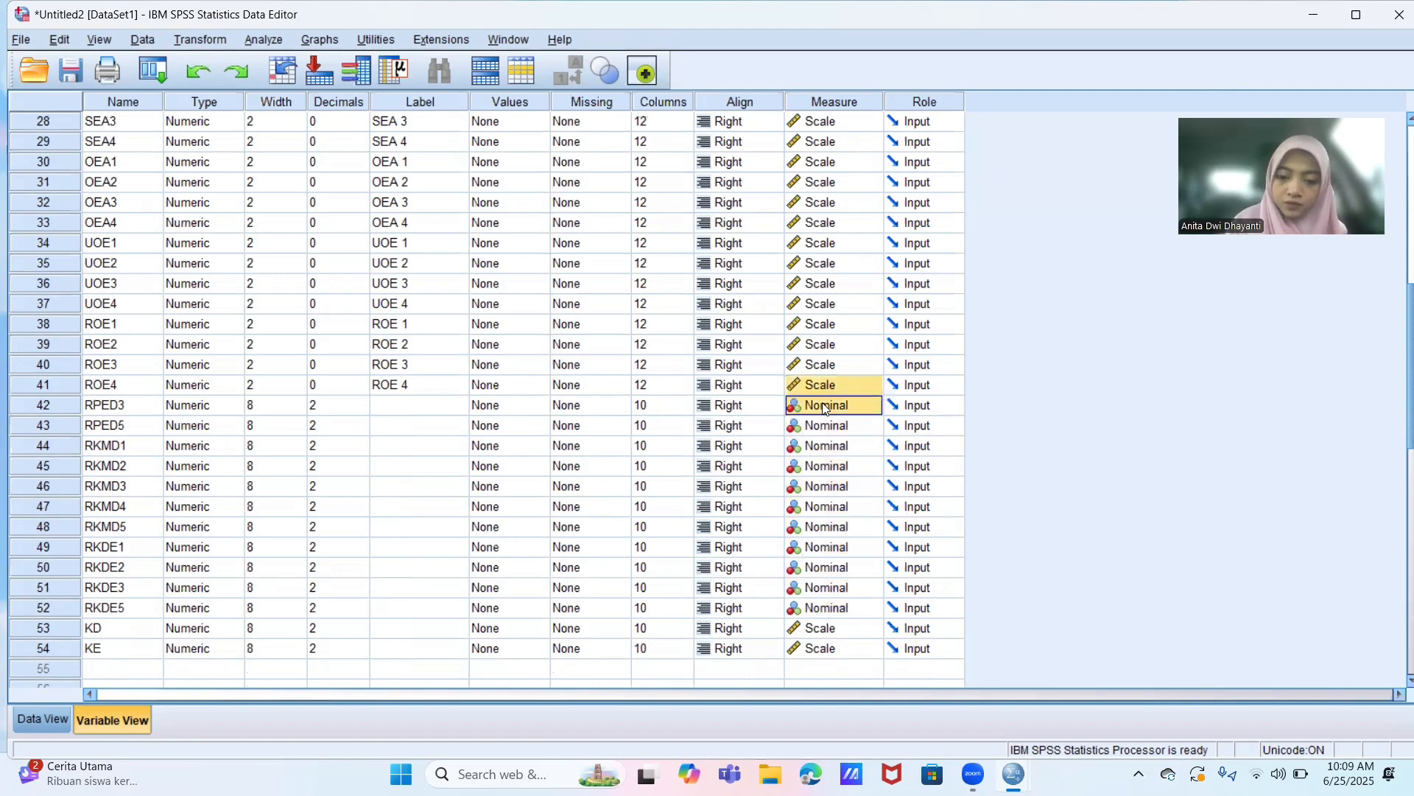
pyautogui.hotkey('shift', 'Down')
pyautogui.hotkey('shift', 'Down')
pyautogui.hotkey('shift', 'Down')
pyautogui.hotkey('shift', 'Down')
pyautogui.hotkey('shift', 'Down')
pyautogui.hotkey('shift', 'Down')
pyautogui.hotkey('shift', 'Down')
pyautogui.hotkey('shift', 'Down')
pyautogui.hotkey('shift', 'Down')
pyautogui.hotkey('shift', 'Down')
pyautogui.hotkey('shift', 'Down')
pyautogui.hotkey('ctrl', 'v')
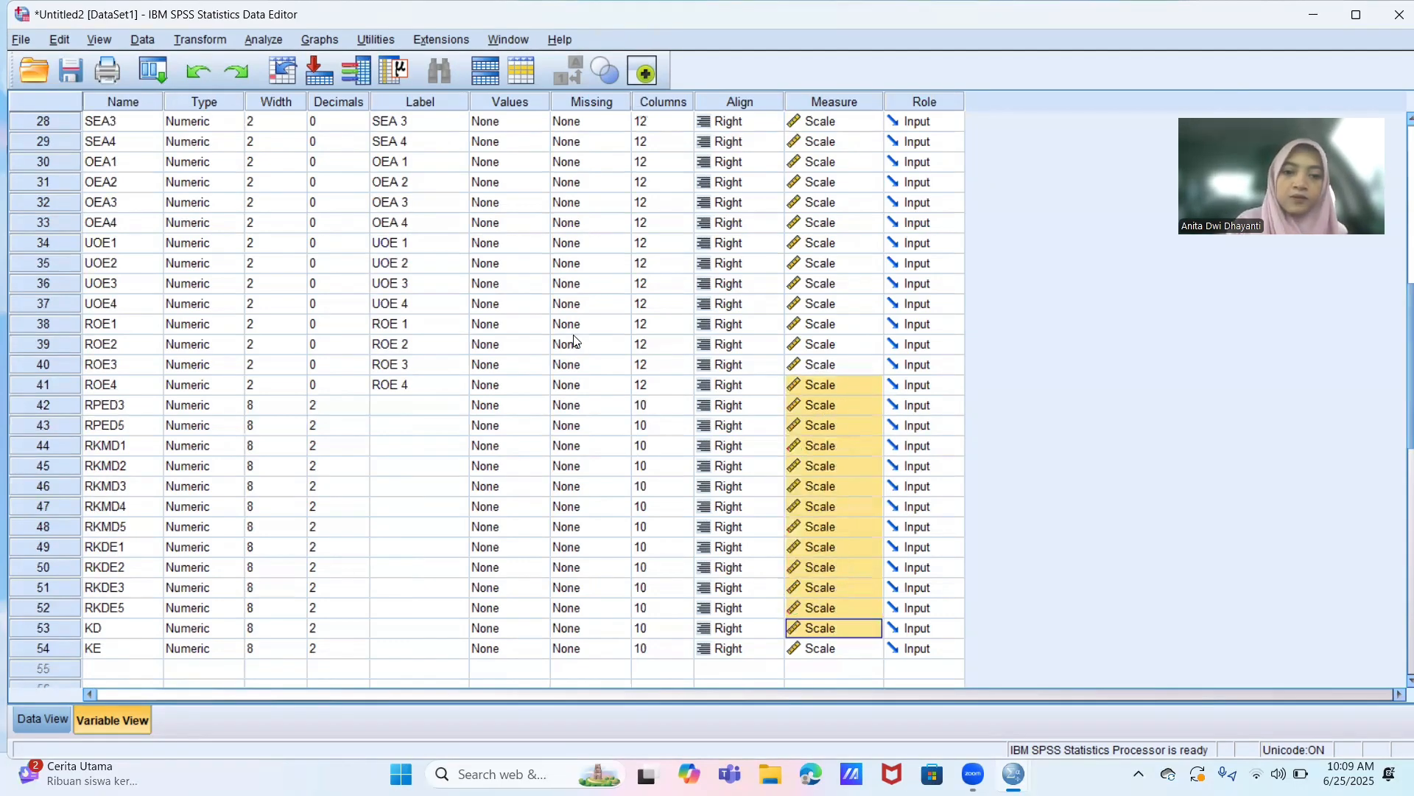
# - Start a Means comparison with KE as the dependent variable and KD as the independent variable
pyautogui.scroll(9, 576, 340)
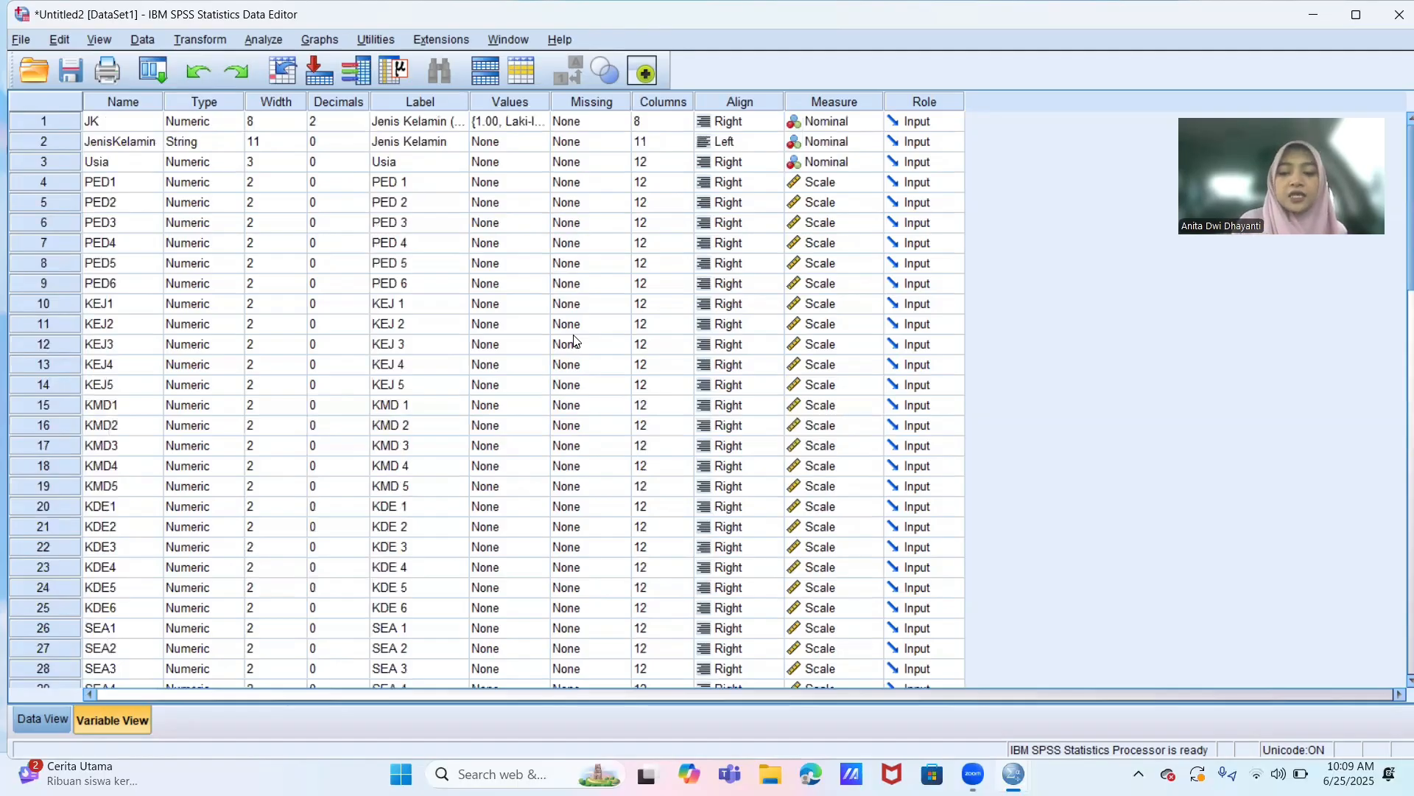
pyautogui.click(253, 40)
pyautogui.moveTo(321, 150)
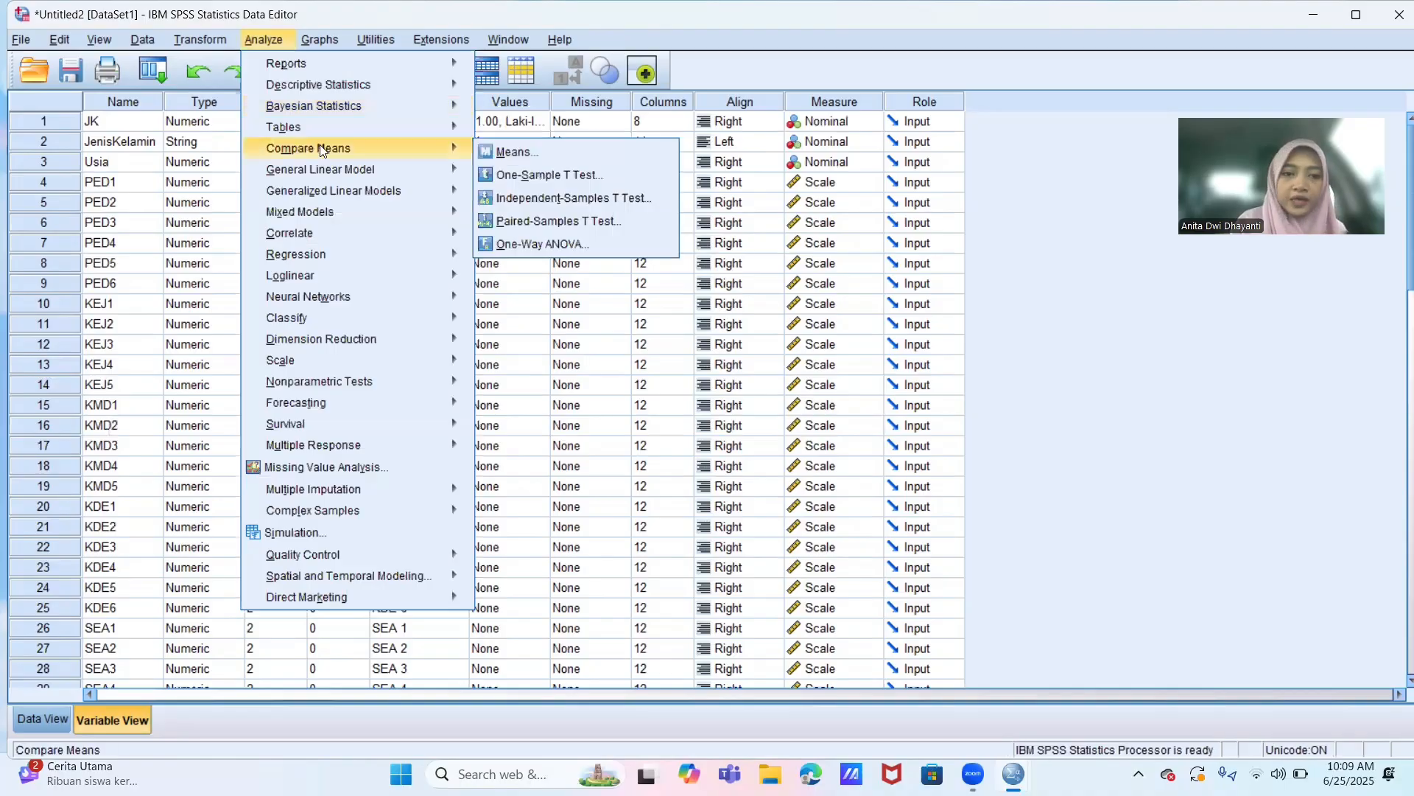
pyautogui.click(507, 151)
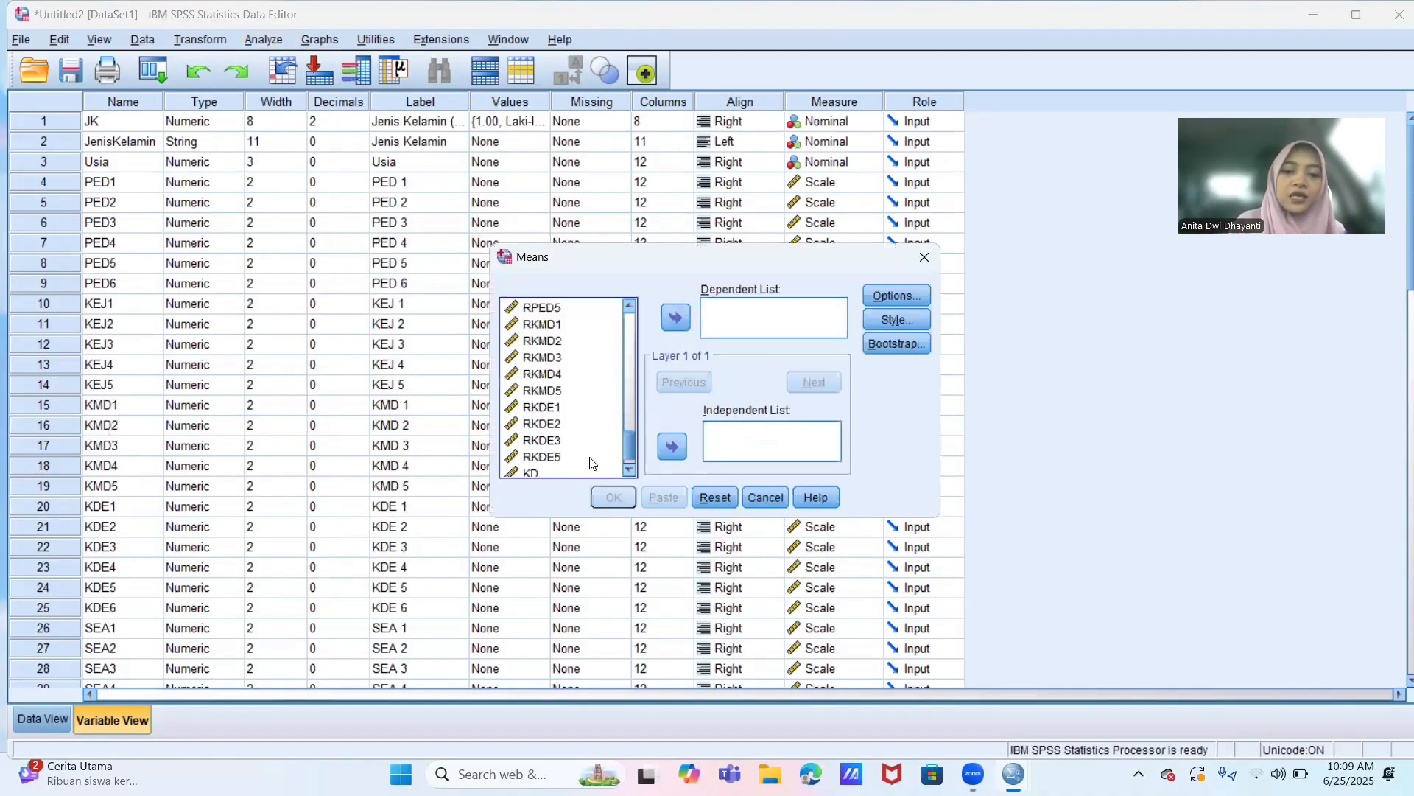
pyautogui.scroll(-10, 595, 462)
pyautogui.click(575, 460)
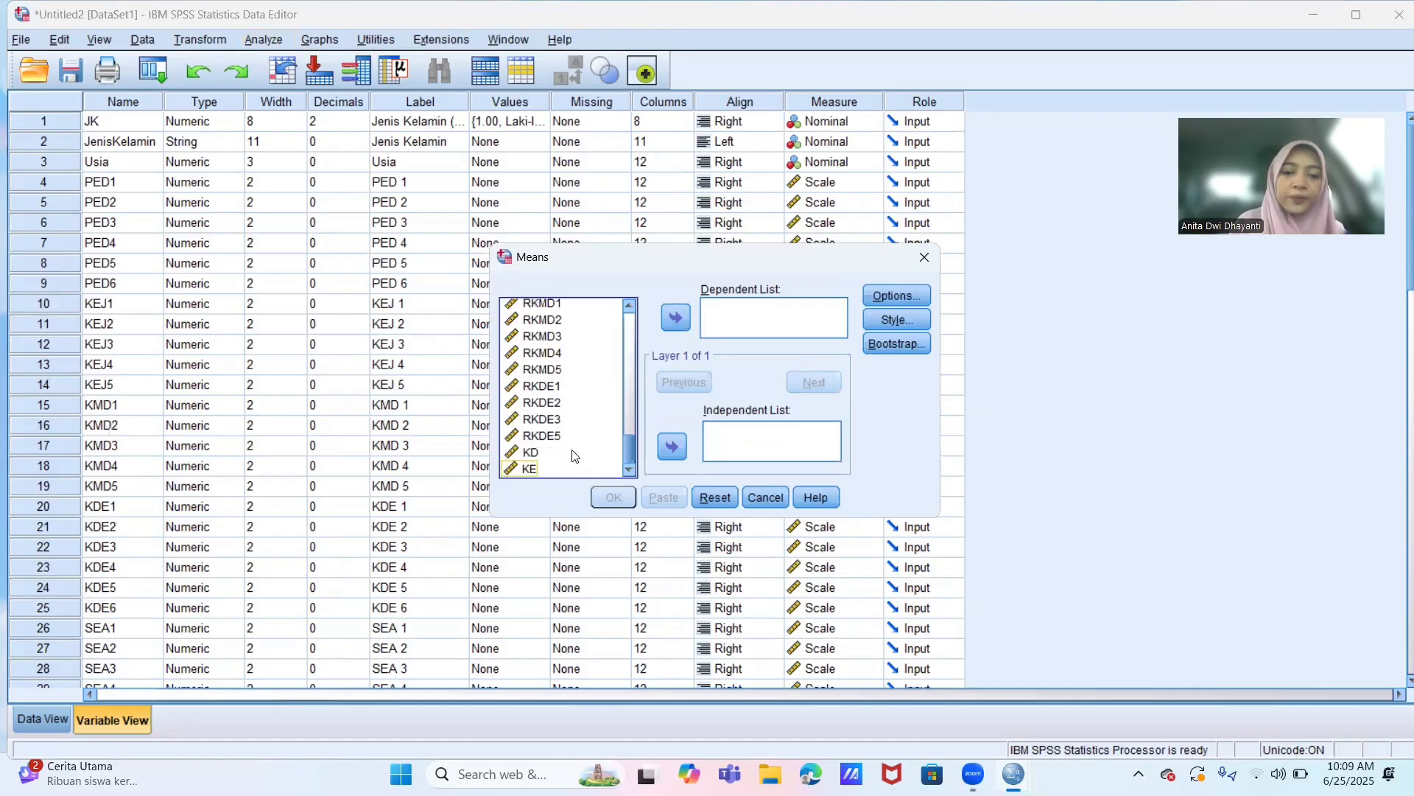
pyautogui.click(669, 449)
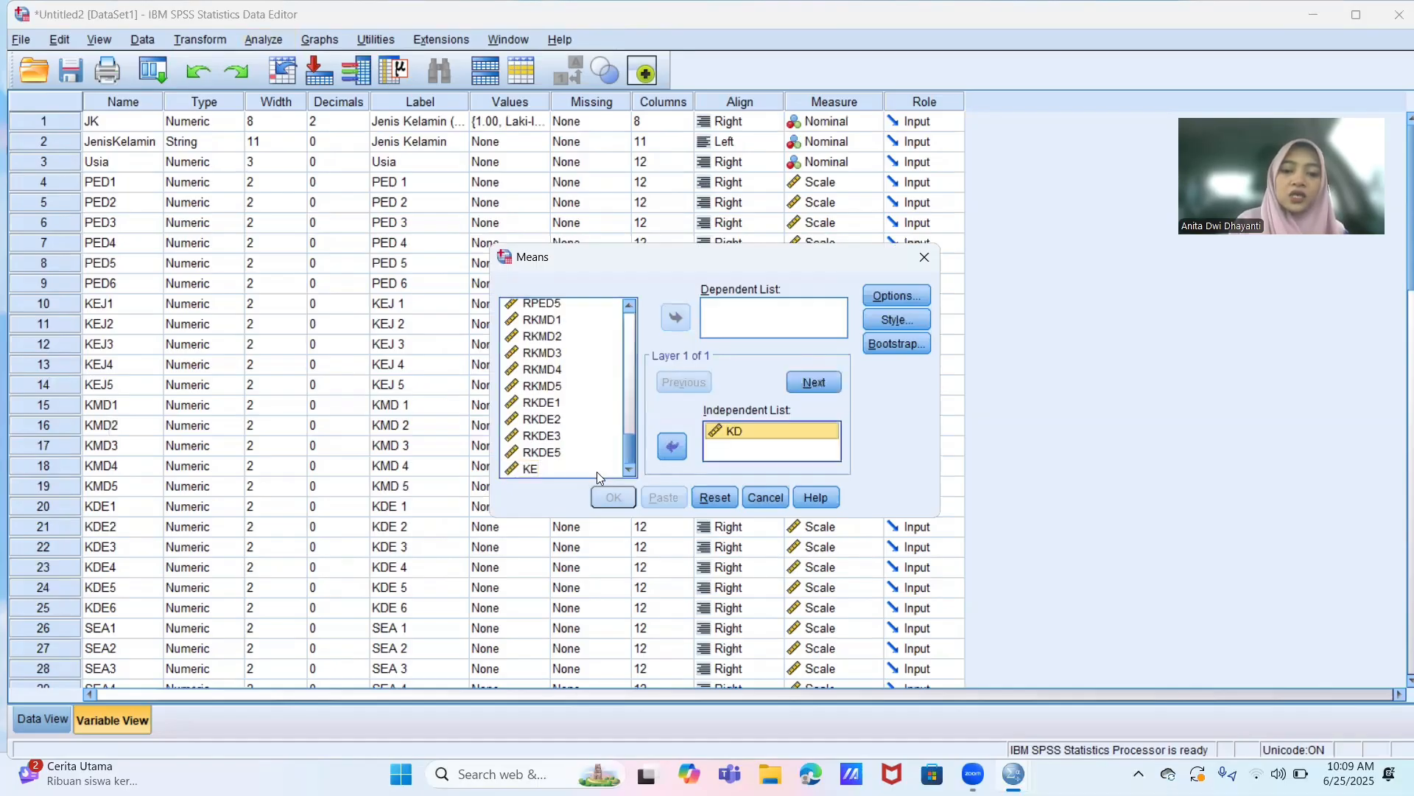
pyautogui.click(596, 469)
pyautogui.click(676, 318)
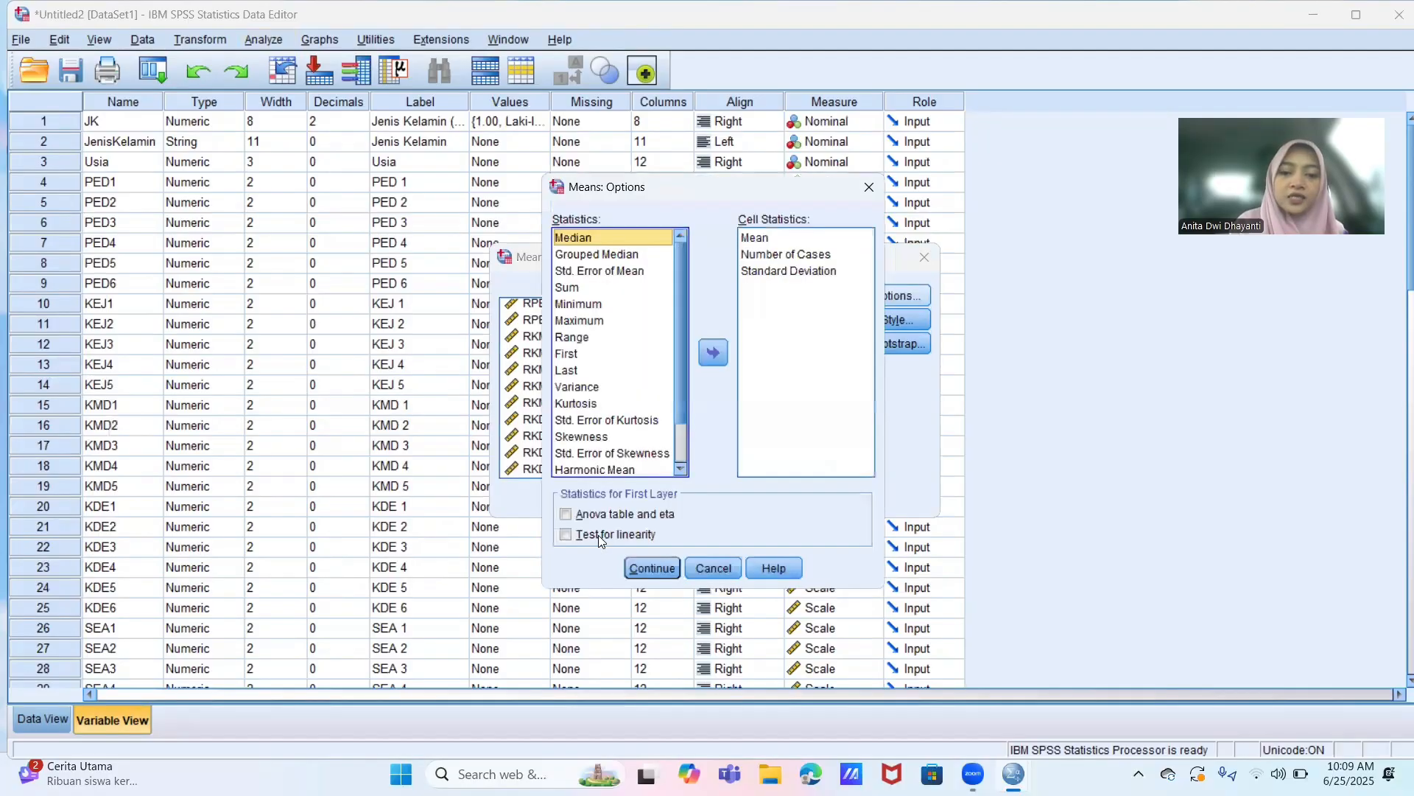
# - Add the test for linearity to the Means comparison, run it, and return to the data editor after viewing the output
pyautogui.click(566, 535)
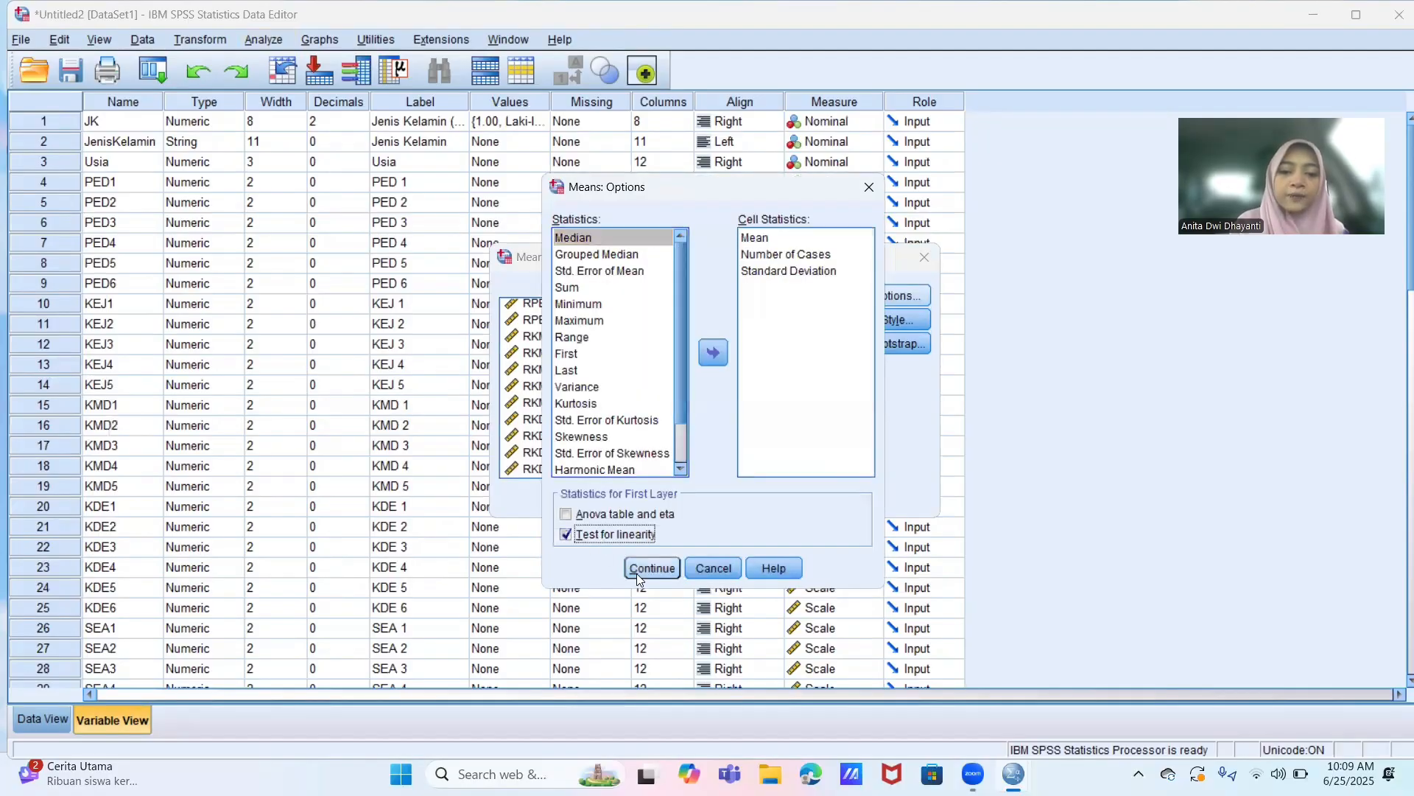
pyautogui.click(652, 568)
pyautogui.click(613, 498)
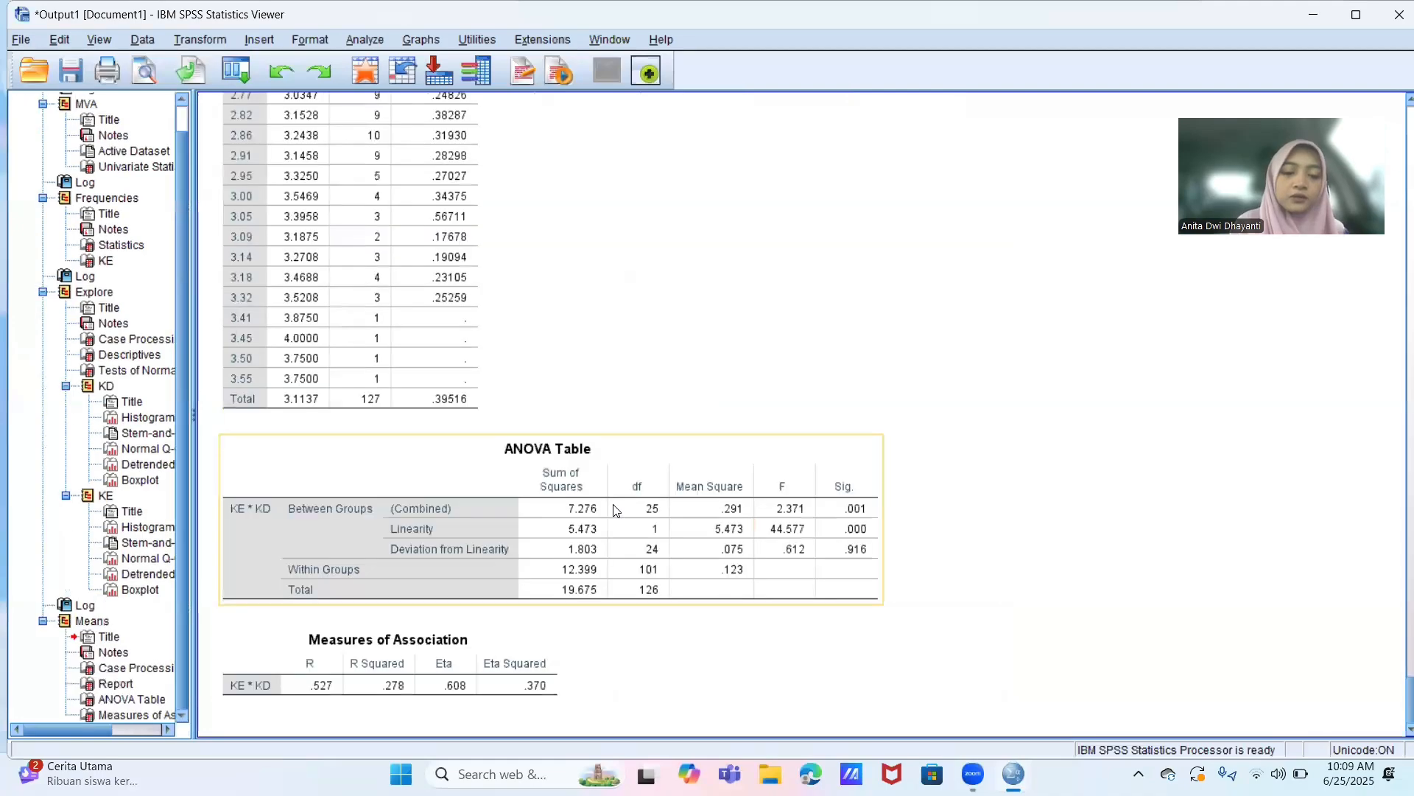
pyautogui.click(1313, 20)
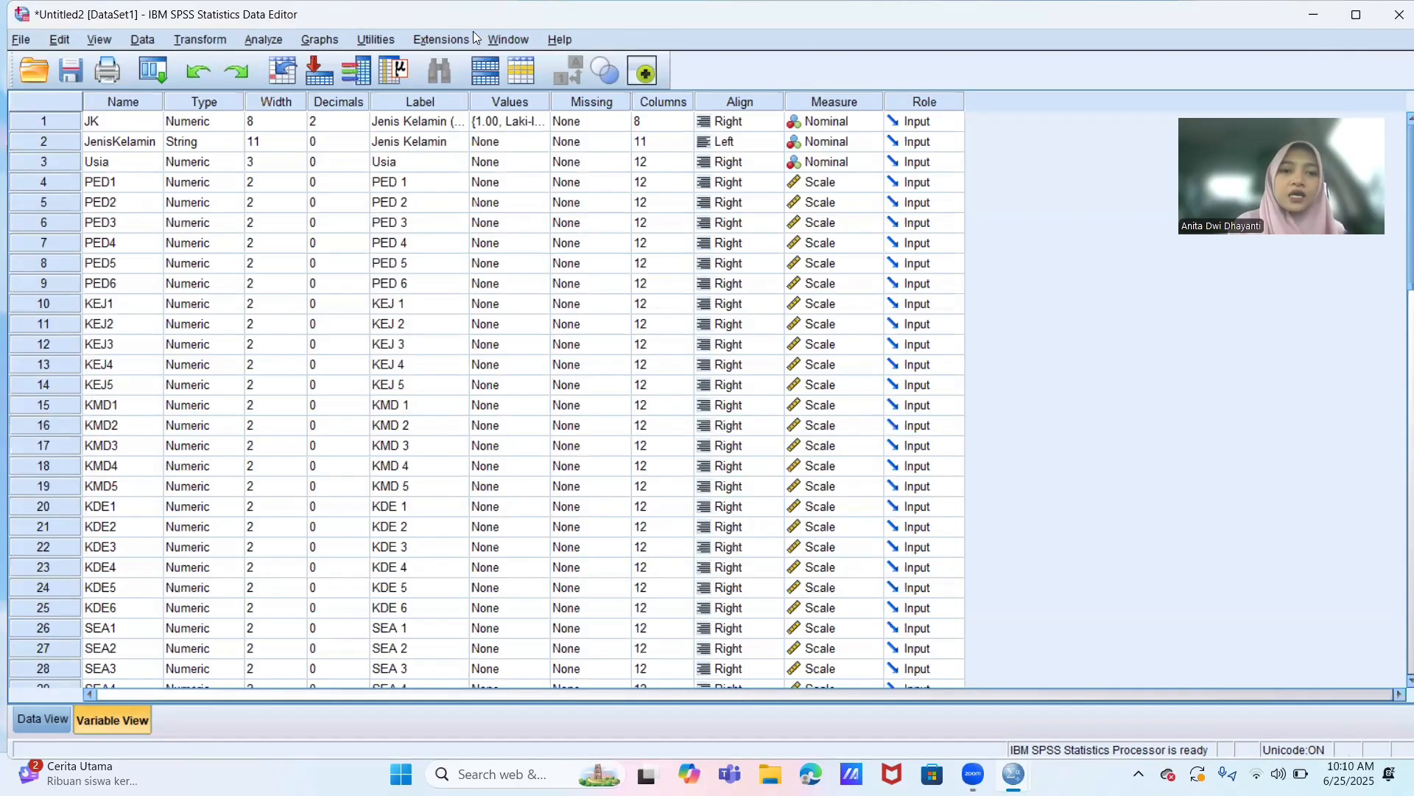
# - Start a Bivariate Correlations analysis with KD and KE as the variables
pyautogui.click(255, 42)
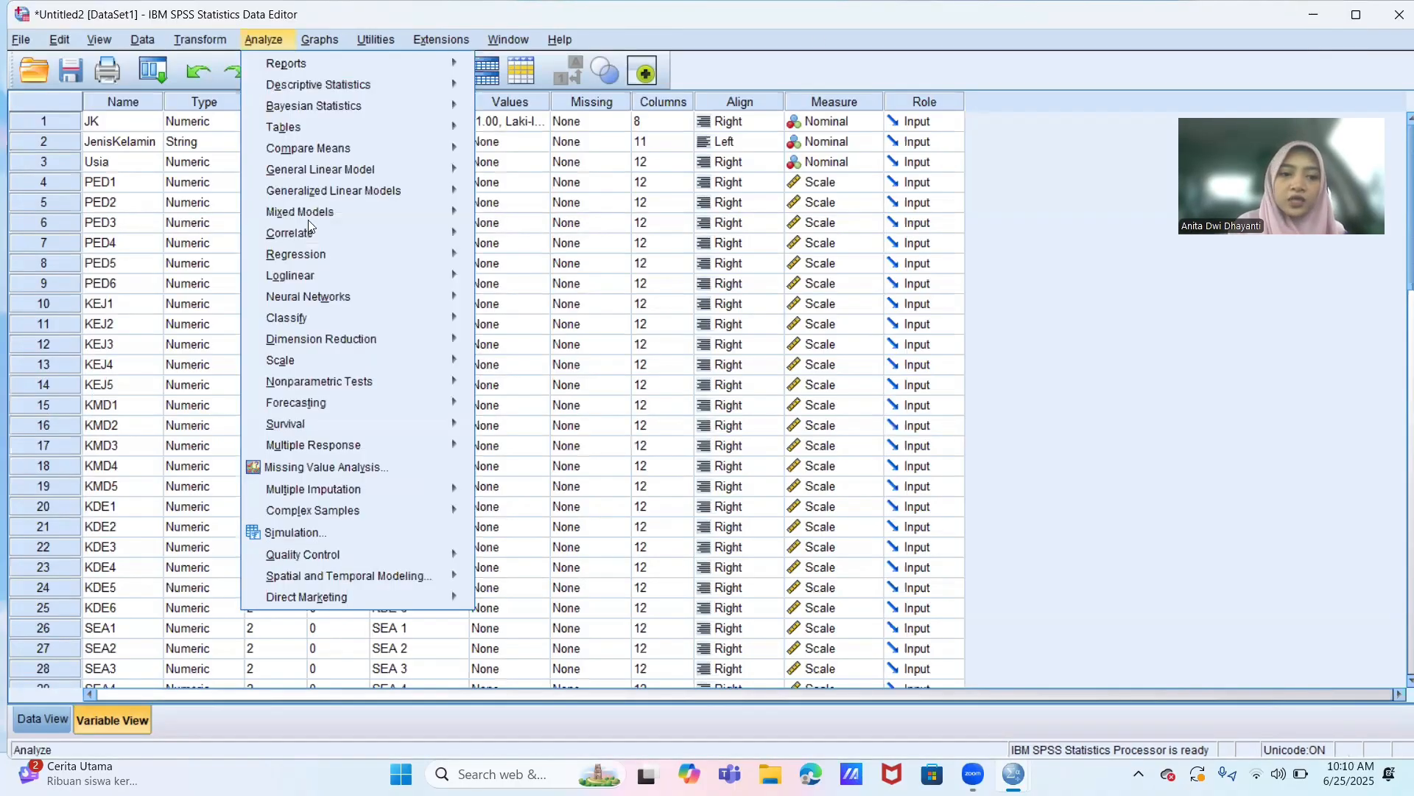
pyautogui.moveTo(321, 251)
pyautogui.moveTo(388, 231)
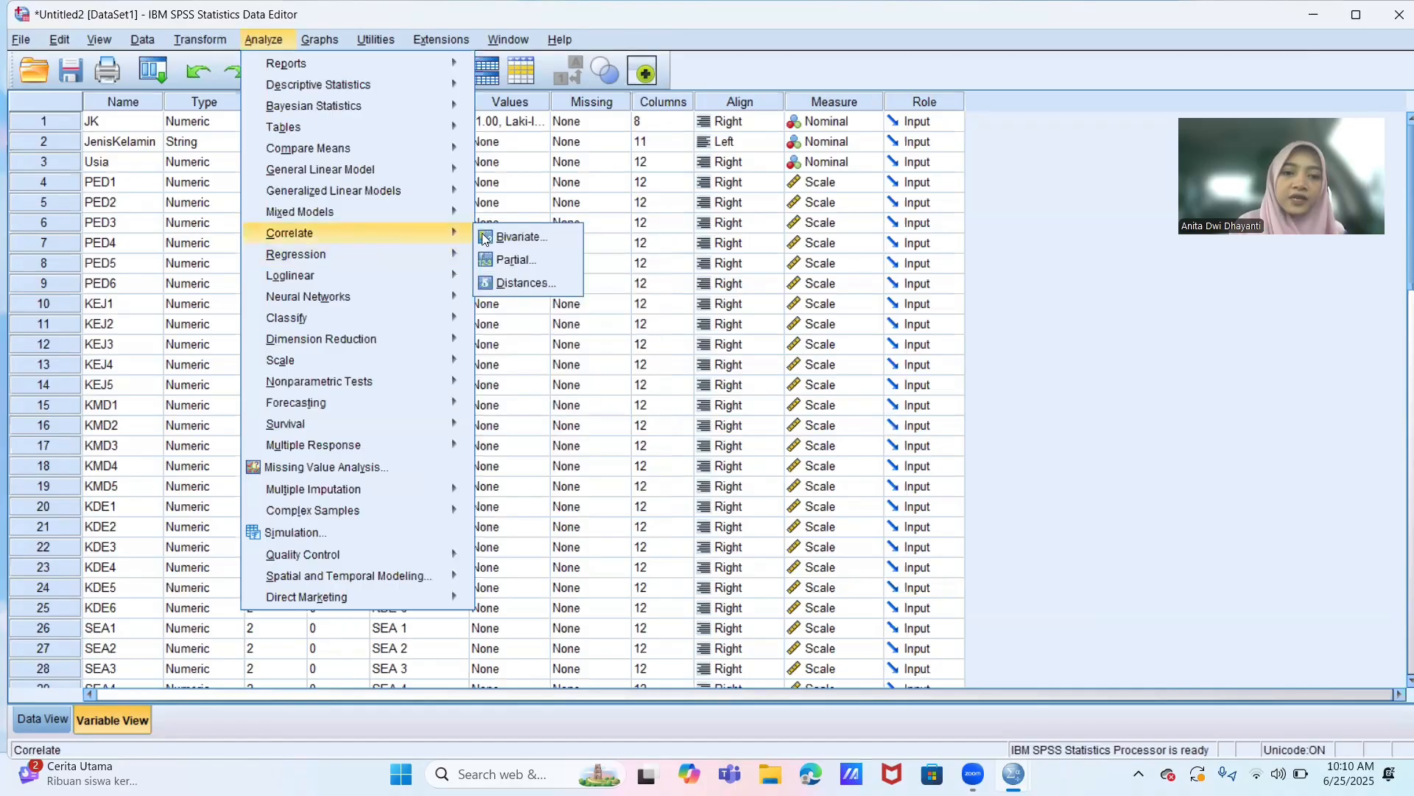
pyautogui.click(519, 236)
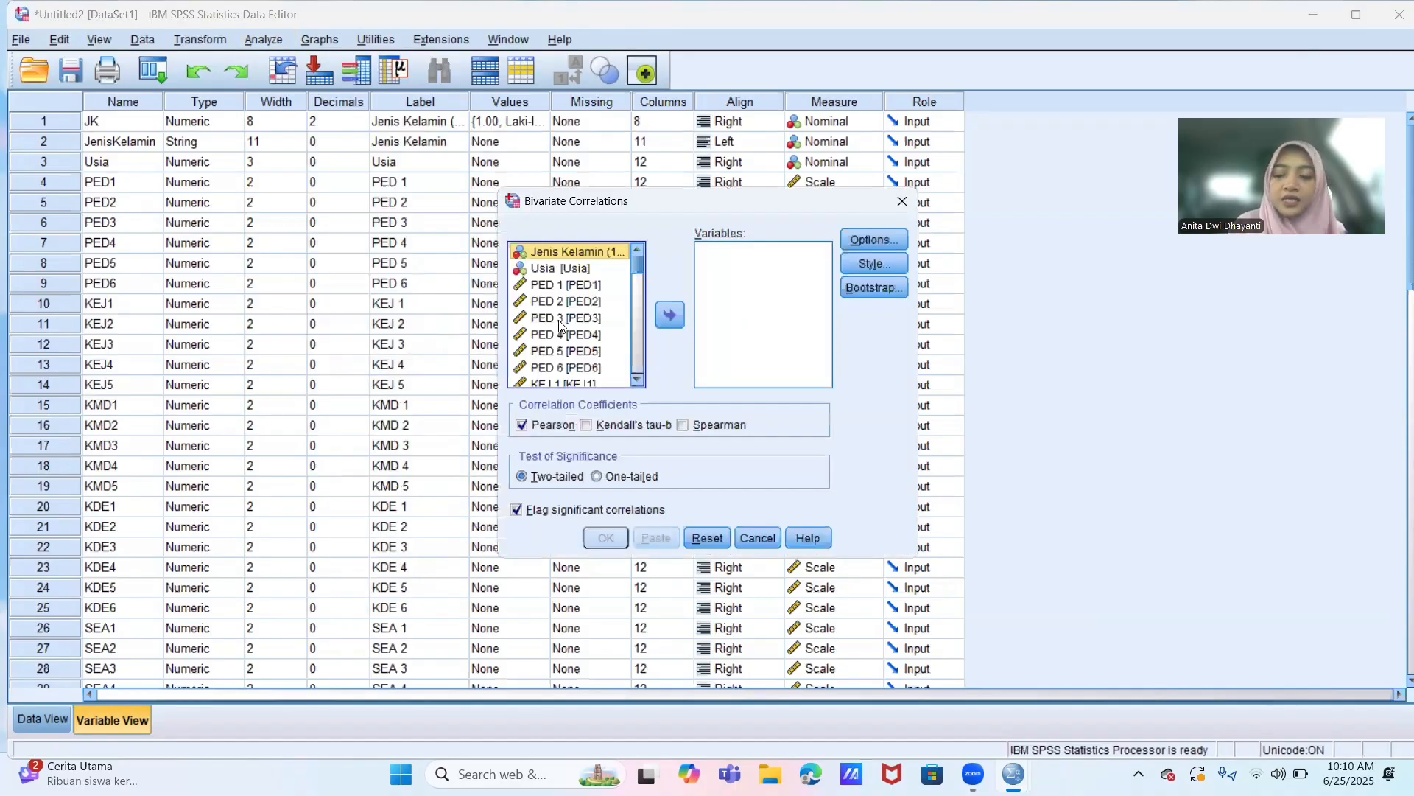
pyautogui.moveTo(560, 319); pyautogui.dragTo(562, 360)
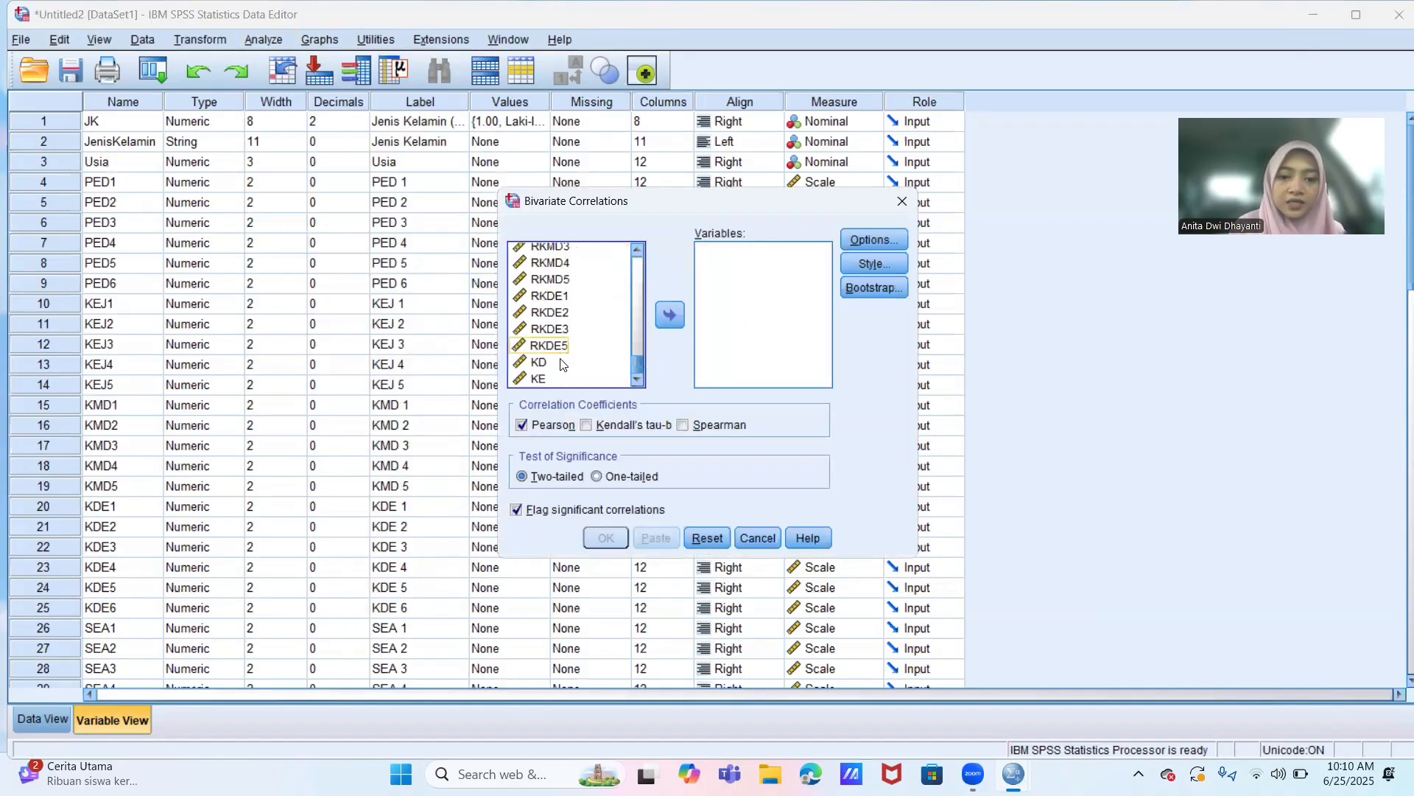
pyautogui.click(562, 361)
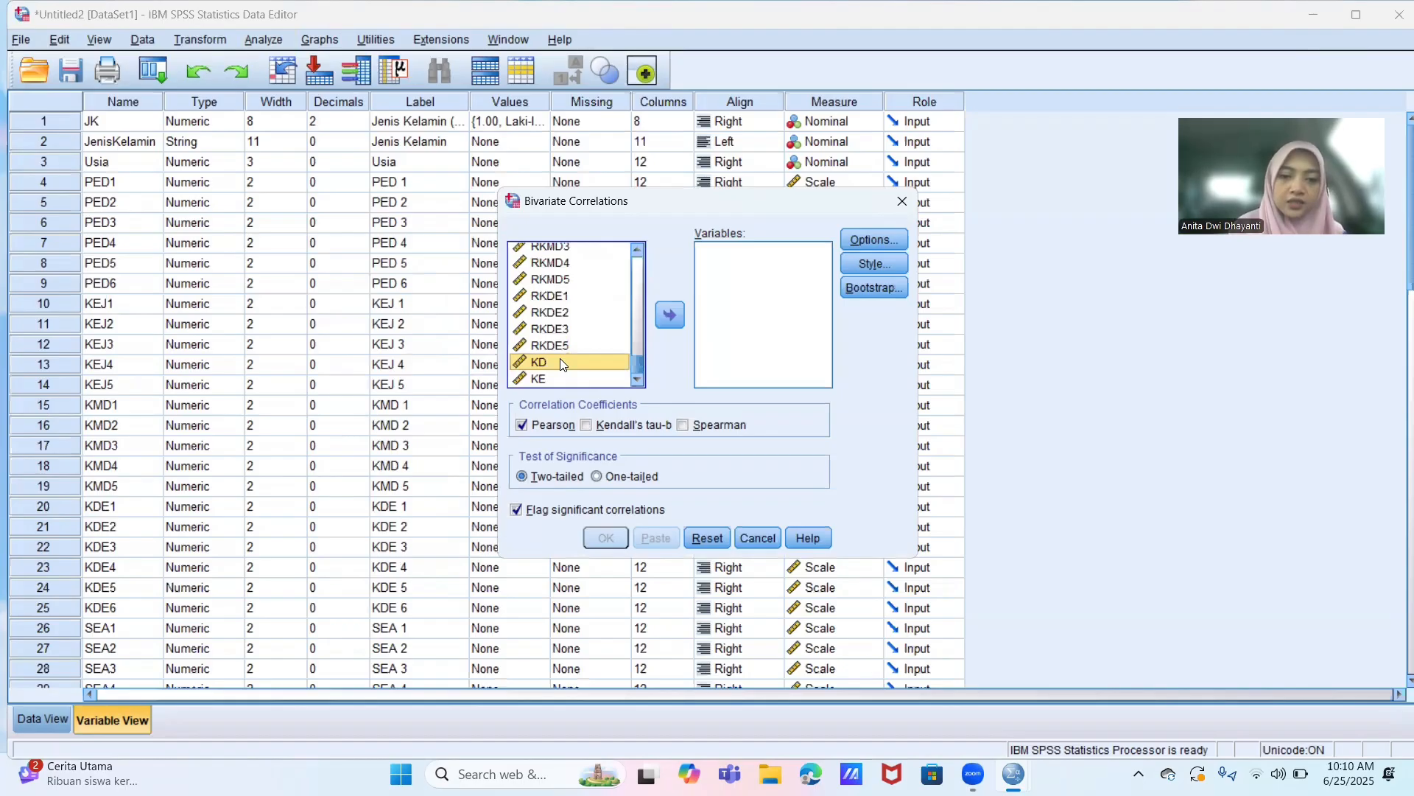
pyautogui.keyDown('shift'); pyautogui.click(567, 378); pyautogui.keyUp('shift')
pyautogui.click(670, 315)
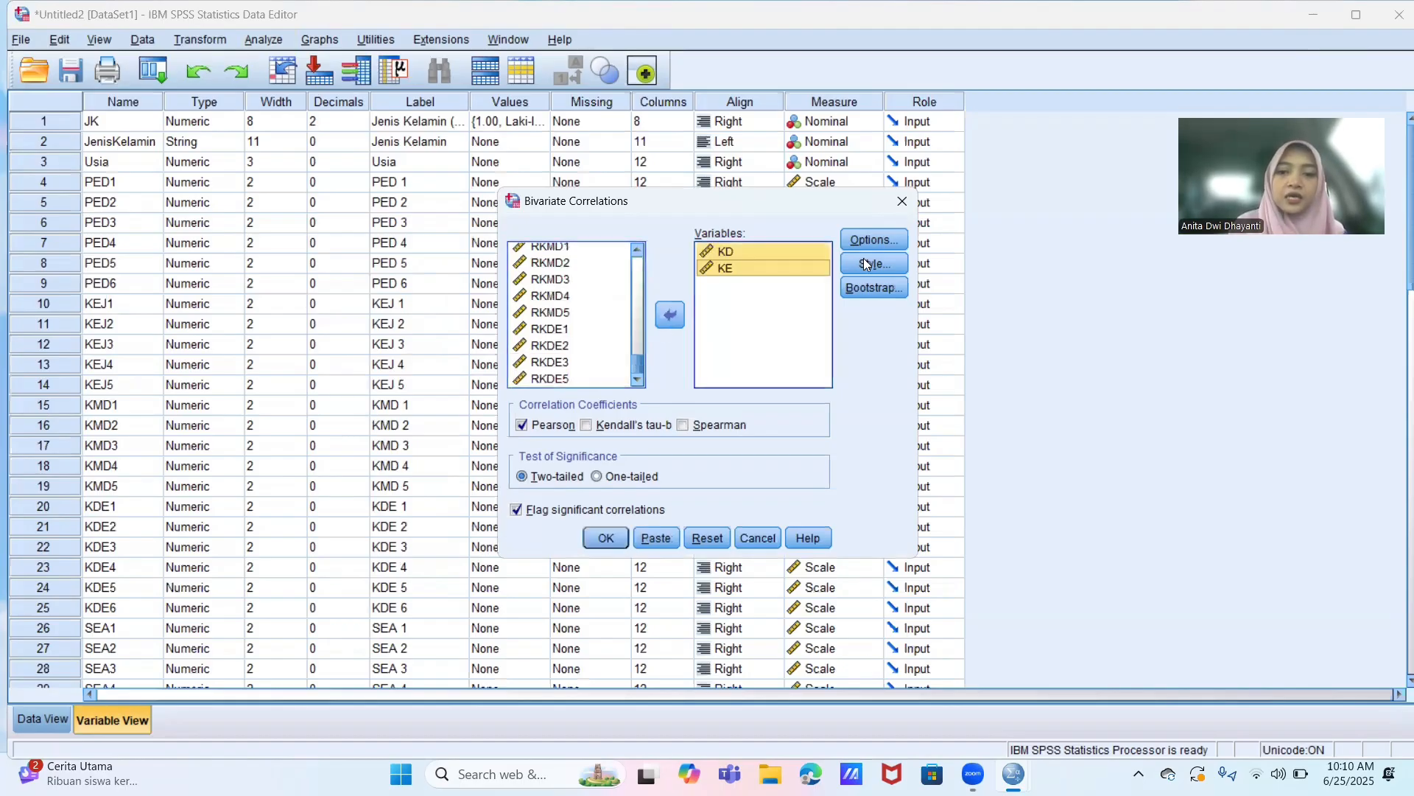
# - Include means and standard deviations in the Pearson correlation, run it, and return to the data editor after viewing the output
pyautogui.click(869, 241)
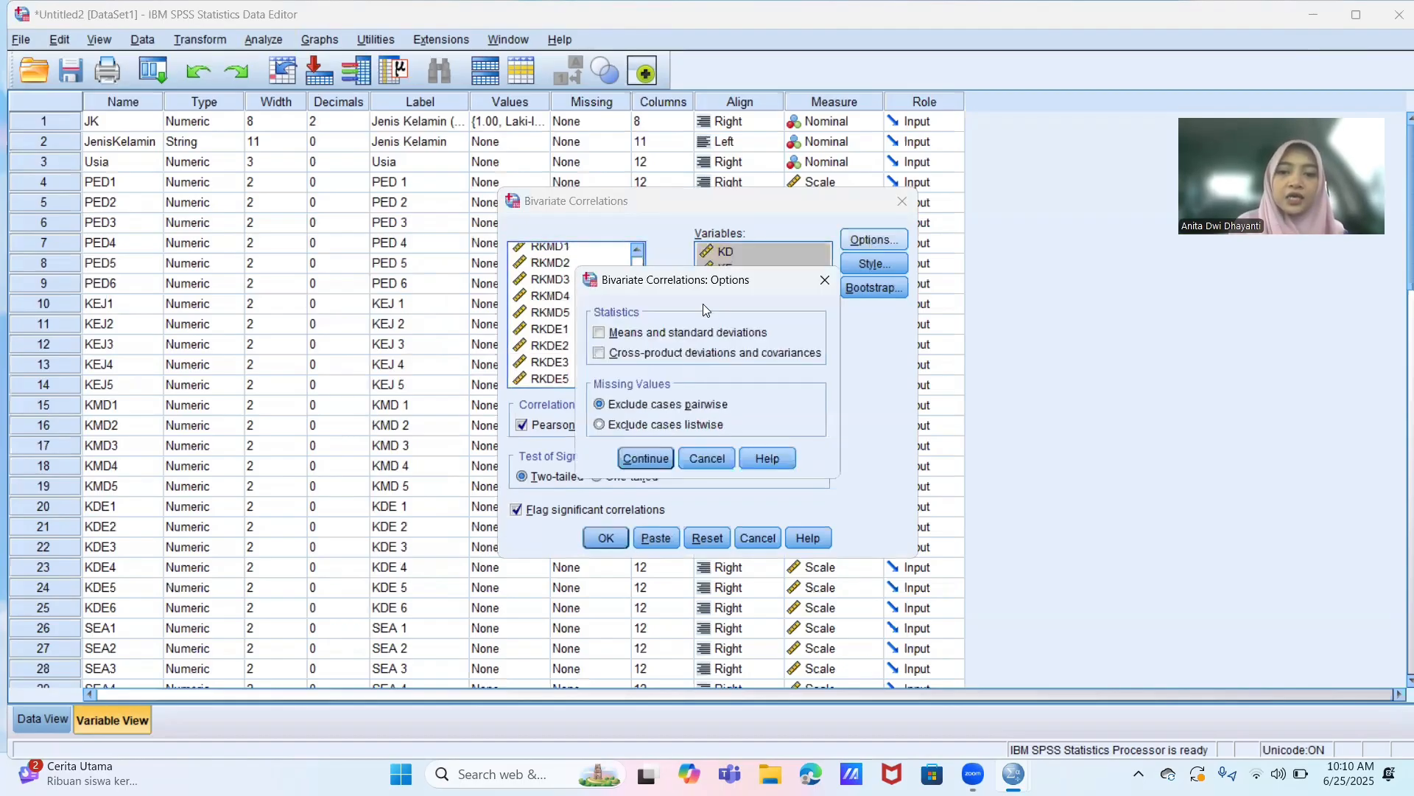
pyautogui.click(600, 336)
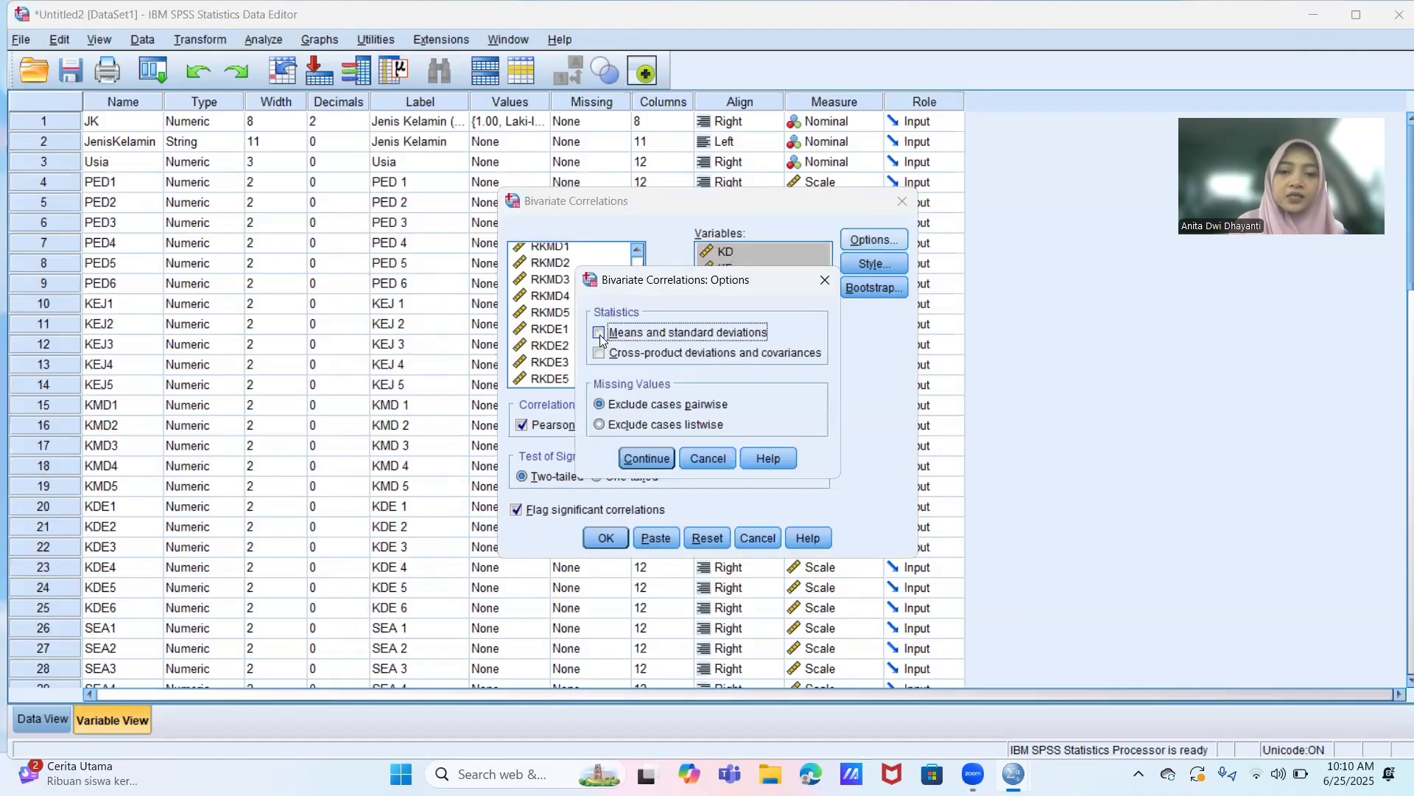
pyautogui.click(644, 455)
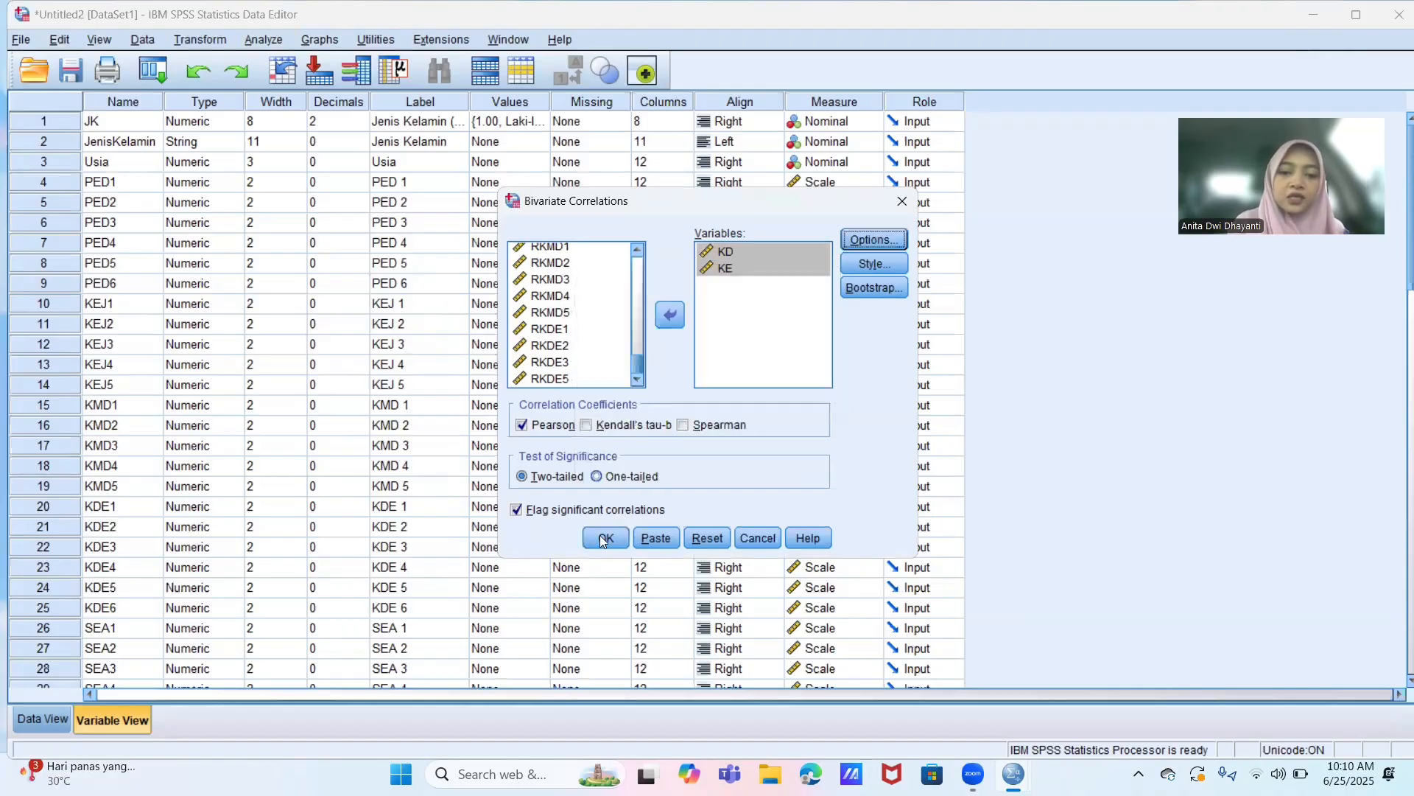
pyautogui.click(601, 537)
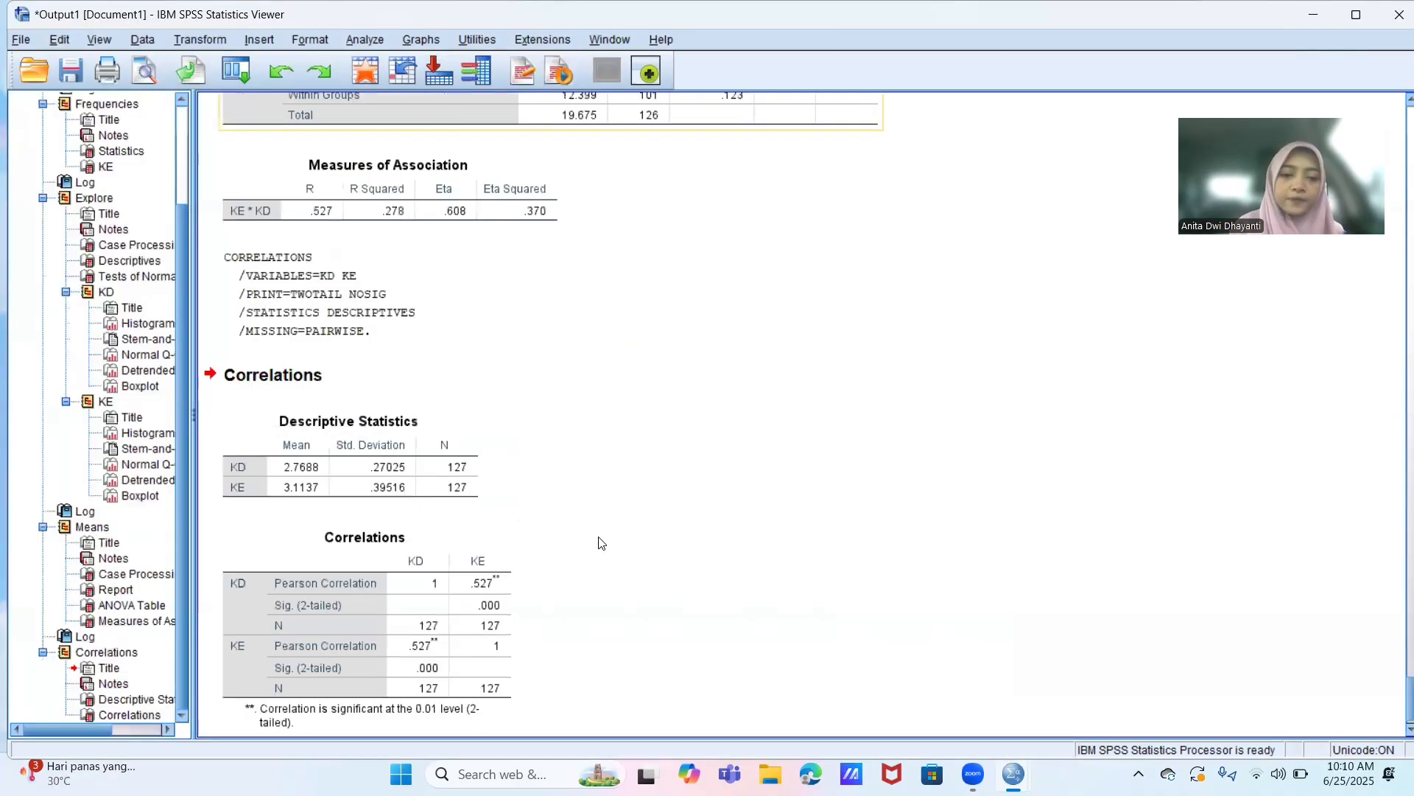
pyautogui.click(1322, 21)
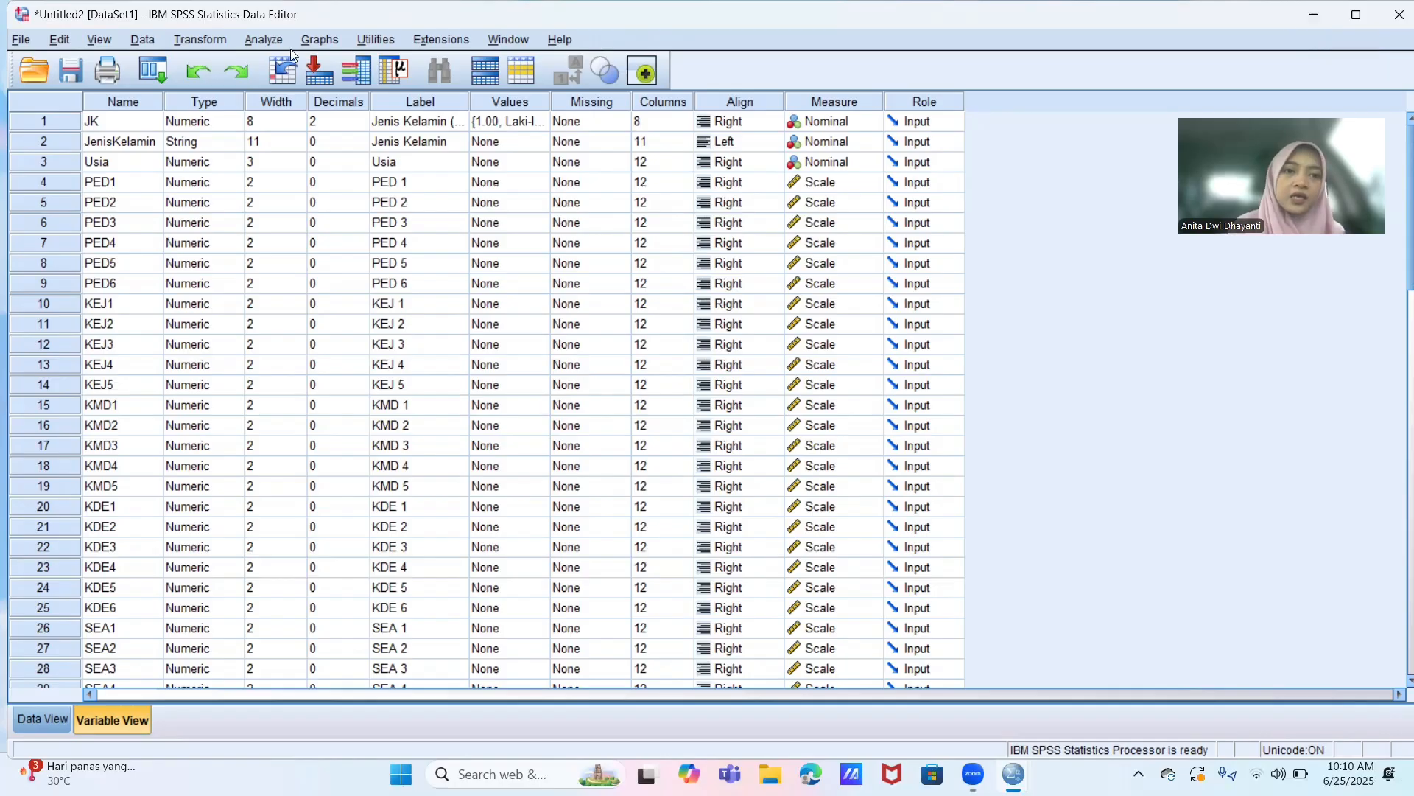
# - Start a Reliability Analysis and add the variables PED 1 through KDE 6 as its items
pyautogui.click(268, 44)
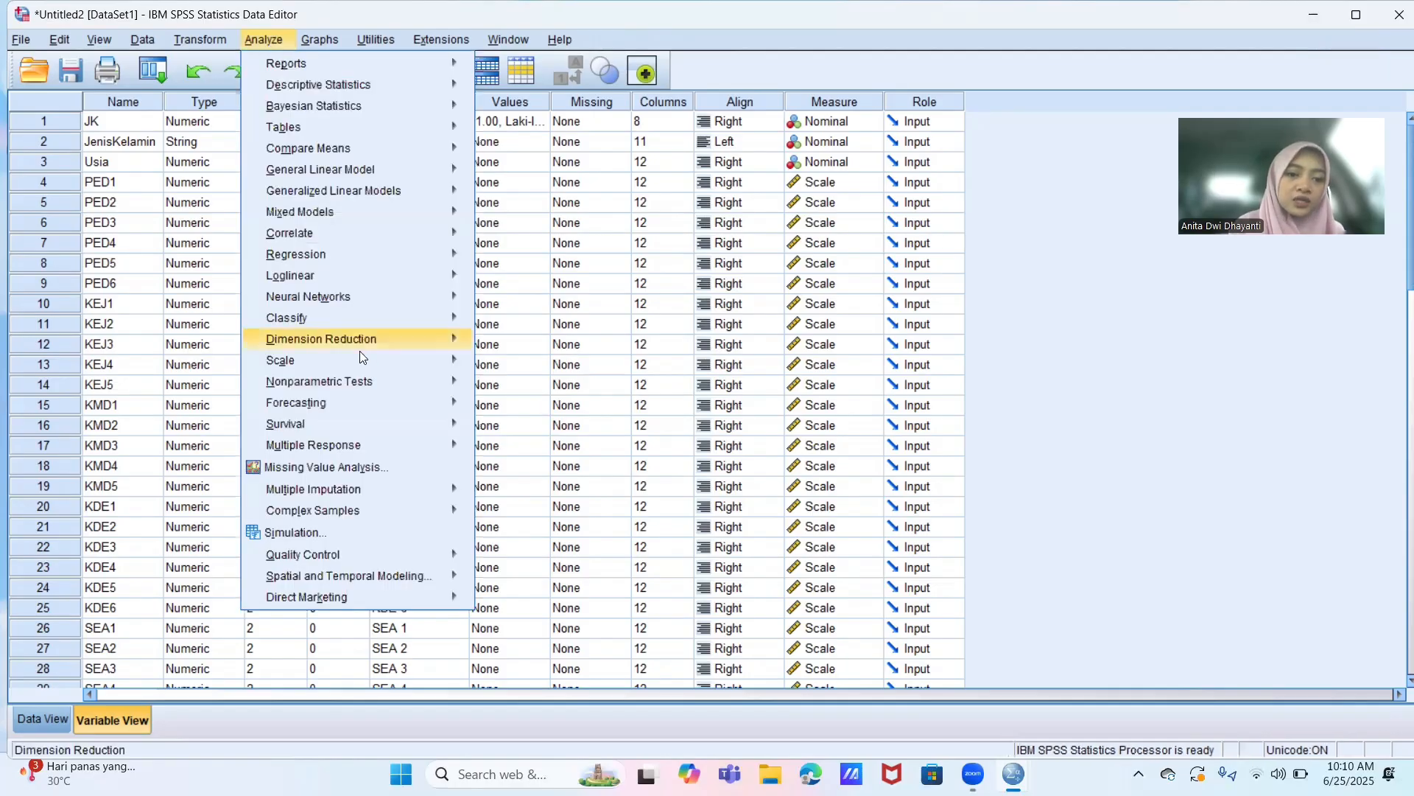
pyautogui.moveTo(361, 358)
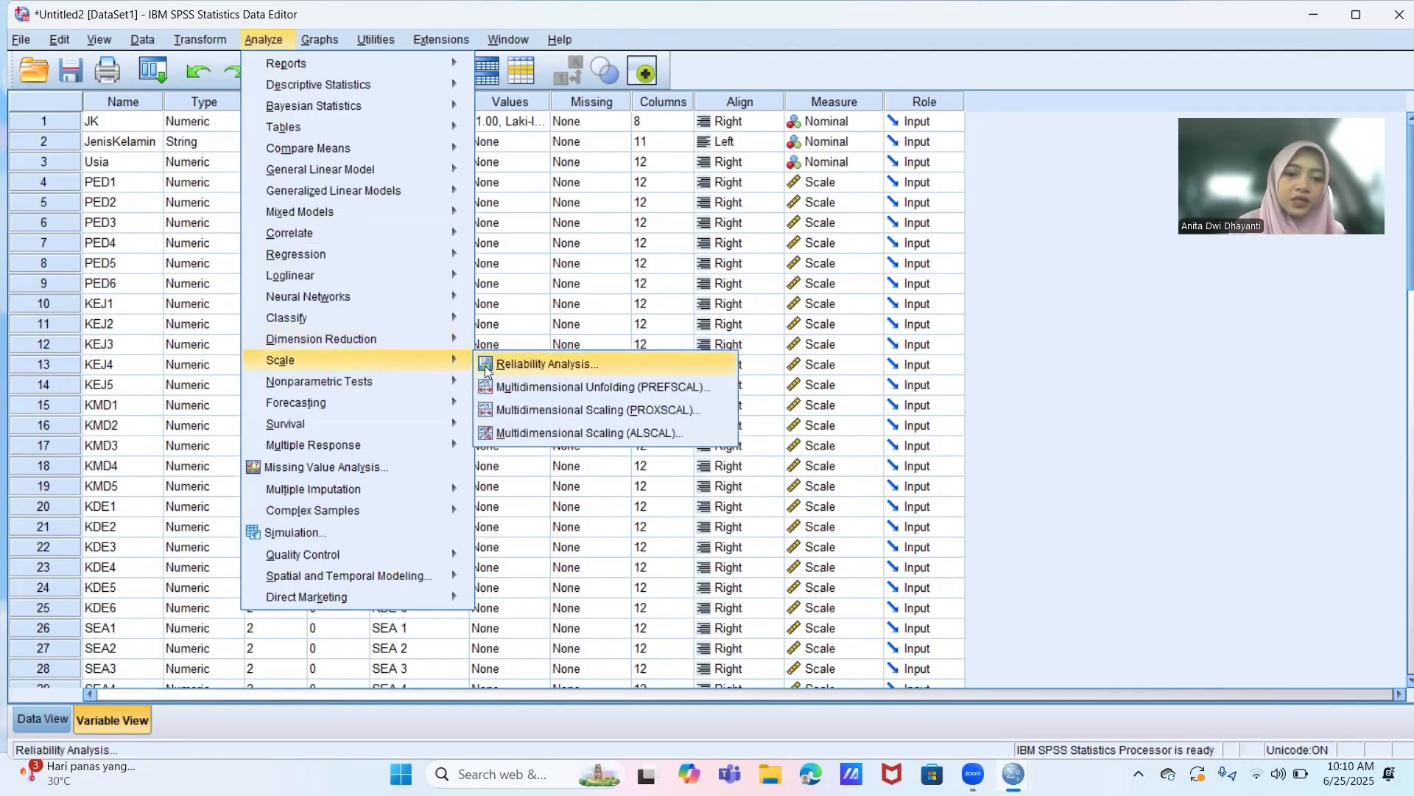
pyautogui.click(487, 366)
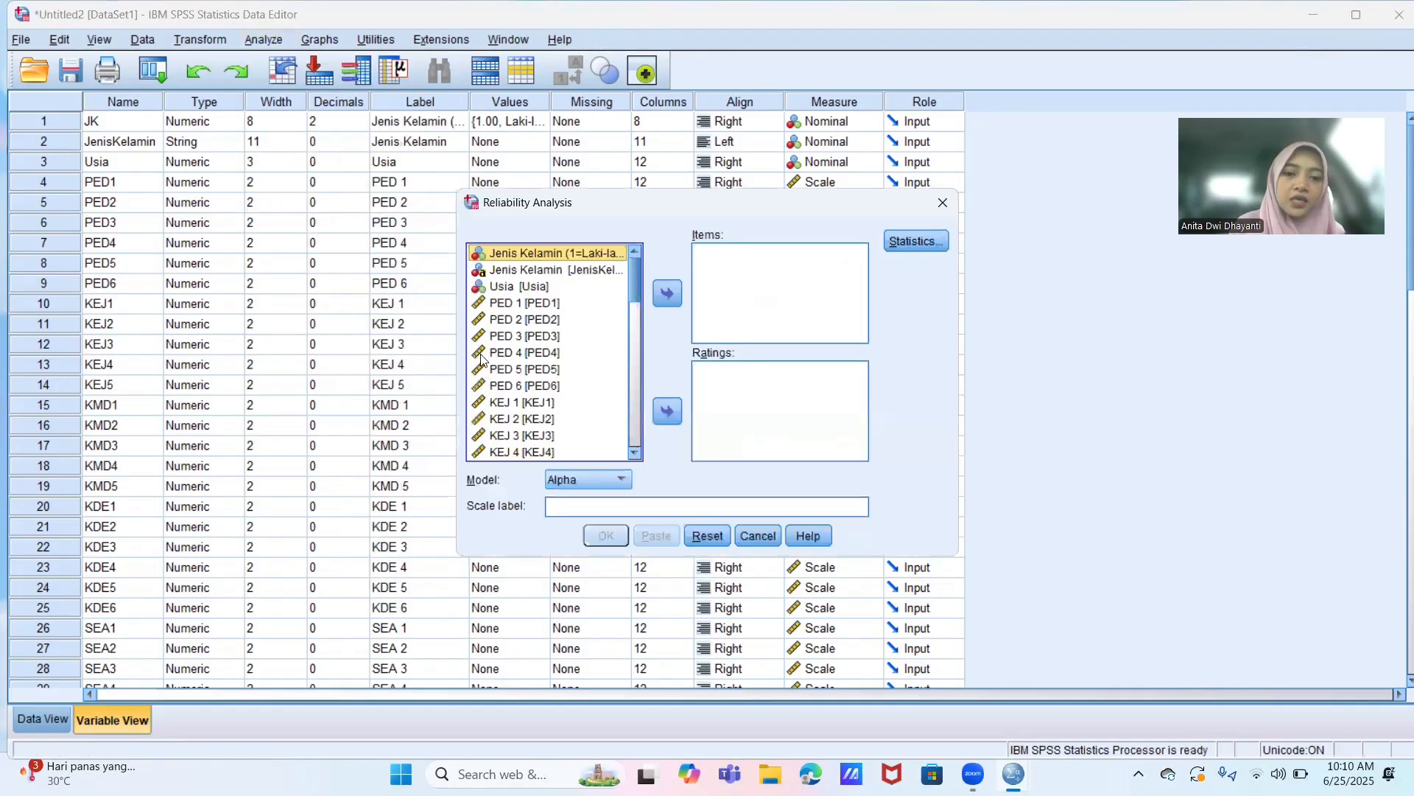
pyautogui.click(487, 305)
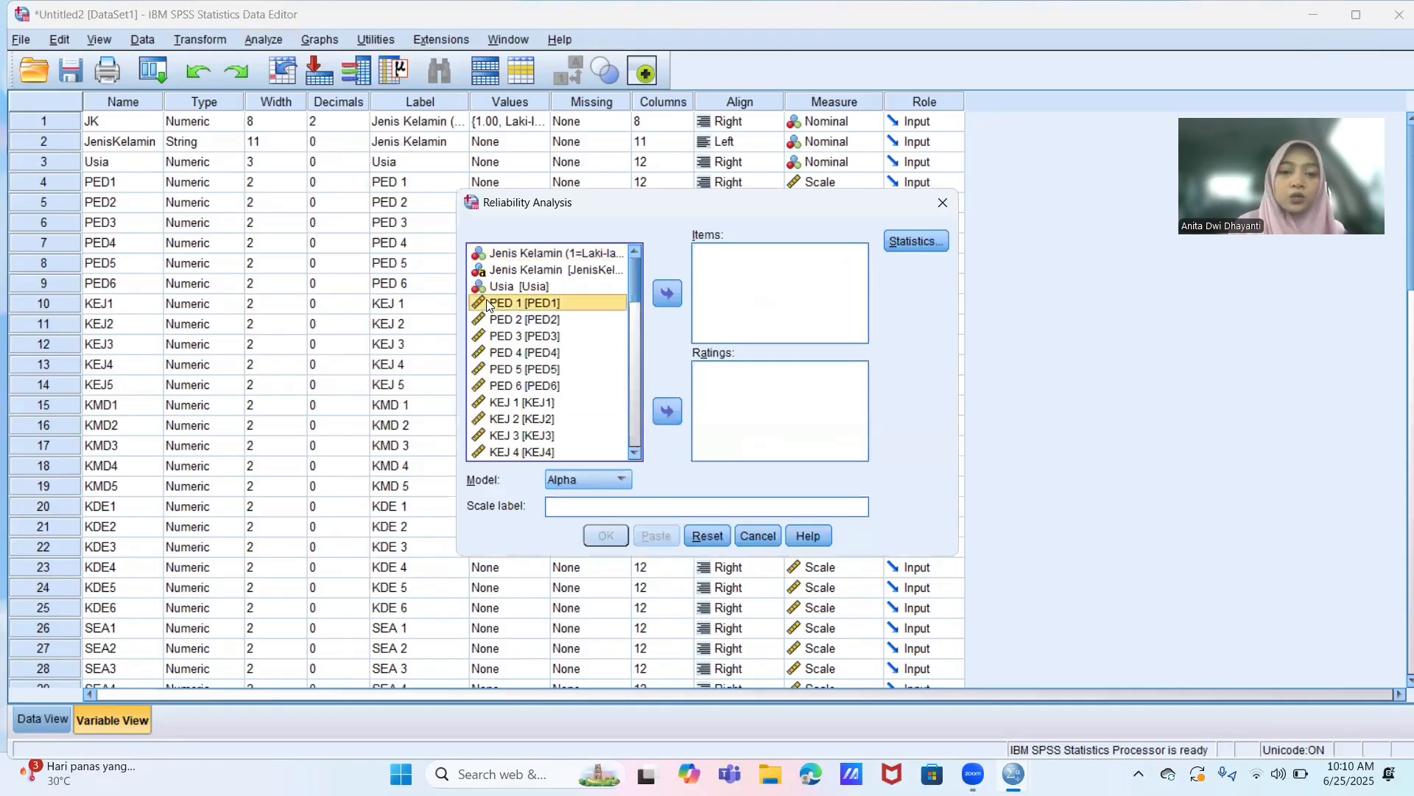
pyautogui.hotkey('shift', 'Down')
pyautogui.hotkey('shift', 'Down')
pyautogui.hotkey('shift', 'Down')
pyautogui.hotkey('shift', 'Down')
pyautogui.hotkey('shift', 'Down')
pyautogui.hotkey('shift', 'Down')
pyautogui.hotkey('shift', 'Down')
pyautogui.hotkey('shift', 'Down')
pyautogui.hotkey('shift', 'Down')
pyautogui.hotkey('shift', 'Down')
pyautogui.hotkey('shift', 'Down')
pyautogui.hotkey('shift', 'Down')
pyautogui.hotkey('shift', 'Down')
pyautogui.hotkey('shift', 'Down')
pyautogui.hotkey('shift', 'Down')
pyautogui.hotkey('shift', 'Down')
pyautogui.hotkey('shift', 'Down')
pyautogui.hotkey('shift', 'Down')
pyautogui.hotkey('shift', 'Down')
pyautogui.hotkey('shift', 'Down')
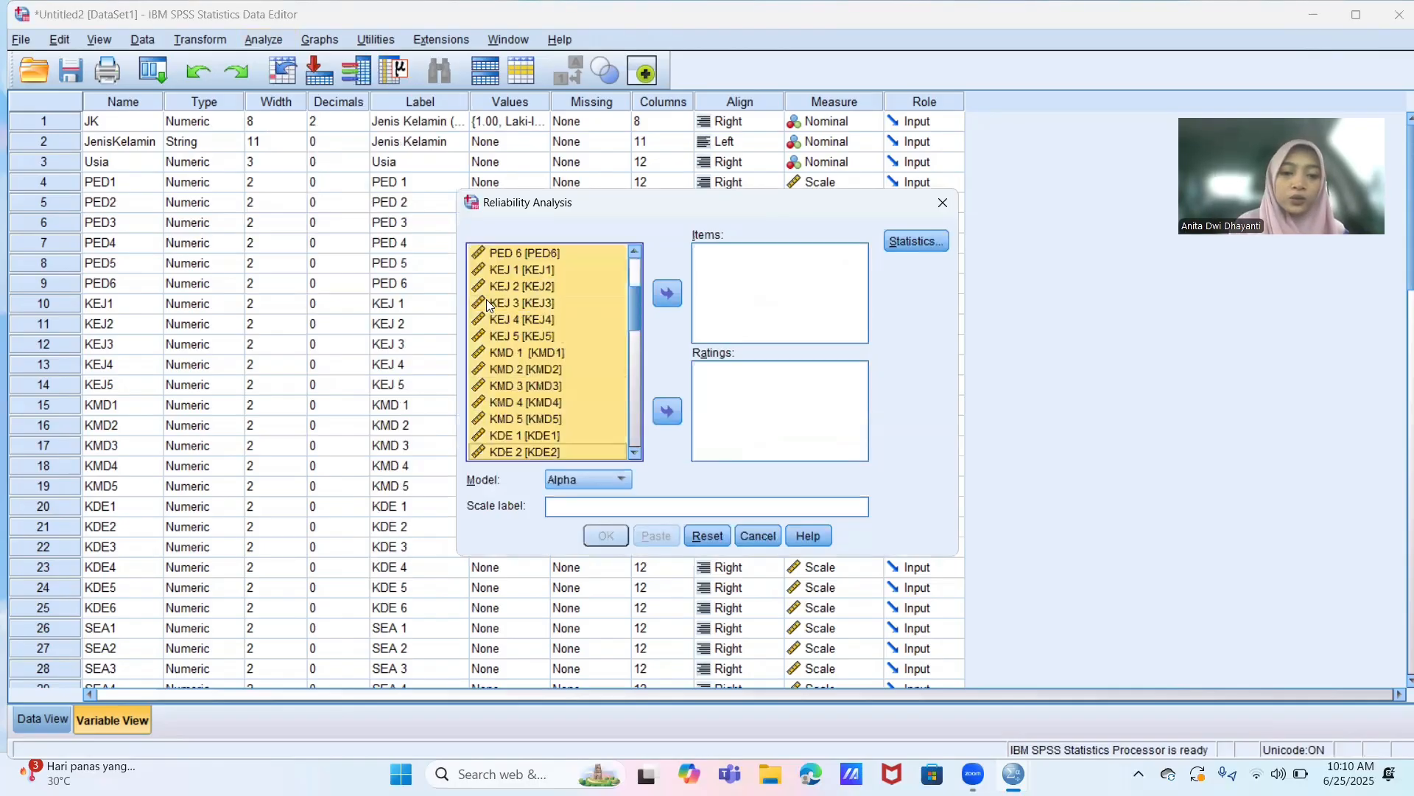
pyautogui.hotkey('shift', 'Down')
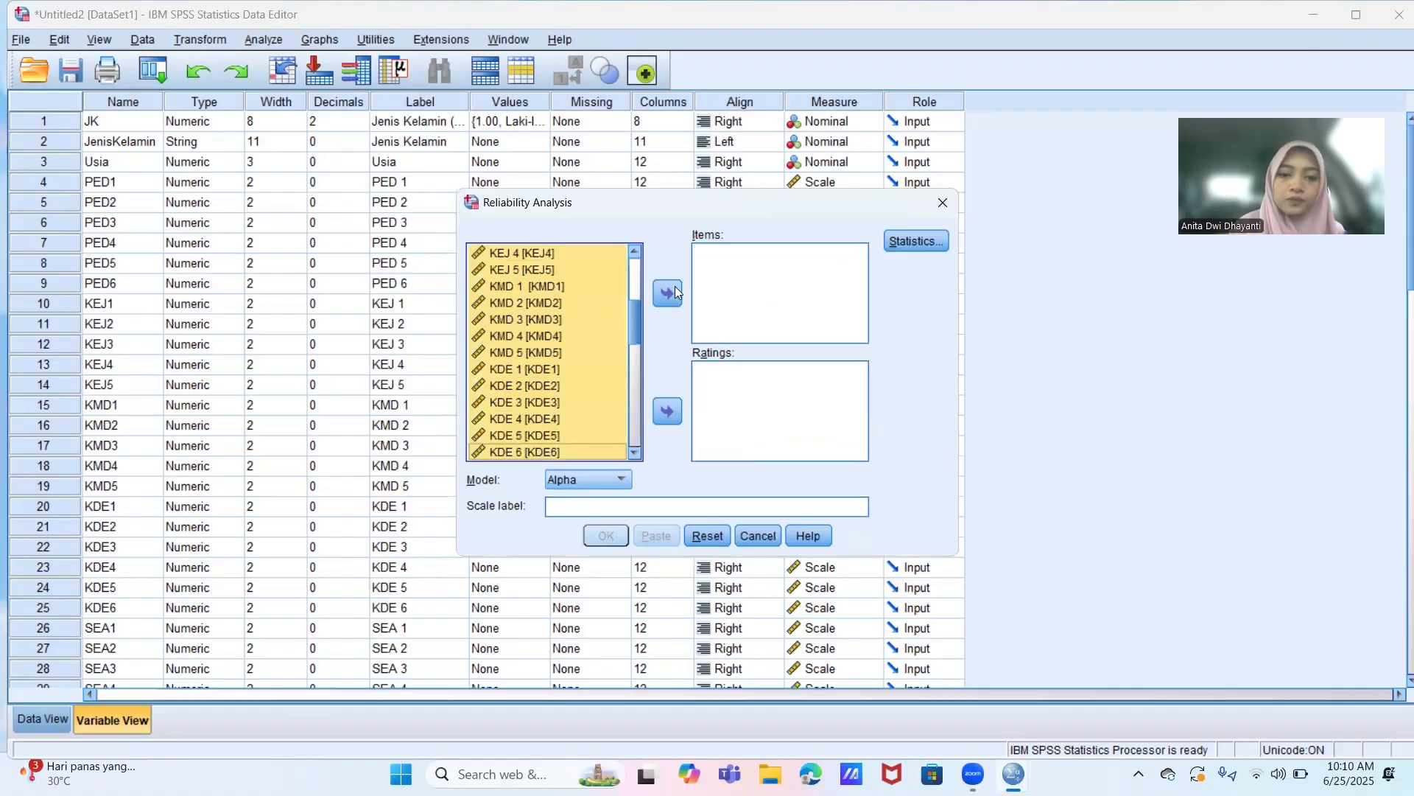
pyautogui.click(670, 293)
# - Request the scale and scale-if-item-deleted descriptives for the reliability analysis
pyautogui.click(938, 244)
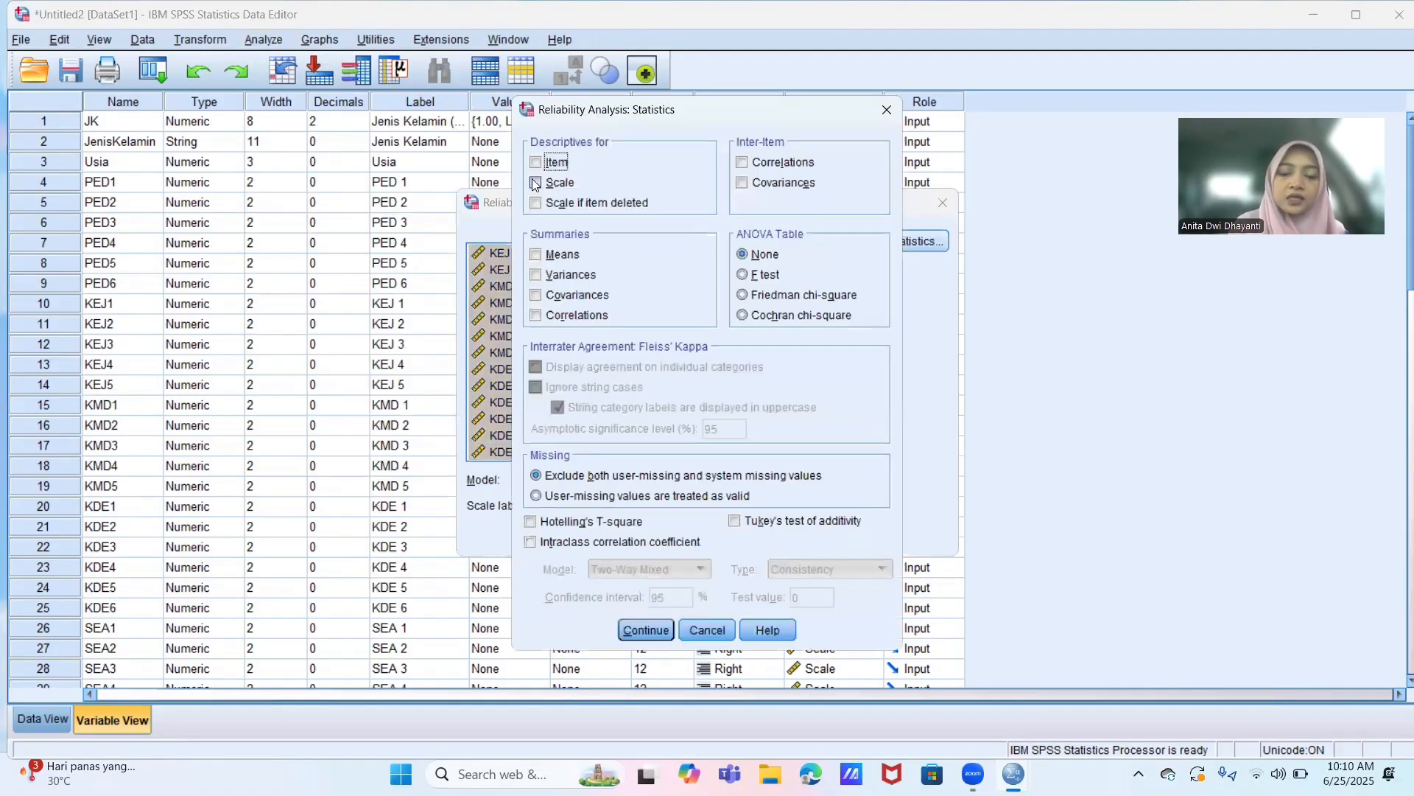
pyautogui.click(535, 184)
pyautogui.click(535, 205)
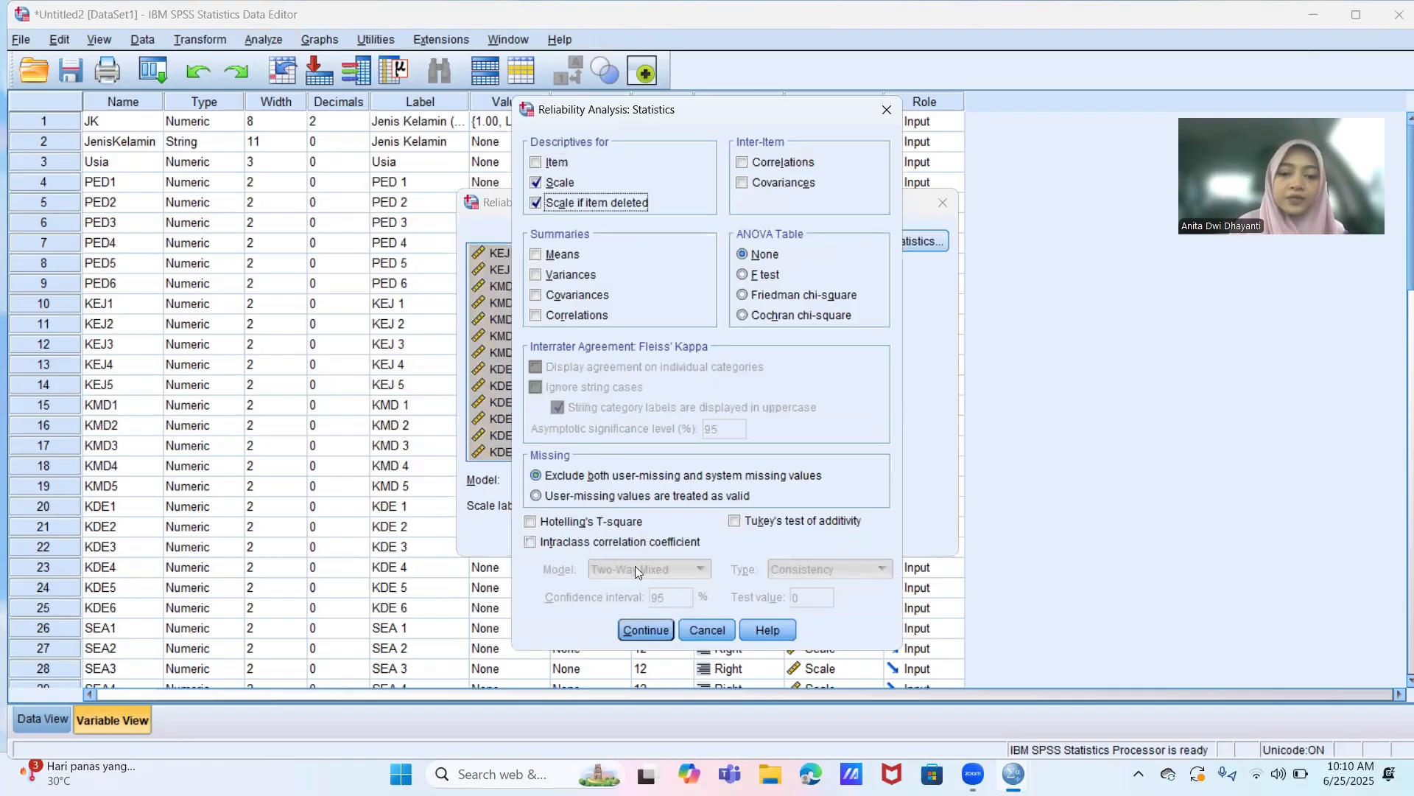
pyautogui.click(641, 631)
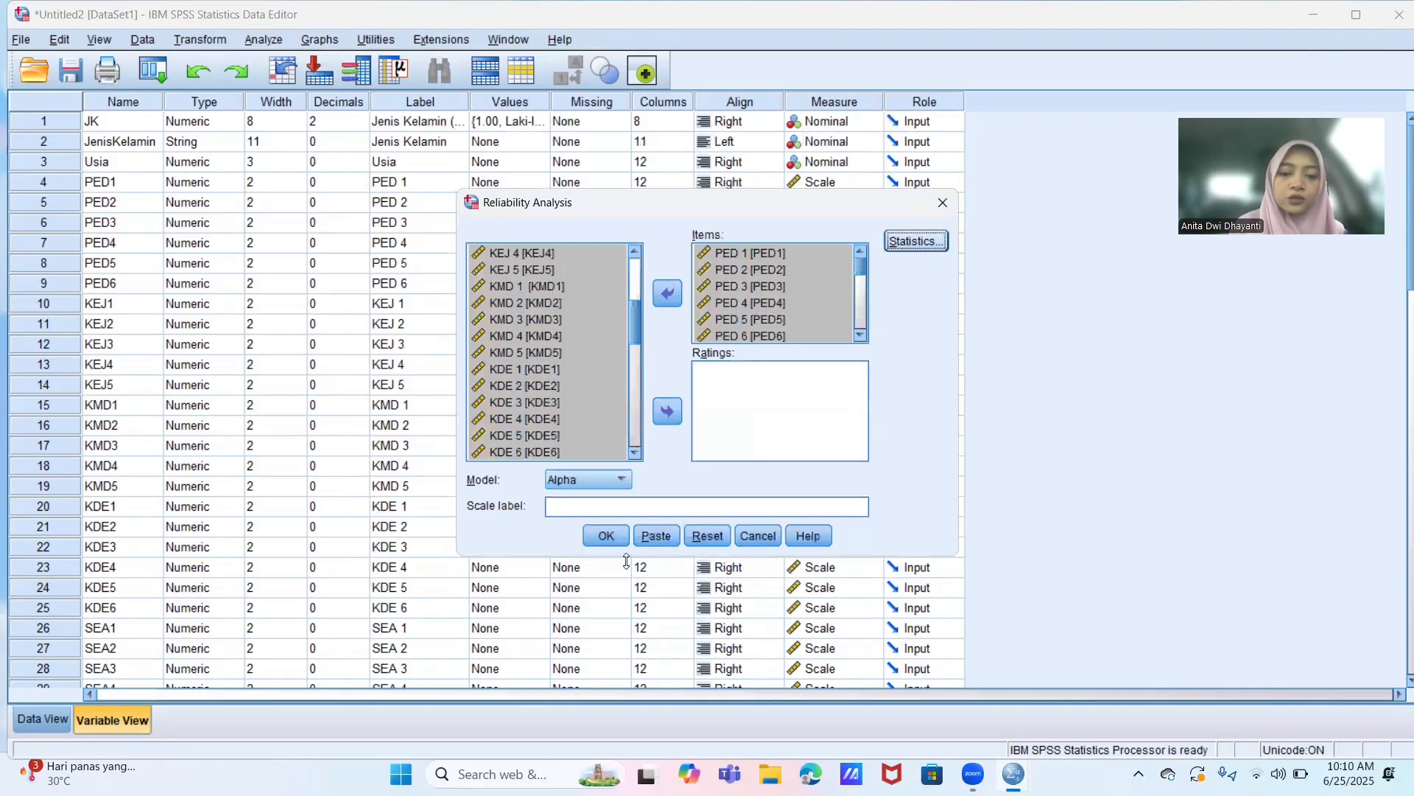
# - Run the reliability analysis for PED 1 through KDE 6 and return to the data editor
pyautogui.click(606, 535)
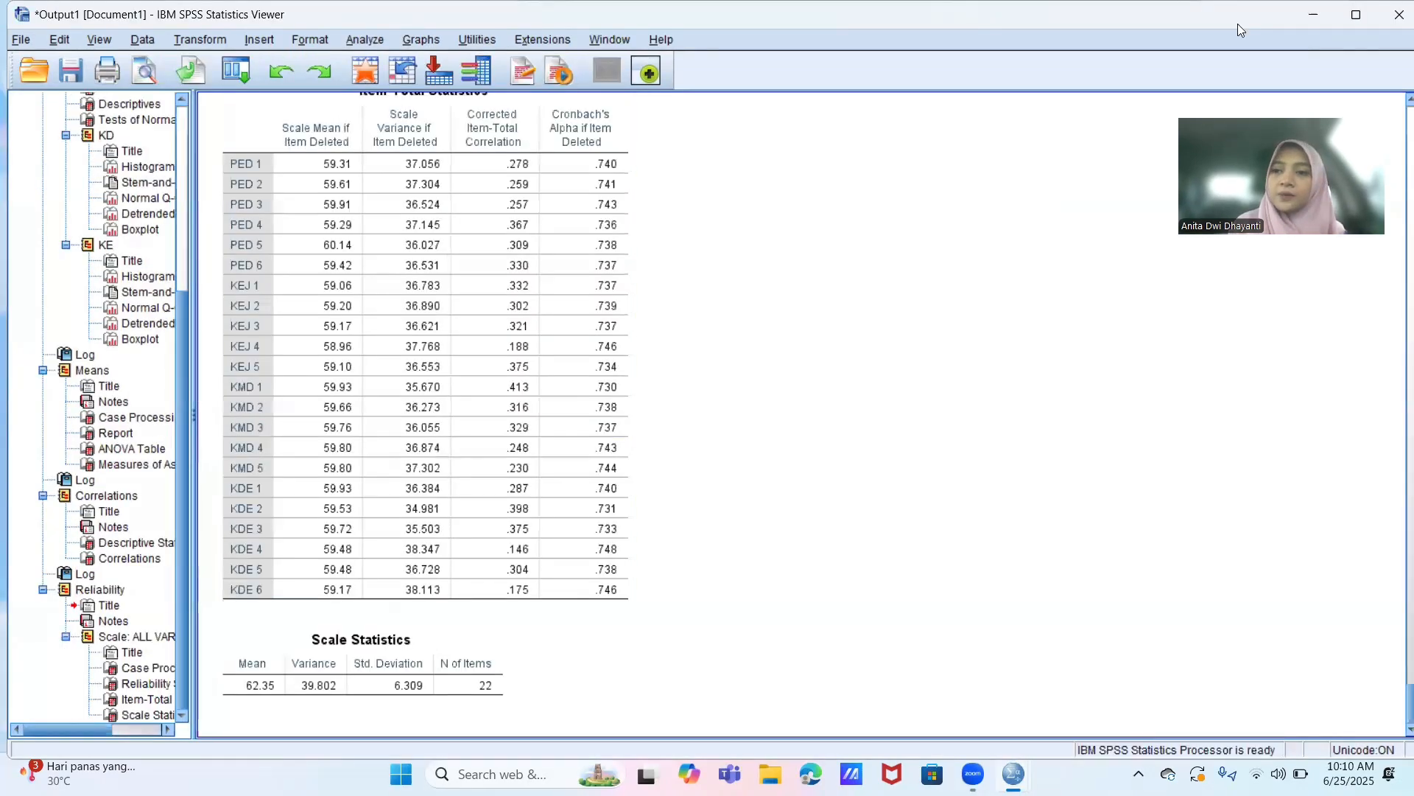
pyautogui.click(1308, 21)
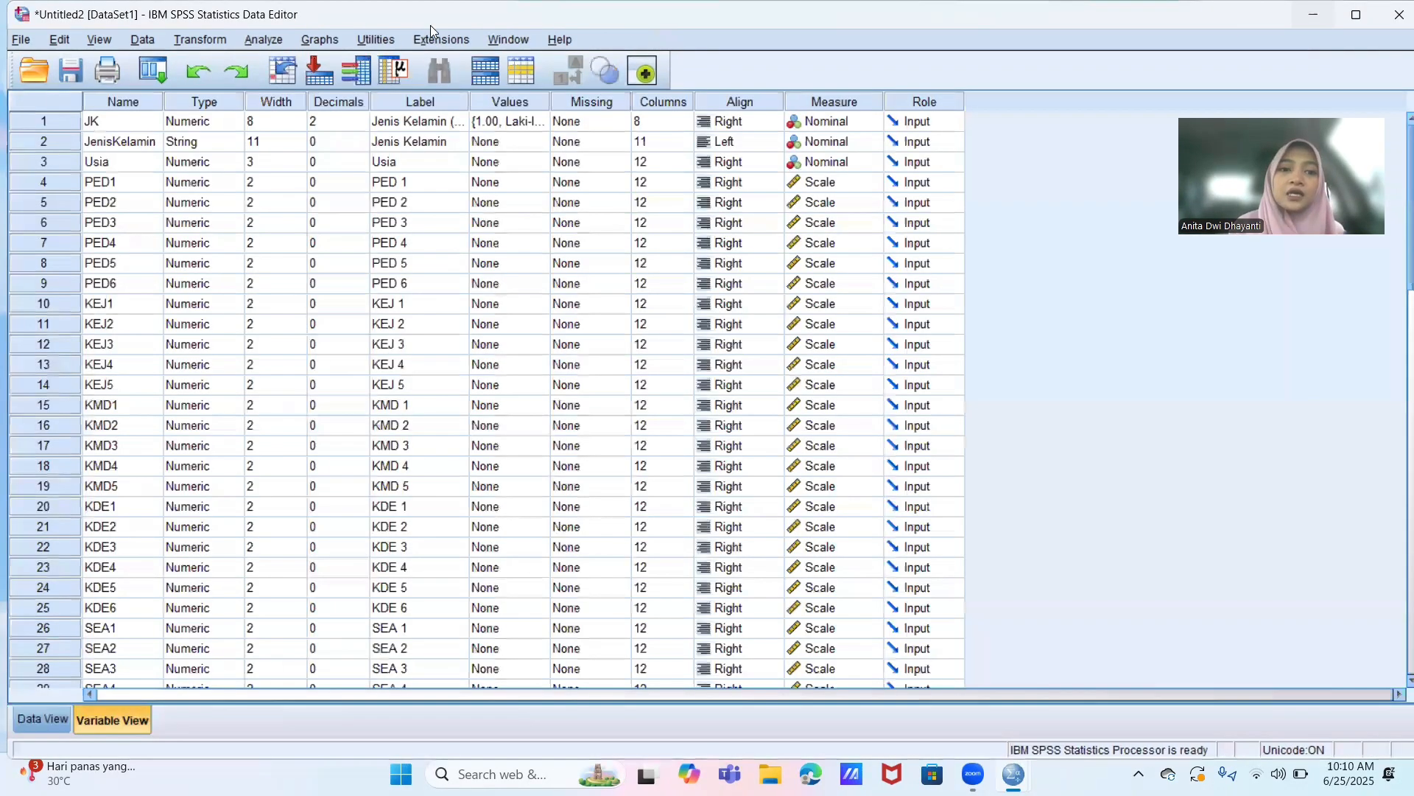
# - Start a new Reliability Analysis and reset it to clear the previous items and settings
pyautogui.click(279, 37)
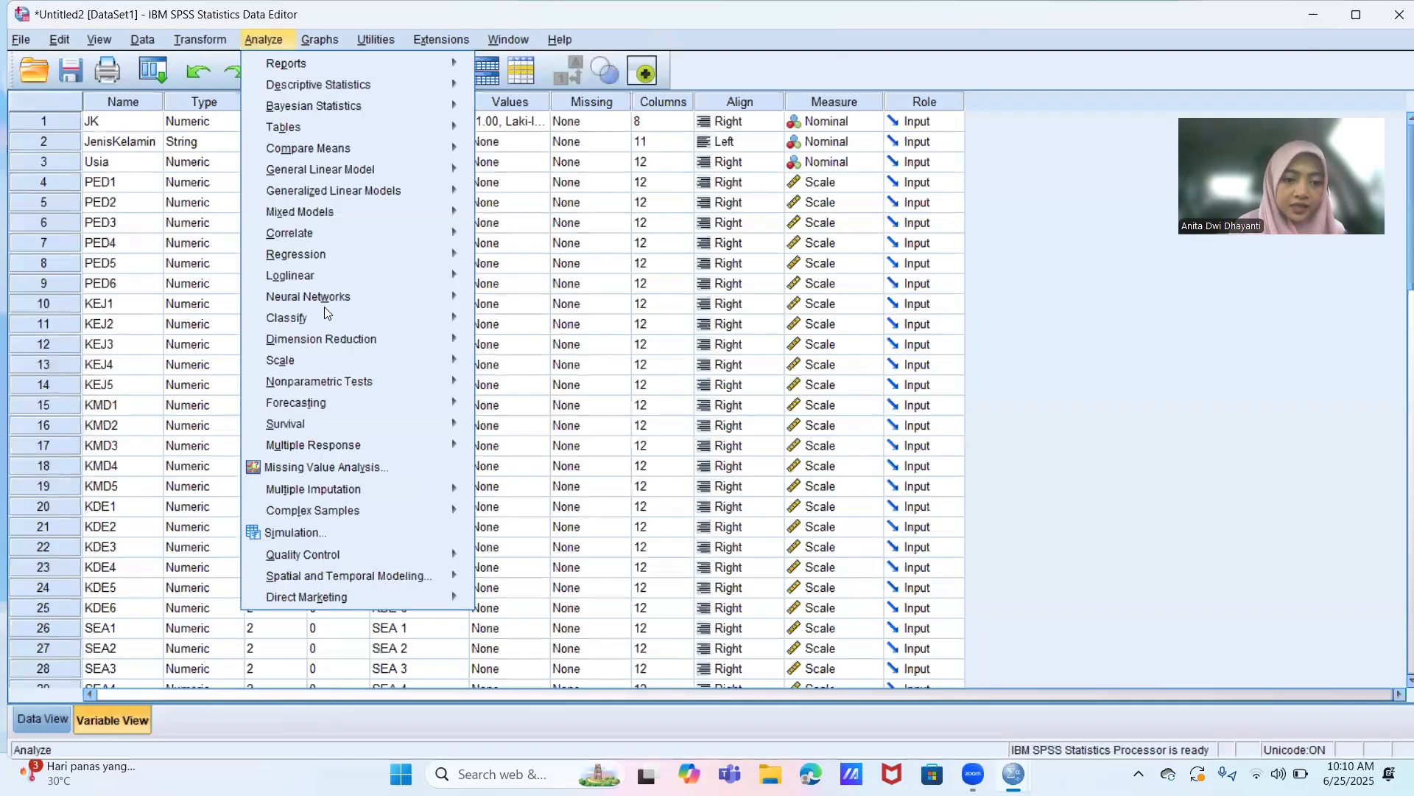
pyautogui.moveTo(332, 346)
pyautogui.moveTo(455, 355)
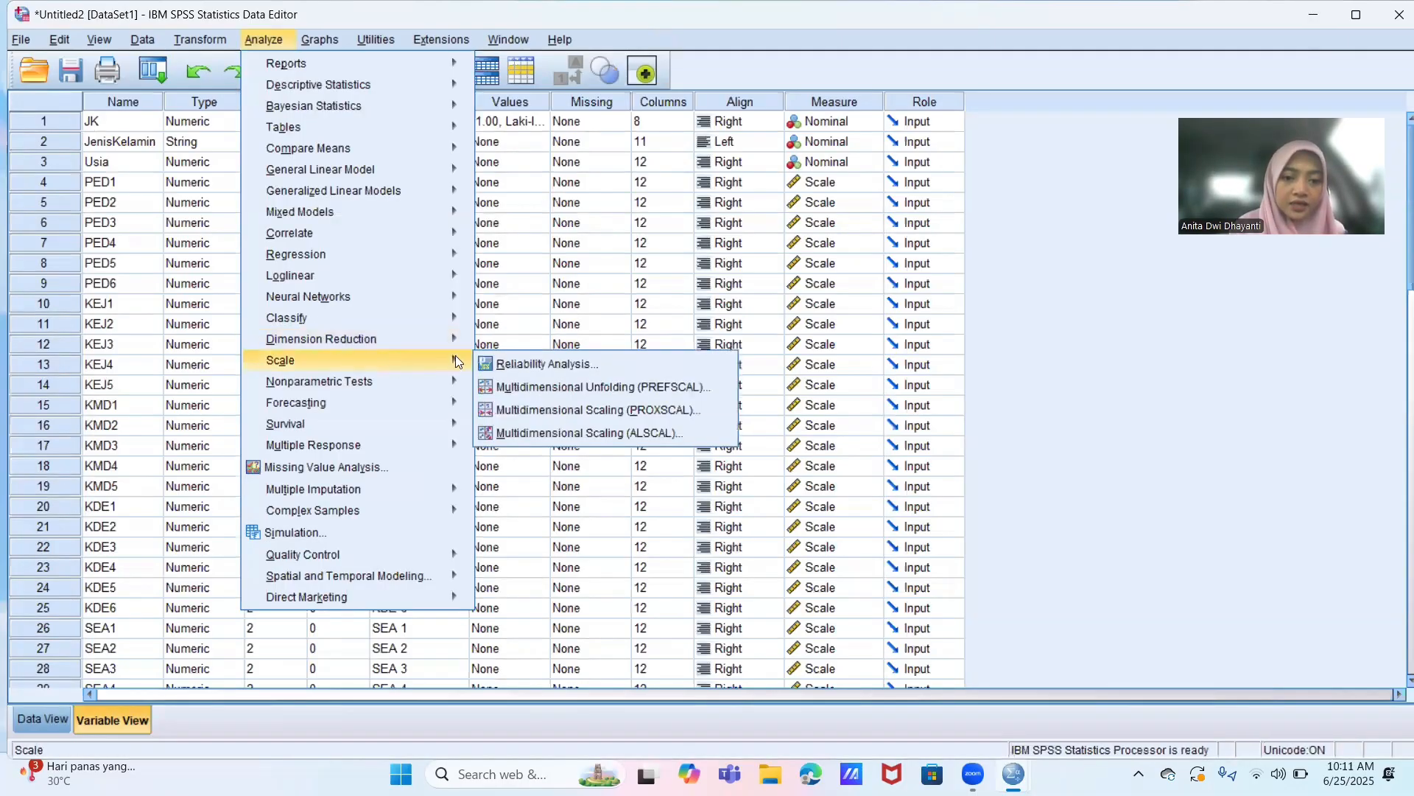
pyautogui.click(523, 366)
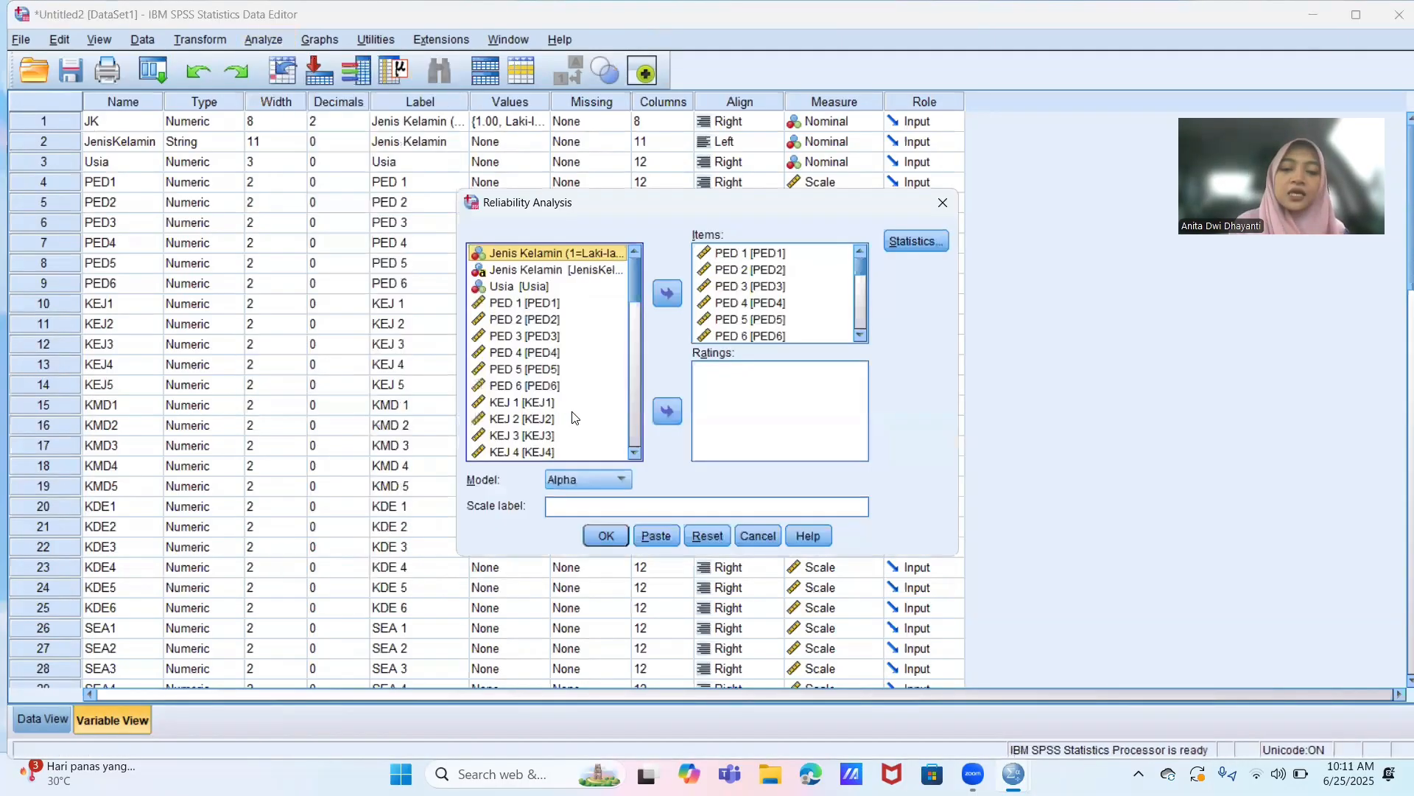
pyautogui.click(691, 541)
# - Add the variables SEA 1 through ROE 4 as the items of the reliability analysis
pyautogui.scroll(-4, 547, 343)
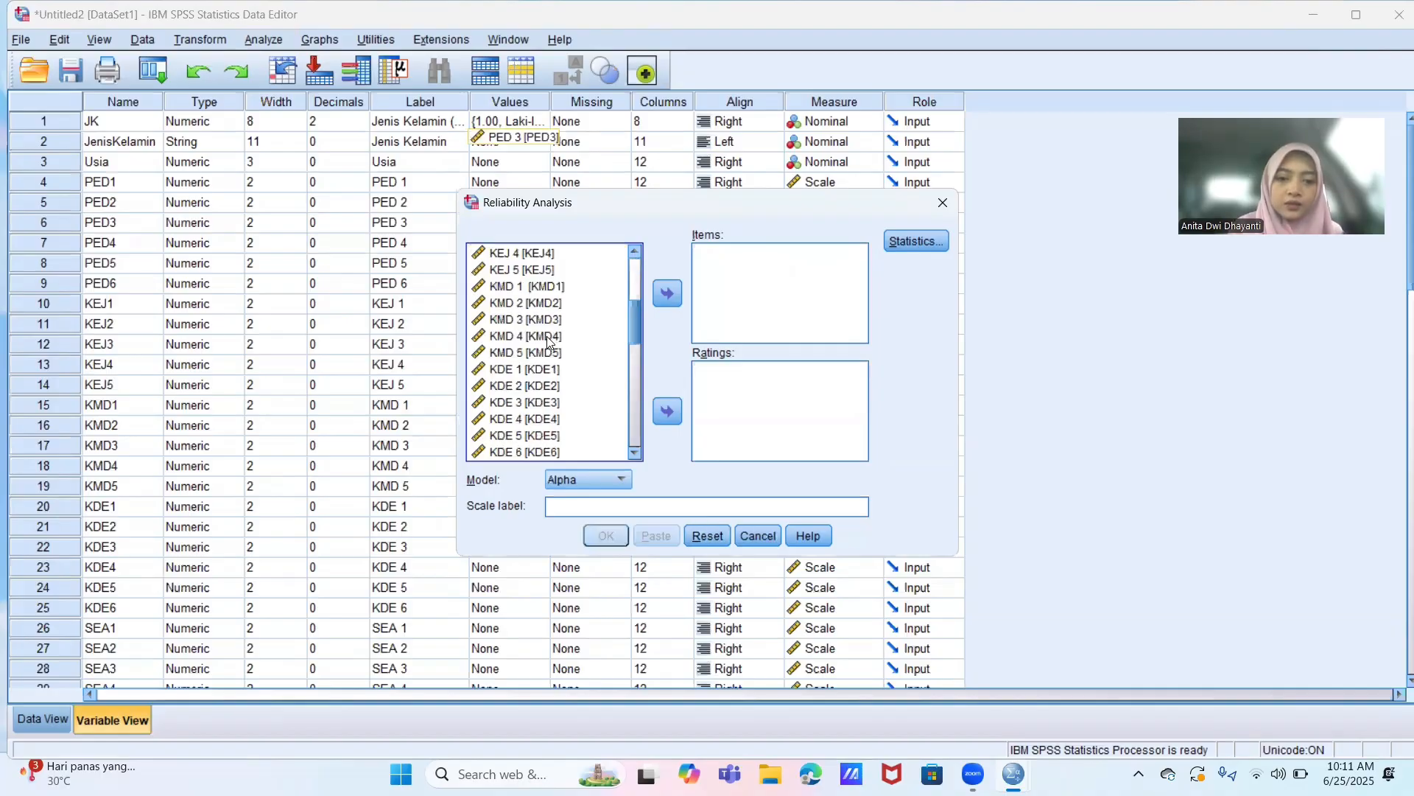
pyautogui.scroll(-4, 547, 343)
pyautogui.click(534, 271)
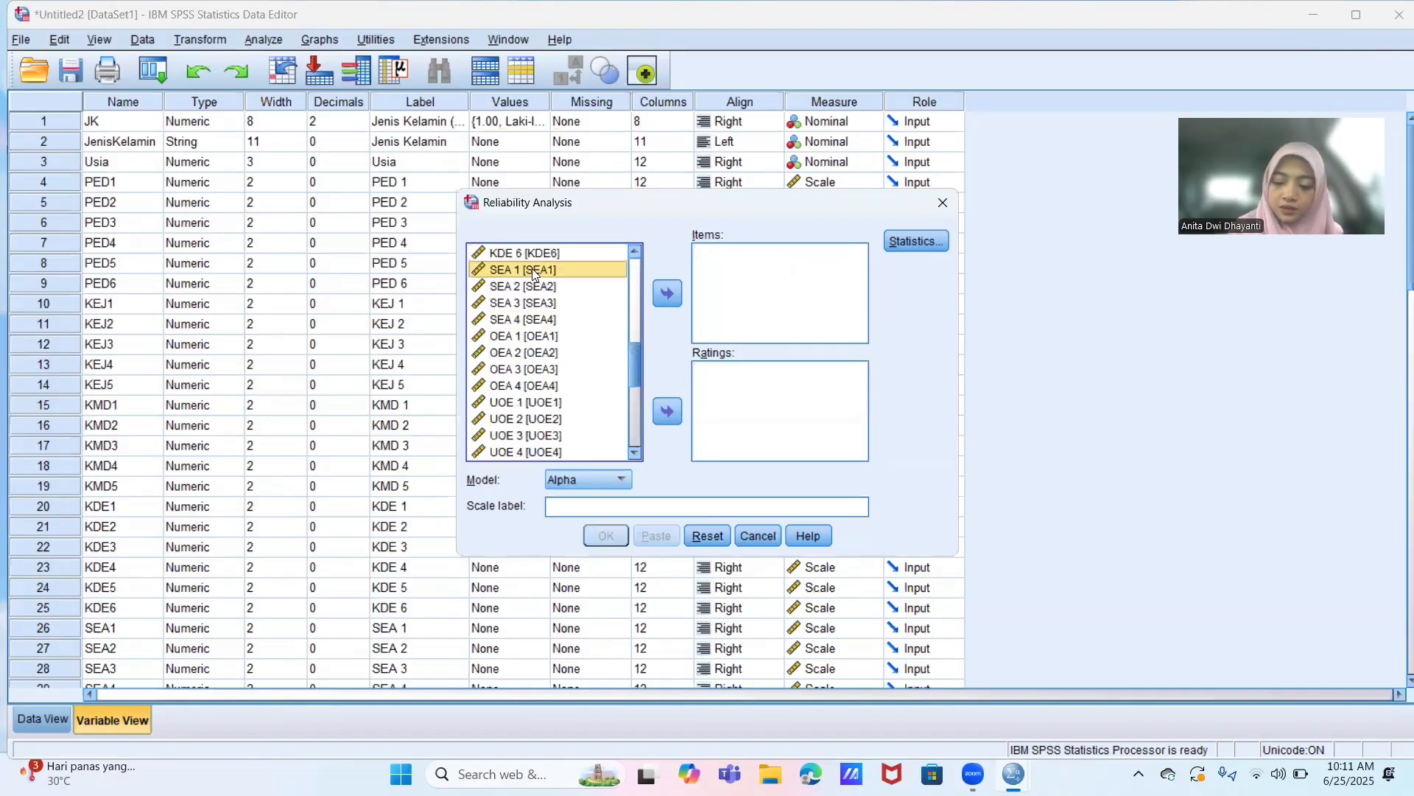
pyautogui.hotkey('shift', 'Down')
pyautogui.hotkey('shift', 'Down')
pyautogui.hotkey('shift', 'Down')
pyautogui.hotkey('shift', 'Down')
pyautogui.hotkey('shift', 'Down')
pyautogui.hotkey('shift', 'Down')
pyautogui.hotkey('shift', 'Down')
pyautogui.hotkey('shift', 'Down')
pyautogui.hotkey('shift', 'Down')
pyautogui.hotkey('shift', 'Down')
pyautogui.hotkey('shift', 'Down')
pyautogui.hotkey('shift', 'Down')
pyautogui.hotkey('shift', 'Down')
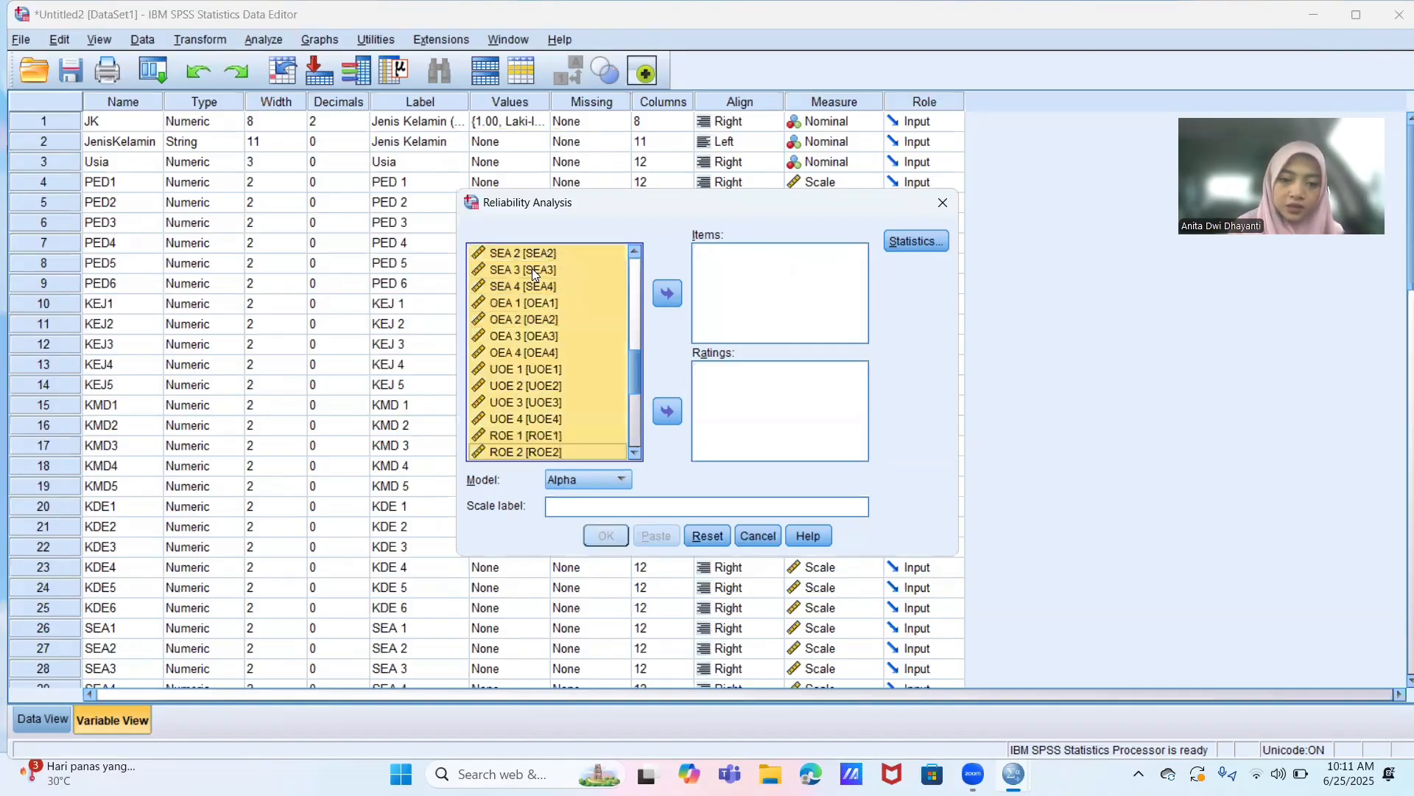
pyautogui.hotkey('shift', 'Down')
pyautogui.hotkey('shift', 'Down')
pyautogui.hotkey('shift', 'Down')
pyautogui.hotkey('shift', 'Up')
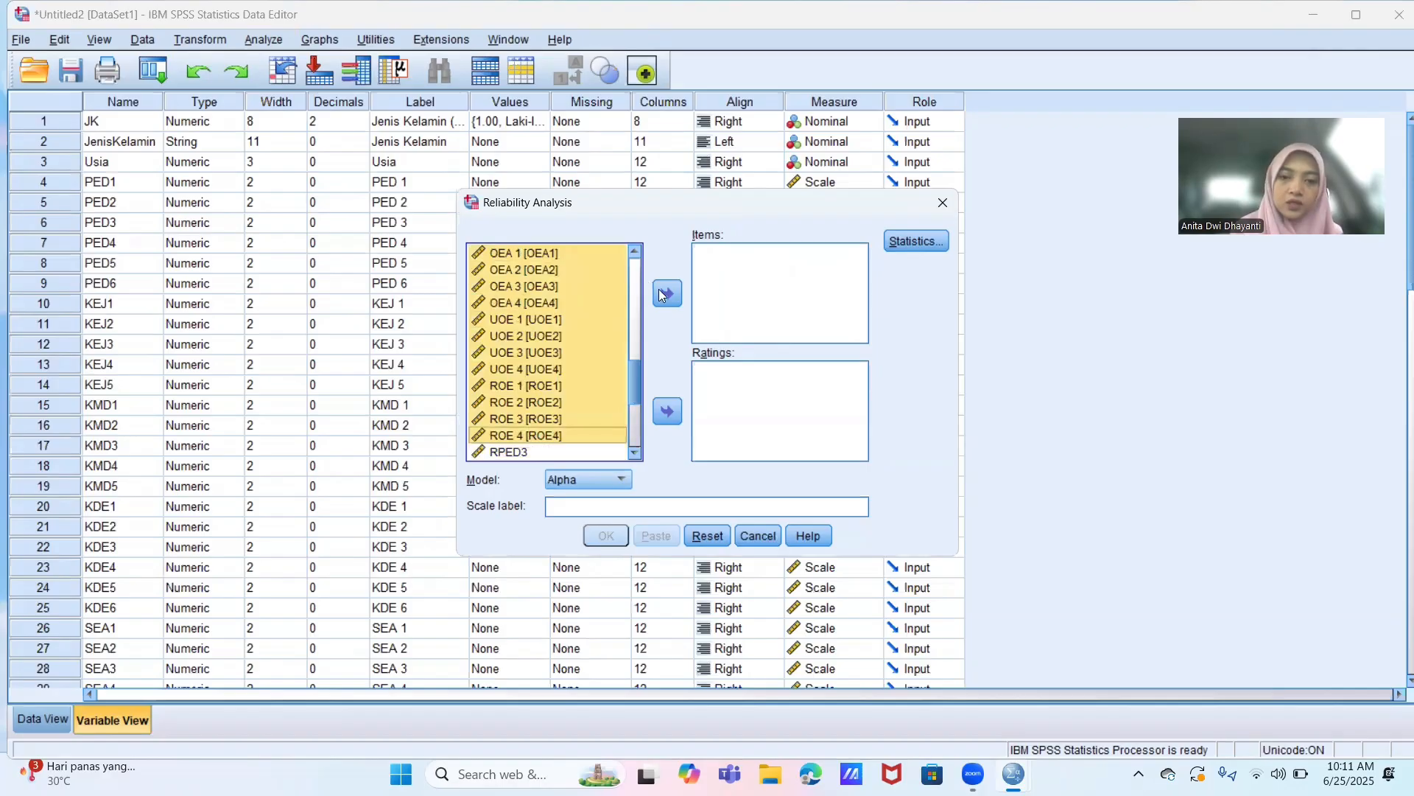
pyautogui.click(663, 291)
# - Request the scale and scale-if-item-deleted descriptives for the SEA 1 through ROE 4 reliability analysis
pyautogui.click(902, 235)
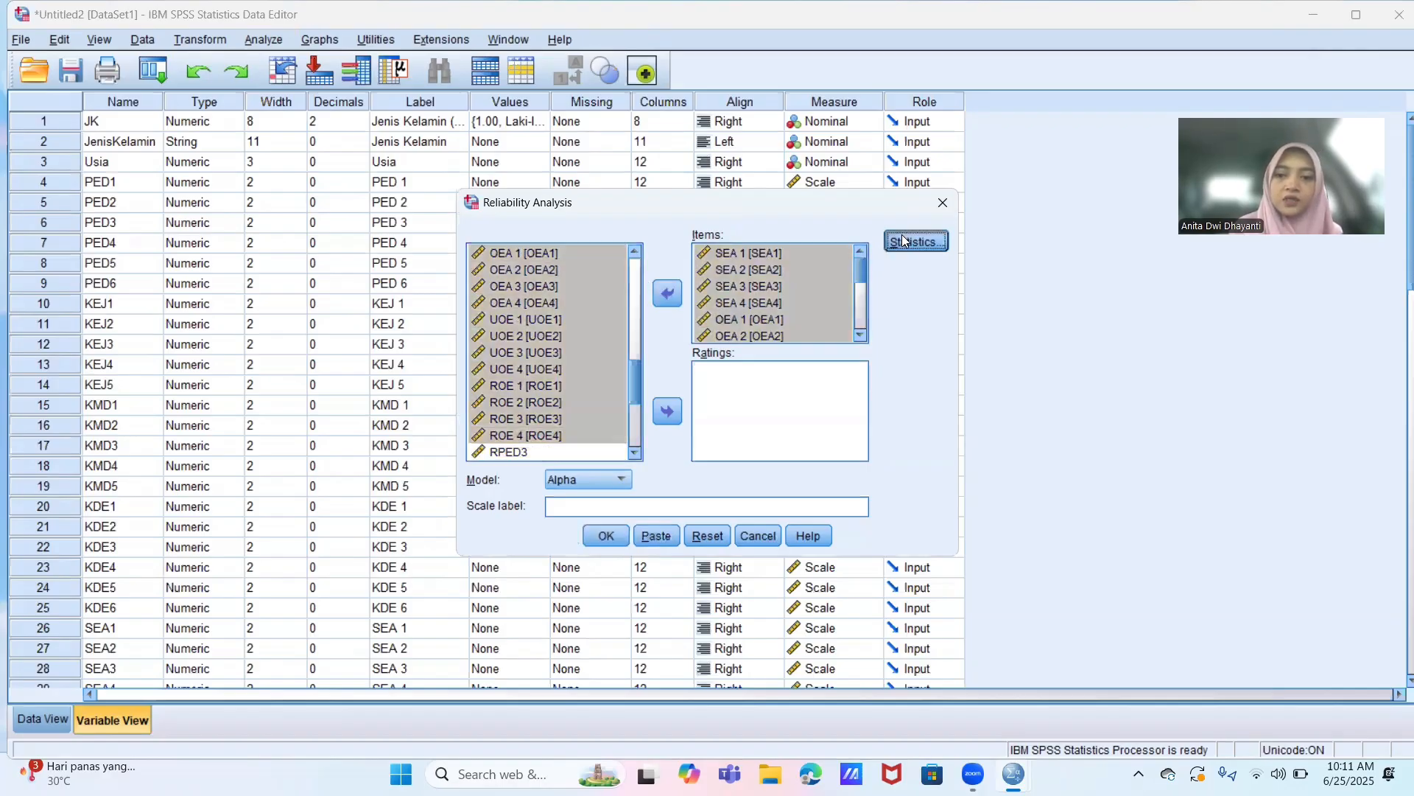
pyautogui.click(537, 183)
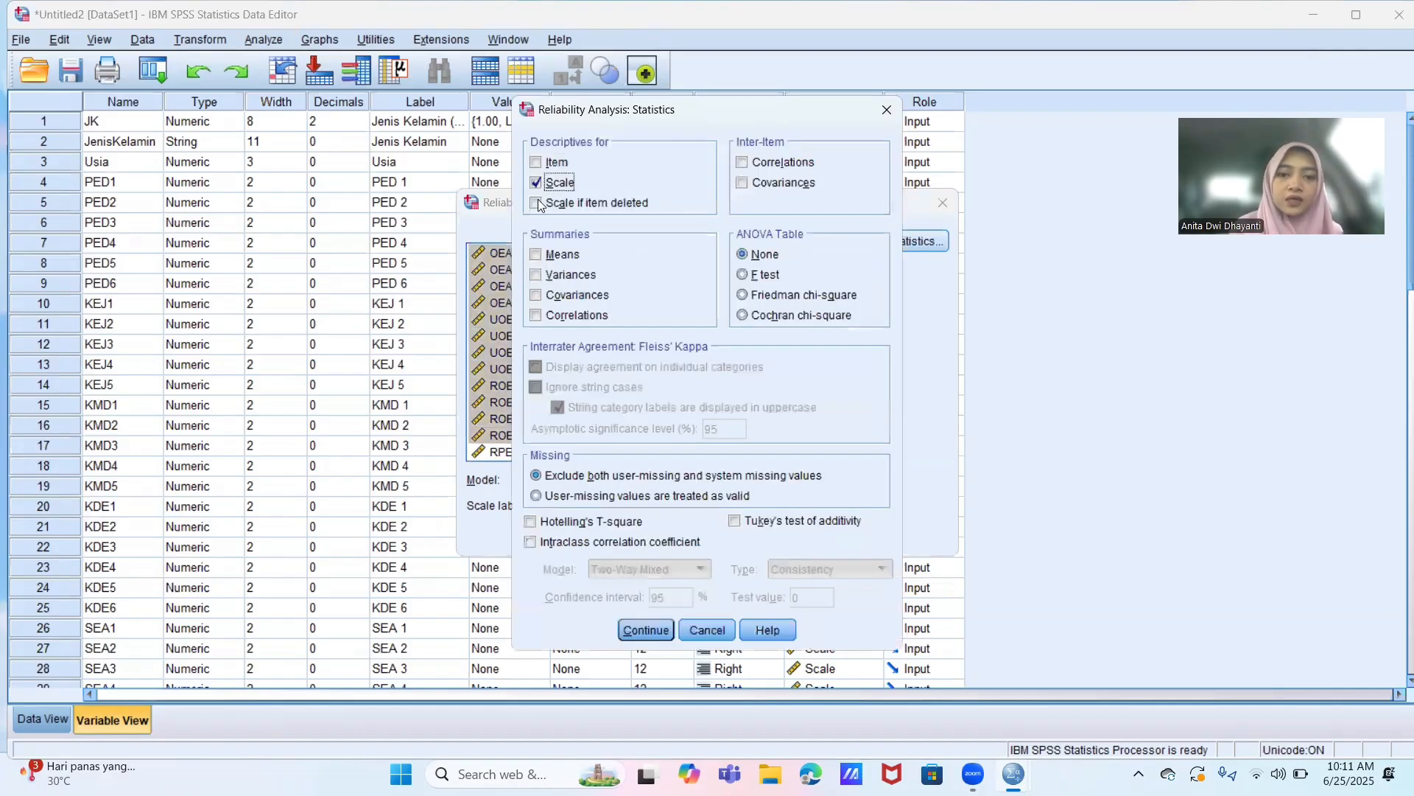
pyautogui.click(537, 203)
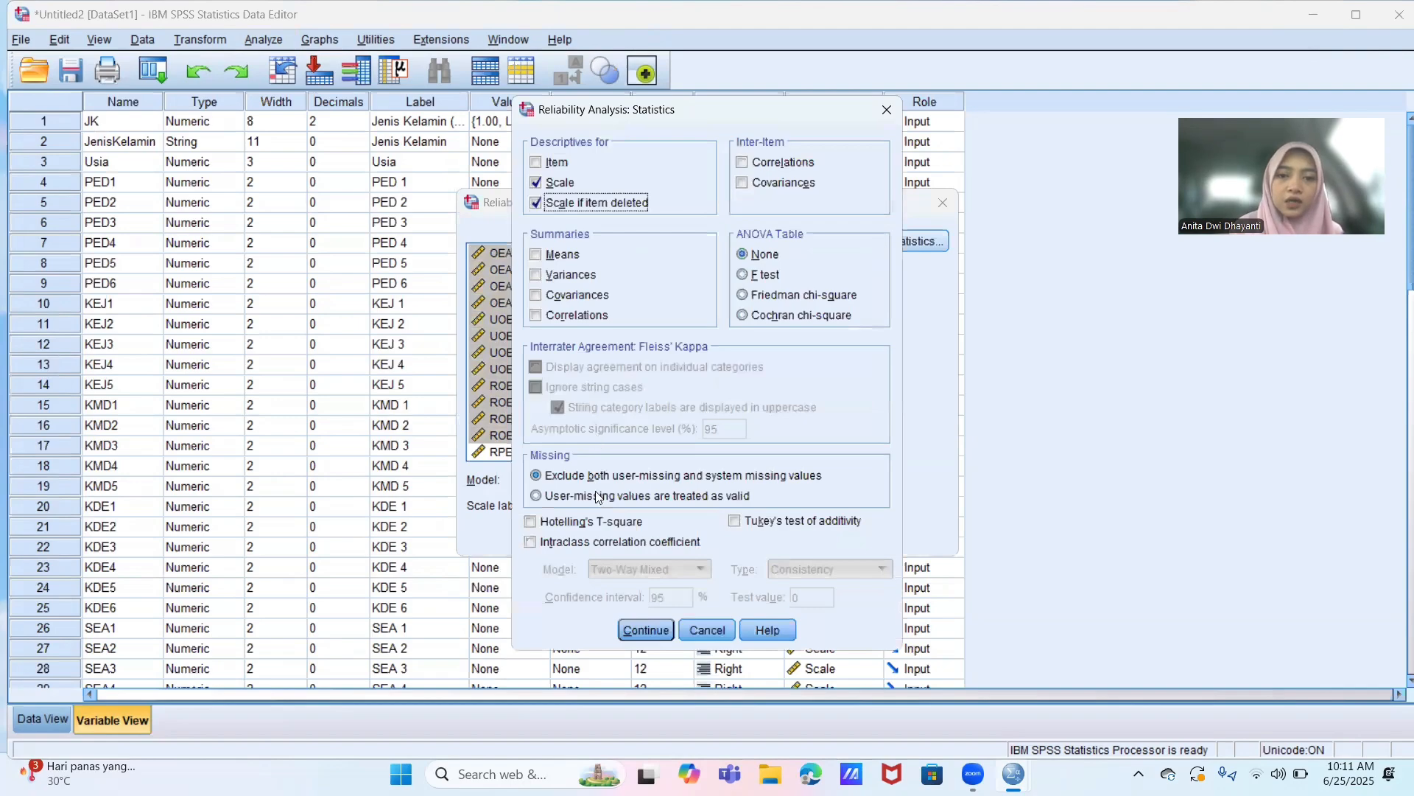
pyautogui.click(629, 629)
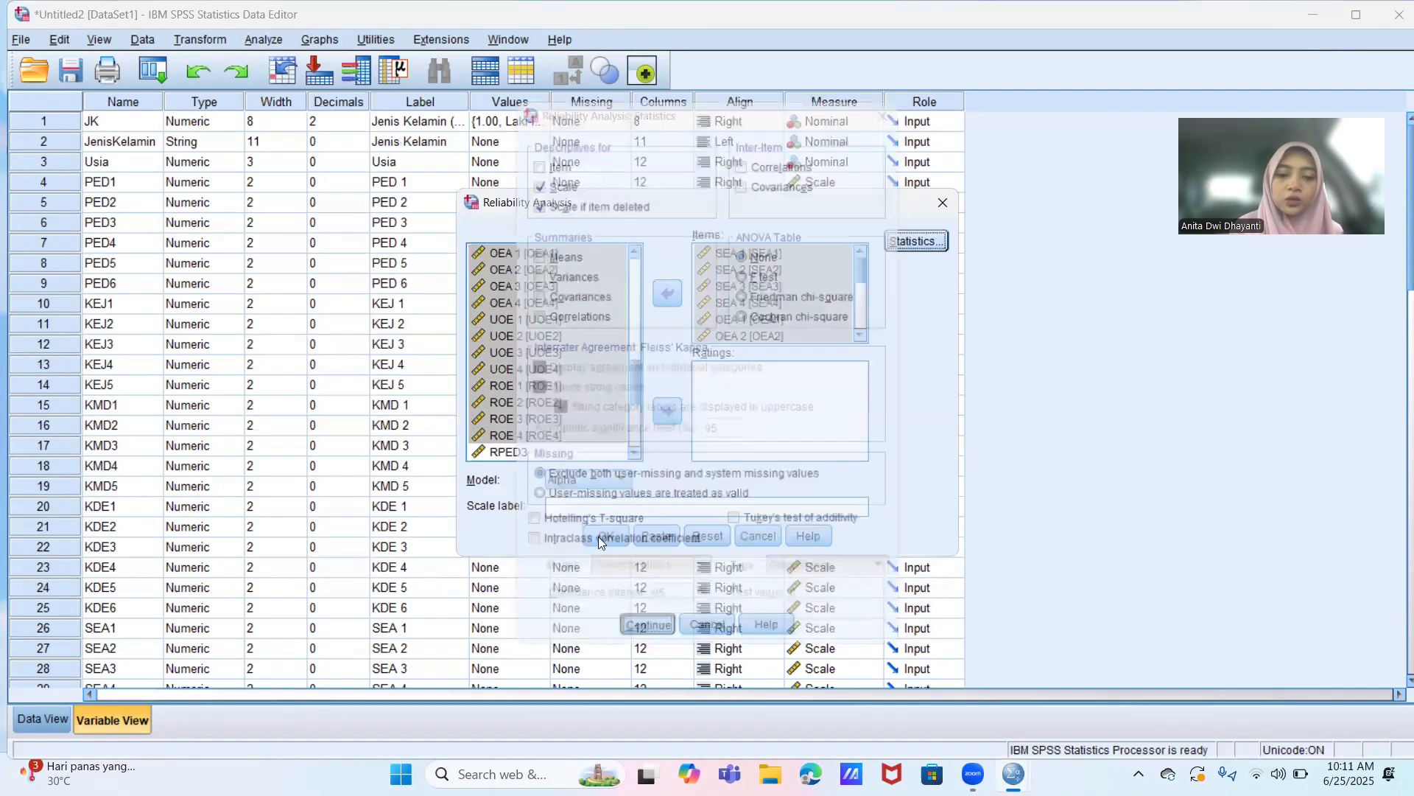
# - Run the reliability analysis for SEA 1 through ROE 4, review its tables, and return to the data editor
pyautogui.click(599, 535)
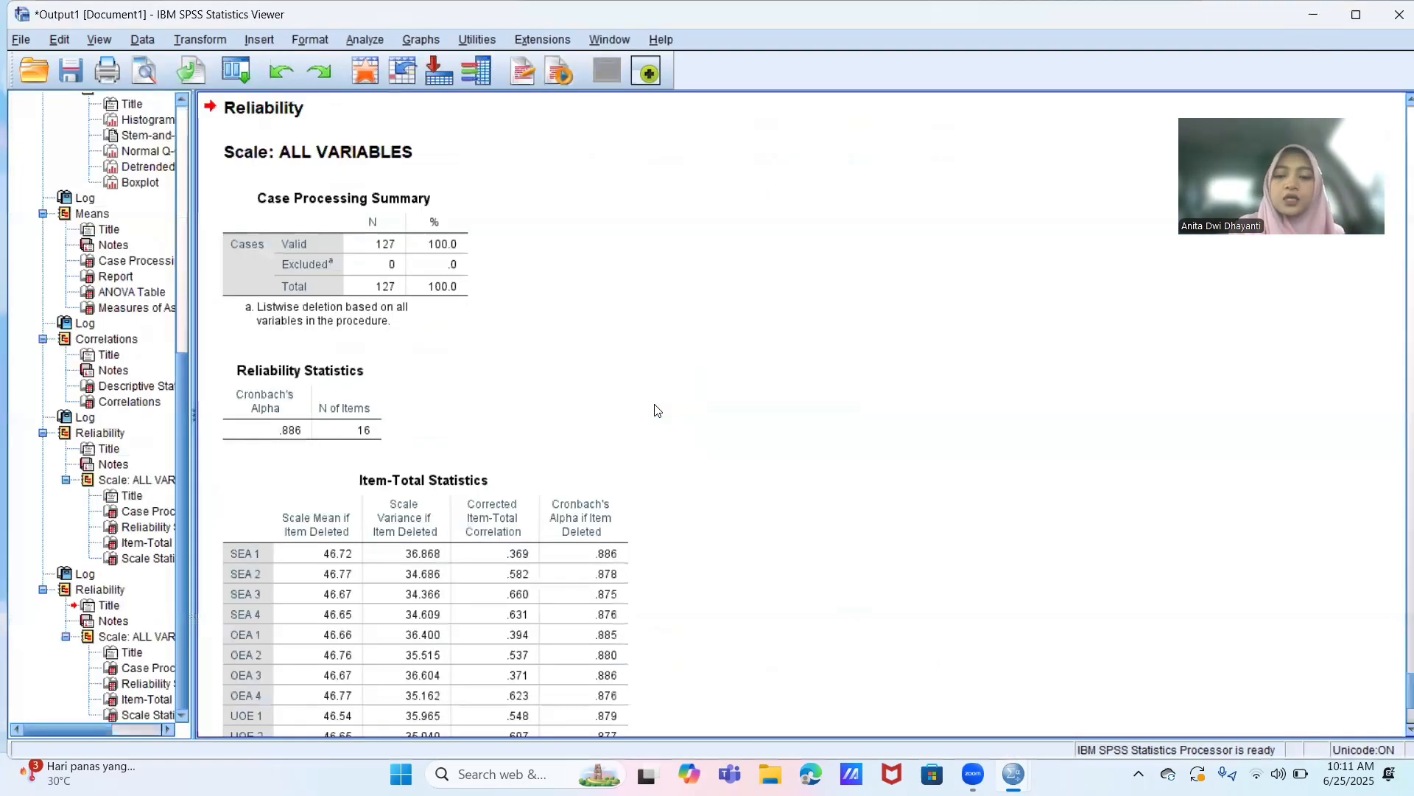
pyautogui.scroll(-3, 657, 410)
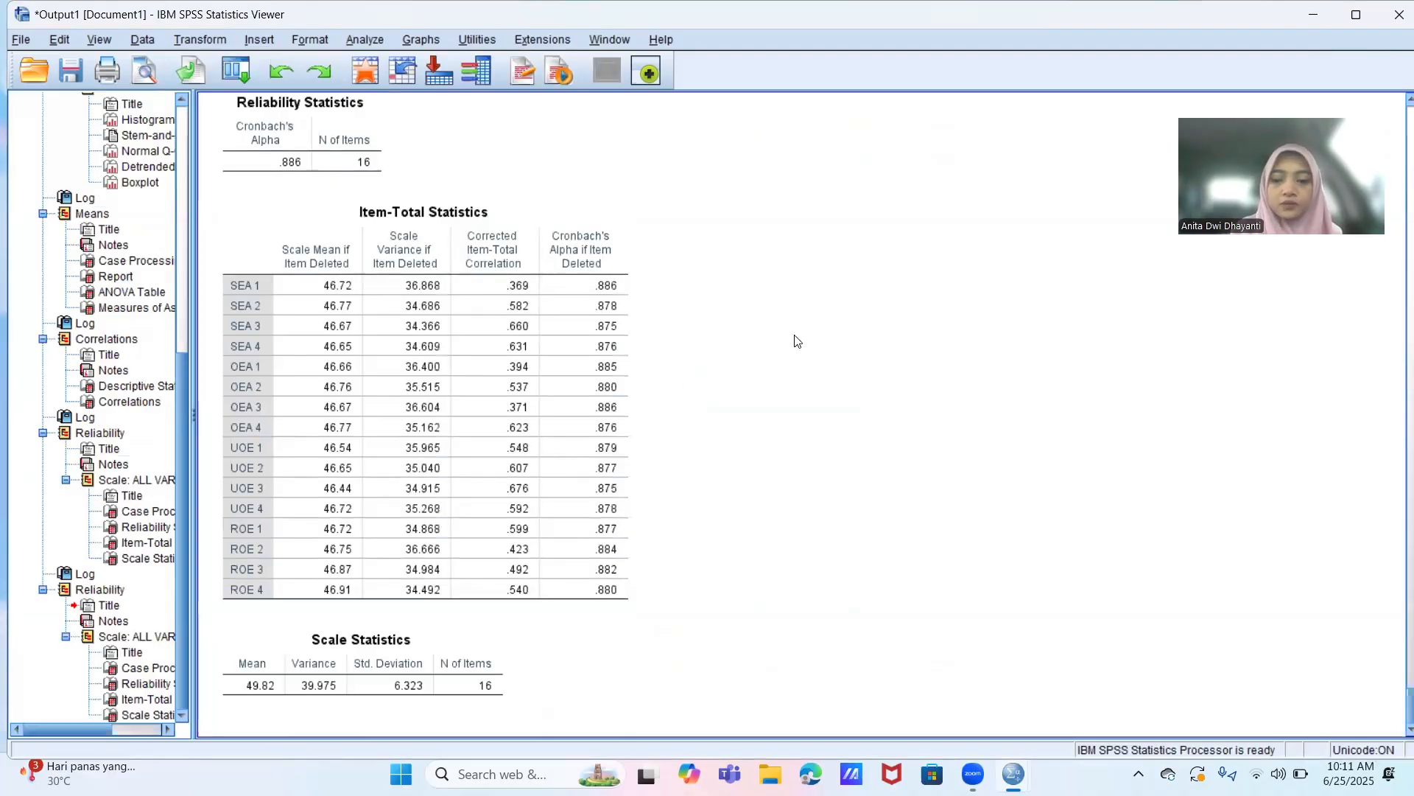
pyautogui.click(1313, 15)
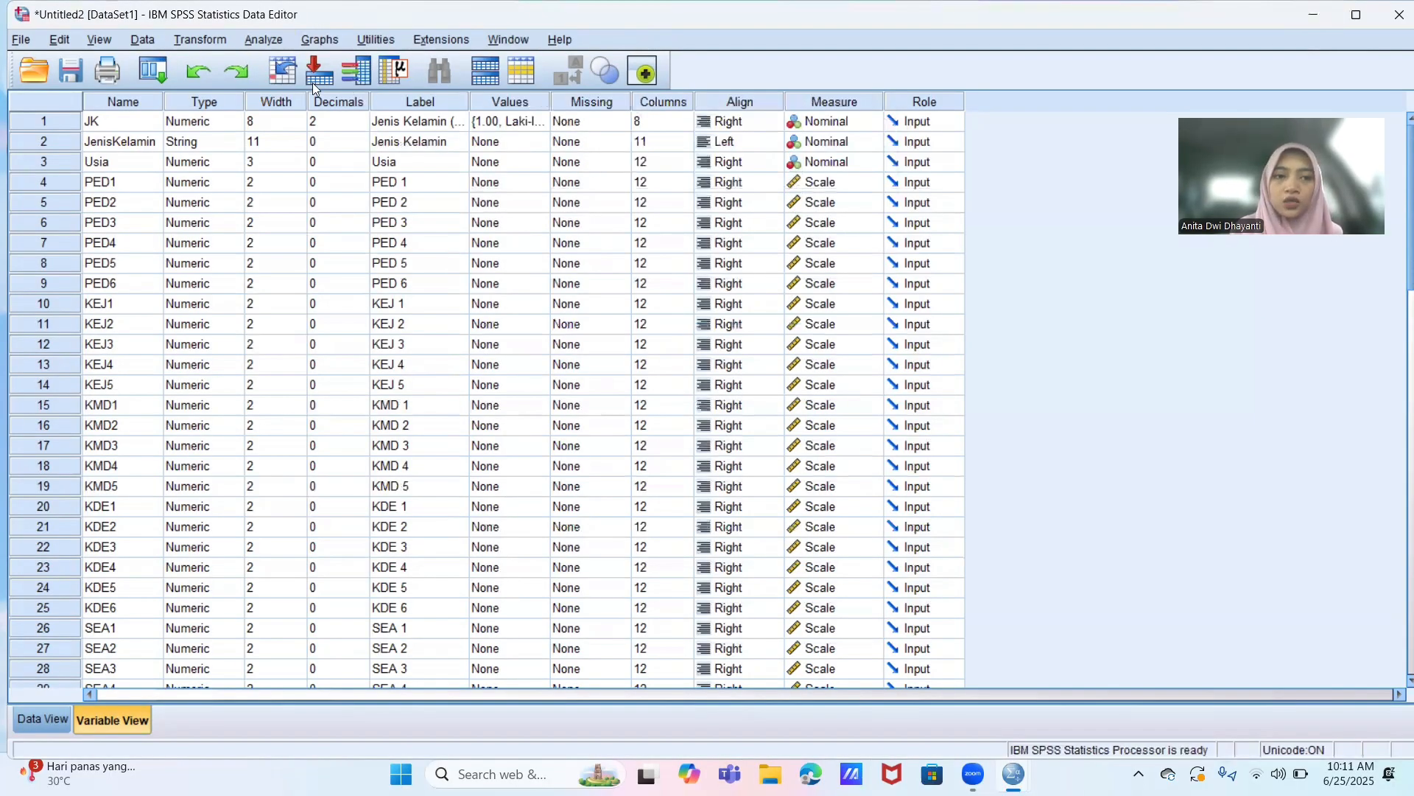
# - Start a Linear Regression with KD as the dependent variable and KE as the independent variable
pyautogui.click(256, 38)
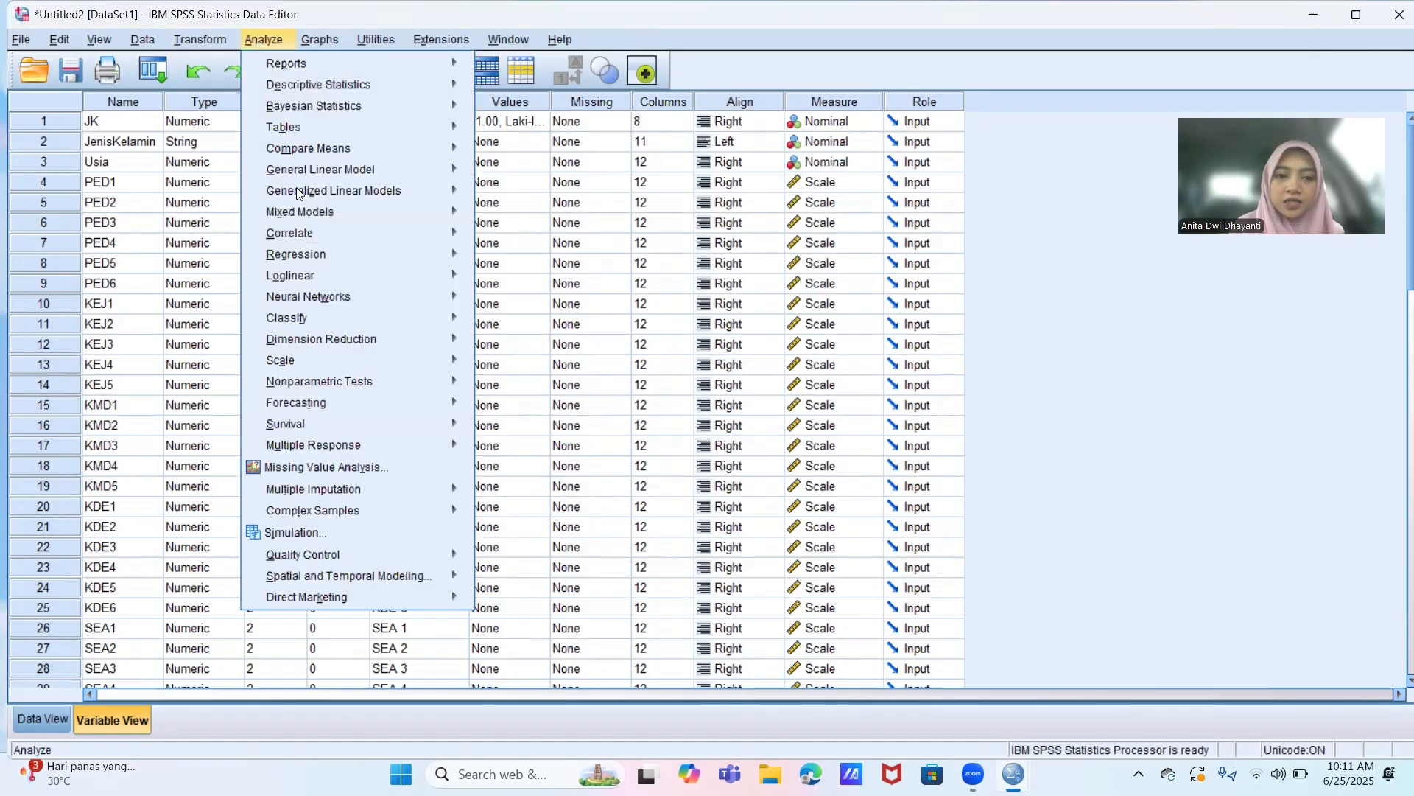
pyautogui.moveTo(320, 228)
pyautogui.moveTo(431, 254)
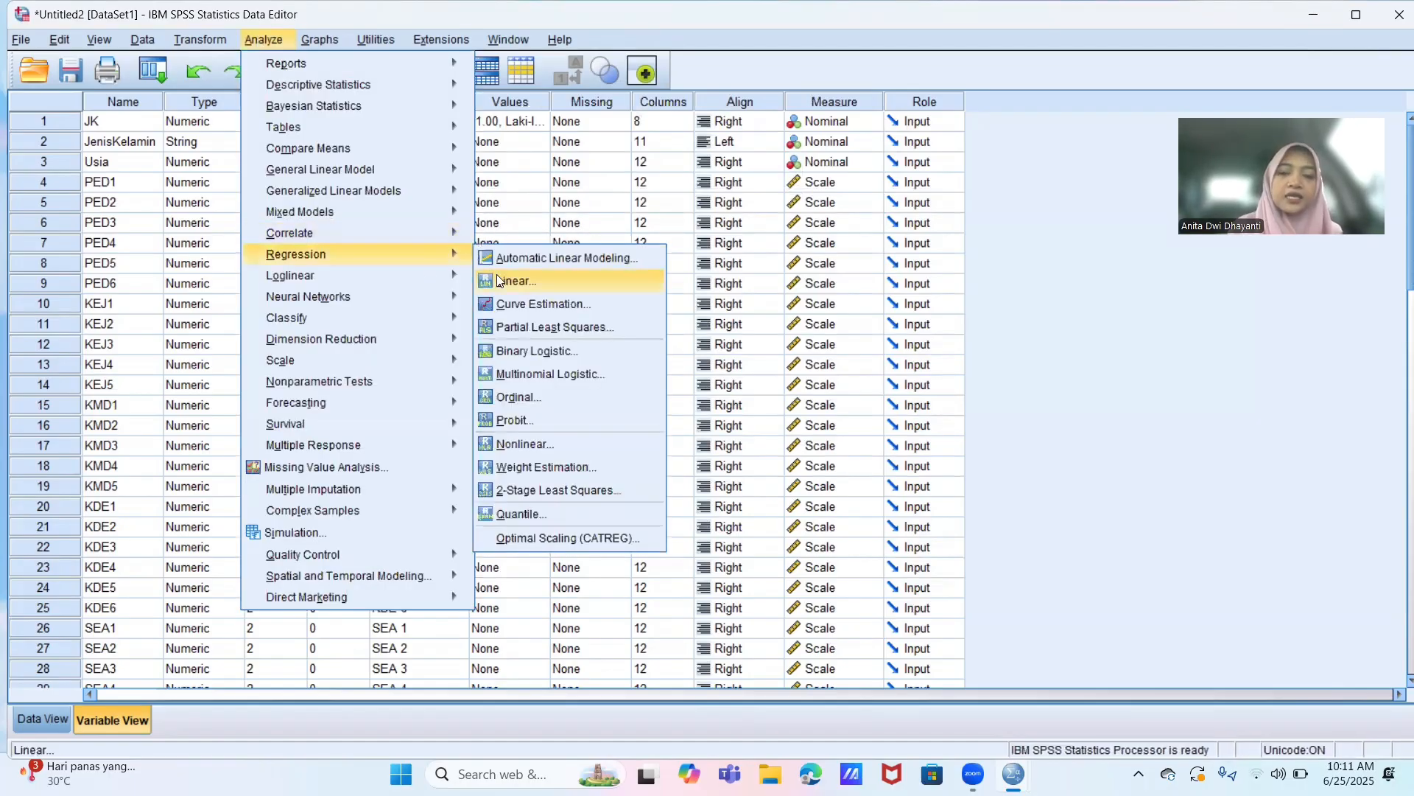
pyautogui.click(498, 280)
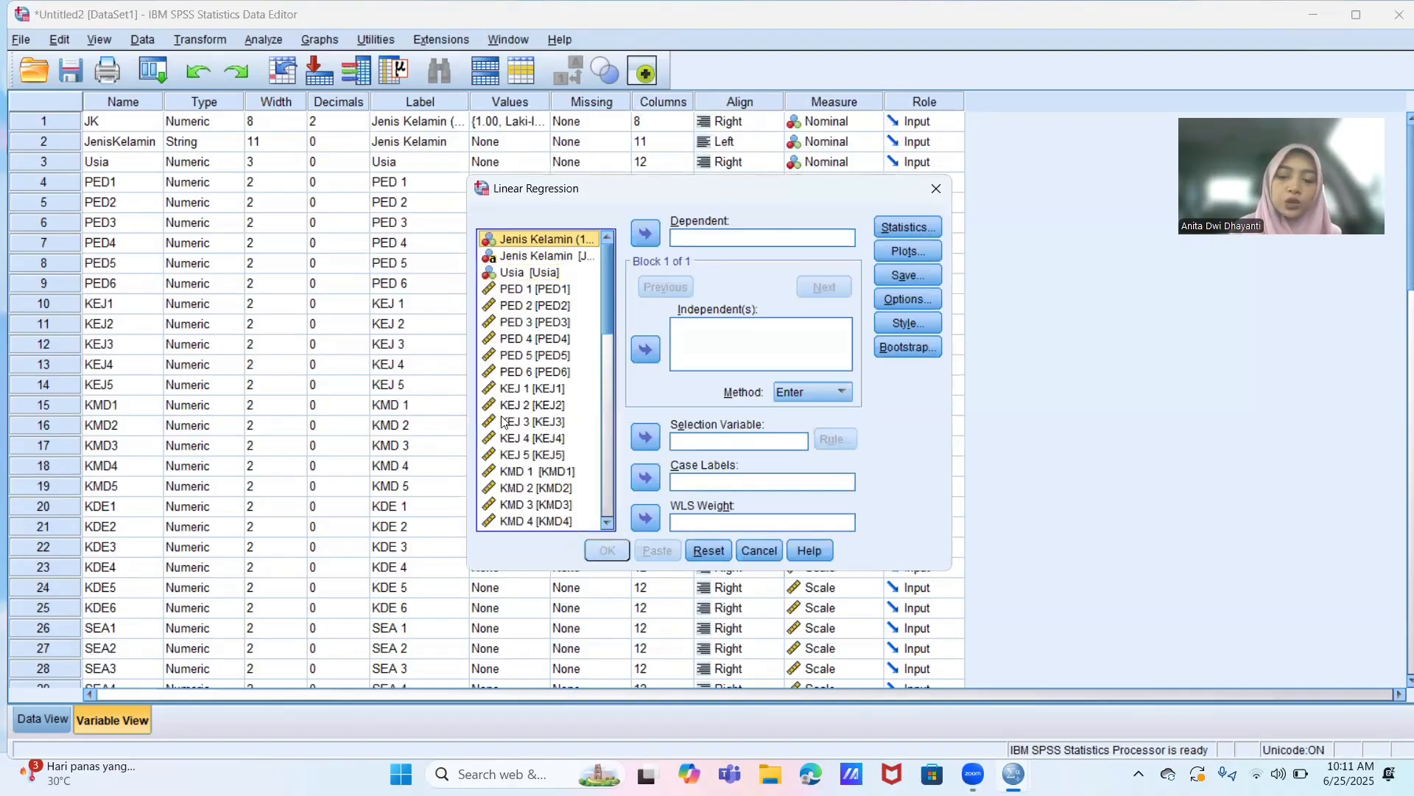
pyautogui.scroll(-15, 544, 506)
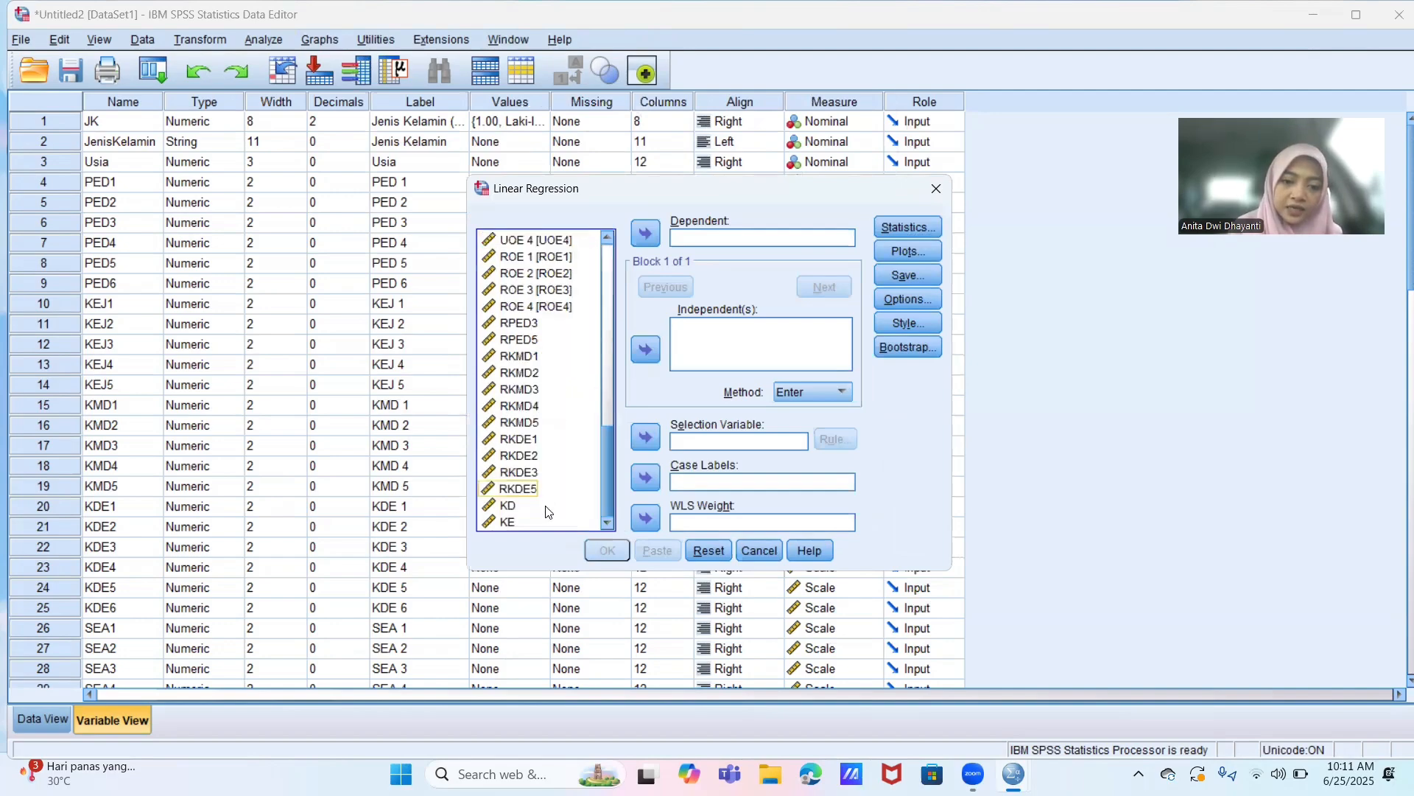
pyautogui.click(544, 506)
pyautogui.click(645, 234)
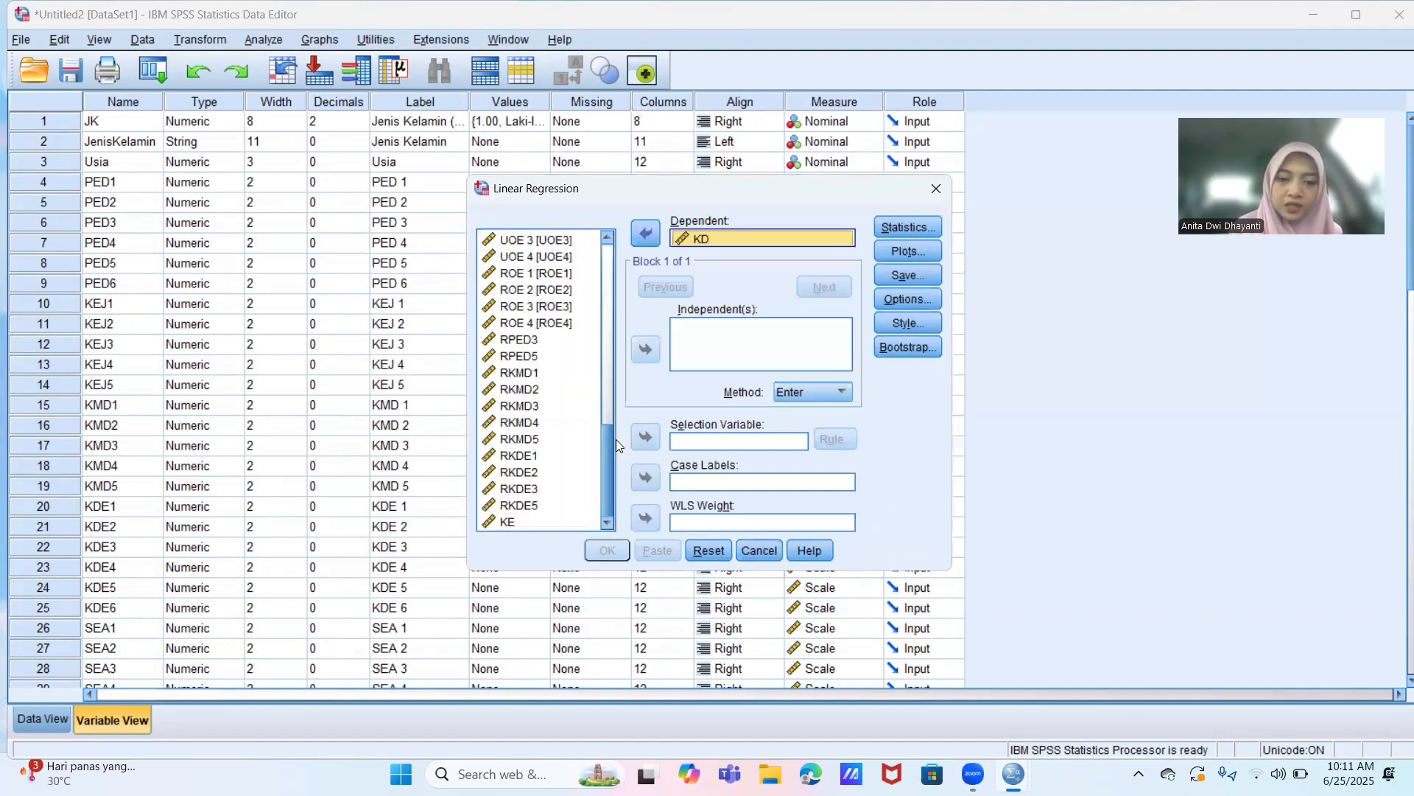
pyautogui.click(639, 360)
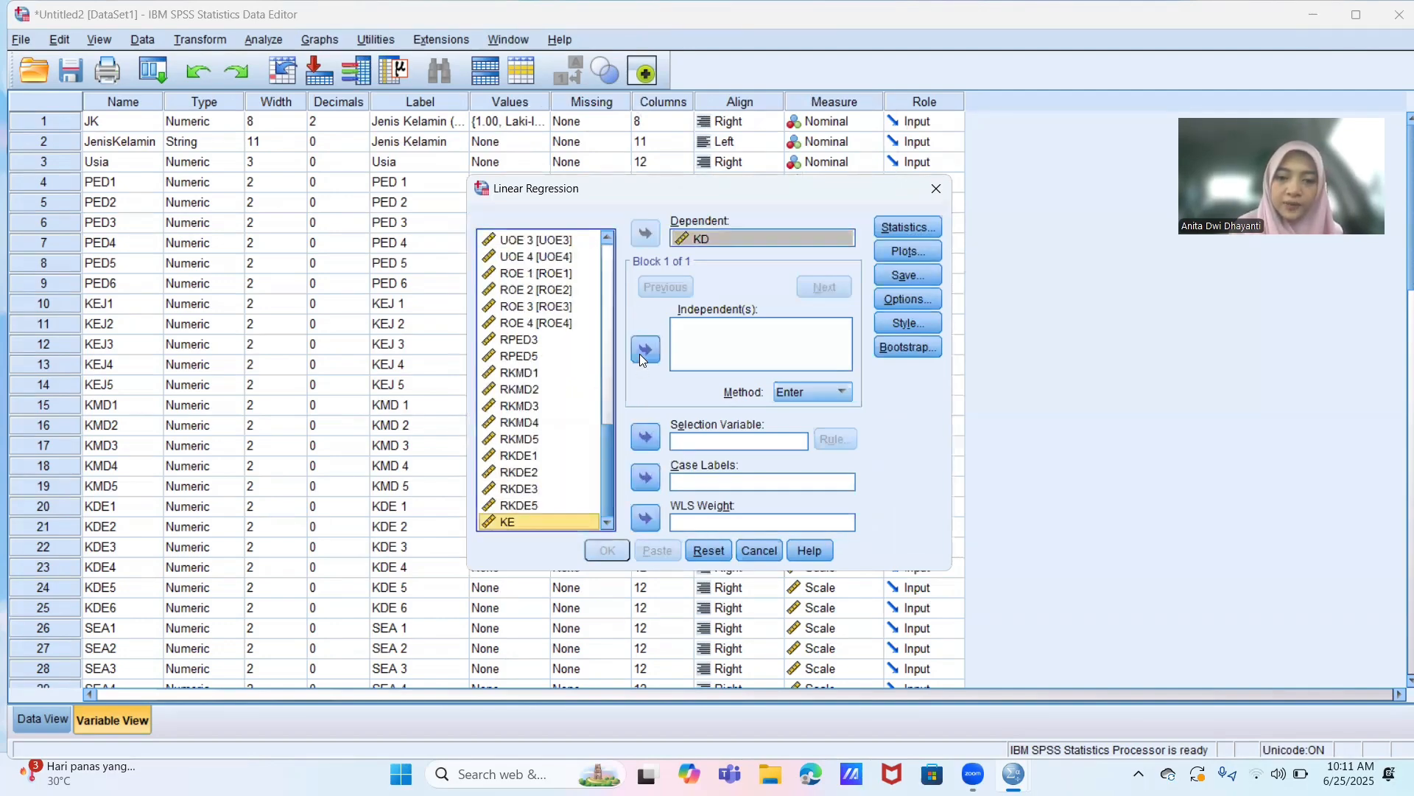
# - Run the linear regression with the Enter method and no plots, and return to the data editor after viewing the output
pyautogui.click(916, 248)
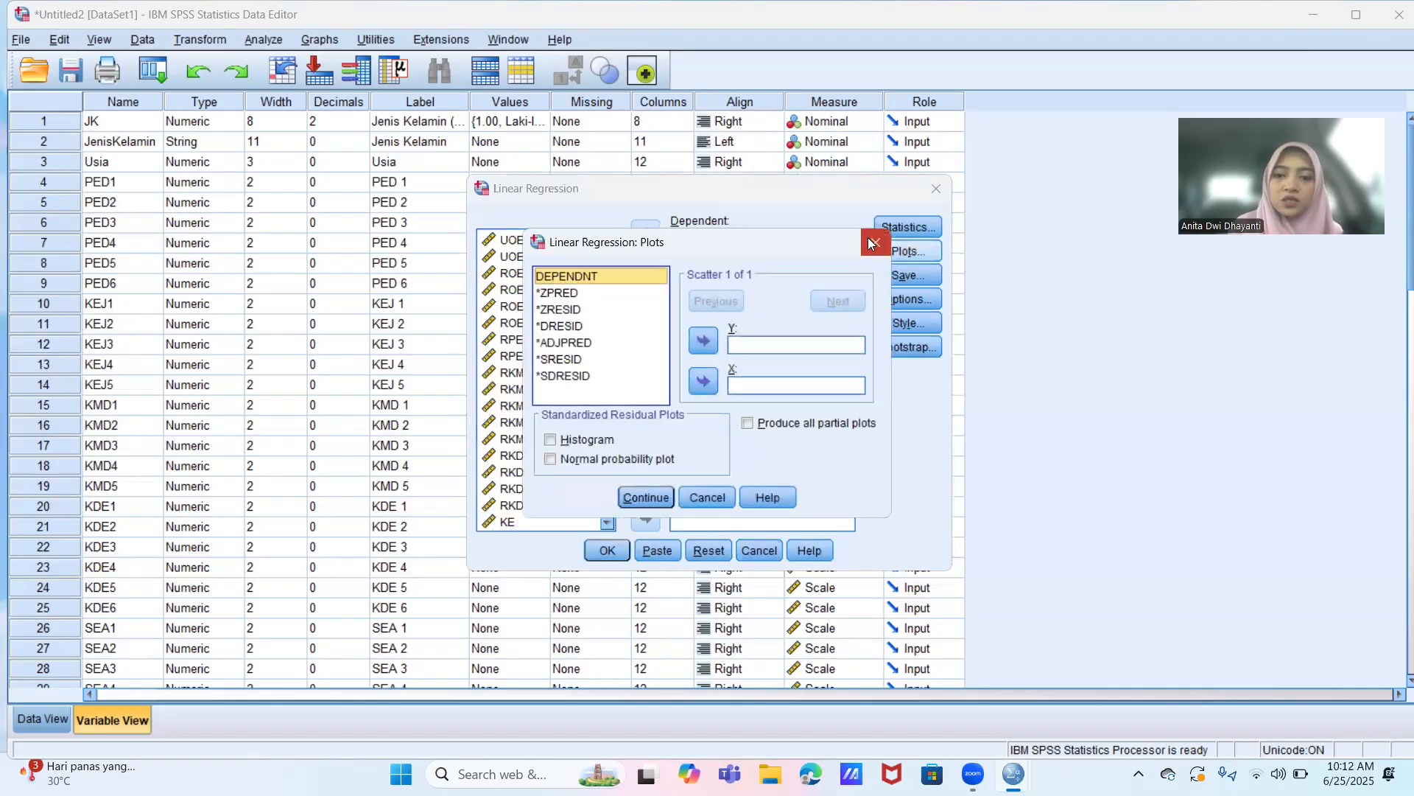
pyautogui.press('Escape')
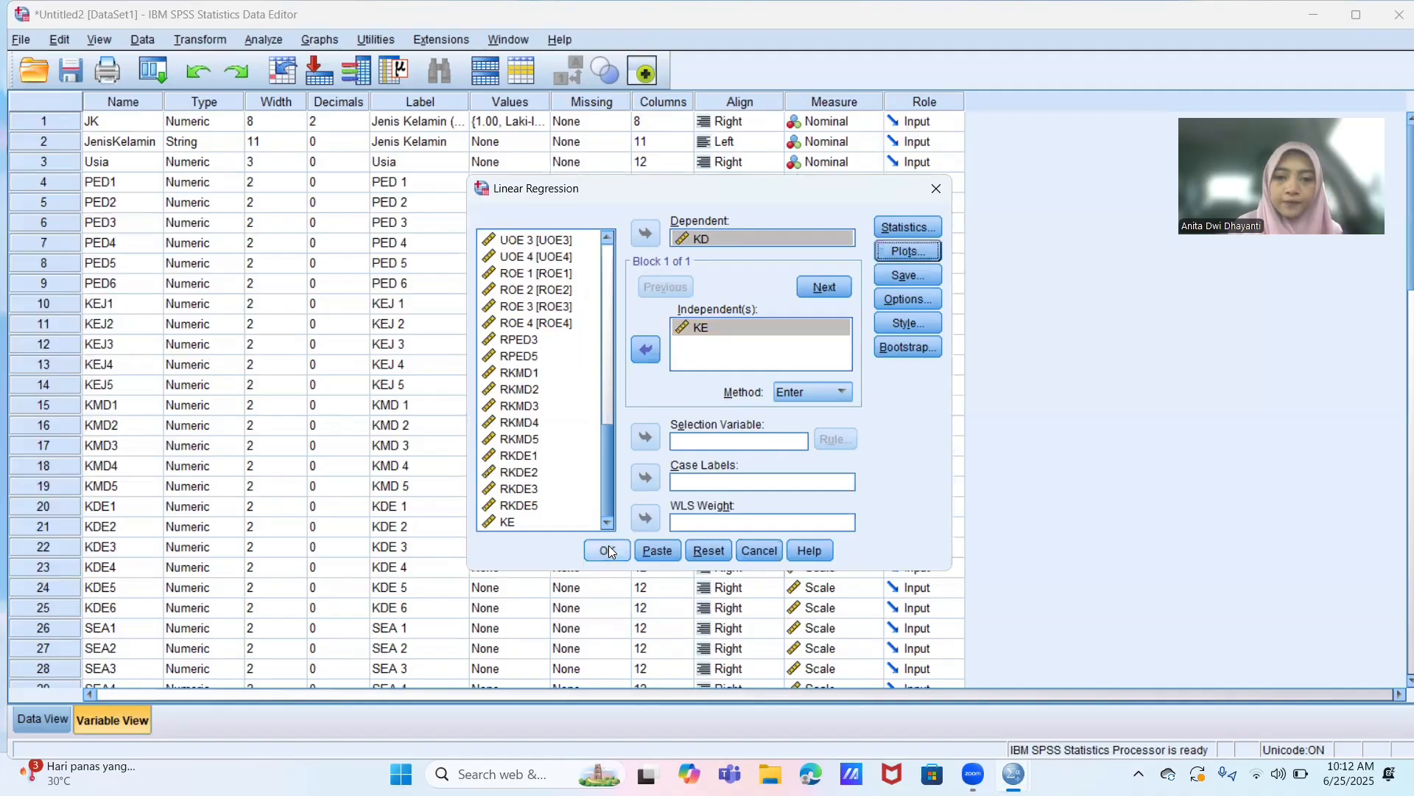
pyautogui.click(607, 550)
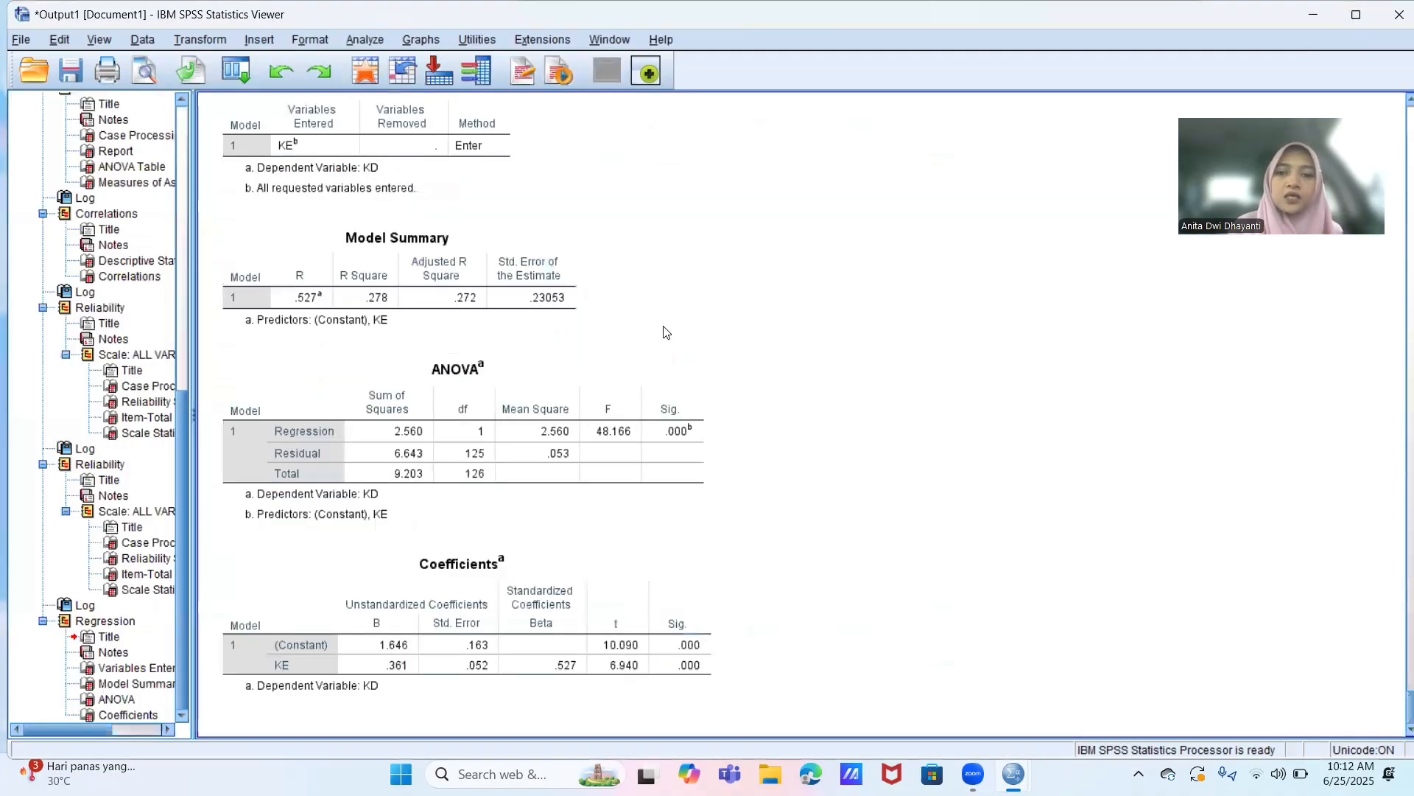
pyautogui.click(1315, 17)
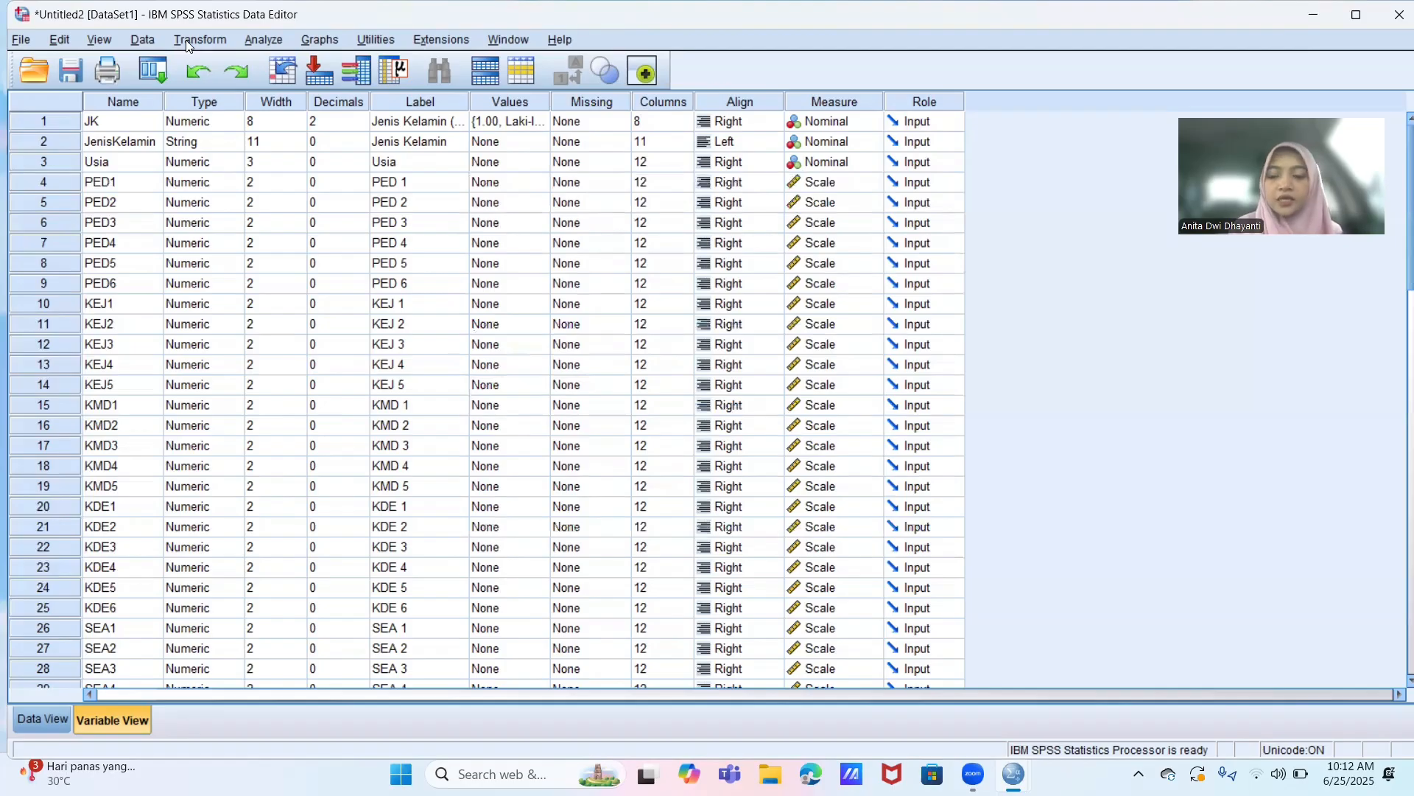
# - Start Recode into Different Variables with cleared settings and add the string variable JenisKelamin as its input
pyautogui.click(188, 42)
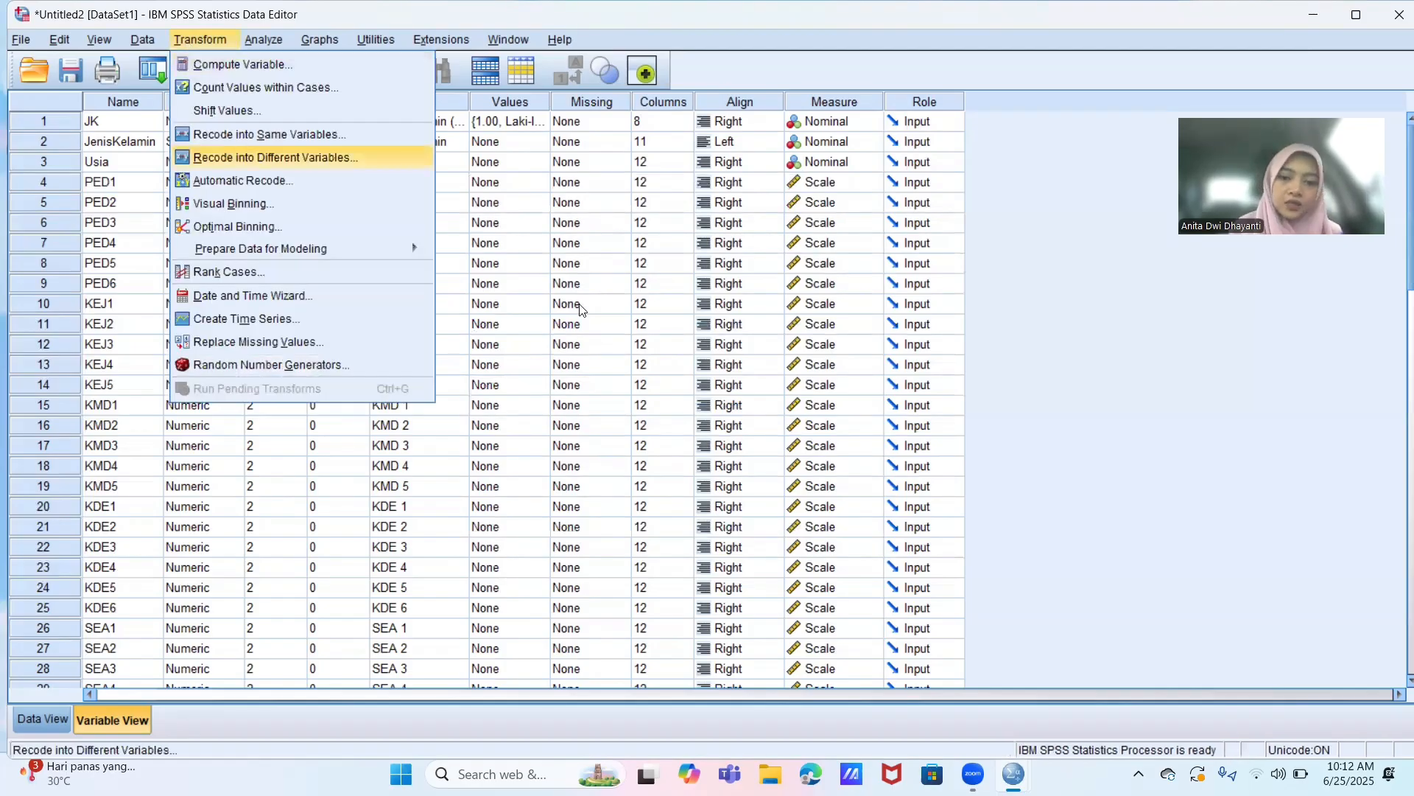
pyautogui.press('Return')
pyautogui.click(724, 528)
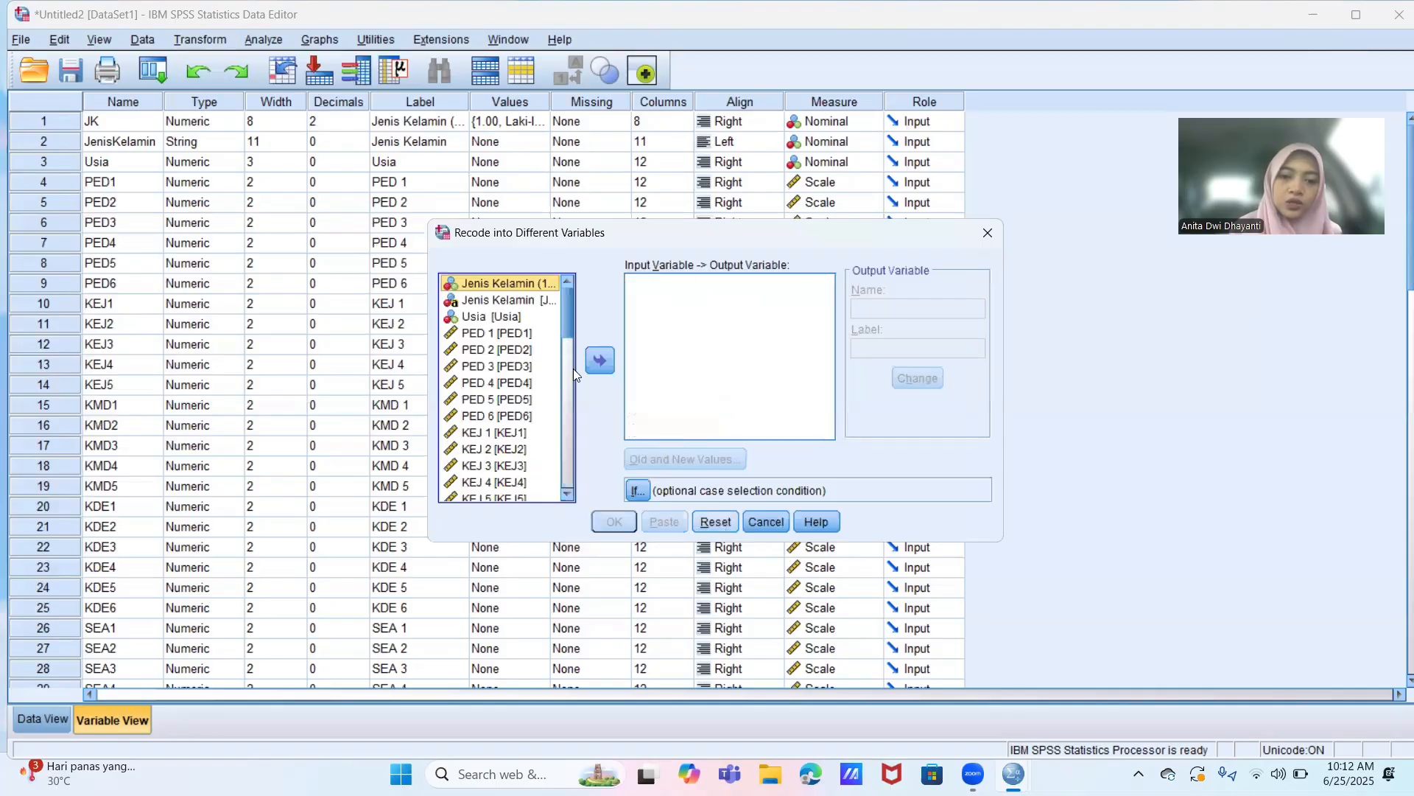
pyautogui.click(543, 312)
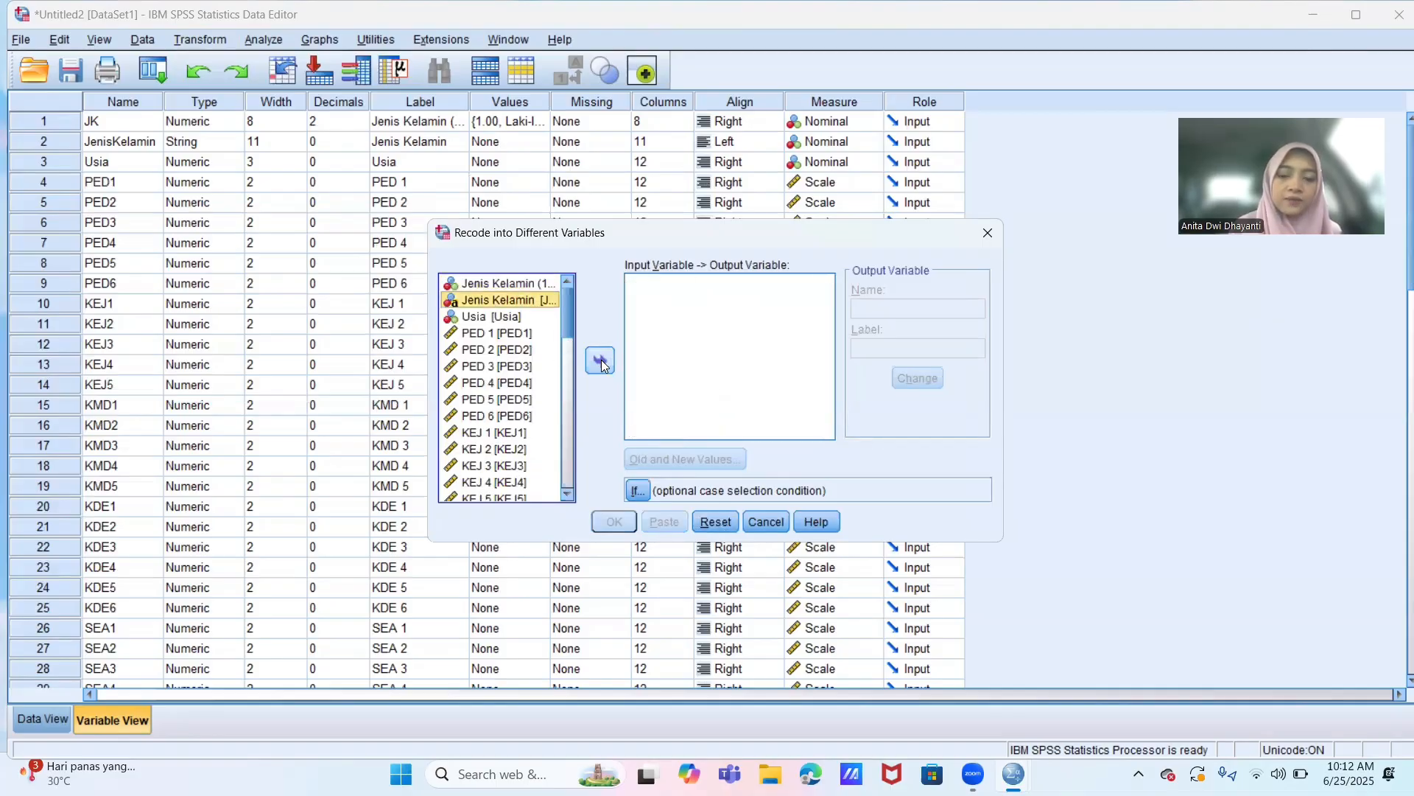
pyautogui.click(602, 361)
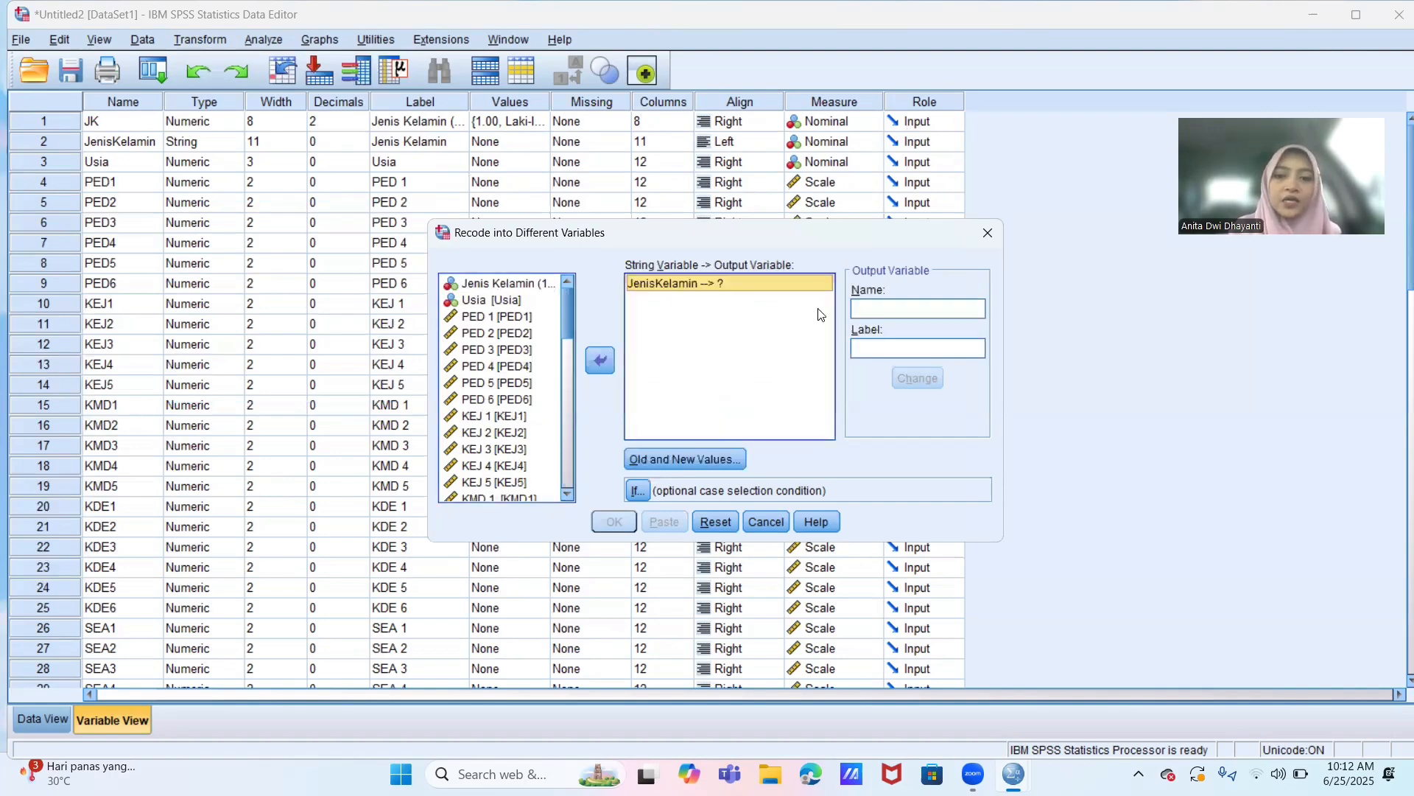
# - Name the output variable of the JenisKelamin recode Gander and assign it
pyautogui.click(866, 310)
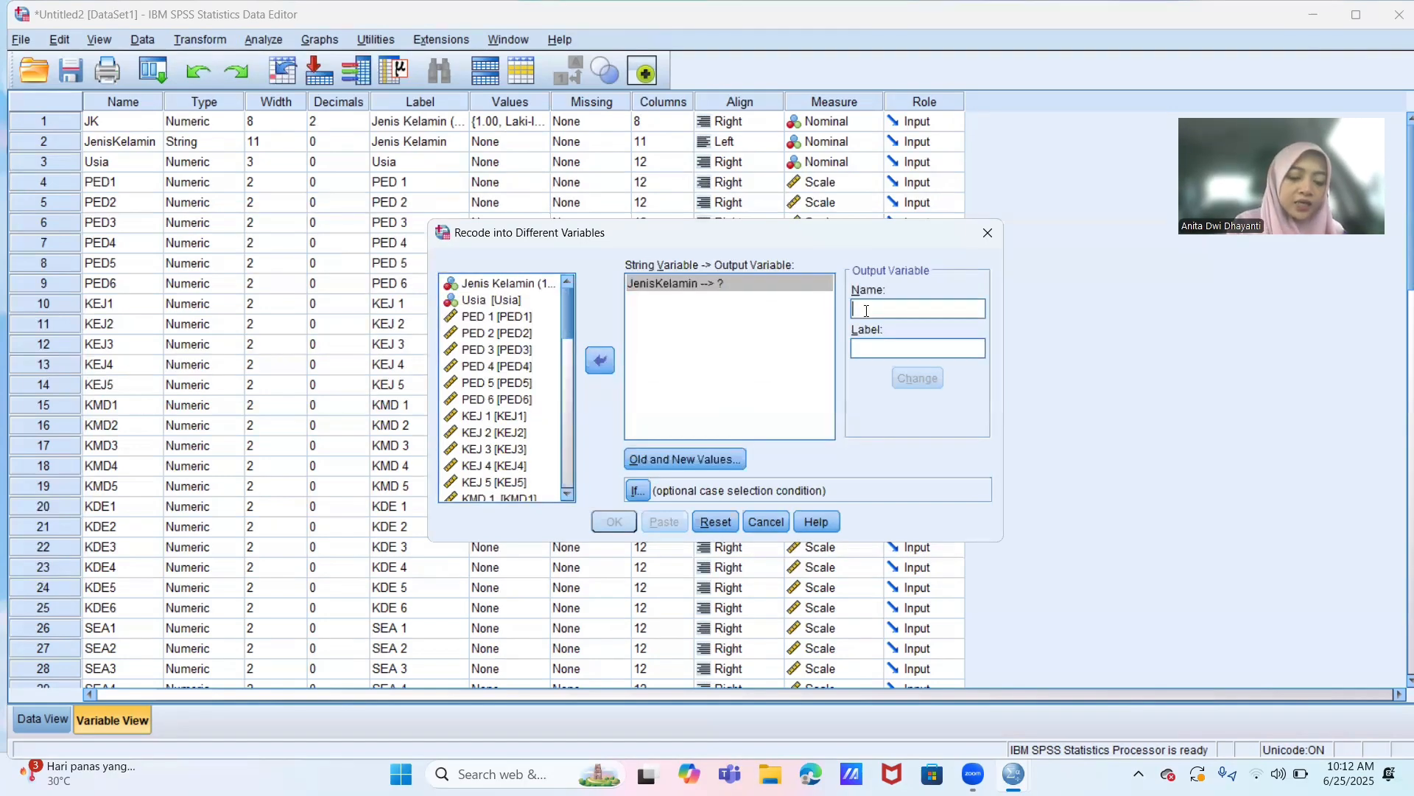
pyautogui.write('G')
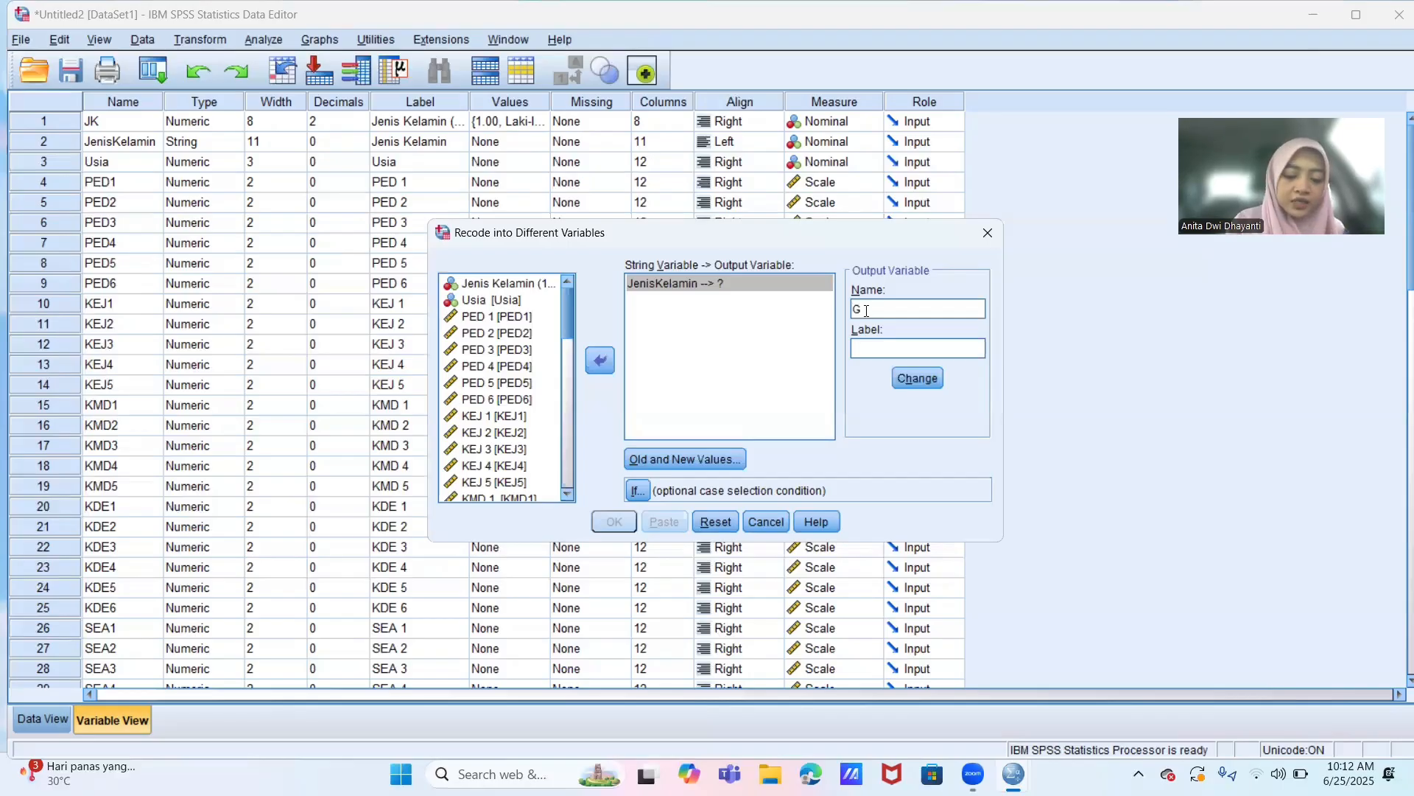
pyautogui.write('ander')
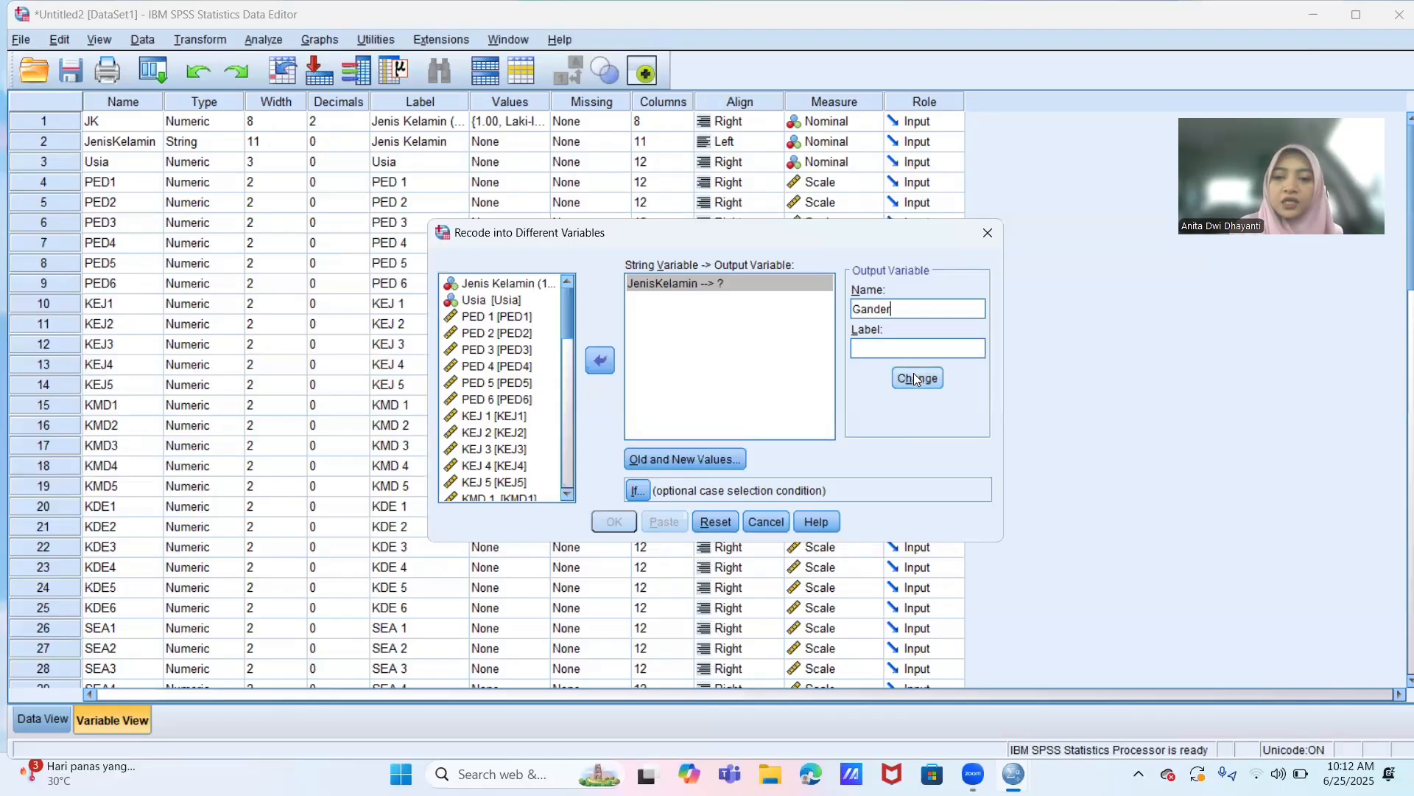
pyautogui.hotkey('alt', 'h')
# - Map the old value Laki-laki to the new value 1 in the JenisKelamin recode
pyautogui.click(729, 461)
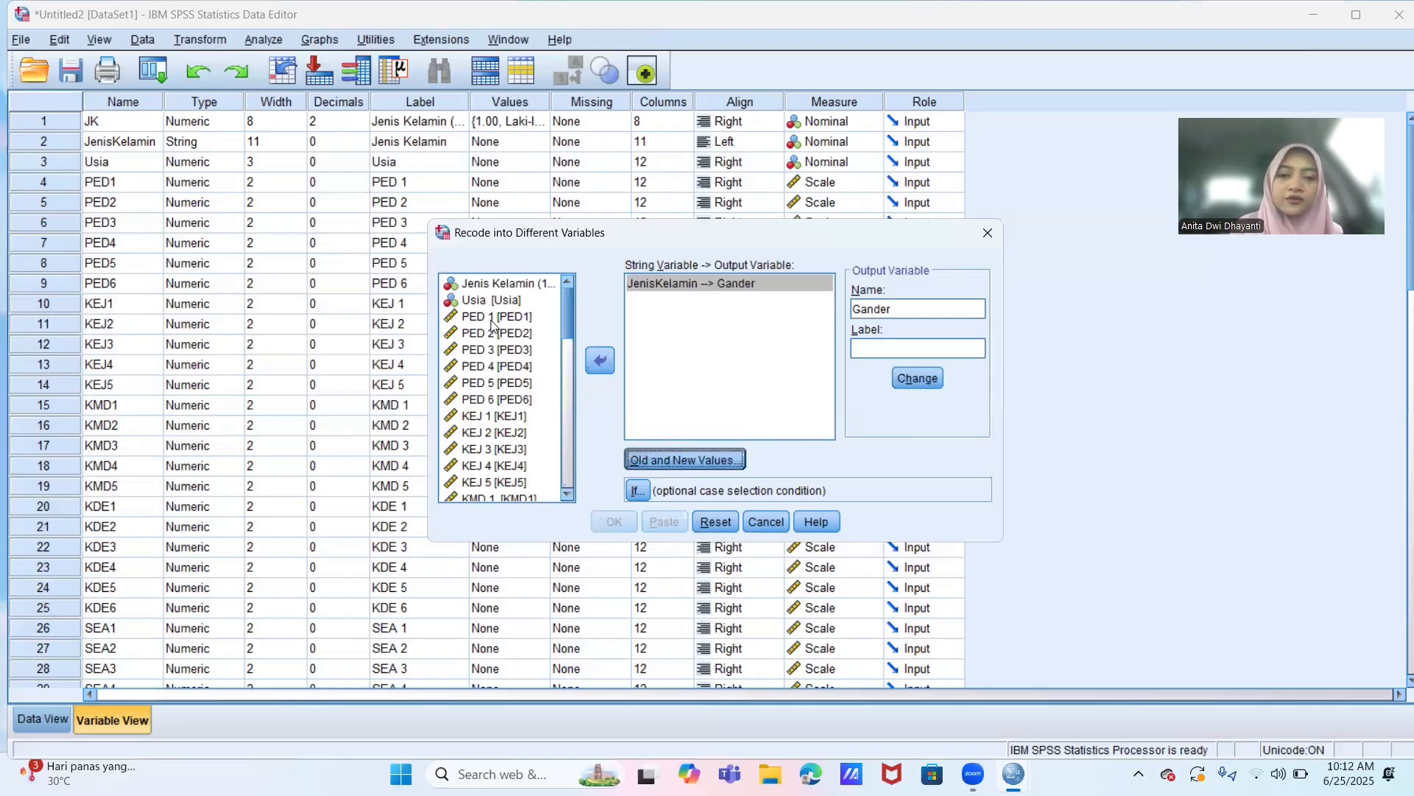
pyautogui.click(493, 283)
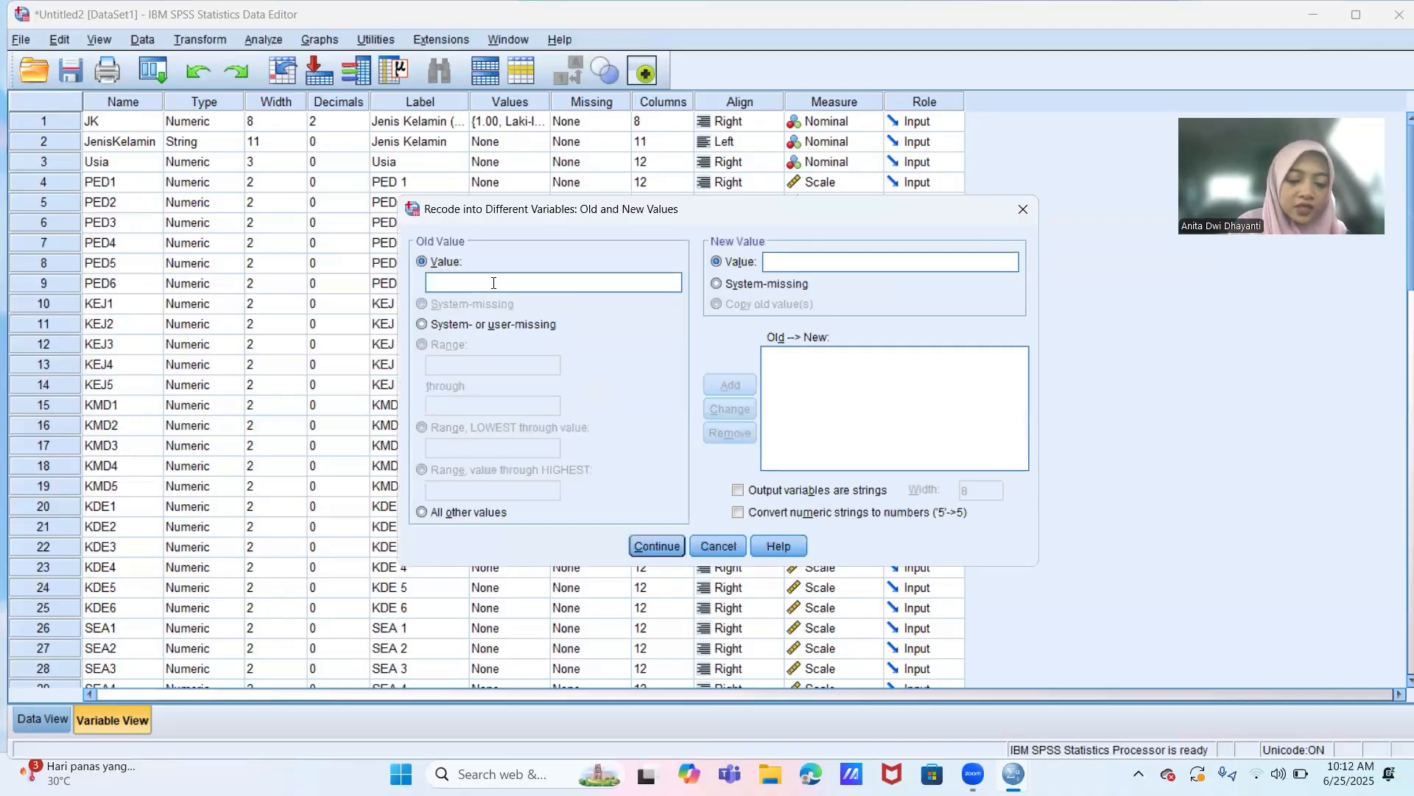
pyautogui.write('Laki-')
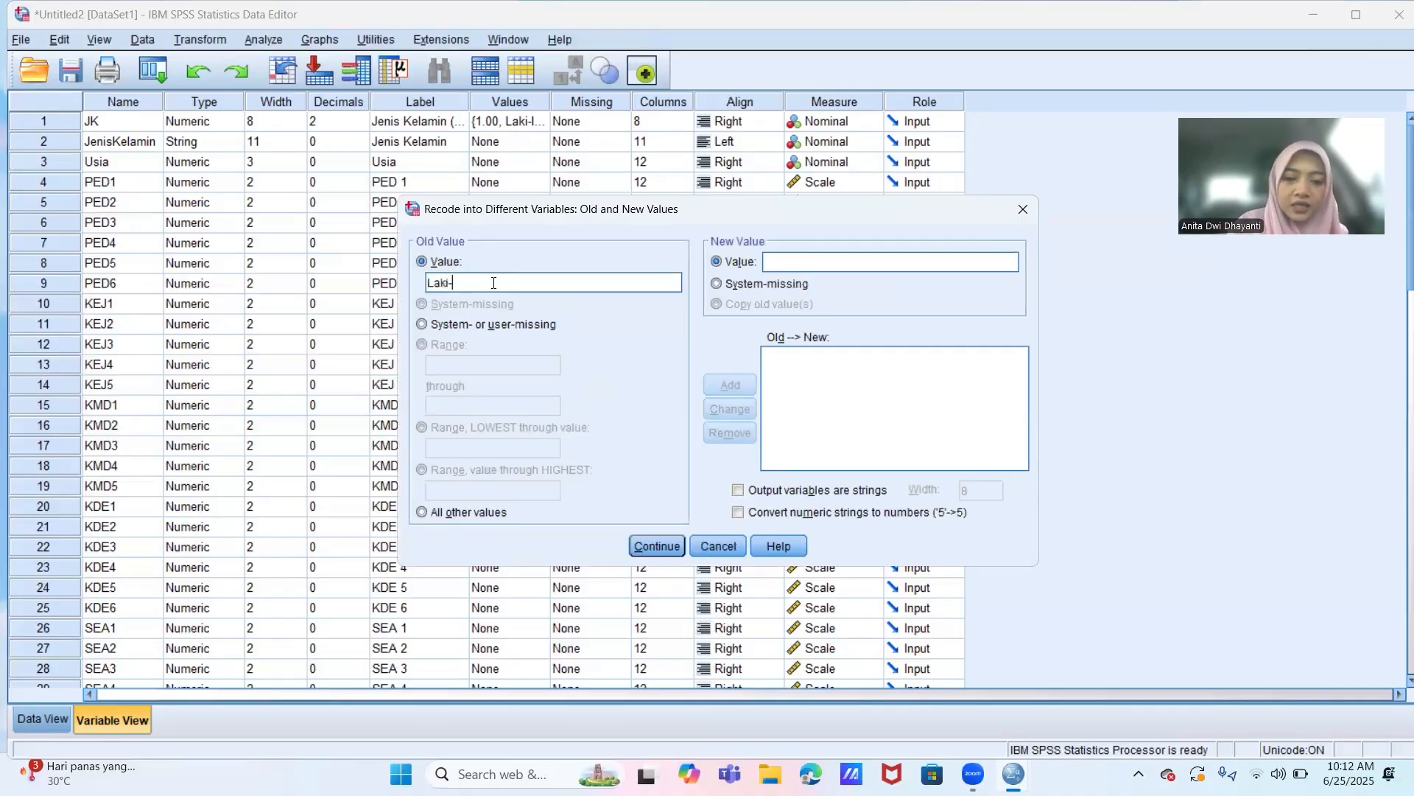
pyautogui.write('laki')
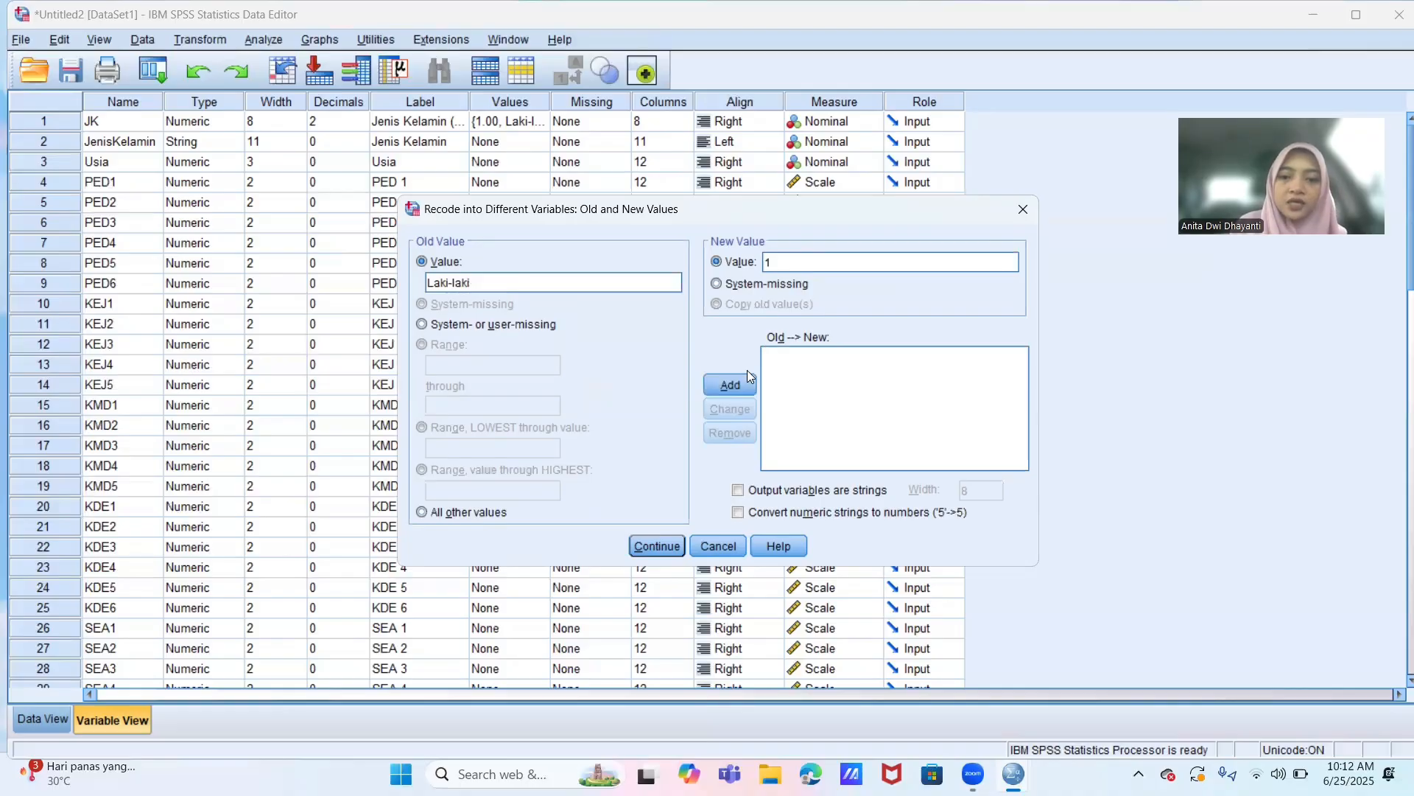
pyautogui.click(744, 379)
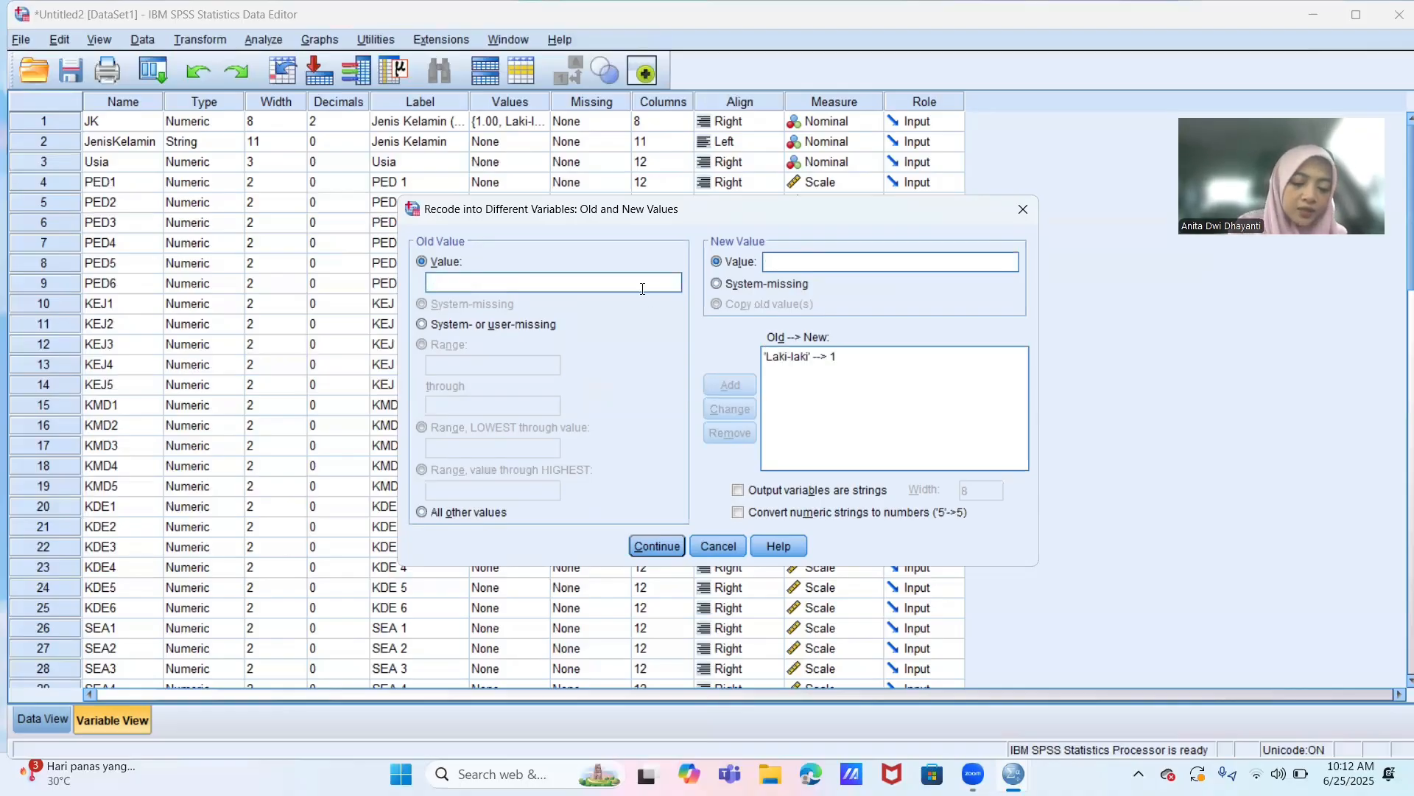
# - Map the old value Perempuan to the new value 2 and accept the recode's value mappings
pyautogui.click(643, 289)
pyautogui.write('Perempu')
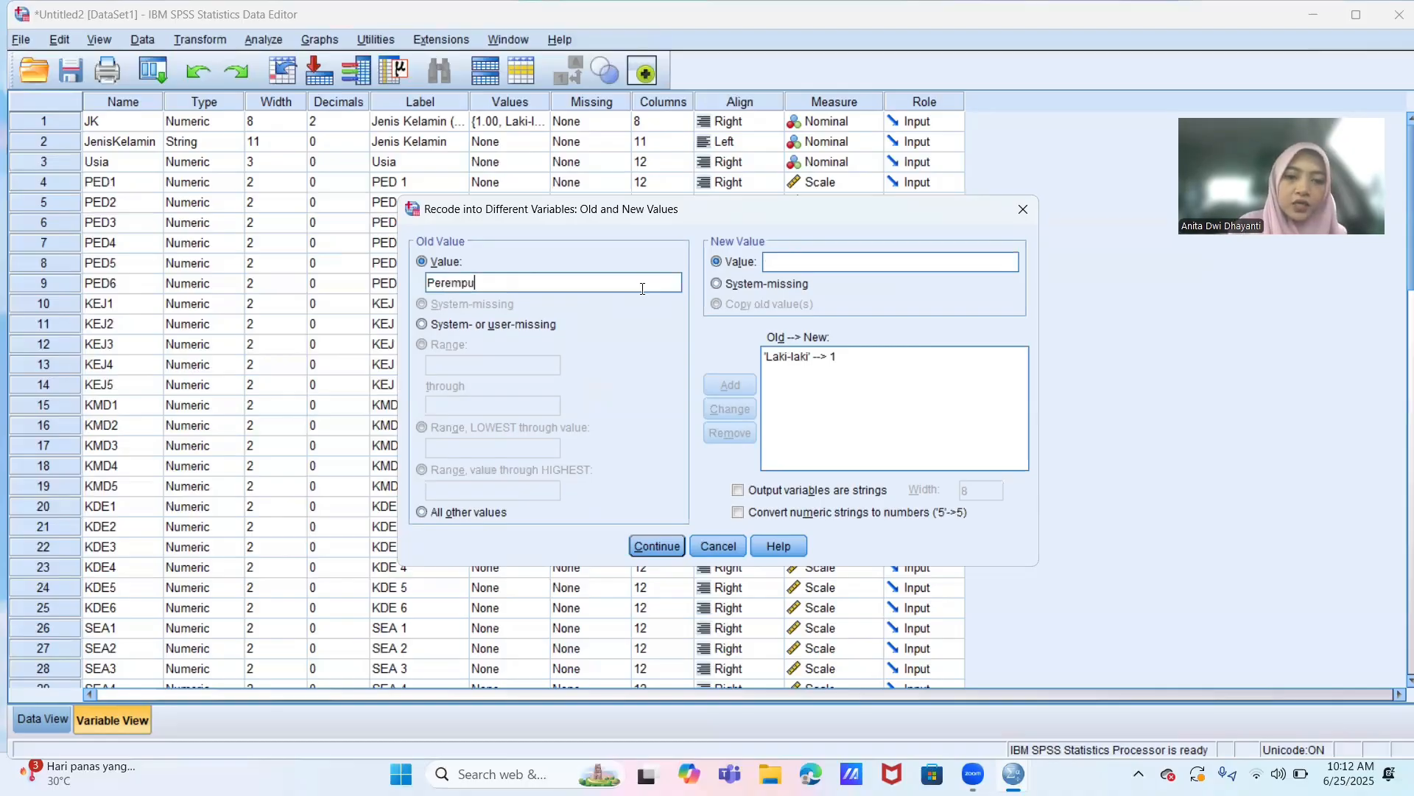
pyautogui.write('an')
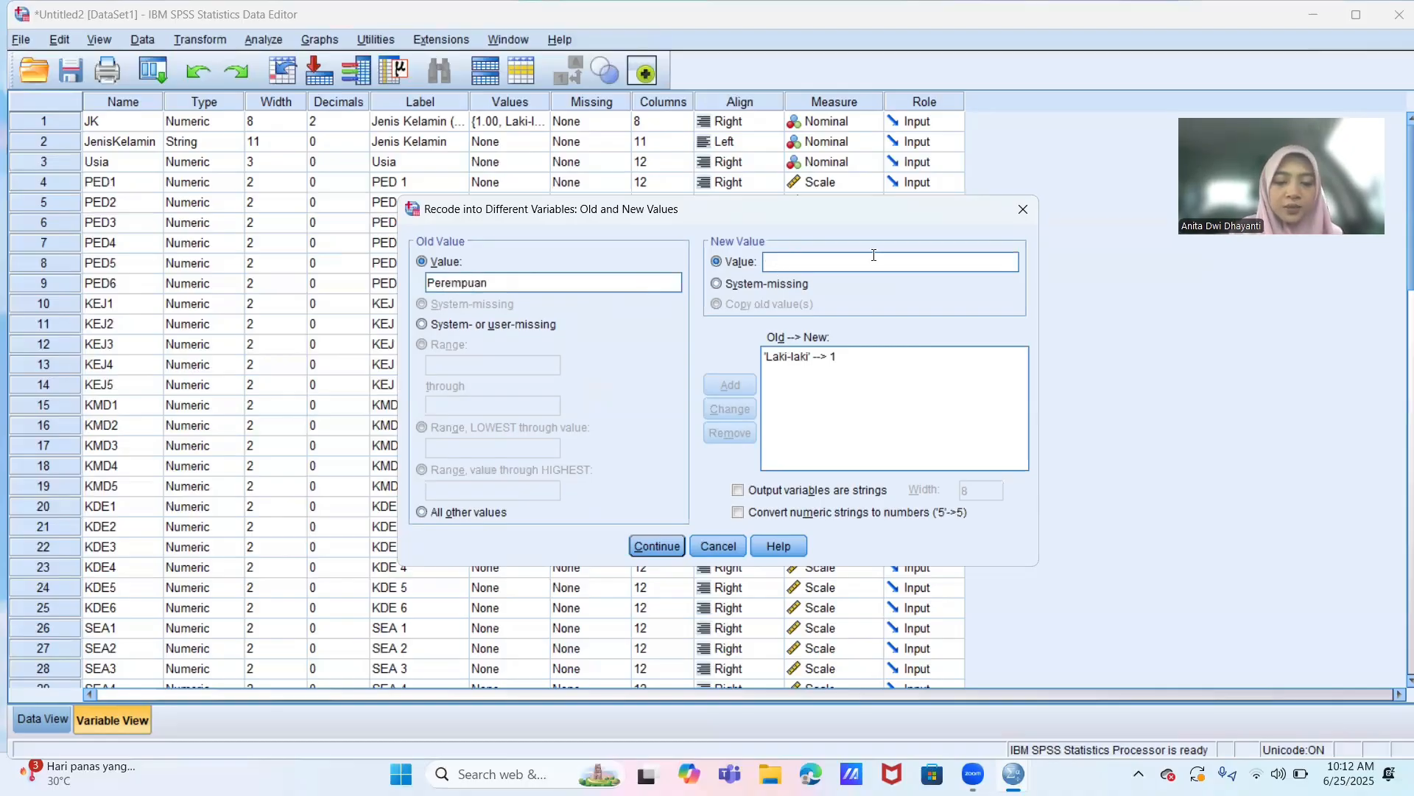
pyautogui.click(874, 260)
pyautogui.write('2')
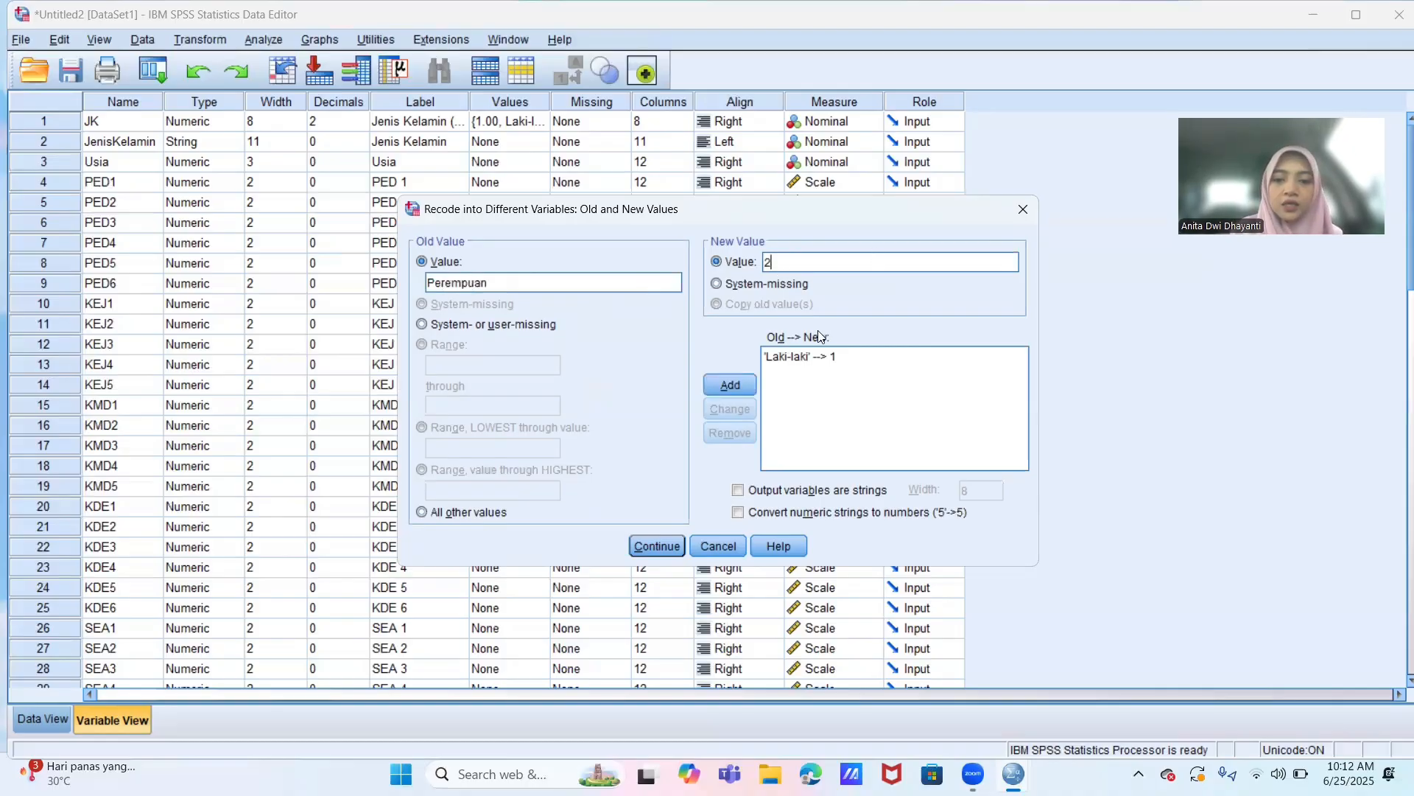
pyautogui.click(736, 384)
pyautogui.click(644, 550)
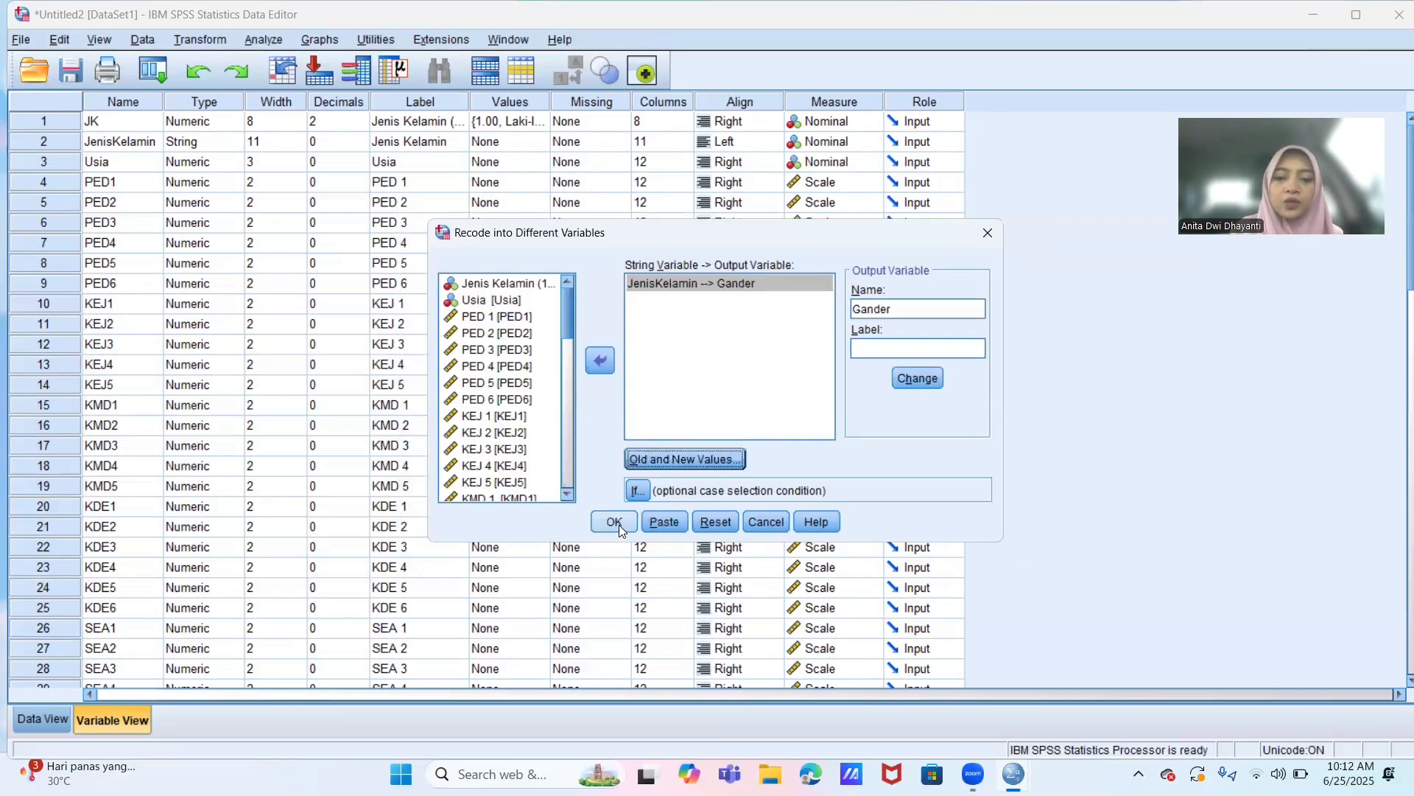
# - Run the recode of JenisKelamin into Gander and return from the output to the data editor
pyautogui.click(614, 522)
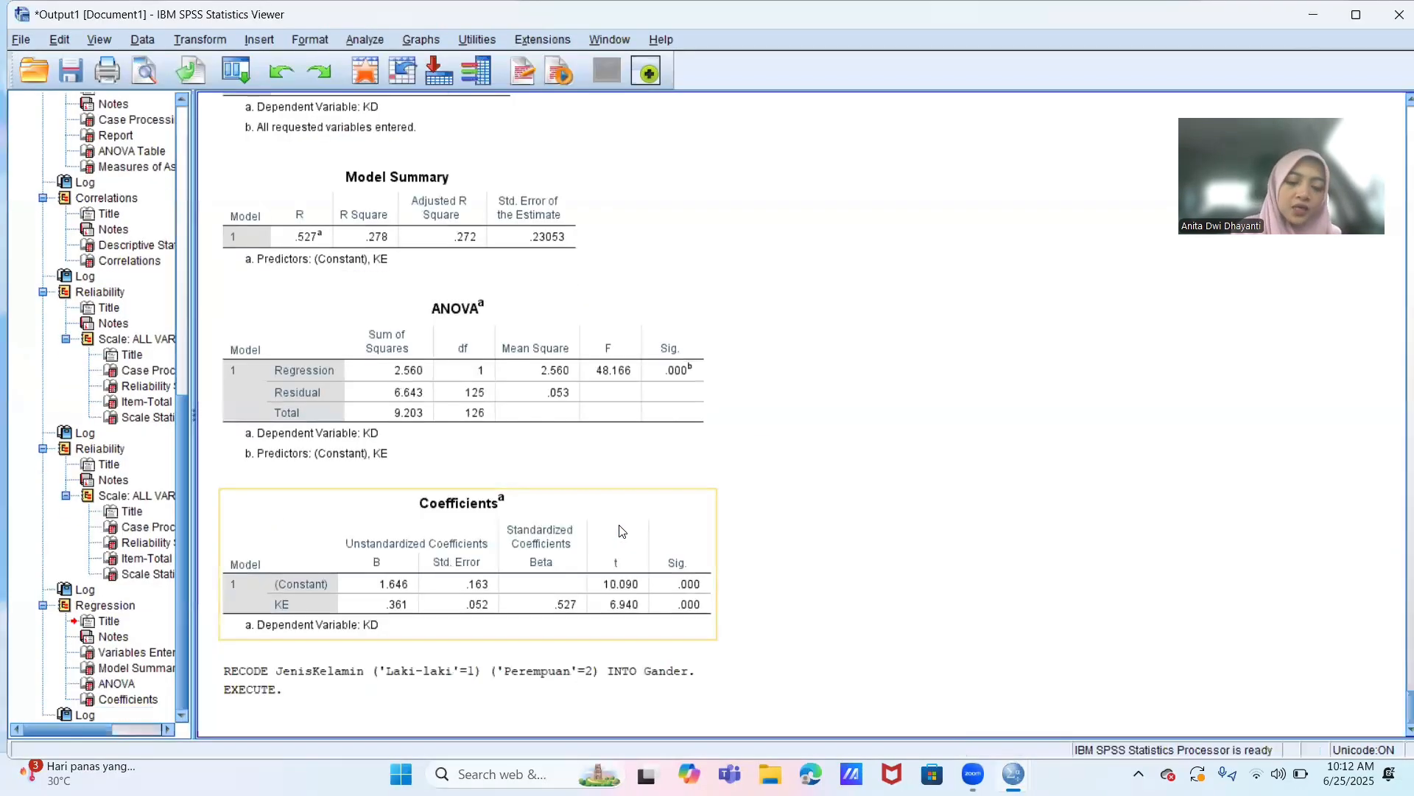
pyautogui.click(621, 531)
pyautogui.click(729, 432)
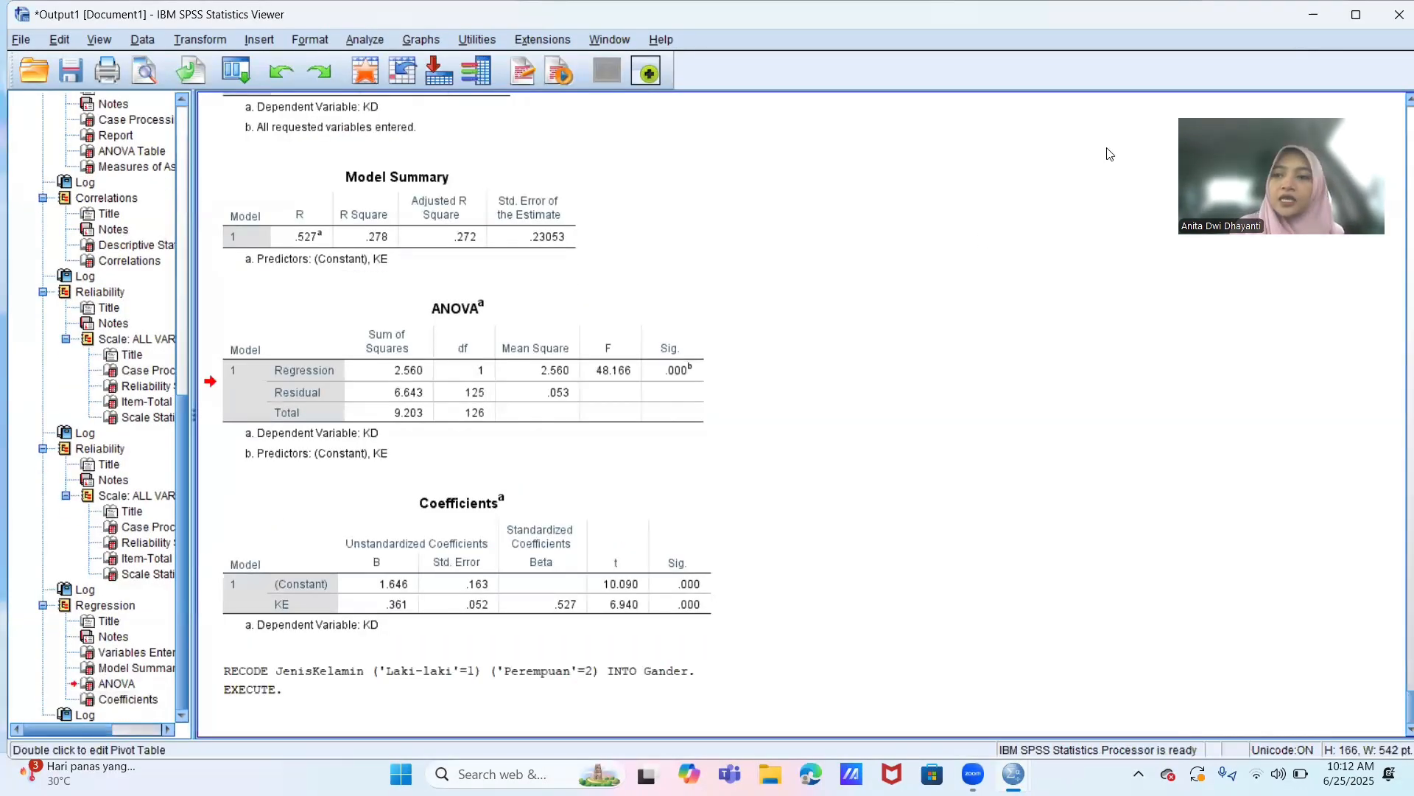
pyautogui.click(1306, 19)
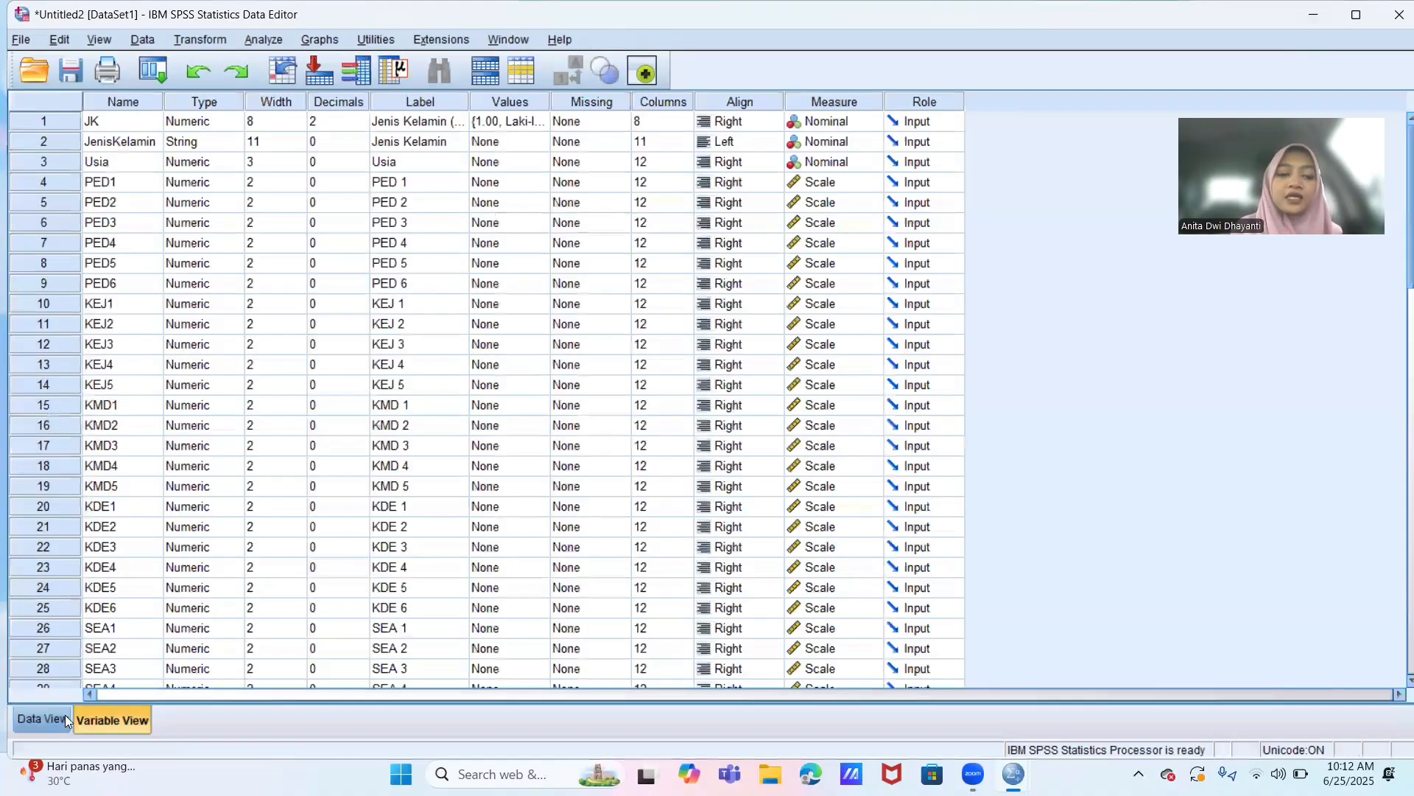
# - Examine the recoded values of the Gander column in the data view, going up to the first case
pyautogui.click(44, 718)
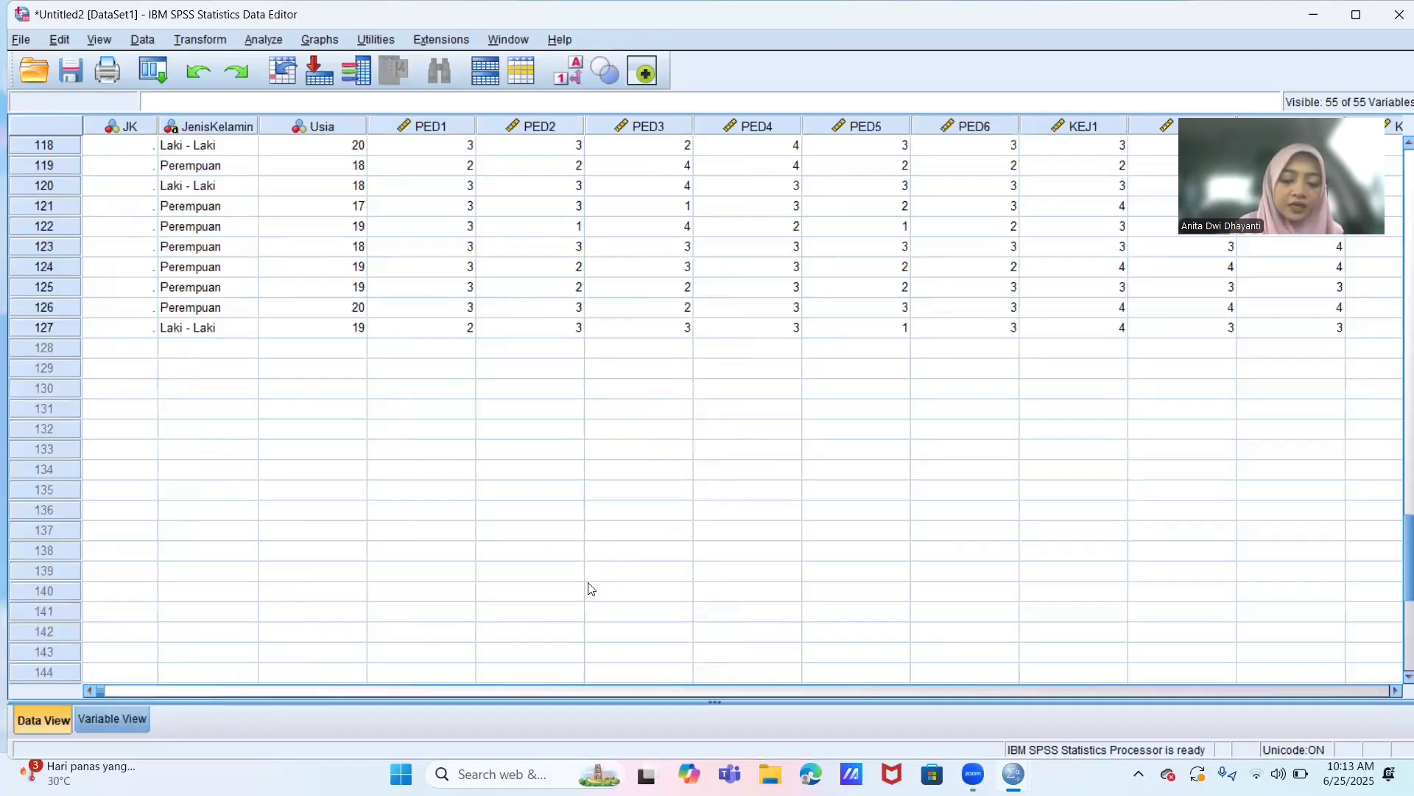
pyautogui.click(944, 694)
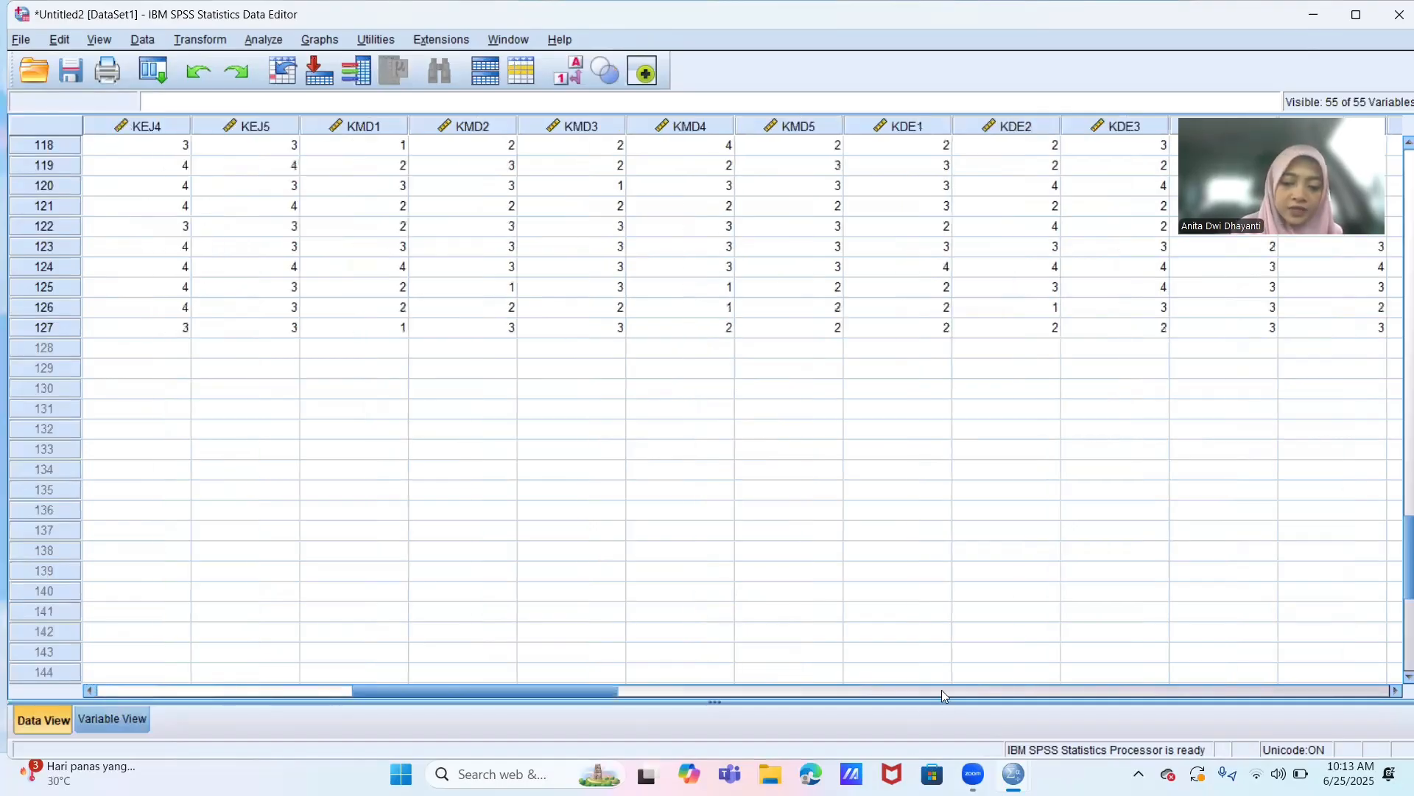
pyautogui.click(943, 691)
pyautogui.click(945, 689)
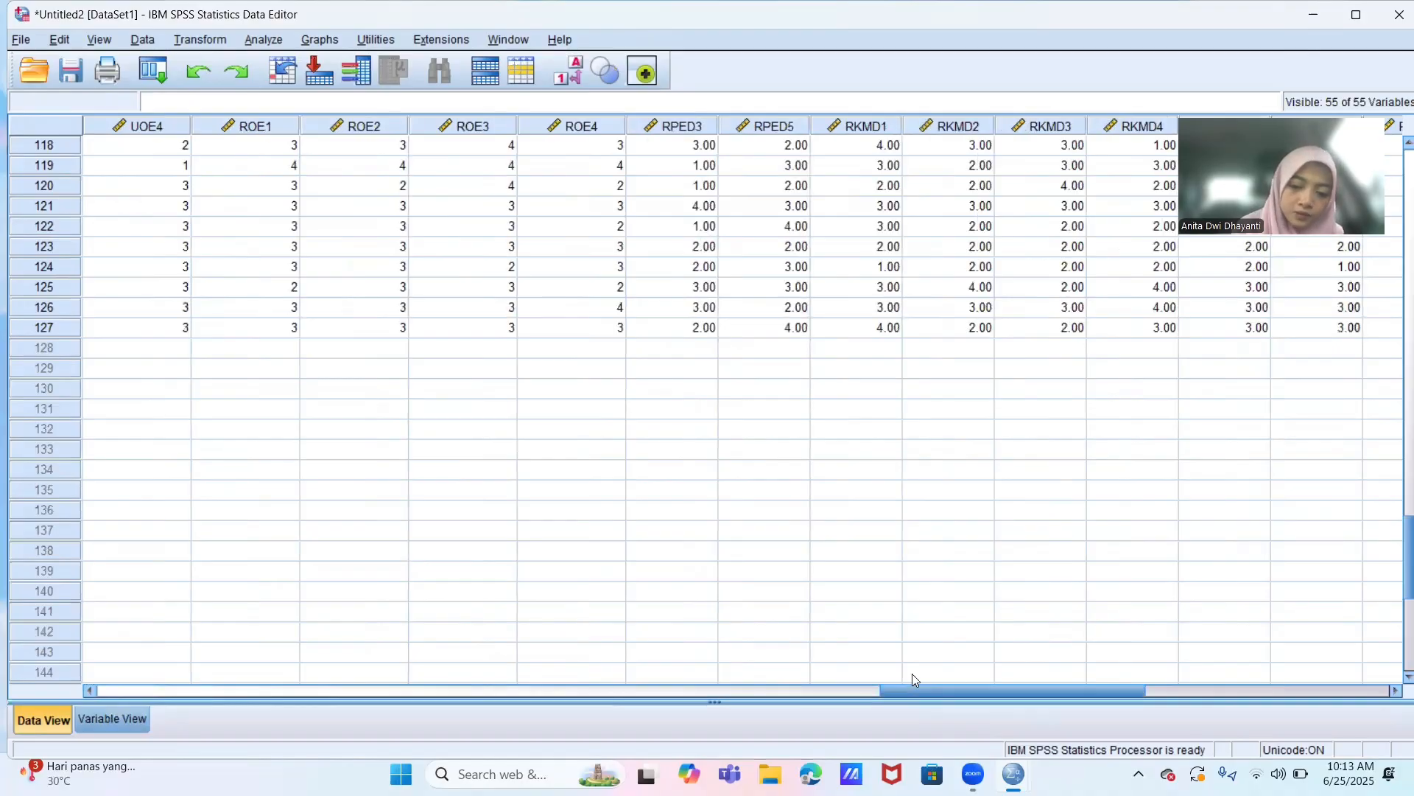
pyautogui.moveTo(923, 692); pyautogui.dragTo(1113, 711)
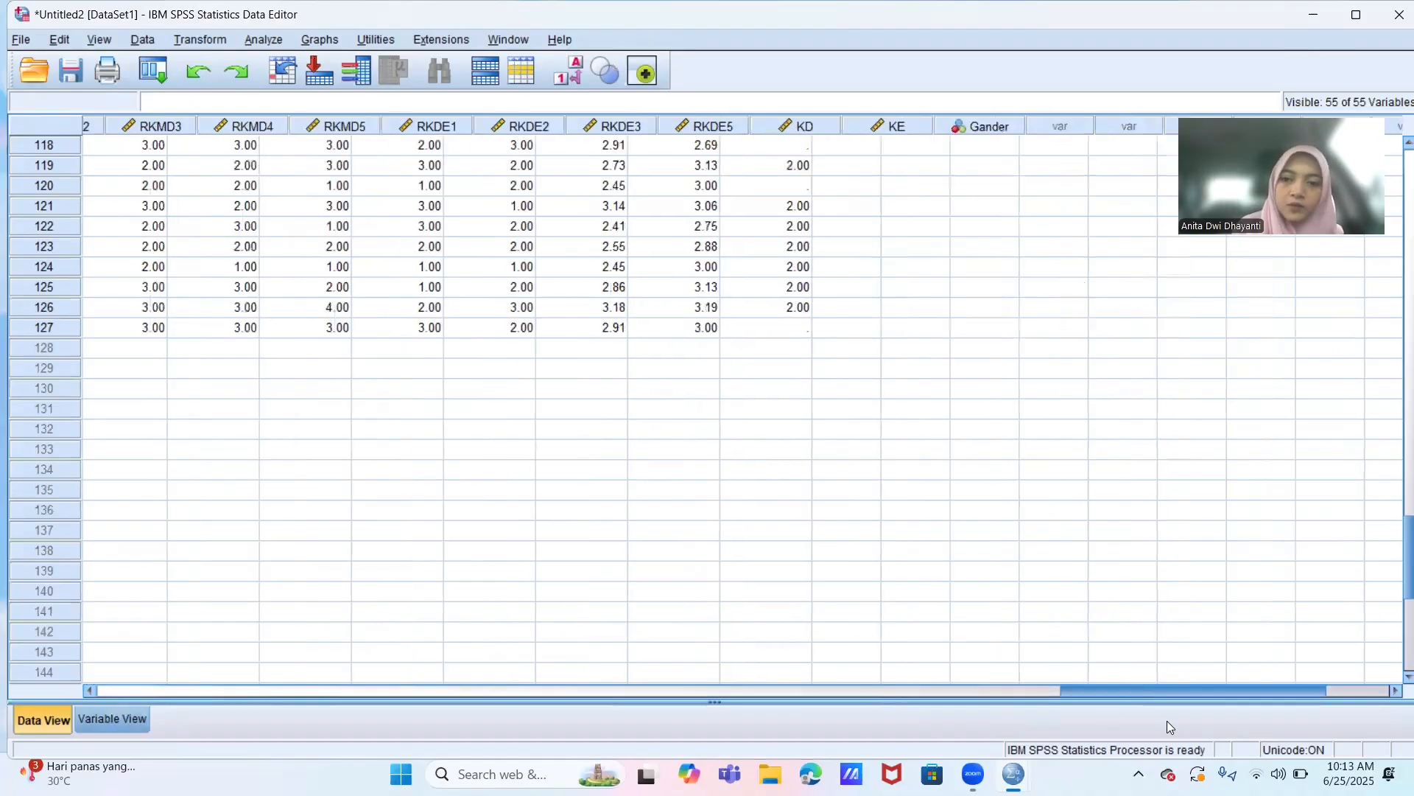
pyautogui.scroll(20, 718, 413)
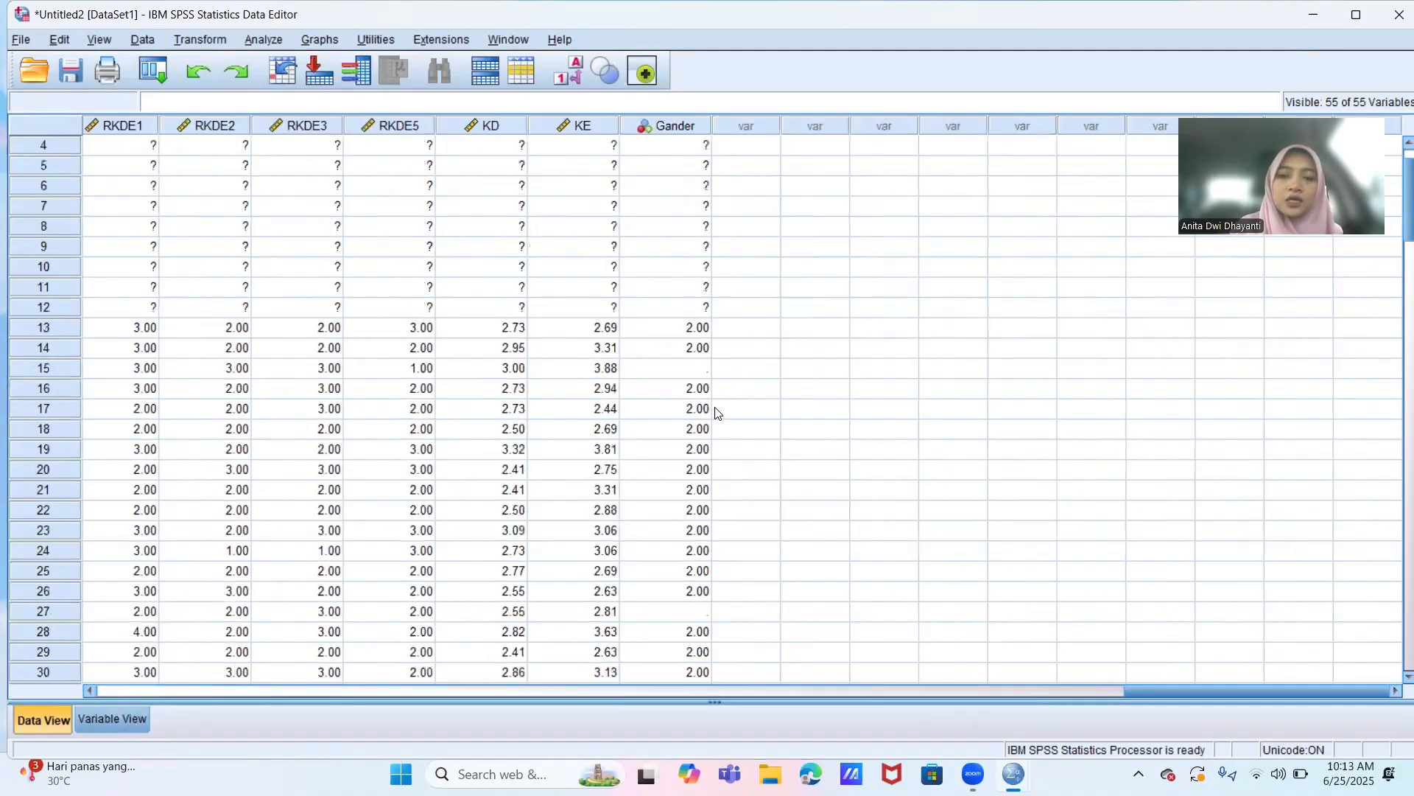
pyautogui.scroll(1, 718, 413)
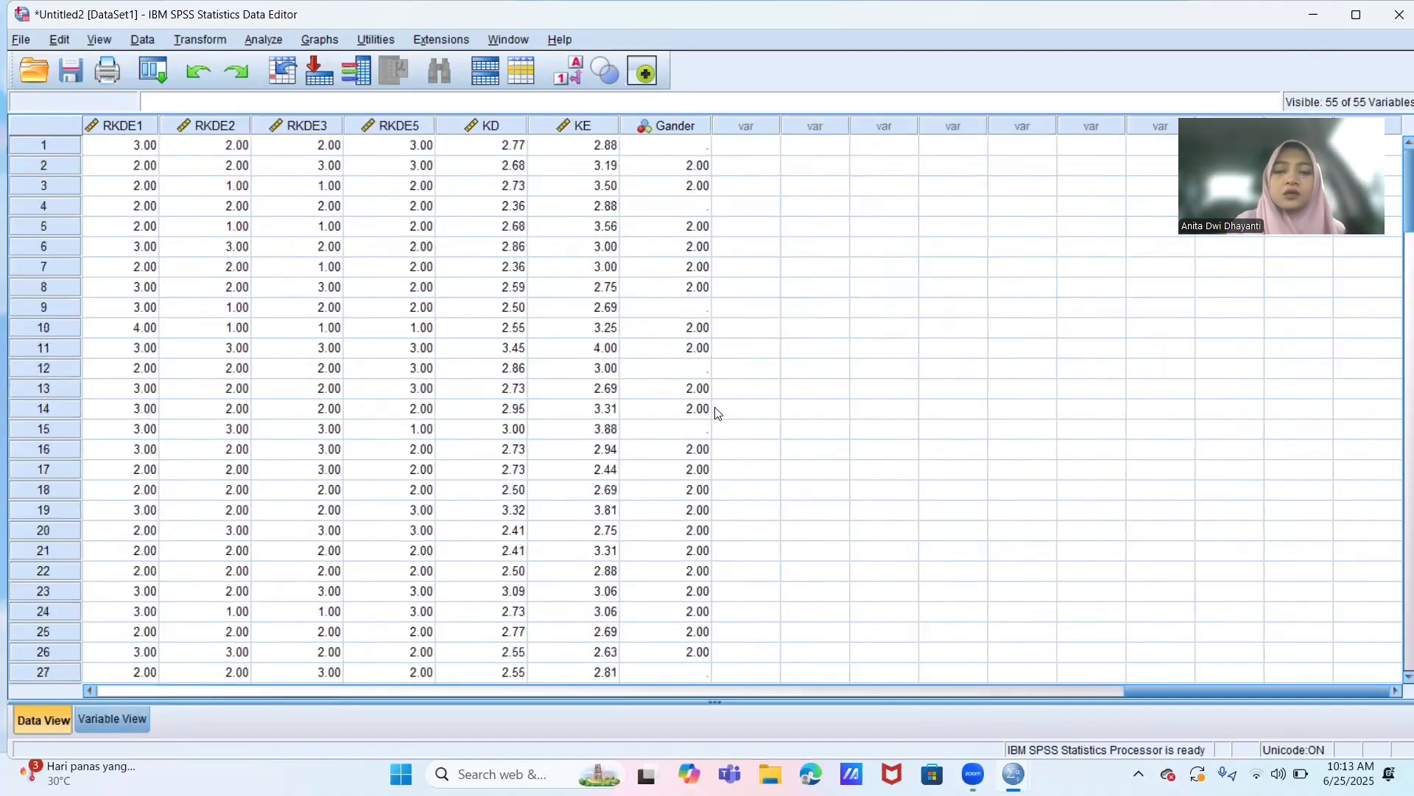
# - Enter 1 as the Gander value for the missing cases 1, 4, 9, 12 and 15
pyautogui.click(655, 149)
pyautogui.write('1')
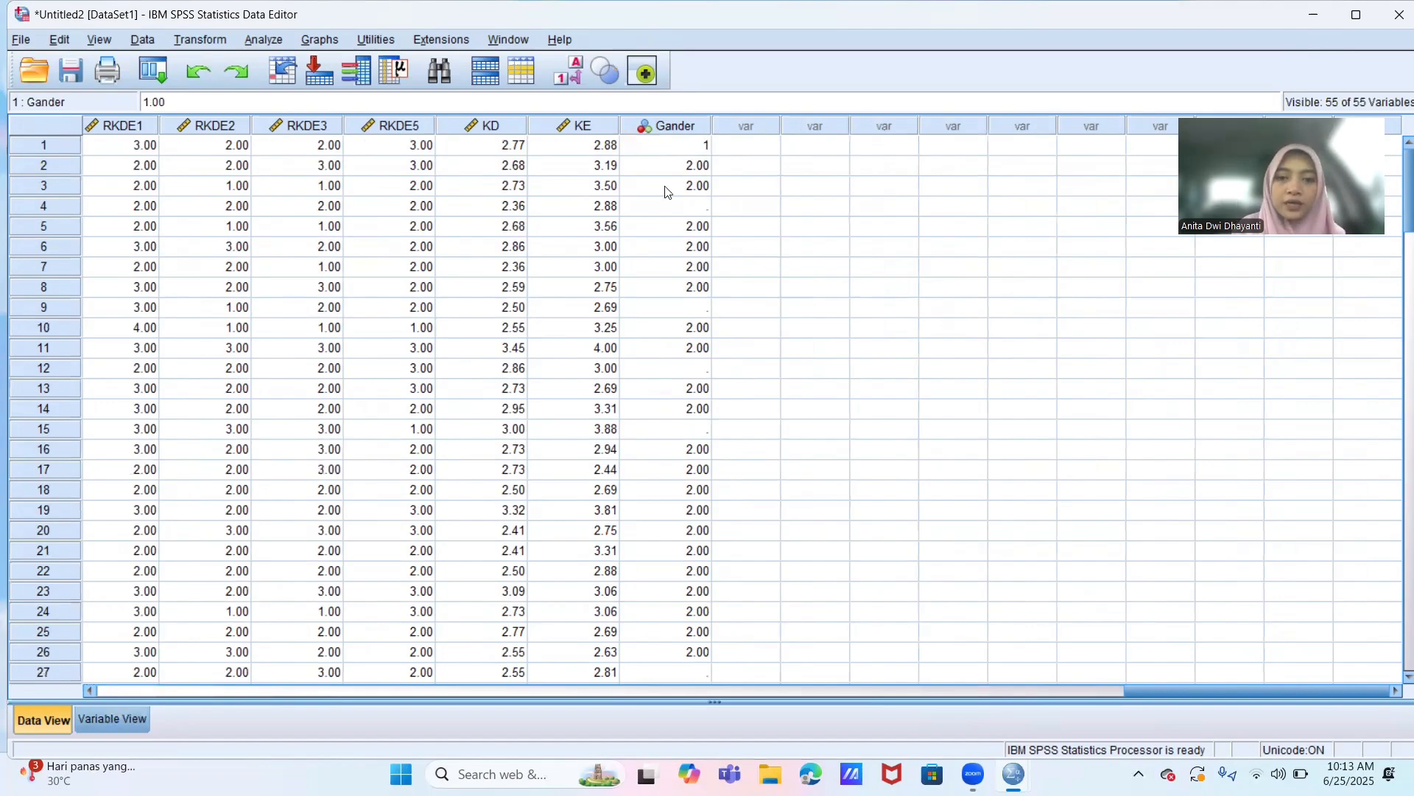
pyautogui.click(670, 206)
pyautogui.write('1')
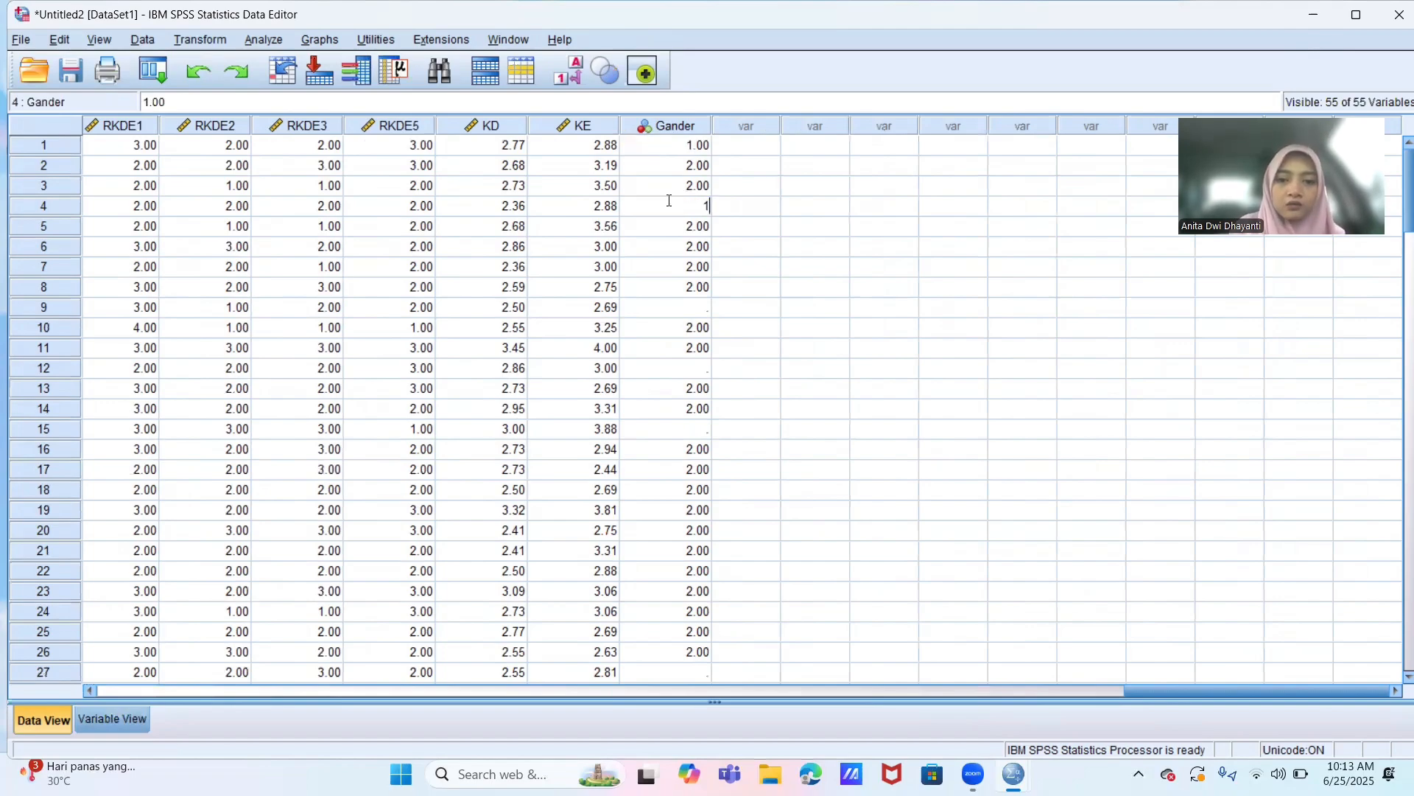
pyautogui.click(676, 306)
pyautogui.write('1')
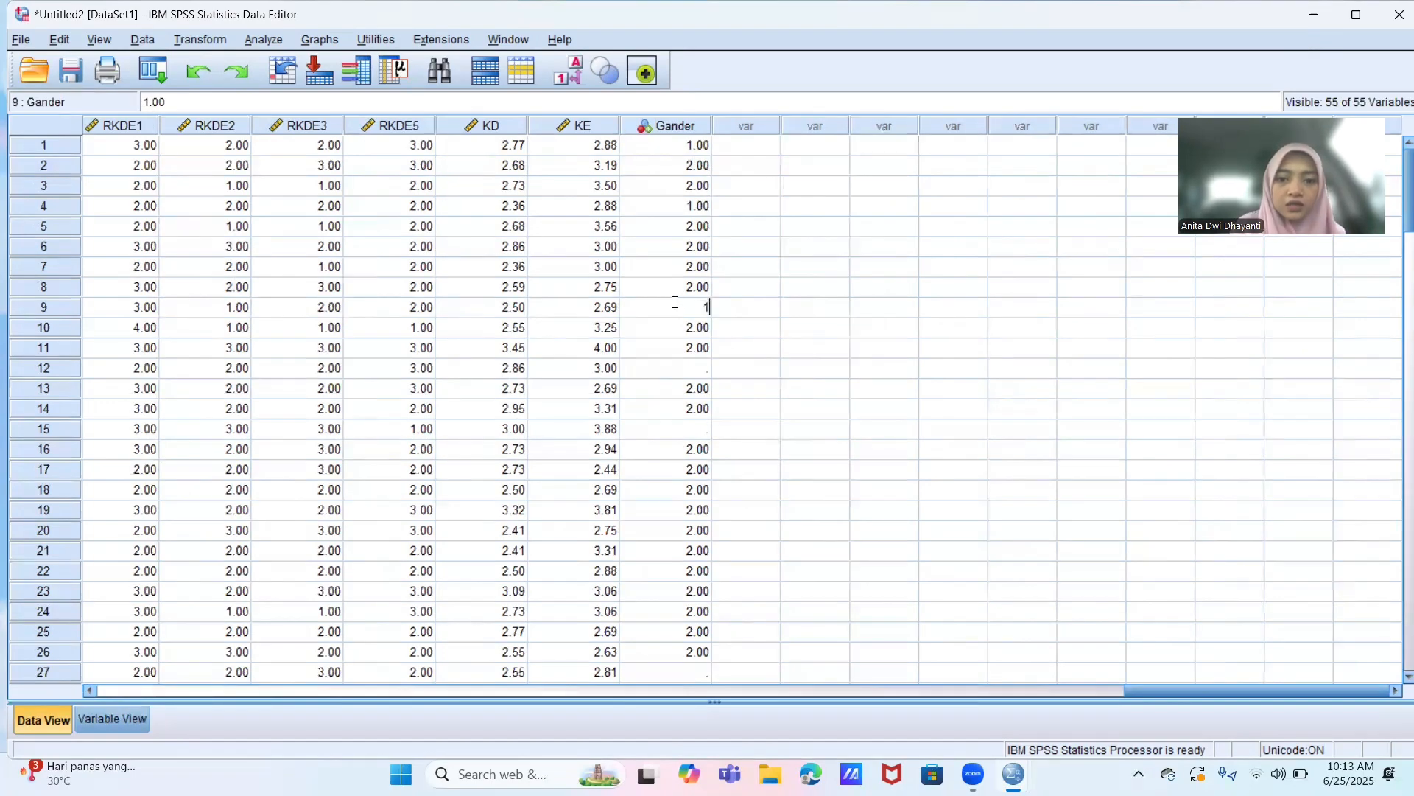
pyautogui.click(684, 370)
pyautogui.write('1')
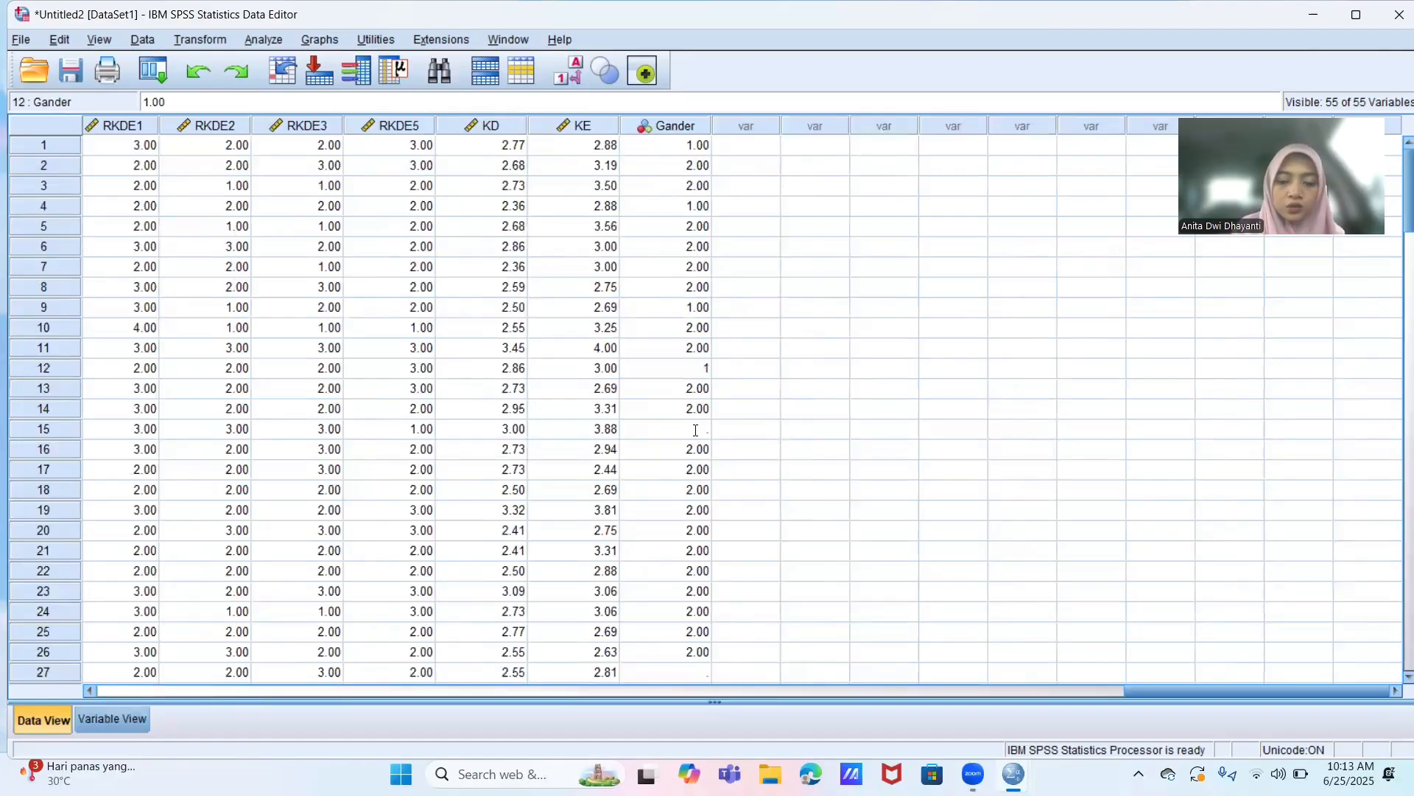
pyautogui.click(695, 430)
pyautogui.write('1')
# - Enter 1 as the Gander value for the missing cases 27, 36, 40 and 41
pyautogui.scroll(-7, 697, 435)
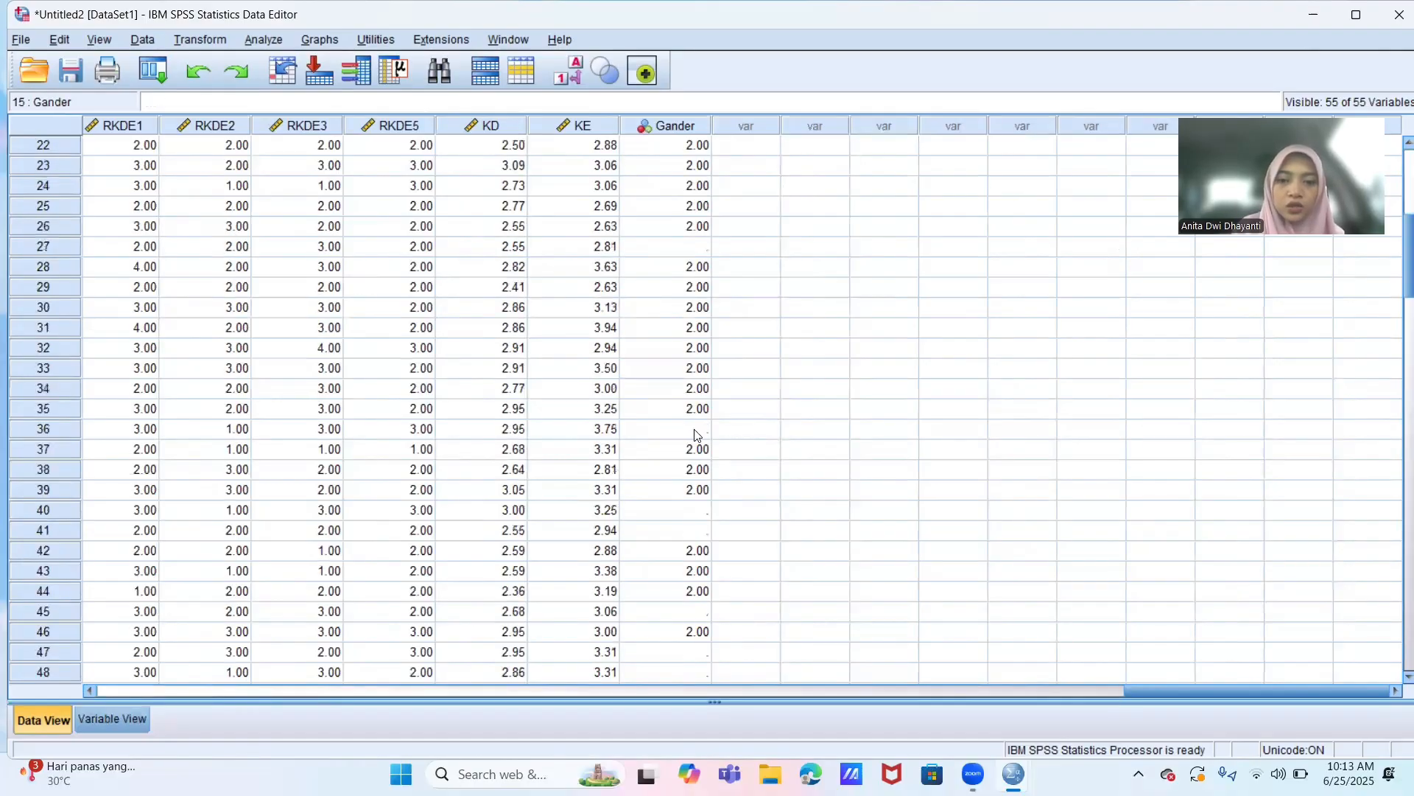
pyautogui.click(697, 246)
pyautogui.write('1')
pyautogui.click(697, 425)
pyautogui.write('1')
pyautogui.scroll(-2, 696, 409)
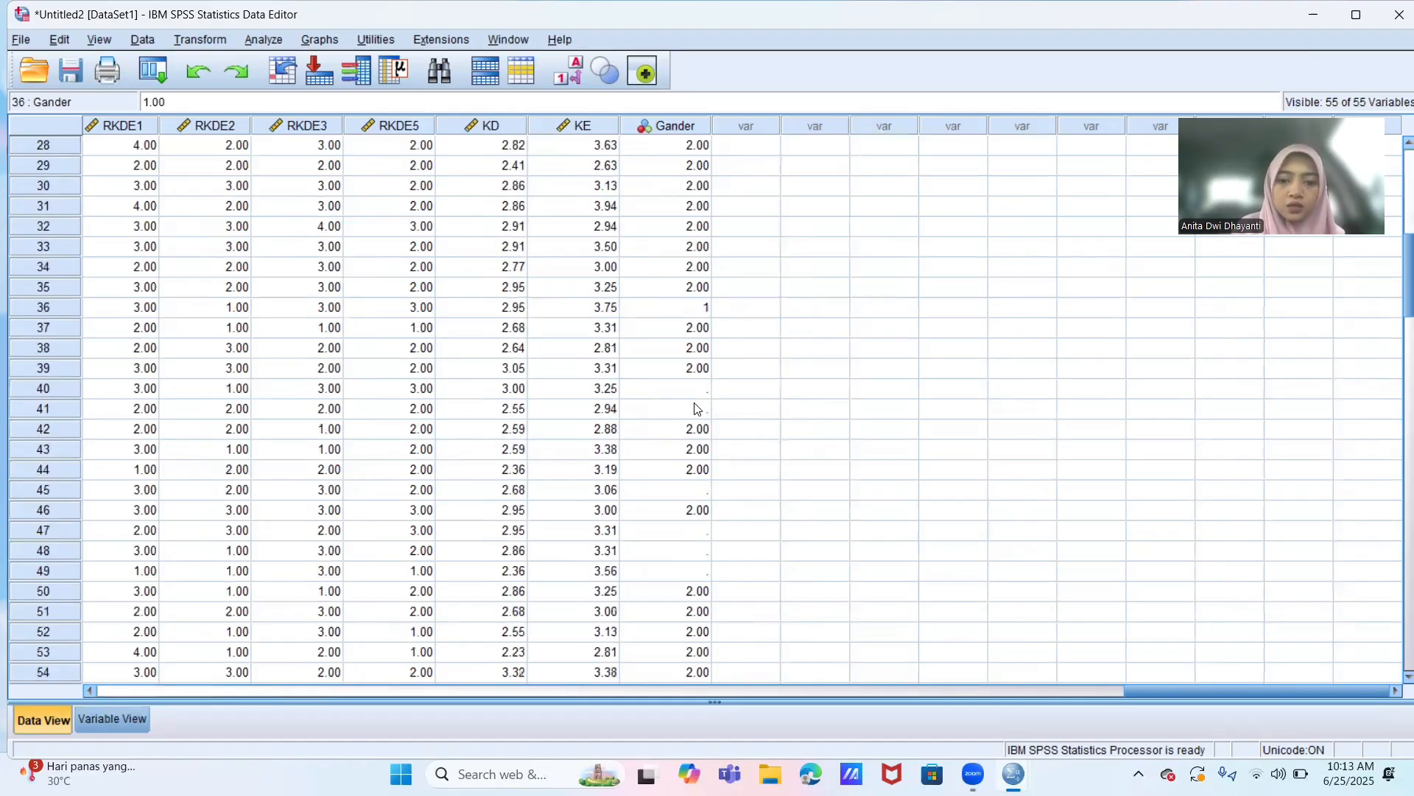
pyautogui.click(697, 391)
pyautogui.write('1')
pyautogui.press('Return')
pyautogui.write('1')
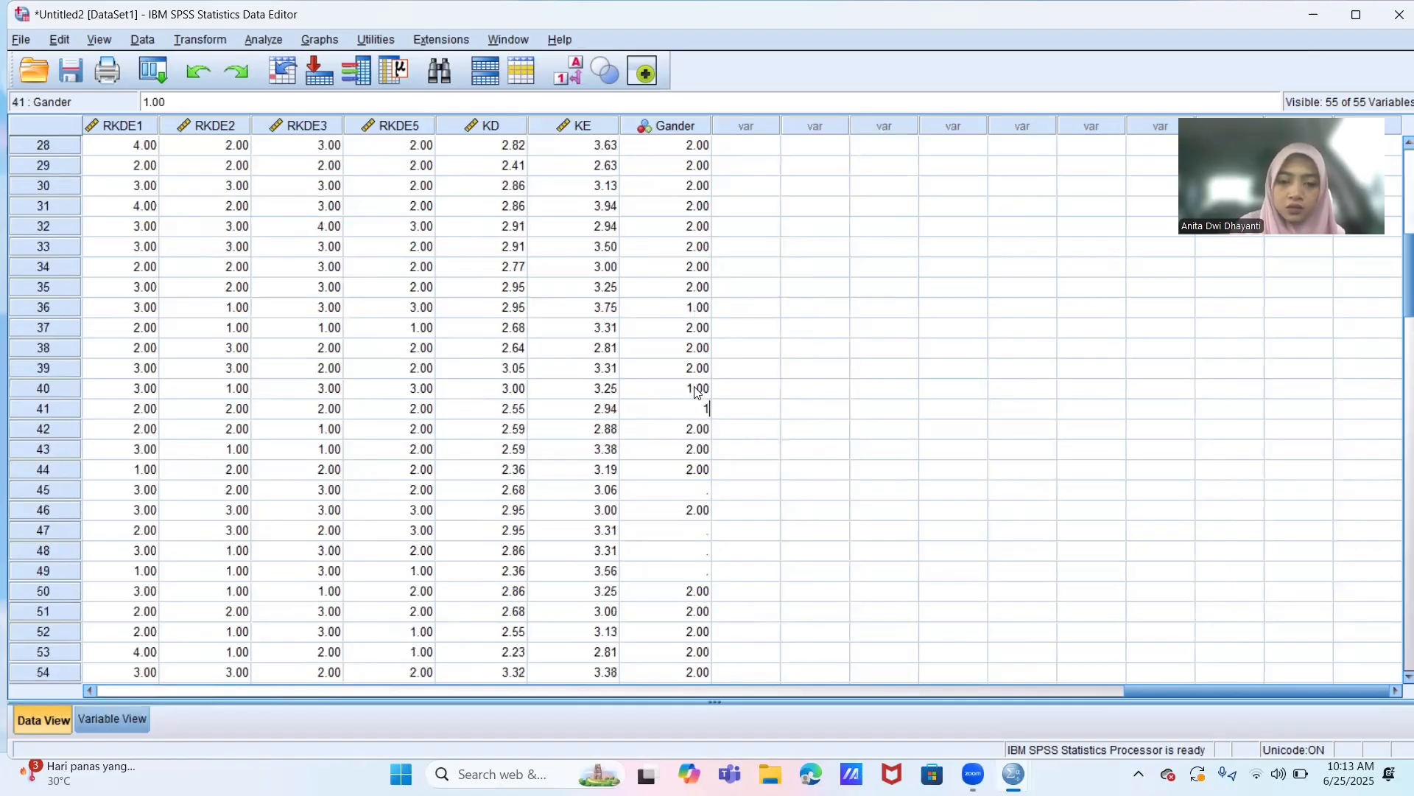
pyautogui.press('Return')
# - Enter 1 as the Gander value for the missing cases 45, 47 and 48
pyautogui.press('Return')
pyautogui.press('Return')
pyautogui.press('Return')
pyautogui.write('1')
pyautogui.press('Return')
pyautogui.press('Return')
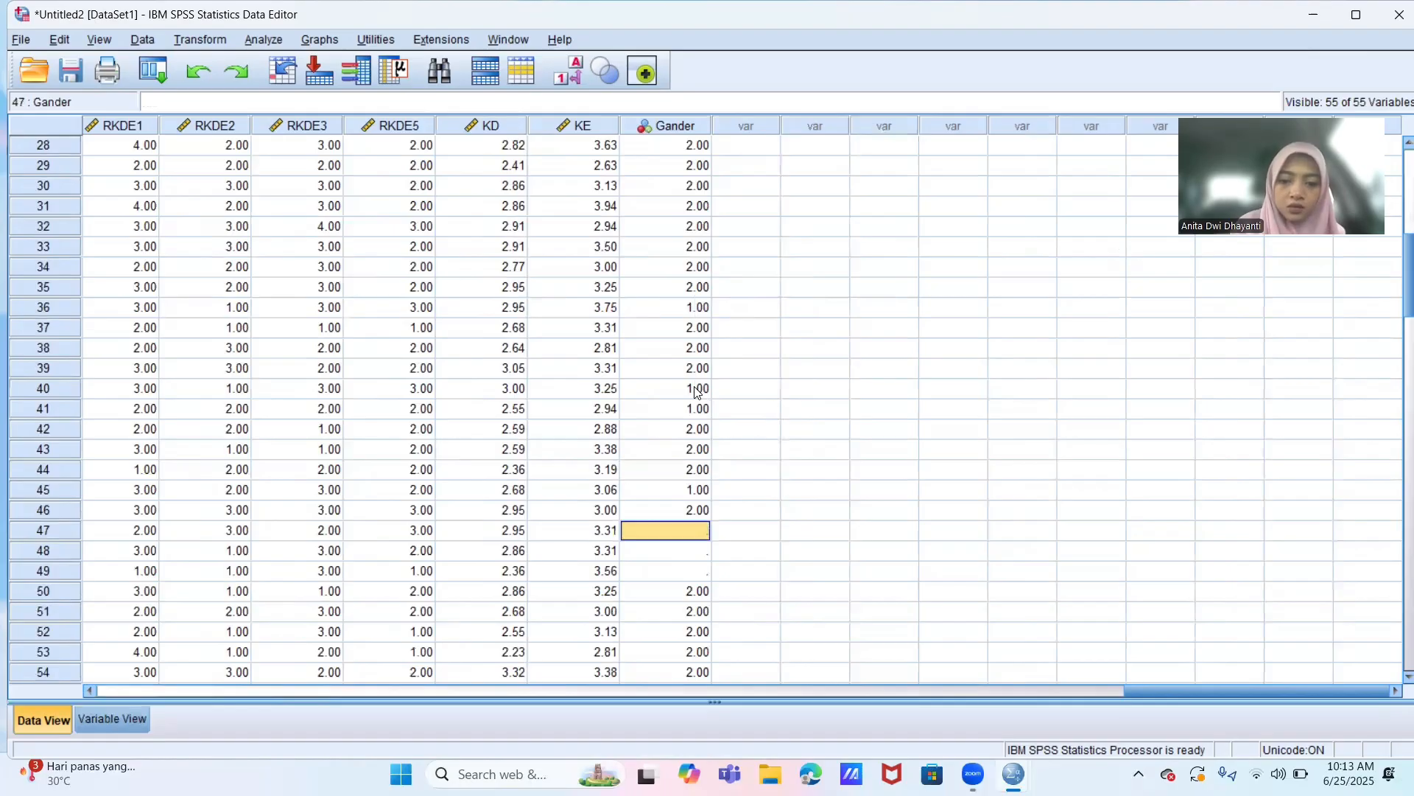
pyautogui.write('1')
pyautogui.press('Return')
pyautogui.write('1')
pyautogui.press('Return')
# - Enter 1 as the Gander value for the missing cases 56, 63, 71, 72 and 73
pyautogui.scroll(-9, 697, 390)
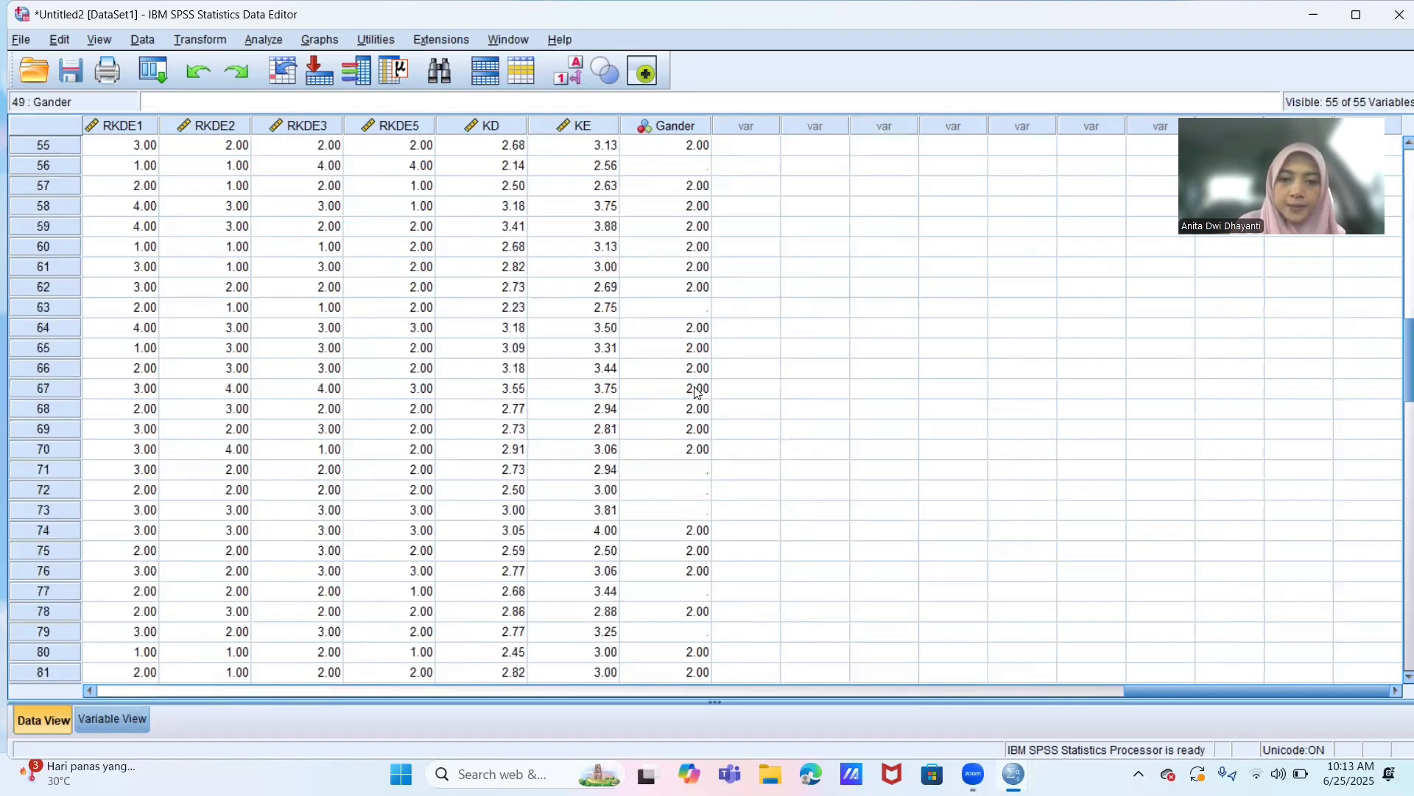
pyautogui.click(698, 168)
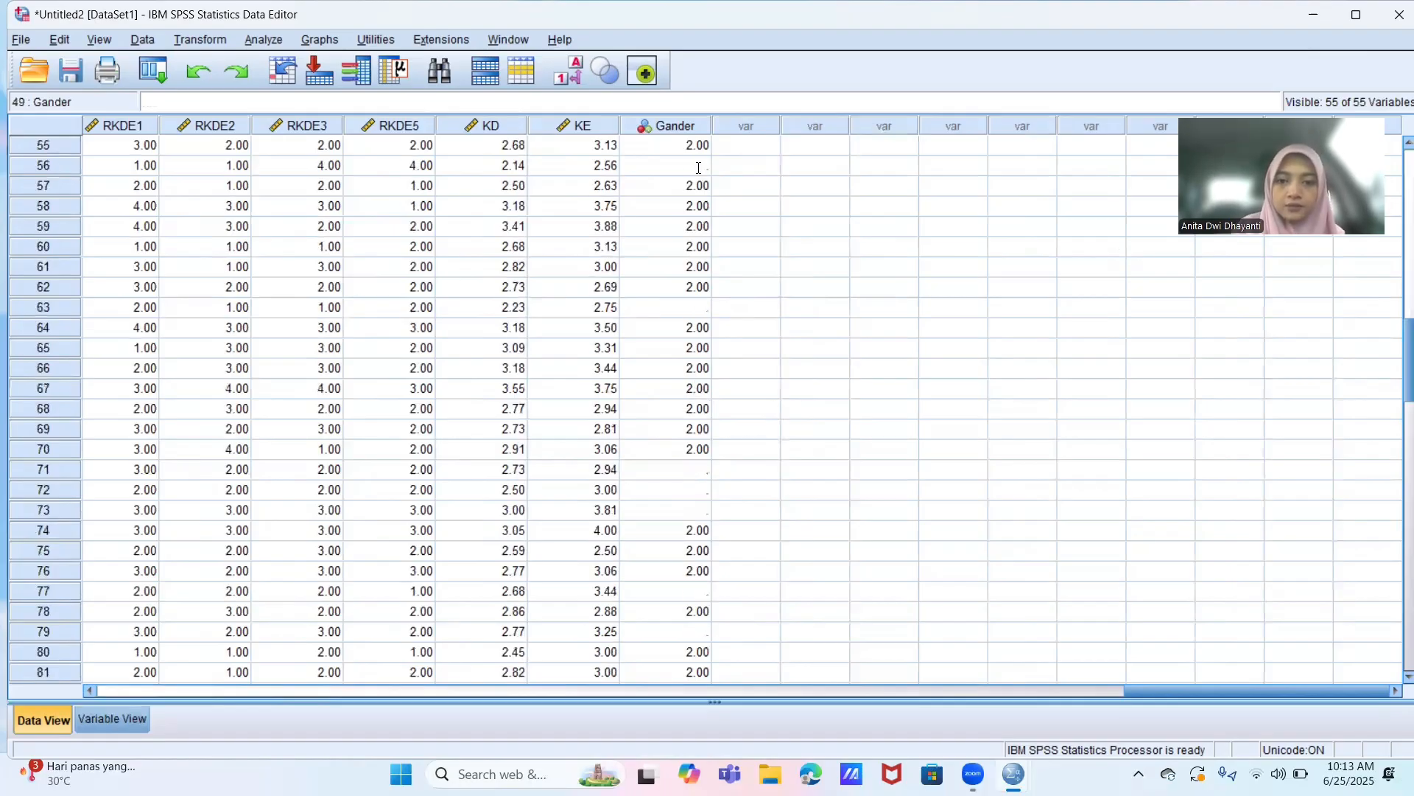
pyautogui.write('1')
pyautogui.click(700, 308)
pyautogui.write('1')
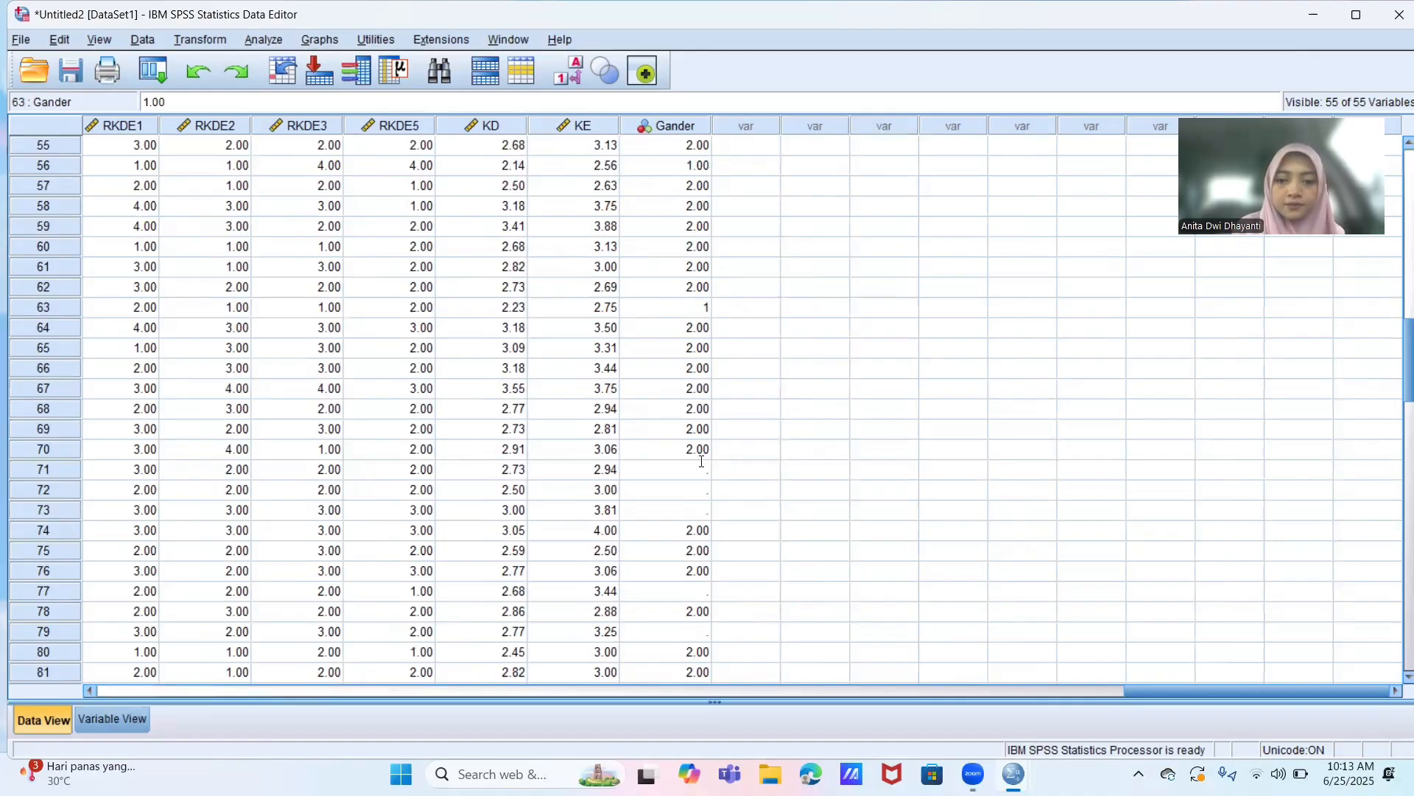
pyautogui.click(702, 461)
pyautogui.write('1')
pyautogui.press('Return')
pyautogui.write('1')
pyautogui.press('Return')
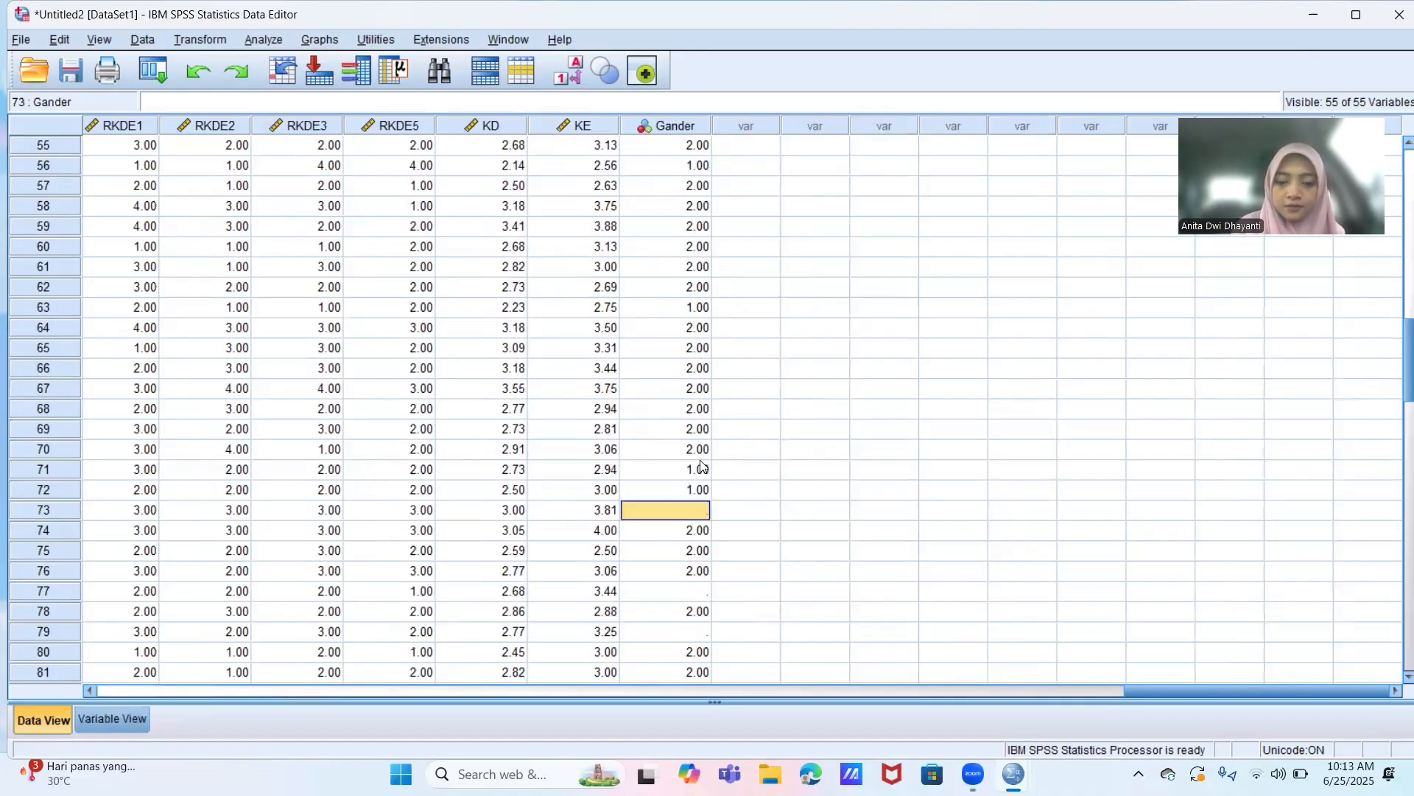
pyautogui.write('1')
# - Enter 1 as the Gander value for the missing cases 77 and 79
pyautogui.scroll(-5, 704, 468)
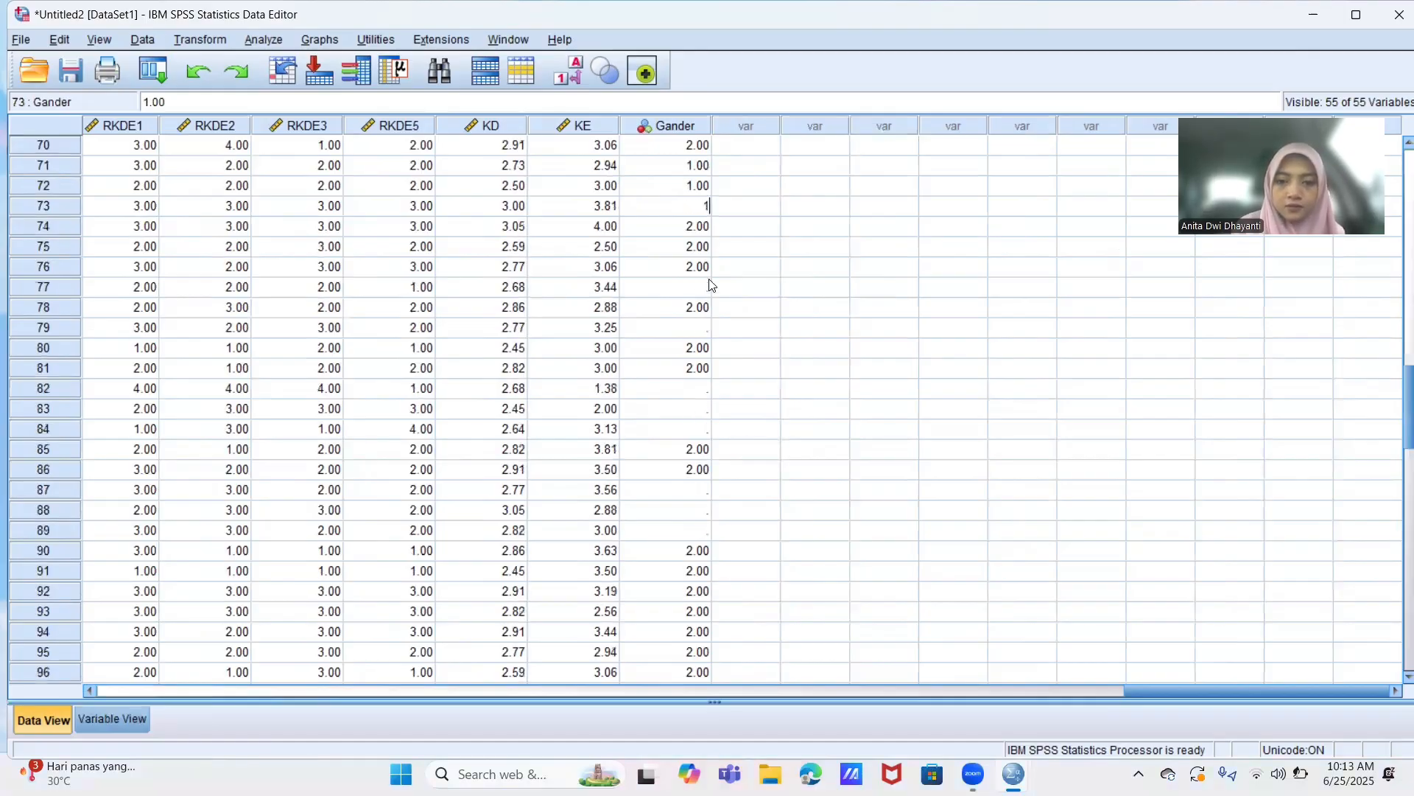
pyautogui.click(706, 288)
pyautogui.write('11')
pyautogui.press('BackSpace')
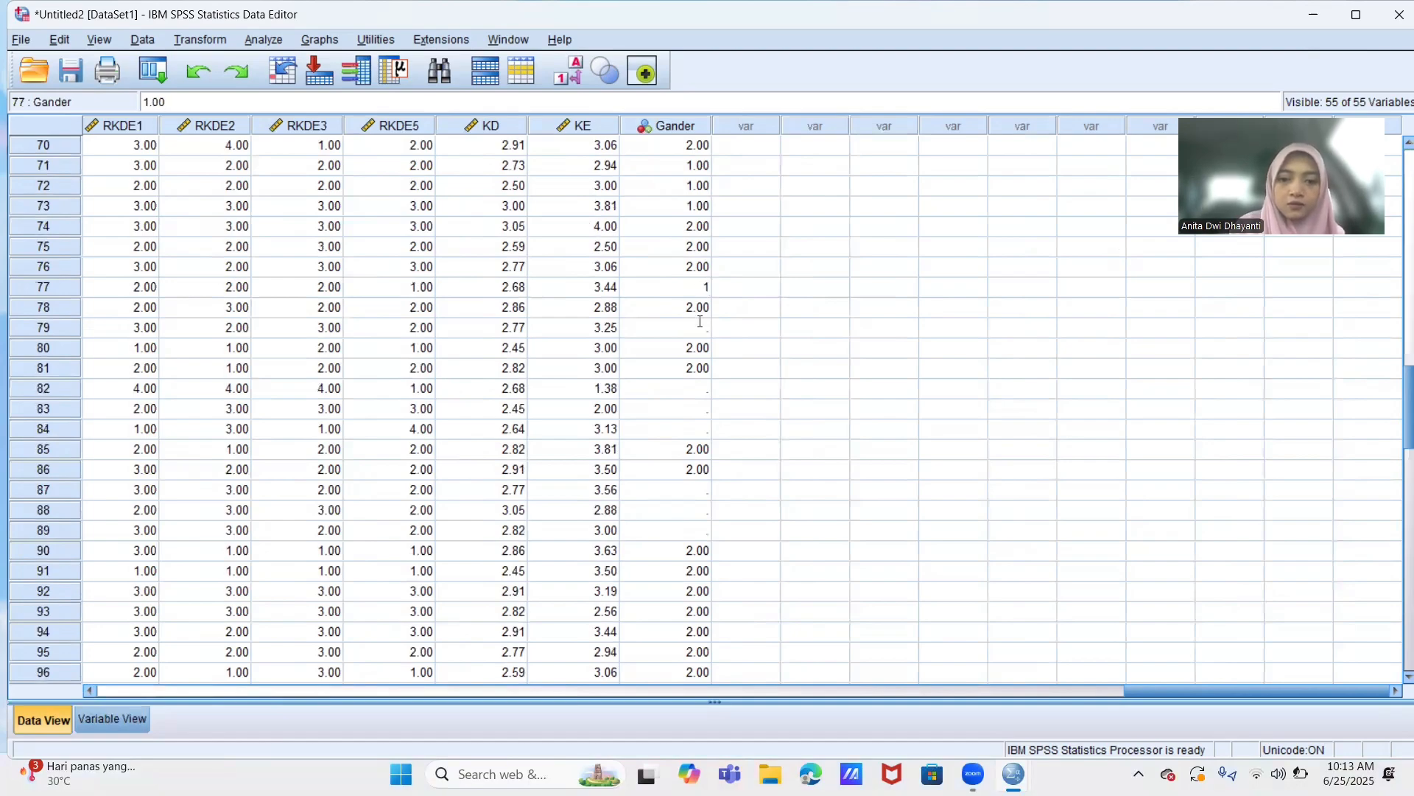
pyautogui.press('Down')
pyautogui.press('Down')
pyautogui.write('1')
# - Enter 1 as the Gander value for the missing cases 82, 83 and 84
pyautogui.click(703, 396)
pyautogui.write('1')
pyautogui.press('Return')
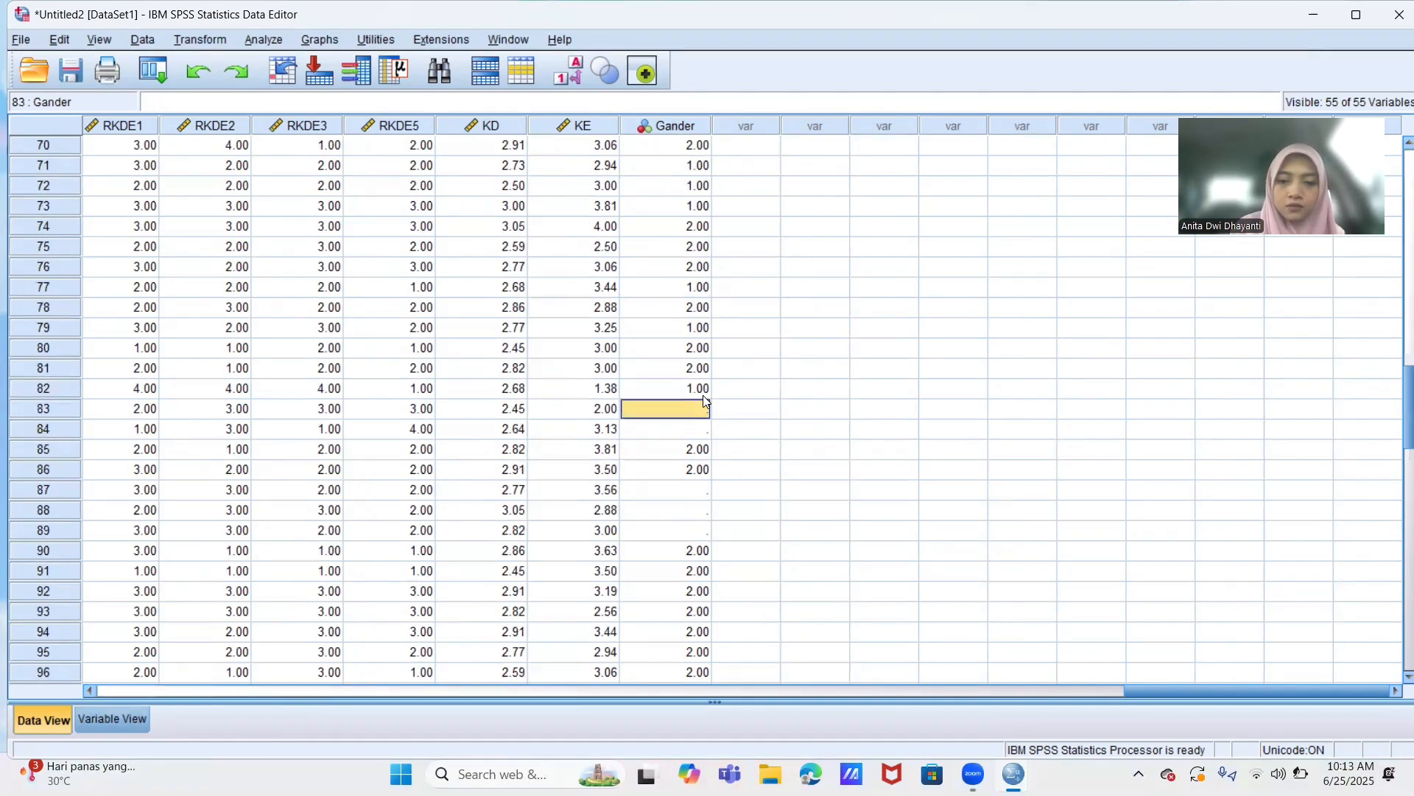
pyautogui.write('1')
pyautogui.press('Return')
pyautogui.write('1')
pyautogui.press('Down')
# - Enter 1 as the Gander value for the missing cases 87 and 88
pyautogui.press('Down')
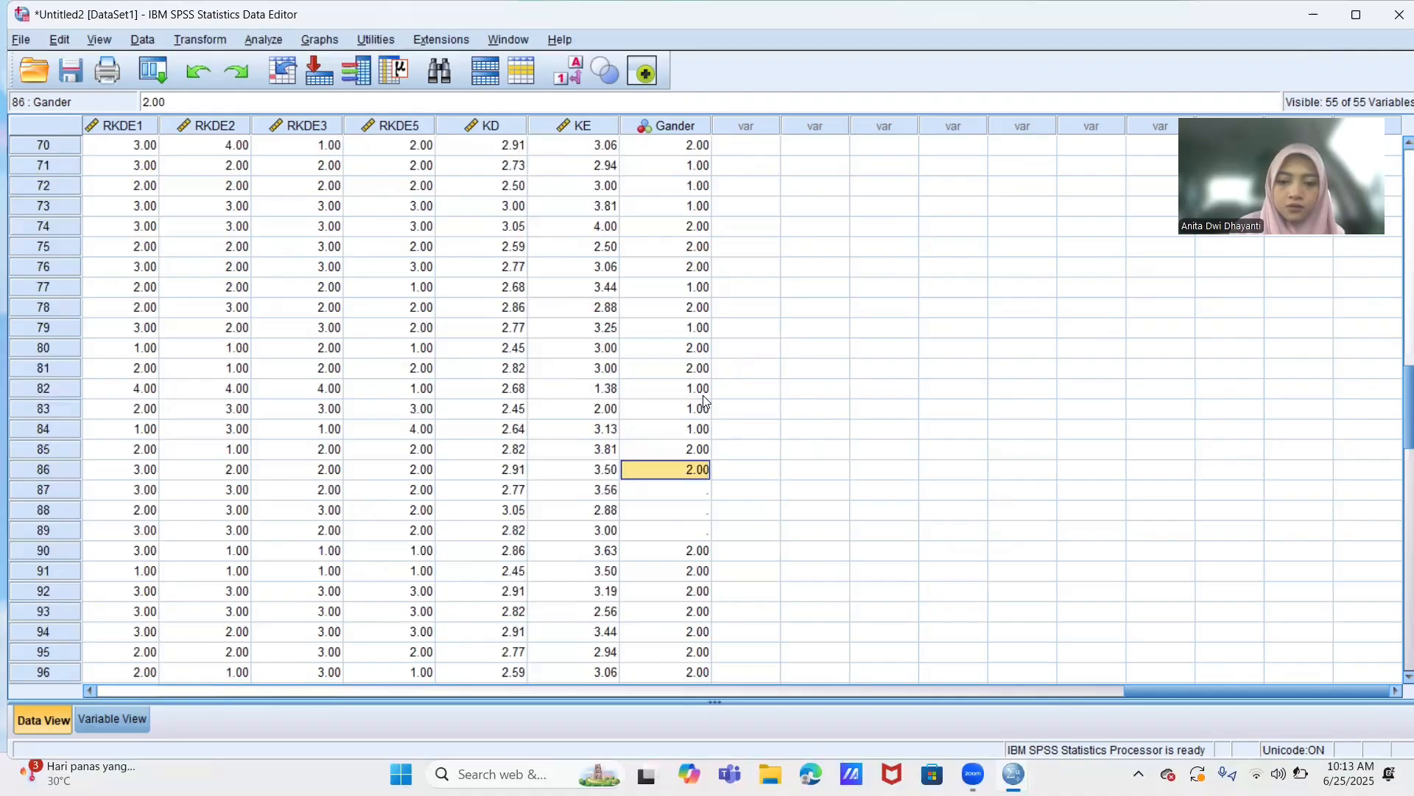
pyautogui.press('Down')
pyautogui.write('1')
pyautogui.press('Return')
pyautogui.write('1')
pyautogui.press('Return')
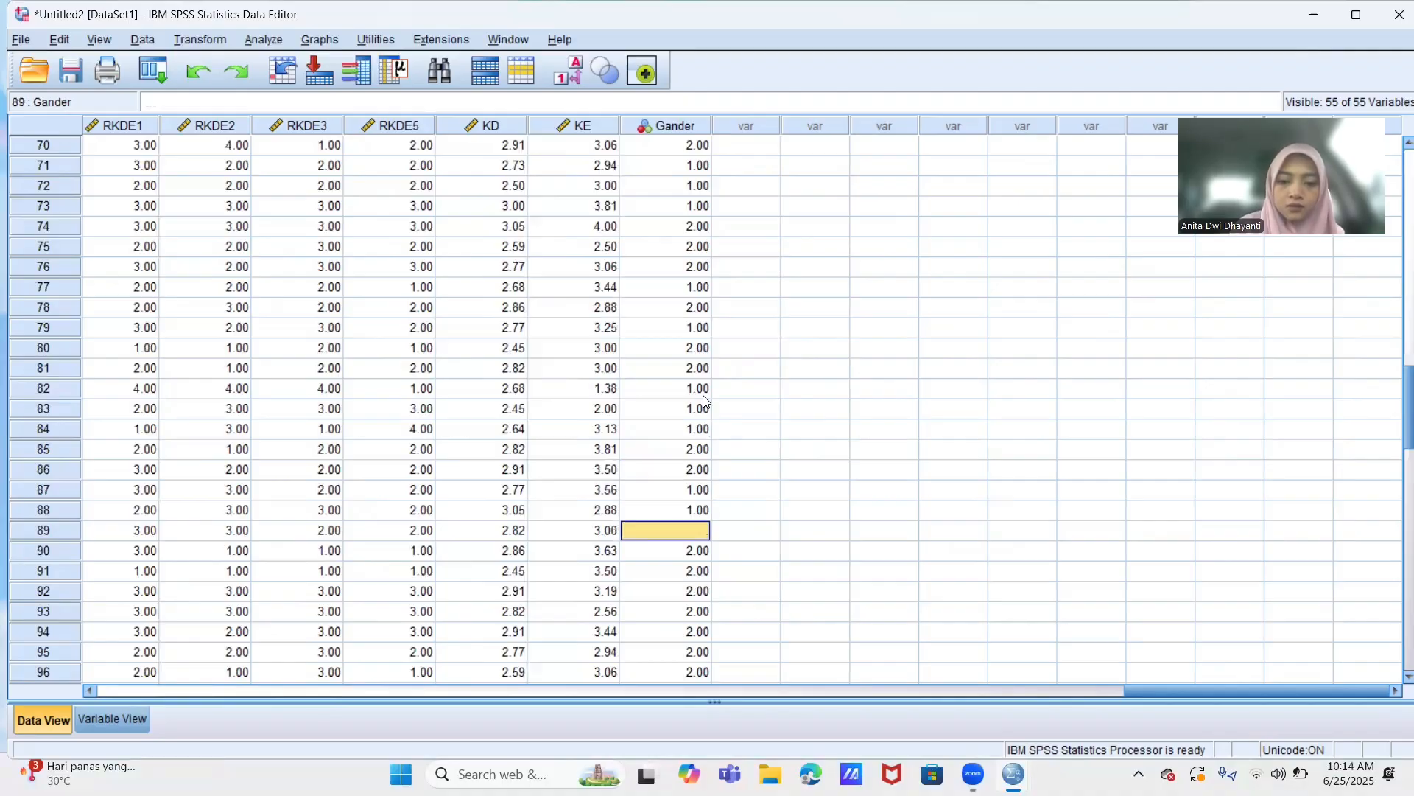
# - Enter 1 as the Gander value for the missing cases 89 and 97 to 100
pyautogui.scroll(-7, 703, 395)
pyautogui.click(689, 275)
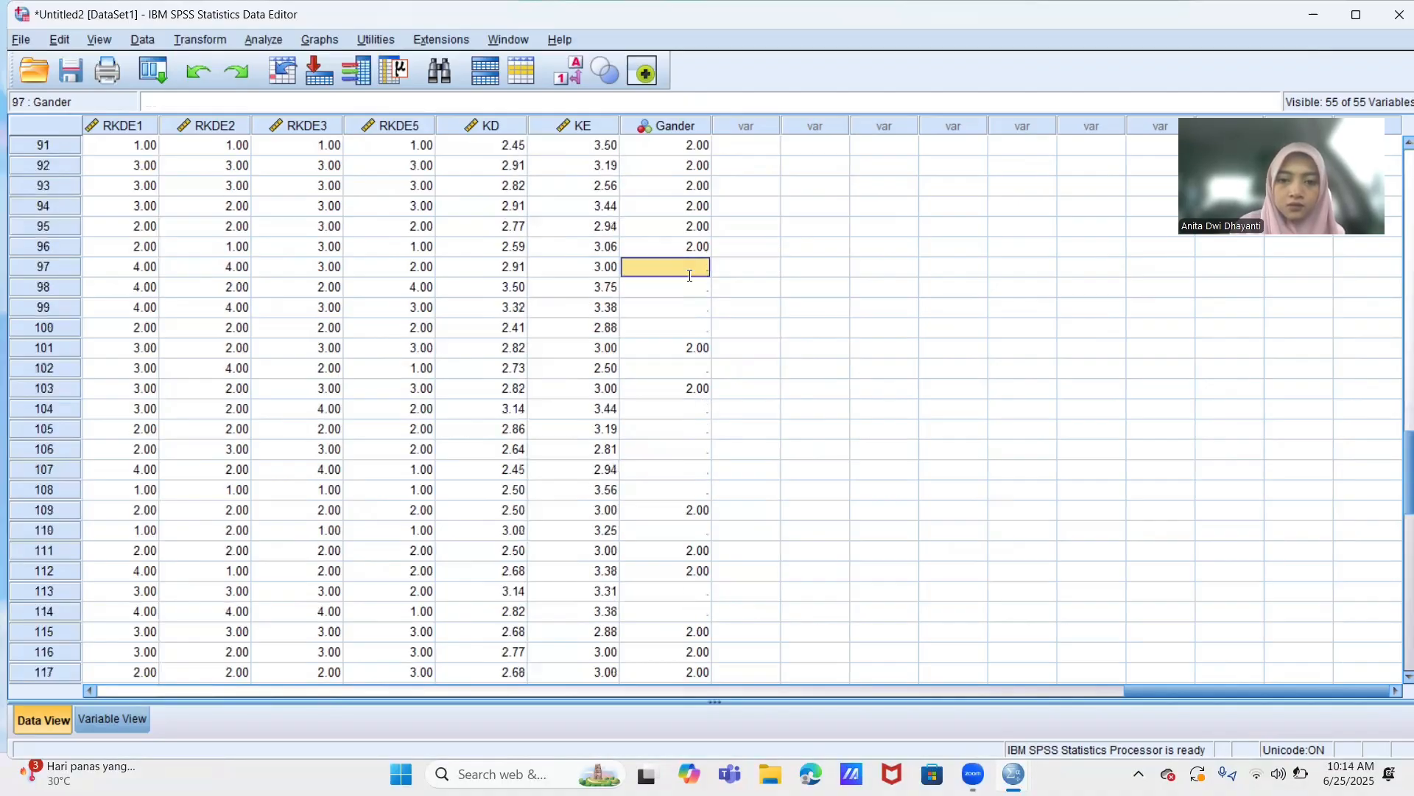
pyautogui.write('1')
pyautogui.press('Return')
pyautogui.write('1')
pyautogui.press('Return')
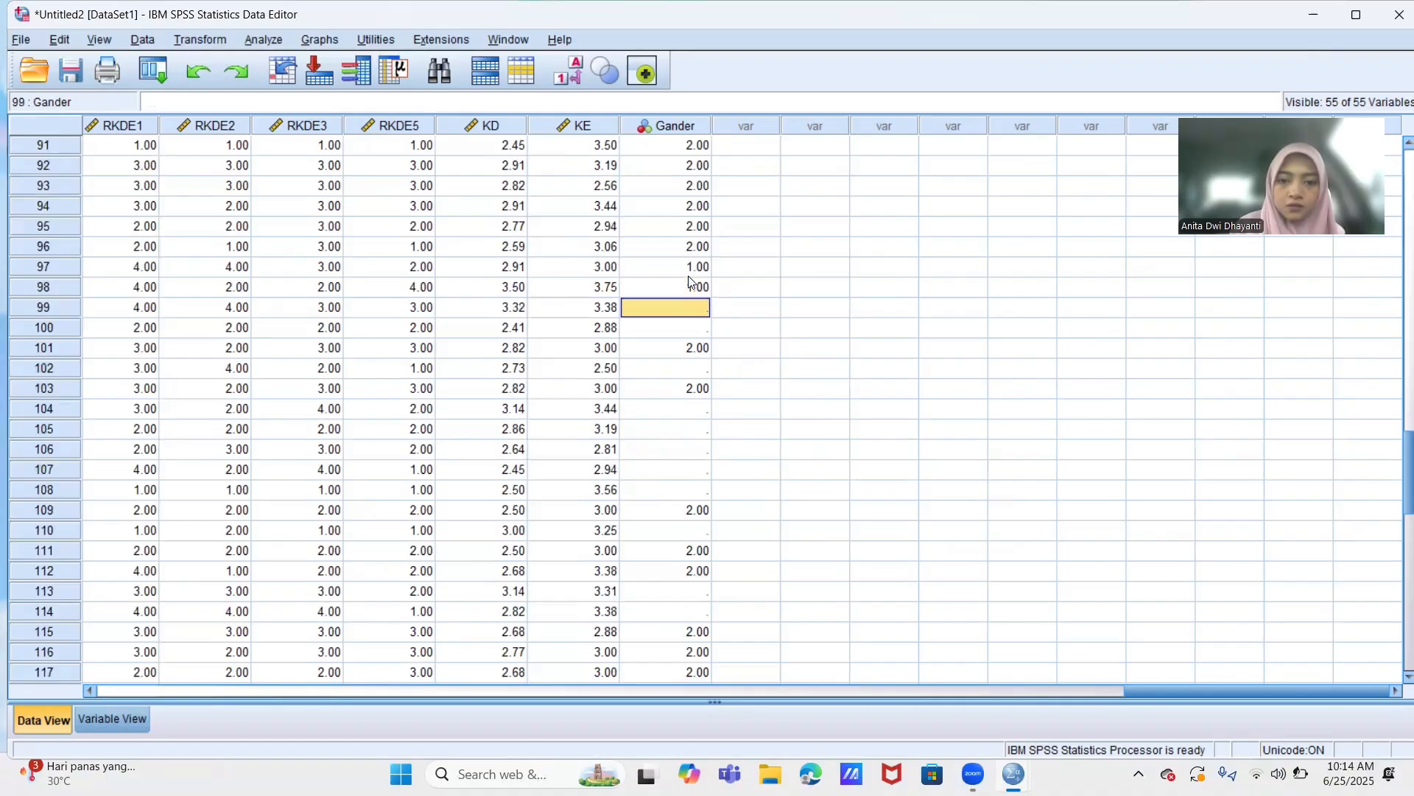
pyautogui.write('1')
pyautogui.press('Return')
pyautogui.write('1')
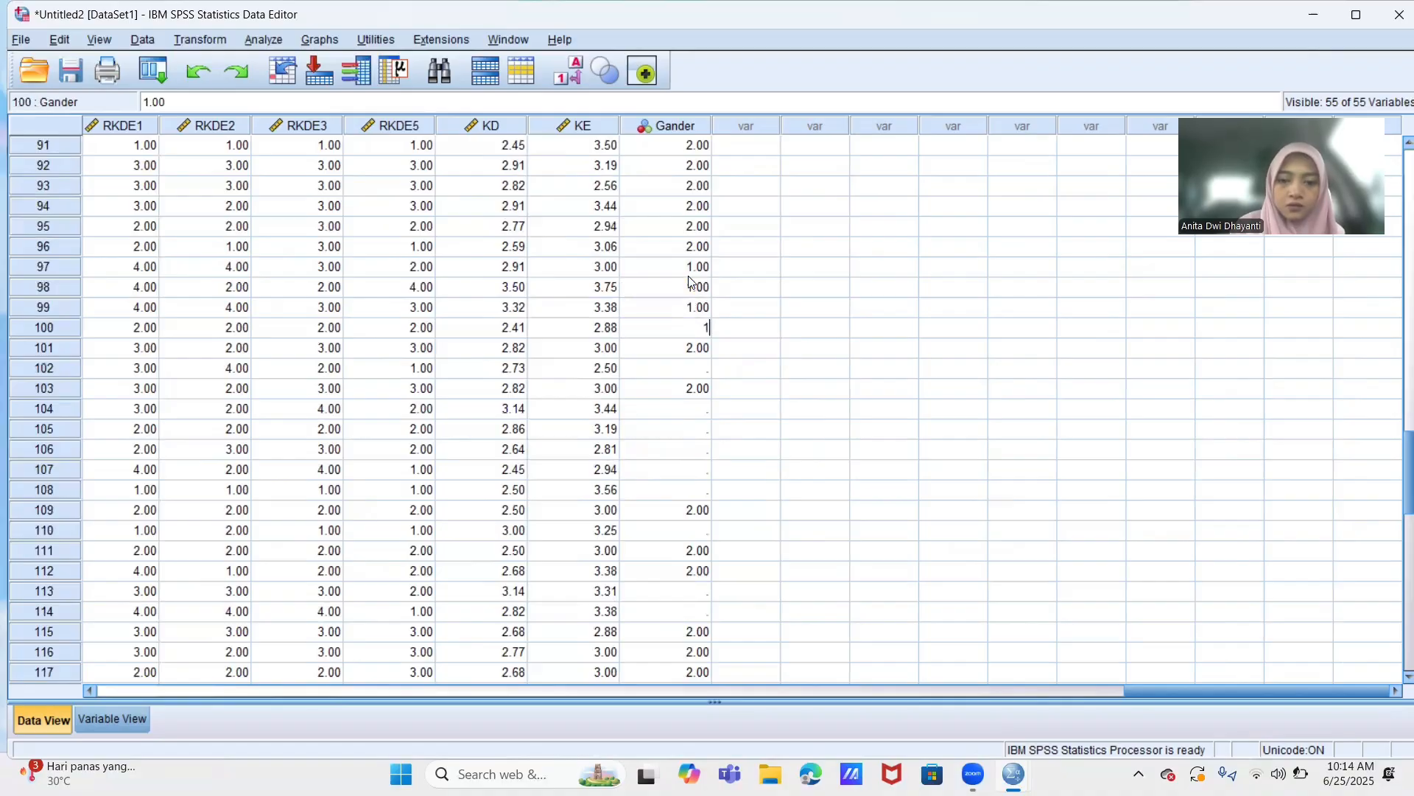
pyautogui.press('Return')
# - Enter 1 as the Gander value for the missing cases 102 and 104 to 108
pyautogui.press('Return')
pyautogui.write('1')
pyautogui.press('Return')
pyautogui.press('Return')
pyautogui.write('1')
pyautogui.press('Return')
pyautogui.write('1')
pyautogui.press('Return')
pyautogui.write('1')
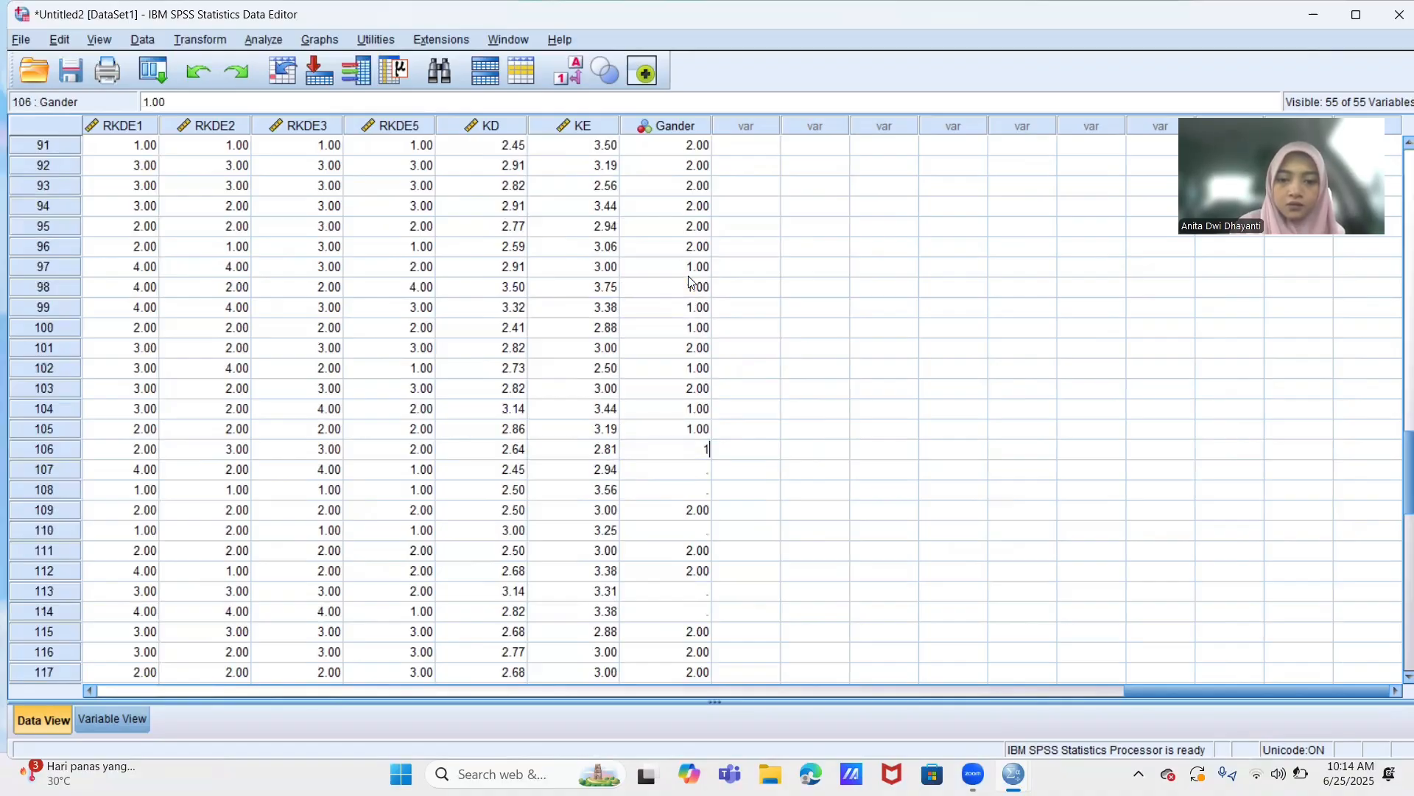
pyautogui.press('Return')
pyautogui.write('1')
pyautogui.press('Return')
pyautogui.write('1')
pyautogui.press('Return')
# - Enter 1 as the Gander value for the missing cases 110, 113 and 114
pyautogui.press('Return')
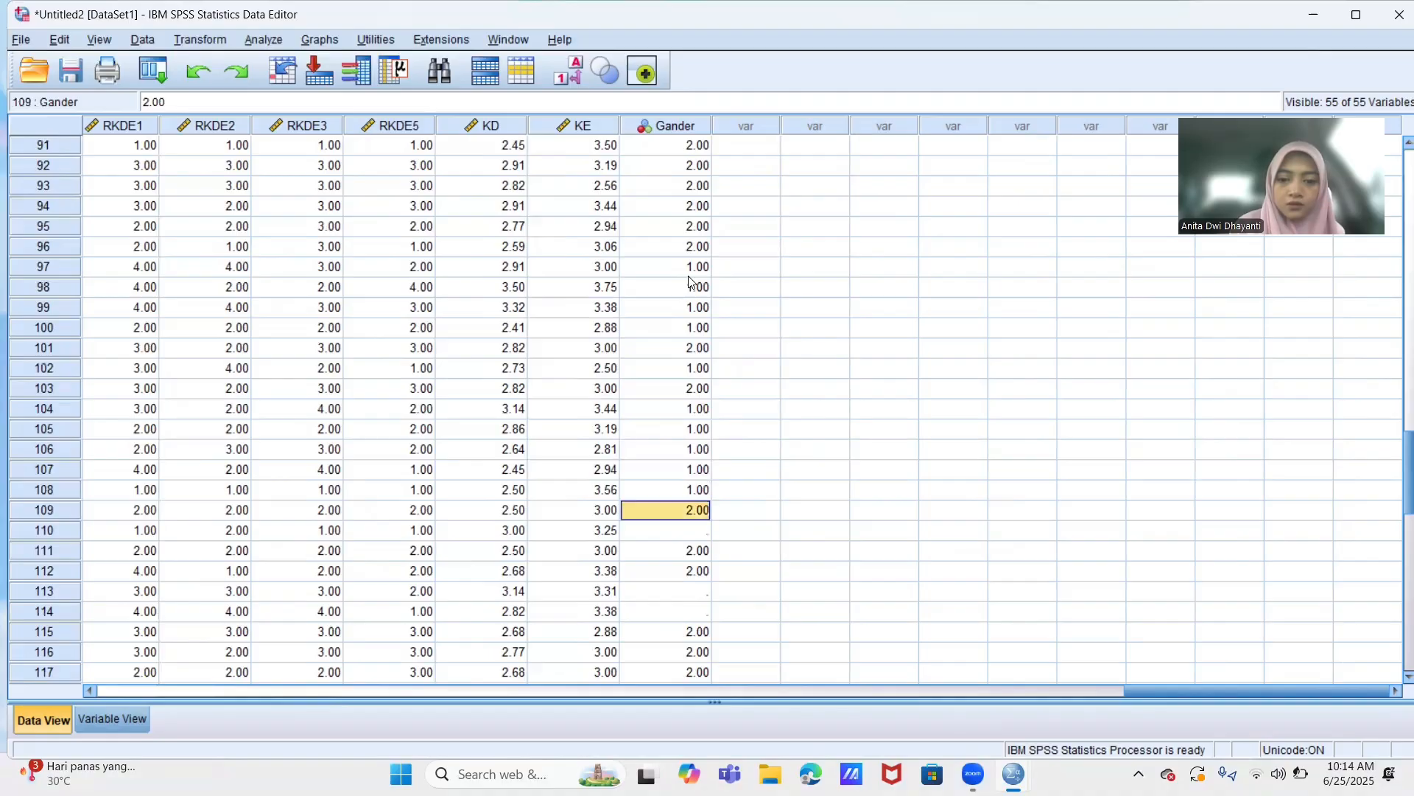
pyautogui.write('1')
pyautogui.press('Return')
pyautogui.press('Return')
pyautogui.press('Return')
pyautogui.write('1')
pyautogui.press('Return')
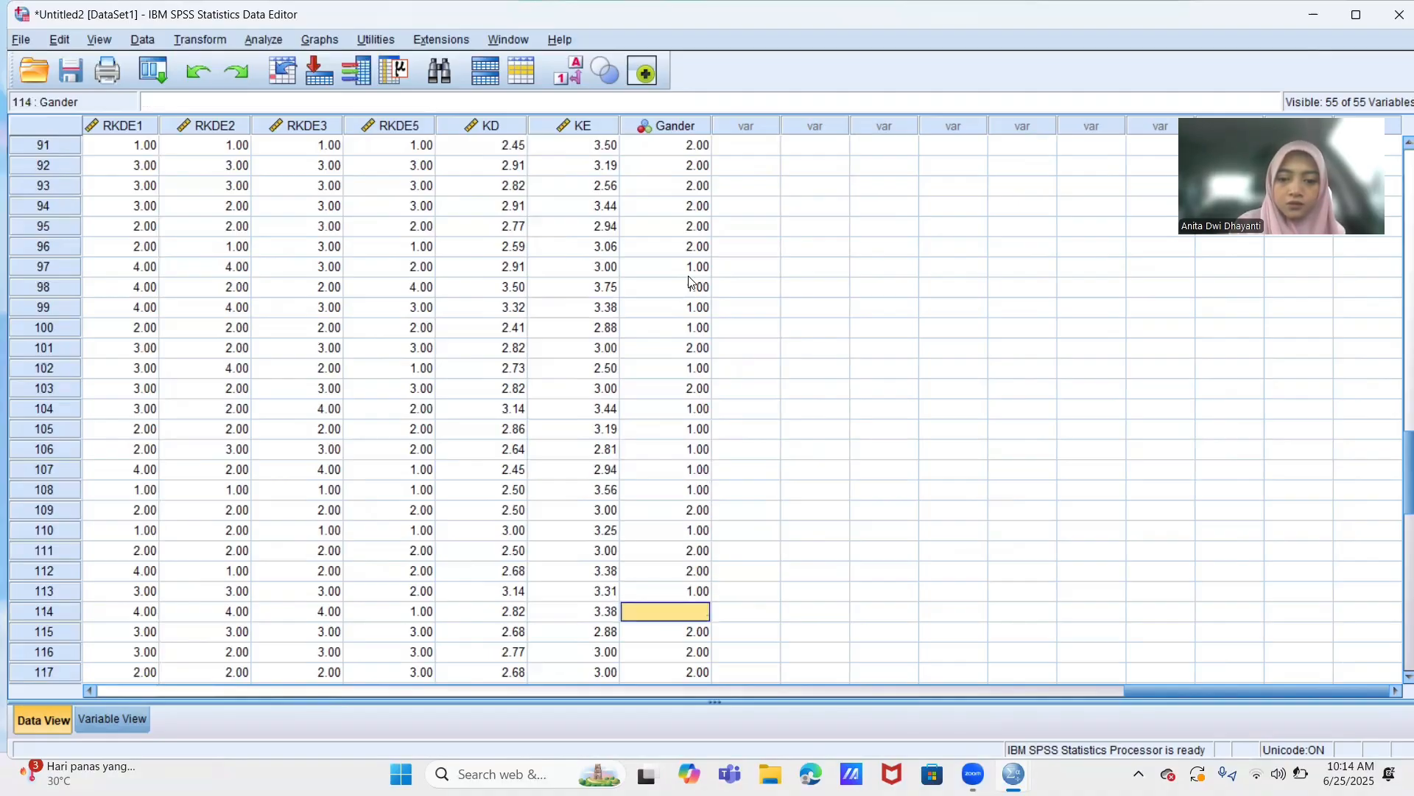
pyautogui.write('1')
# - Enter 1 as the Gander value for the missing cases 118, 120 and 127
pyautogui.scroll(-5, 689, 282)
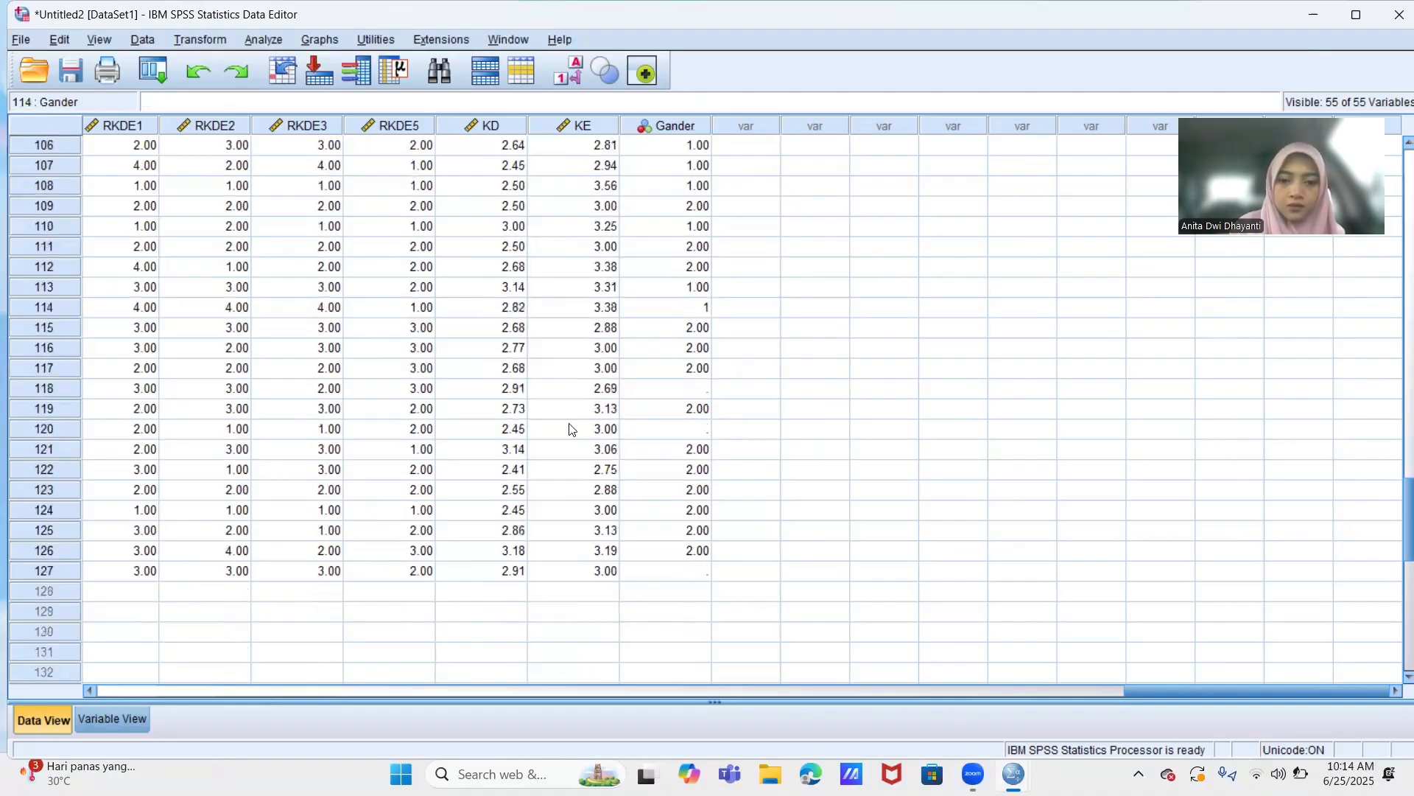
pyautogui.click(681, 388)
pyautogui.write('1')
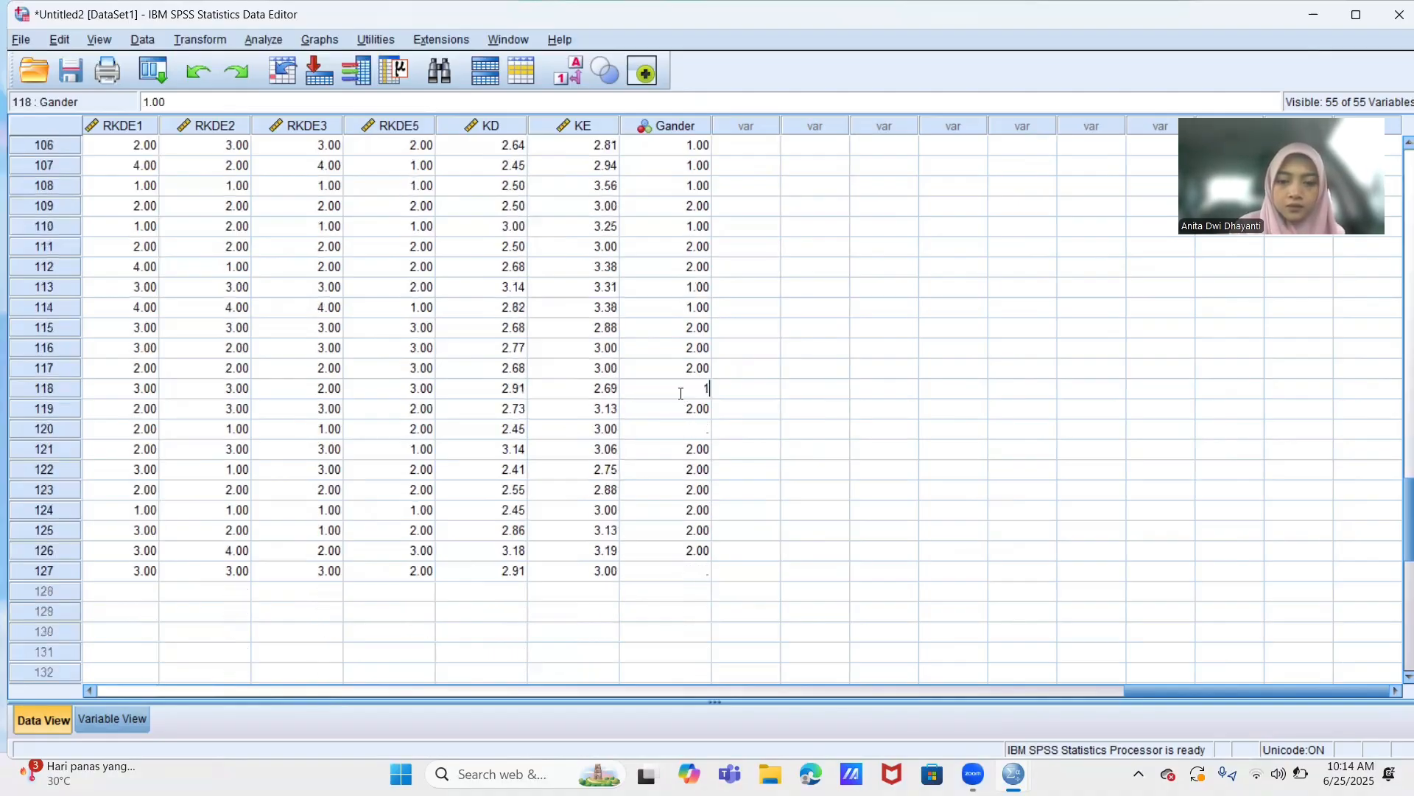
pyautogui.click(691, 433)
pyautogui.write('1')
pyautogui.click(689, 573)
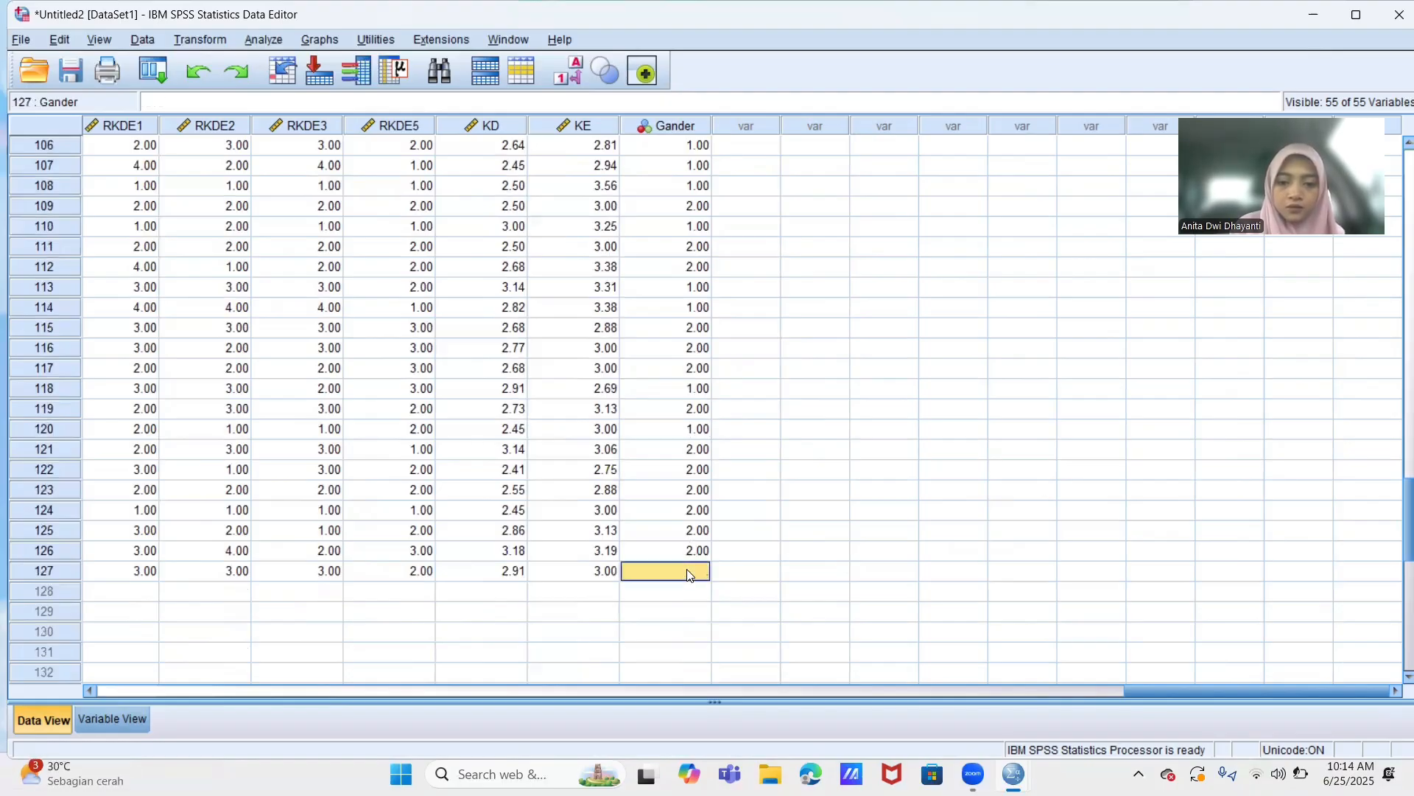
pyautogui.write('1')
pyautogui.click(669, 508)
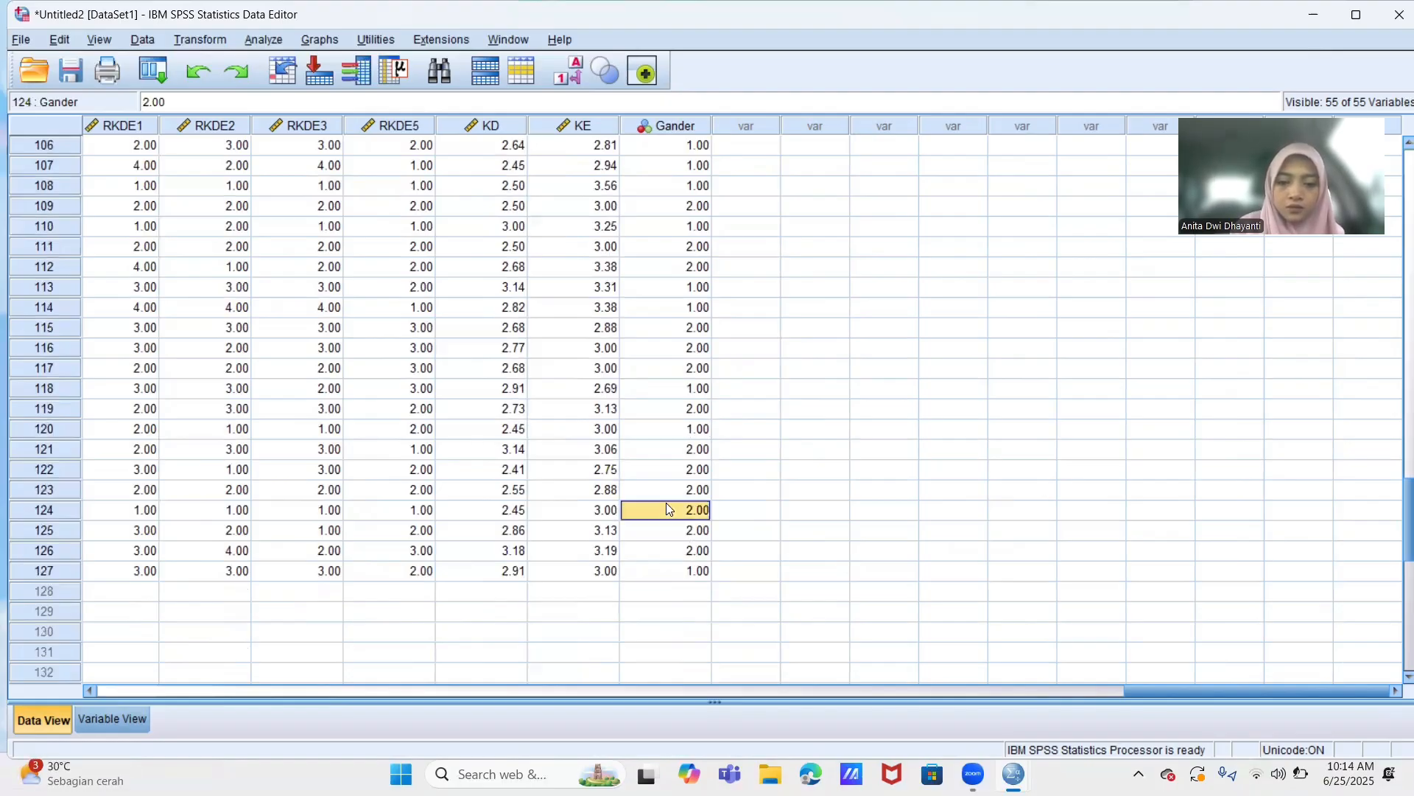
# - Check the Gander column for remaining missing values from the last cases back up to case 1
pyautogui.scroll(9, 669, 508)
pyautogui.scroll(3, 669, 508)
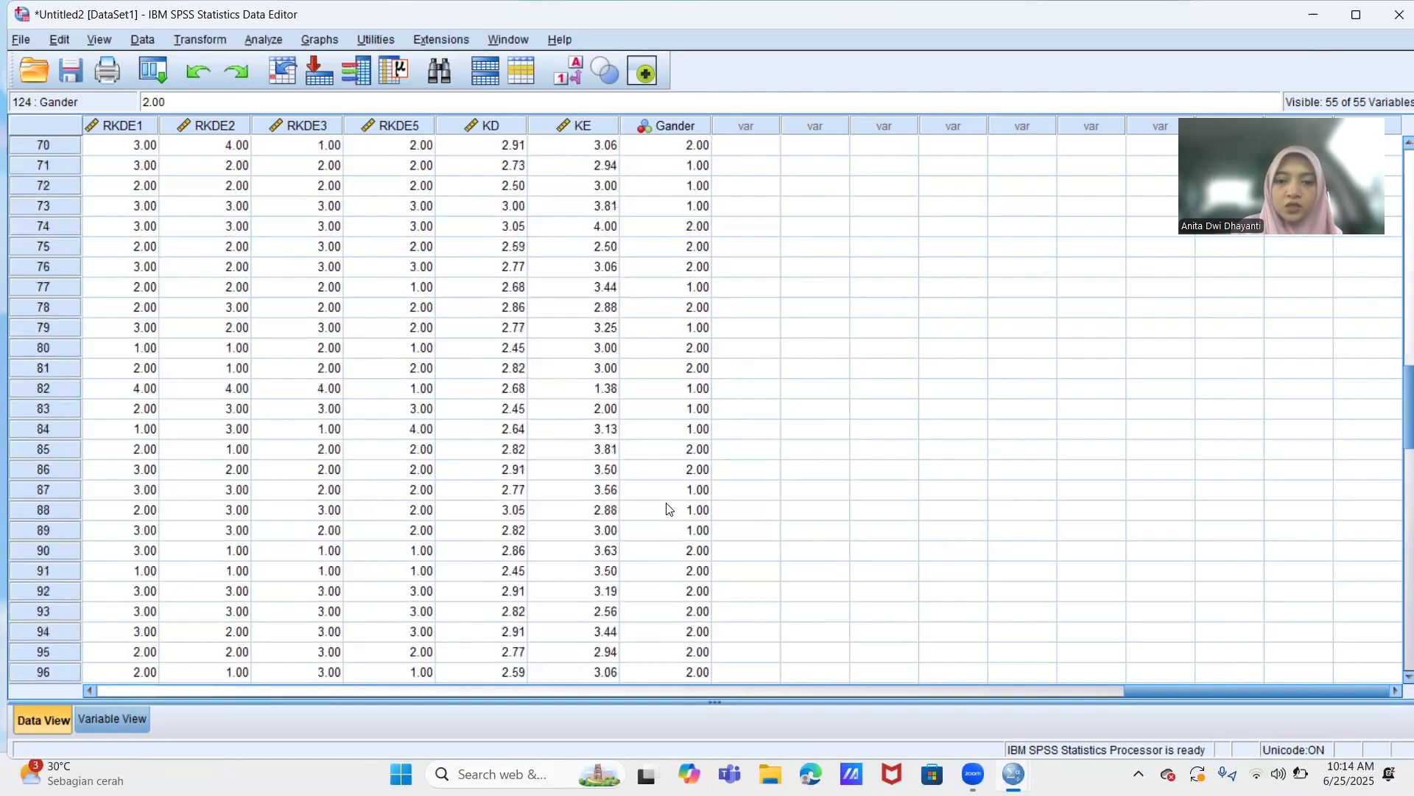
pyautogui.scroll(9, 668, 508)
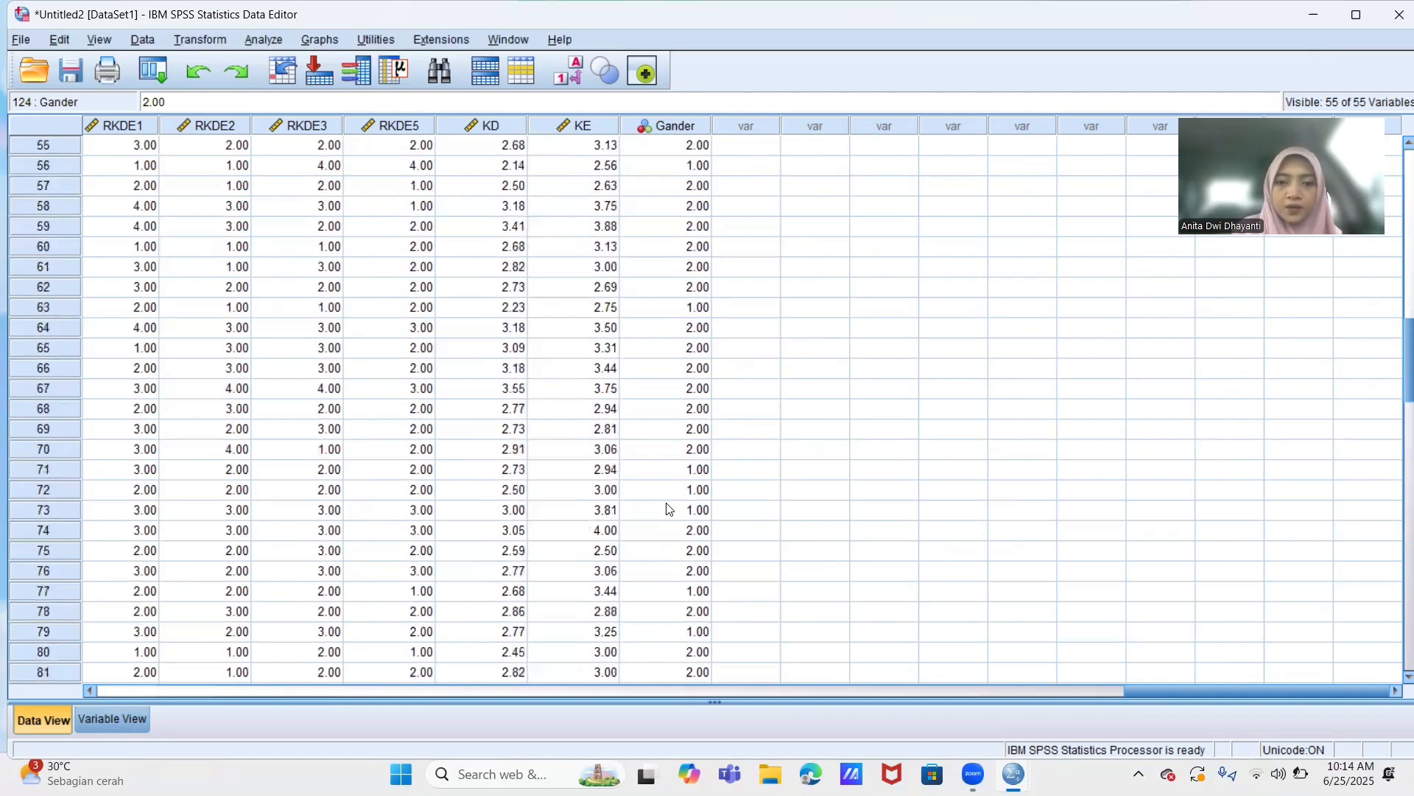
pyautogui.scroll(5, 669, 509)
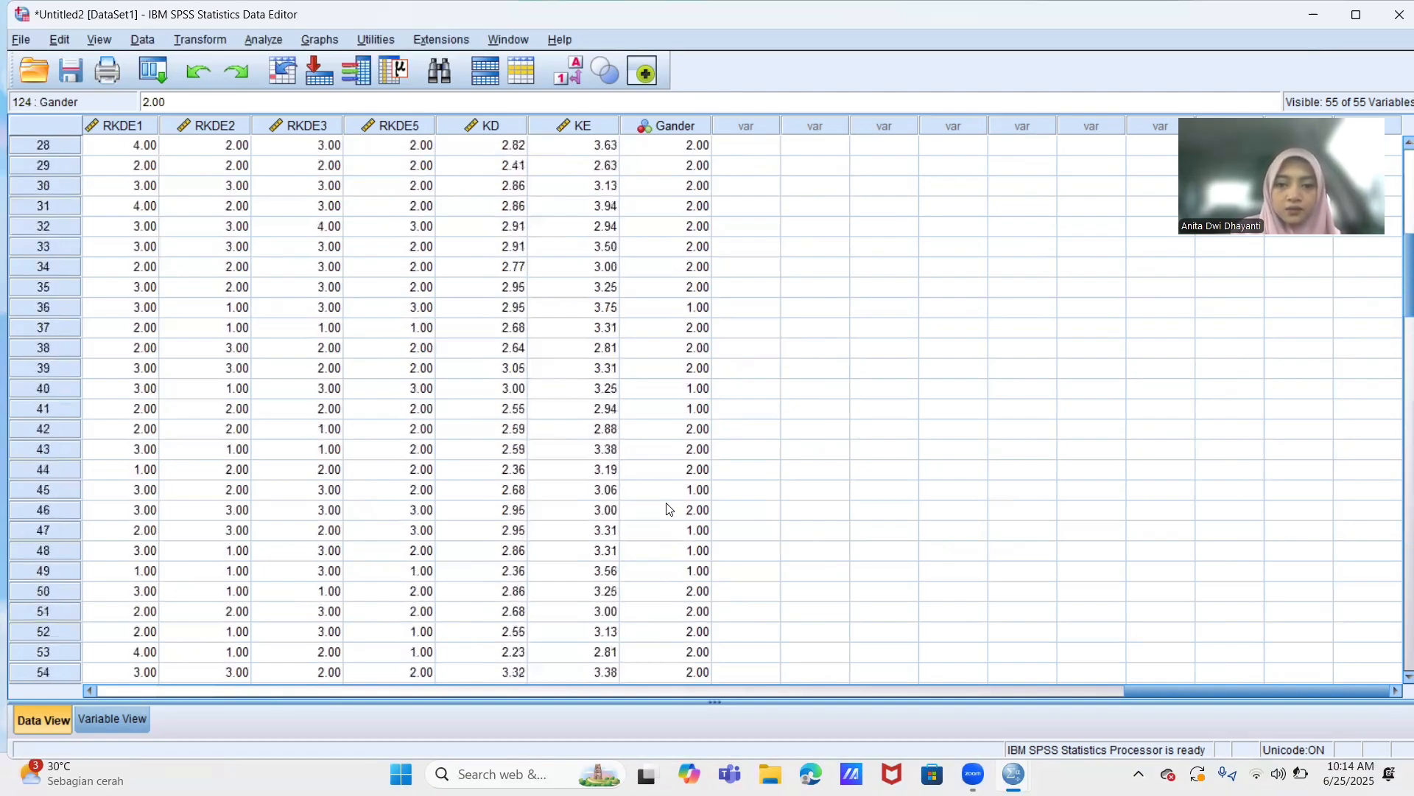
pyautogui.scroll(9, 669, 509)
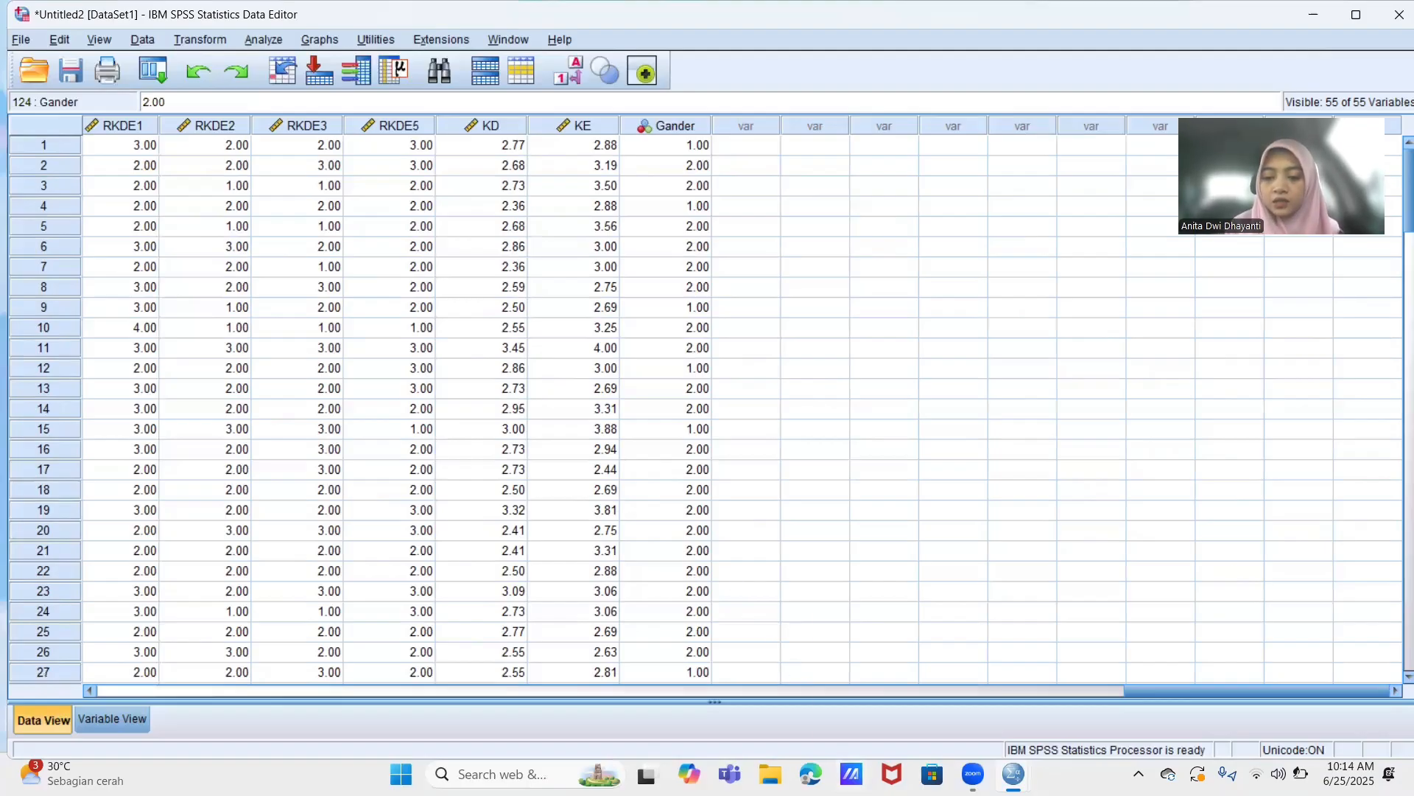
# - Switch to the output viewer and start an independent-samples t test with KE as the test variable
pyautogui.click(913, 679)
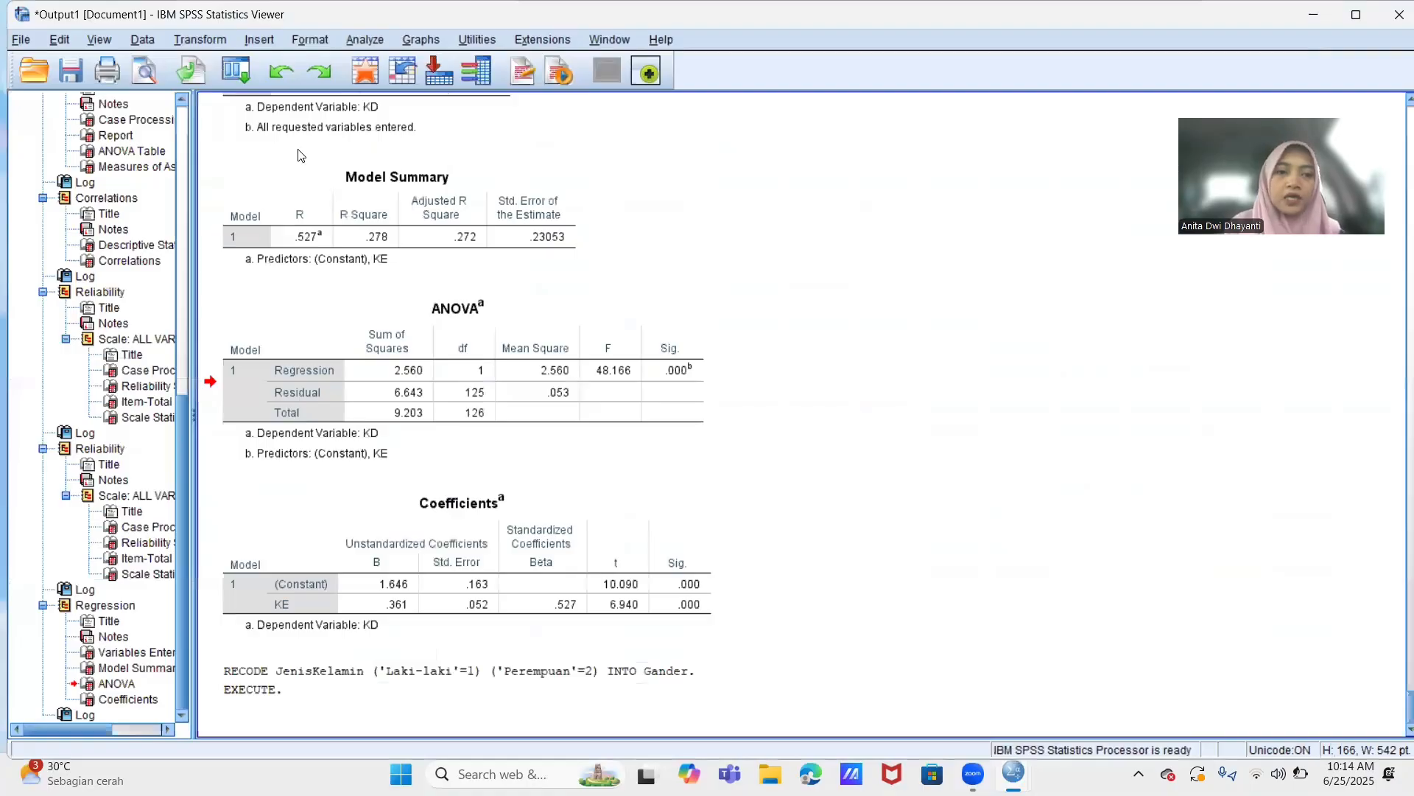
pyautogui.click(364, 39)
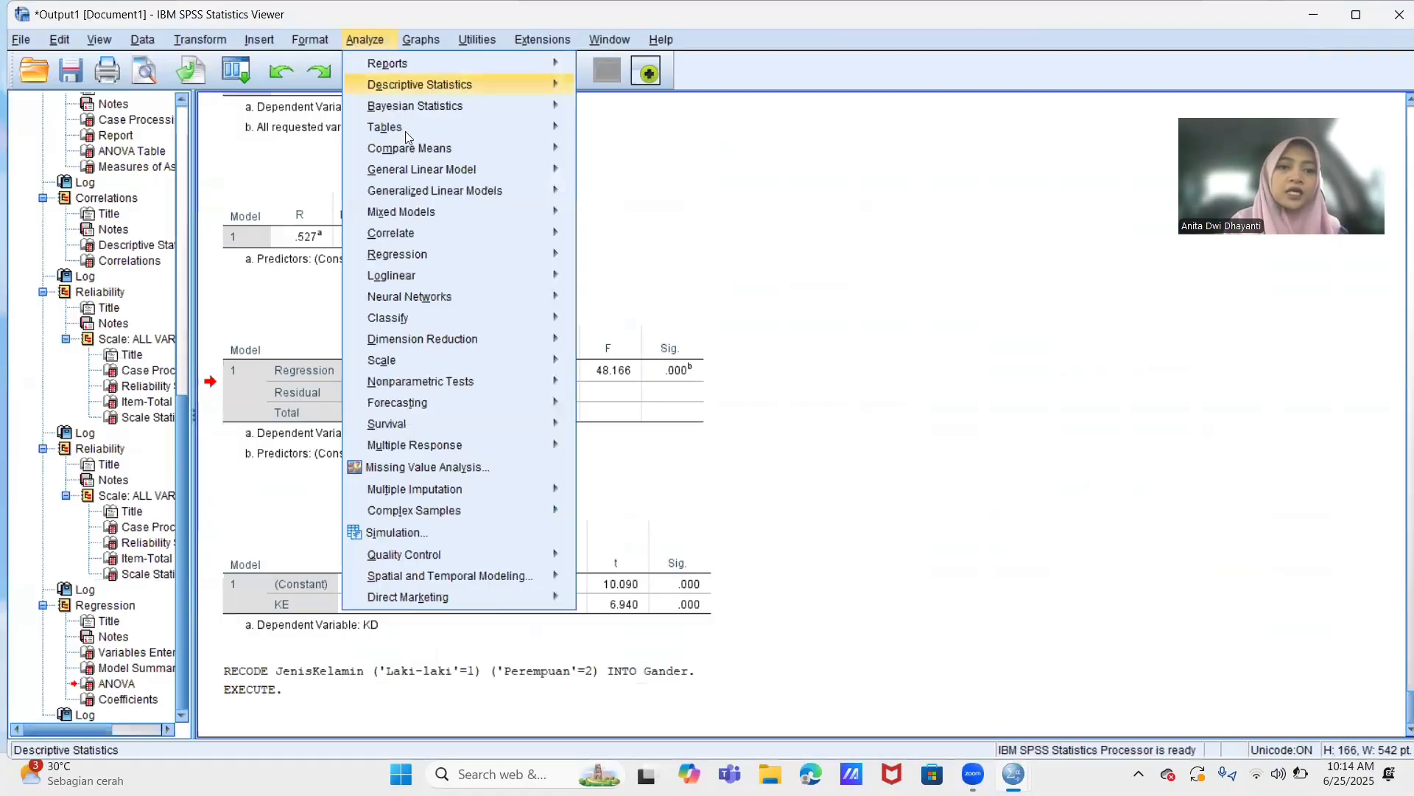
pyautogui.moveTo(415, 150)
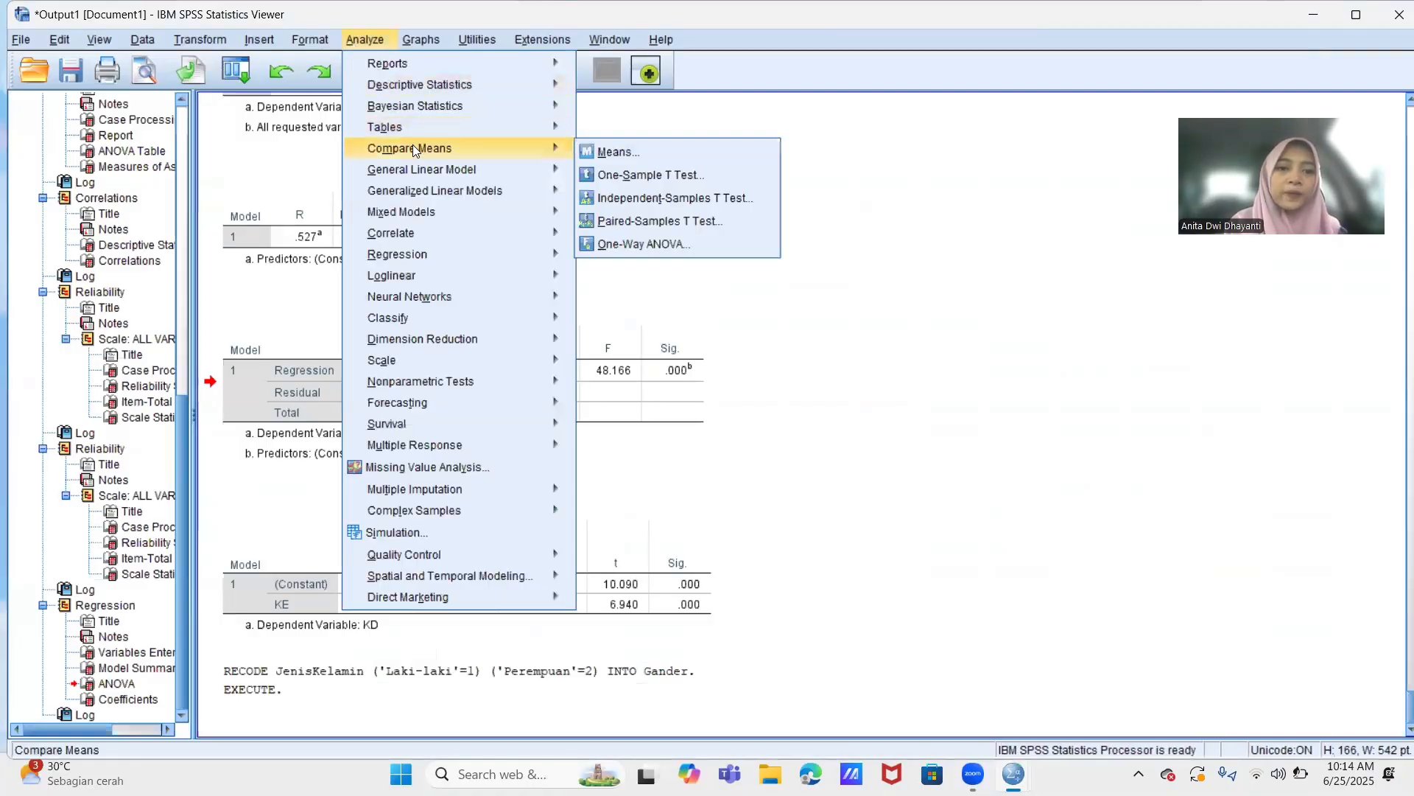
pyautogui.click(638, 198)
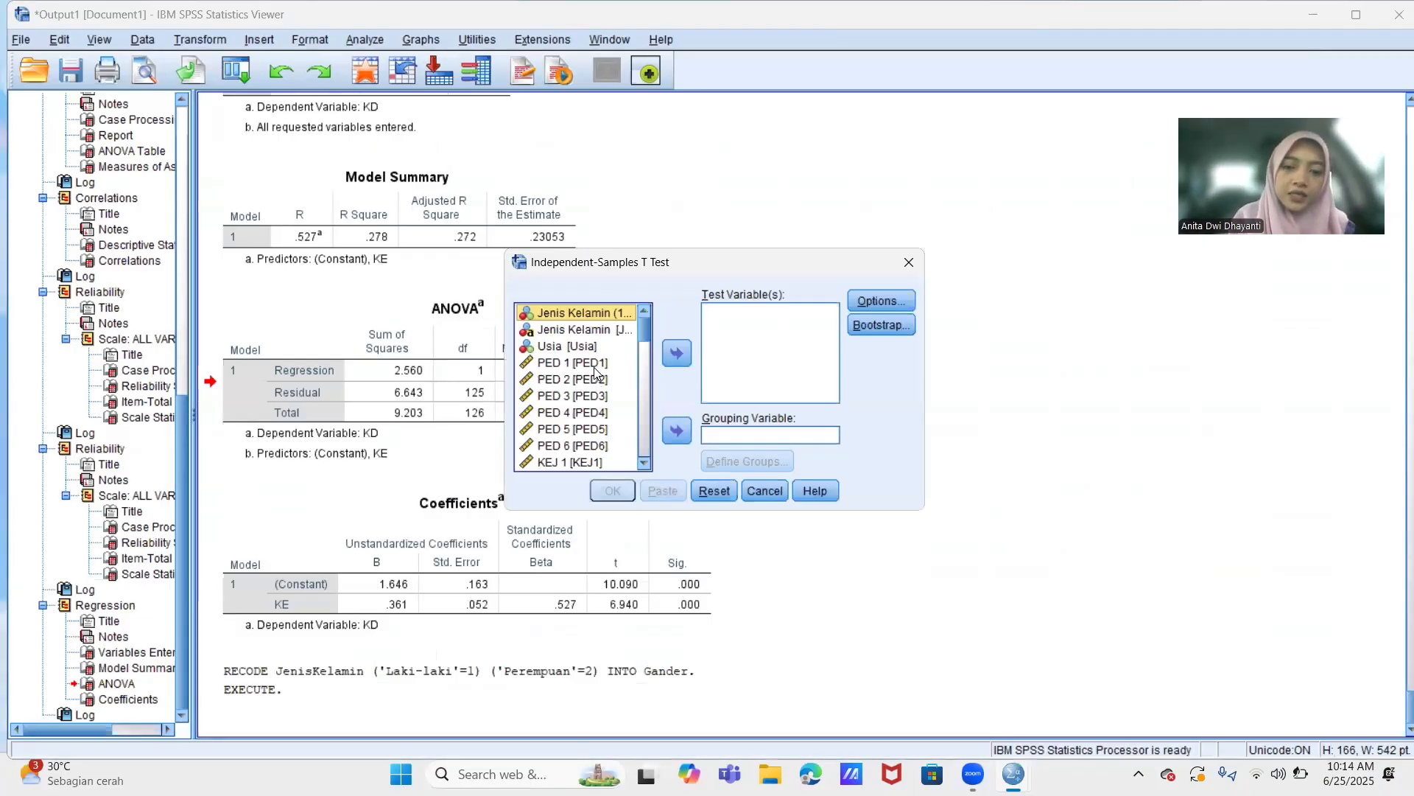
pyautogui.scroll(-10, 595, 369)
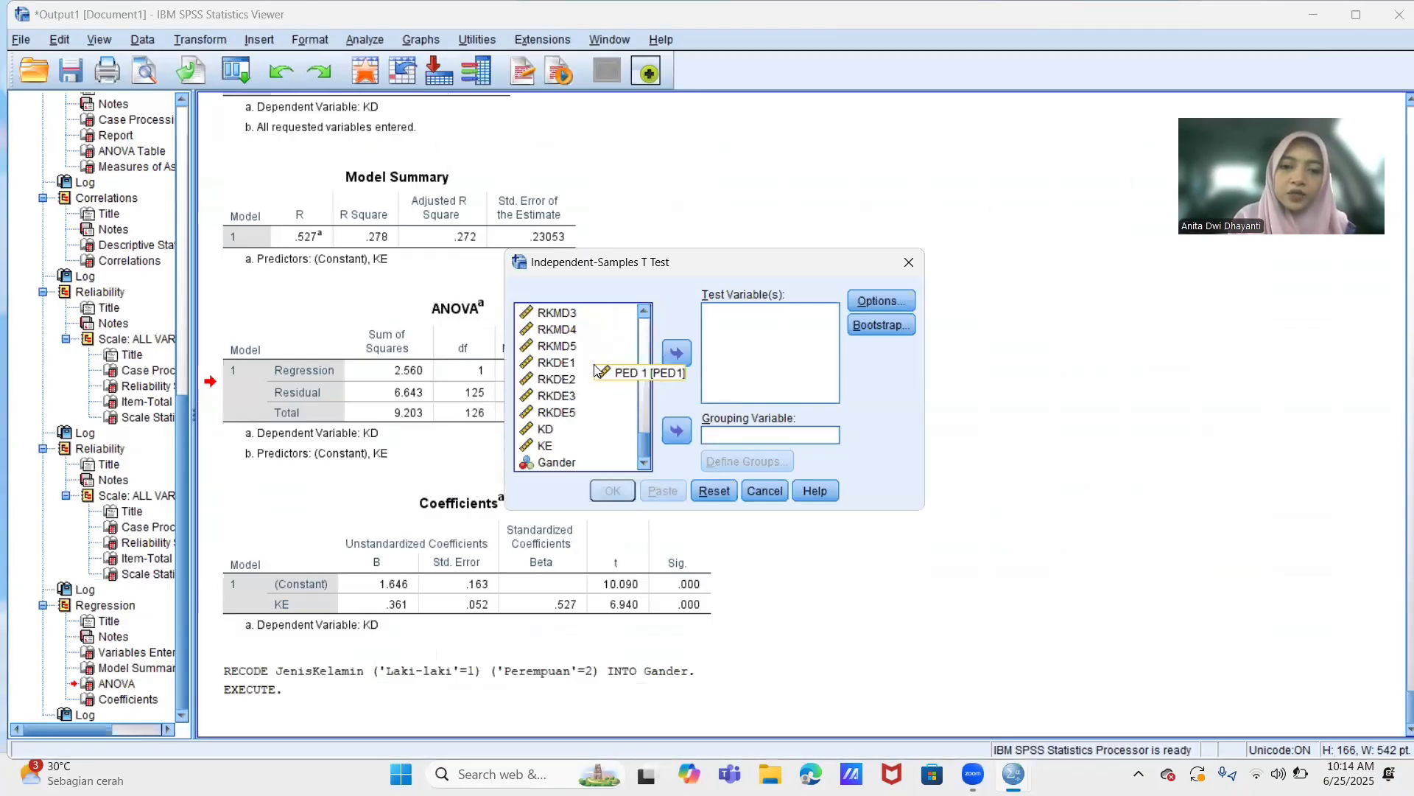
pyautogui.click(580, 446)
pyautogui.click(672, 358)
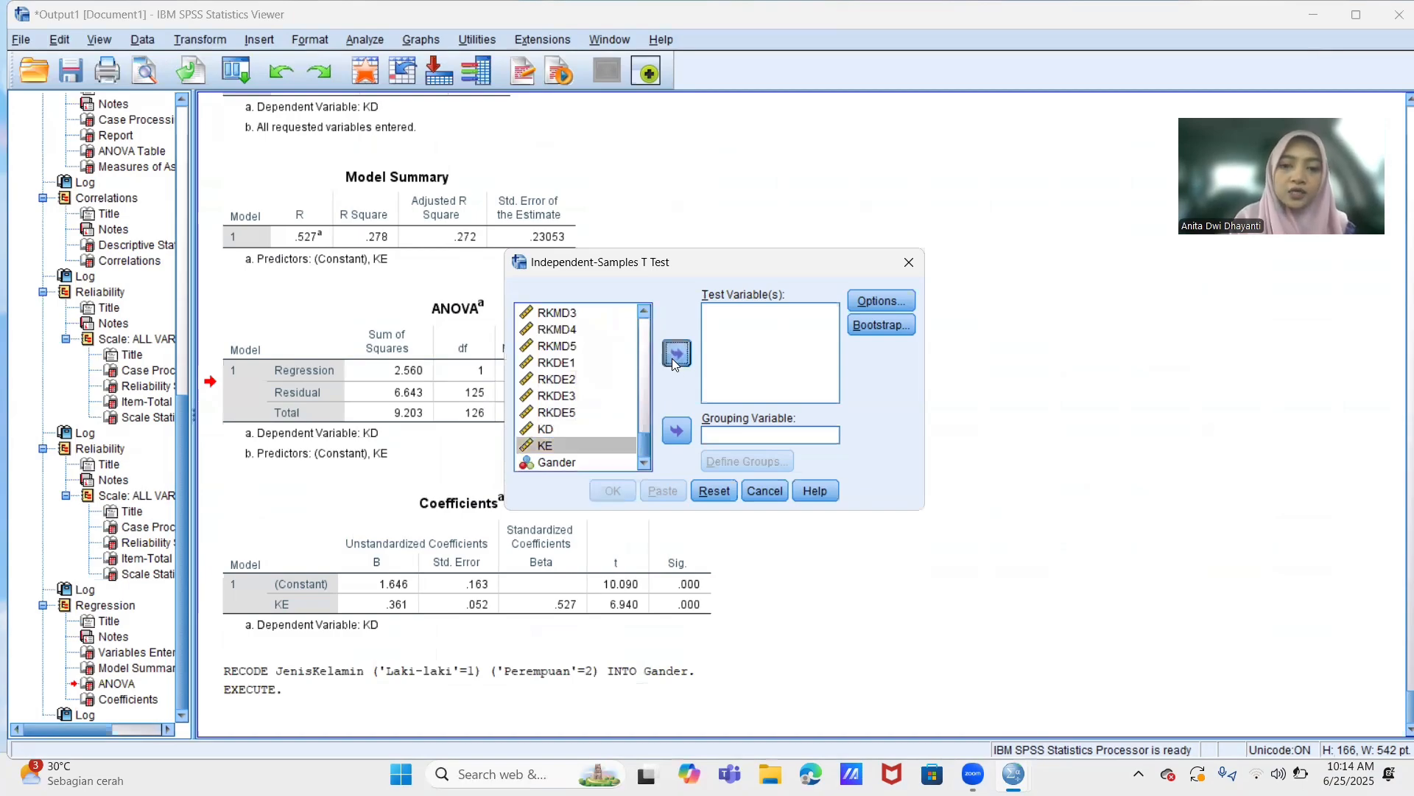
pyautogui.click(887, 302)
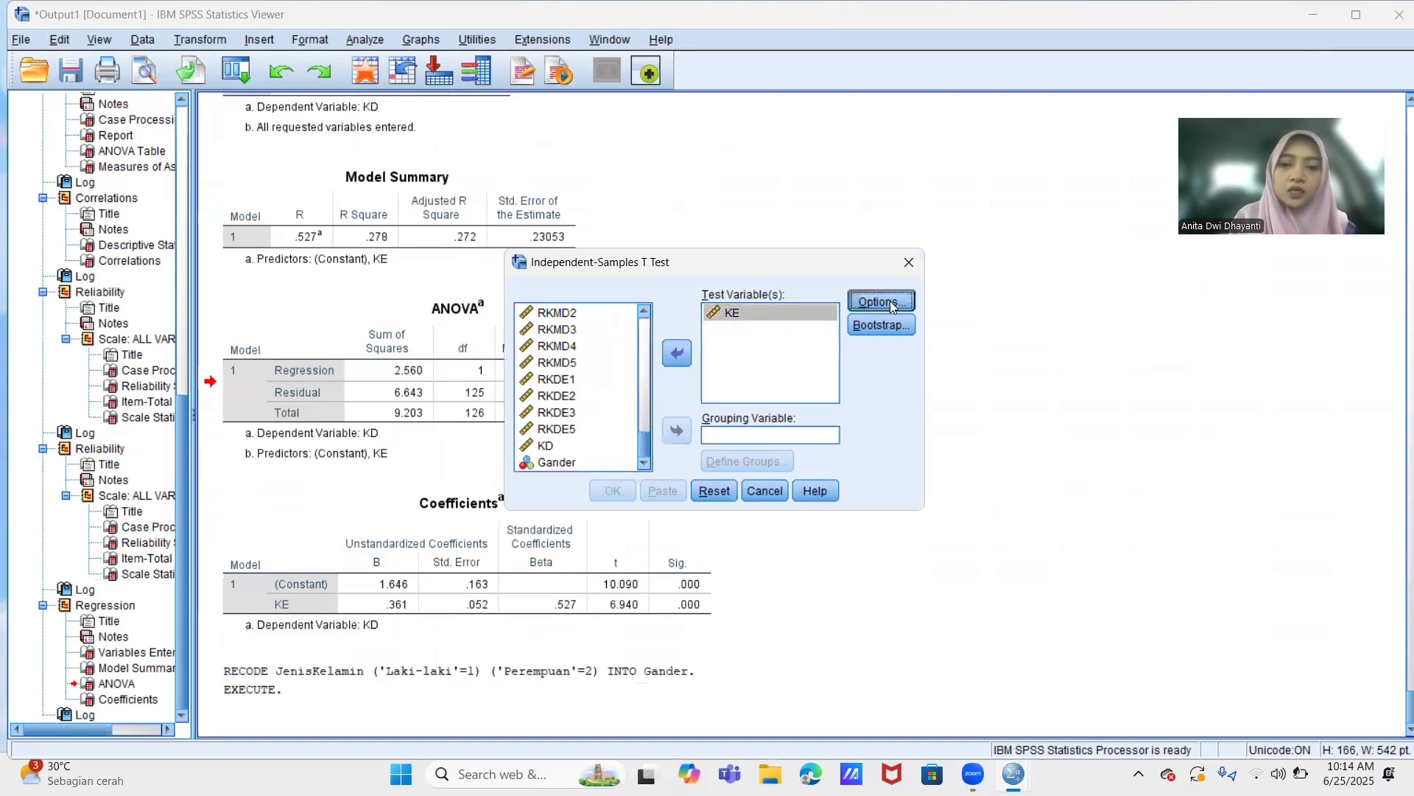
pyautogui.click(824, 313)
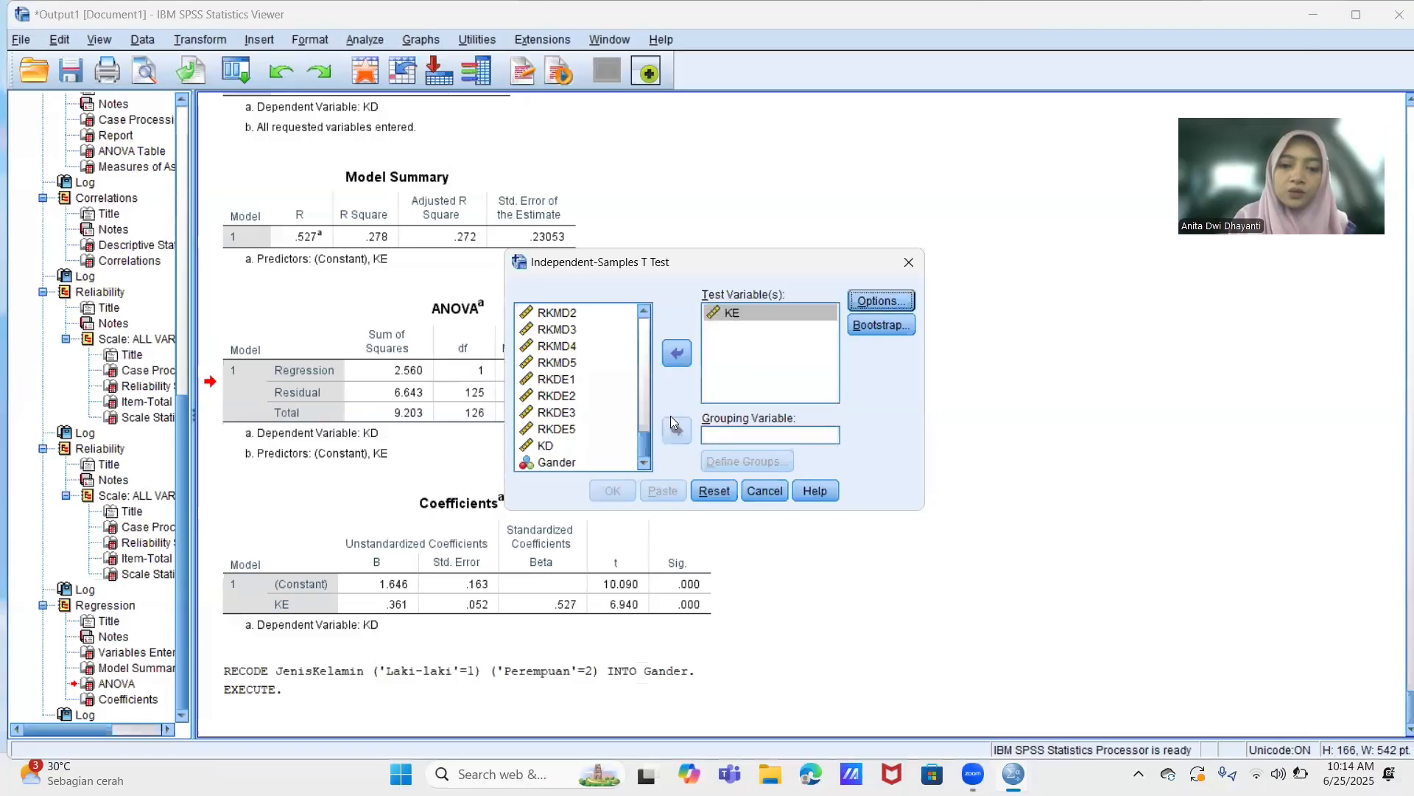
# - Set Gander as the t test's grouping variable with groups 1 and 2, and run the test
pyautogui.click(623, 462)
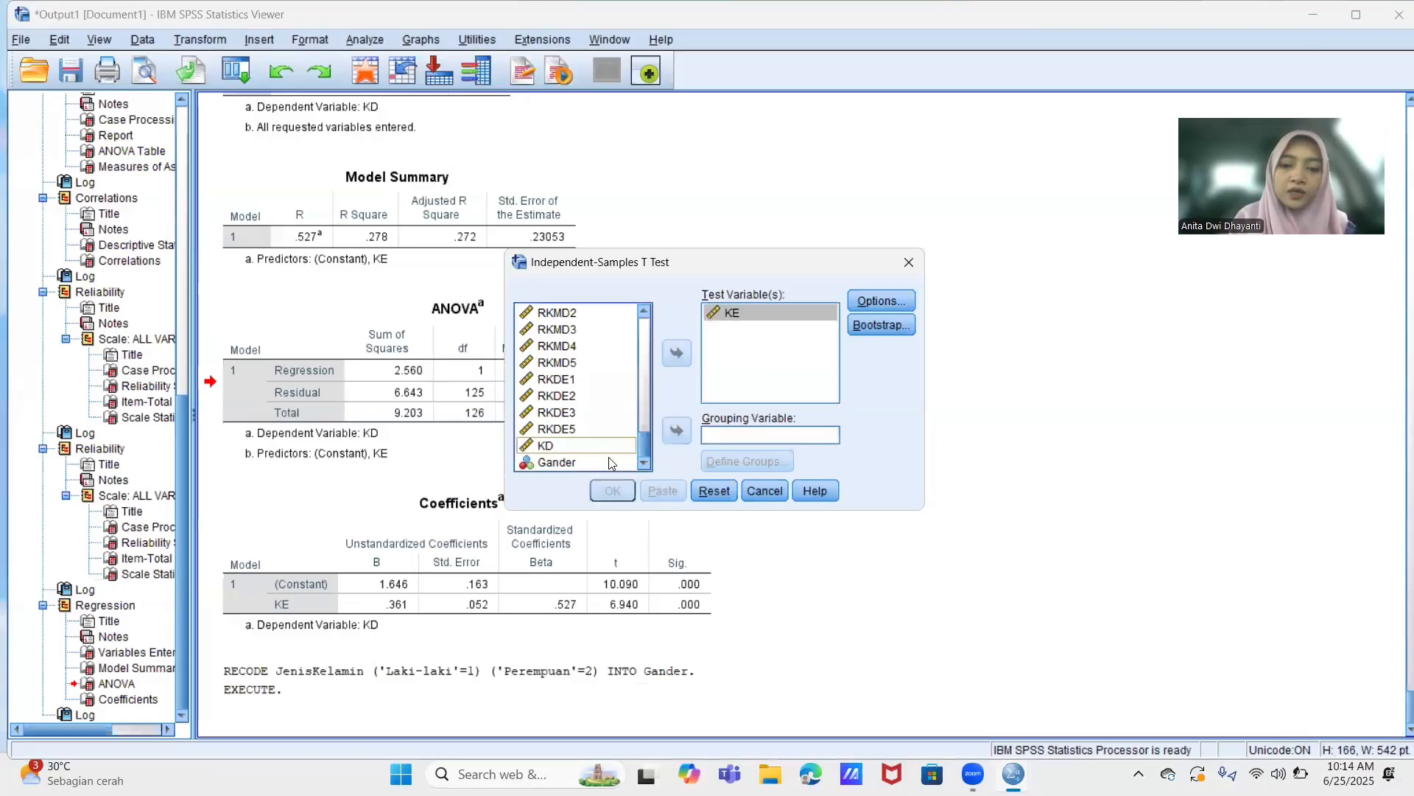
pyautogui.click(668, 435)
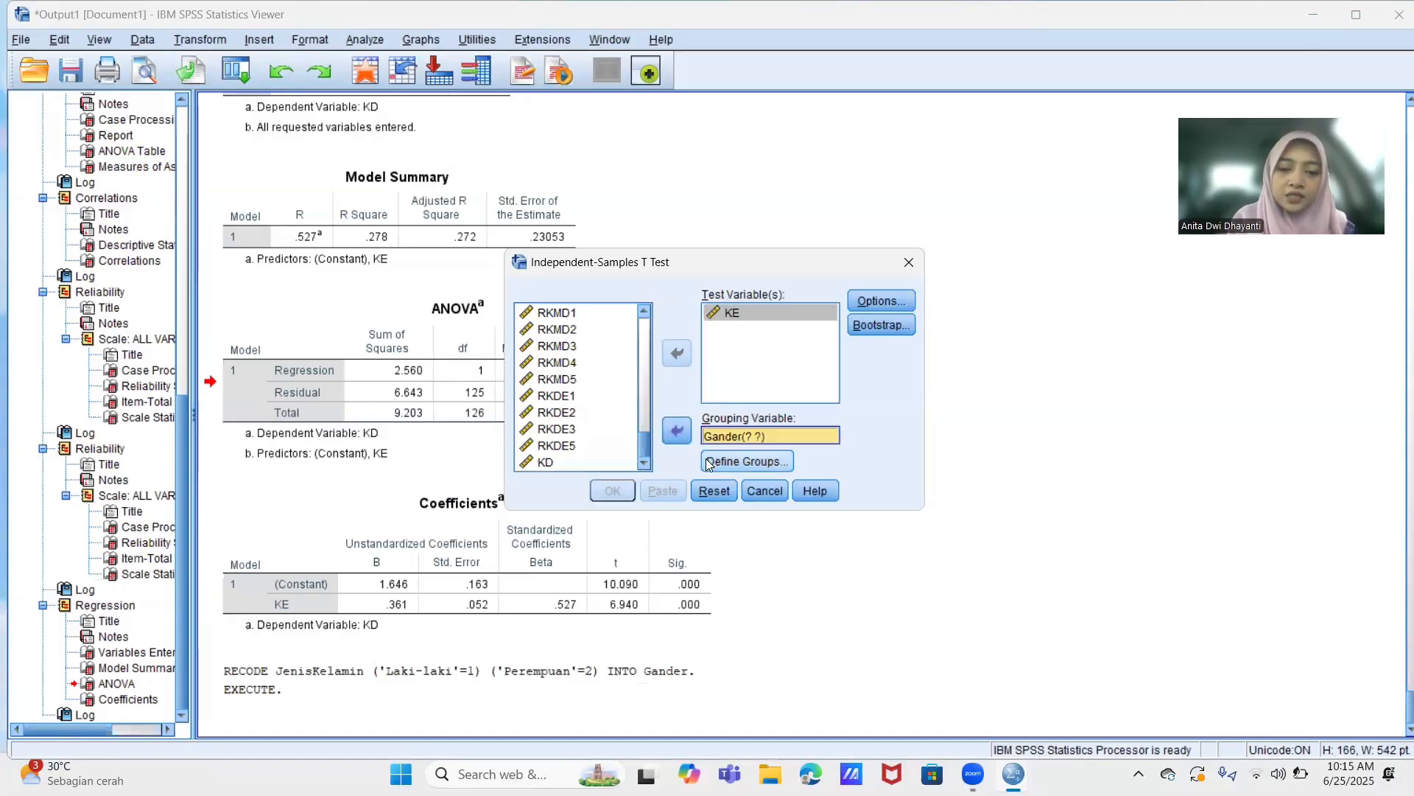
pyautogui.click(746, 461)
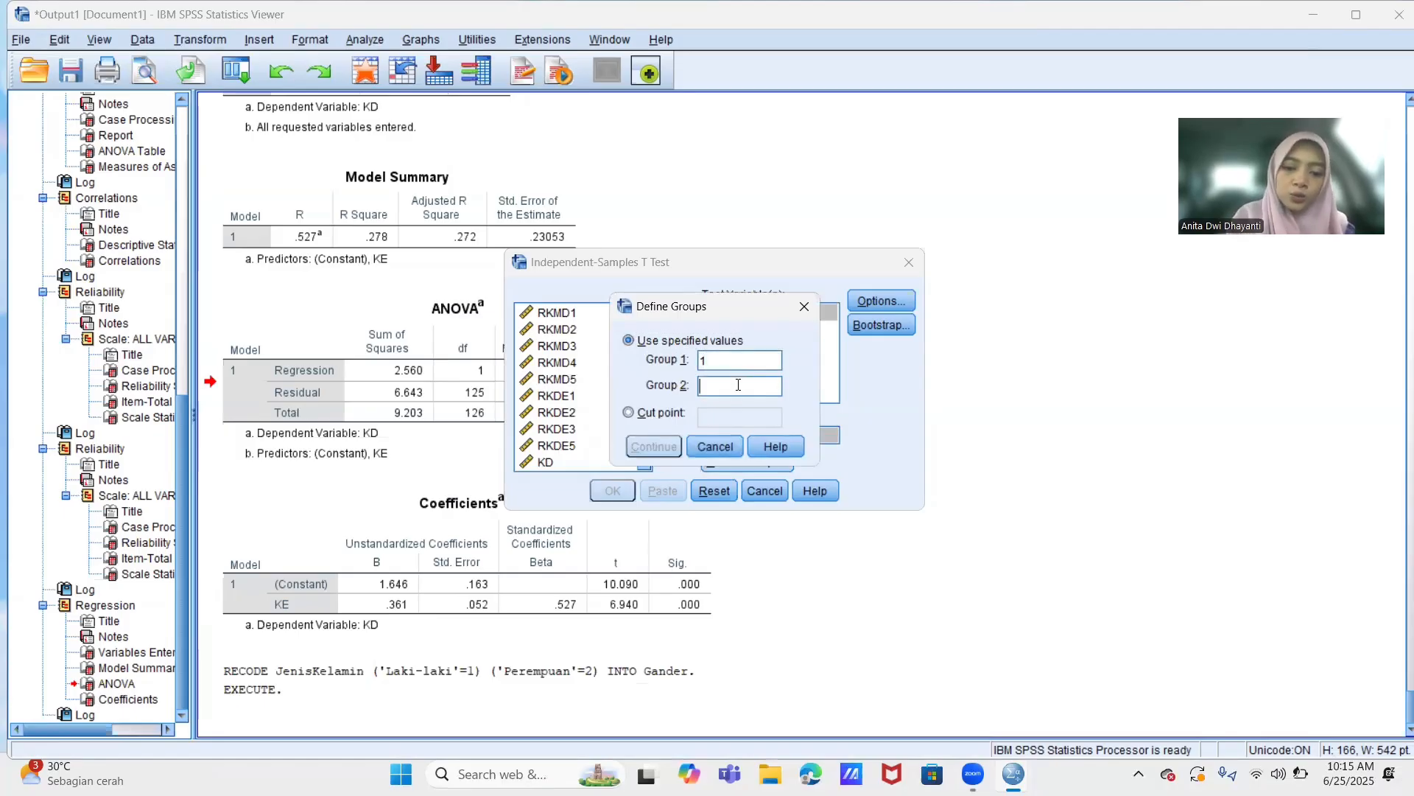
pyautogui.write('2')
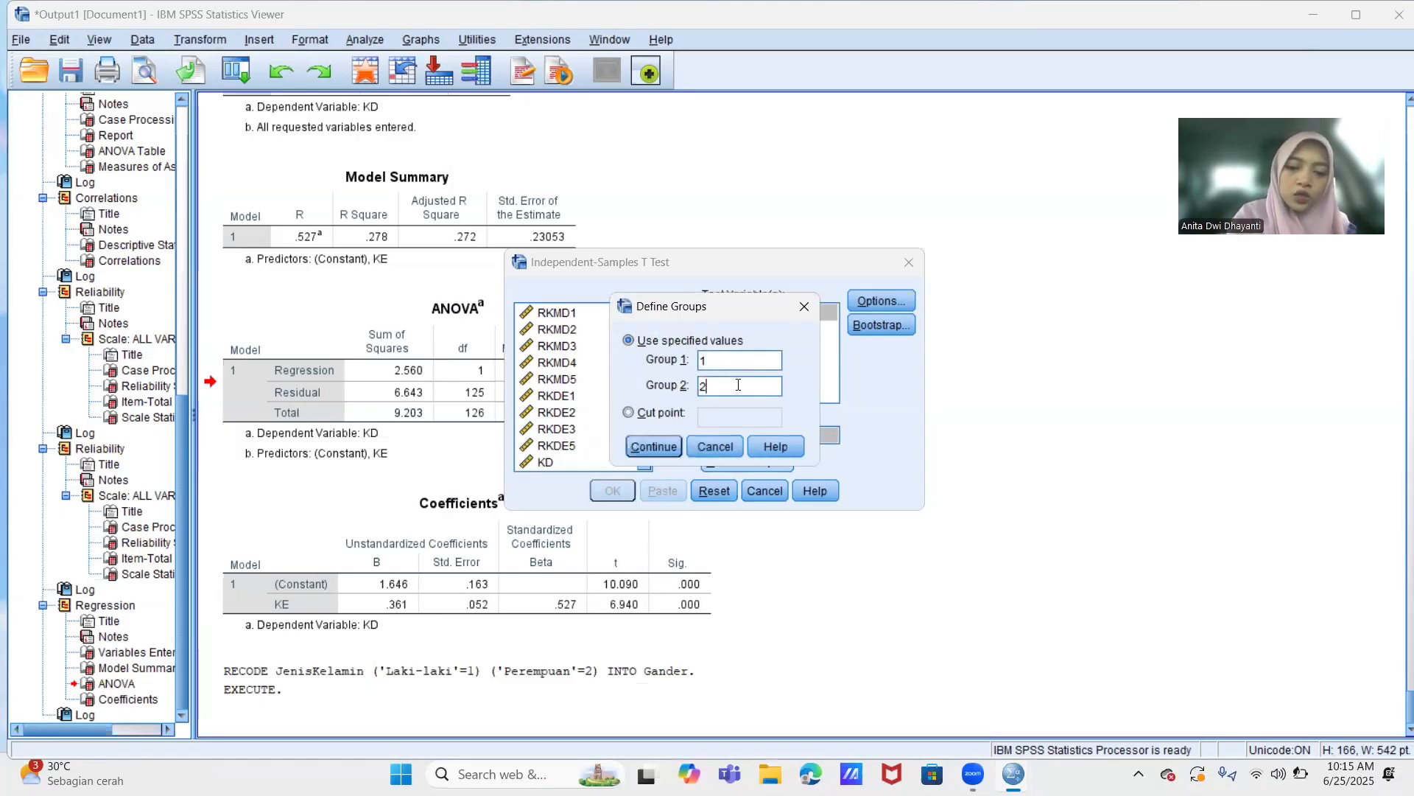
pyautogui.click(664, 451)
pyautogui.click(617, 489)
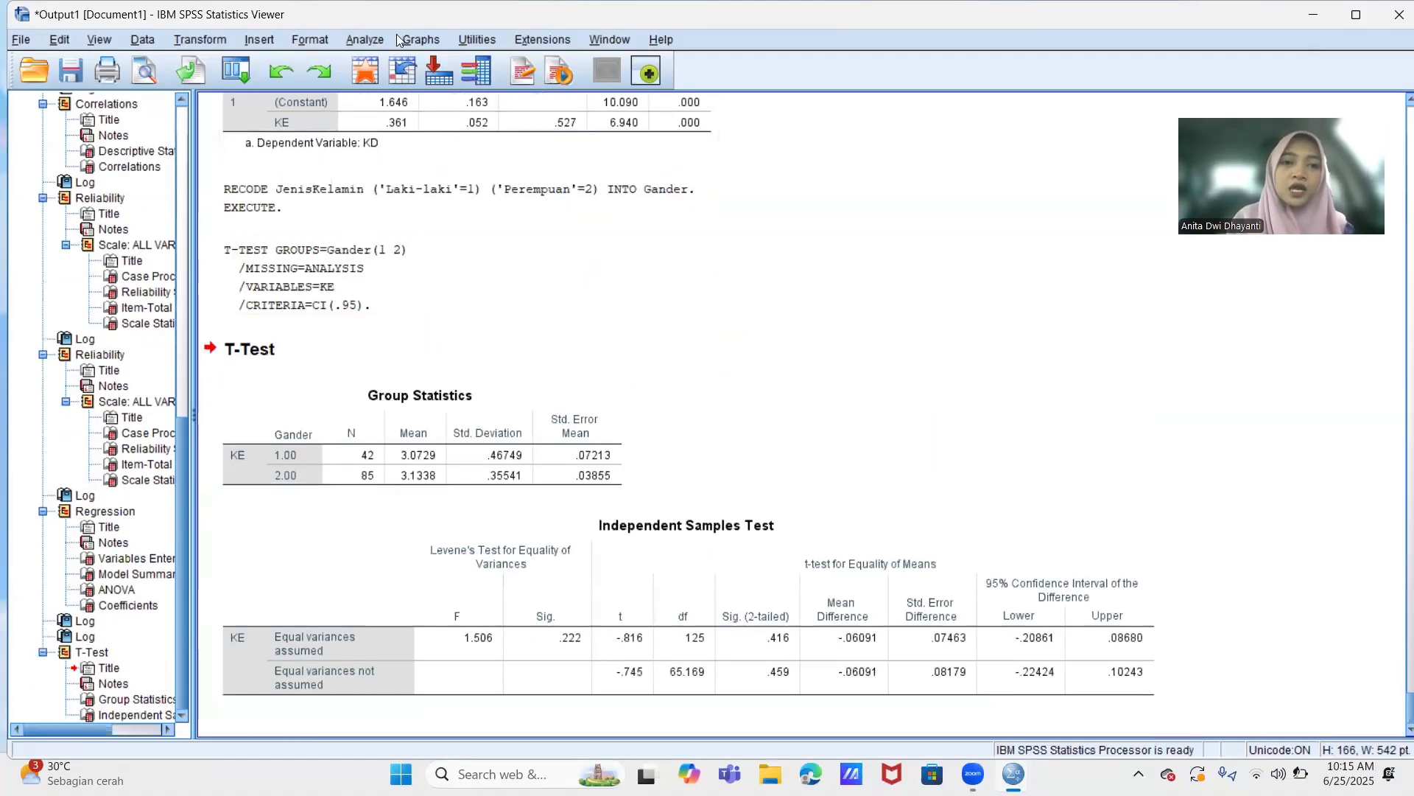
# - Set up a one-way ANOVA with KD as the dependent variable and Gander as the factor
pyautogui.click(348, 45)
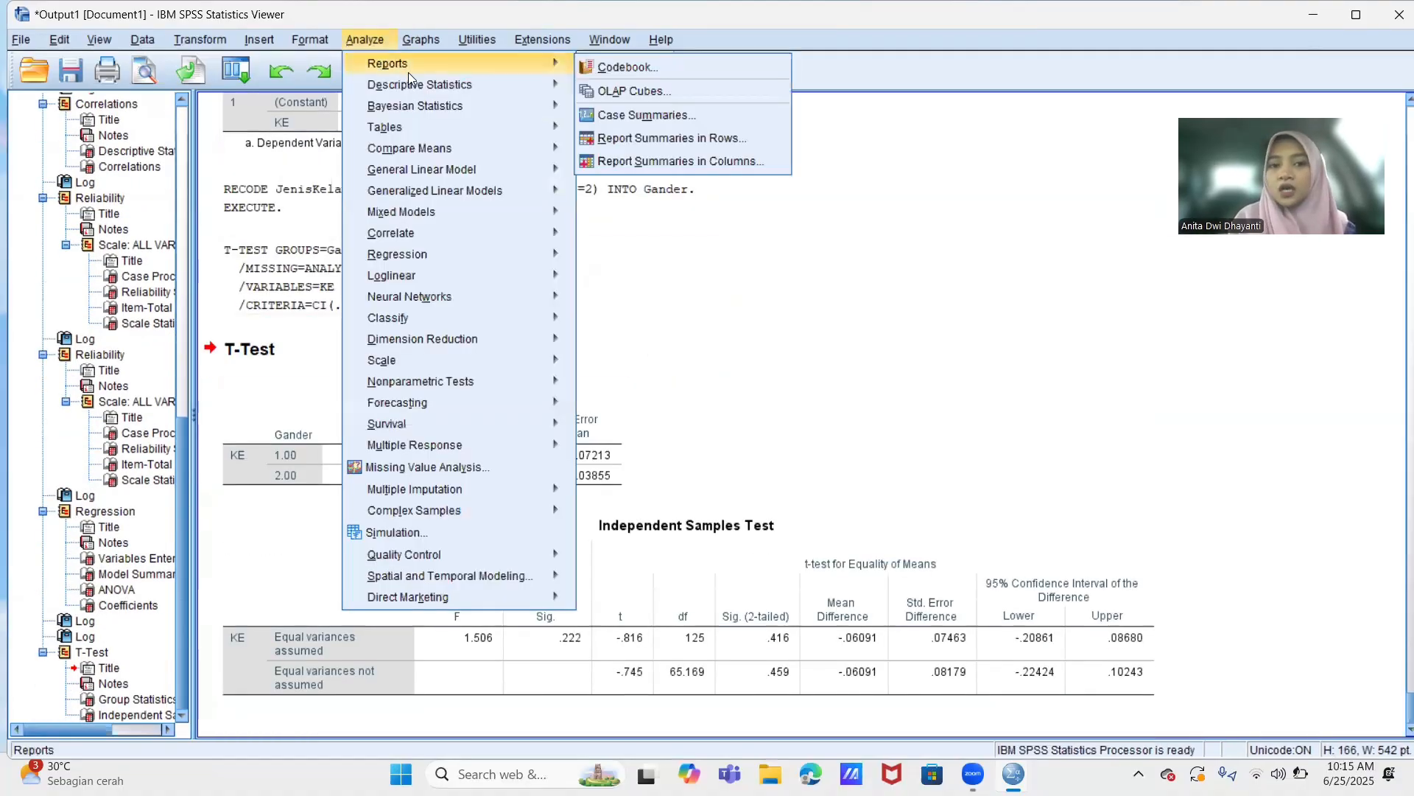
pyautogui.moveTo(411, 76)
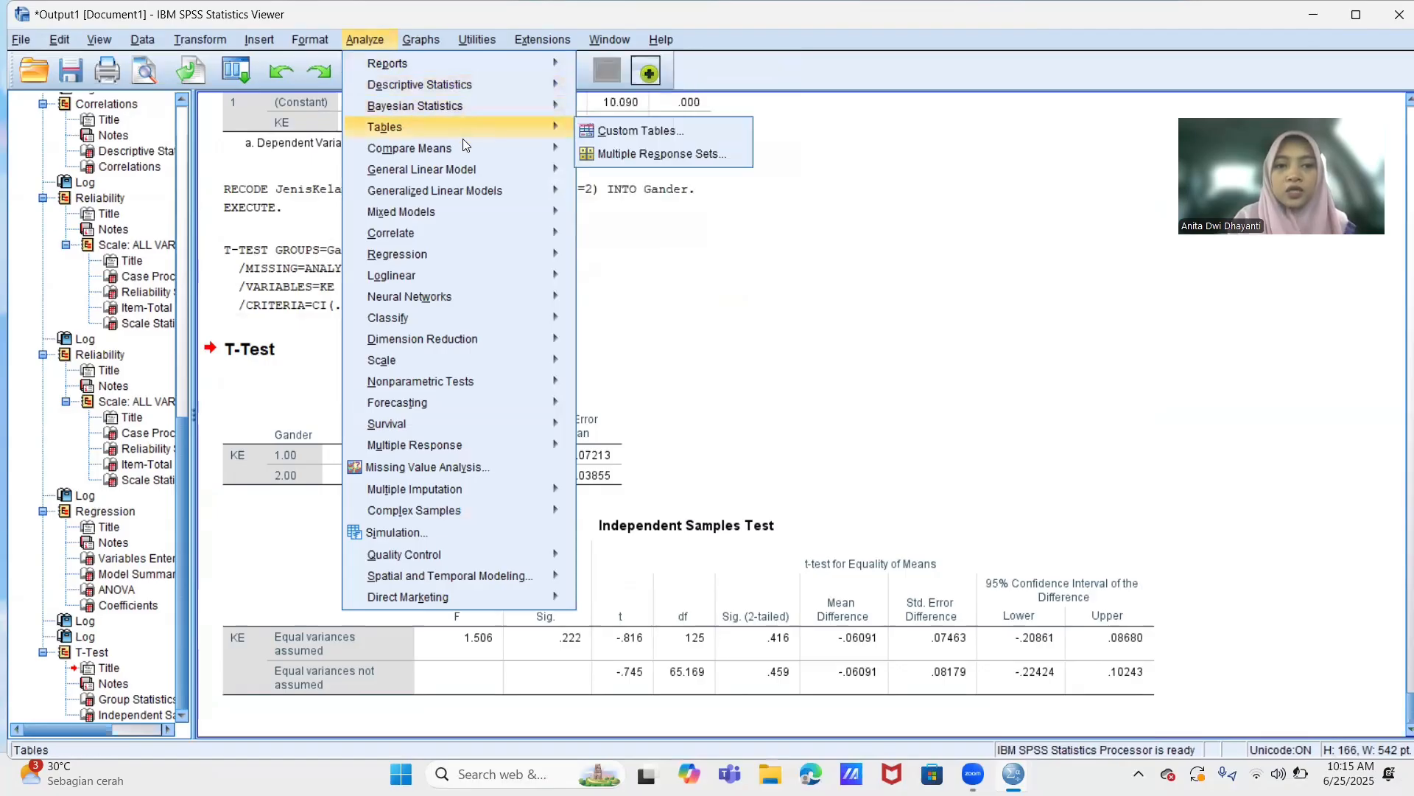
pyautogui.moveTo(442, 148)
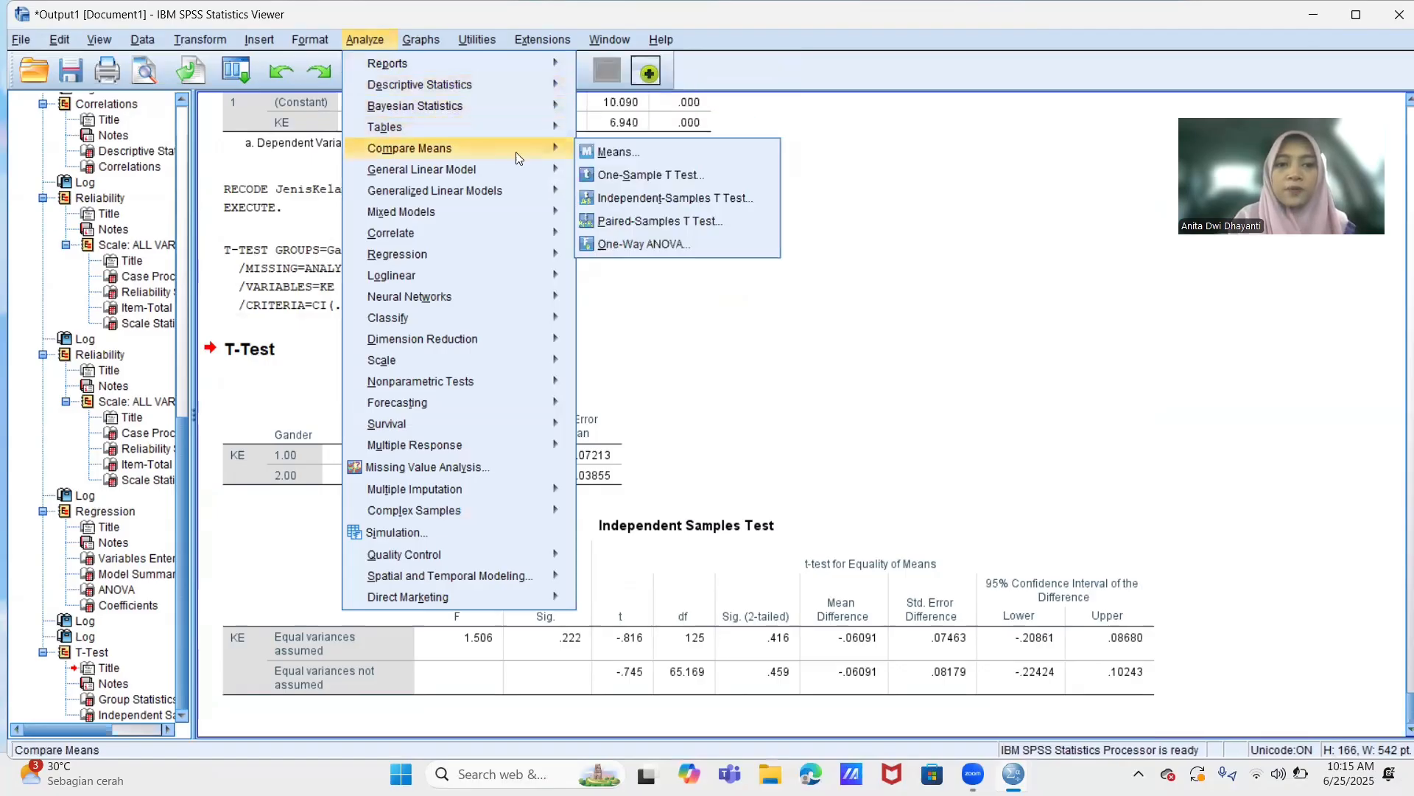
pyautogui.click(622, 251)
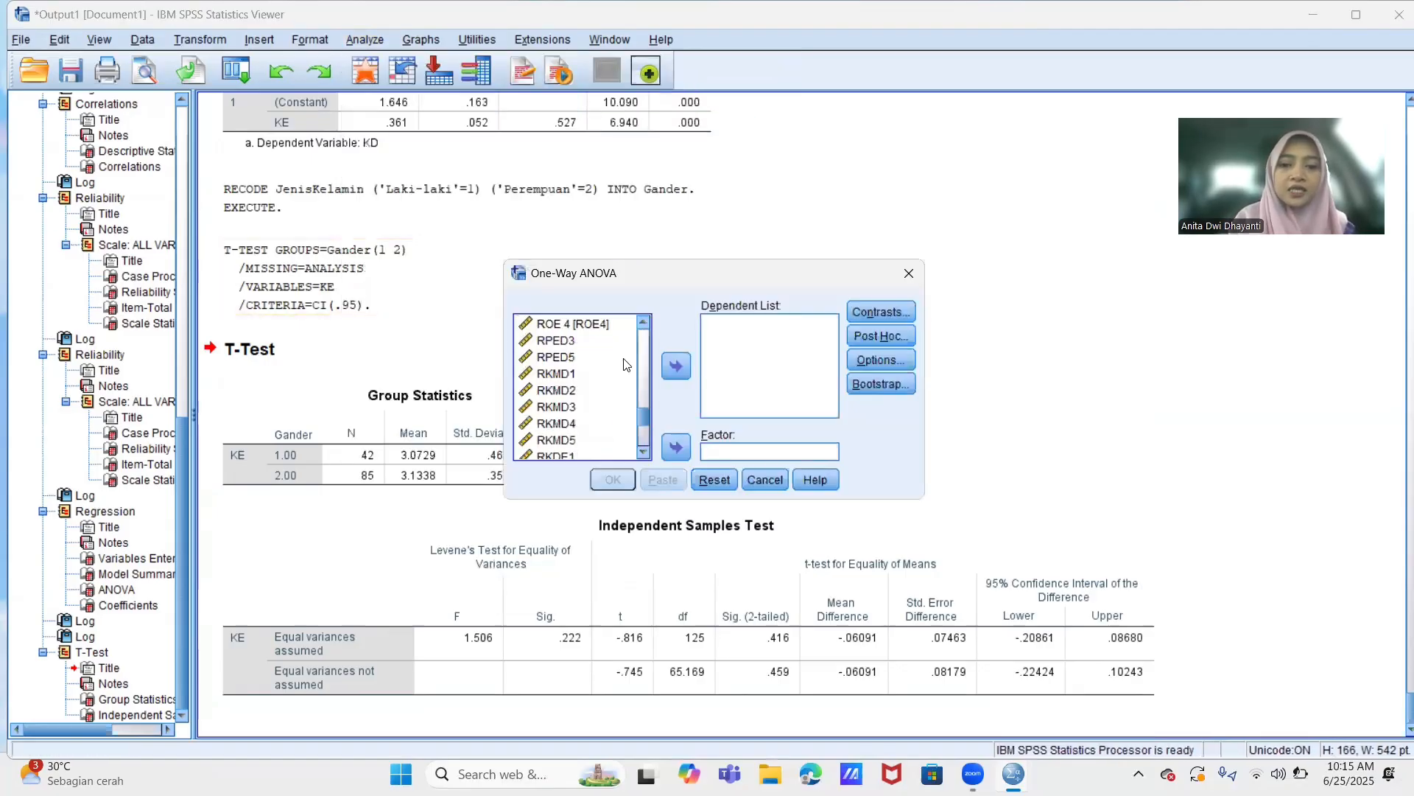
pyautogui.scroll(-2, 624, 364)
pyautogui.click(597, 417)
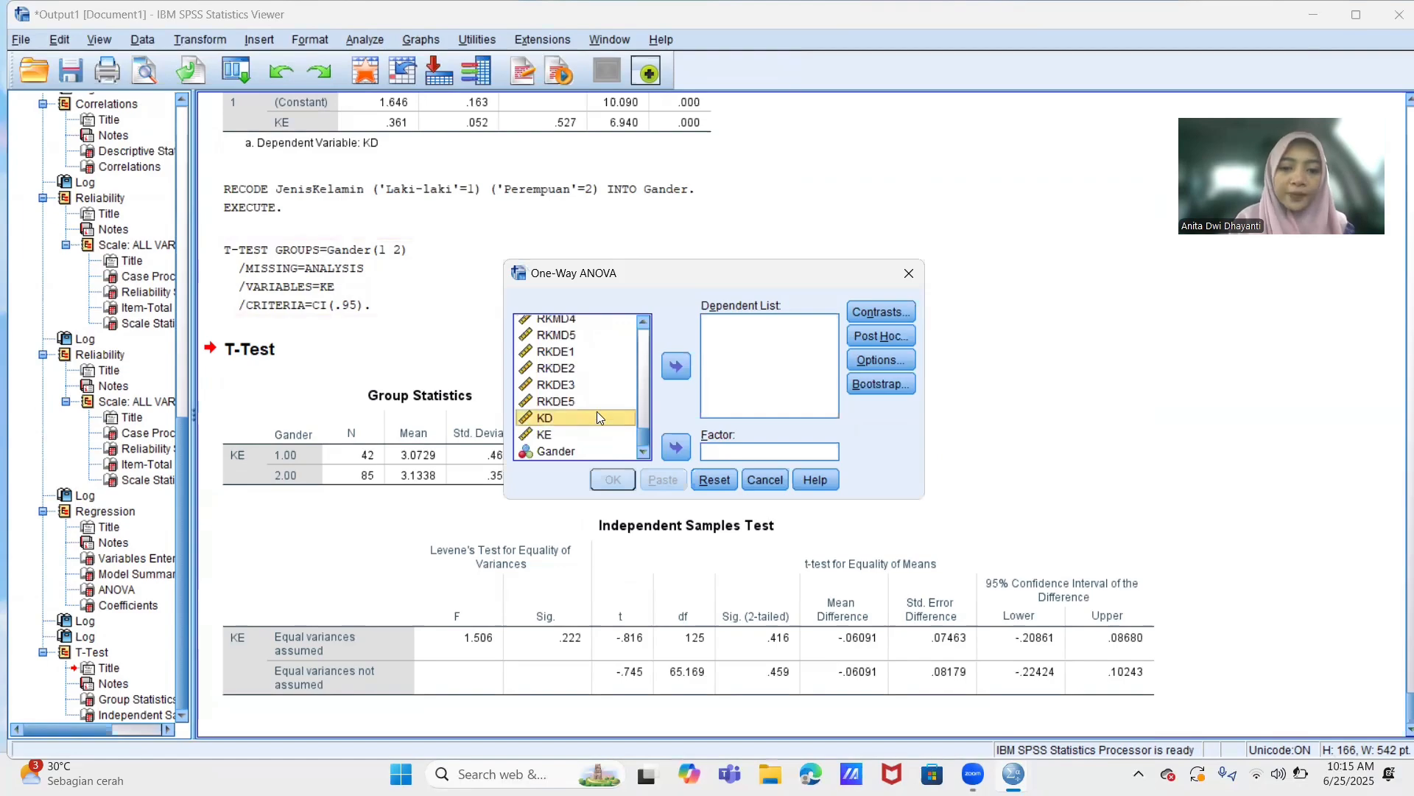
pyautogui.click(687, 365)
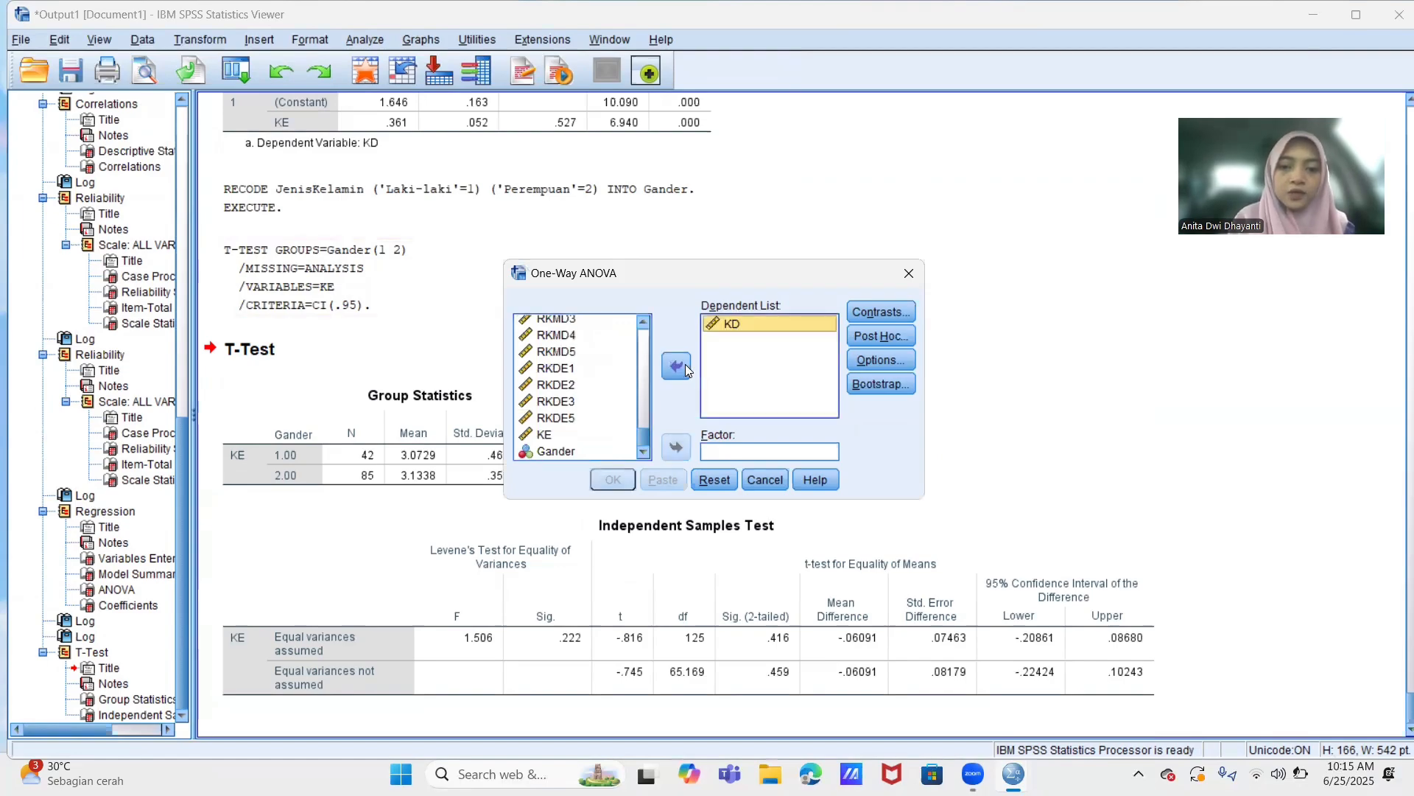
pyautogui.click(578, 452)
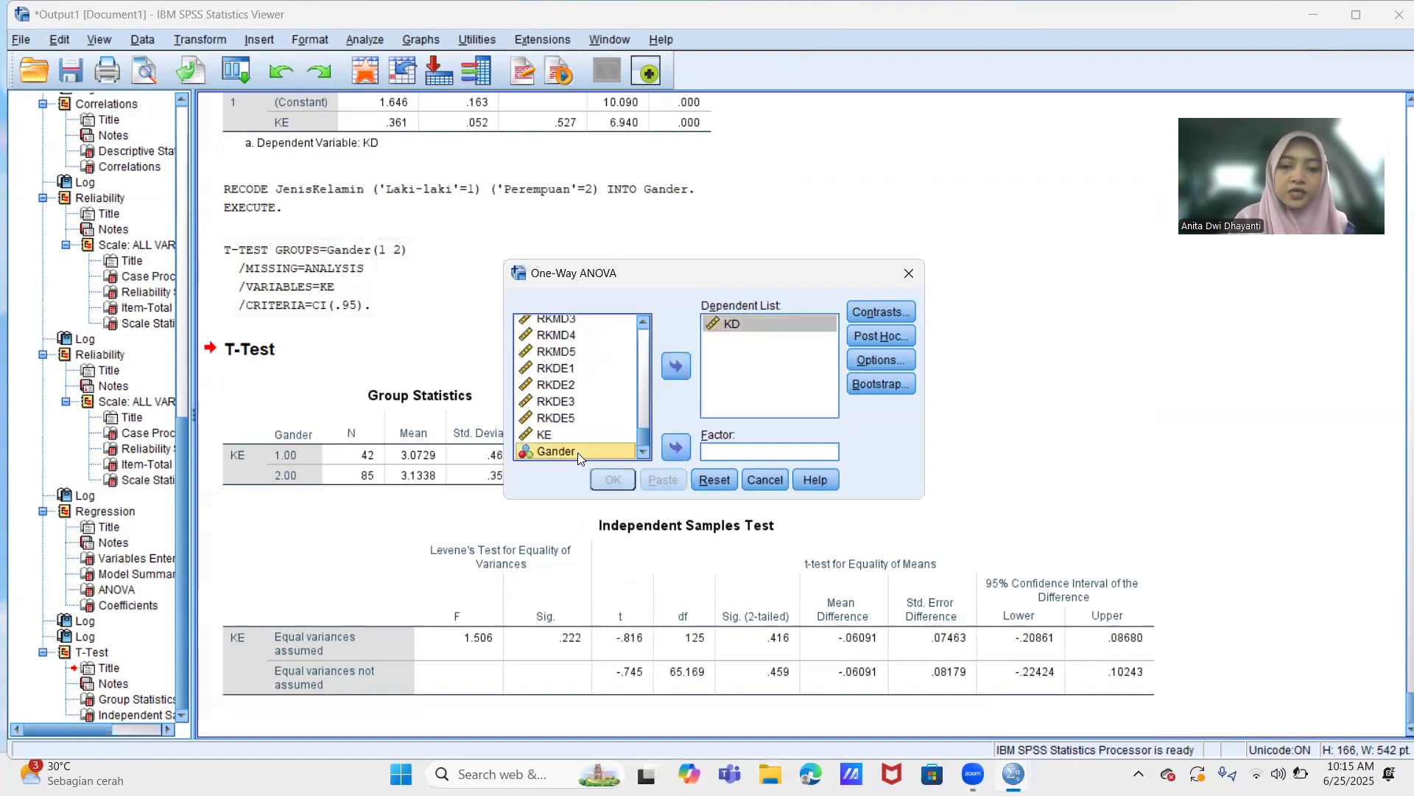
pyautogui.click(674, 446)
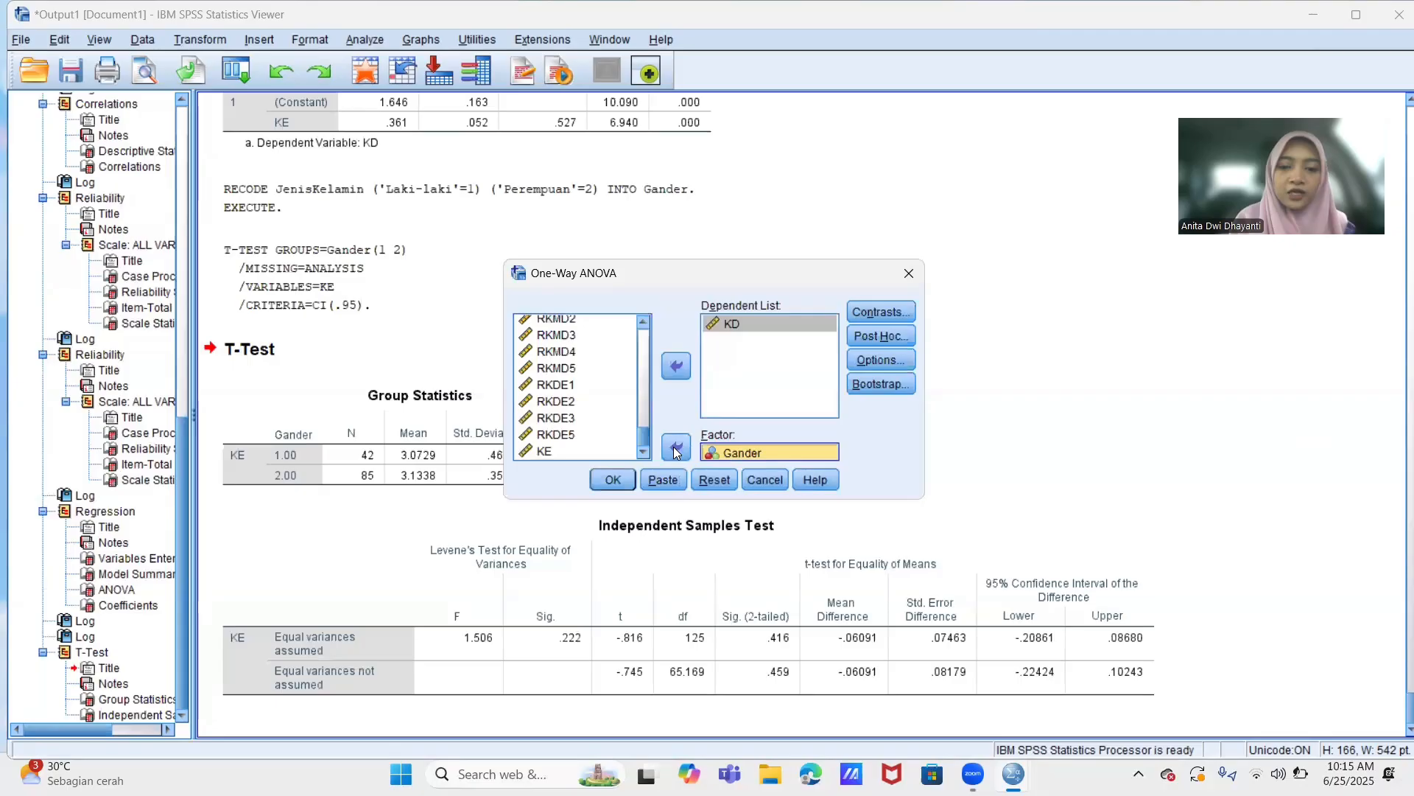
# - Add descriptive statistics and the homogeneity of variance test to the one-way ANOVA of KD by Gander, and run it
pyautogui.click(870, 360)
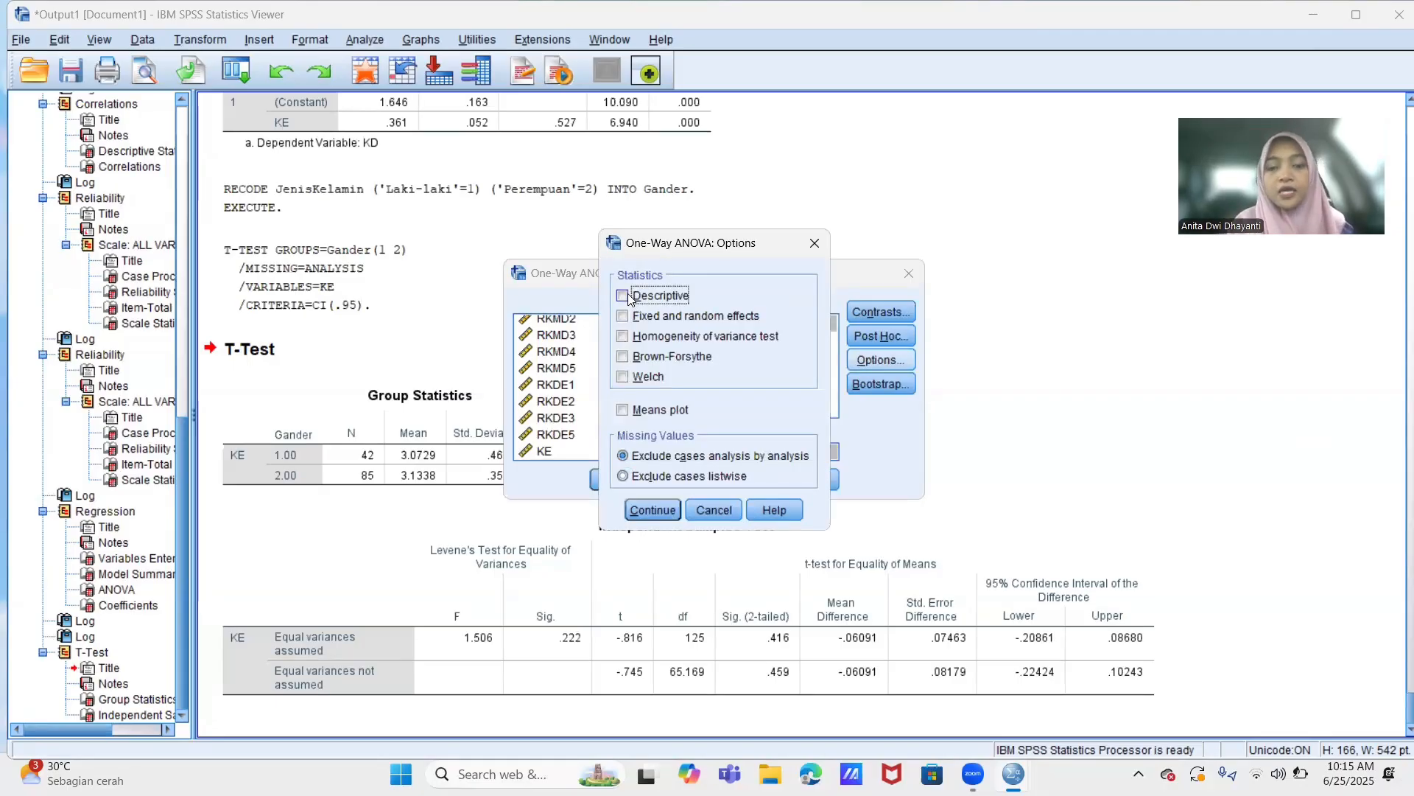
pyautogui.click(624, 296)
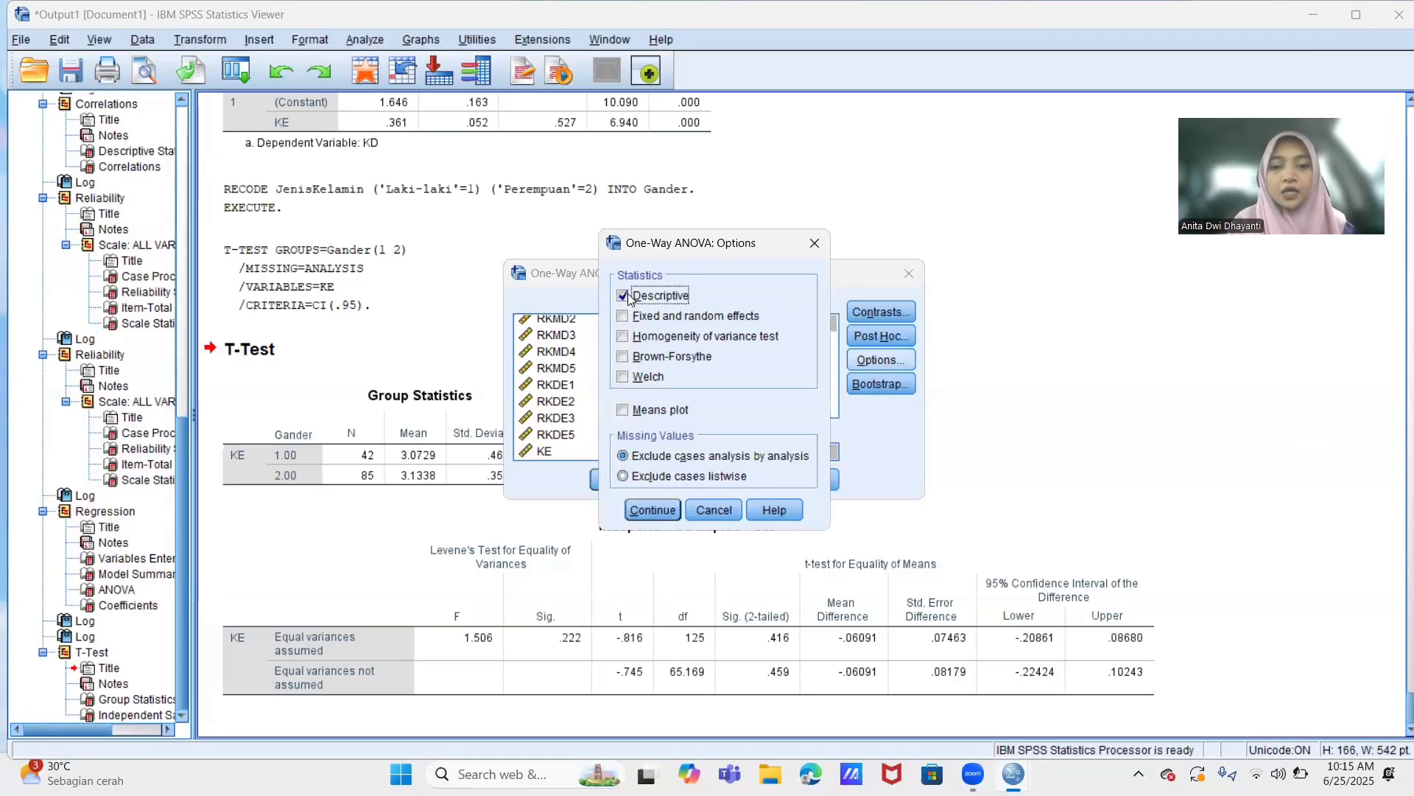
pyautogui.click(623, 338)
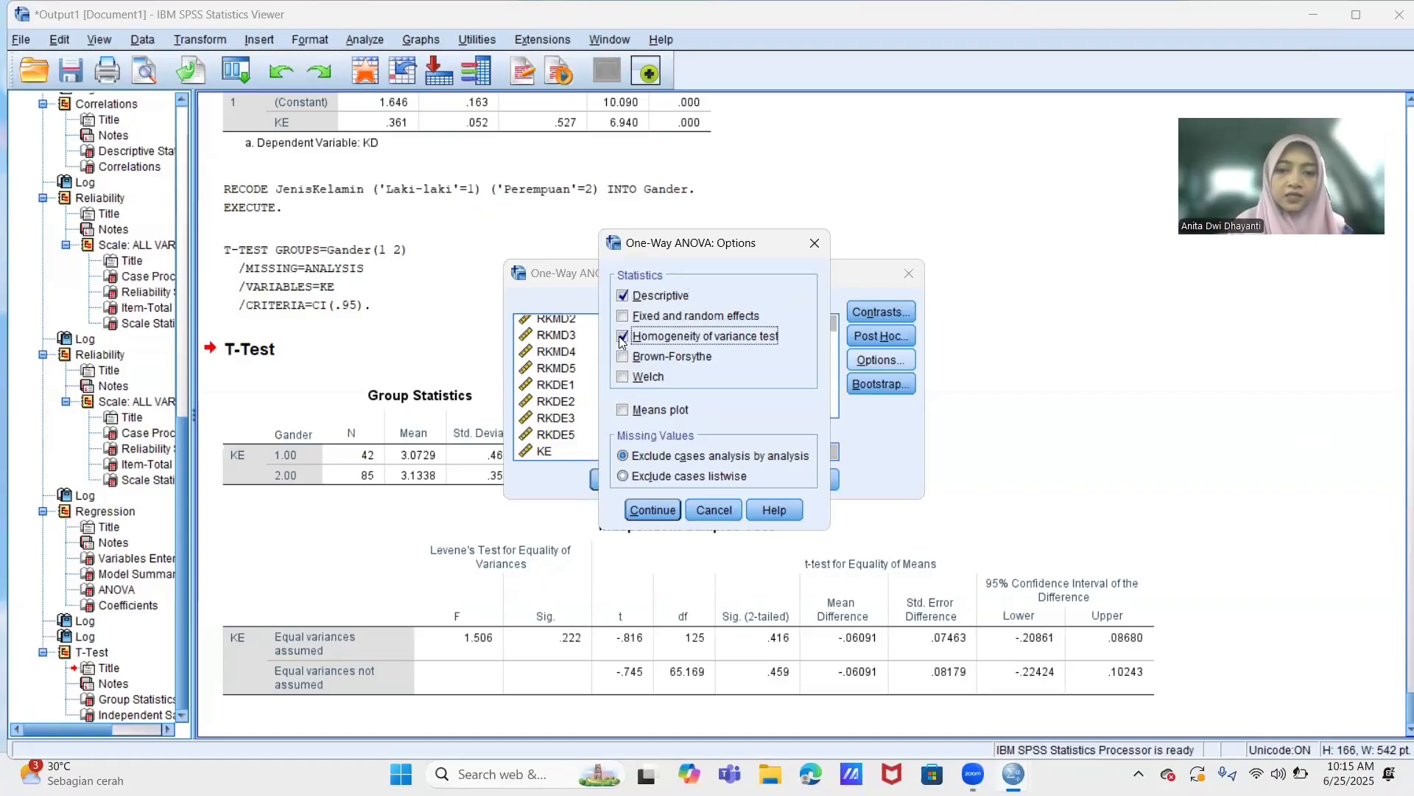
pyautogui.click(651, 513)
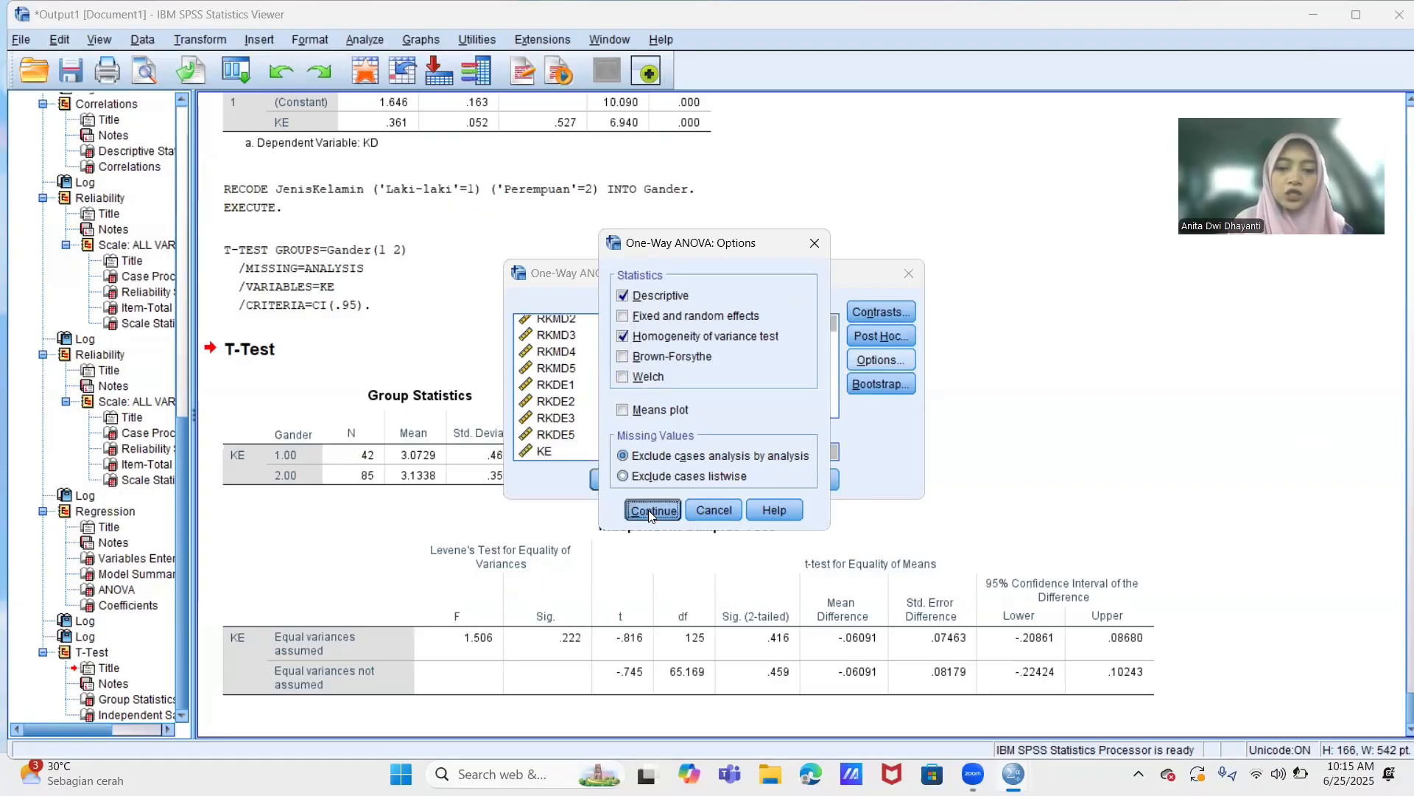
pyautogui.click(615, 480)
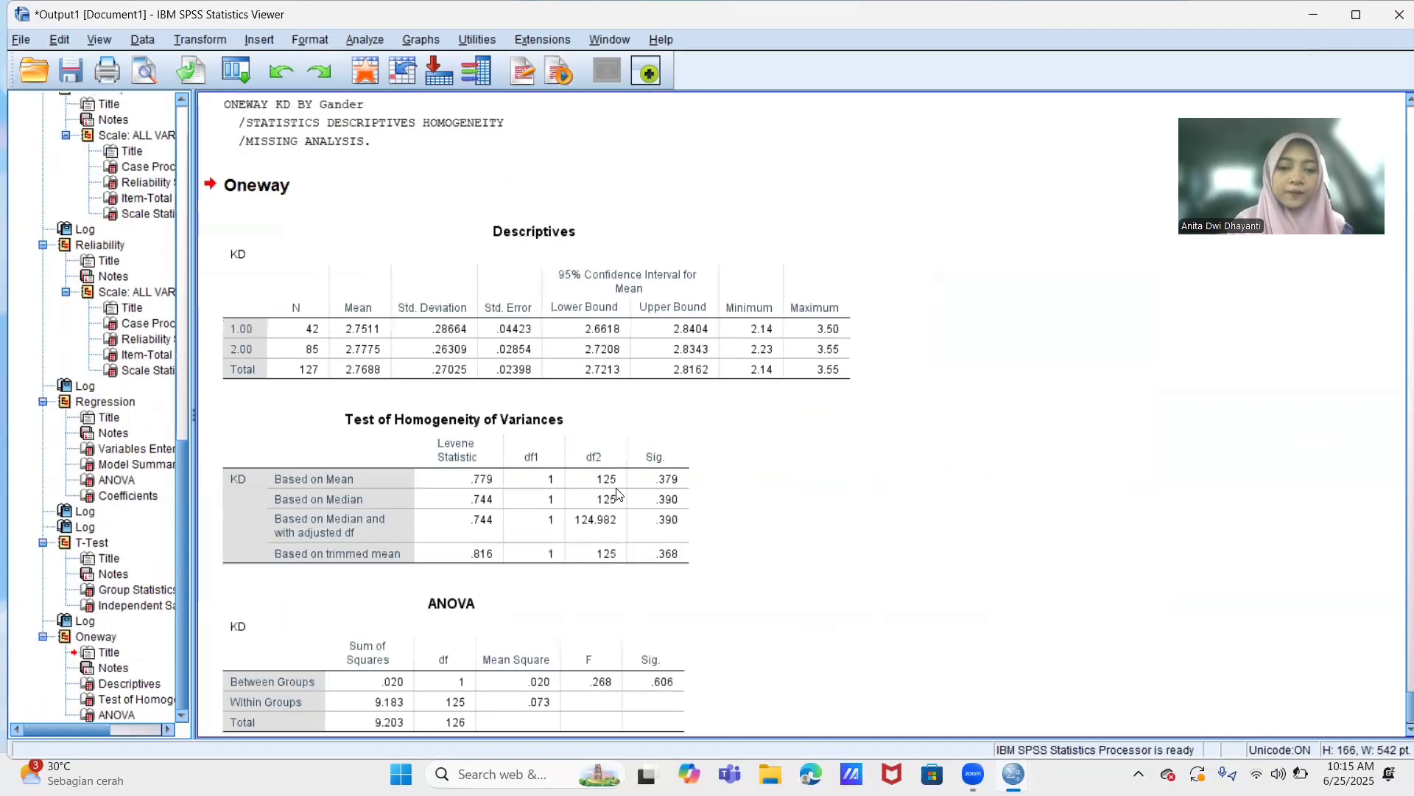
# - Review the accumulated output from the one-way ANOVA tables back up to the MVA univariate statistics at the beginning
pyautogui.scroll(-1, 617, 494)
pyautogui.scroll(20, 617, 494)
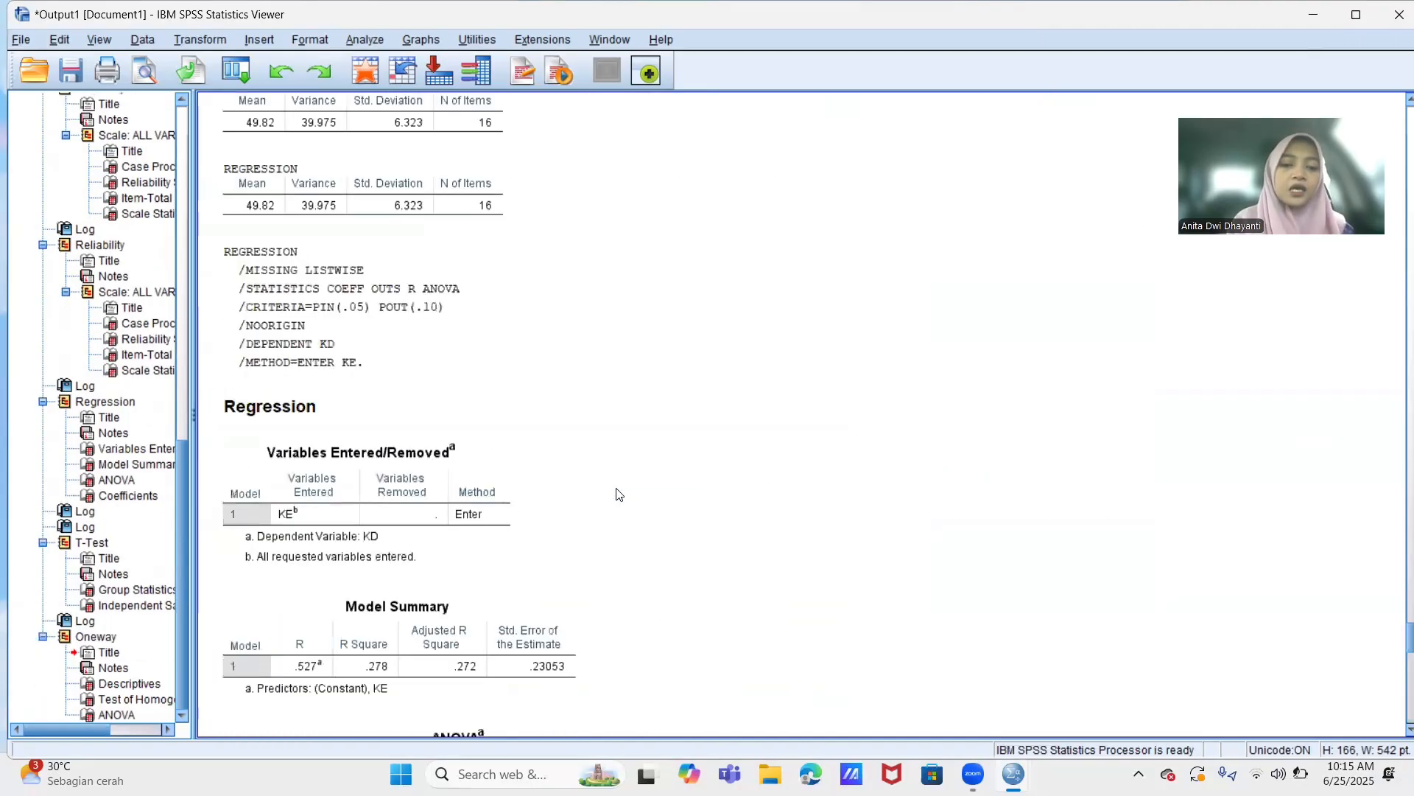
pyautogui.scroll(15, 617, 494)
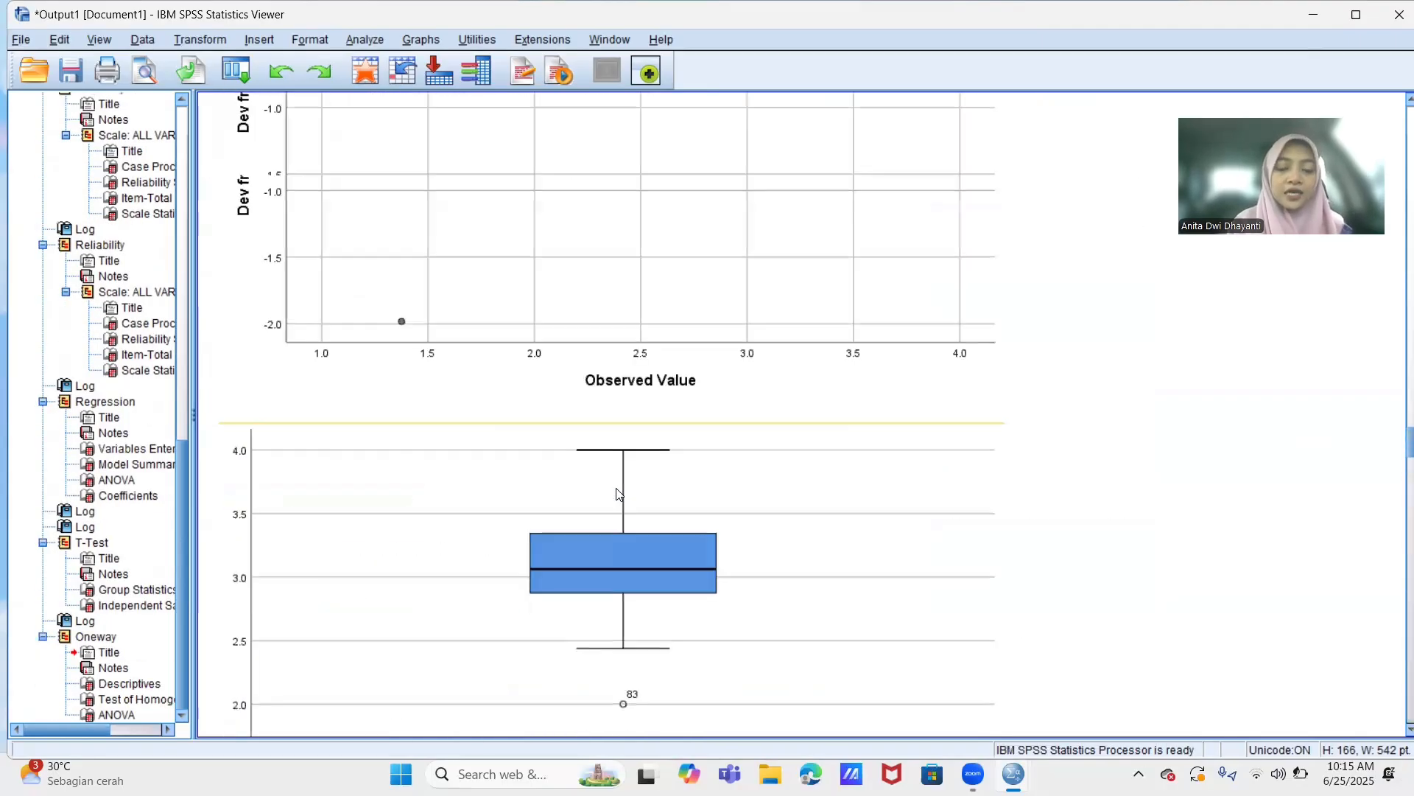
pyautogui.scroll(20, 618, 494)
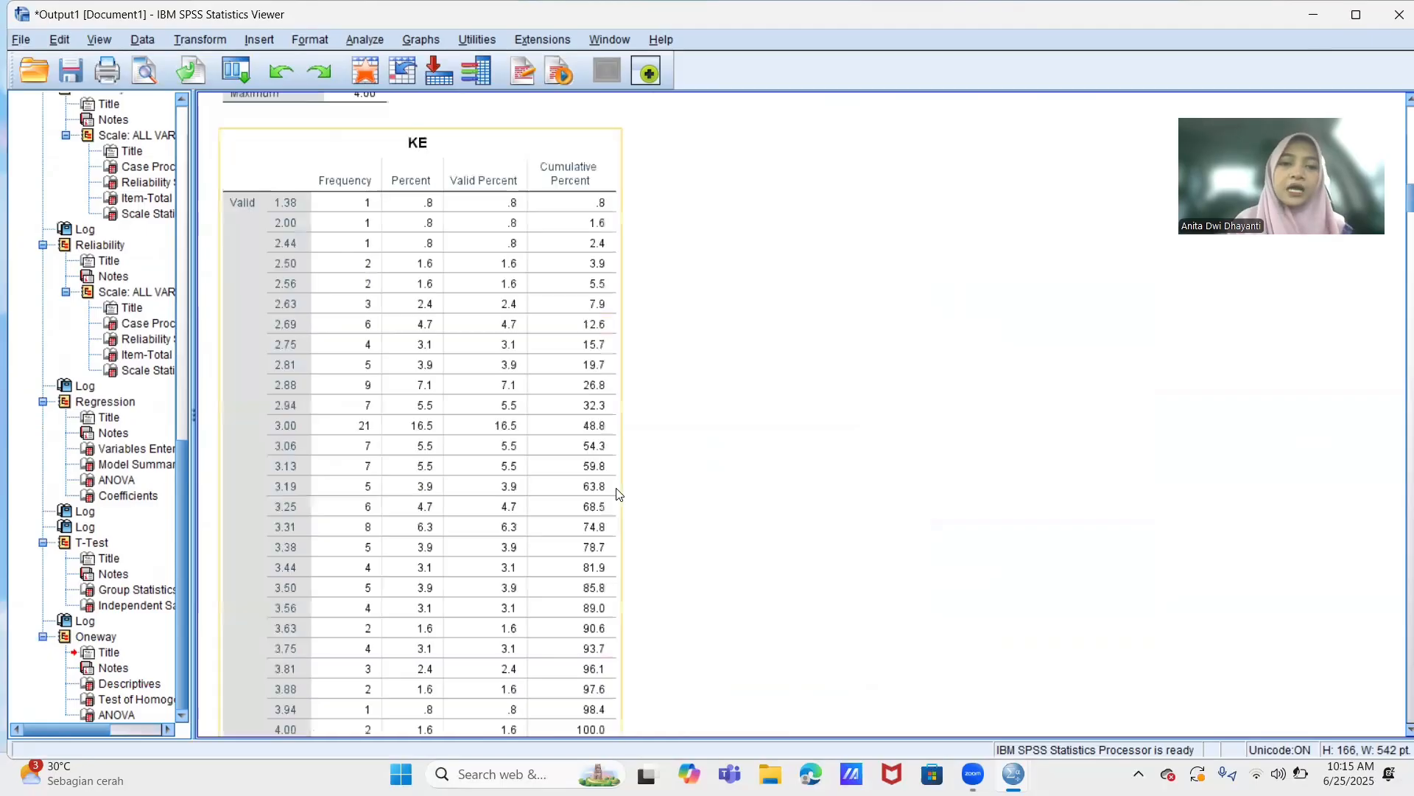
pyautogui.scroll(20, 617, 494)
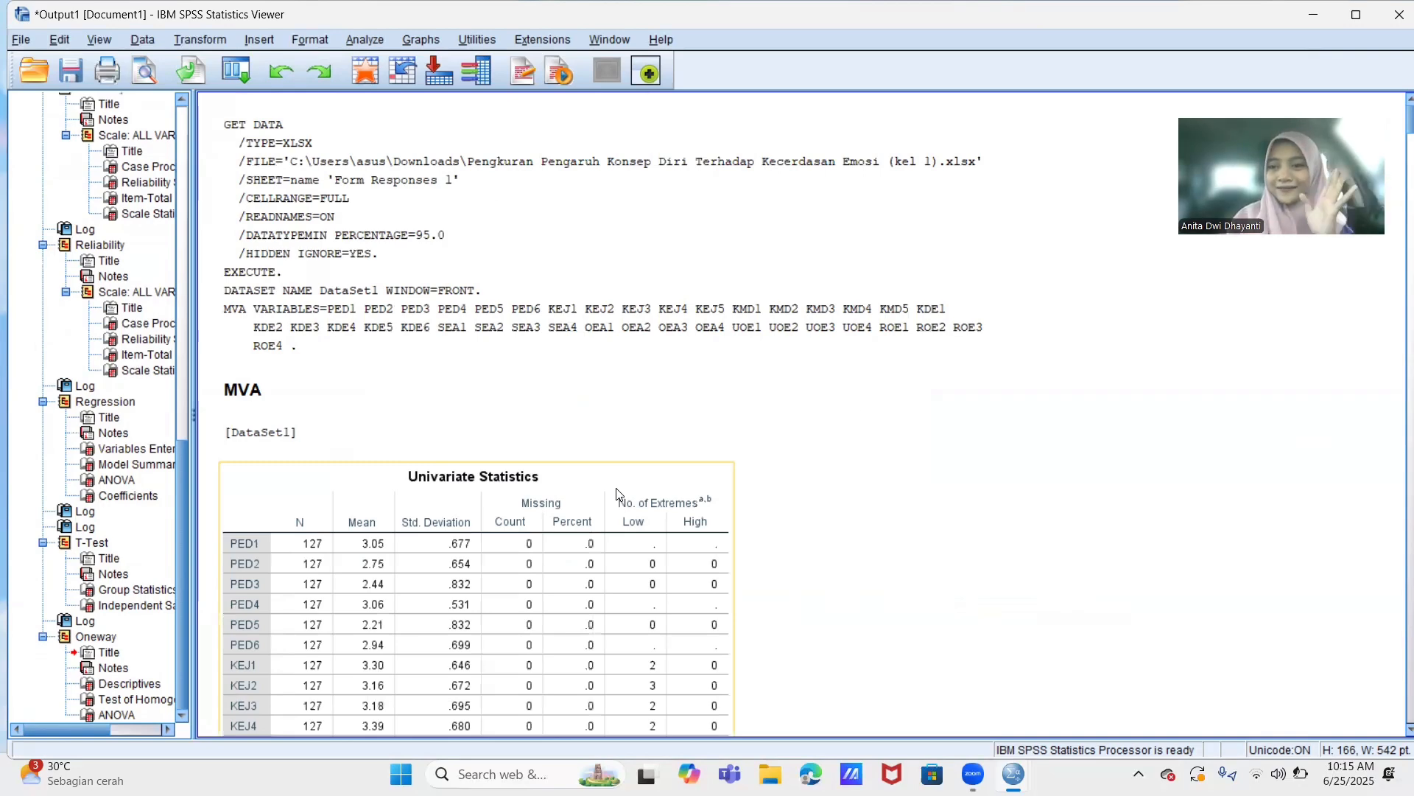
pyautogui.click(1133, 282)
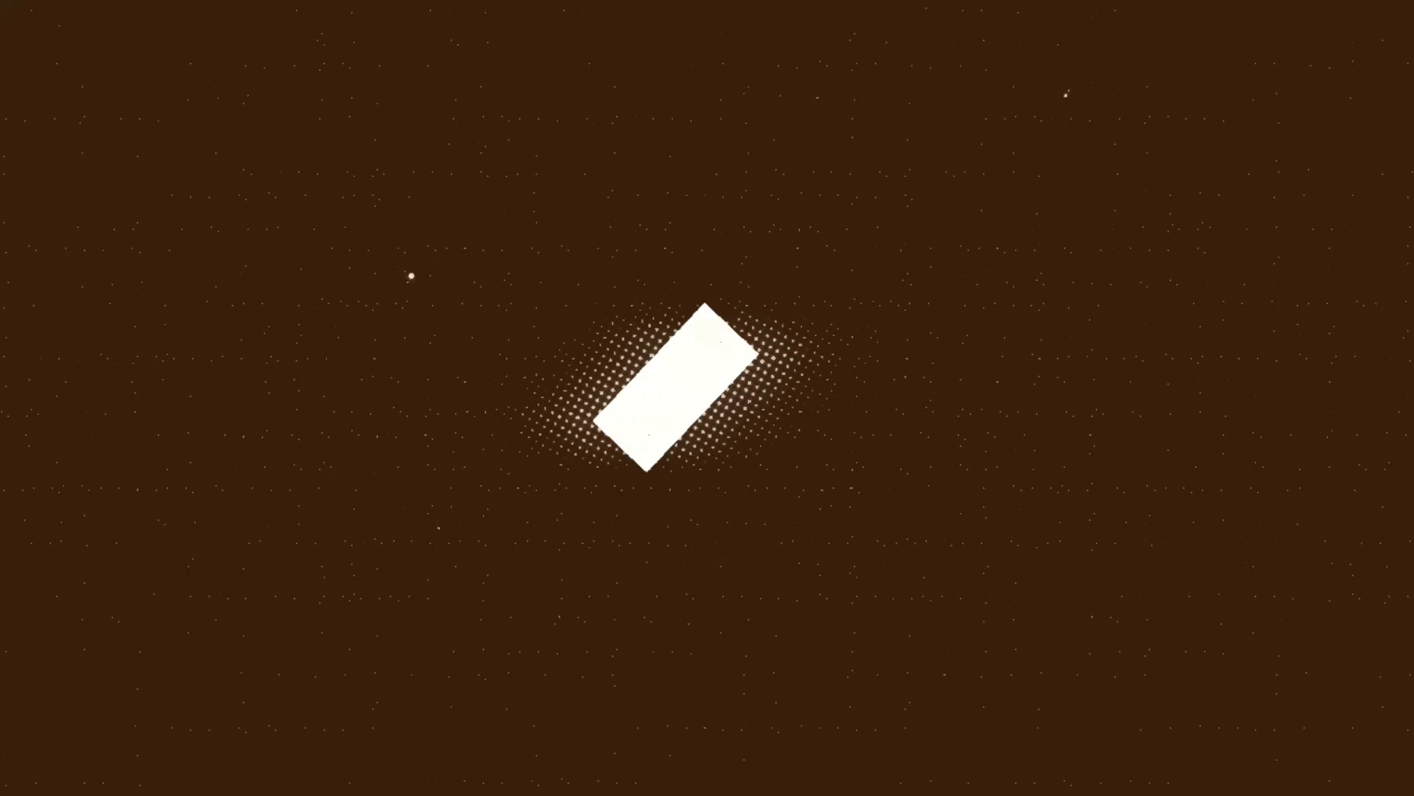